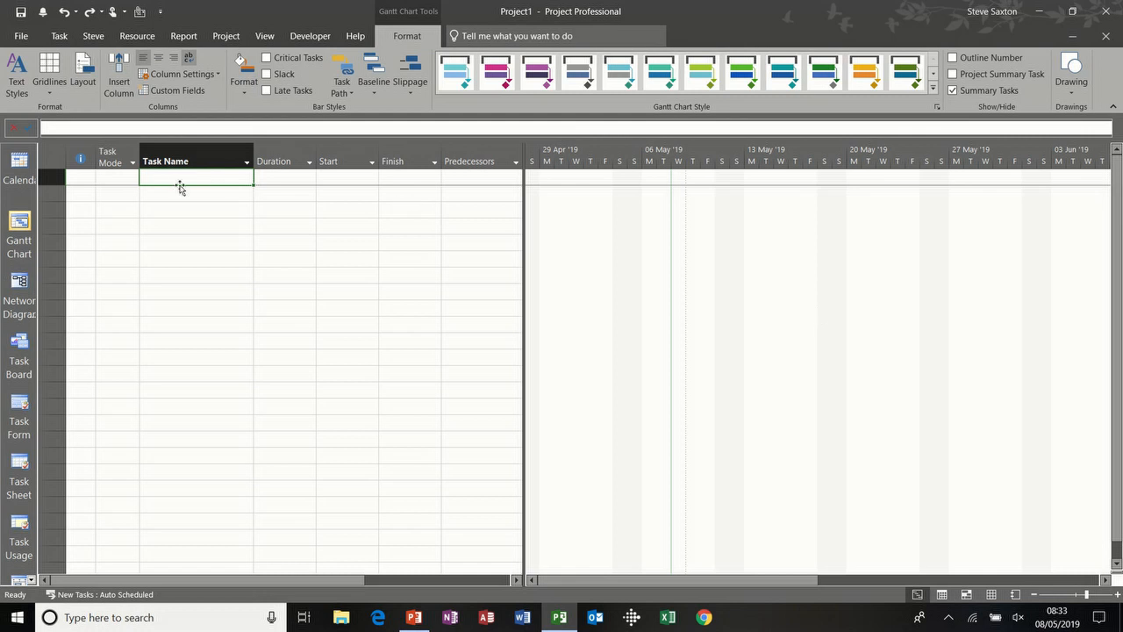
Enter the tasks "Develop Strategy", "Coord Team" and "Train staff" in the first three rows of the task list.
{"action": "key", "text": "F2"}
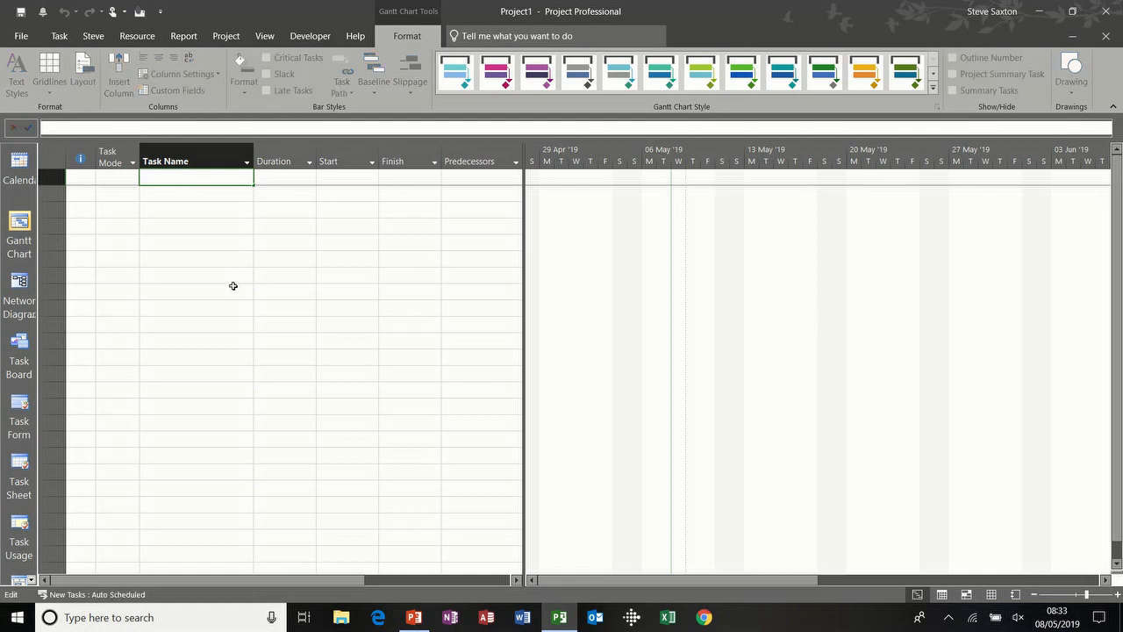
{"action": "type", "text": "Deve"}
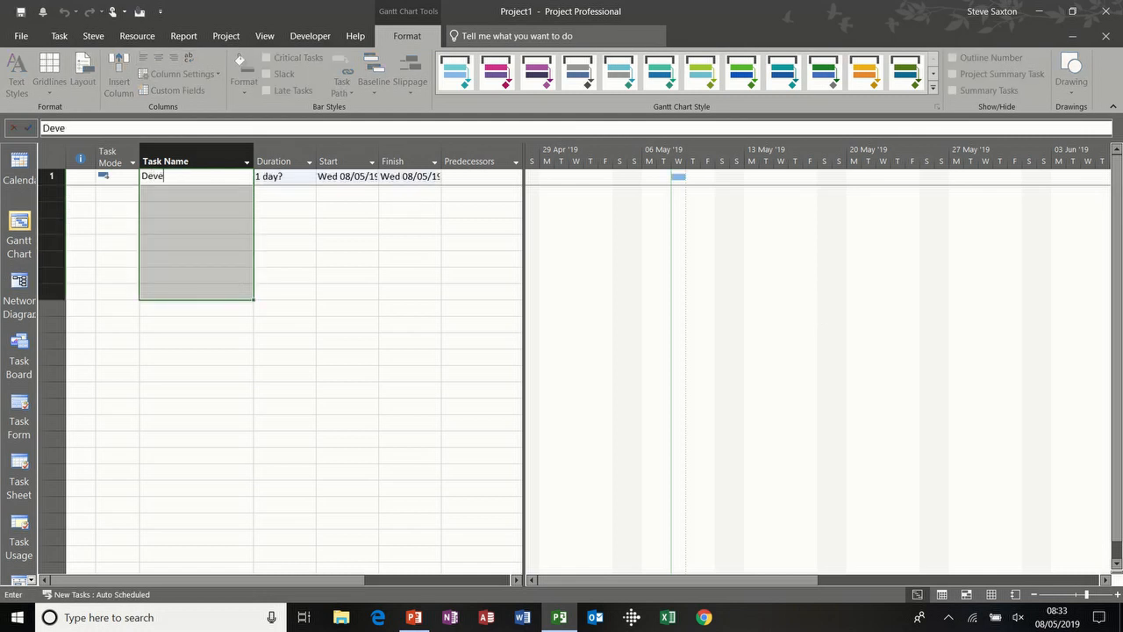
{"action": "type", "text": "lop Strategy"}
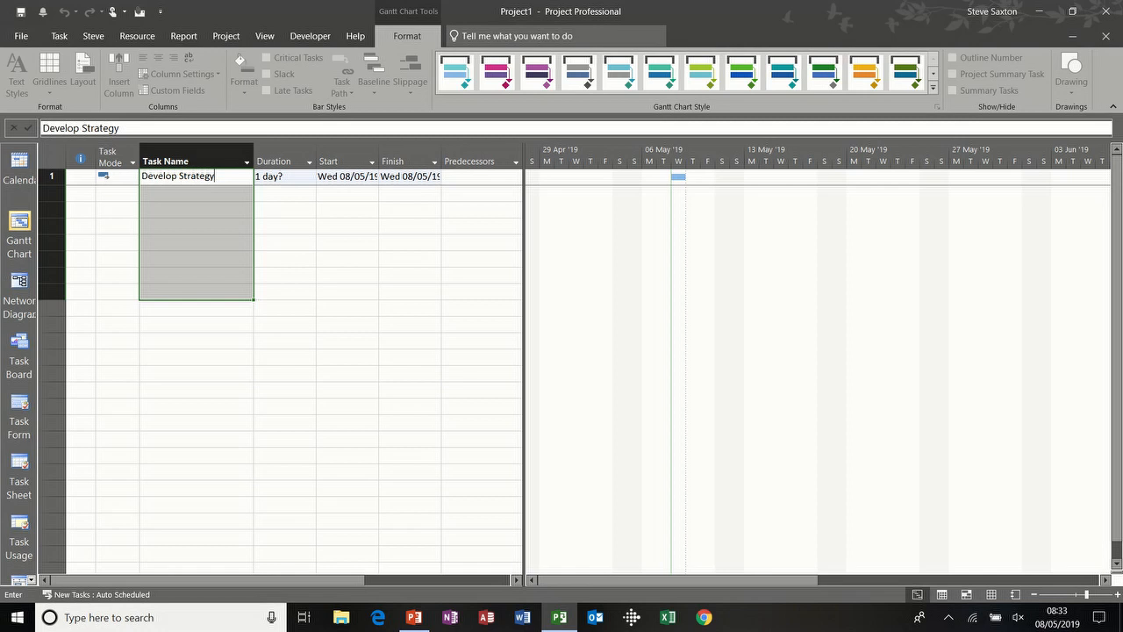
{"action": "left_click", "coordinate": [223, 194]}
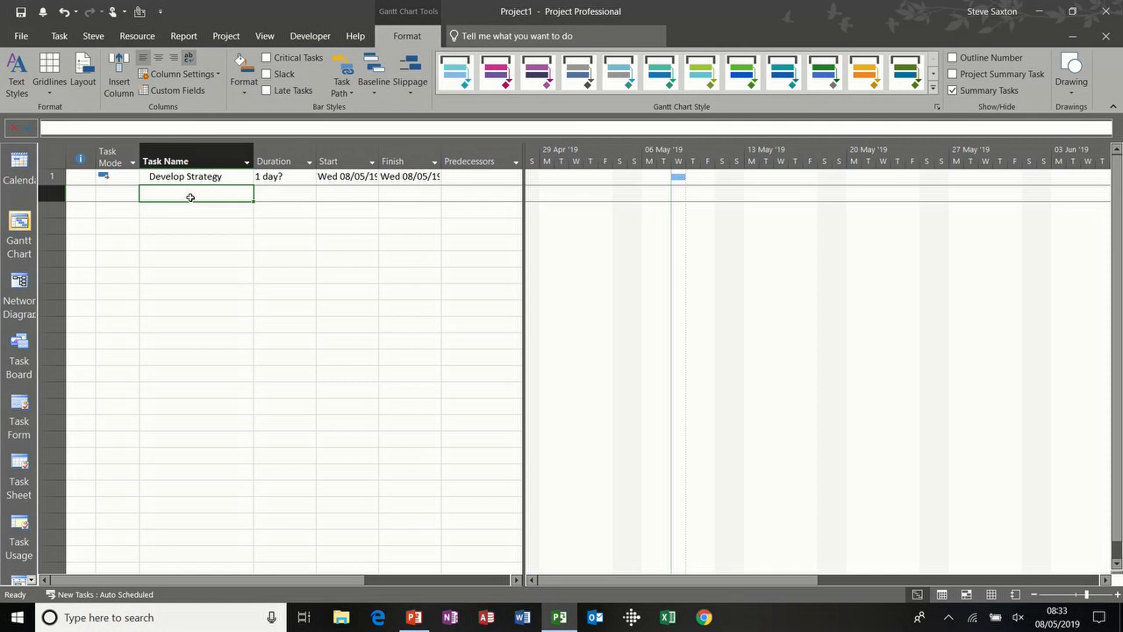
{"action": "type", "text": "Coord "}
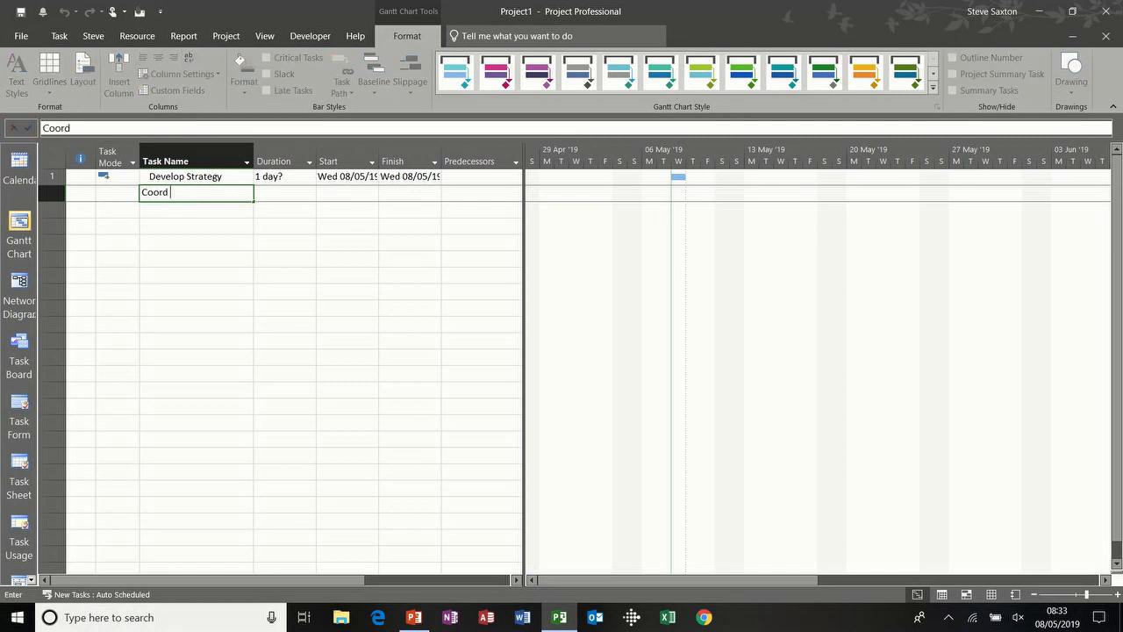
{"action": "type", "text": "Team"}
{"action": "key", "text": "Return"}
{"action": "type", "text": "Train staff"}
{"action": "key", "text": "Return"}
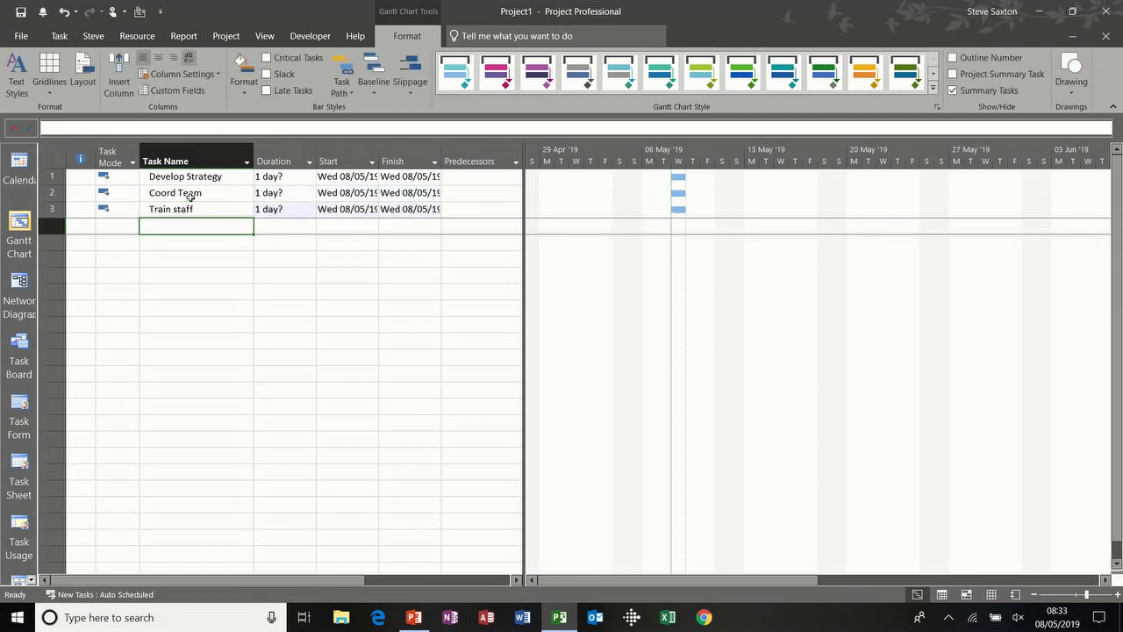
Add the tasks "develop product", "test product", "market product" and "sell product" below Train staff.
{"action": "type", "text": "develop product"}
{"action": "key", "text": "Return"}
{"action": "type", "text": "test product"}
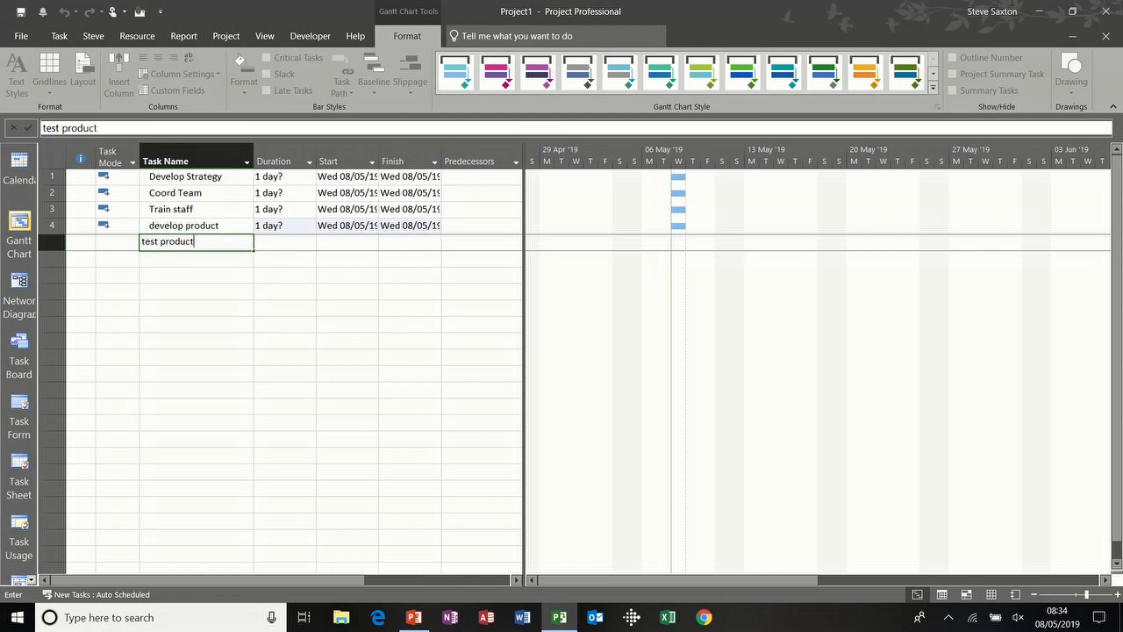
{"action": "key", "text": "Return"}
{"action": "type", "text": "market produ"}
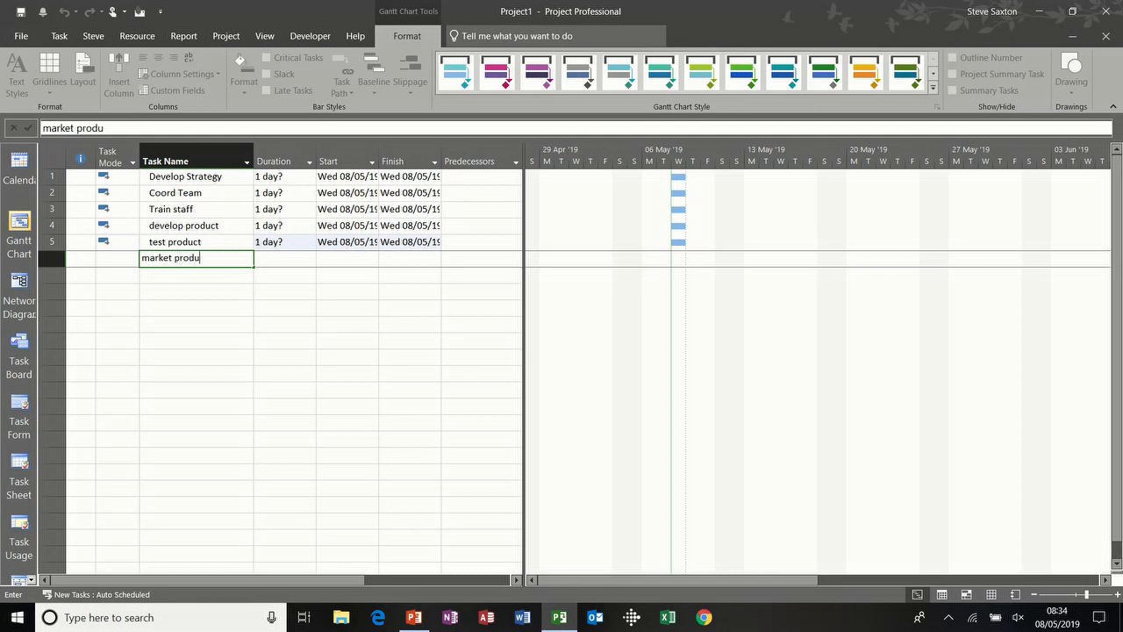
{"action": "type", "text": "ct"}
{"action": "key", "text": "Return"}
{"action": "type", "text": "s"}
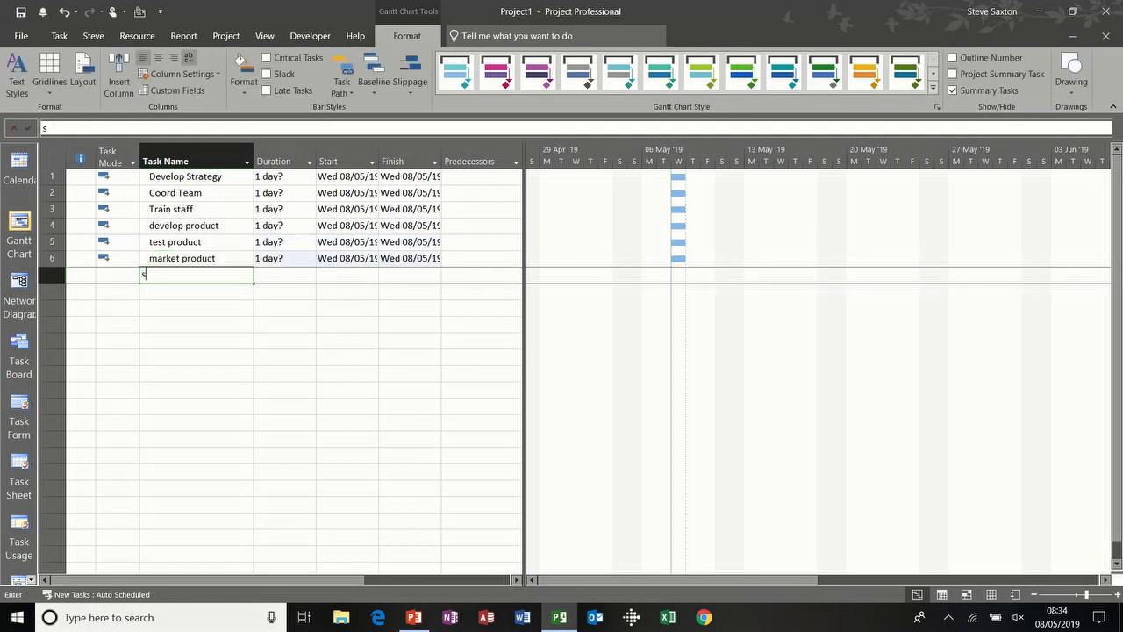
{"action": "type", "text": "ell product"}
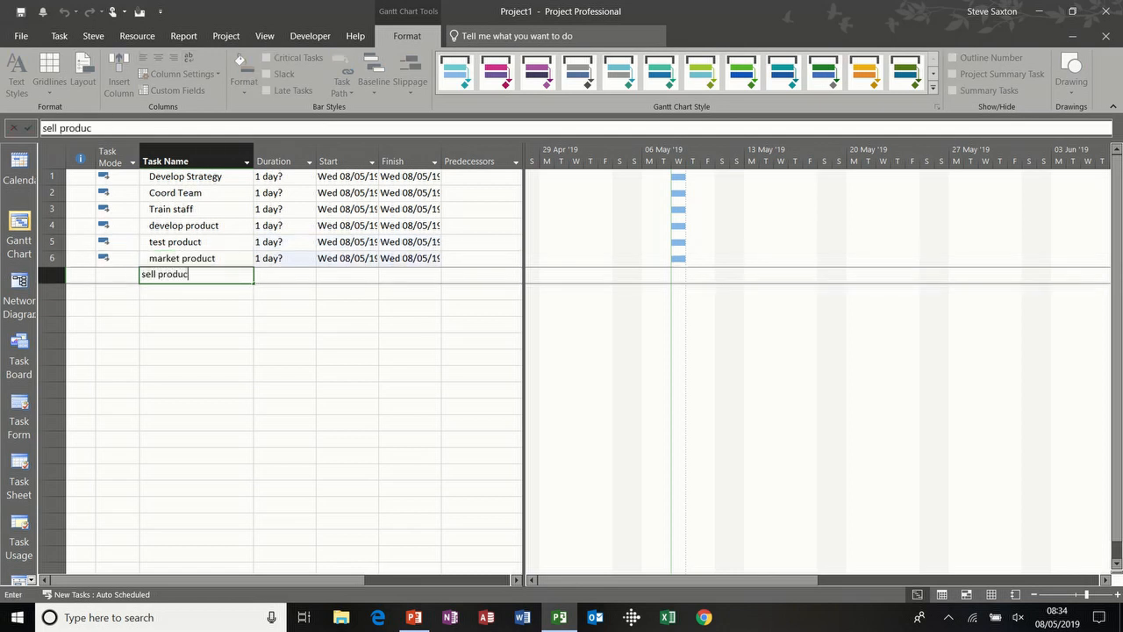
{"action": "left_click", "coordinate": [194, 292]}
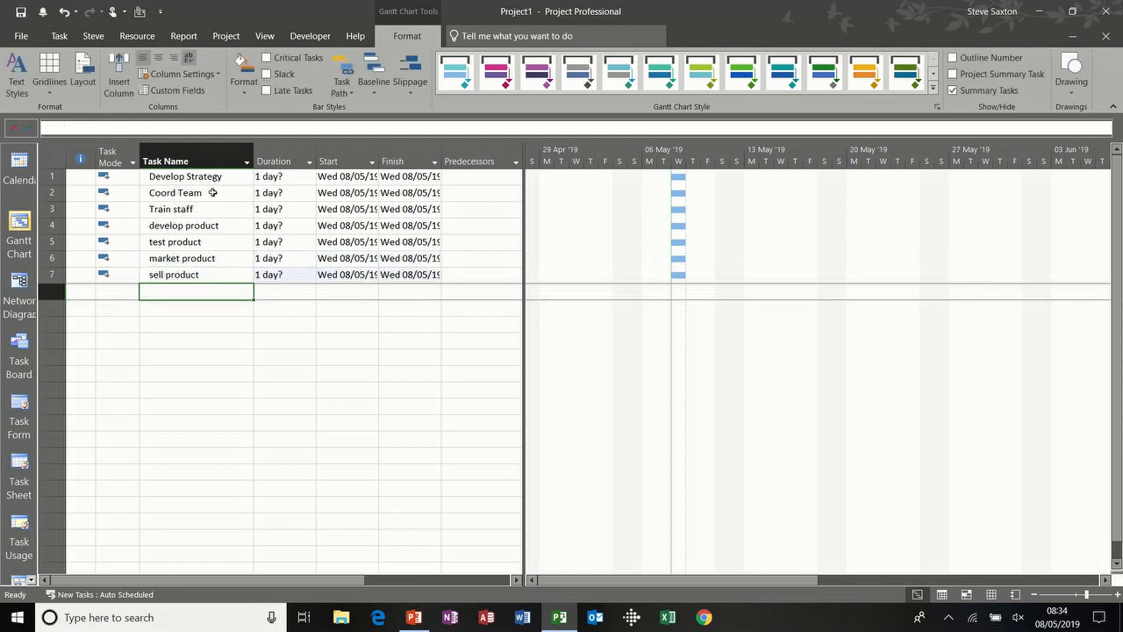
Indent tasks 2 to 7, from Coord Team to sell product, as subtasks of Develop Strategy.
{"action": "left_click", "coordinate": [169, 178]}
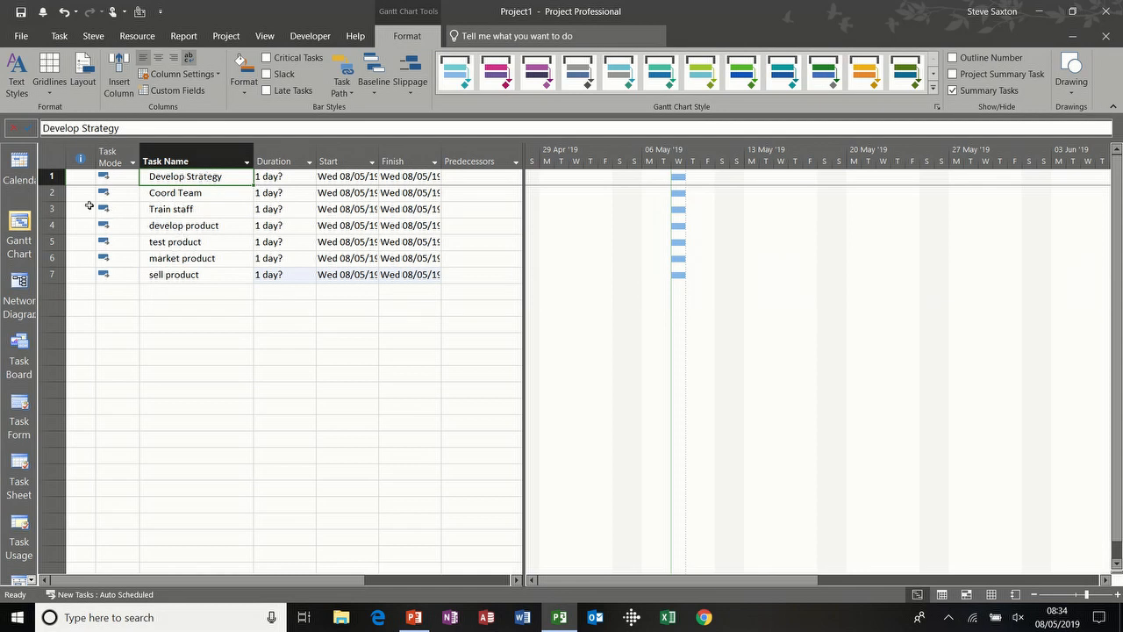
{"action": "left_click_drag", "start_coordinate": [54, 192], "coordinate": [51, 274]}
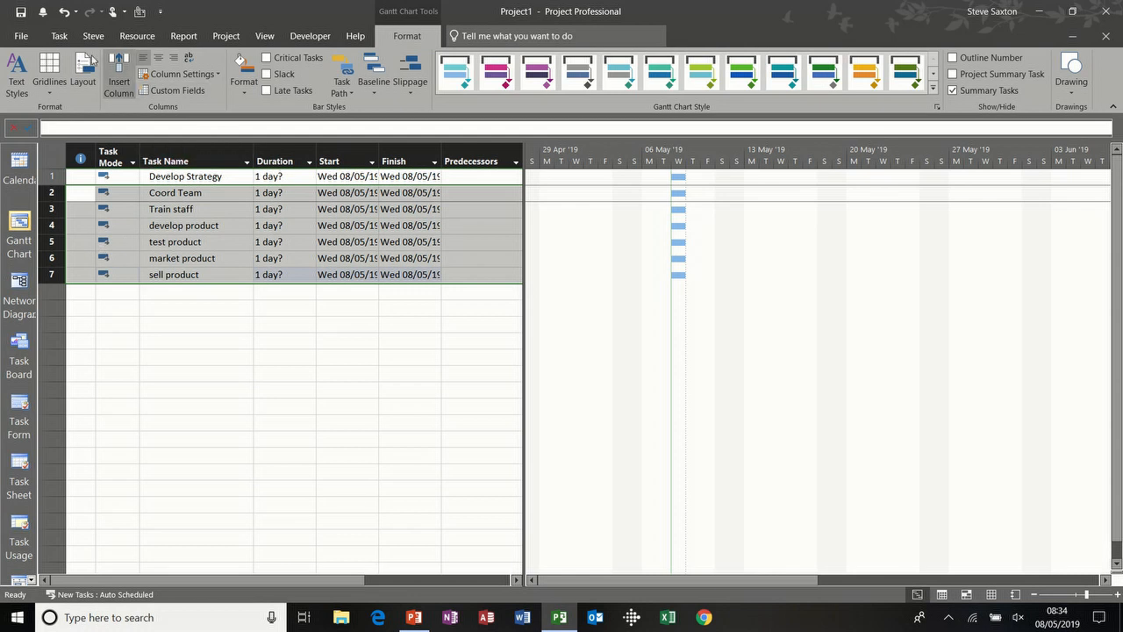
{"action": "left_click", "coordinate": [59, 36]}
{"action": "left_click", "coordinate": [278, 87]}
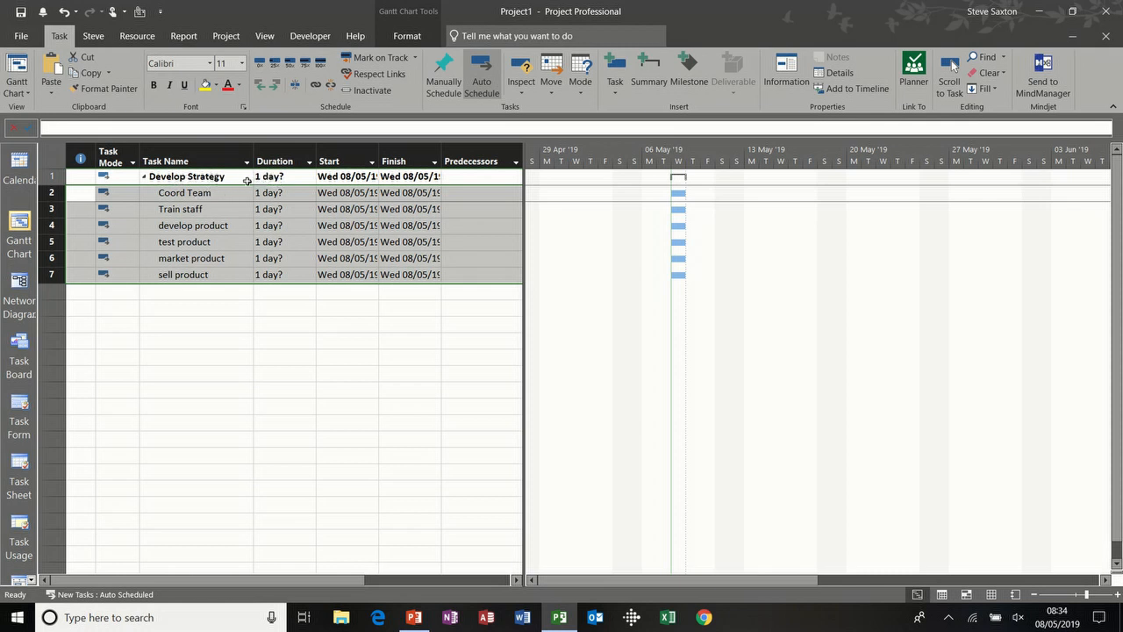
Review the task mode options offered for the Develop Strategy summary task.
{"action": "left_click", "coordinate": [282, 178]}
{"action": "left_click", "coordinate": [224, 177]}
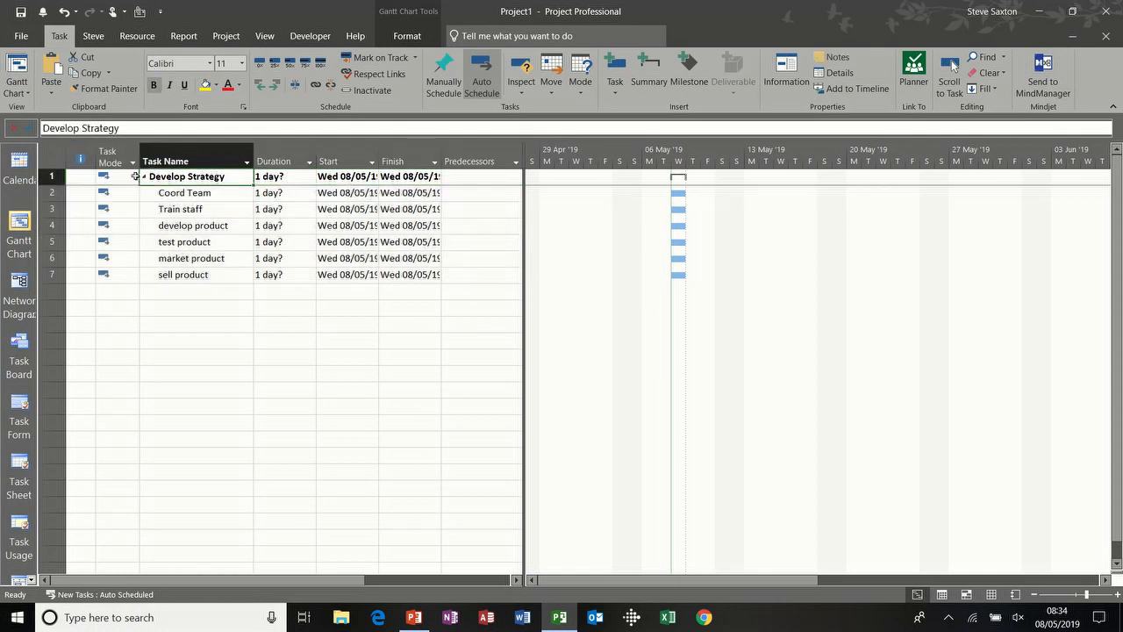
{"action": "left_click", "coordinate": [107, 177]}
{"action": "left_click", "coordinate": [133, 177]}
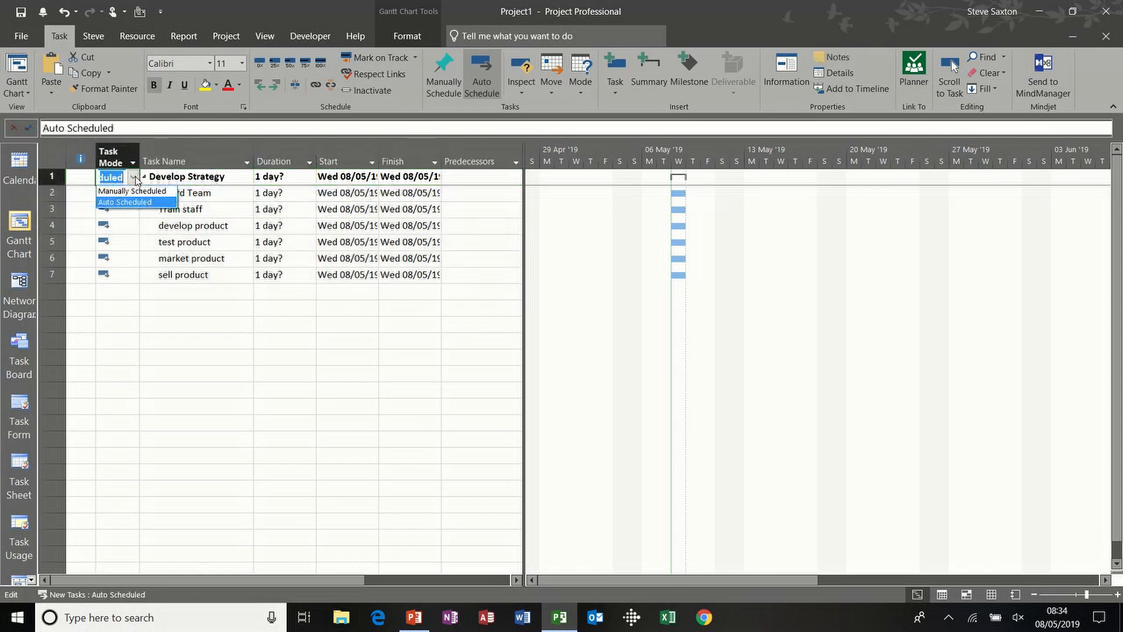
{"action": "left_click", "coordinate": [136, 179]}
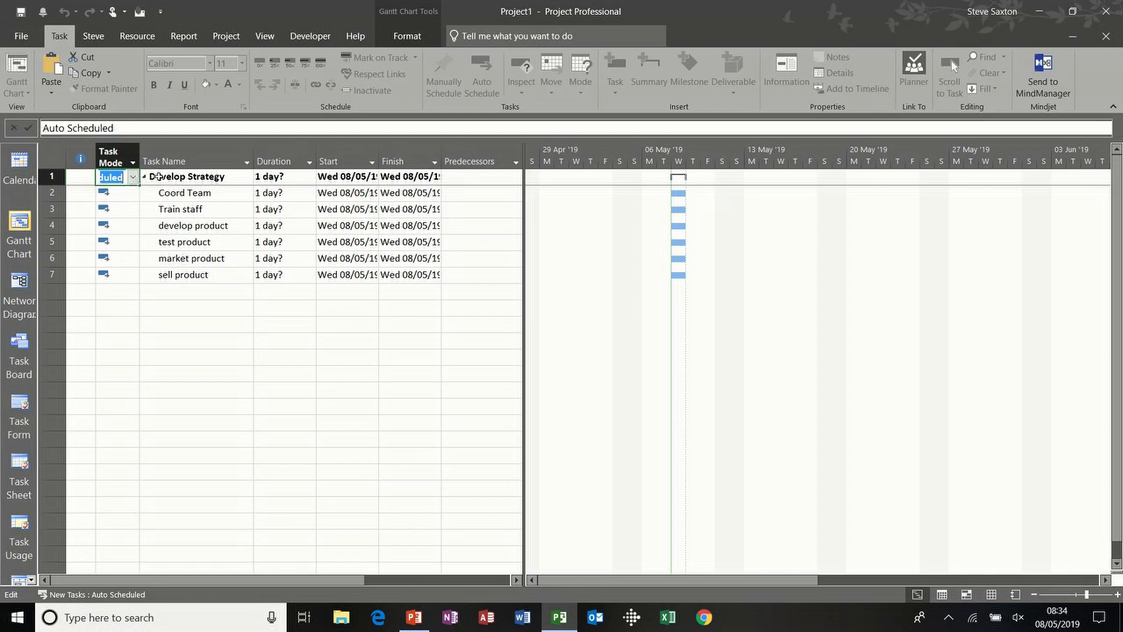
{"action": "left_click", "coordinate": [204, 193]}
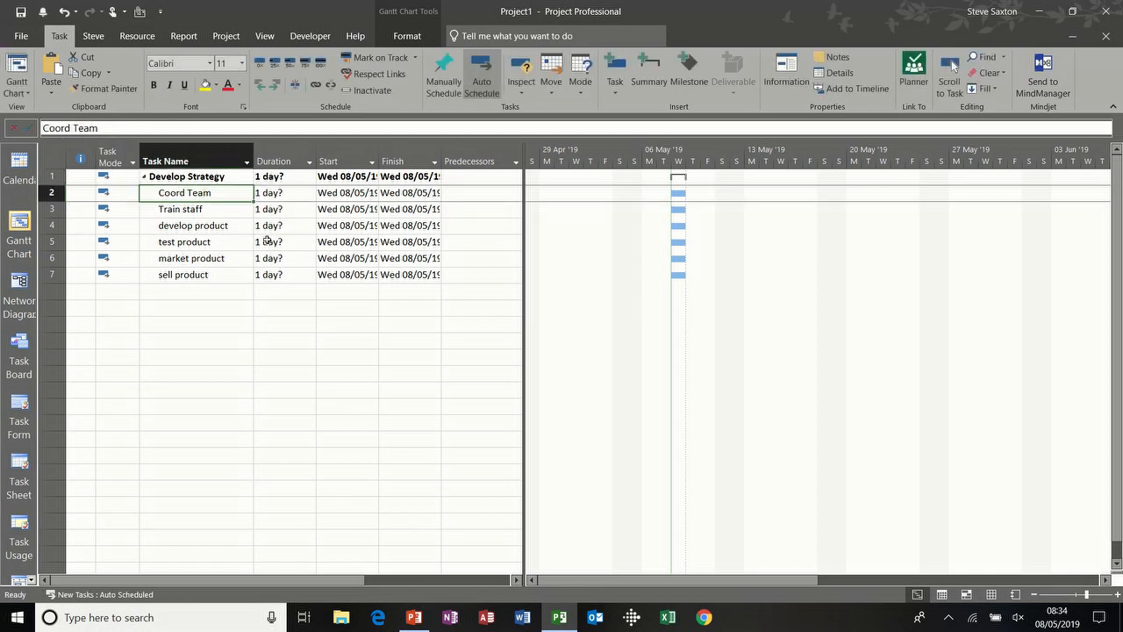
Set the duration of Coord Team to 5 days and of Train staff to 3 days.
{"action": "left_click", "coordinate": [261, 192]}
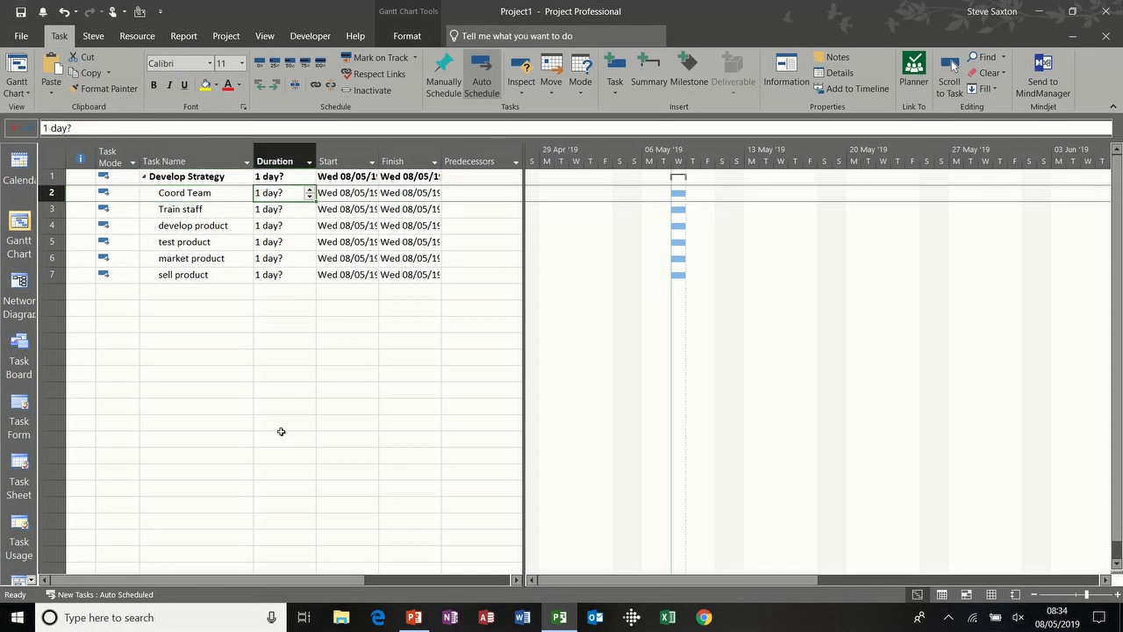
{"action": "type", "text": "5"}
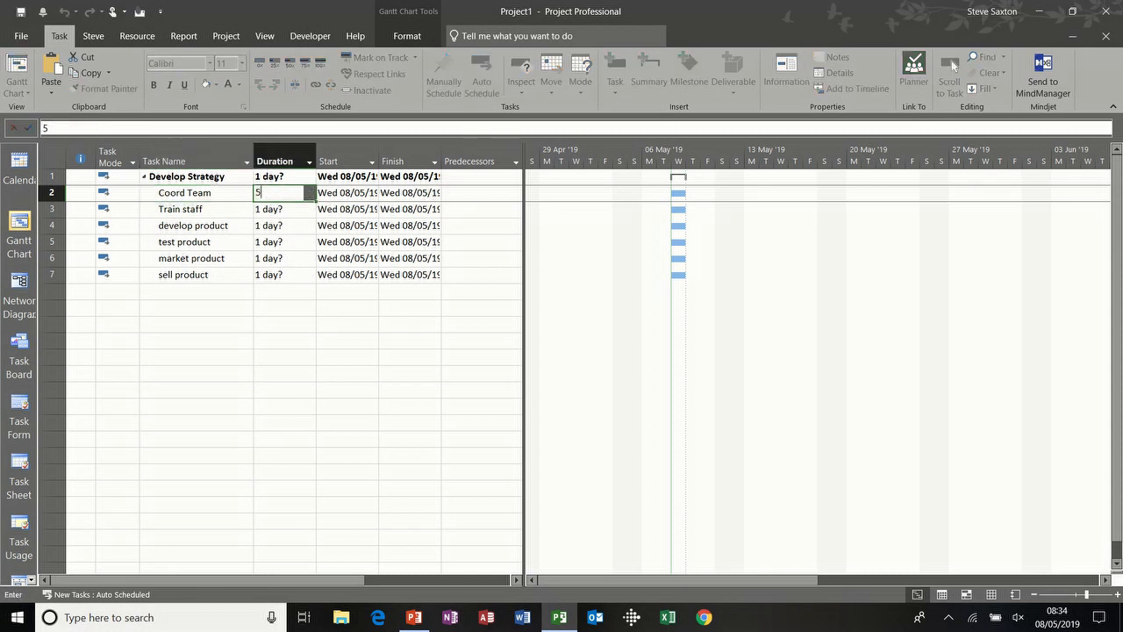
{"action": "key", "text": "Return"}
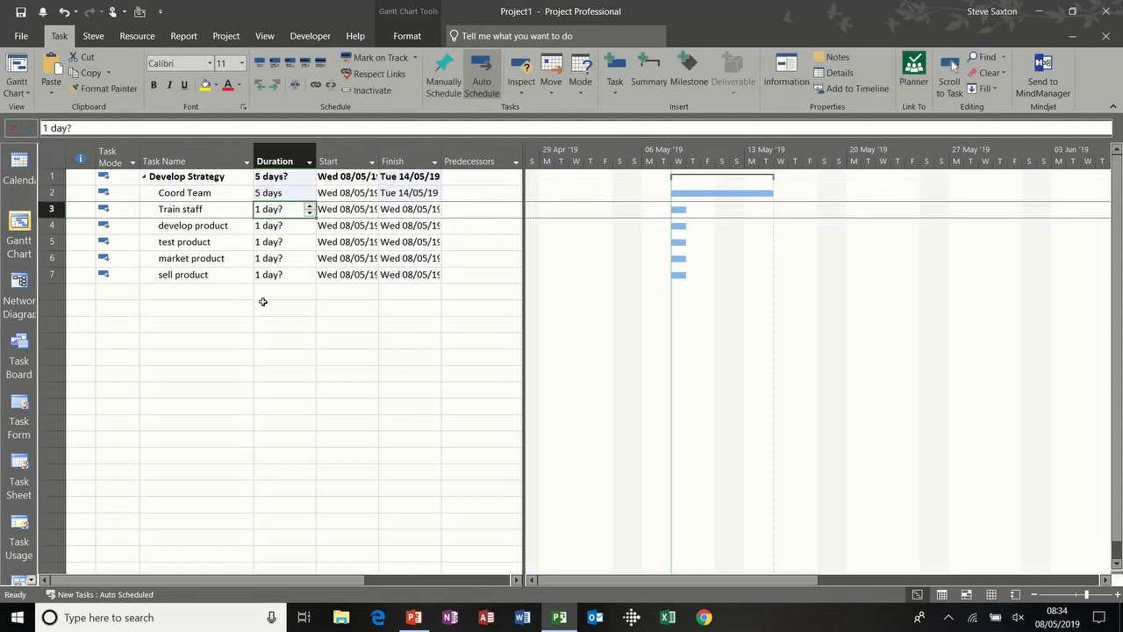
{"action": "type", "text": "3"}
{"action": "key", "text": "Return"}
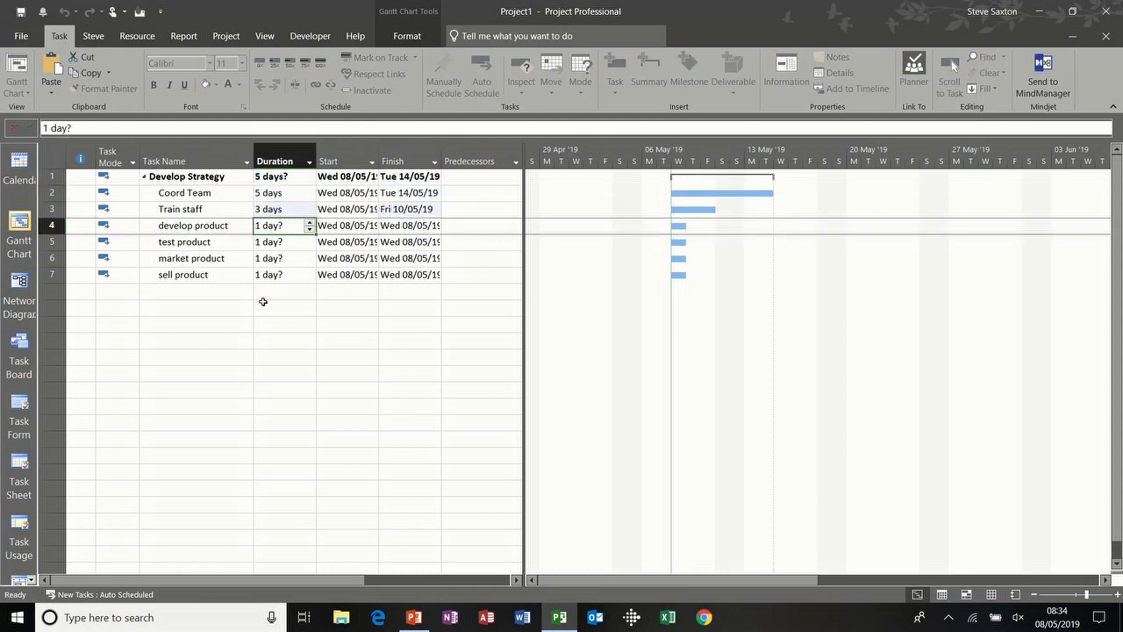
Set the durations of develop product, test product and market product to 5 days each.
{"action": "type", "text": "5"}
{"action": "key", "text": "Return"}
{"action": "type", "text": "5"}
{"action": "key", "text": "Return"}
{"action": "type", "text": "5"}
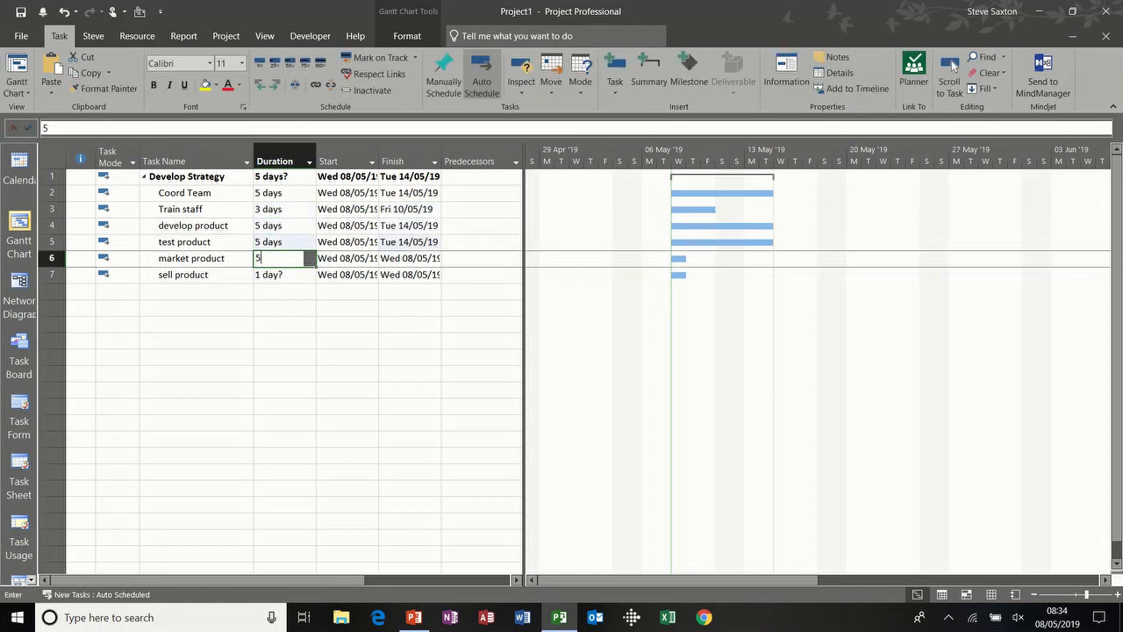
{"action": "key", "text": "Return"}
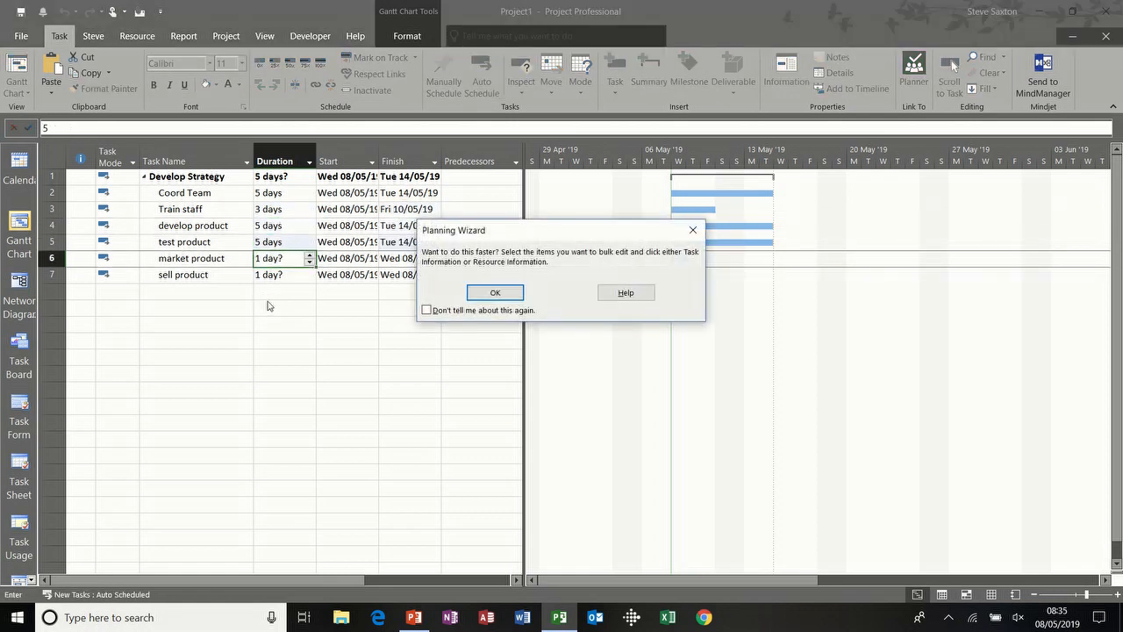
{"action": "left_click", "coordinate": [486, 296]}
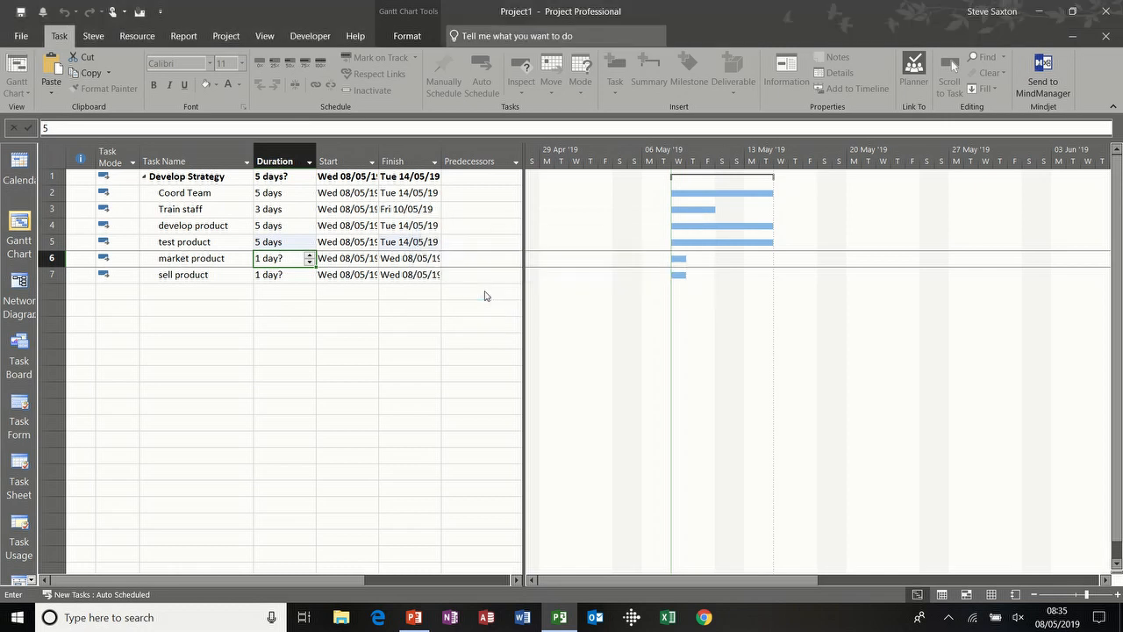
Set the duration of sell product to 3 days.
{"action": "left_click", "coordinate": [301, 225]}
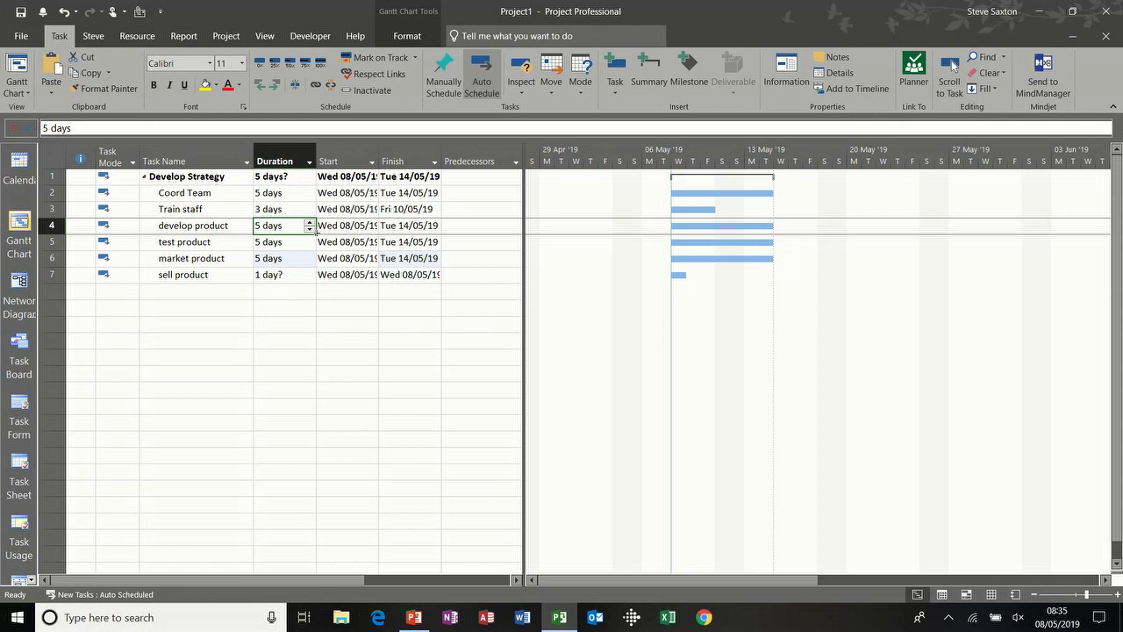
{"action": "left_click_drag", "start_coordinate": [316, 238], "coordinate": [314, 264]}
{"action": "left_click", "coordinate": [289, 276]}
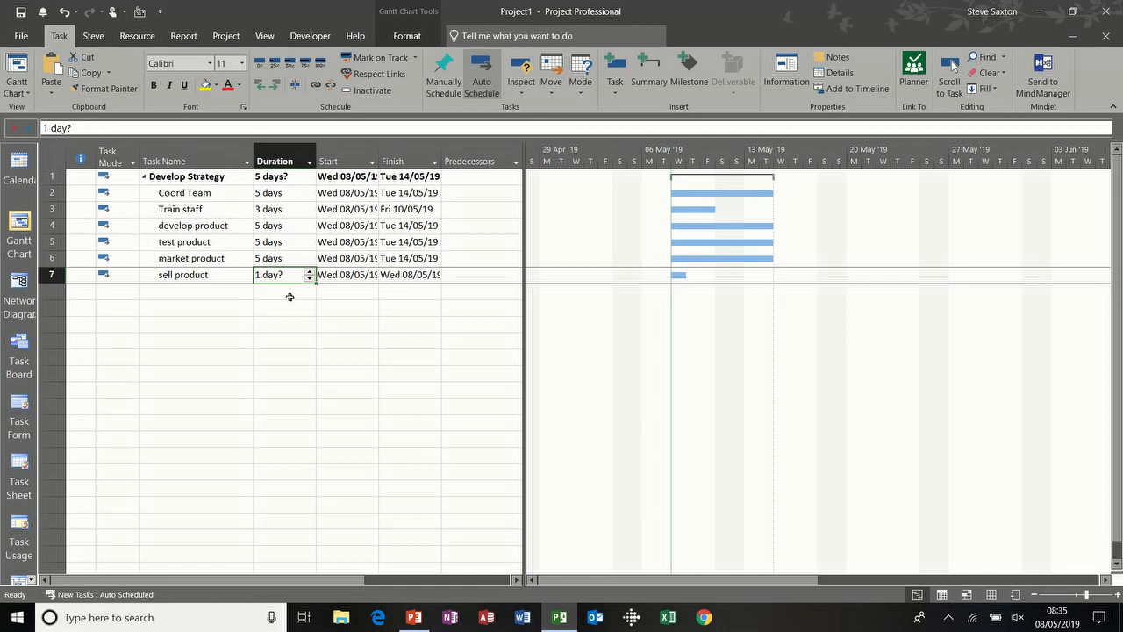
{"action": "type", "text": "3"}
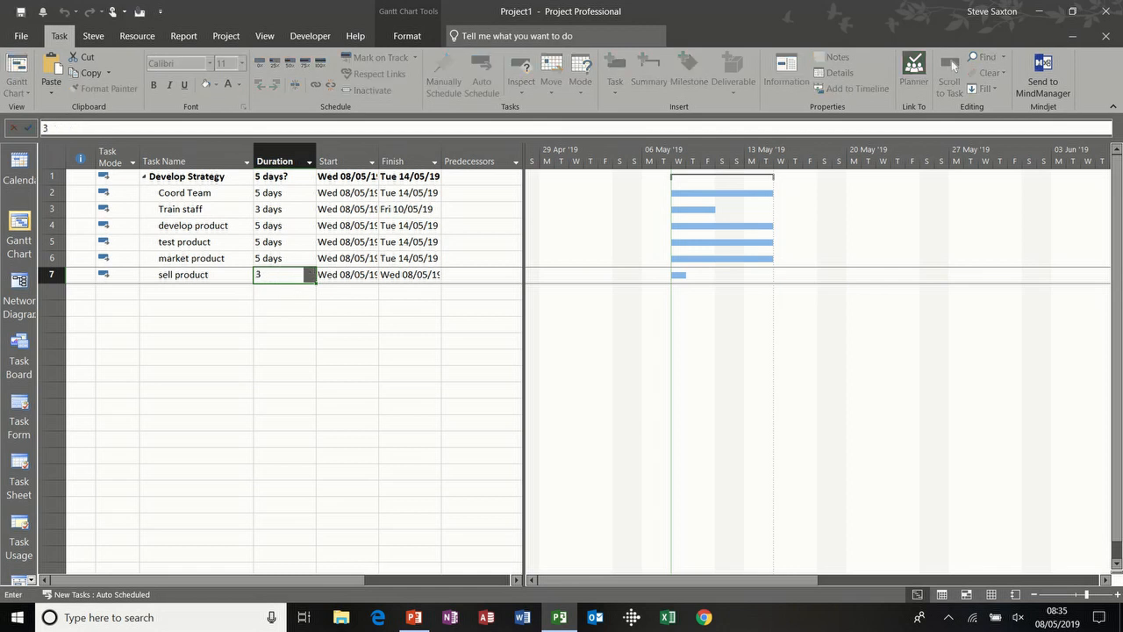
{"action": "left_click", "coordinate": [233, 291]}
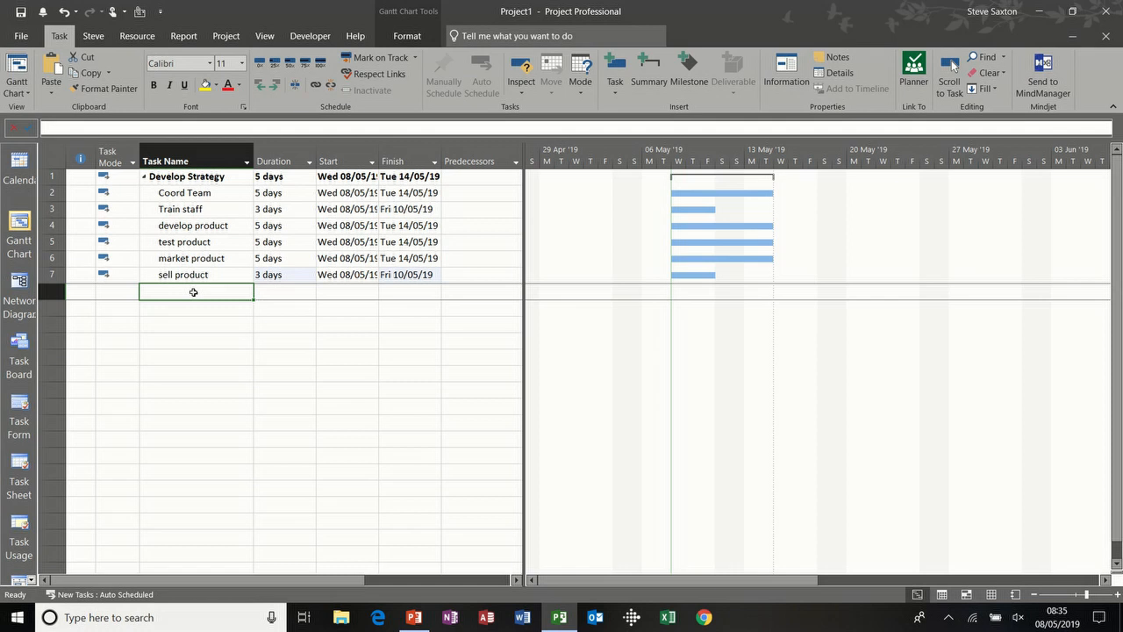
Insert a recurring task "Team Meeting" in the row below sell product, weekly on Wednesday, ending after 4 occurrences.
{"action": "left_click", "coordinate": [614, 96]}
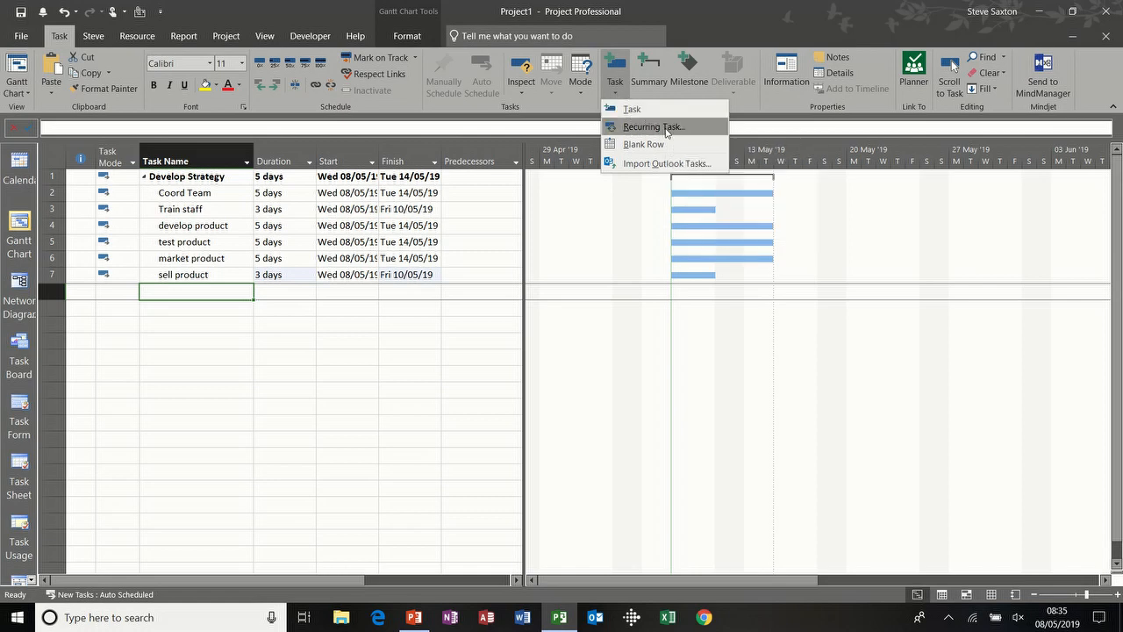
{"action": "left_click", "coordinate": [666, 128]}
{"action": "type", "text": "Team Meeting"}
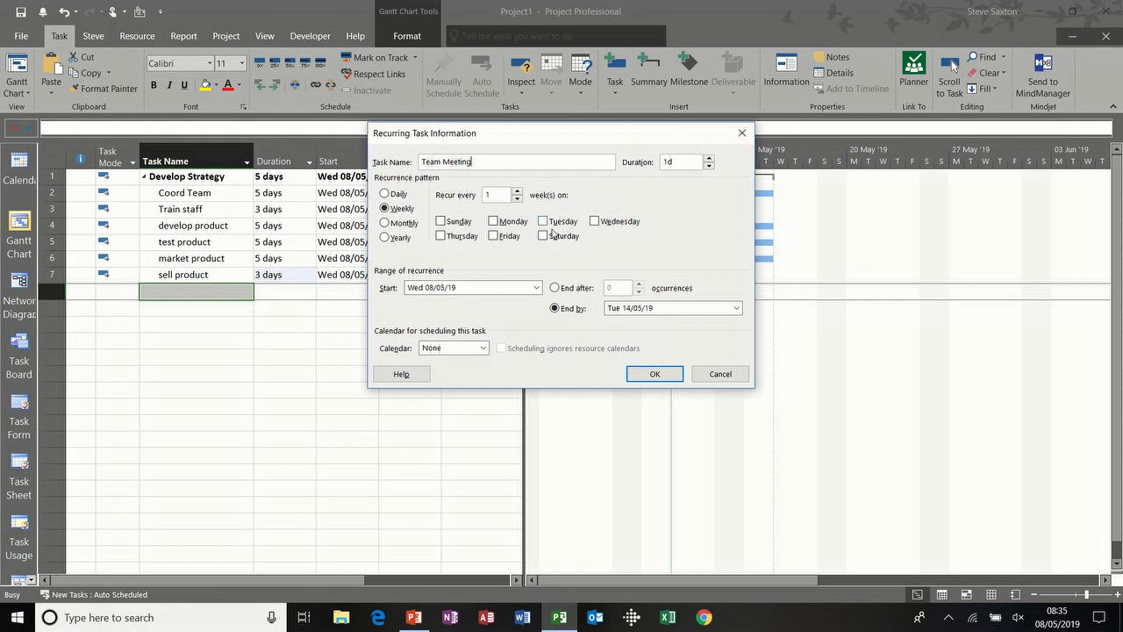
{"action": "left_click", "coordinate": [595, 222]}
{"action": "left_click", "coordinate": [554, 288]}
{"action": "left_click", "coordinate": [639, 284]}
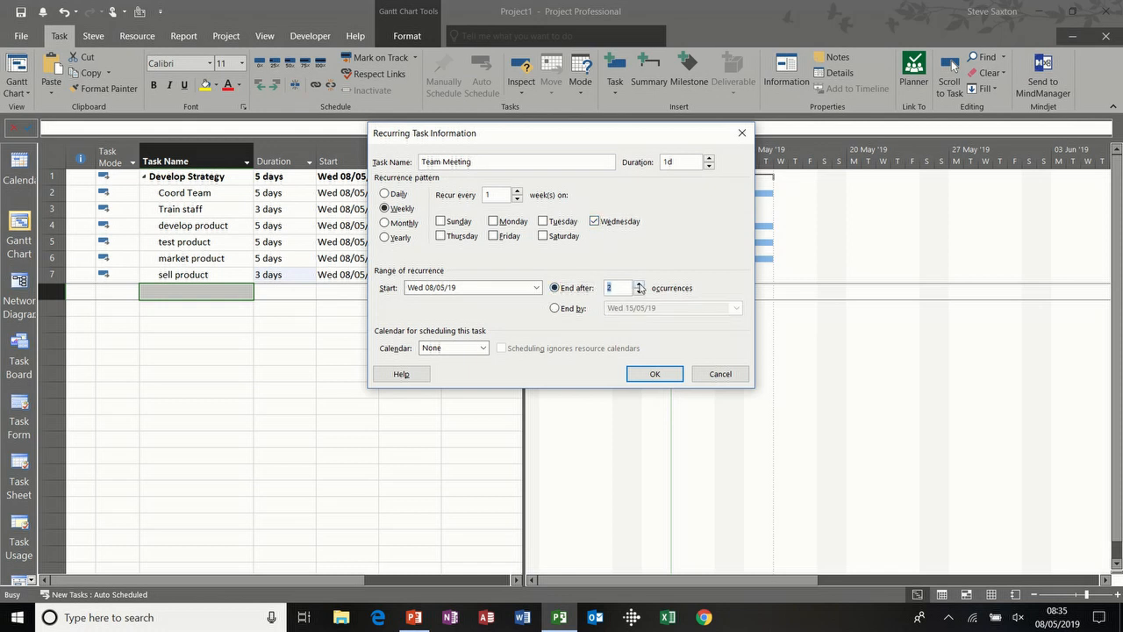
{"action": "left_click", "coordinate": [650, 374]}
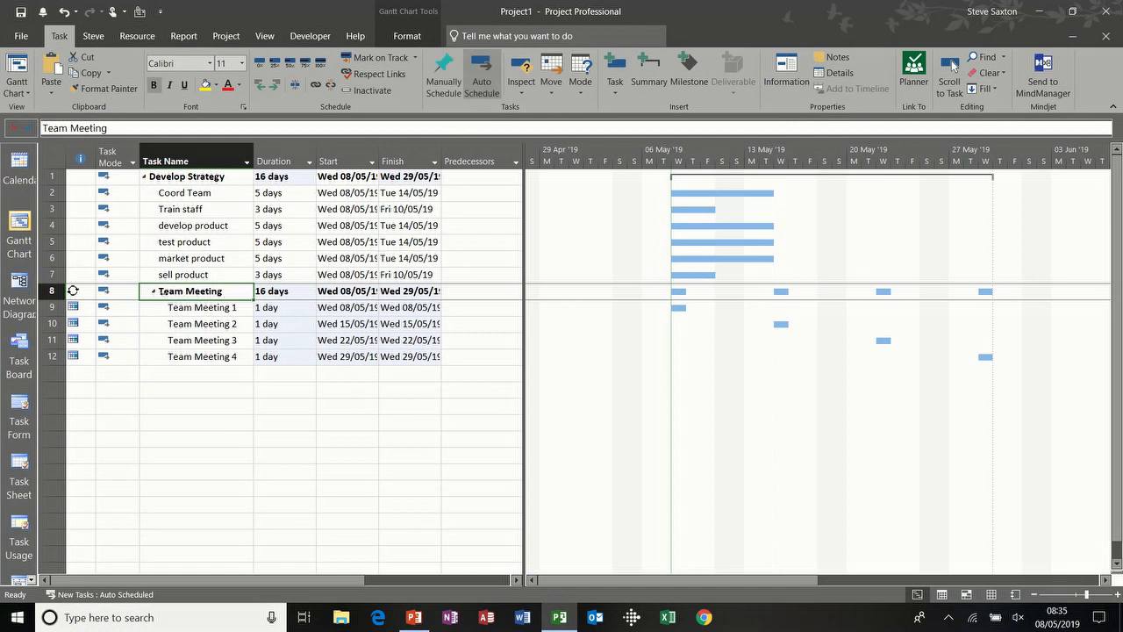
Collapse the subtasks of the Team Meeting recurring task and of the Develop Strategy summary task.
{"action": "mouse_move", "coordinate": [74, 289]}
{"action": "left_click", "coordinate": [153, 292]}
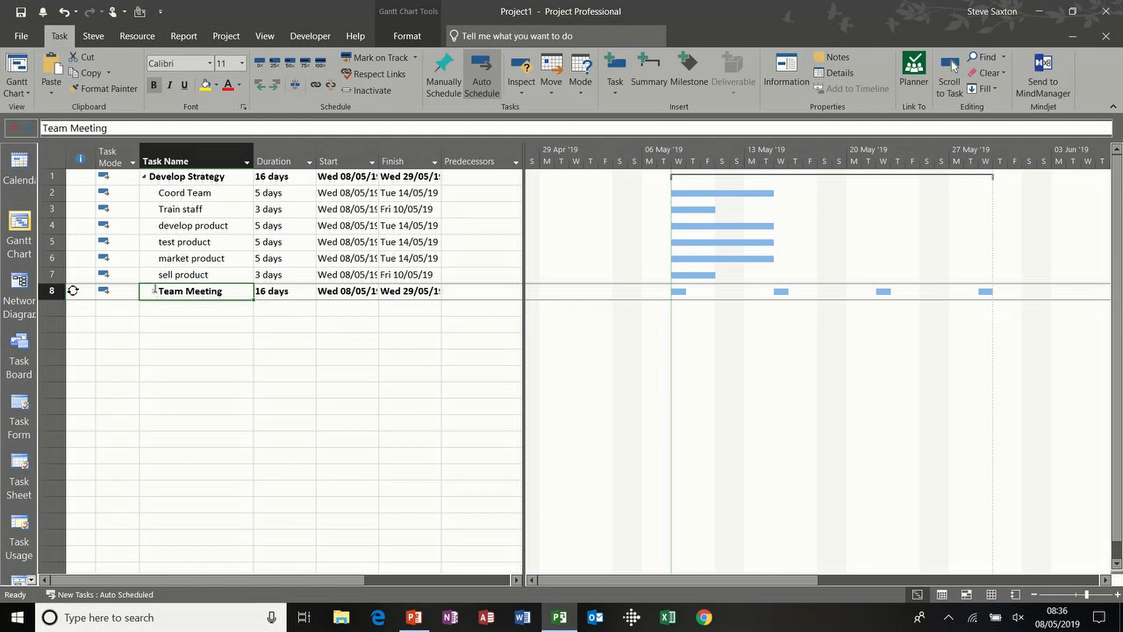
{"action": "left_click", "coordinate": [144, 177]}
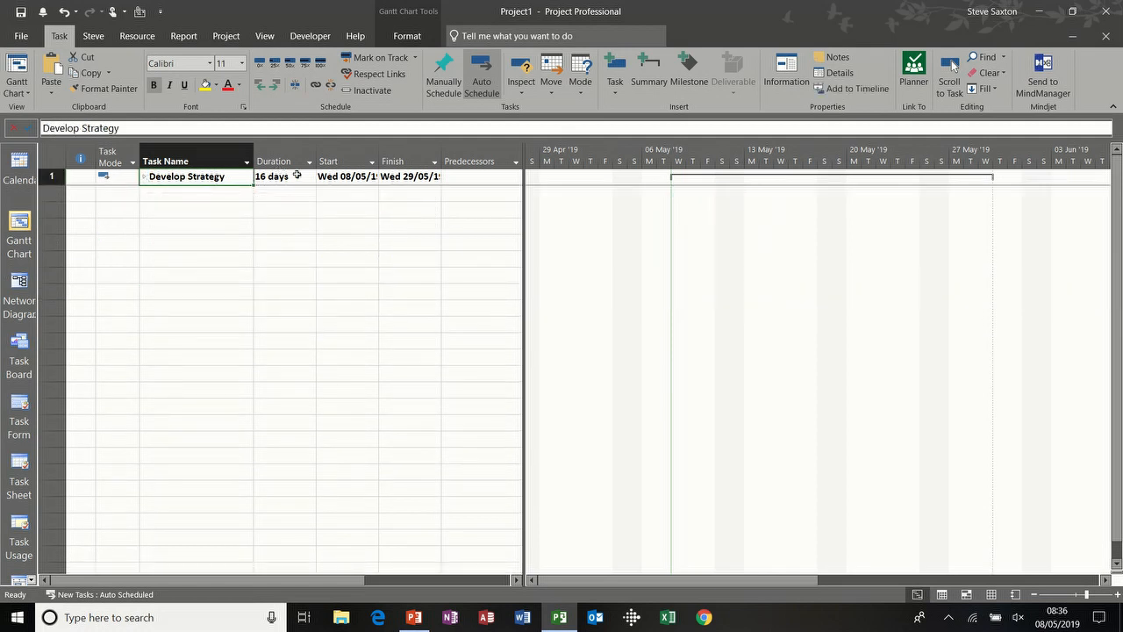
Expand the Develop Strategy and Team Meeting subtasks and outdent Team Meeting to the same level as Develop Strategy.
{"action": "left_click", "coordinate": [145, 179]}
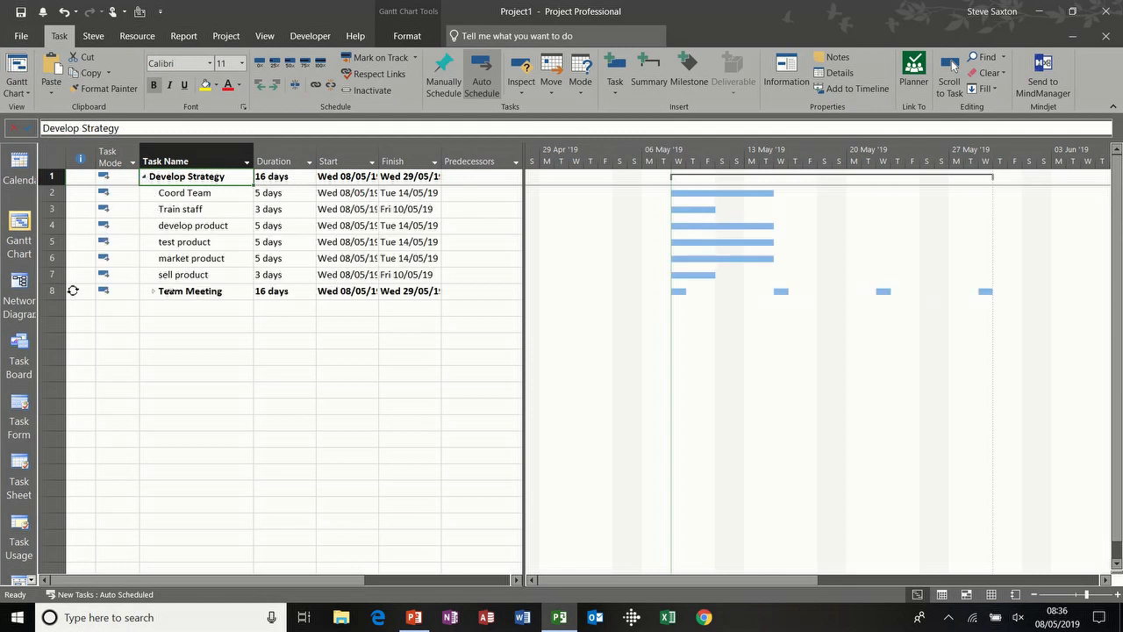
{"action": "left_click", "coordinate": [153, 294]}
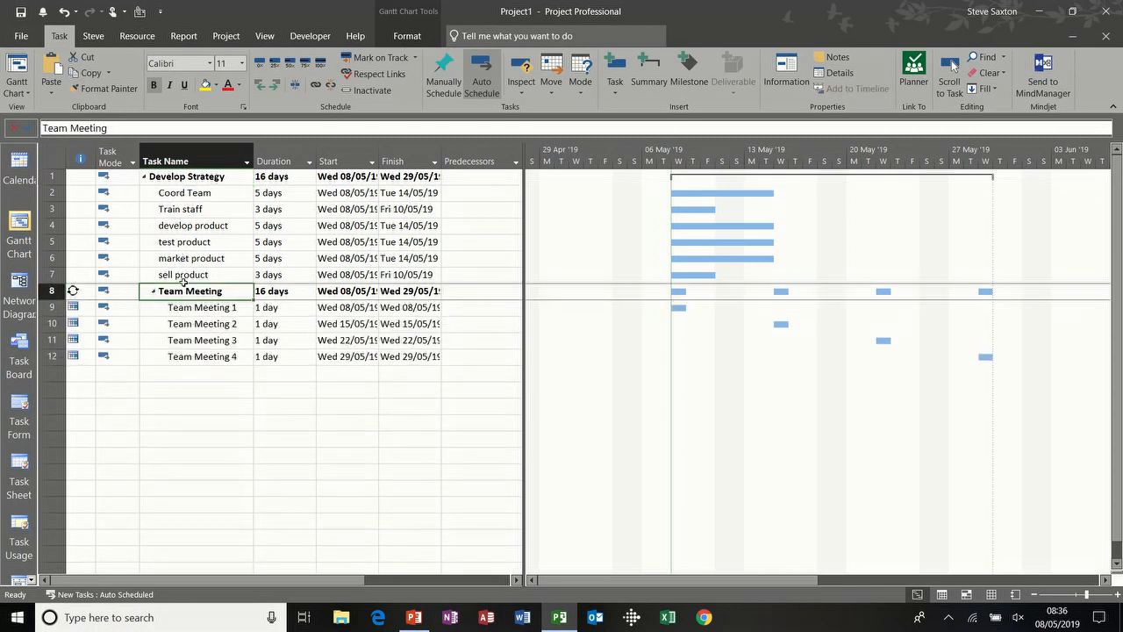
{"action": "left_click", "coordinate": [260, 85]}
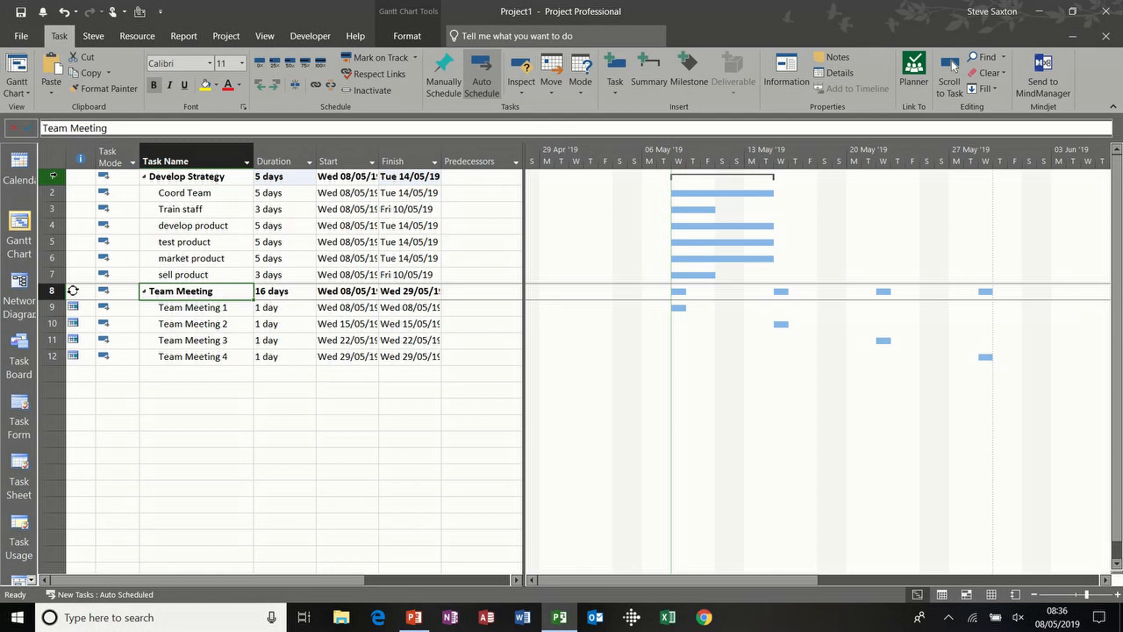
Insert a "Project A" task above Develop Strategy and indent all the tasks below it one level.
{"action": "right_click", "coordinate": [53, 175]}
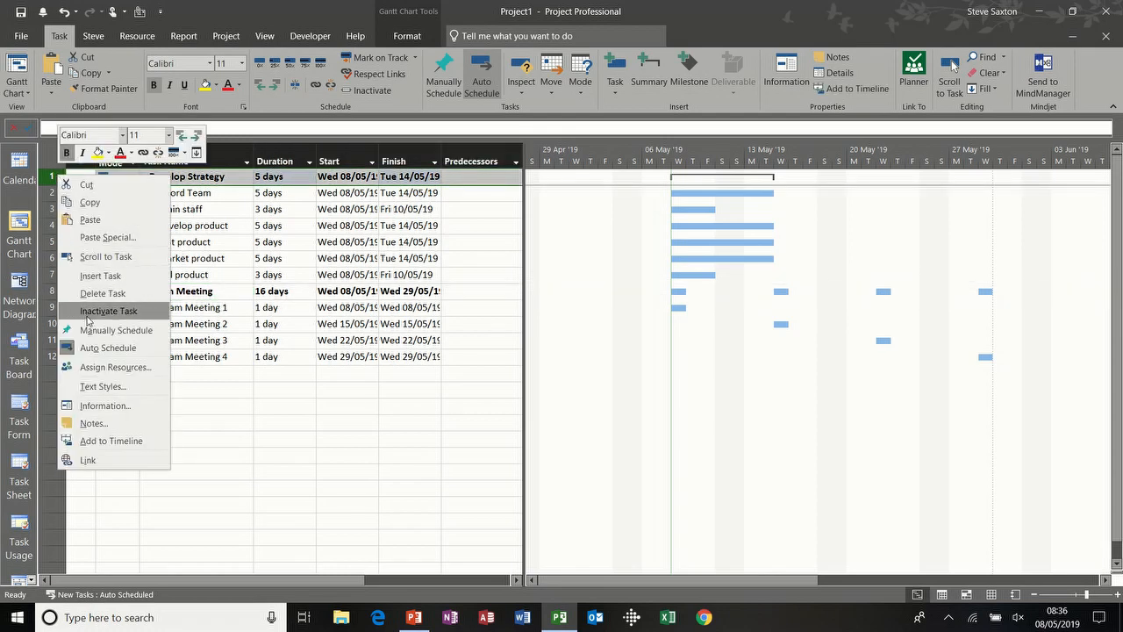
{"action": "left_click", "coordinate": [102, 277]}
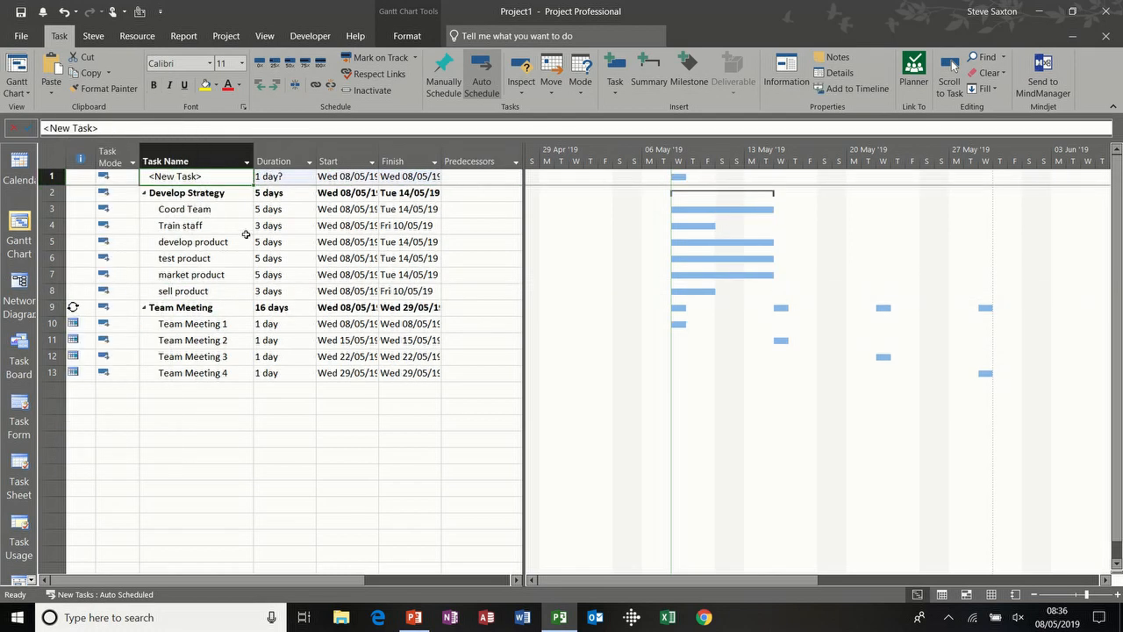
{"action": "type", "text": "Project A"}
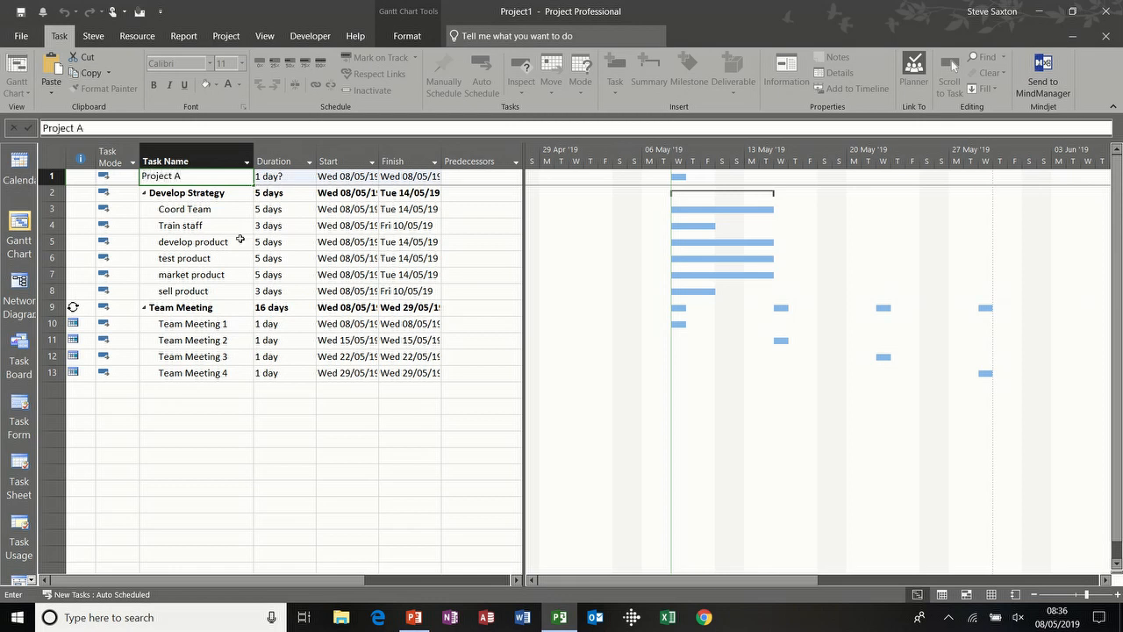
{"action": "left_click", "coordinate": [239, 238]}
{"action": "left_click_drag", "start_coordinate": [51, 192], "coordinate": [51, 373]}
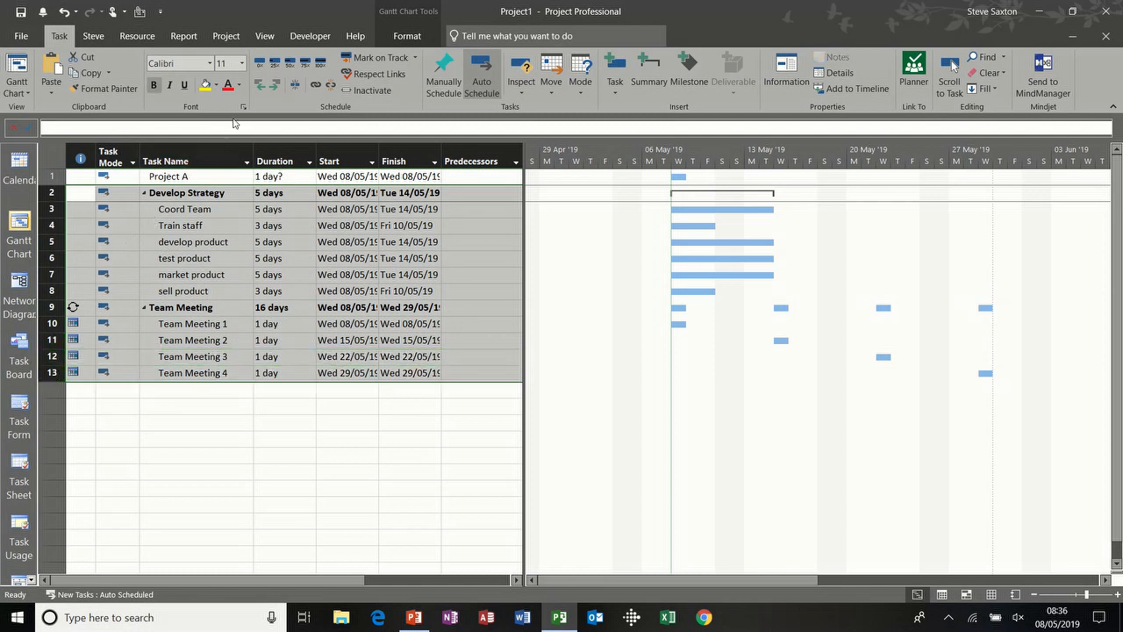
{"action": "left_click", "coordinate": [274, 85]}
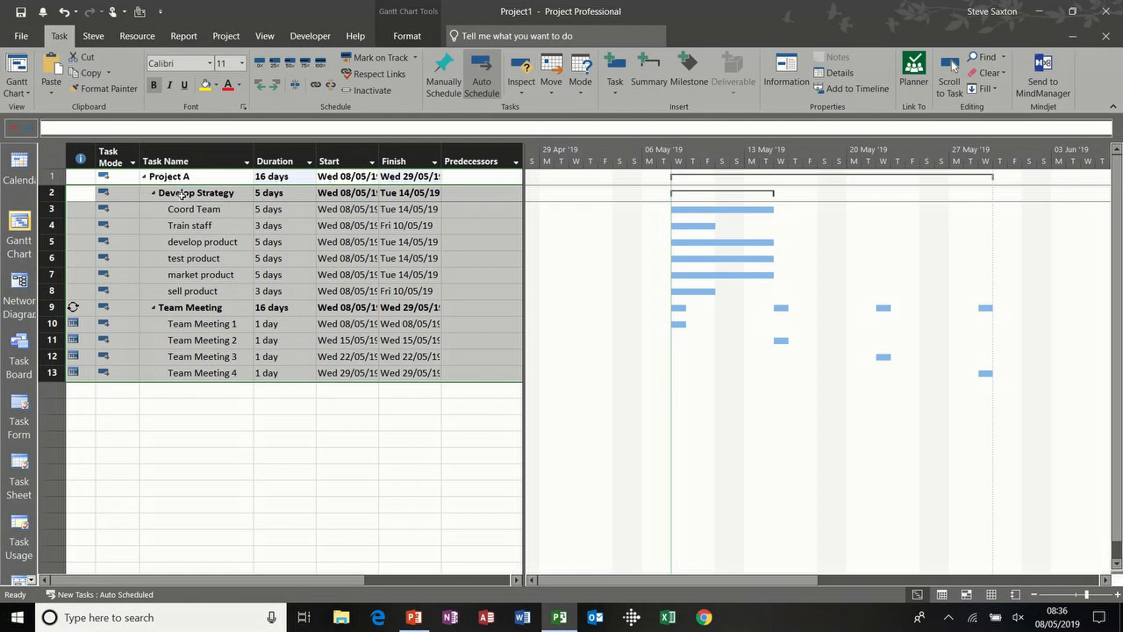
Collapse the subtasks of Develop Strategy and Team Meeting and expand both again.
{"action": "left_click", "coordinate": [153, 193]}
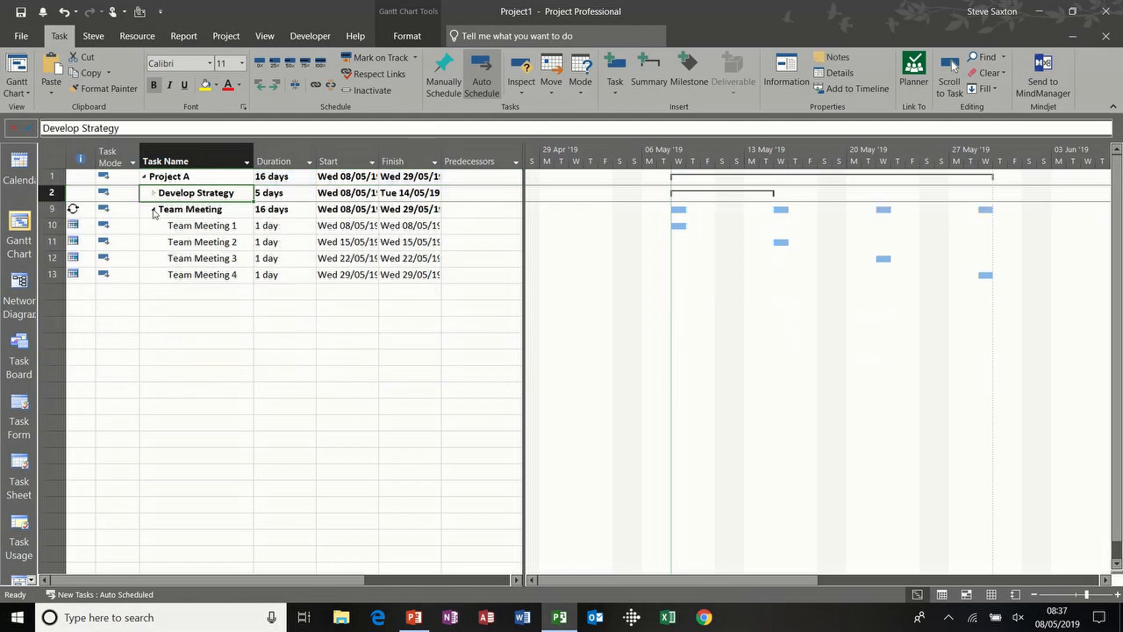
{"action": "left_click", "coordinate": [154, 210]}
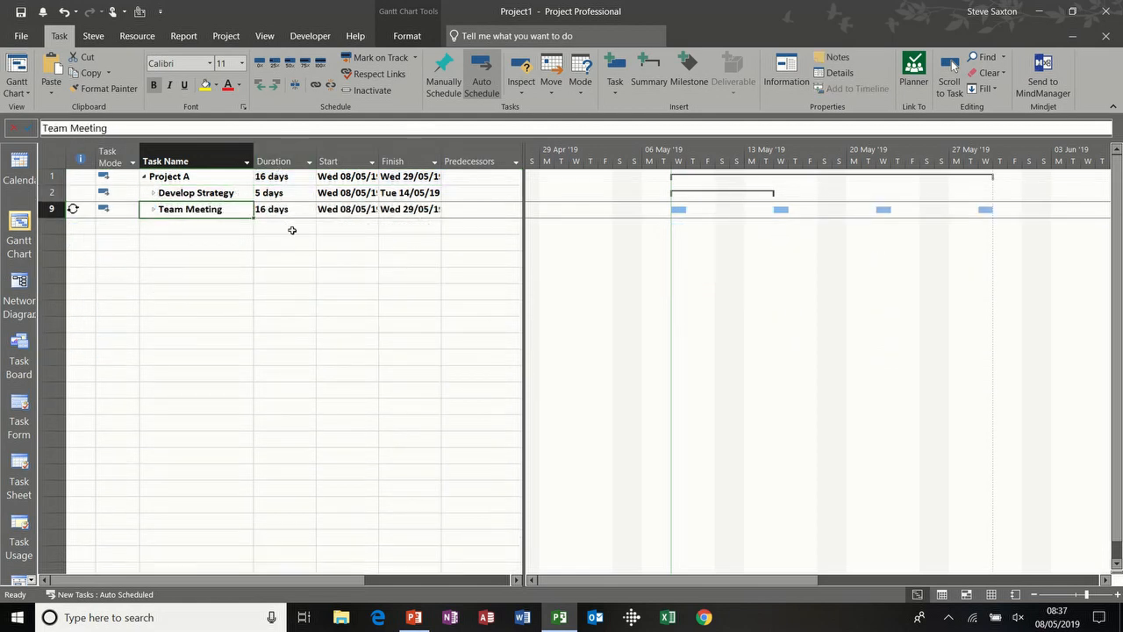
{"action": "left_click", "coordinate": [154, 211]}
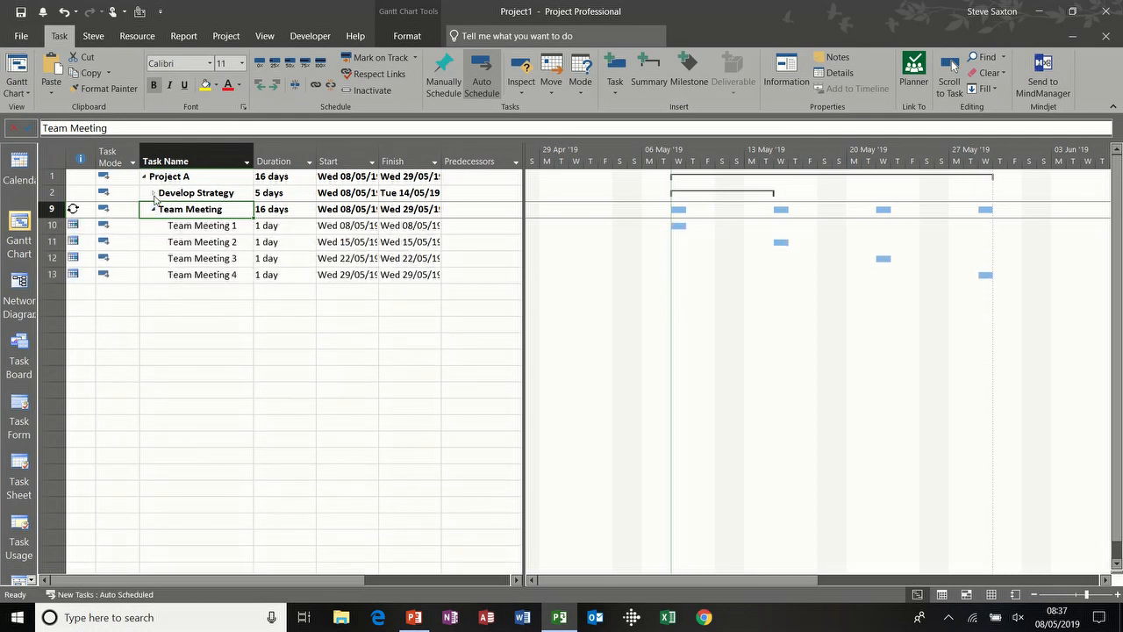
{"action": "left_click", "coordinate": [154, 193]}
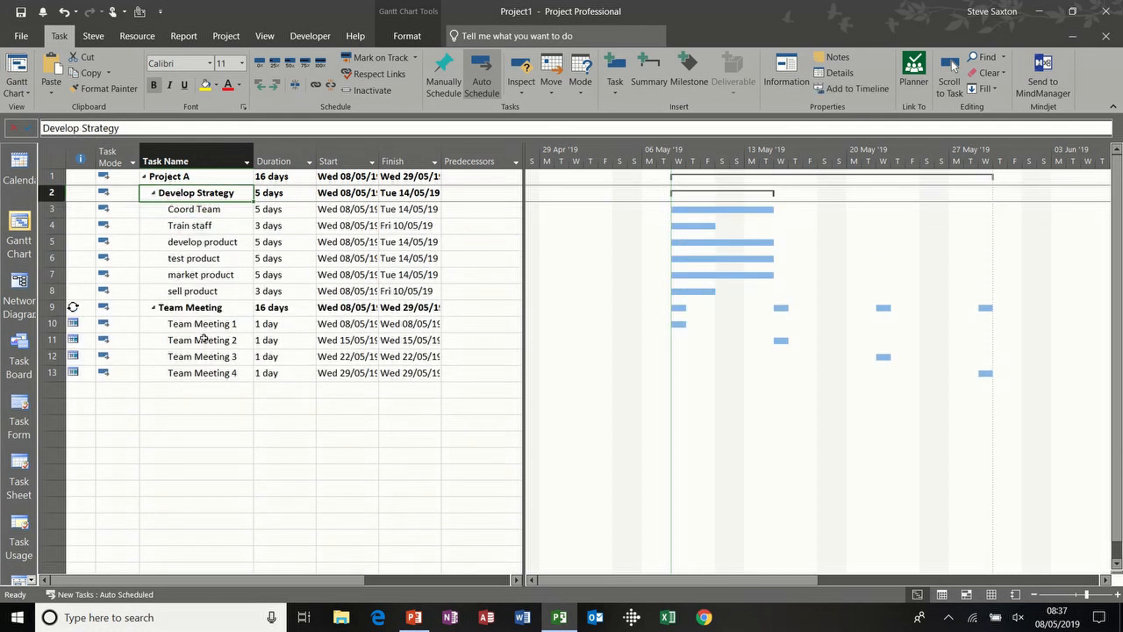
Show the outline at Level 1, at Level 2 and with all subtasks.
{"action": "left_click", "coordinate": [264, 36]}
{"action": "left_click", "coordinate": [369, 86]}
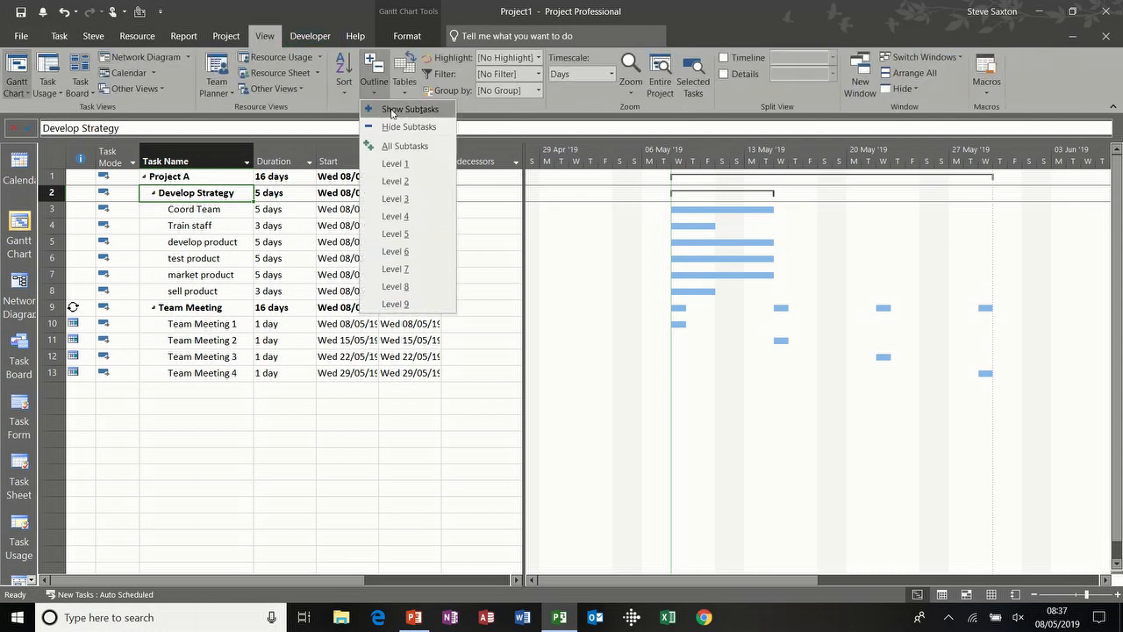
{"action": "left_click", "coordinate": [417, 164]}
{"action": "left_click", "coordinate": [374, 88]}
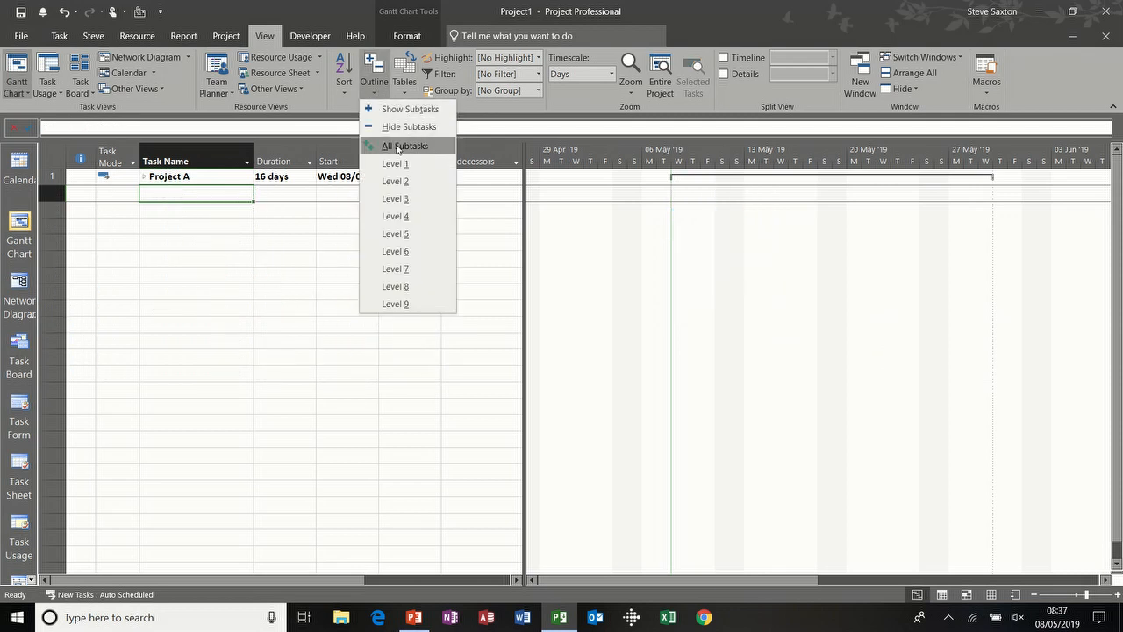
{"action": "left_click", "coordinate": [397, 181]}
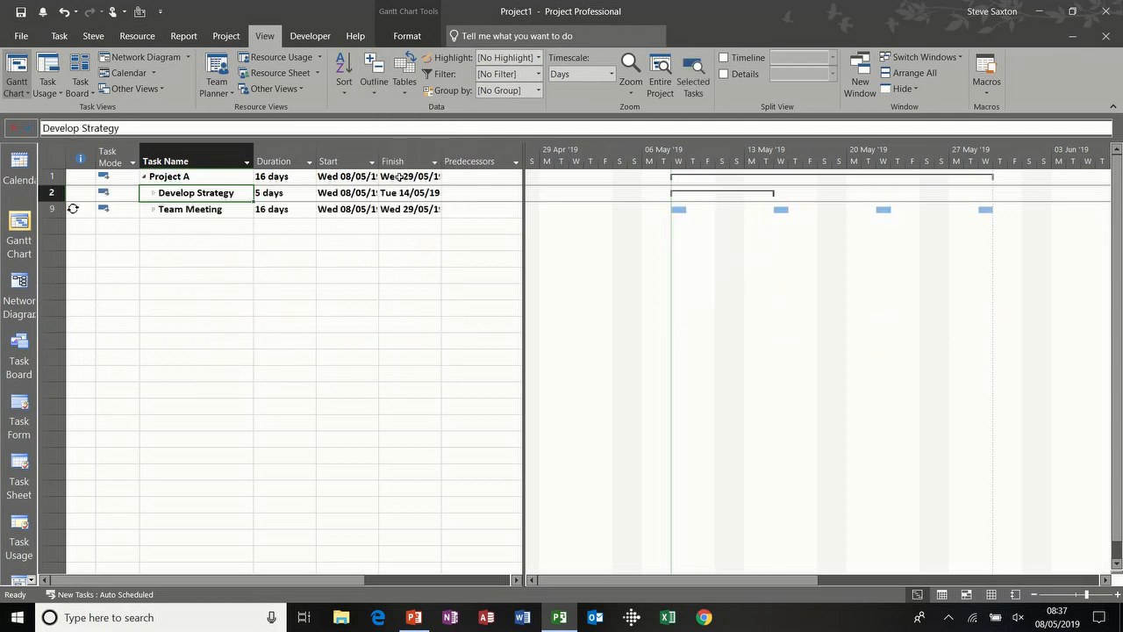
{"action": "left_click", "coordinate": [386, 91]}
{"action": "left_click", "coordinate": [400, 147]}
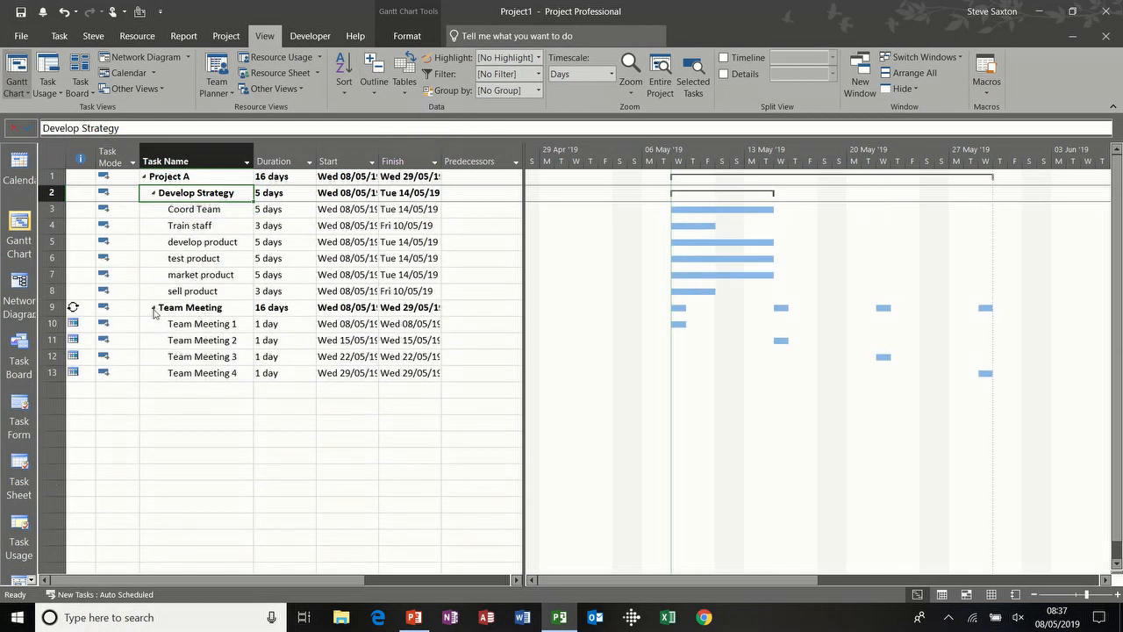
Add an "End of phase" milestone with a duration of 0 days below Team Meeting 4.
{"action": "left_click", "coordinate": [175, 391]}
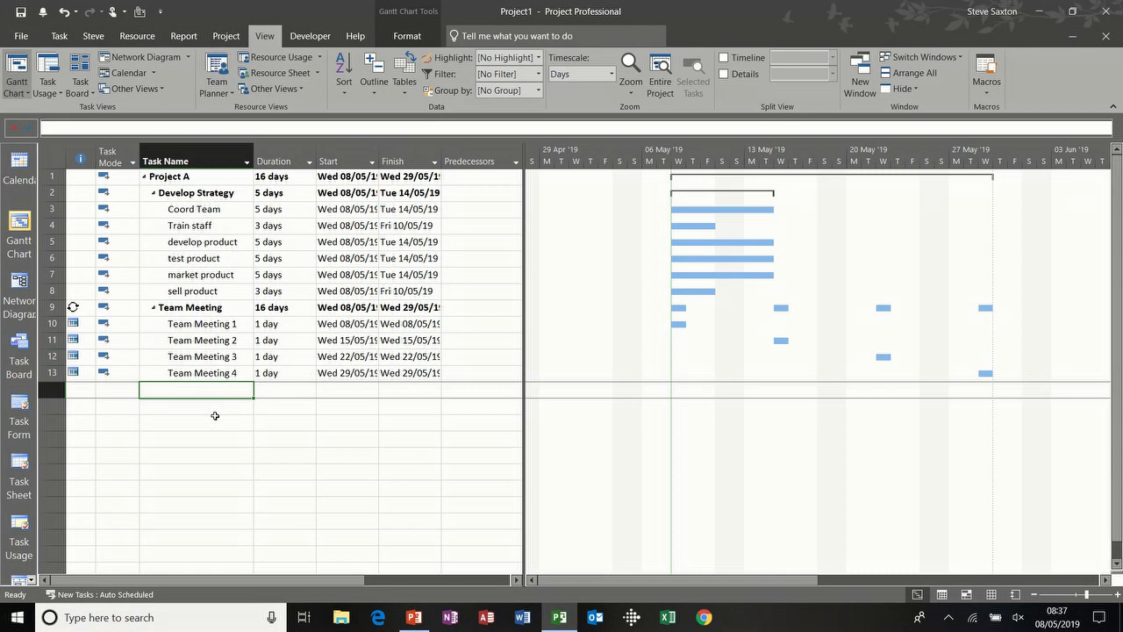
{"action": "type", "text": "End"}
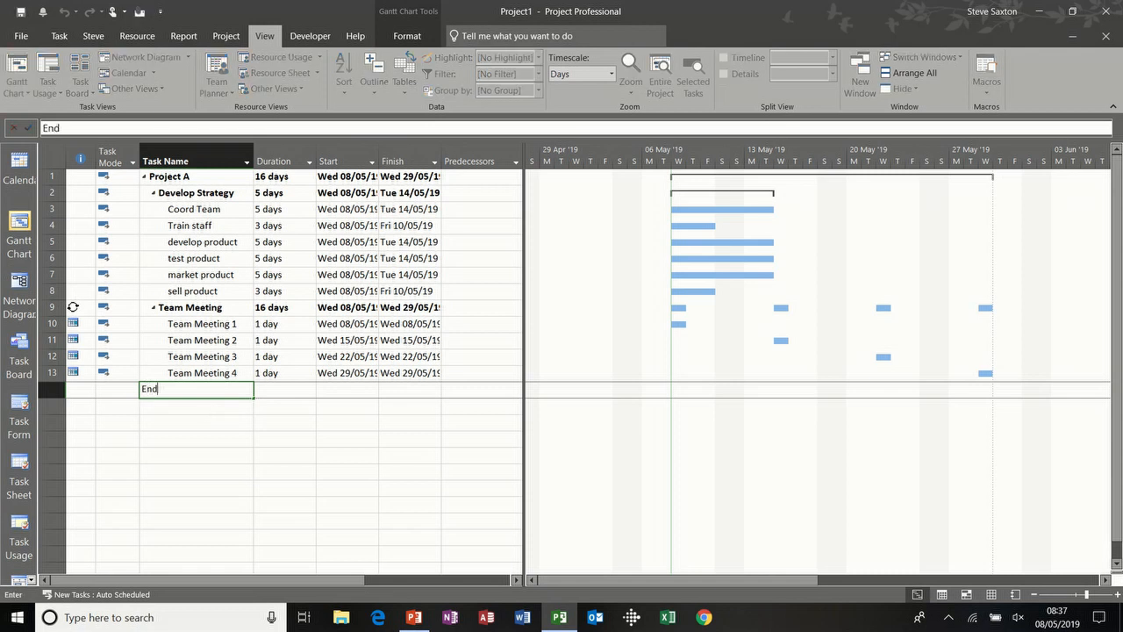
{"action": "type", "text": " of phase"}
{"action": "left_click", "coordinate": [284, 391]}
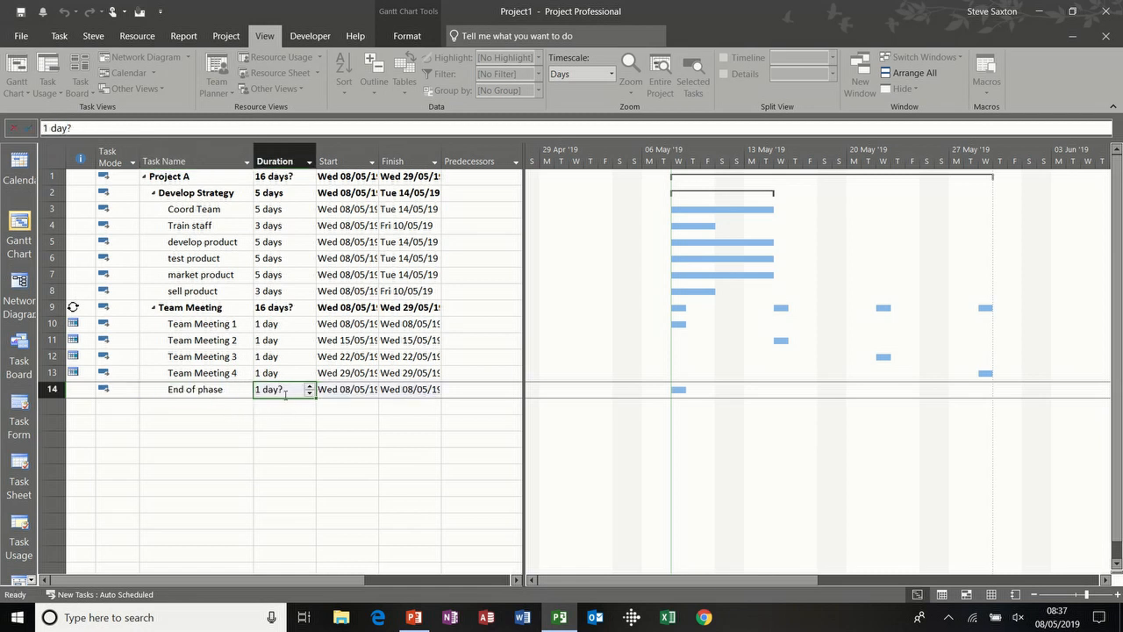
{"action": "type", "text": "0"}
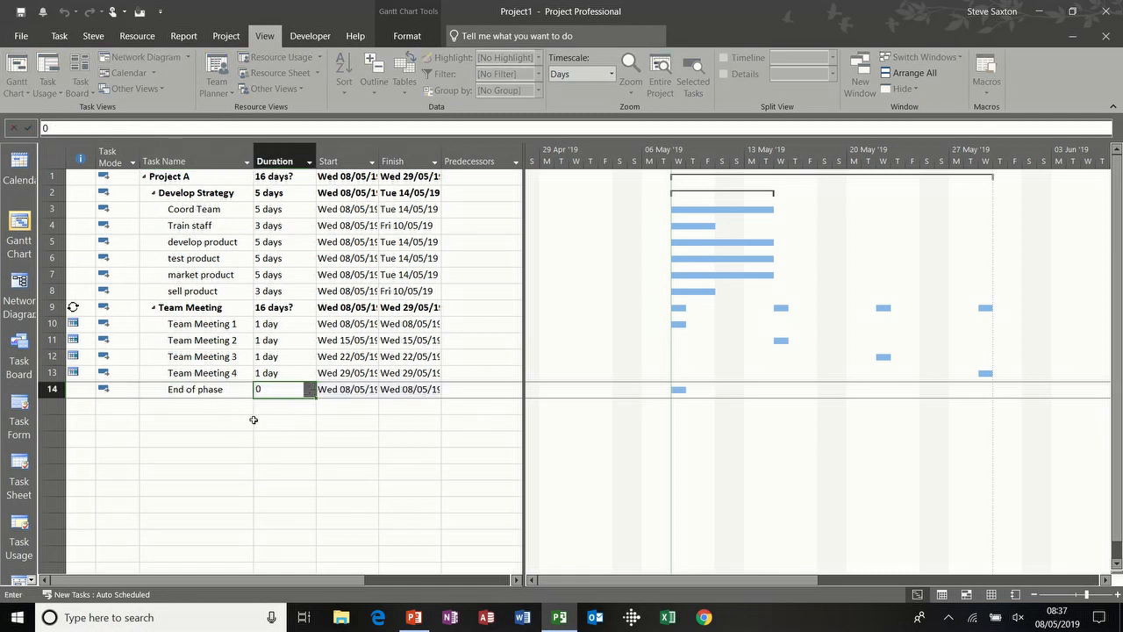
{"action": "left_click", "coordinate": [227, 391]}
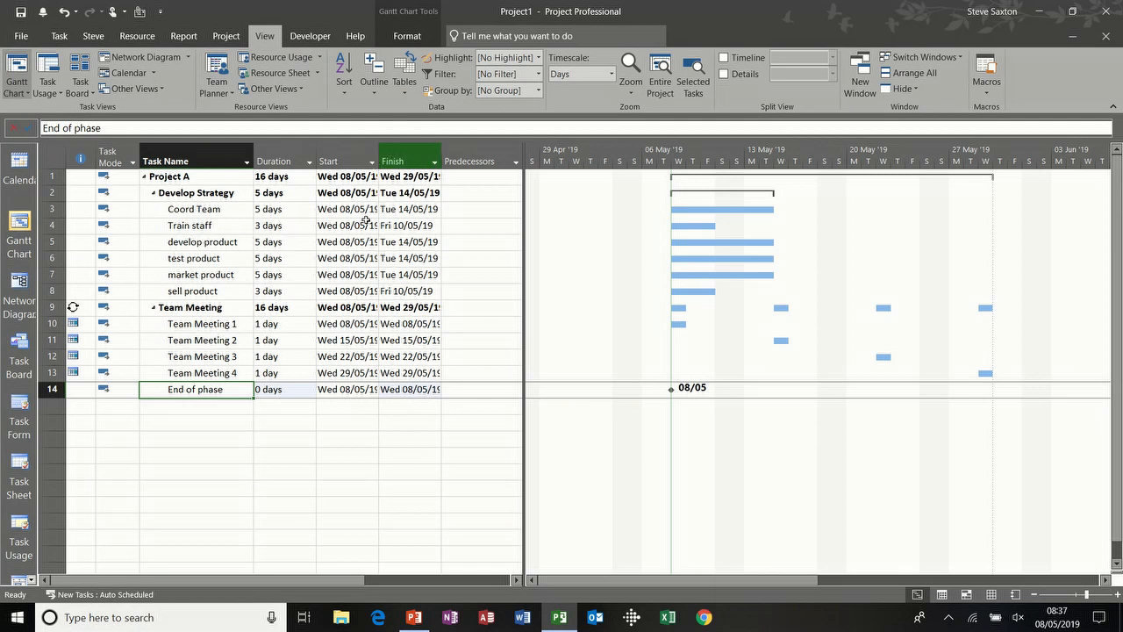
{"action": "left_click", "coordinate": [404, 88]}
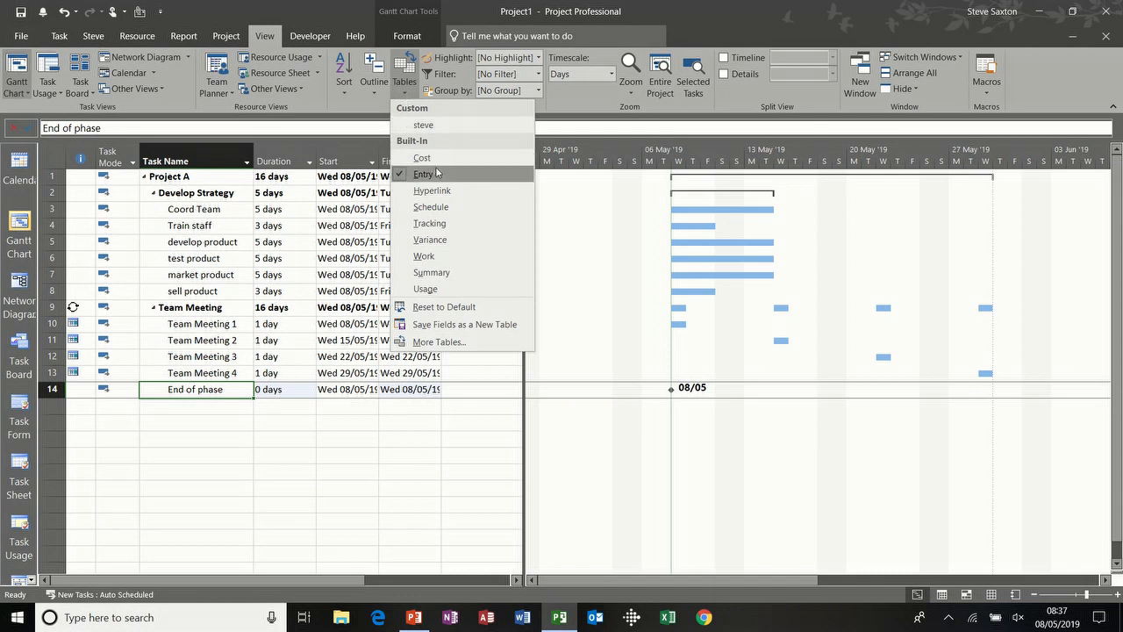
{"action": "left_click", "coordinate": [241, 288]}
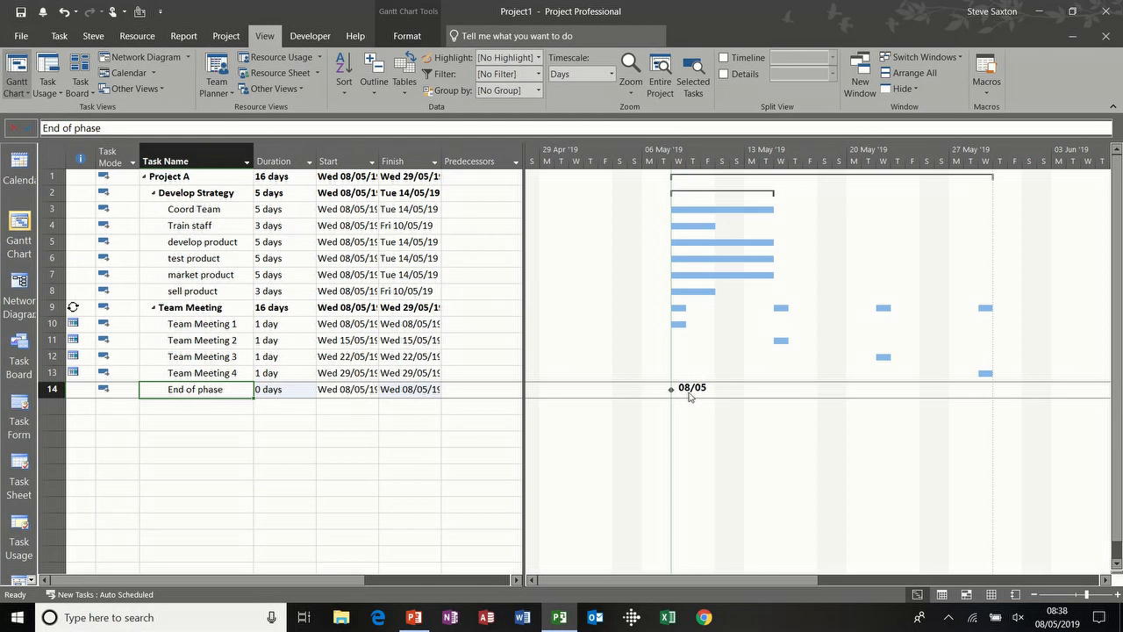
Set the start date of End of phase to 30/05/19, moving it without adding a link to Team Meeting 4.
{"action": "left_click", "coordinate": [353, 391]}
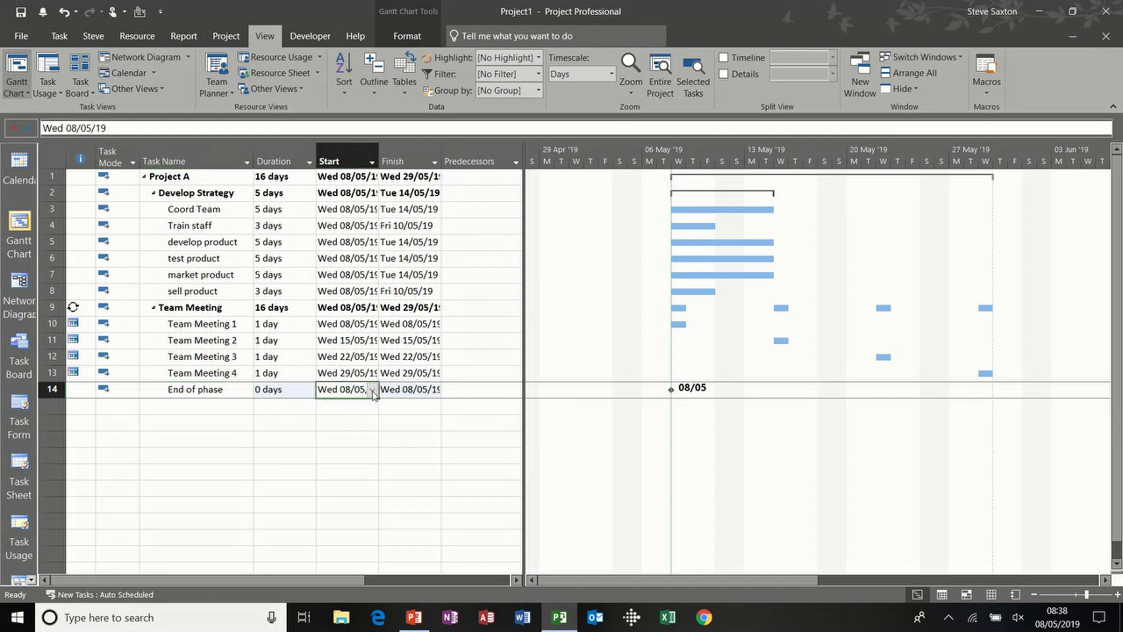
{"action": "left_click", "coordinate": [373, 394]}
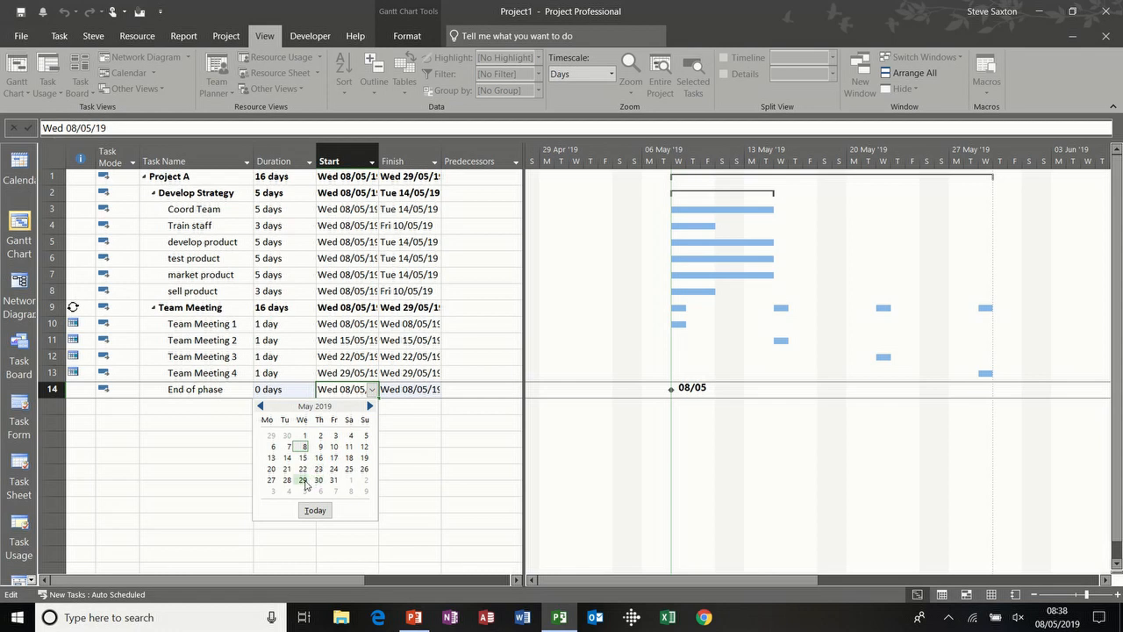
{"action": "left_click", "coordinate": [317, 481]}
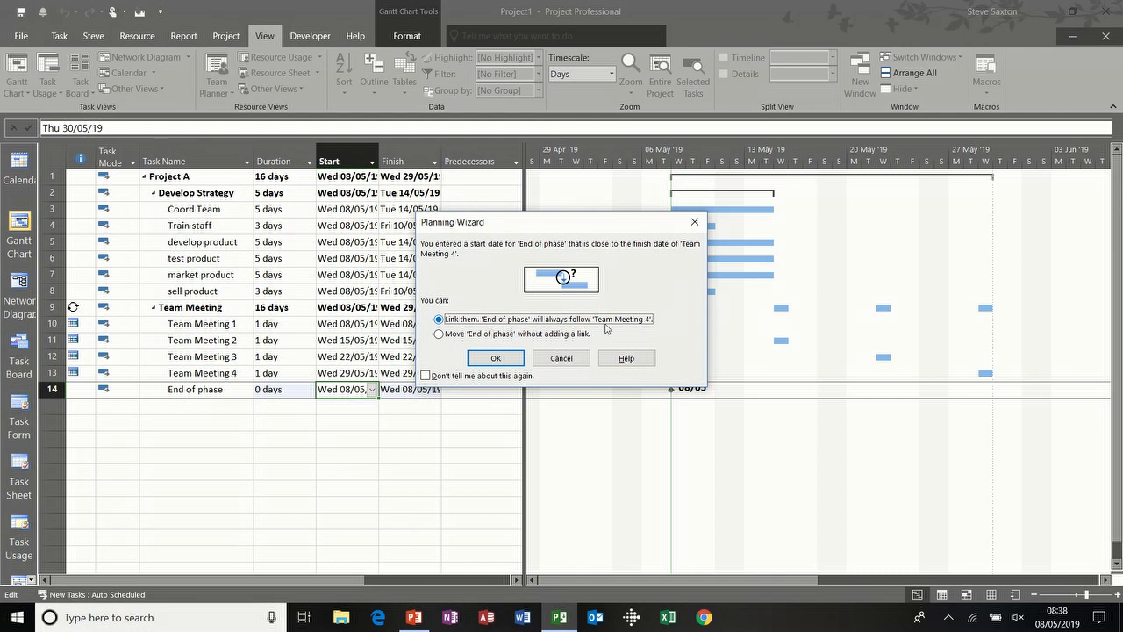
{"action": "left_click", "coordinate": [465, 334]}
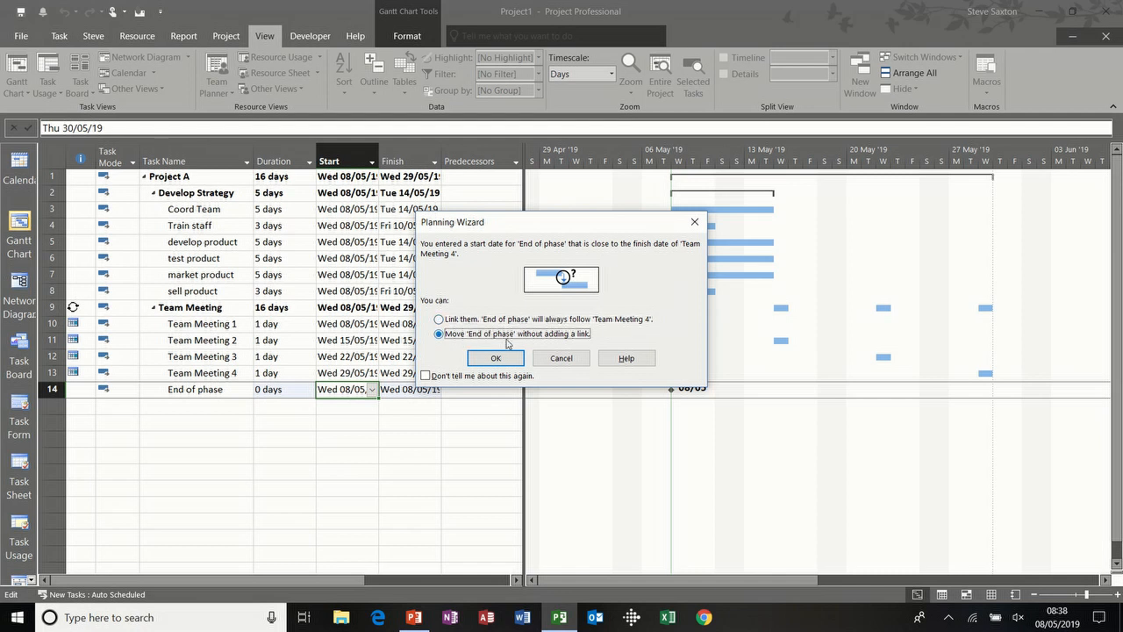
{"action": "left_click", "coordinate": [496, 358]}
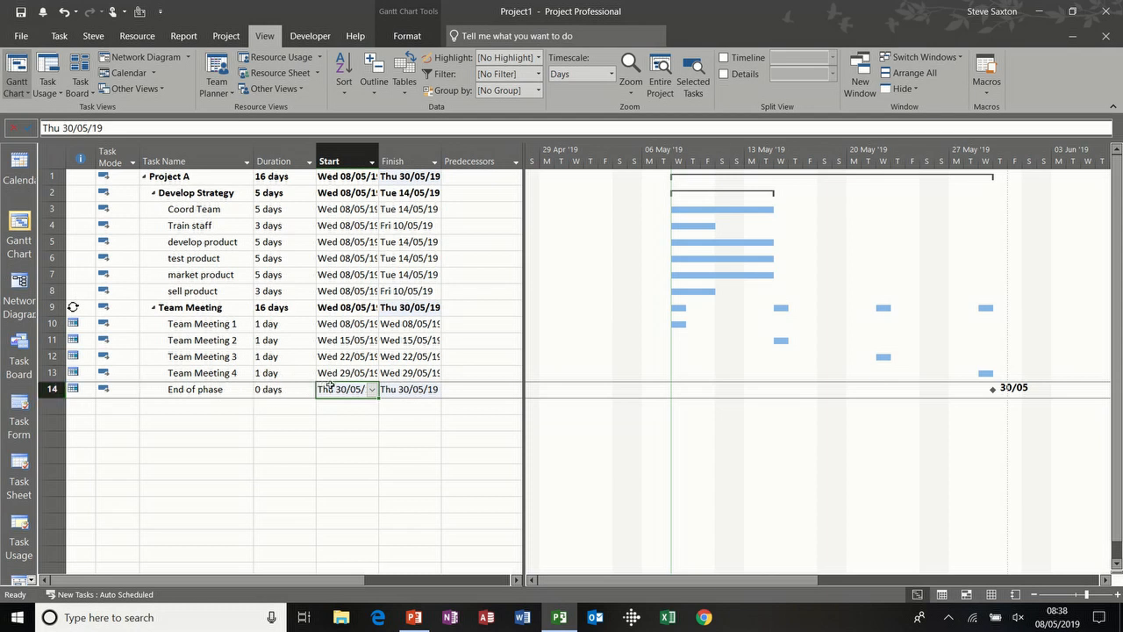
{"action": "mouse_move", "coordinate": [77, 392]}
{"action": "left_click_drag", "start_coordinate": [197, 210], "coordinate": [196, 290]}
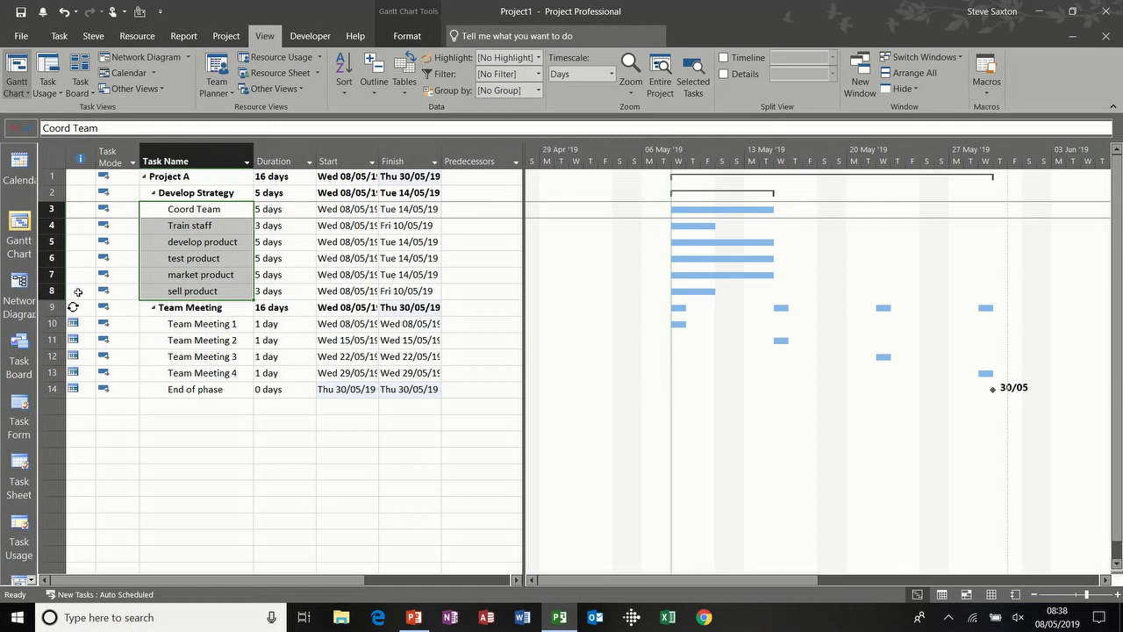
{"action": "left_click", "coordinate": [221, 389]}
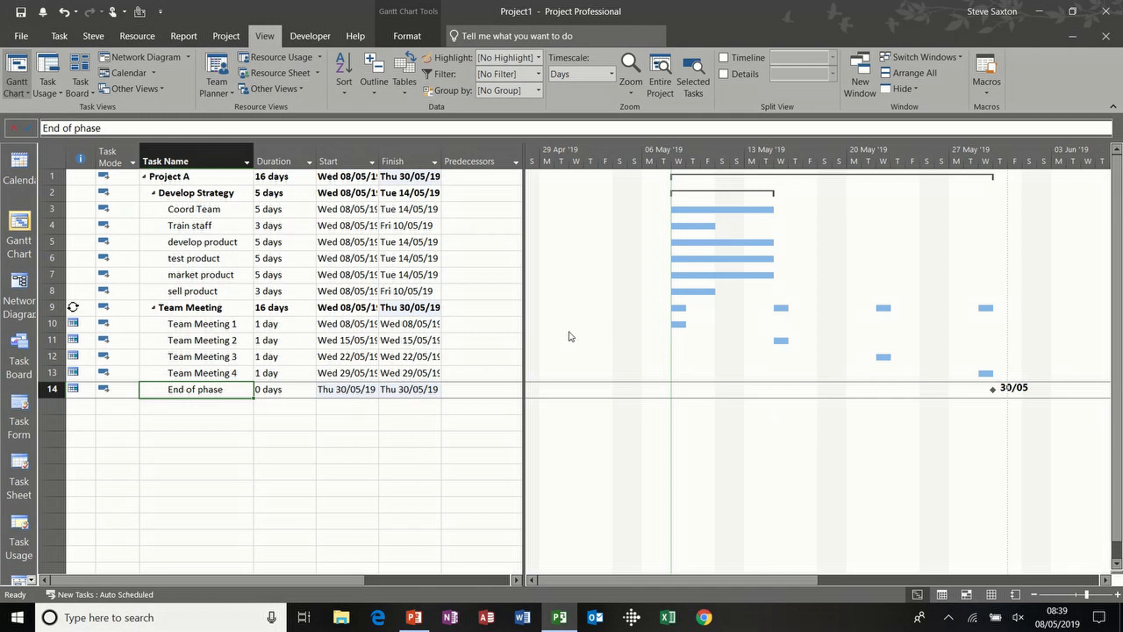
Widen the Gantt chart area so that the task table ends after the Task Name column.
{"action": "left_click_drag", "start_coordinate": [525, 325], "coordinate": [321, 313]}
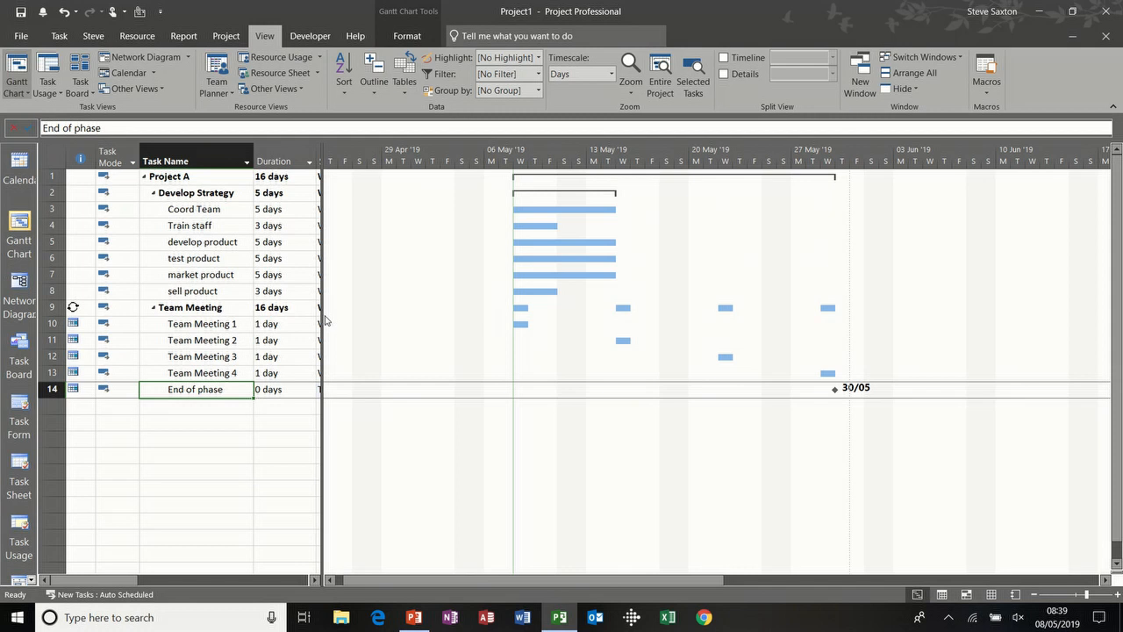
{"action": "left_click_drag", "start_coordinate": [323, 315], "coordinate": [256, 314]}
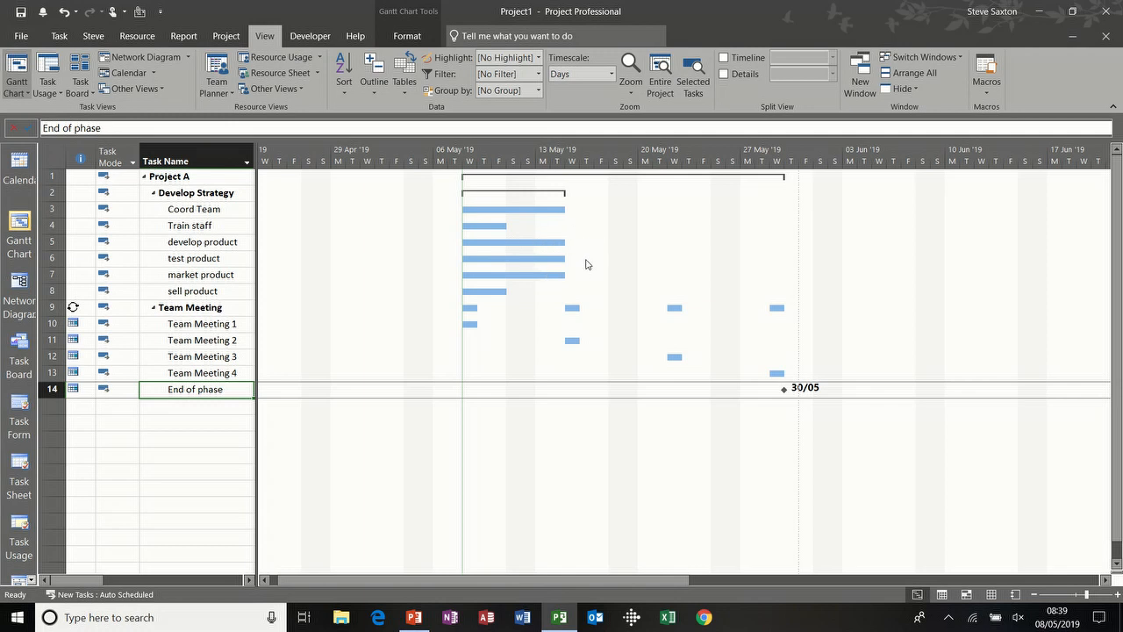
Edit the bar styles so that the Task bars show the task Name as text on their right side.
{"action": "left_click", "coordinate": [406, 36]}
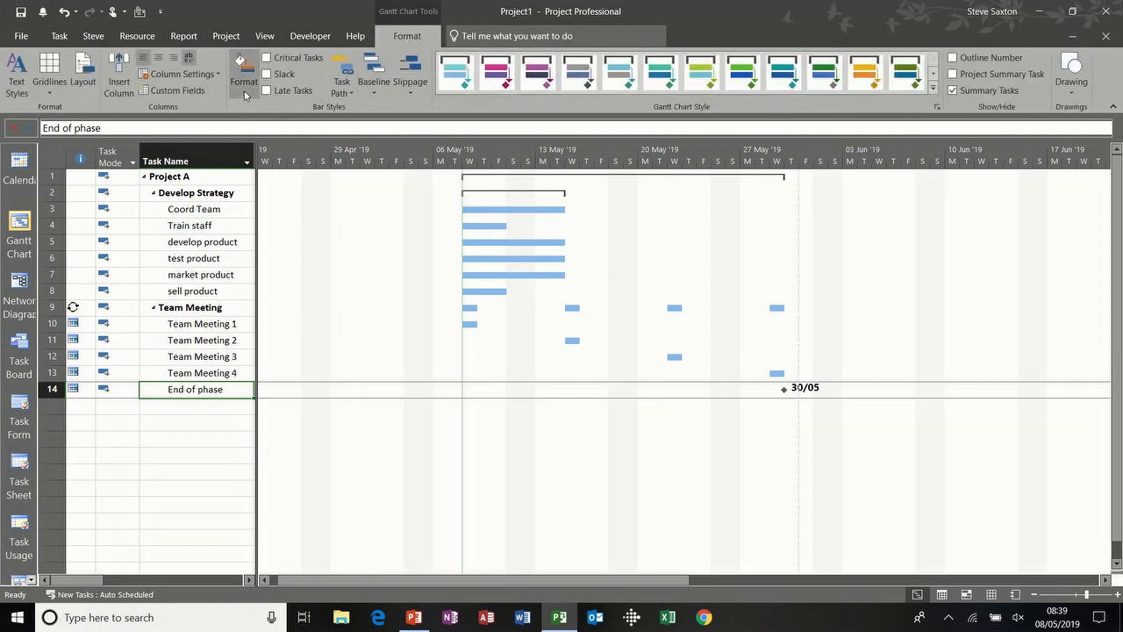
{"action": "double_click", "coordinate": [588, 262]}
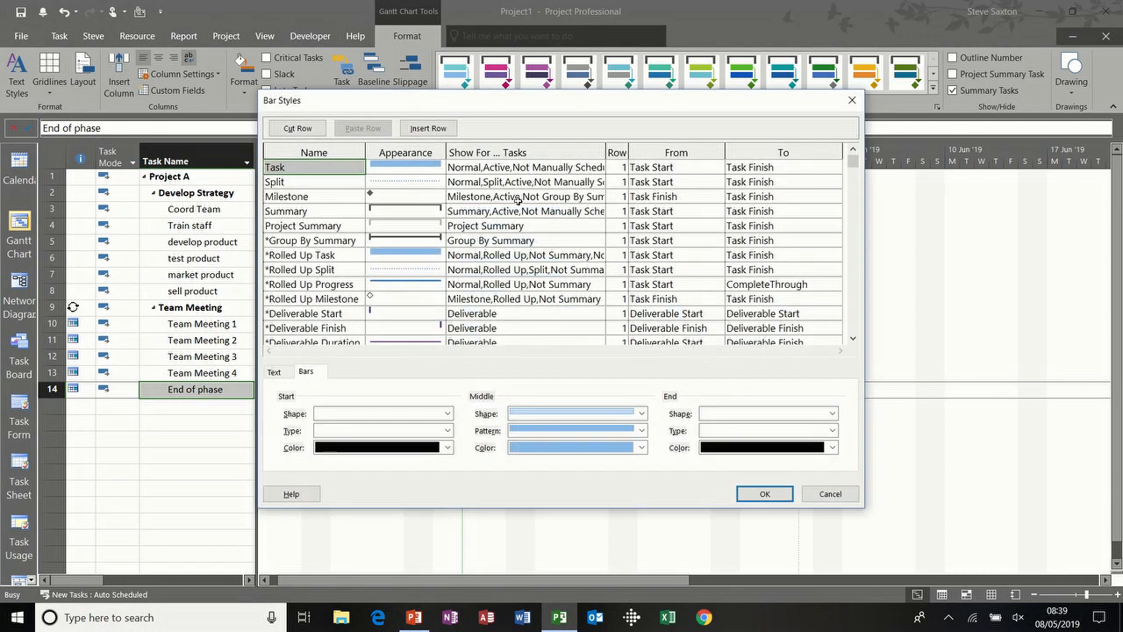
{"action": "left_click_drag", "start_coordinate": [508, 107], "coordinate": [616, 127]}
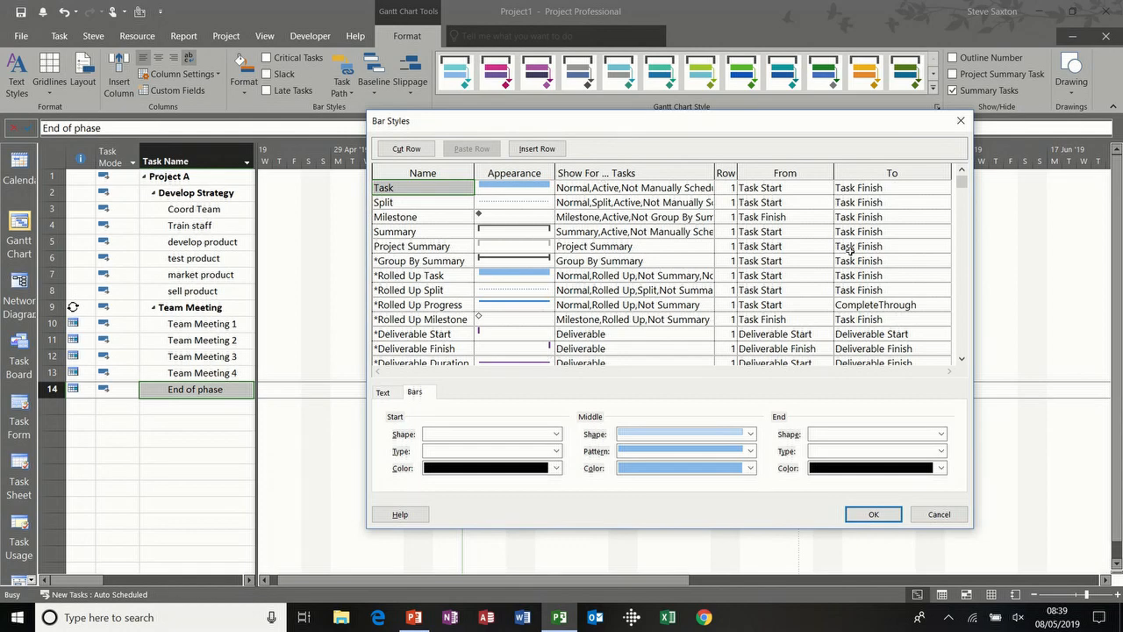
{"action": "left_click_drag", "start_coordinate": [962, 189], "coordinate": [963, 216]}
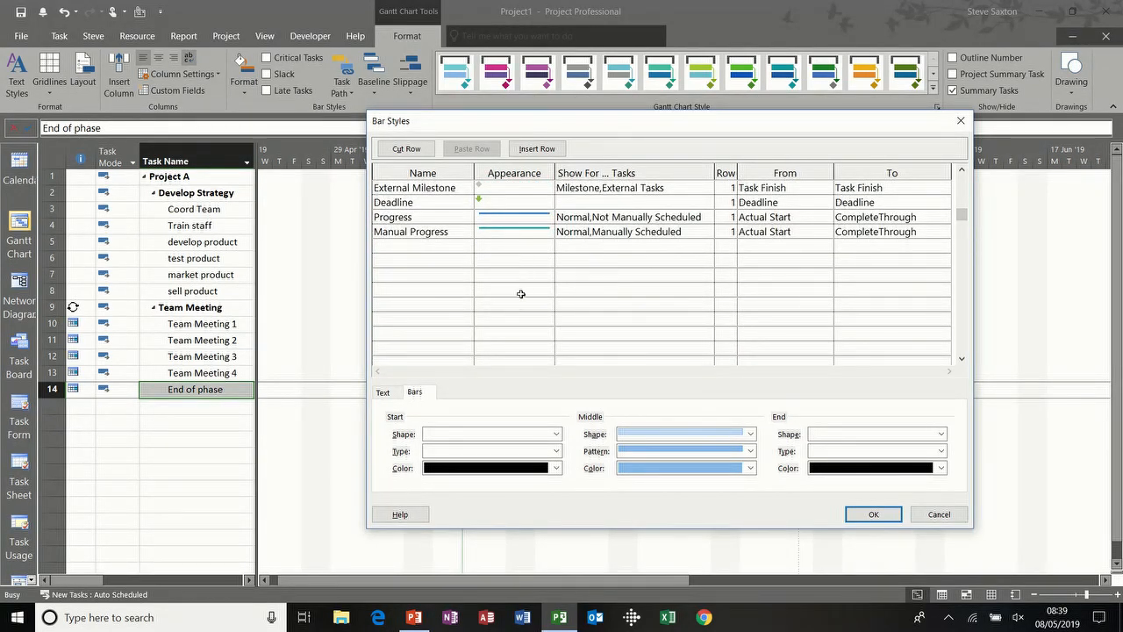
{"action": "left_click", "coordinate": [384, 392]}
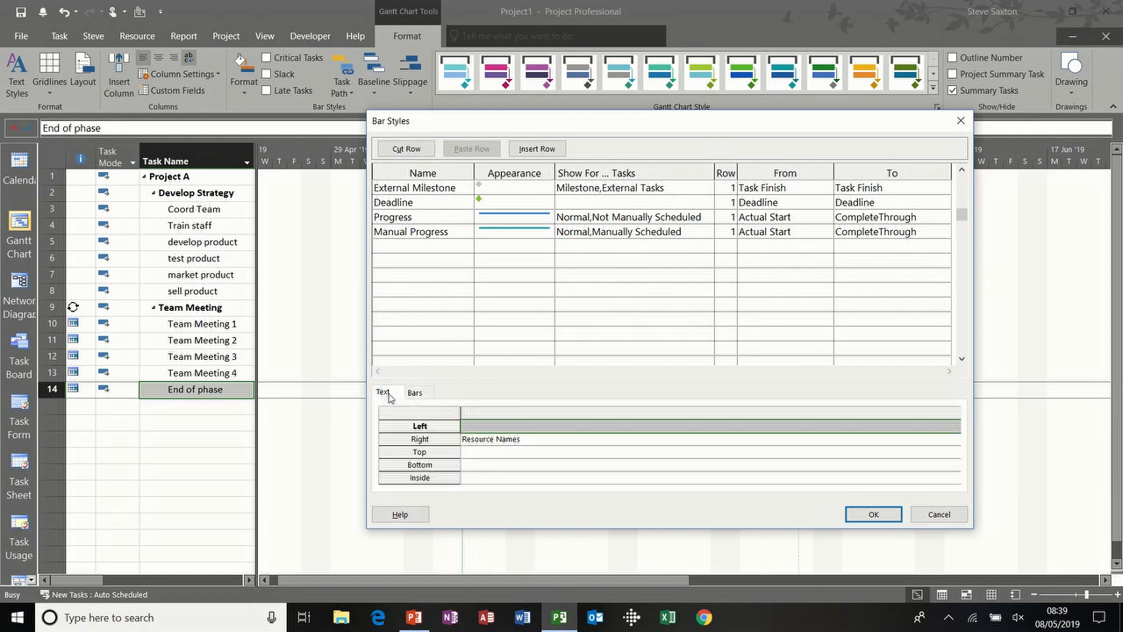
{"action": "left_click", "coordinate": [486, 438]}
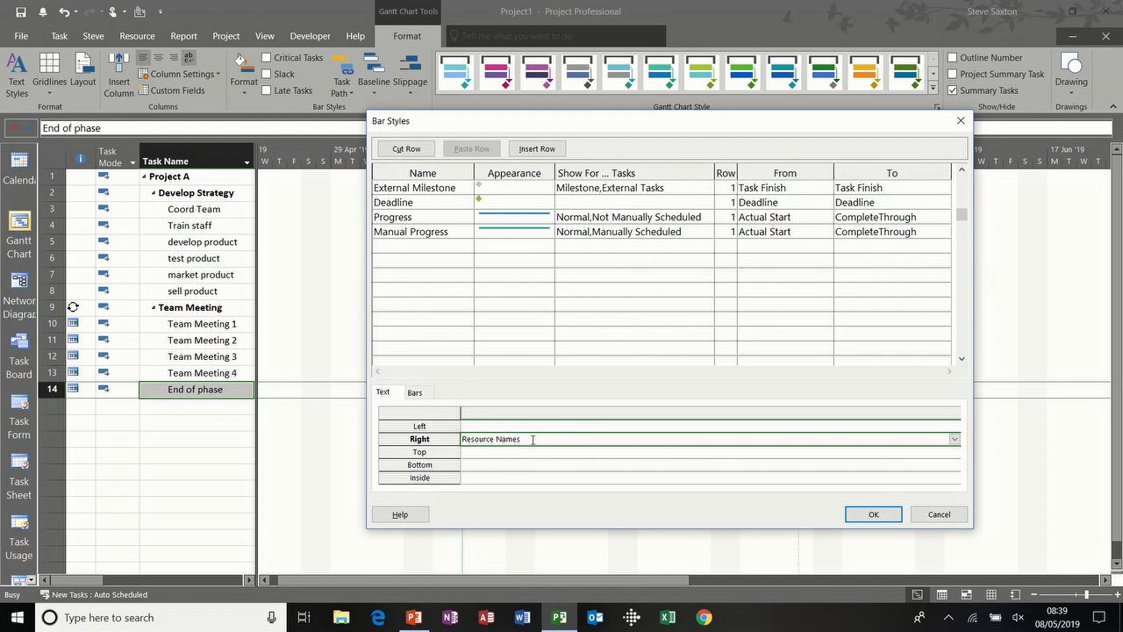
{"action": "type", "text": "Name"}
{"action": "left_click", "coordinate": [866, 517]}
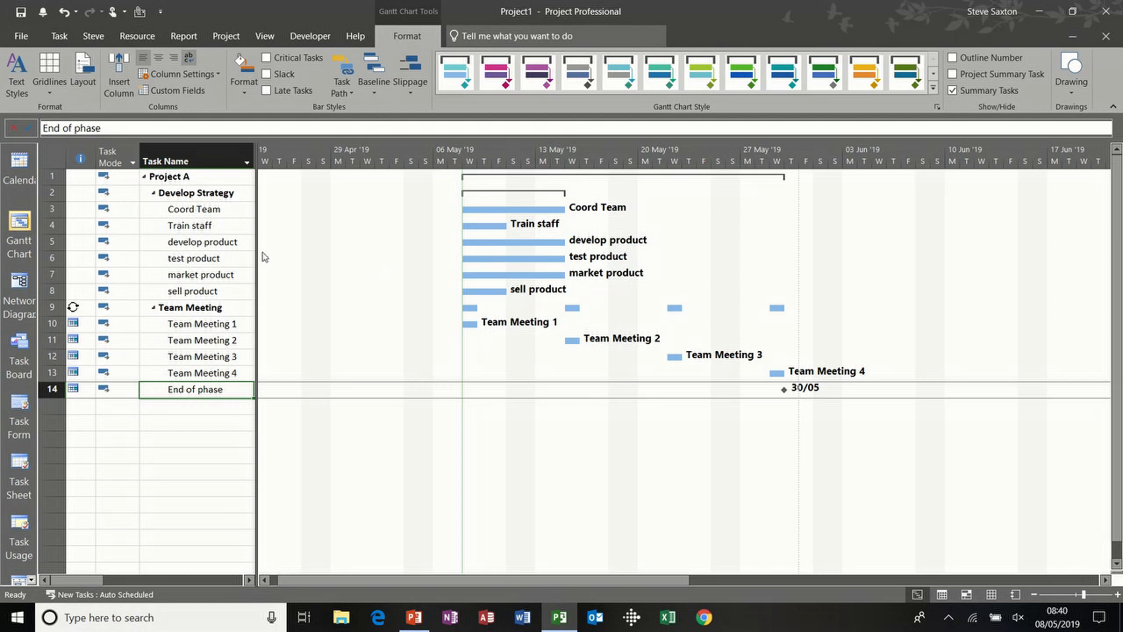
Narrow and widen the task table to compare it with the bar labels, ending it after the Task Name column.
{"action": "left_click_drag", "start_coordinate": [256, 252], "coordinate": [136, 245]}
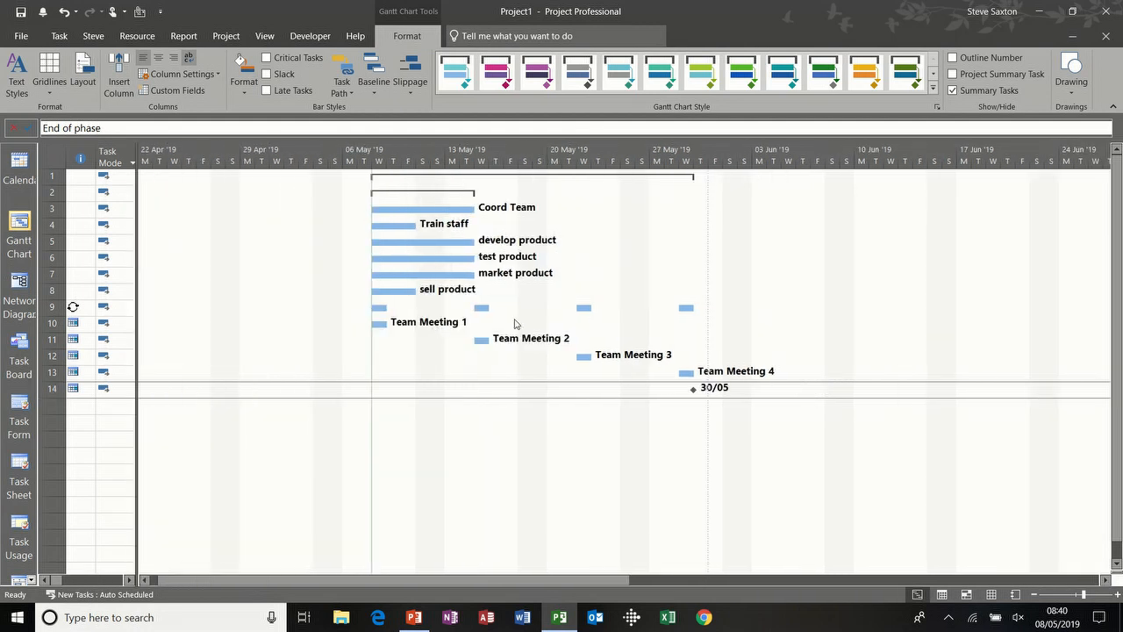
{"action": "left_click_drag", "start_coordinate": [137, 263], "coordinate": [383, 272]}
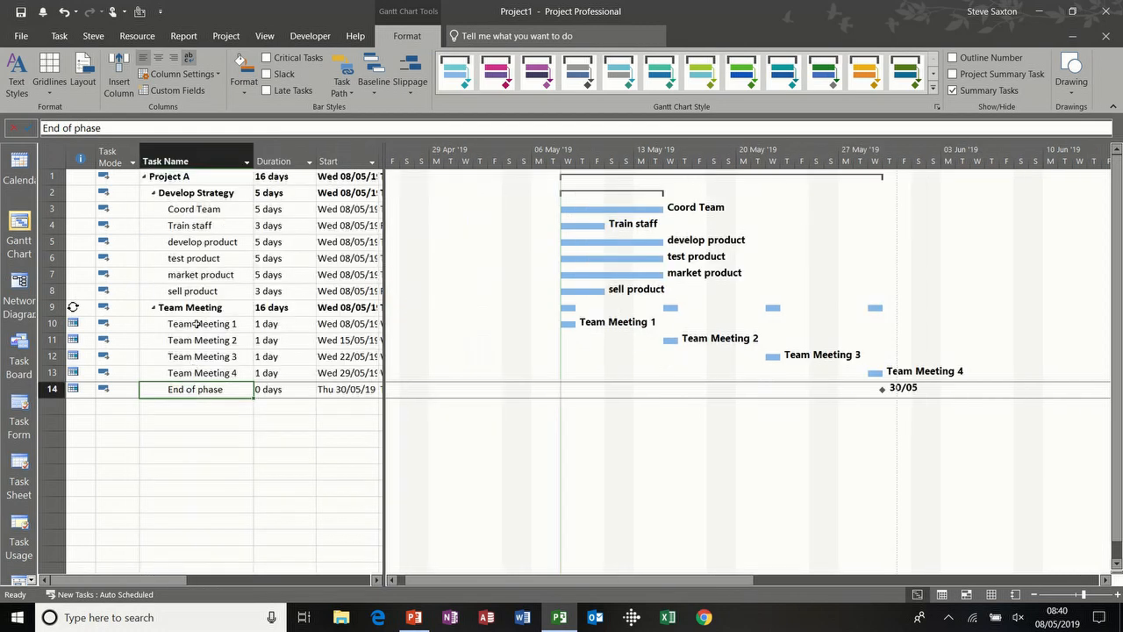
{"action": "left_click_drag", "start_coordinate": [386, 293], "coordinate": [256, 279]}
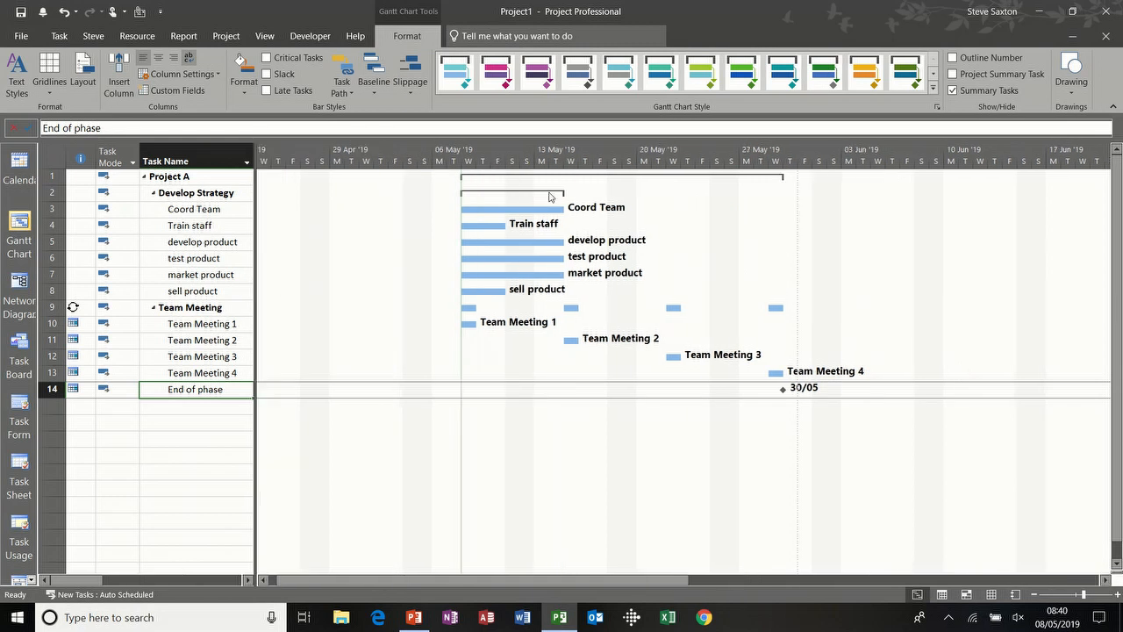
Format the Gantt Rows gridlines as a solid red line.
{"action": "left_click", "coordinate": [53, 91]}
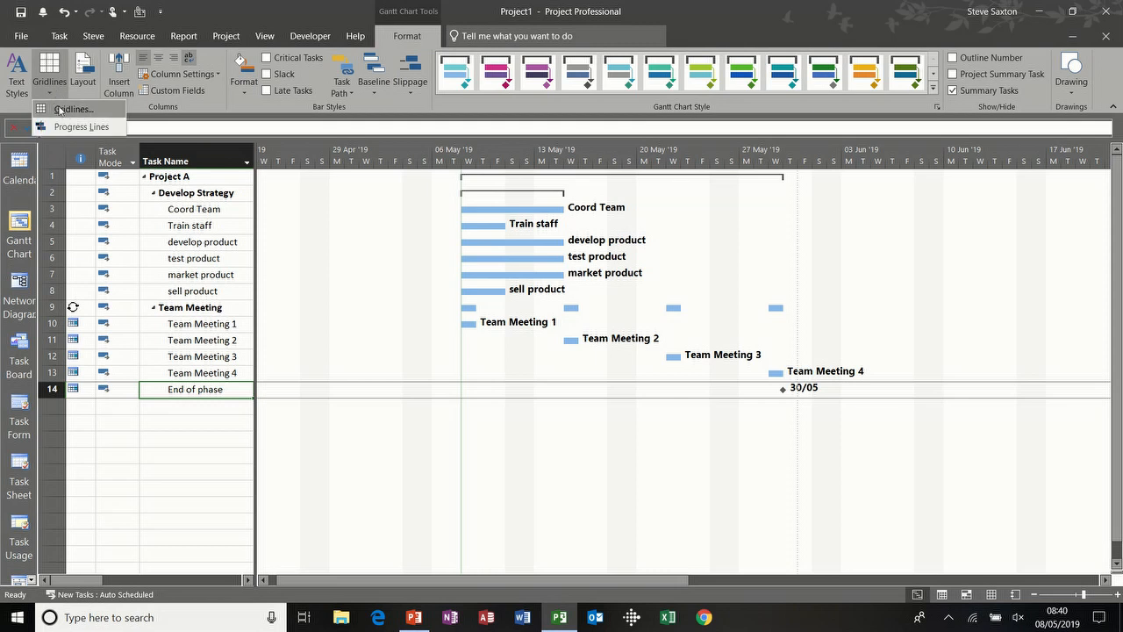
{"action": "left_click", "coordinate": [62, 110]}
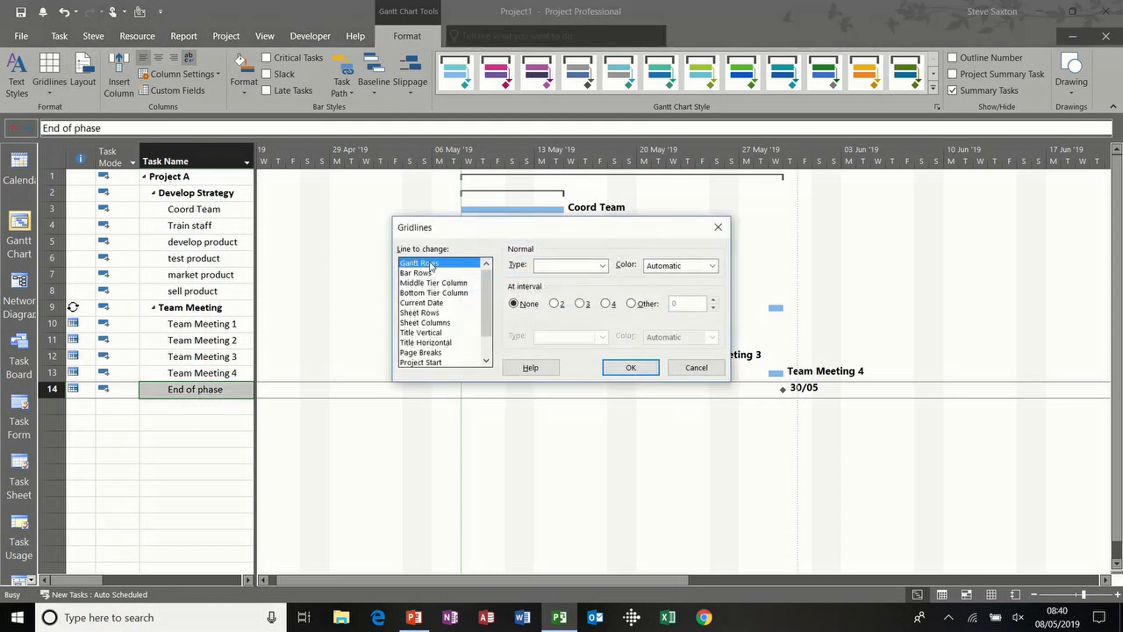
{"action": "left_click", "coordinate": [602, 266]}
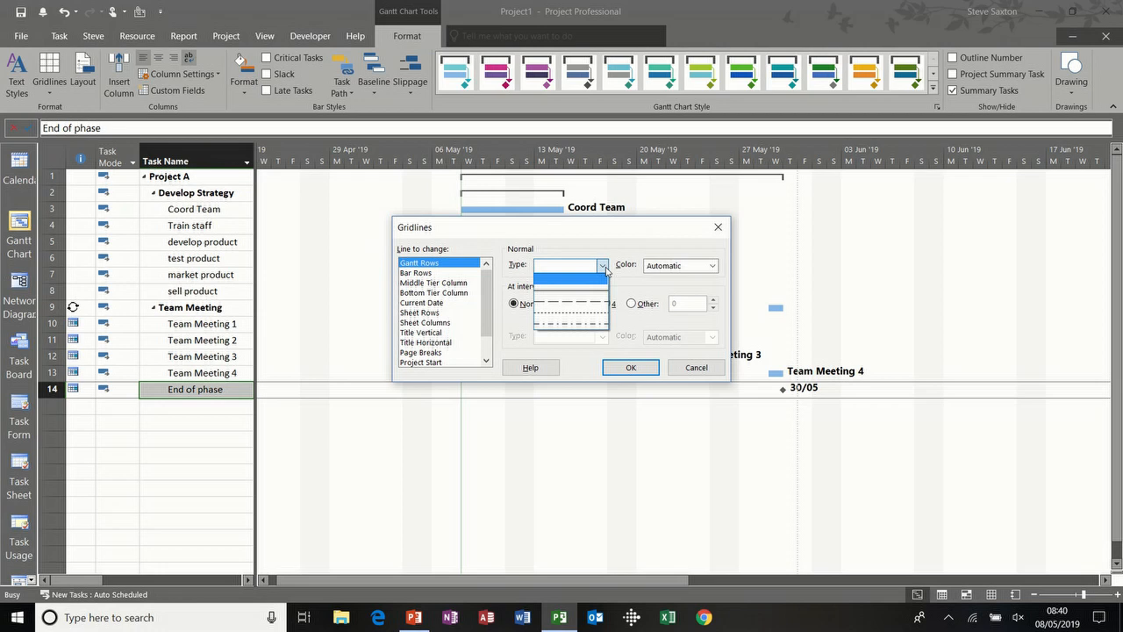
{"action": "left_click", "coordinate": [594, 293]}
{"action": "left_click", "coordinate": [713, 266]}
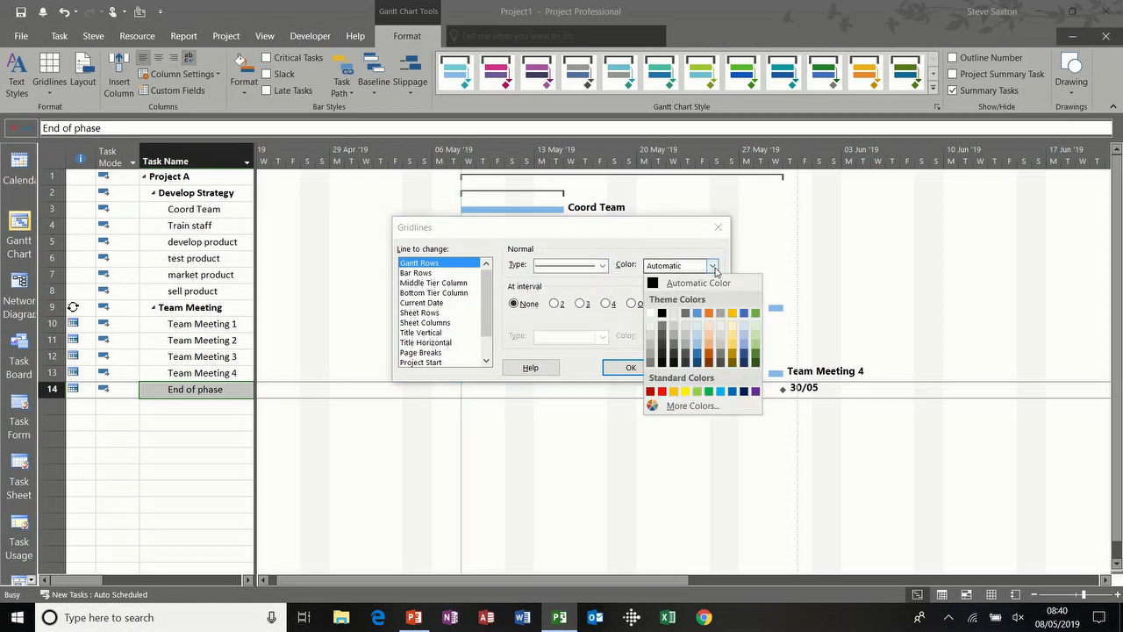
{"action": "left_click", "coordinate": [662, 391]}
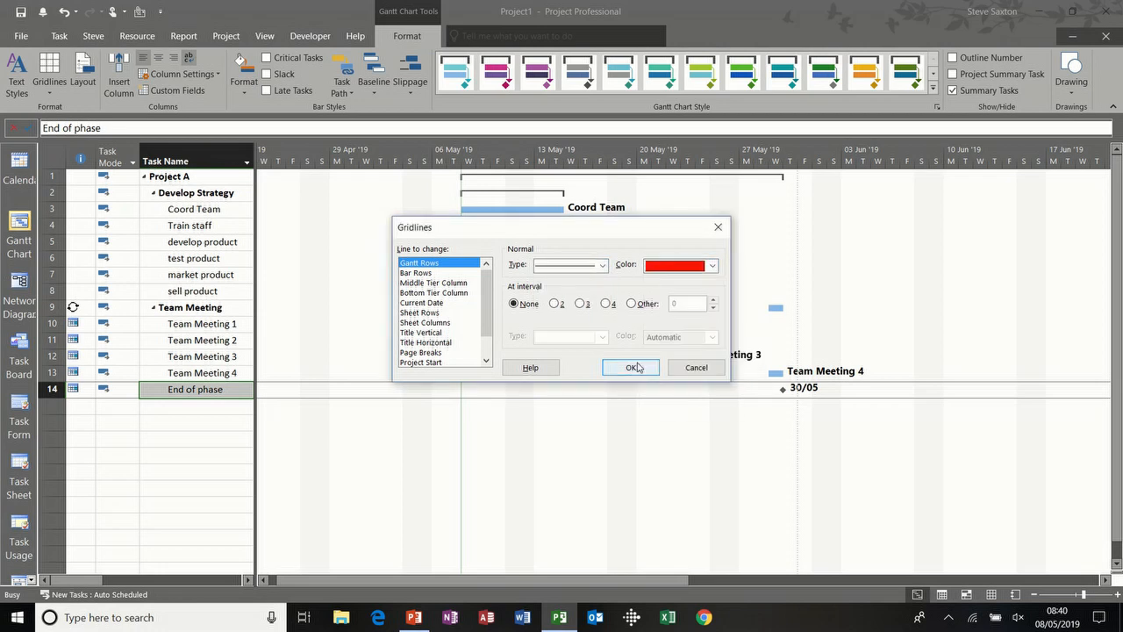
{"action": "left_click", "coordinate": [636, 368]}
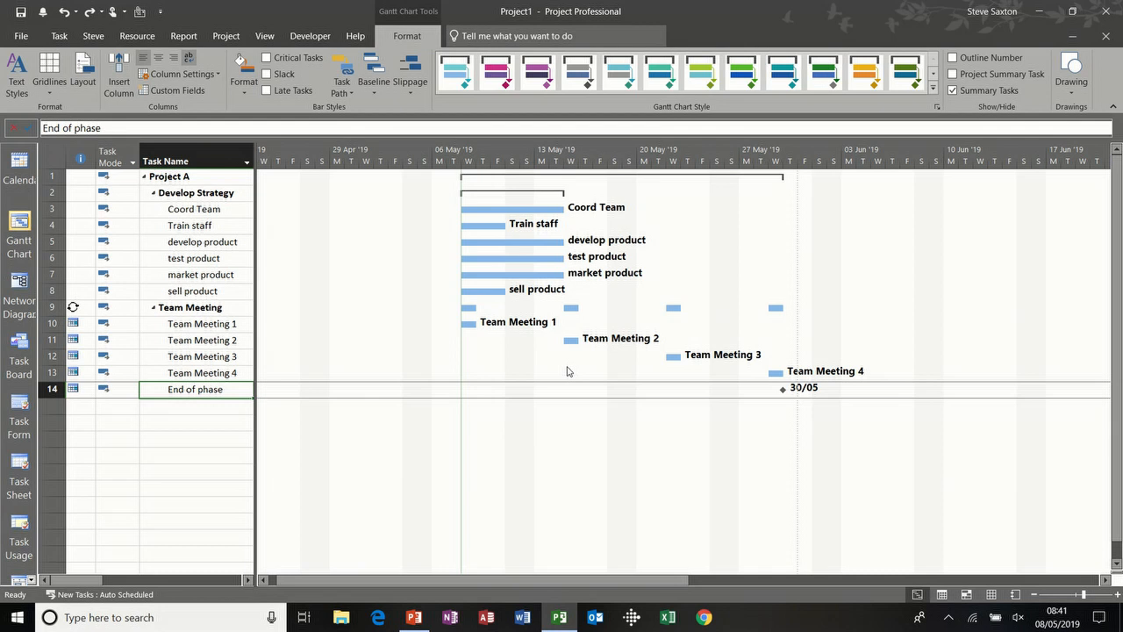
Zoom the Gantt chart's timescale out to quarters, in to single days and back out to months.
{"action": "left_click", "coordinate": [1033, 595]}
{"action": "left_click", "coordinate": [1034, 595]}
{"action": "left_click", "coordinate": [1034, 595]}
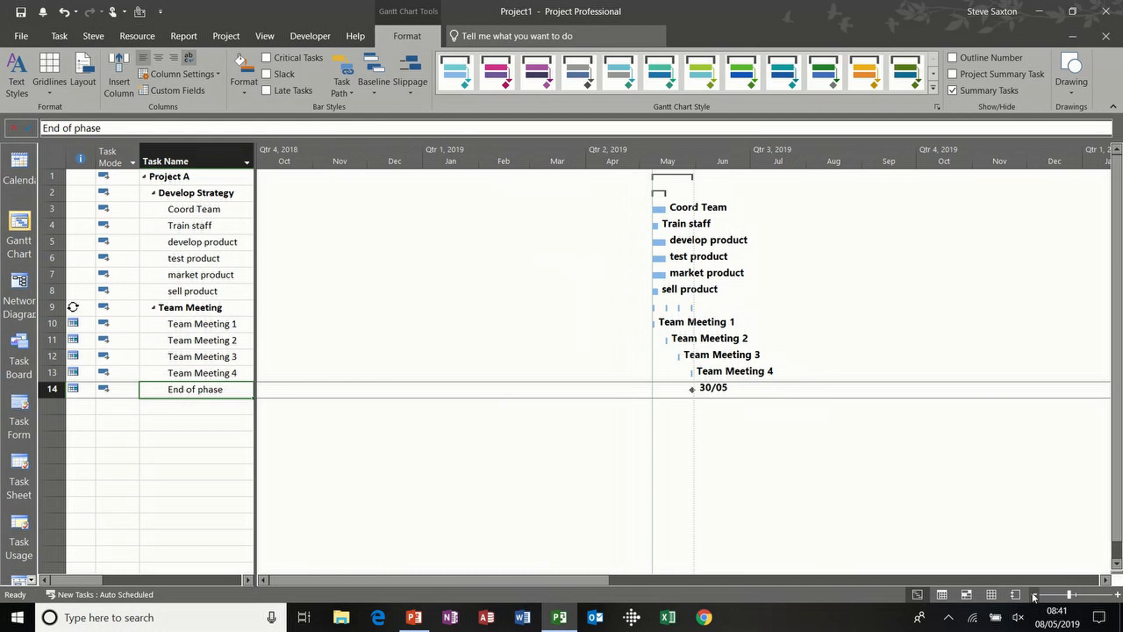
{"action": "left_click", "coordinate": [1117, 595]}
{"action": "left_click", "coordinate": [1116, 596]}
{"action": "left_click", "coordinate": [1117, 596]}
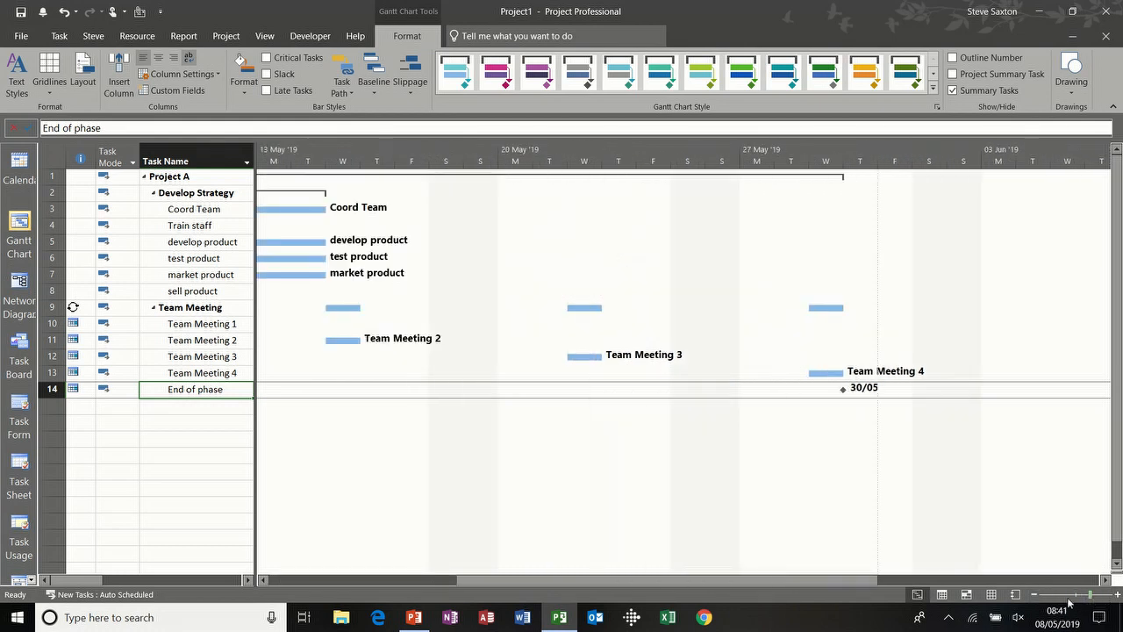
{"action": "left_click", "coordinate": [1035, 596]}
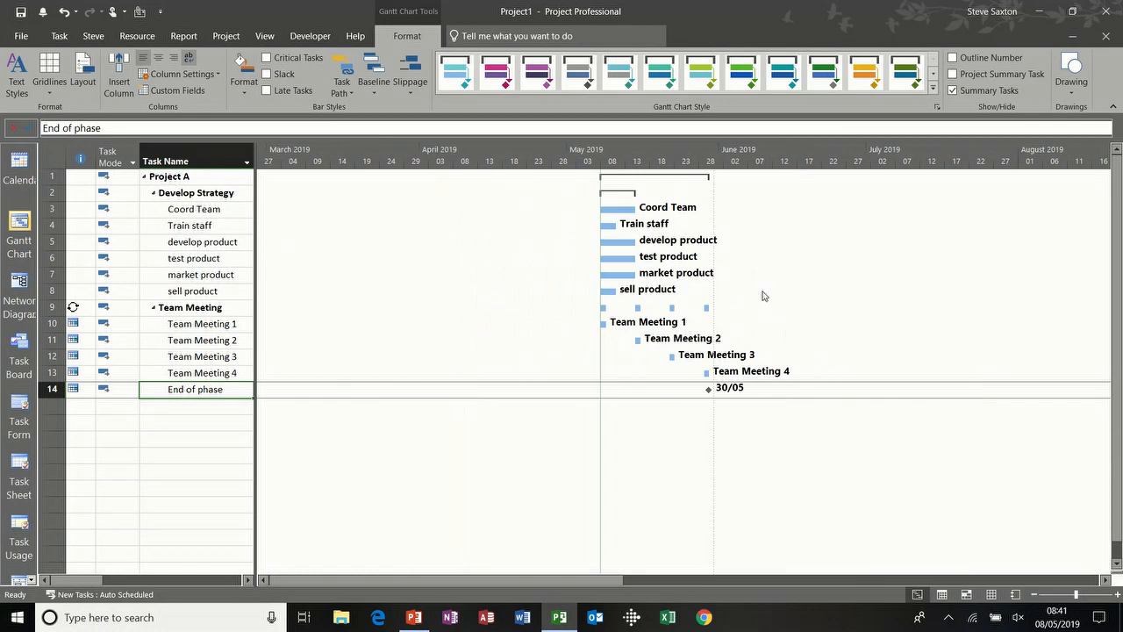
Set the Gantt chart's timescale to show three tiers (Top, Middle, Bottom).
{"action": "double_click", "coordinate": [637, 155]}
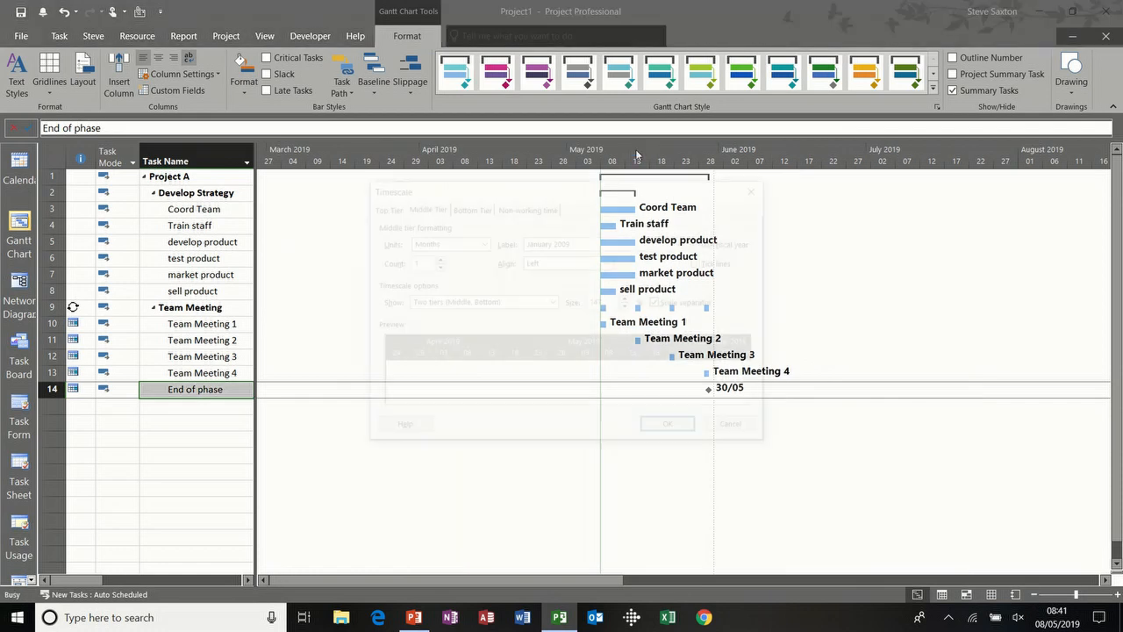
{"action": "left_click_drag", "start_coordinate": [508, 193], "coordinate": [624, 203]}
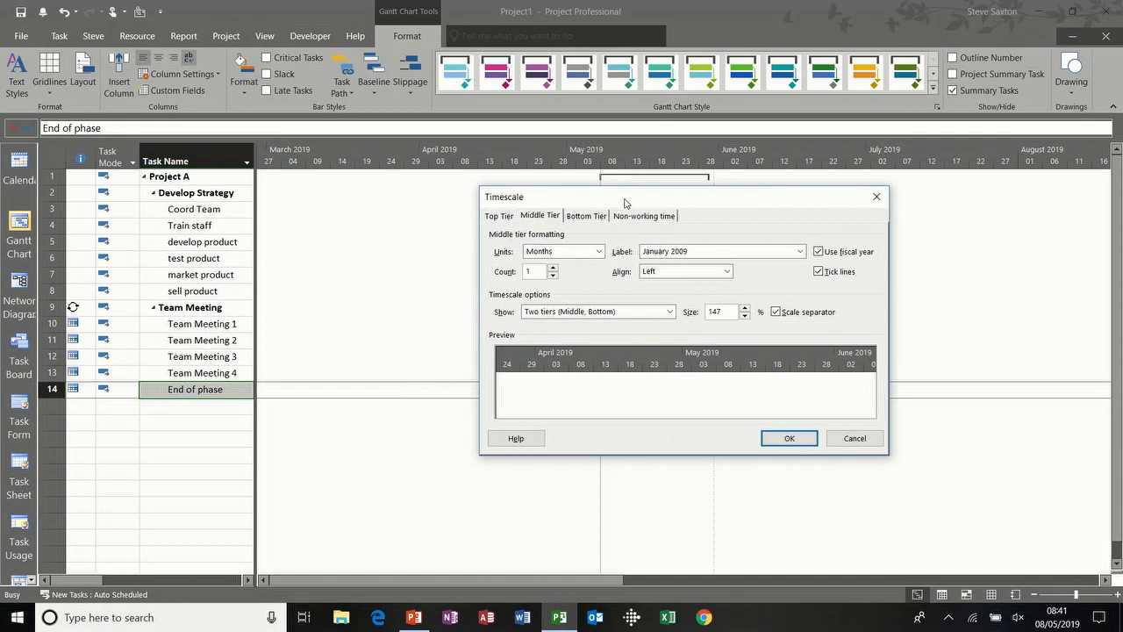
{"action": "left_click", "coordinate": [613, 316]}
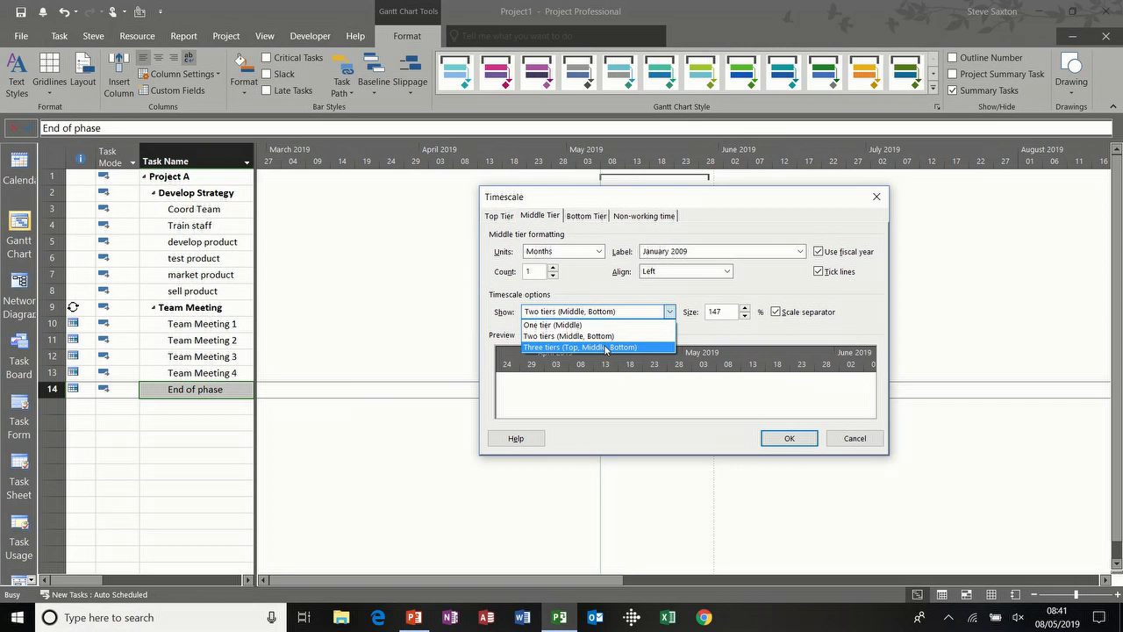
{"action": "left_click", "coordinate": [605, 347]}
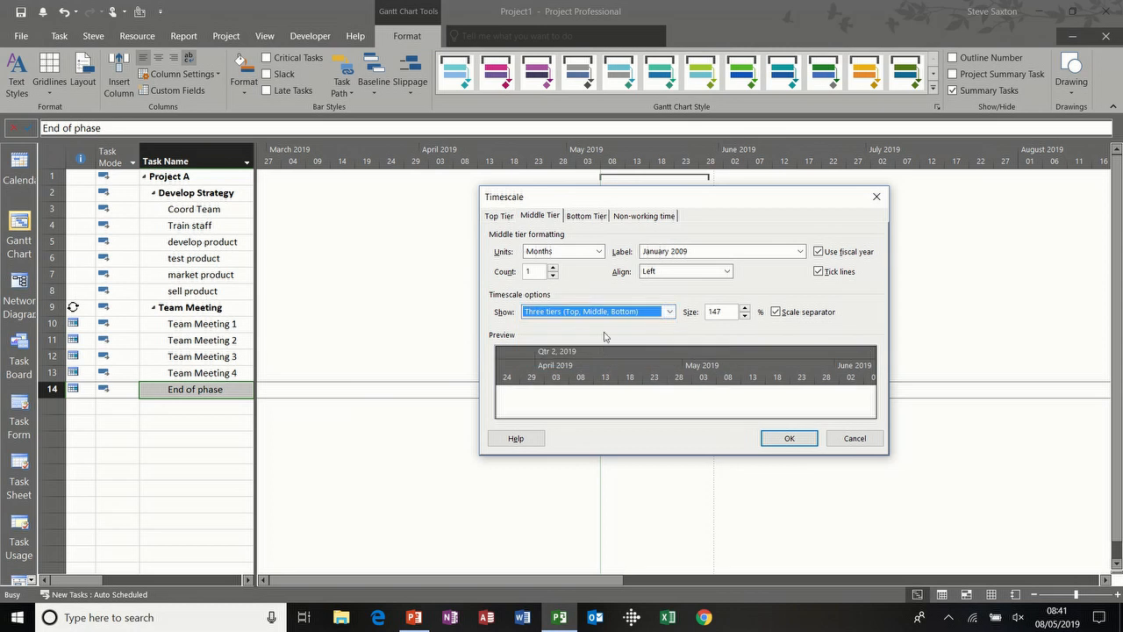
Check the settings of the three timescale tiers and set the middle tier's units to Weeks.
{"action": "left_click", "coordinate": [506, 220]}
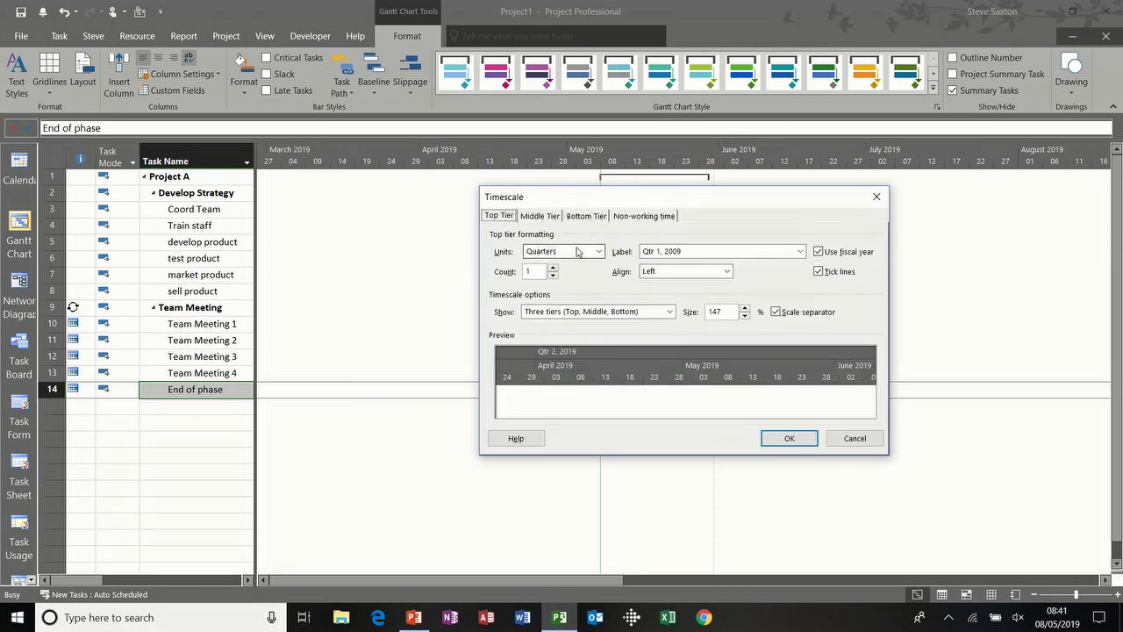
{"action": "left_click", "coordinate": [539, 216]}
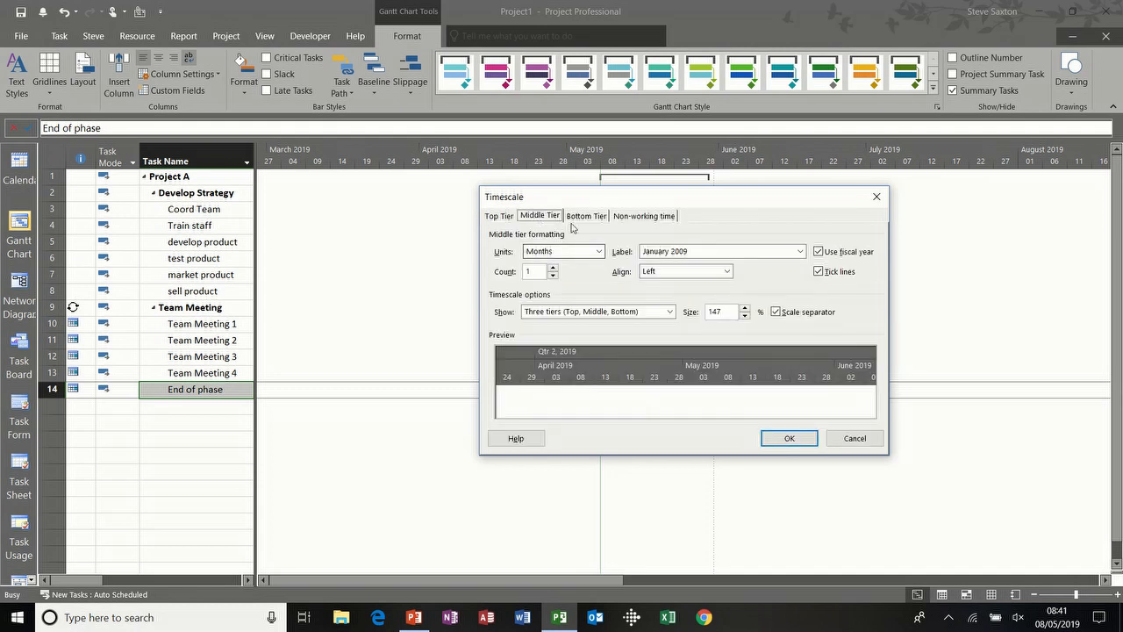
{"action": "left_click", "coordinate": [581, 219]}
{"action": "left_click", "coordinate": [549, 220]}
{"action": "left_click", "coordinate": [557, 252]}
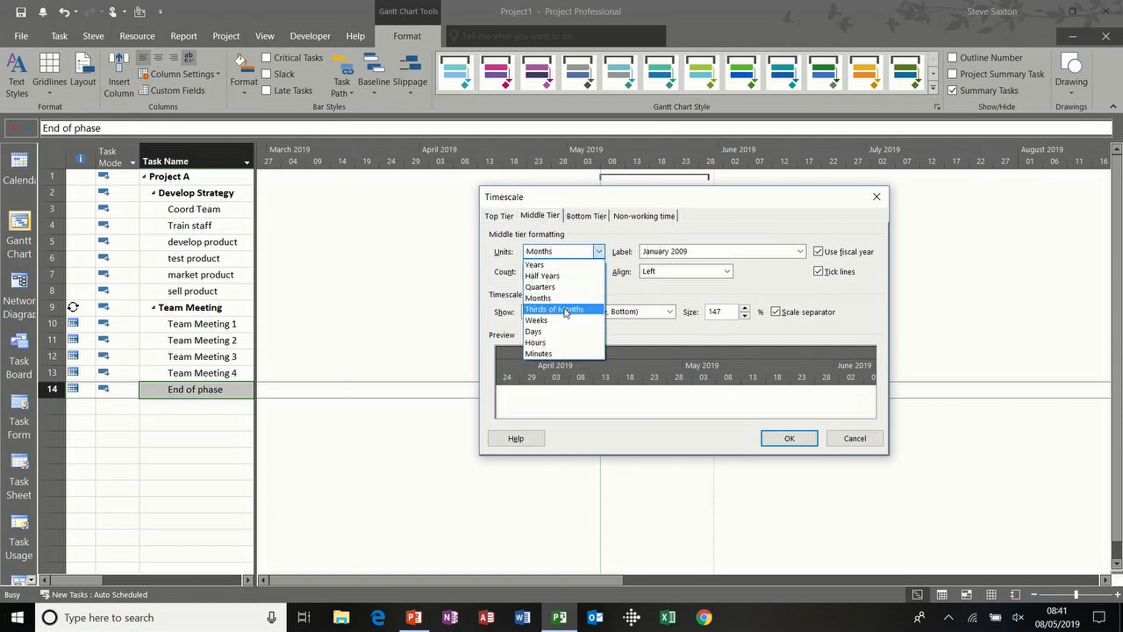
{"action": "left_click", "coordinate": [566, 321]}
Try to set the bottom tier's units to Weeks with its count still at 5.
{"action": "left_click", "coordinate": [579, 218]}
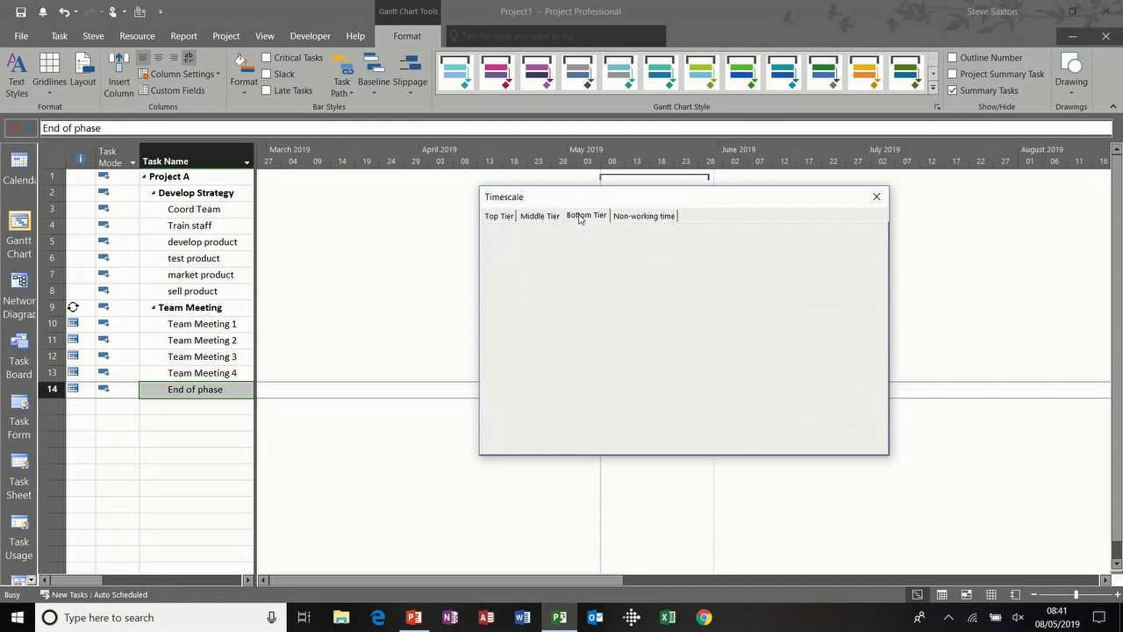
{"action": "left_click", "coordinate": [588, 252]}
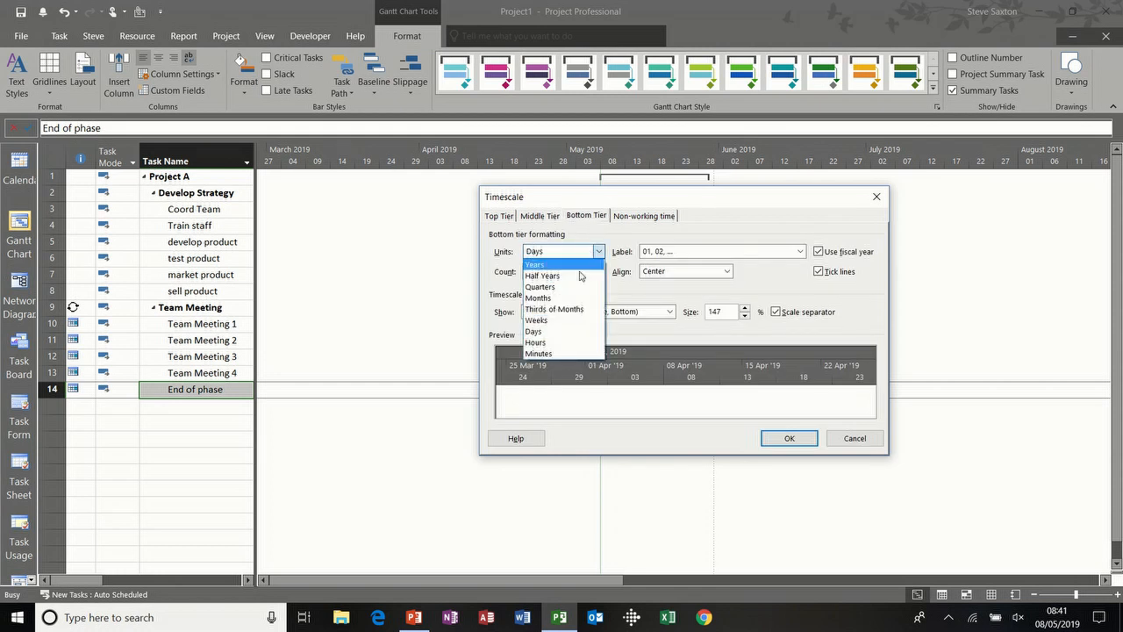
{"action": "left_click", "coordinate": [573, 321]}
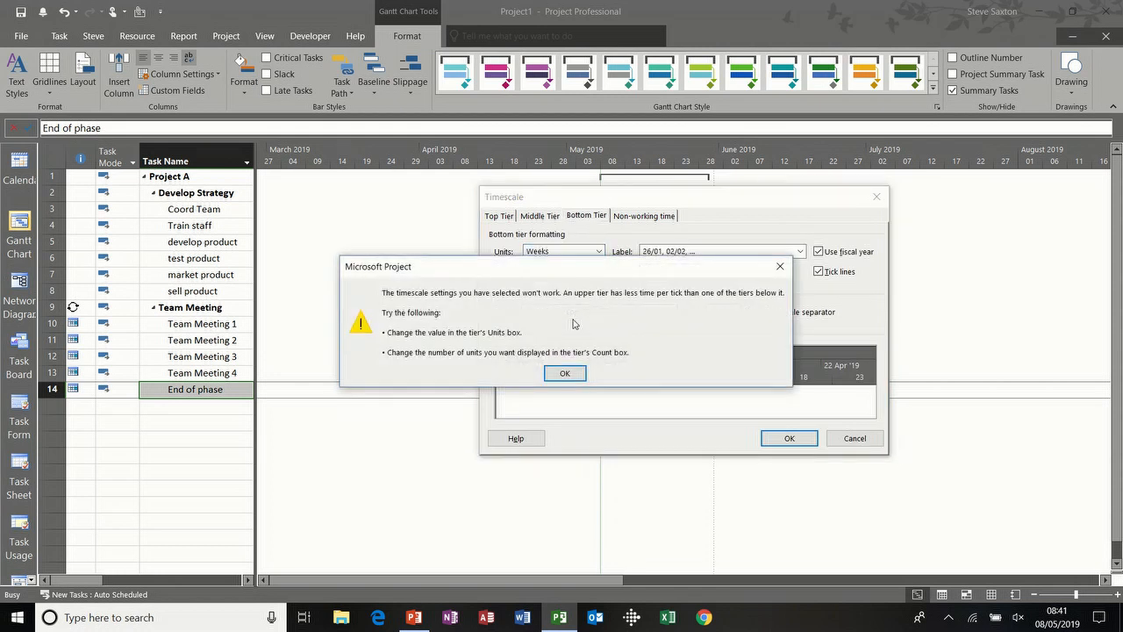
{"action": "left_click", "coordinate": [566, 374]}
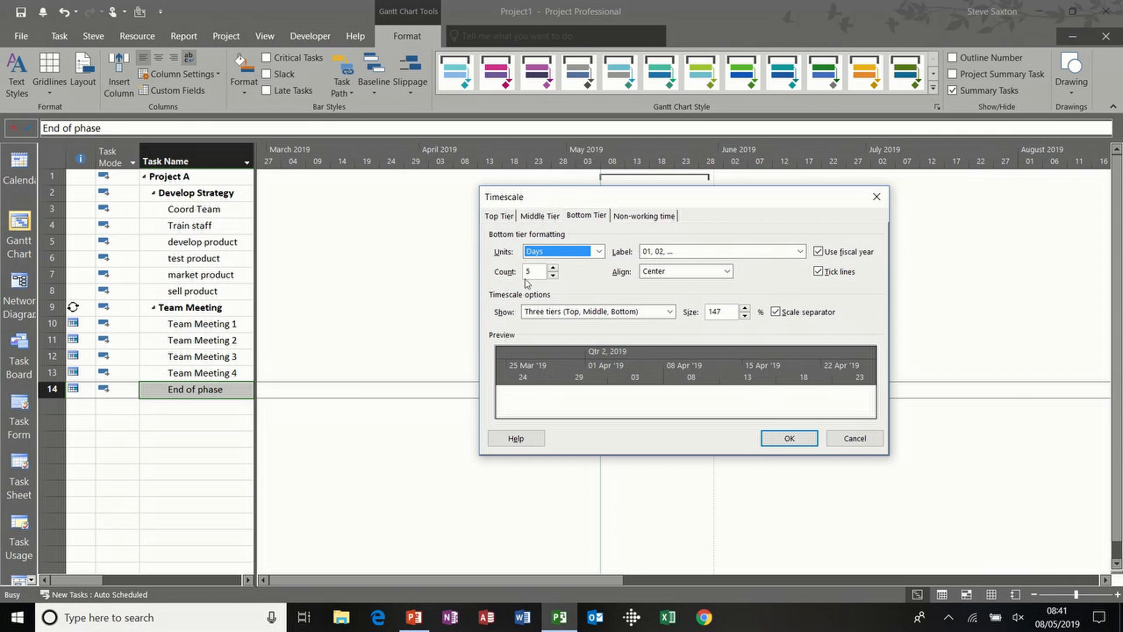
Set the bottom tier's count to 1 and its units to Weeks, and check the settings of all tiers.
{"action": "left_click", "coordinate": [553, 276]}
{"action": "left_click", "coordinate": [552, 276]}
{"action": "left_click", "coordinate": [553, 276]}
{"action": "left_click", "coordinate": [553, 276]}
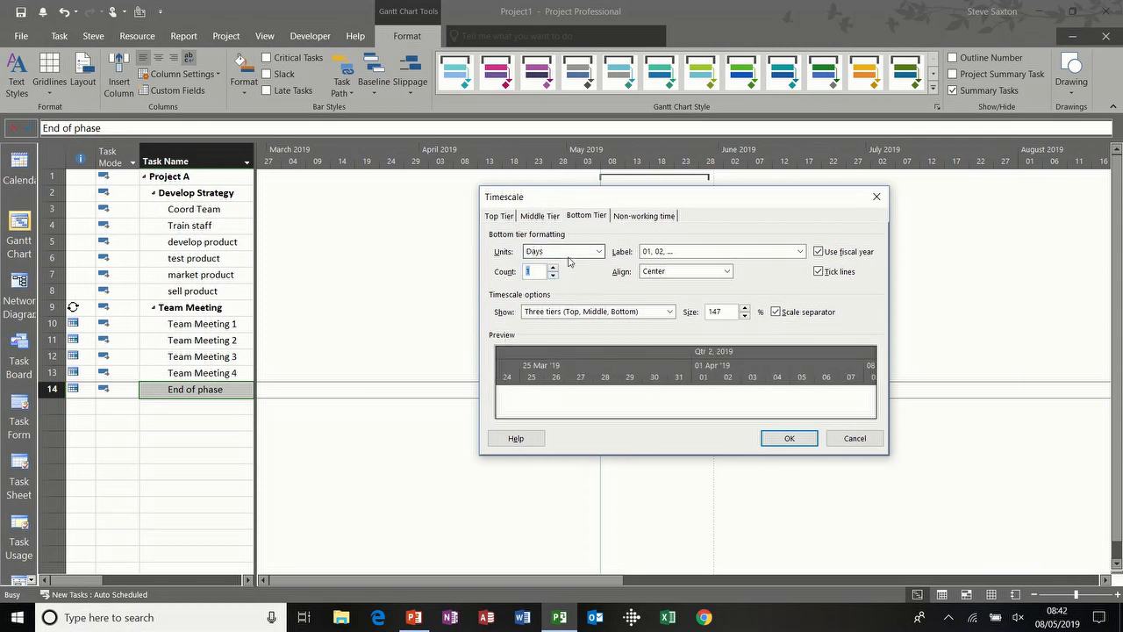
{"action": "left_click", "coordinate": [566, 252]}
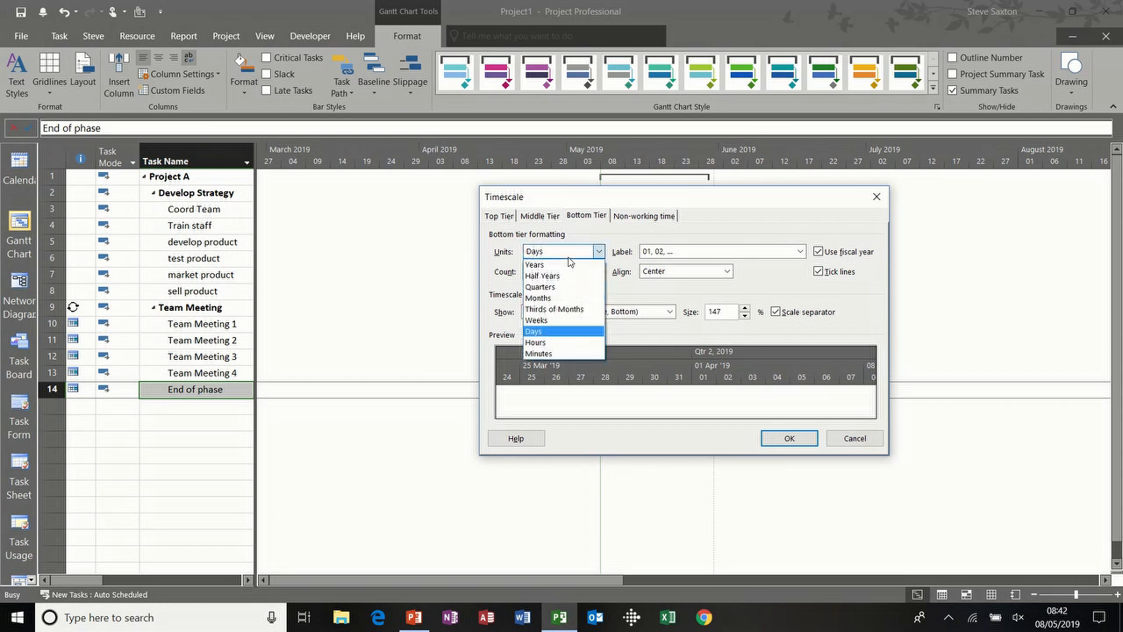
{"action": "left_click", "coordinate": [566, 321]}
{"action": "left_click", "coordinate": [546, 217]}
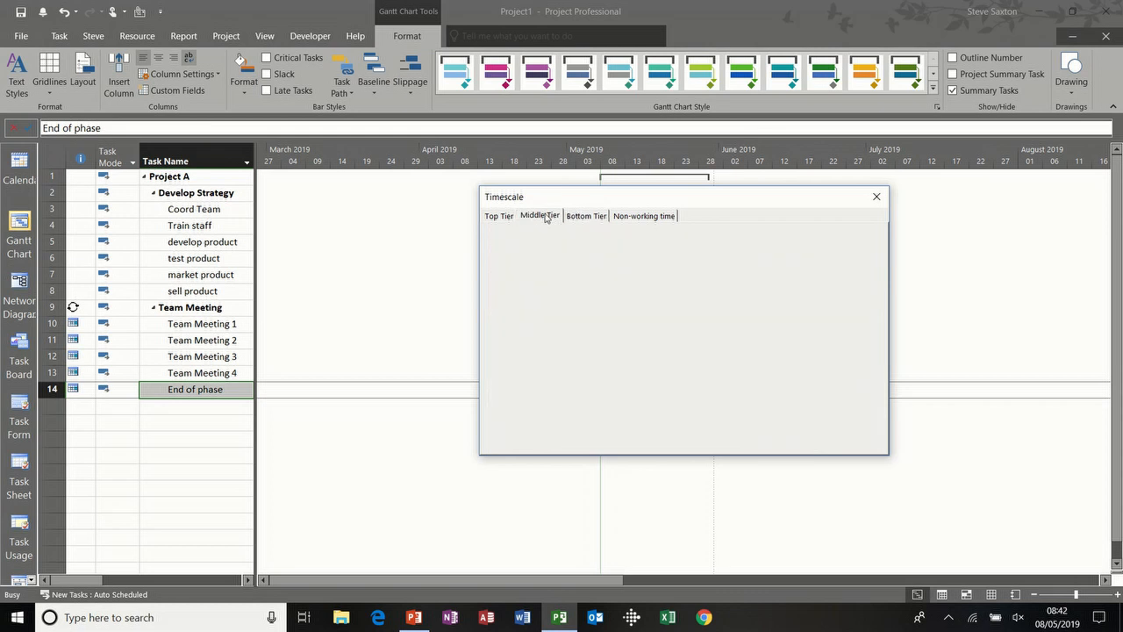
{"action": "left_click", "coordinate": [584, 216]}
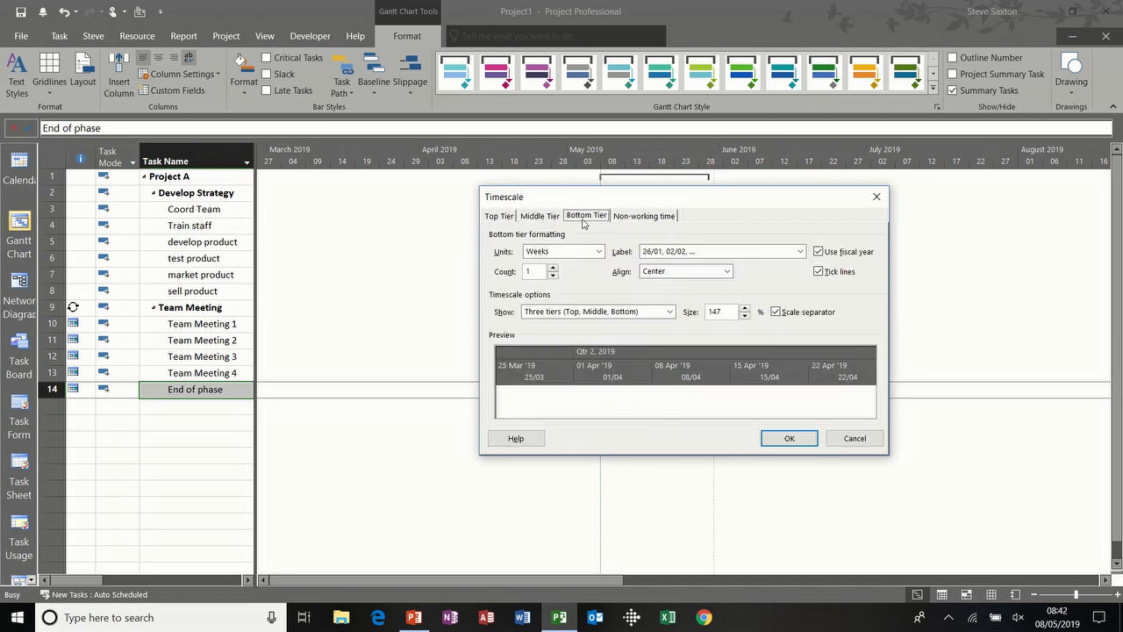
{"action": "left_click", "coordinate": [506, 218]}
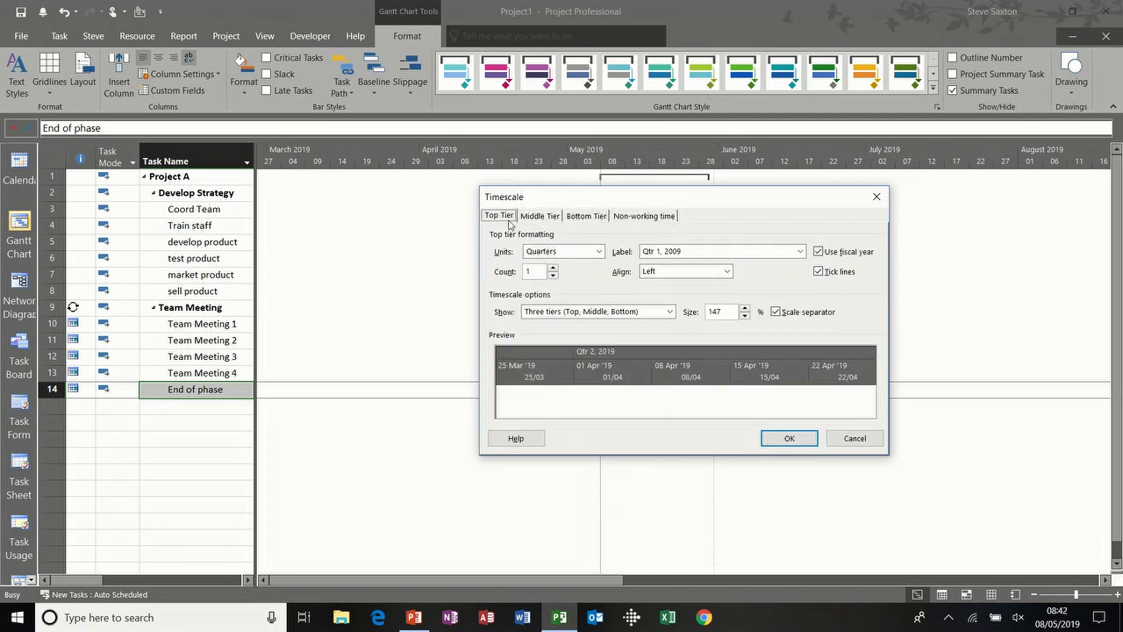
Set the top tier's units to Weeks, keeping three tiers (Top, Middle, Bottom) shown.
{"action": "left_click", "coordinate": [599, 253]}
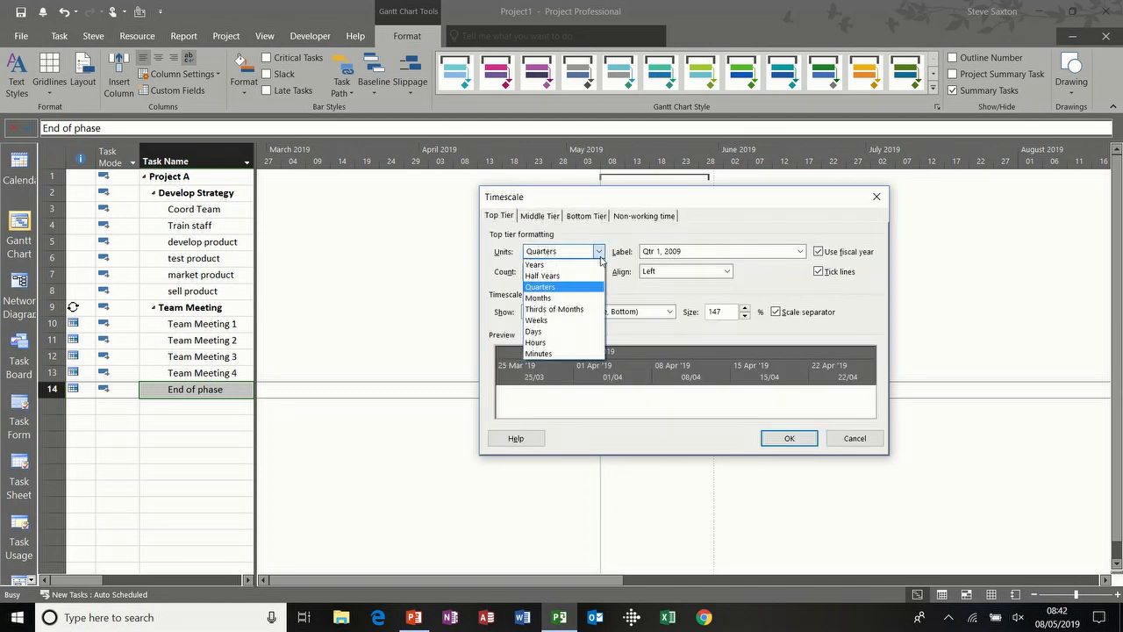
{"action": "left_click", "coordinate": [568, 319]}
{"action": "left_click", "coordinate": [568, 316]}
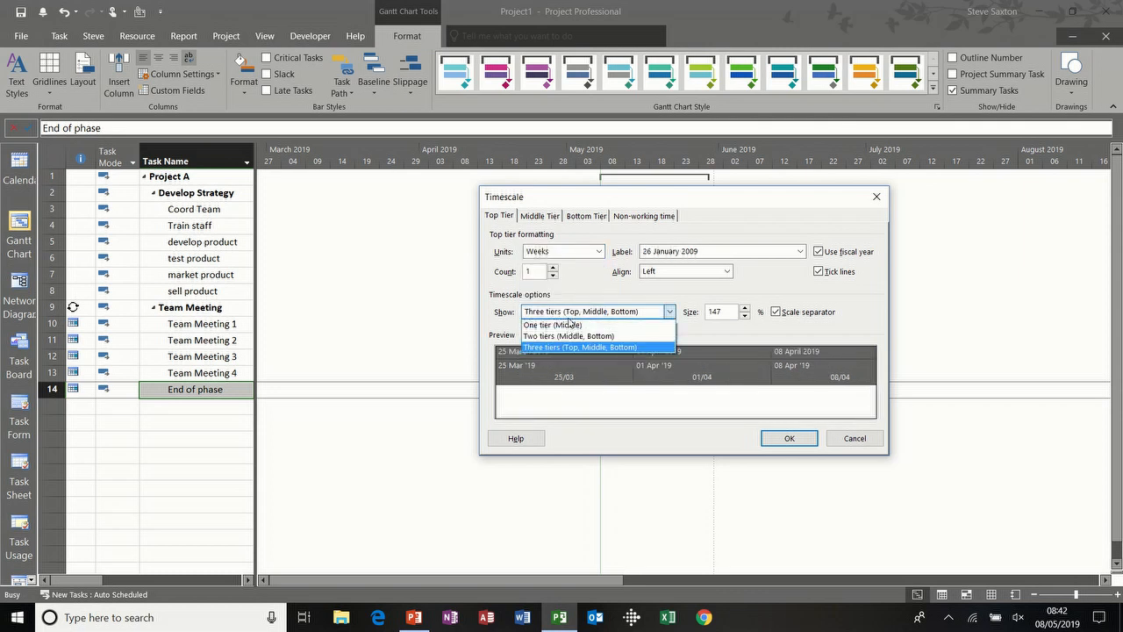
{"action": "left_click", "coordinate": [579, 301]}
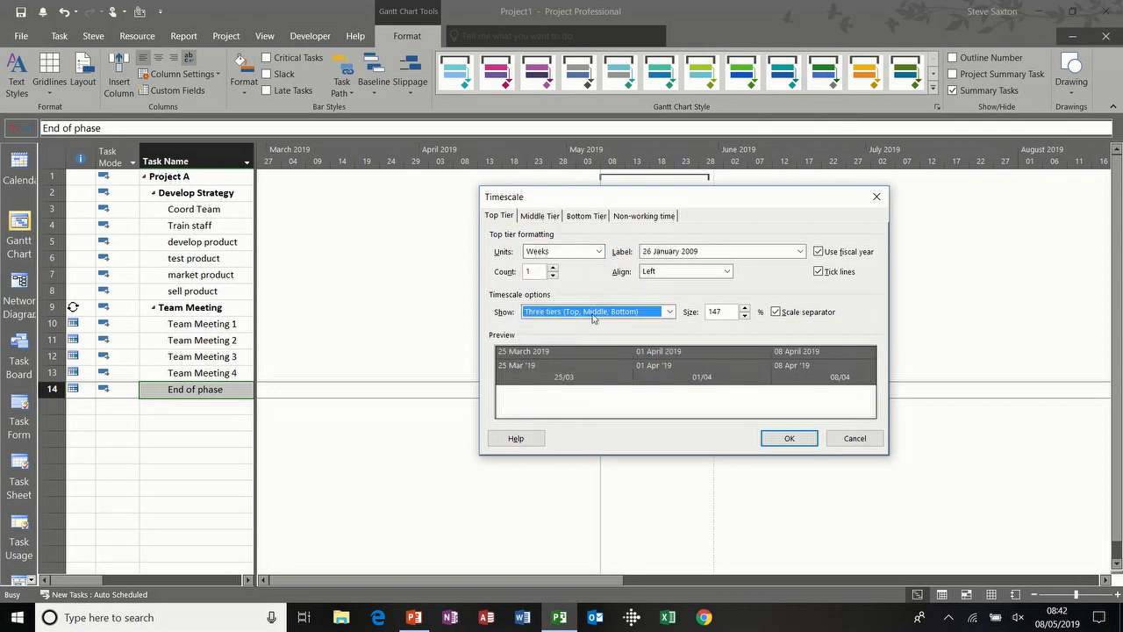
Set the middle tier's label format to the week numbers "1, 2, ... 52,1,2,...".
{"action": "left_click", "coordinate": [538, 217]}
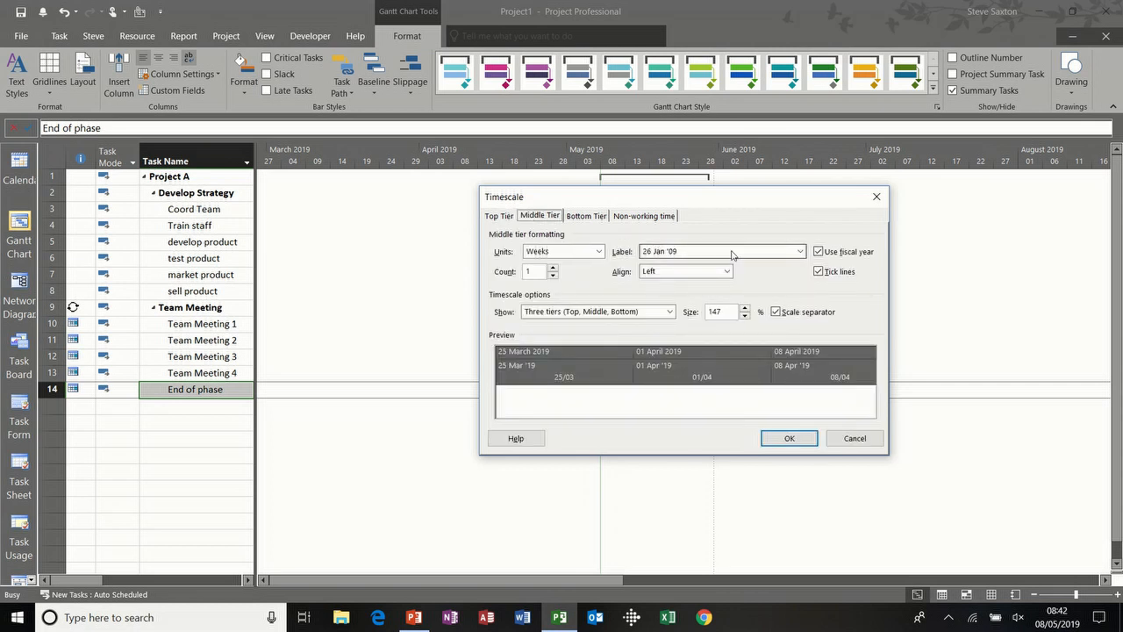
{"action": "left_click", "coordinate": [775, 257]}
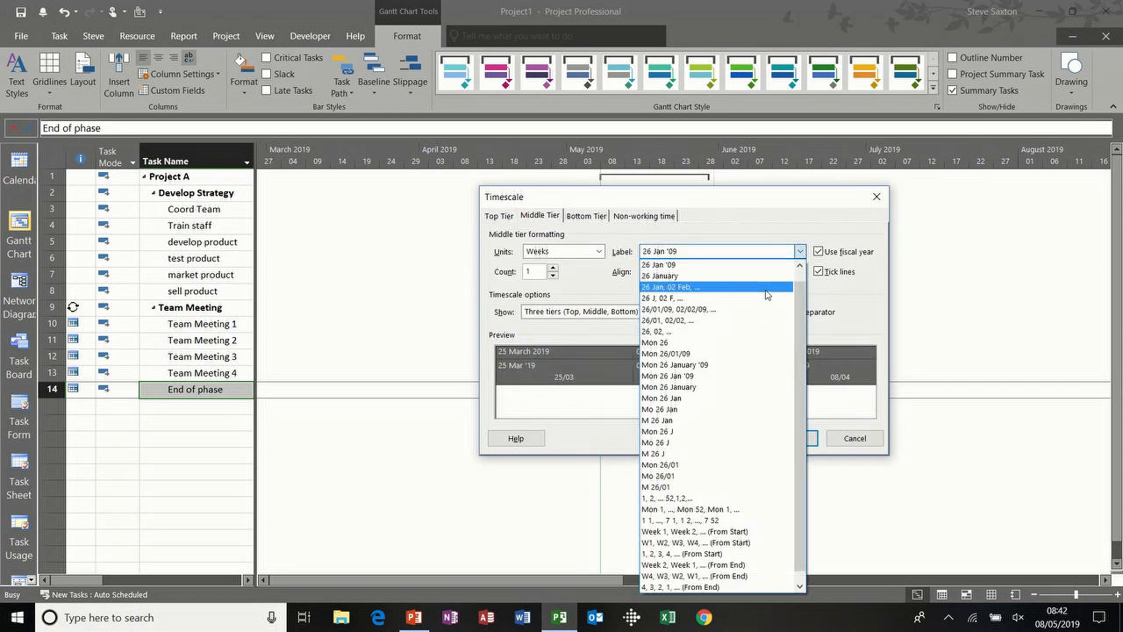
{"action": "left_click", "coordinate": [751, 499]}
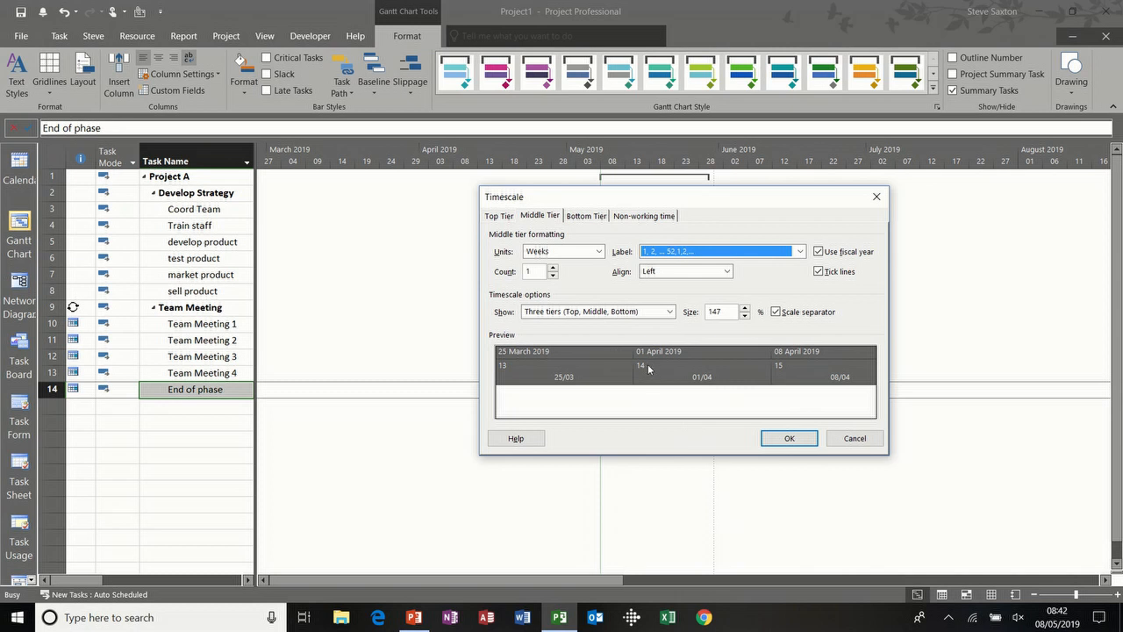
Set the bottom tier's label format to "1, 2, 3, 4, ... (From Start)" and apply the timescale settings.
{"action": "left_click", "coordinate": [592, 219]}
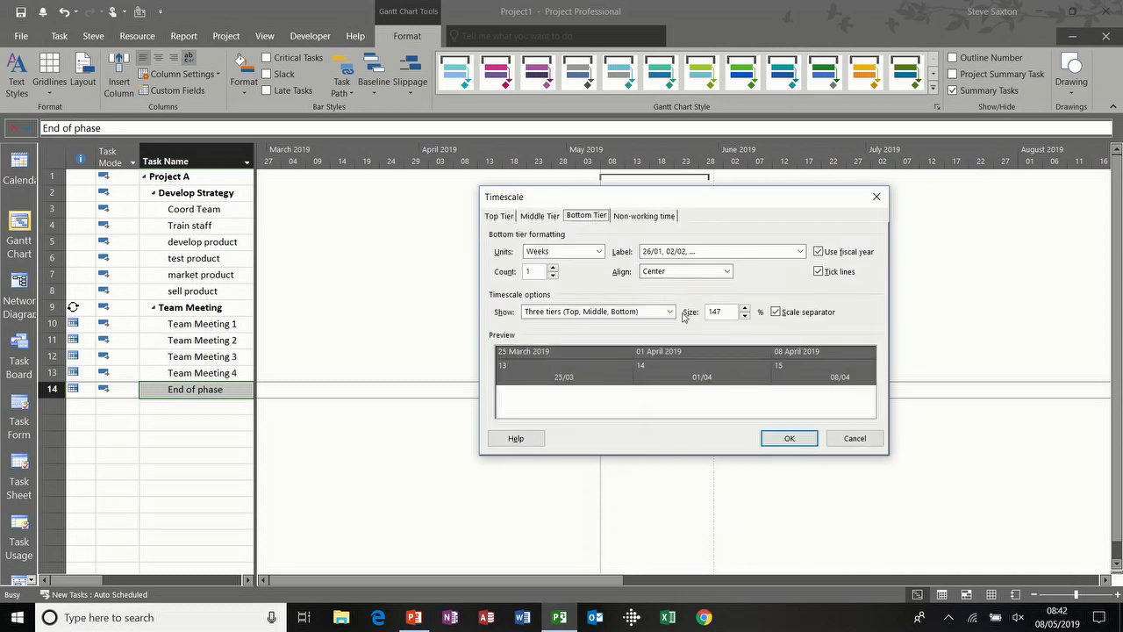
{"action": "left_click", "coordinate": [717, 252]}
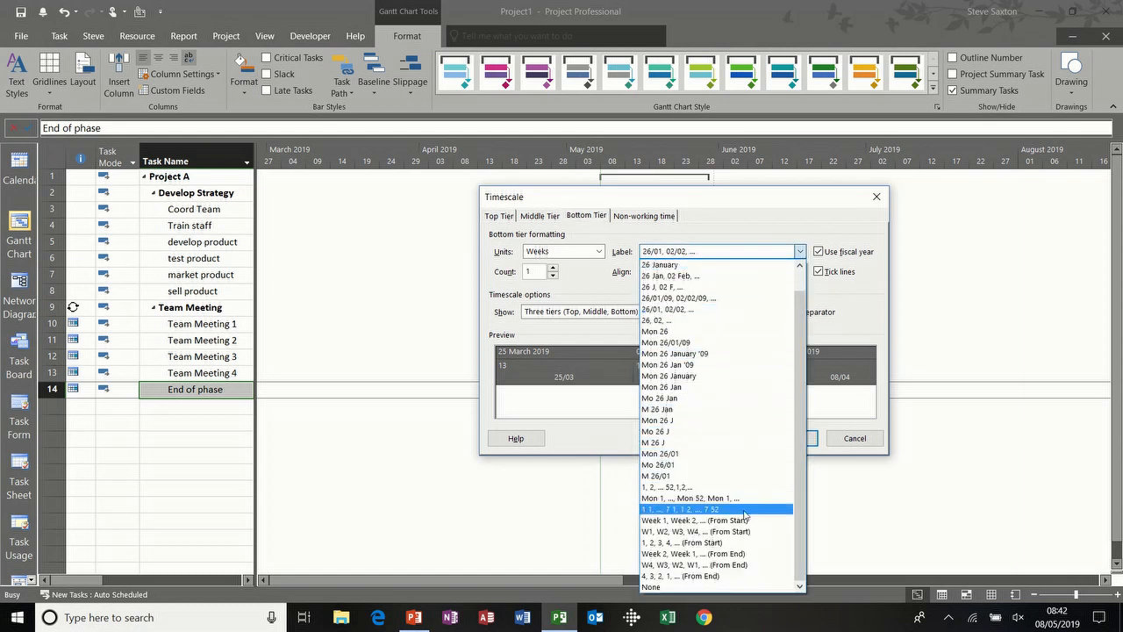
{"action": "left_click", "coordinate": [700, 543]}
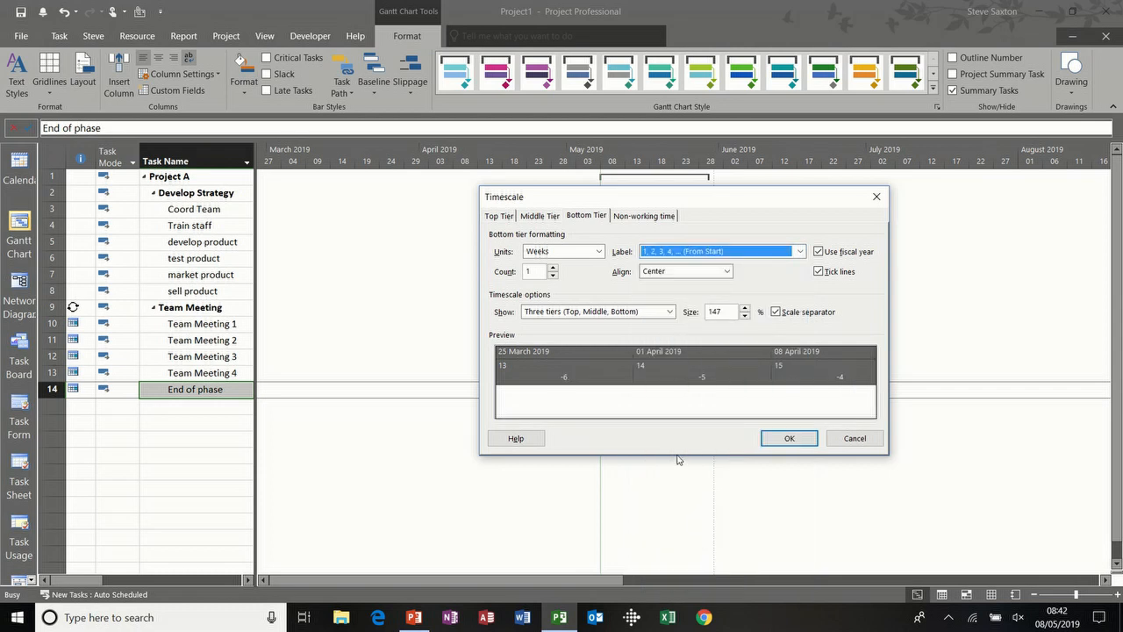
{"action": "left_click", "coordinate": [782, 437]}
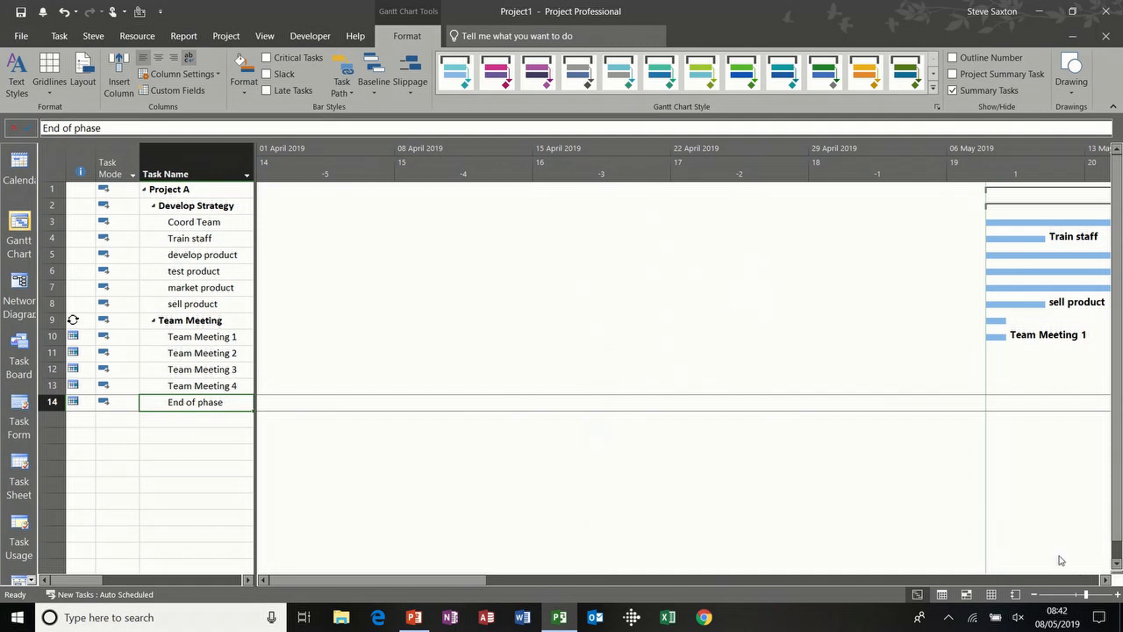
{"action": "left_click", "coordinate": [1105, 580]}
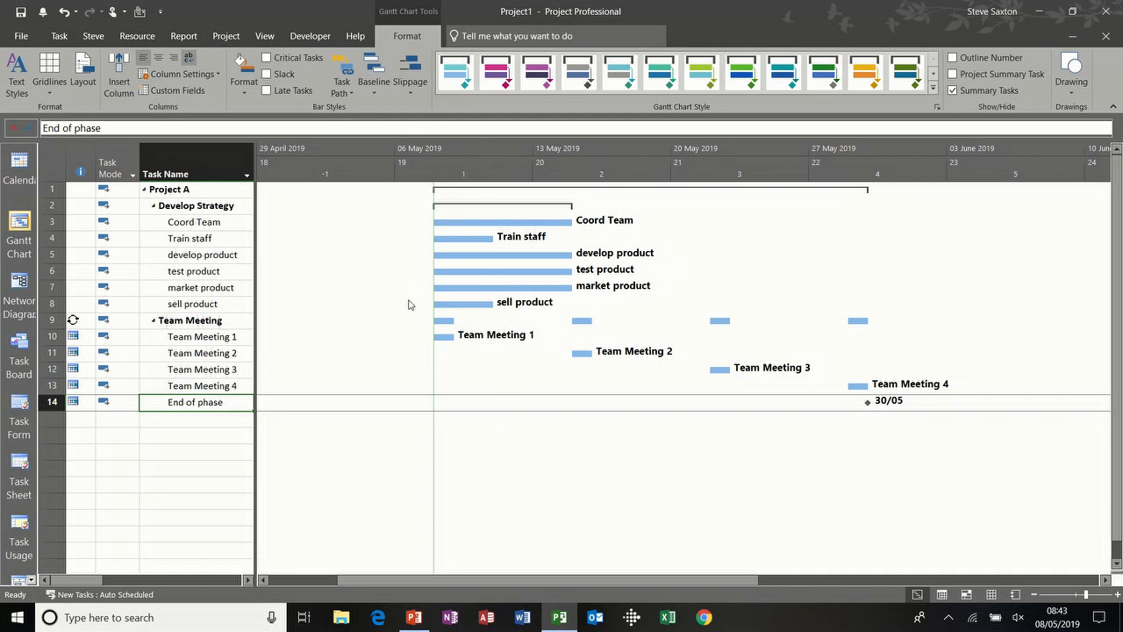
Set the colour of non-working time in the Gantt chart to light blue, drawn behind task bars.
{"action": "double_click", "coordinate": [484, 171]}
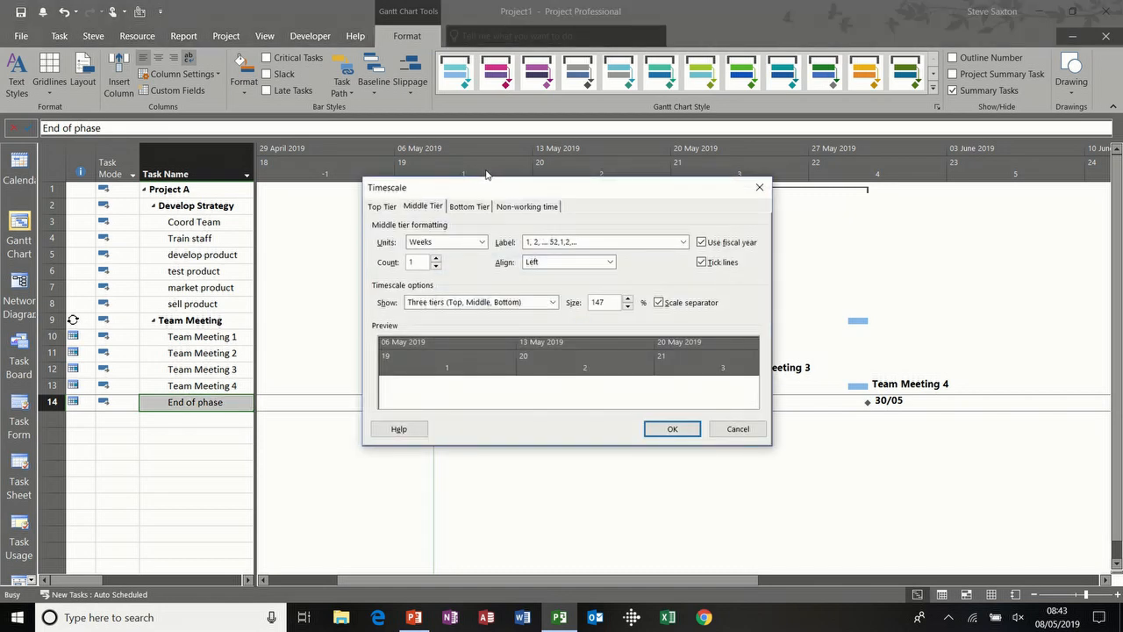
{"action": "left_click", "coordinate": [527, 208]}
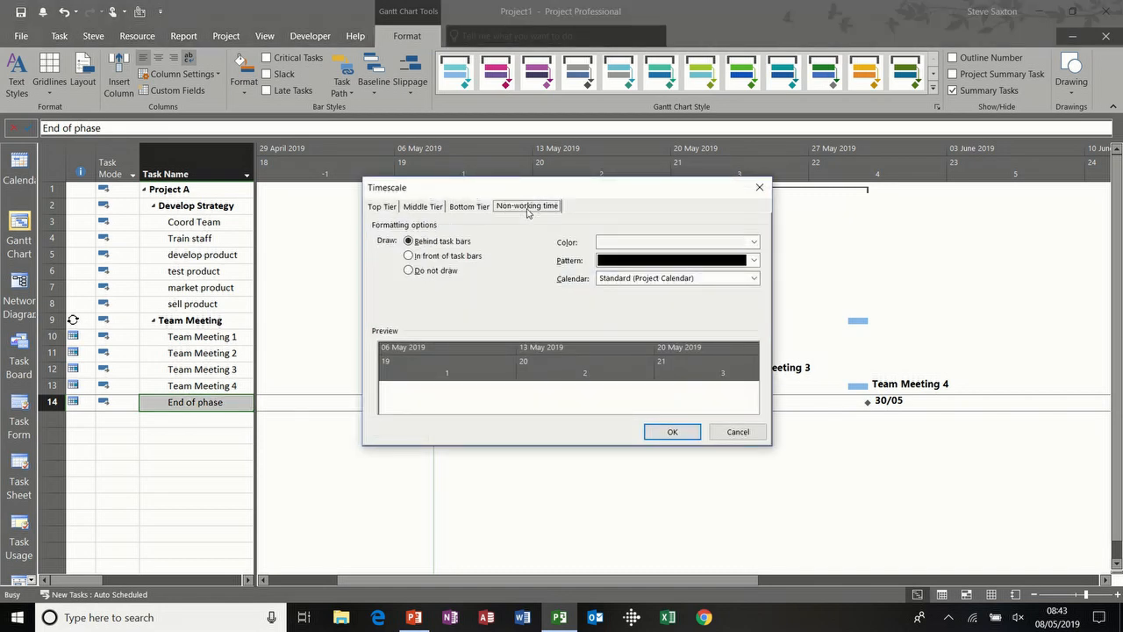
{"action": "left_click", "coordinate": [753, 242]}
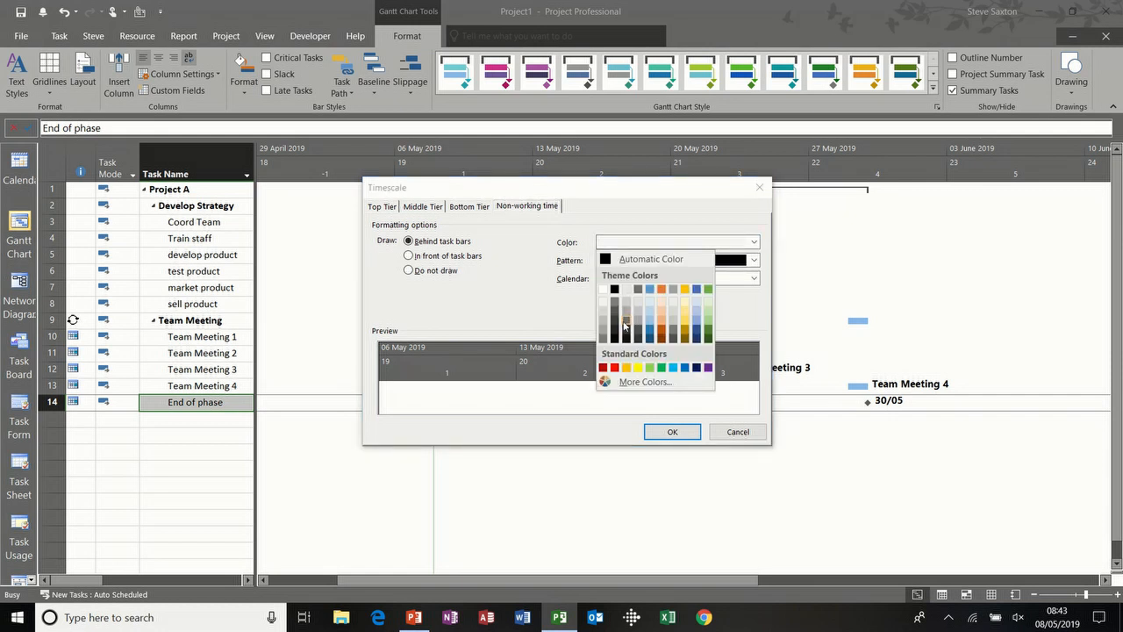
{"action": "left_click", "coordinate": [650, 324]}
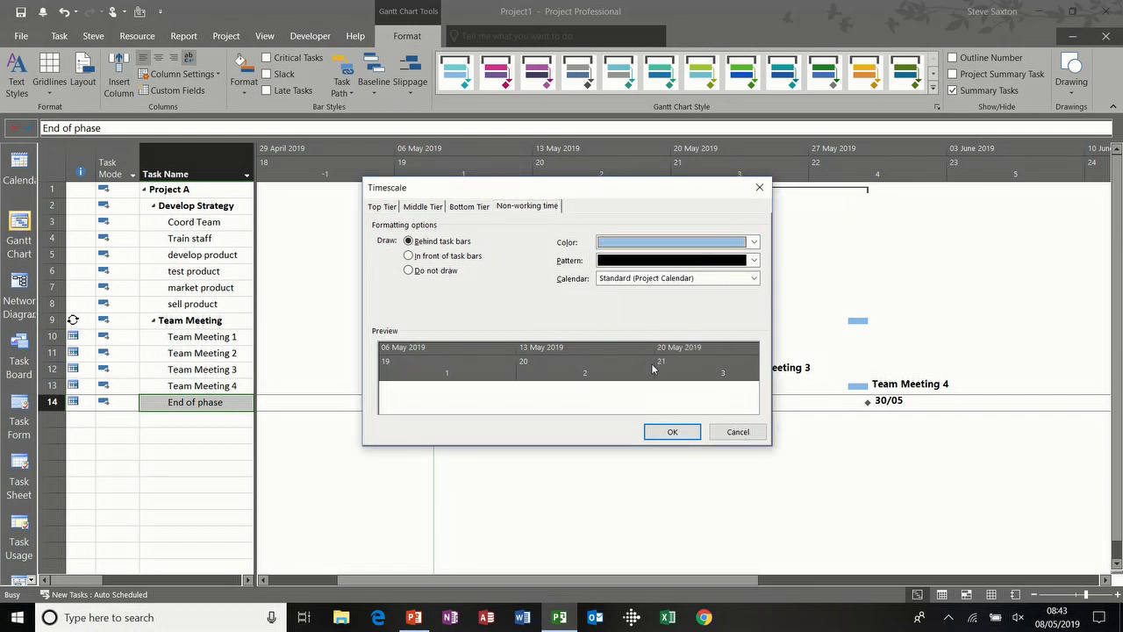
{"action": "left_click", "coordinate": [669, 432]}
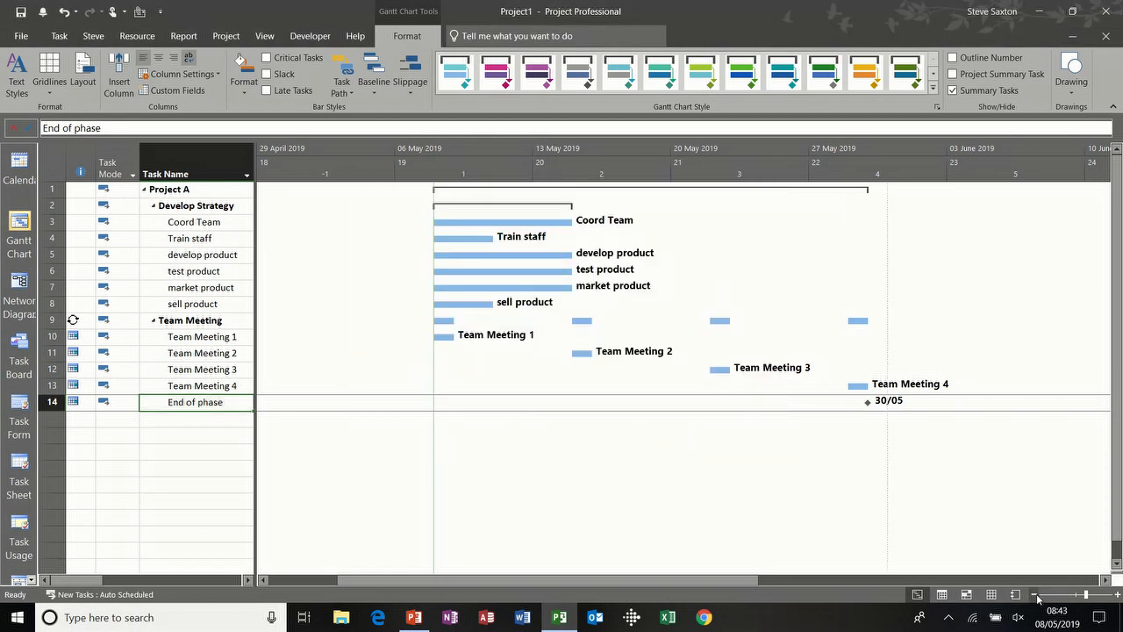
Set the non-working time colour to the standard light green and apply it to the chart.
{"action": "double_click", "coordinate": [624, 176]}
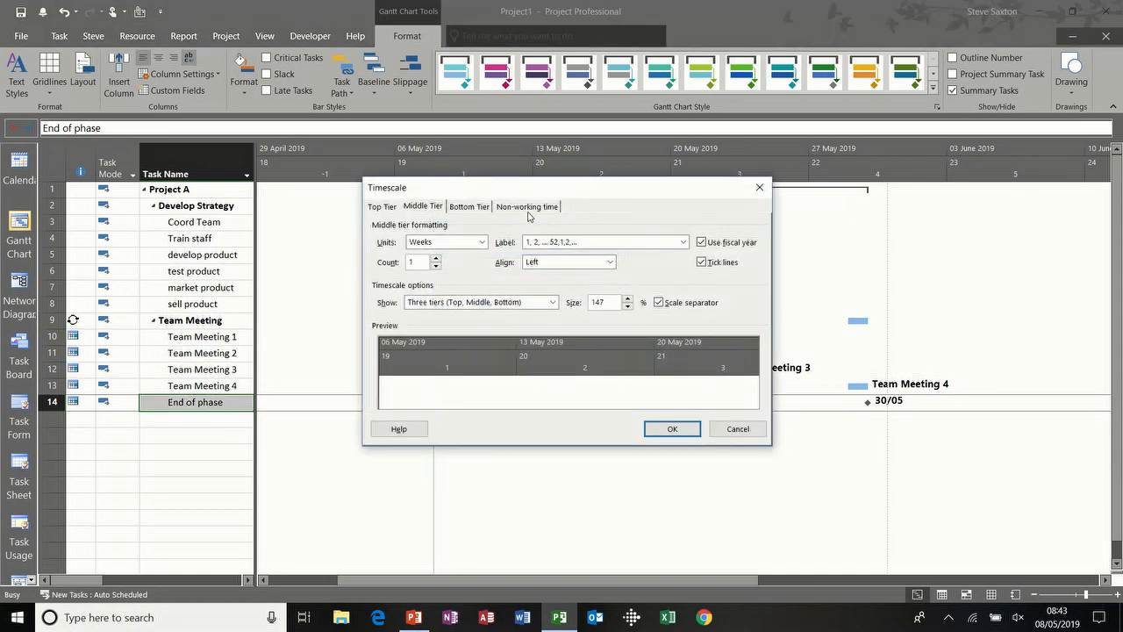
{"action": "left_click", "coordinate": [527, 207]}
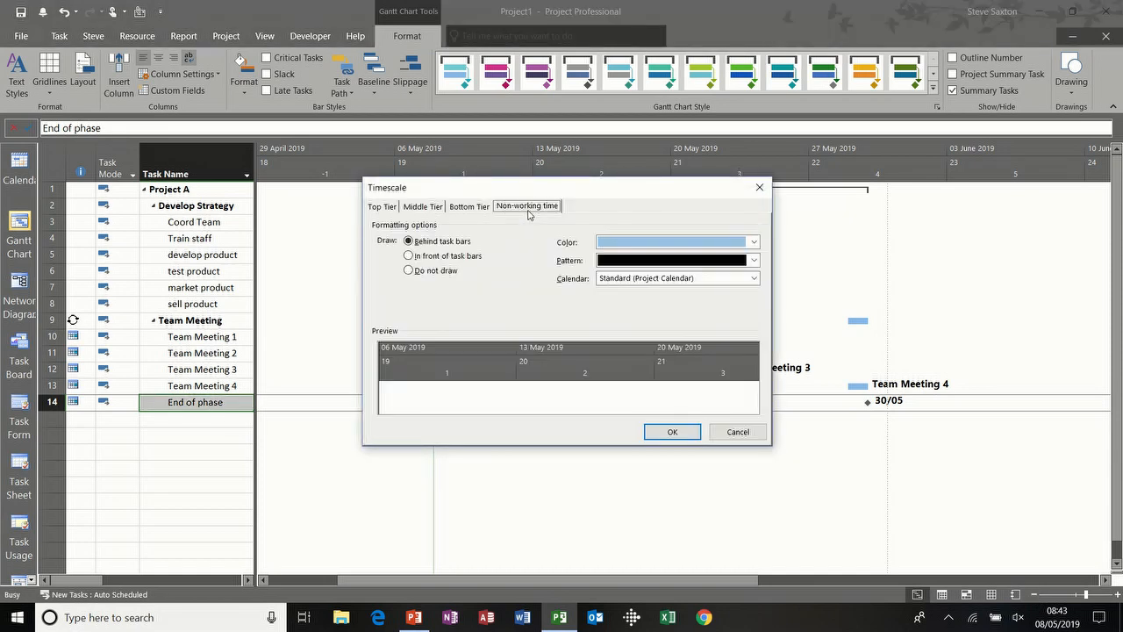
{"action": "left_click", "coordinate": [753, 245]}
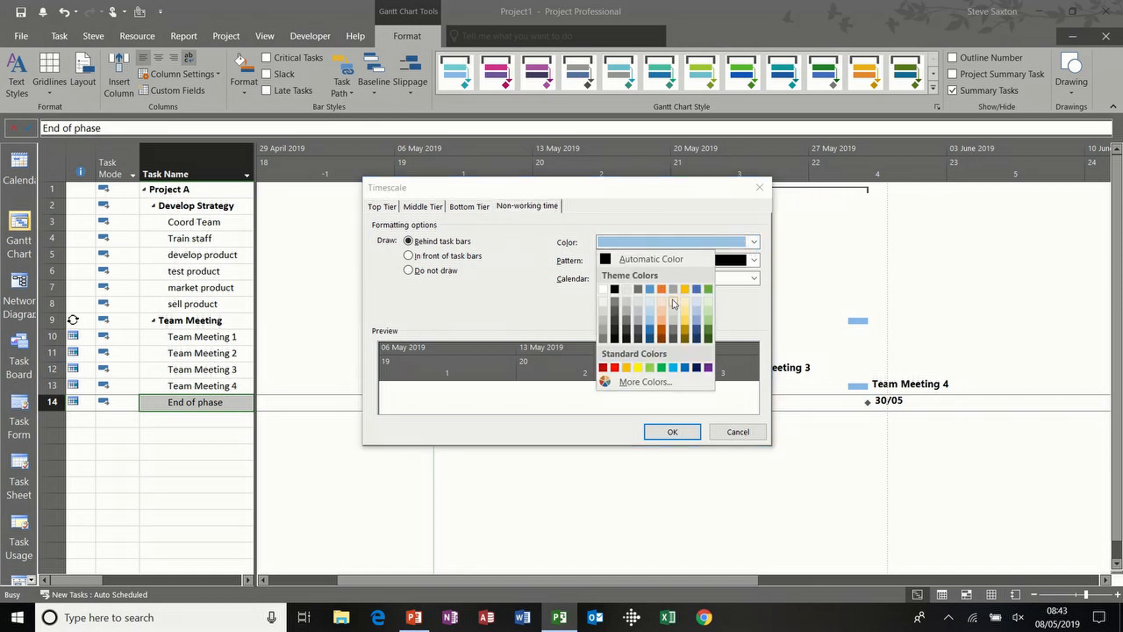
{"action": "left_click", "coordinate": [650, 368]}
{"action": "left_click", "coordinate": [663, 430]}
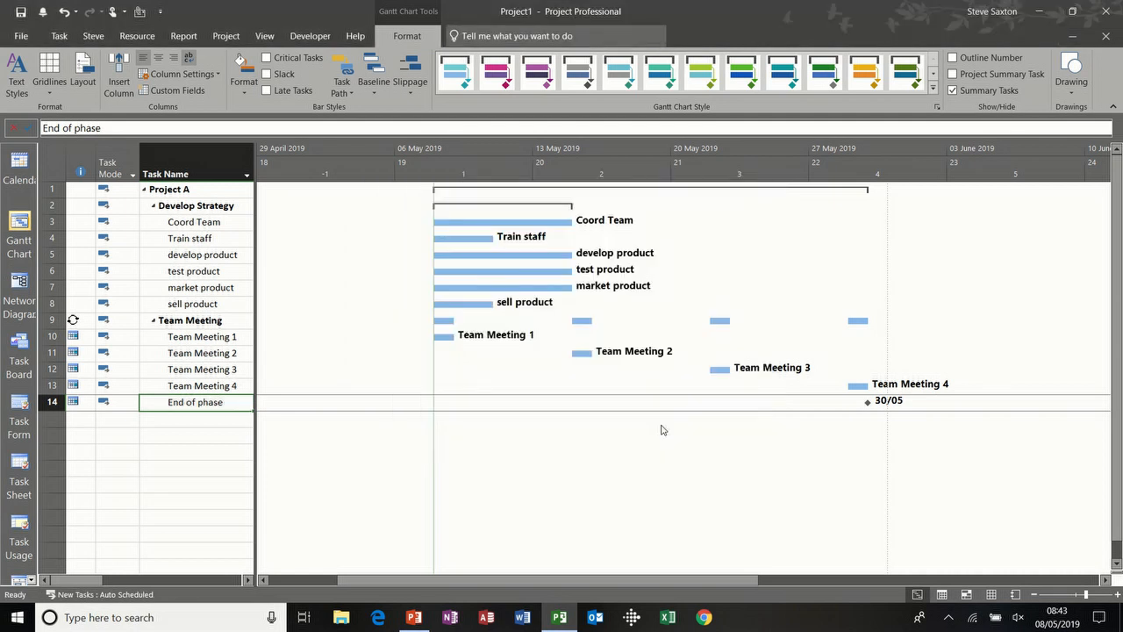
Set the timescale to show two tiers (Middle, Bottom) and the bottom tier's count of days to 1.
{"action": "left_click", "coordinate": [1035, 595]}
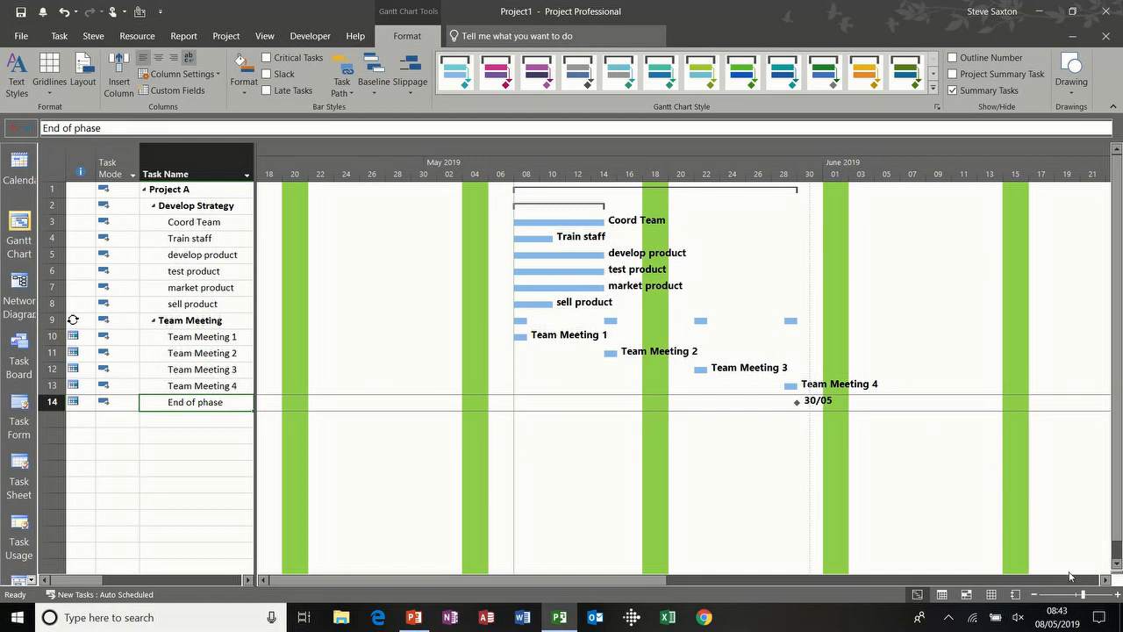
{"action": "double_click", "coordinate": [717, 164]}
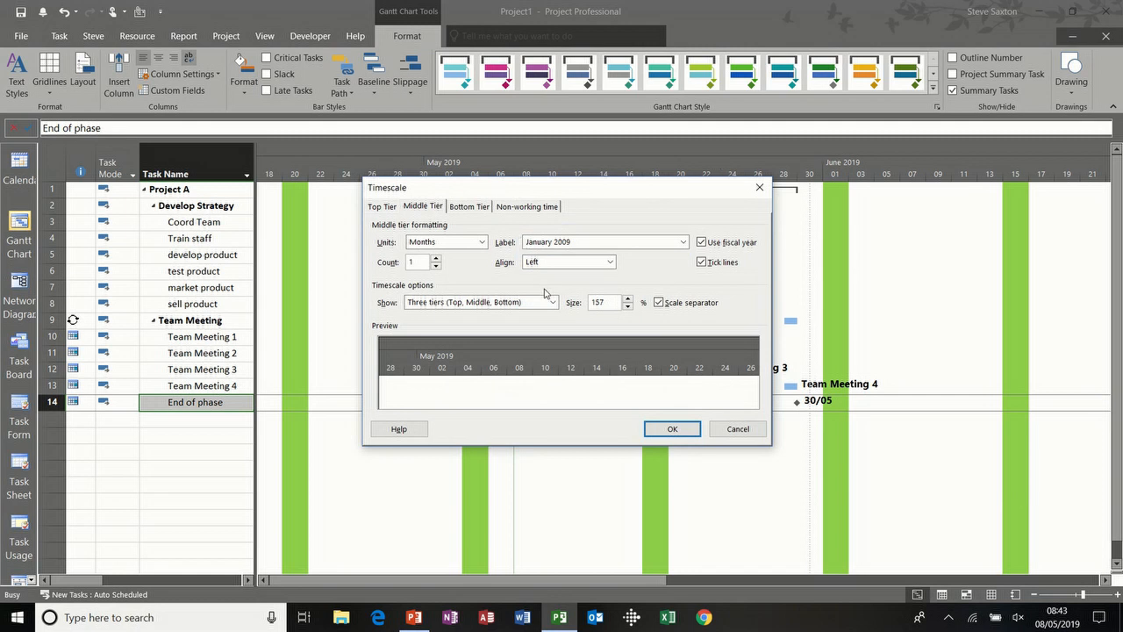
{"action": "left_click", "coordinate": [553, 301]}
{"action": "left_click", "coordinate": [536, 324]}
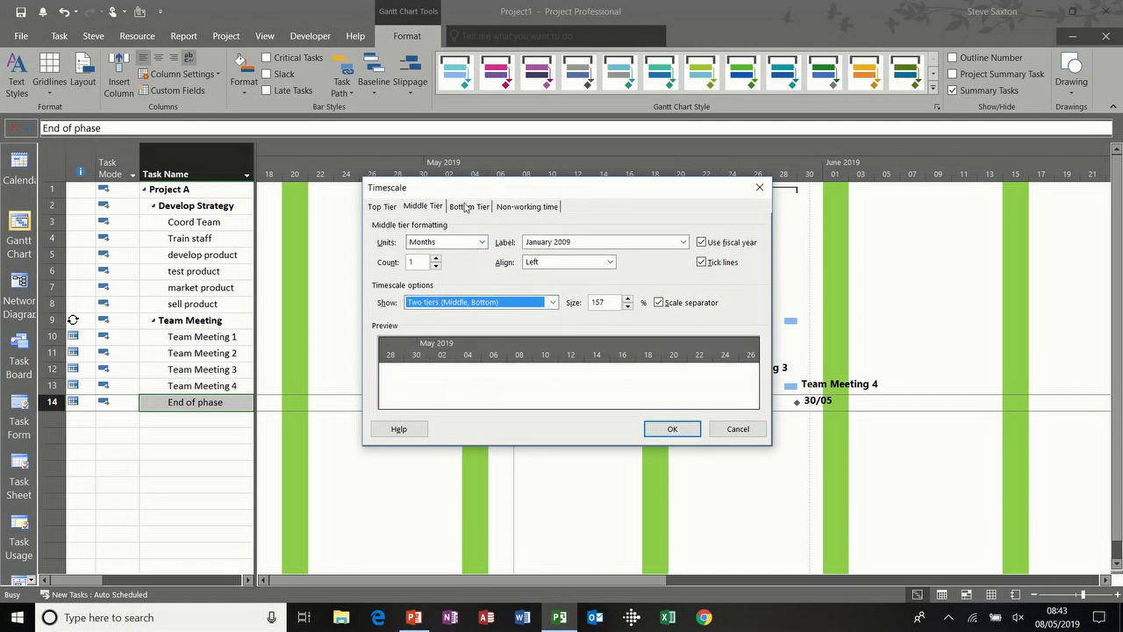
{"action": "left_click", "coordinate": [468, 208]}
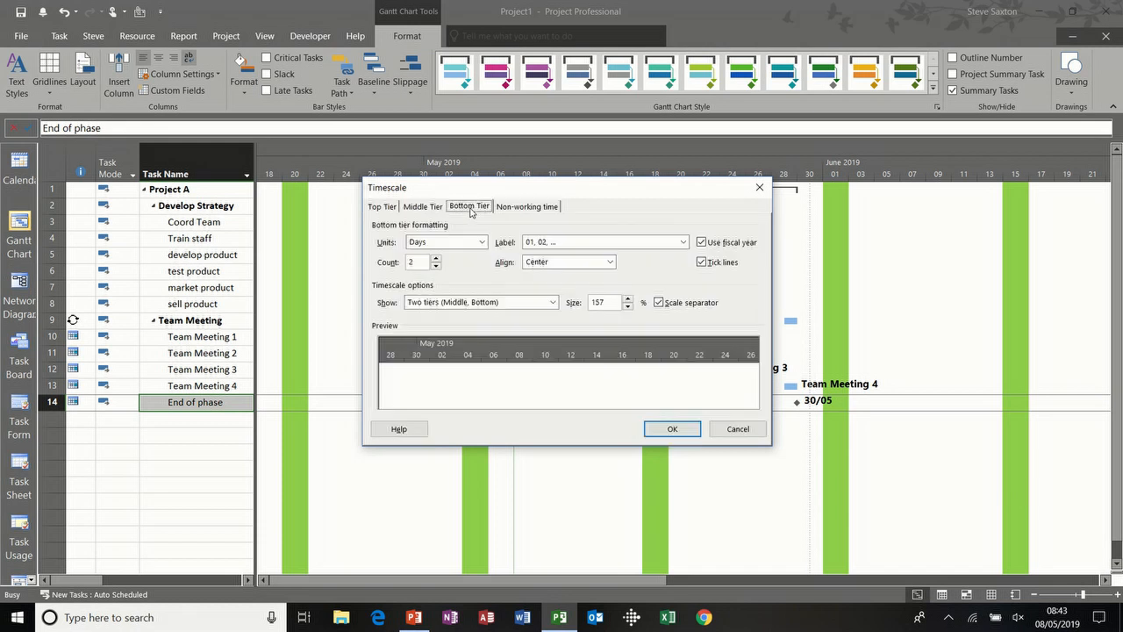
{"action": "left_click", "coordinate": [436, 266]}
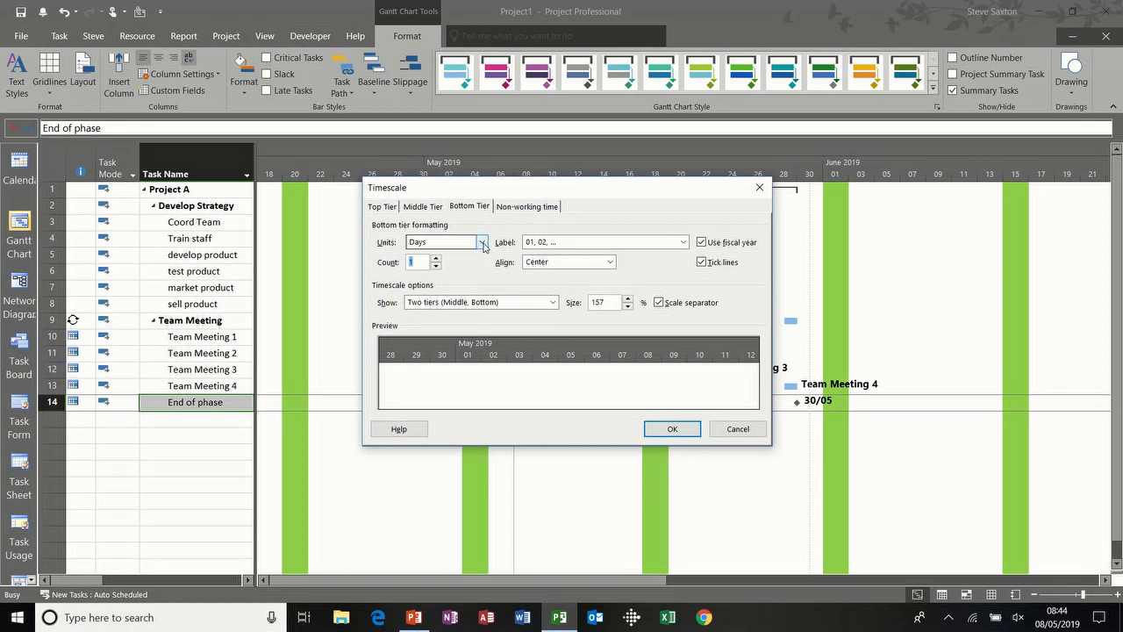
Set the middle tier's units to Weeks and apply the timescale settings.
{"action": "left_click", "coordinate": [427, 208]}
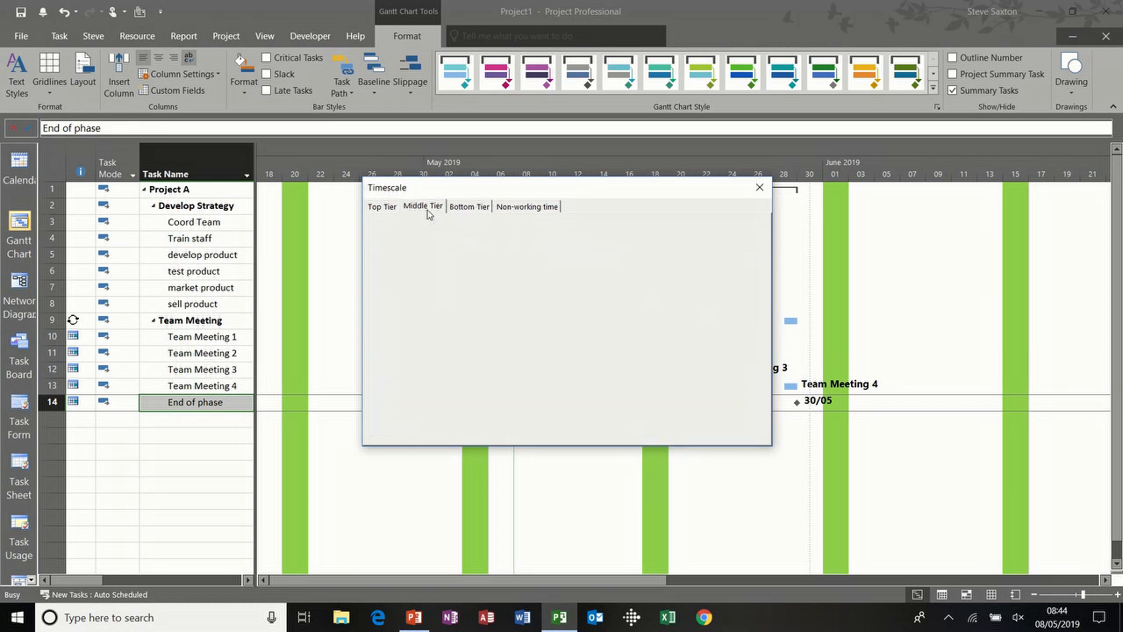
{"action": "left_click", "coordinate": [459, 241]}
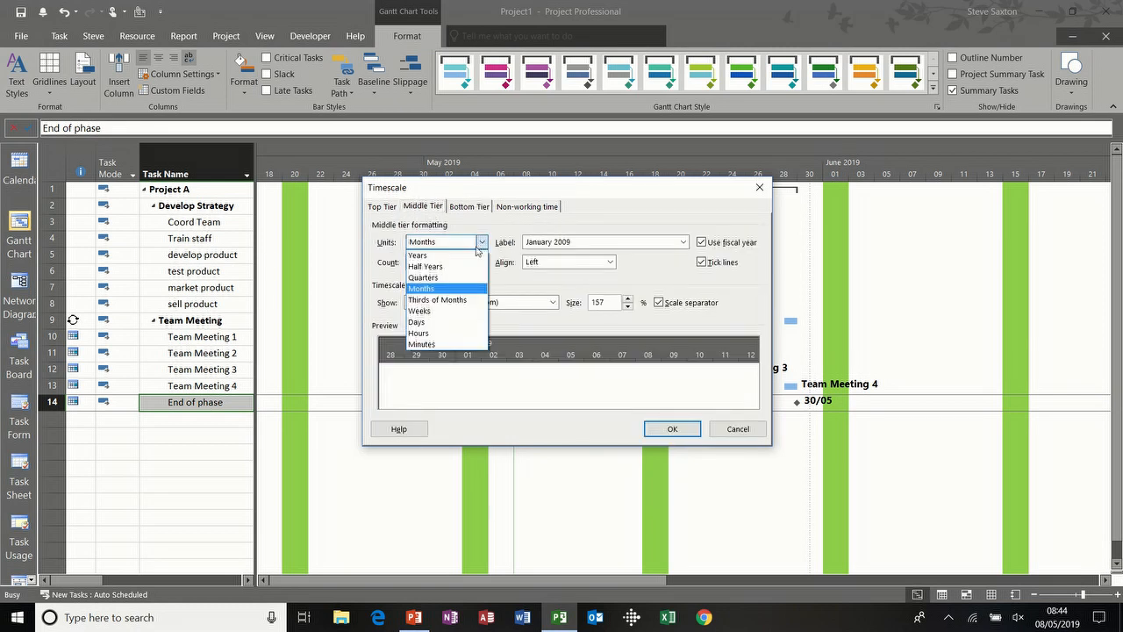
{"action": "left_click", "coordinate": [456, 310]}
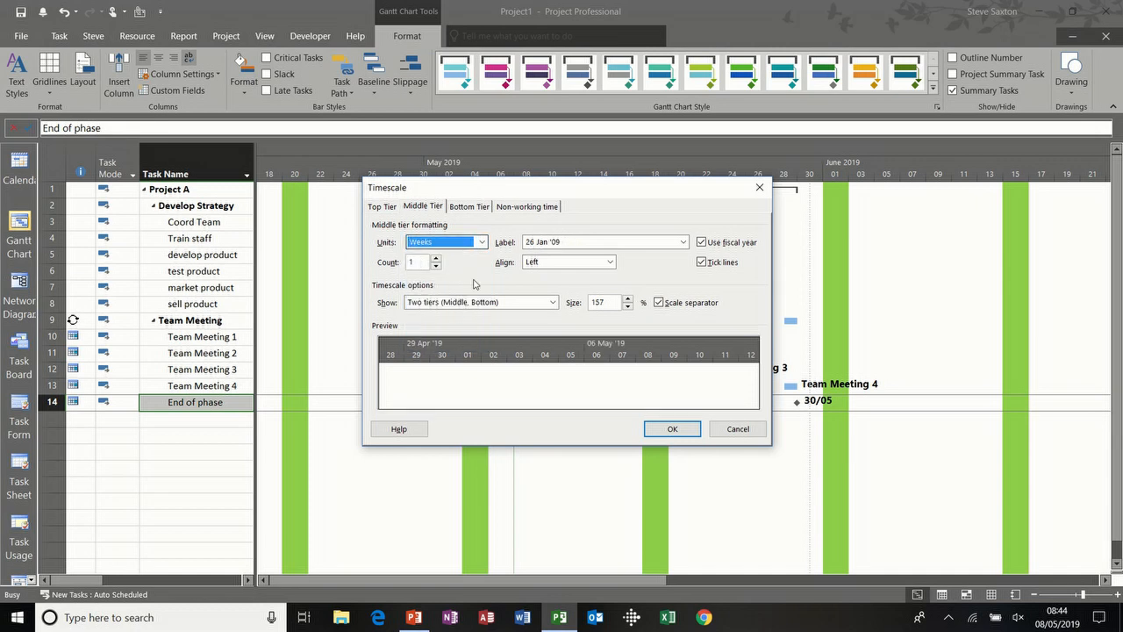
{"action": "left_click", "coordinate": [672, 429]}
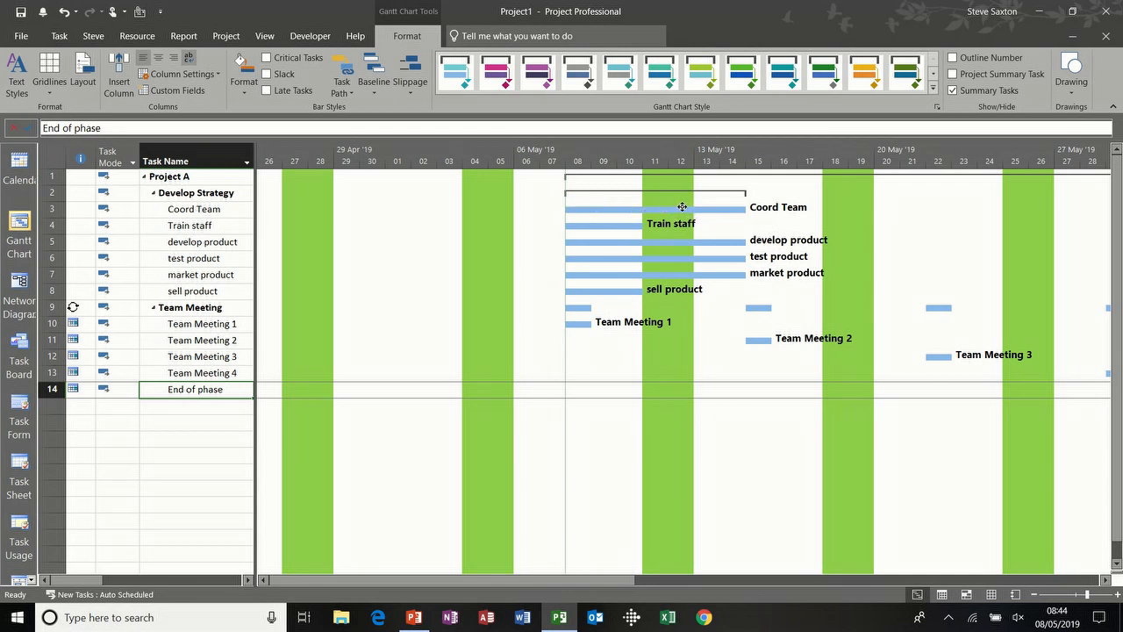
Change the non-working time shading from green to light blue.
{"action": "double_click", "coordinate": [664, 364]}
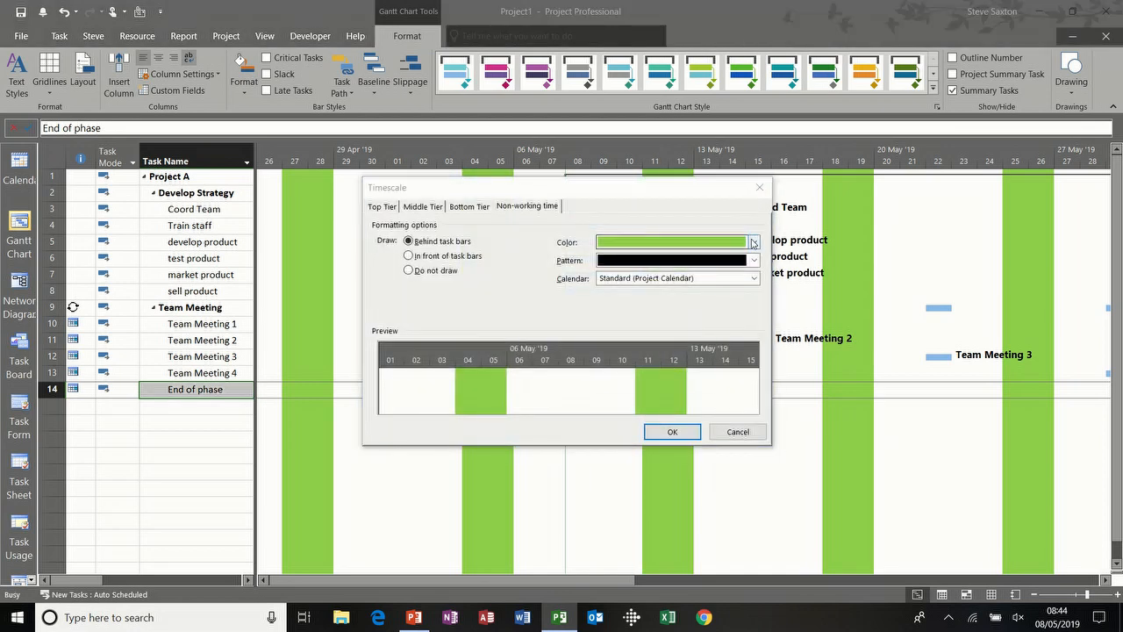
{"action": "left_click", "coordinate": [752, 243]}
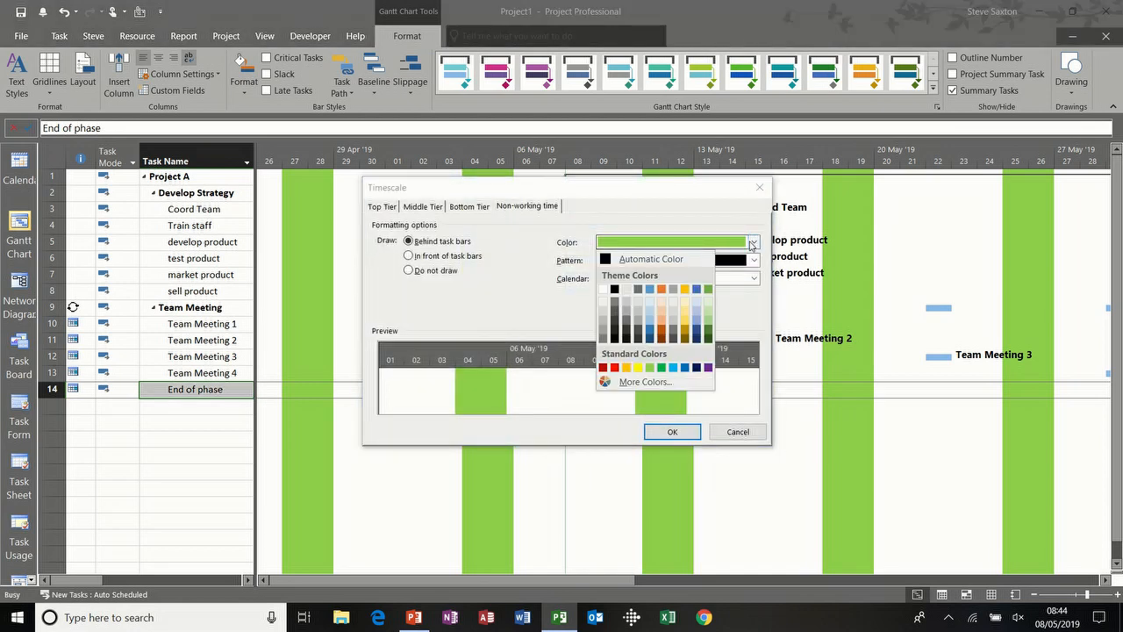
{"action": "left_click", "coordinate": [651, 321]}
{"action": "left_click", "coordinate": [662, 431]}
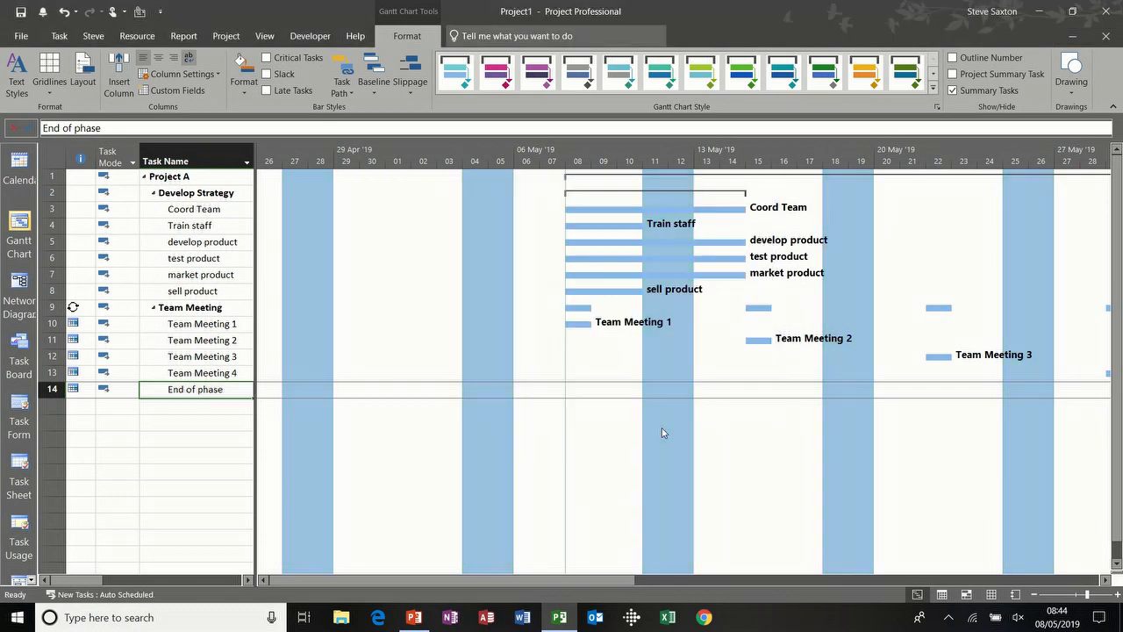
Set the non-working time colour to a medium grey theme colour and apply it.
{"action": "double_click", "coordinate": [672, 357]}
{"action": "left_click", "coordinate": [752, 243]}
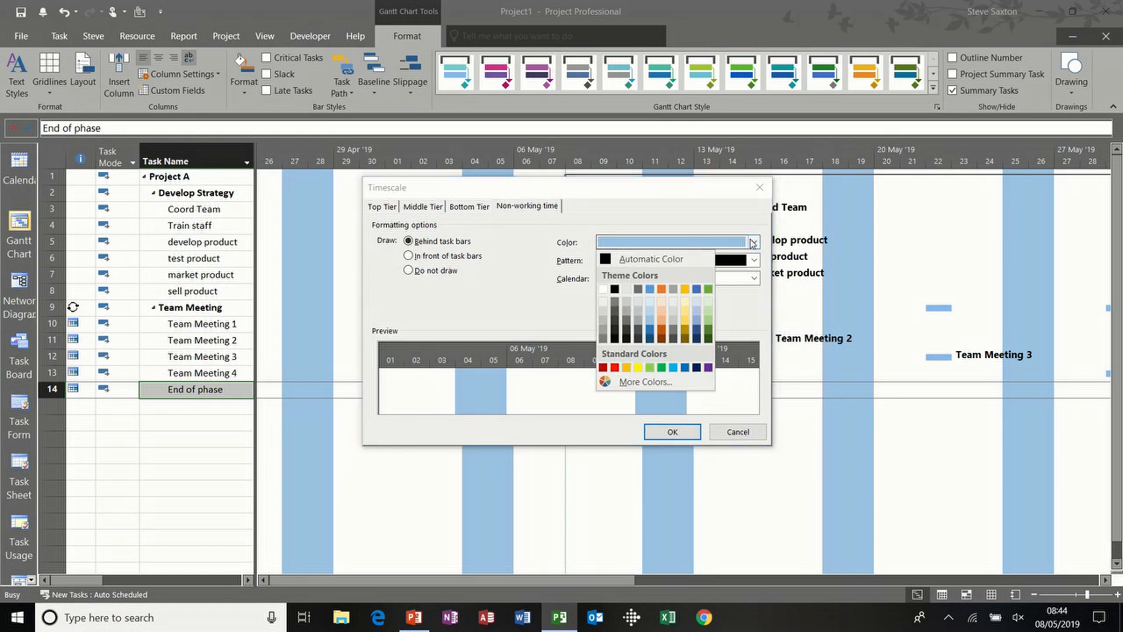
{"action": "left_click", "coordinate": [604, 326]}
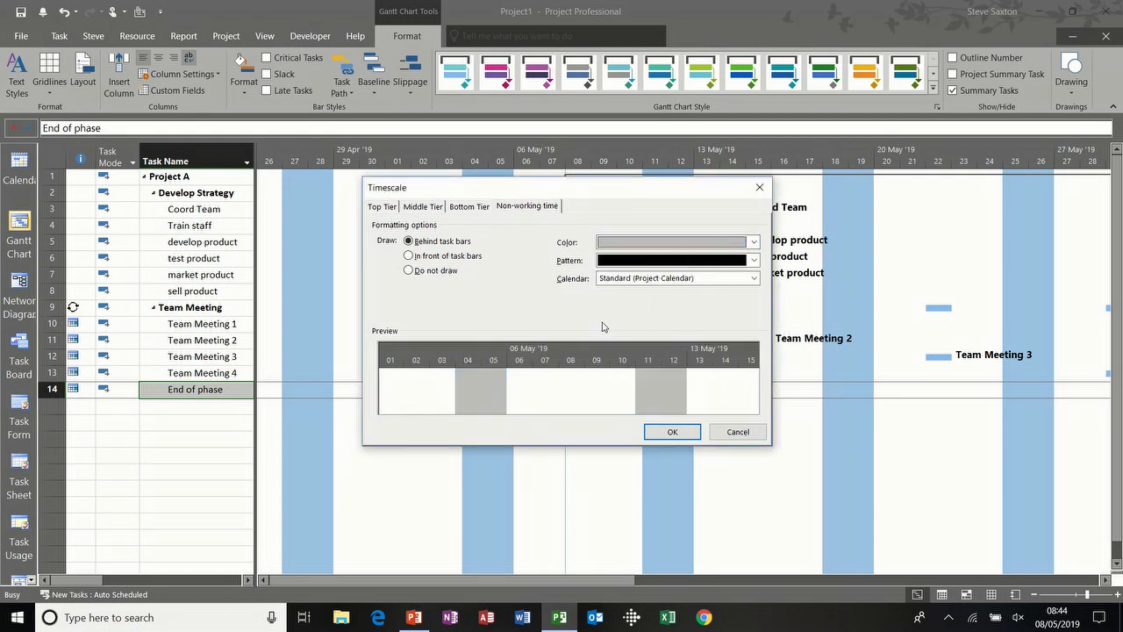
{"action": "left_click", "coordinate": [672, 432]}
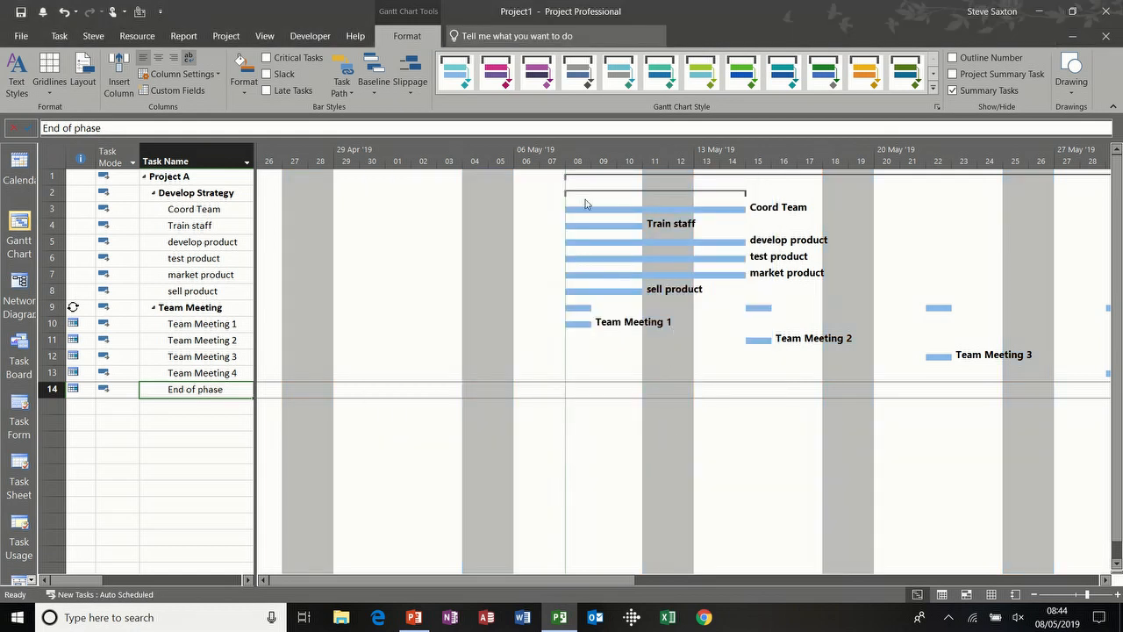
Set the non-working time to be drawn in front of the task bars and apply the timescale settings.
{"action": "mouse_move", "coordinate": [640, 210]}
{"action": "left_click_drag", "start_coordinate": [254, 292], "coordinate": [379, 292]}
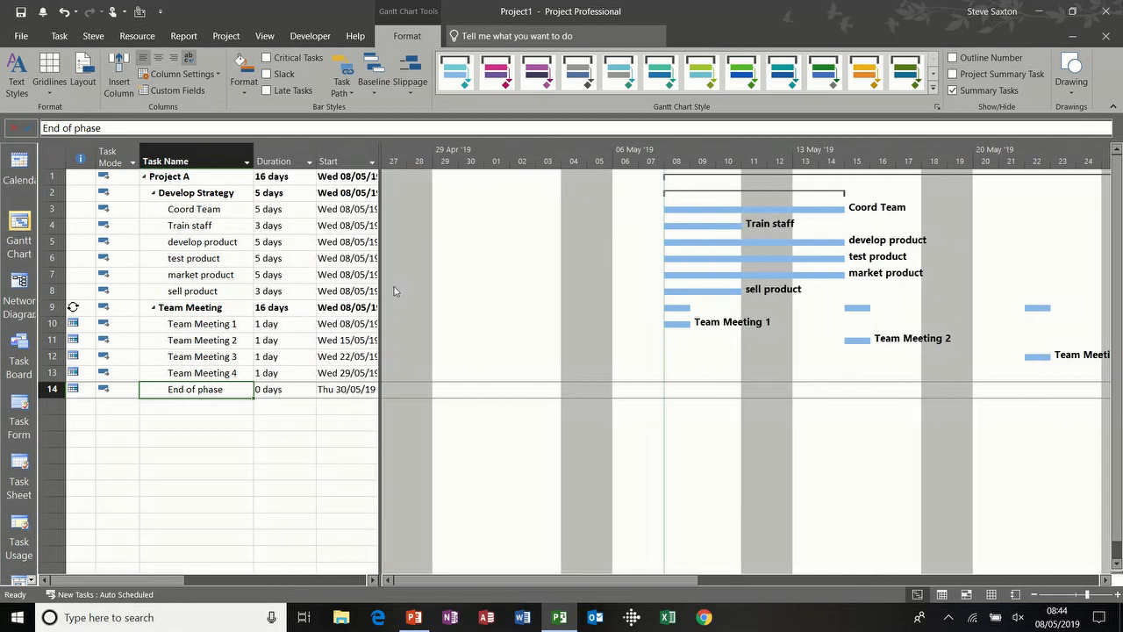
{"action": "left_click_drag", "start_coordinate": [382, 290], "coordinate": [243, 291]}
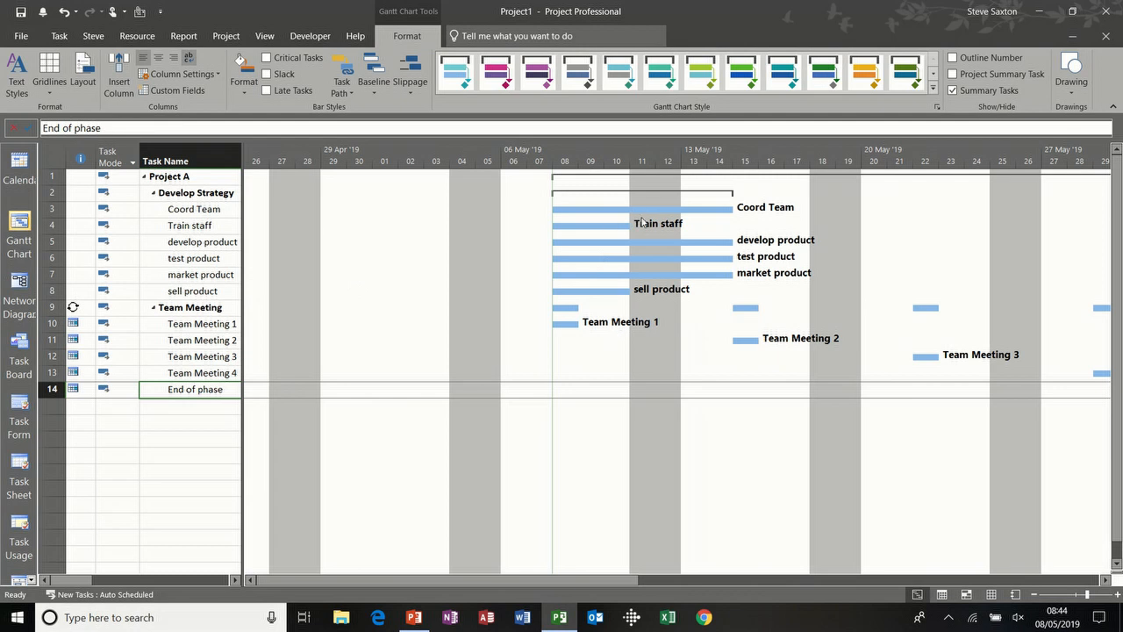
{"action": "double_click", "coordinate": [655, 372]}
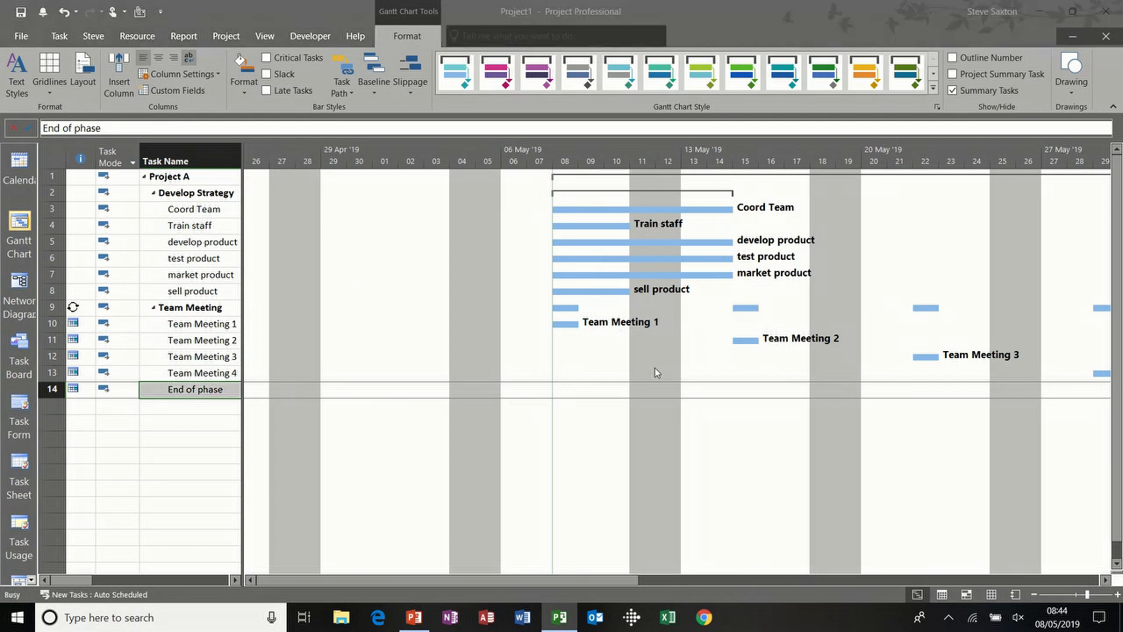
{"action": "left_click", "coordinate": [444, 261]}
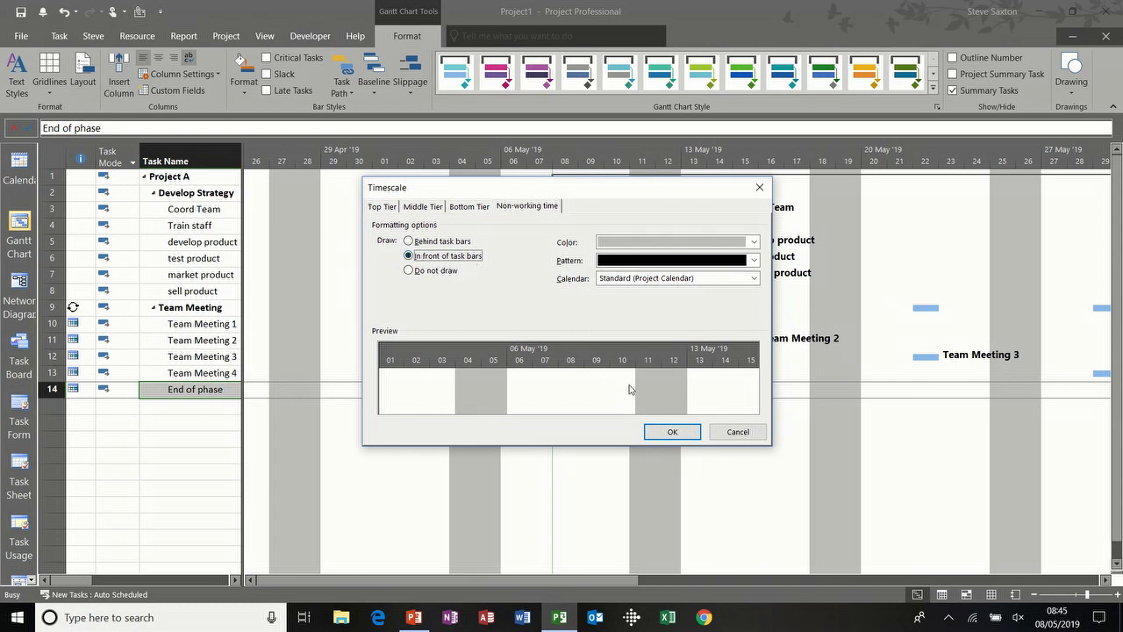
{"action": "left_click", "coordinate": [671, 431]}
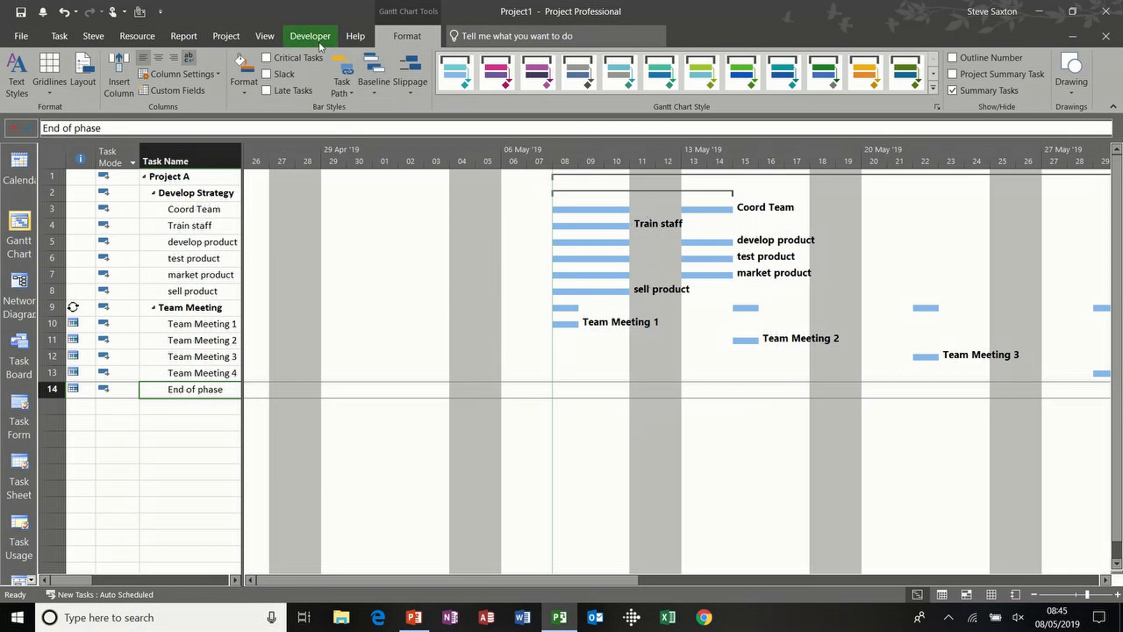
Widen the task table and add an exception named Easter to the Standard project calendar's working time.
{"action": "left_click", "coordinate": [226, 36]}
{"action": "left_click_drag", "start_coordinate": [244, 209], "coordinate": [525, 246]}
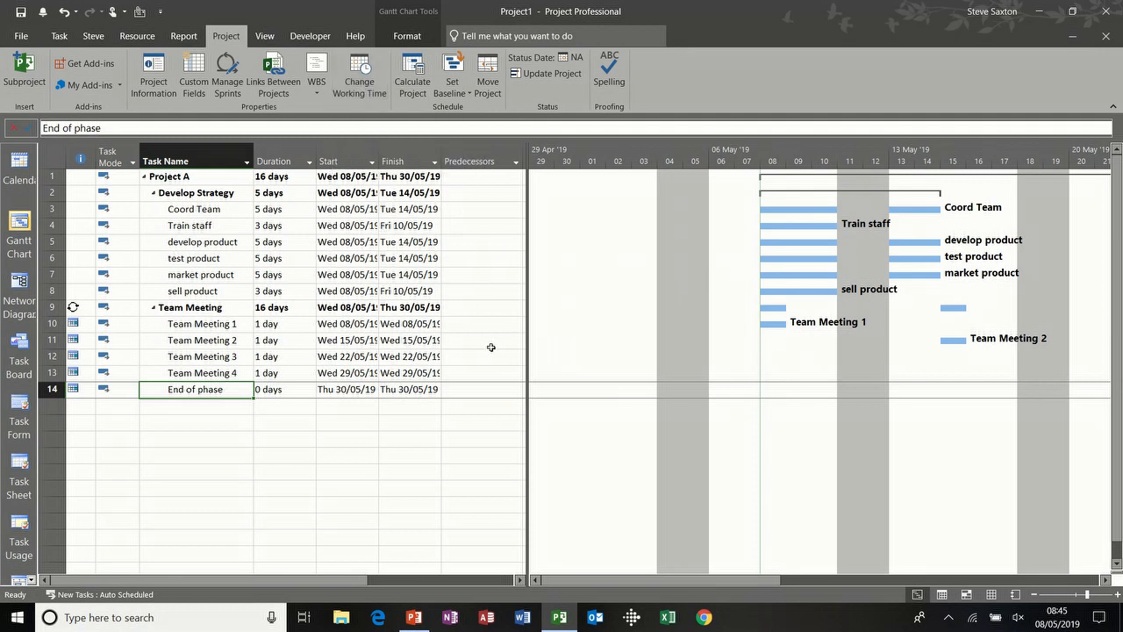
{"action": "left_click", "coordinate": [362, 77]}
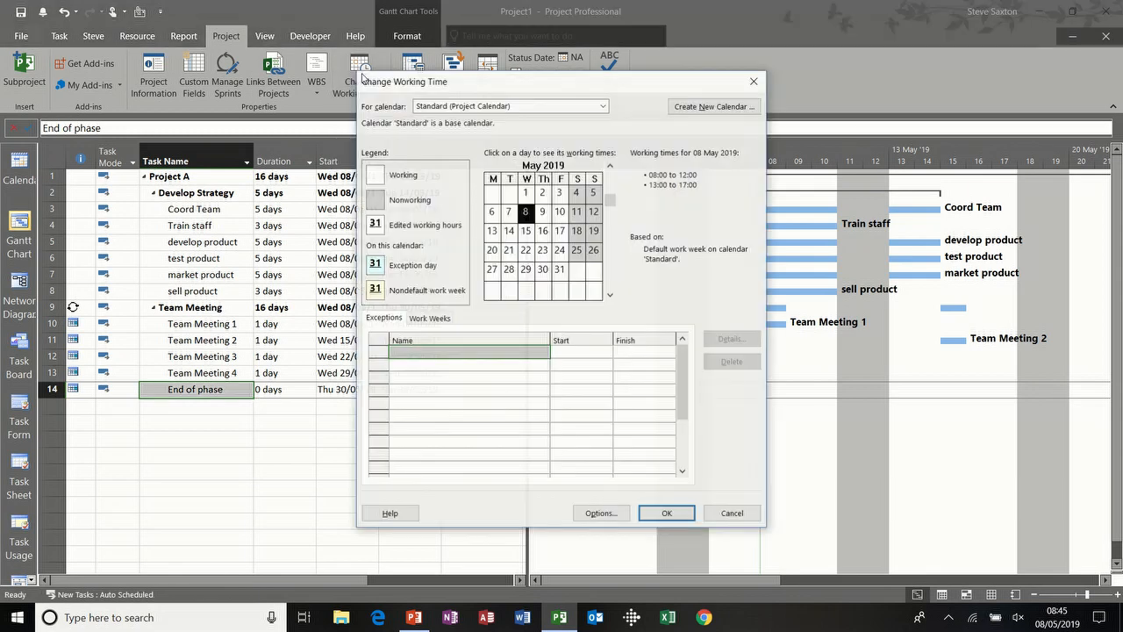
{"action": "left_click_drag", "start_coordinate": [442, 83], "coordinate": [502, 85]}
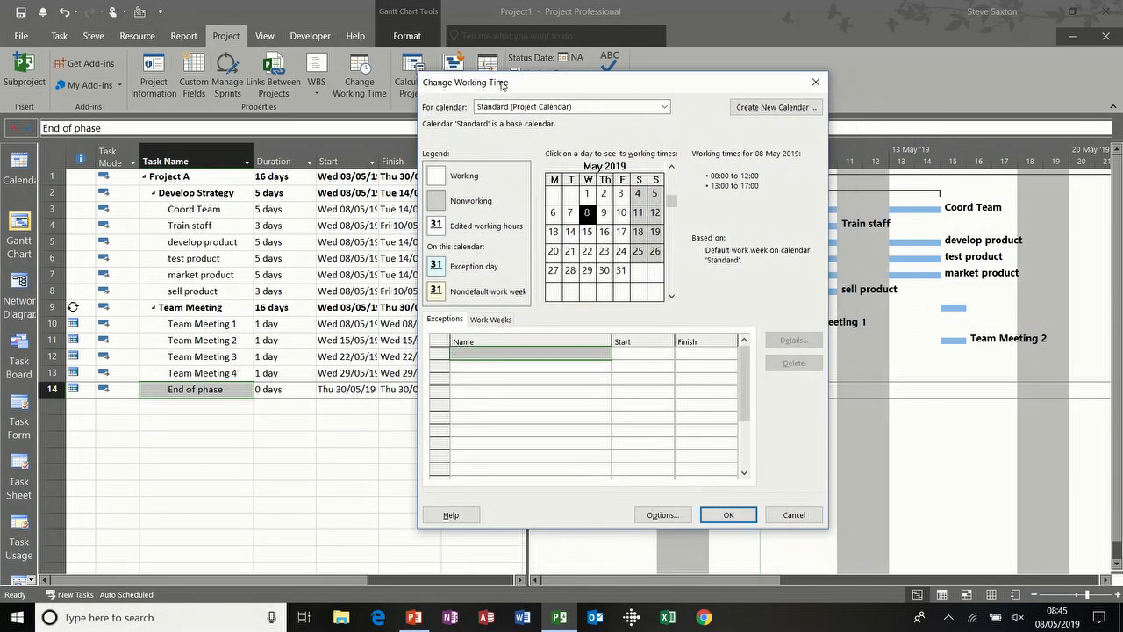
{"action": "left_click", "coordinate": [533, 353]}
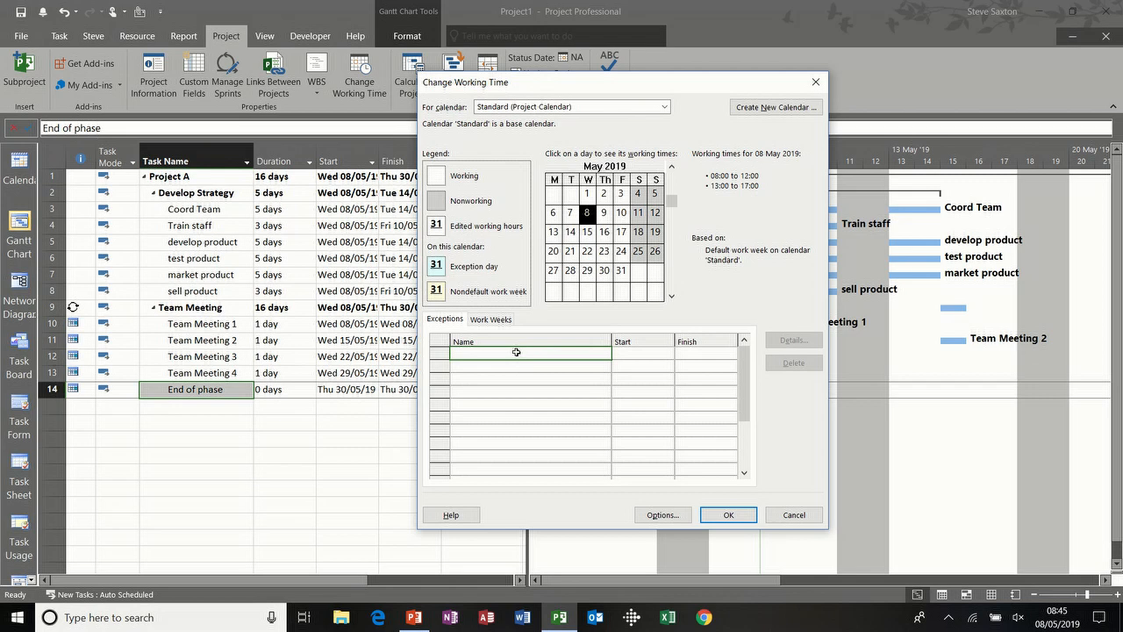
{"action": "type", "text": "Easter"}
Set the Easter exception to start on 10/05/2019 and finish on 14/05/2019.
{"action": "left_click", "coordinate": [644, 354]}
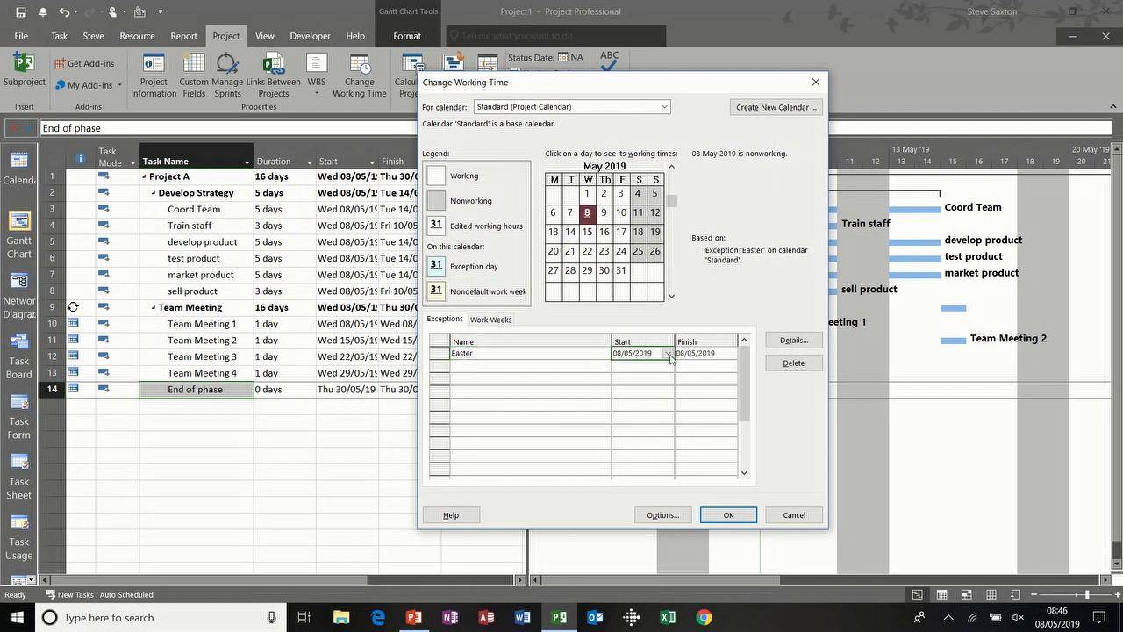
{"action": "left_click", "coordinate": [669, 353]}
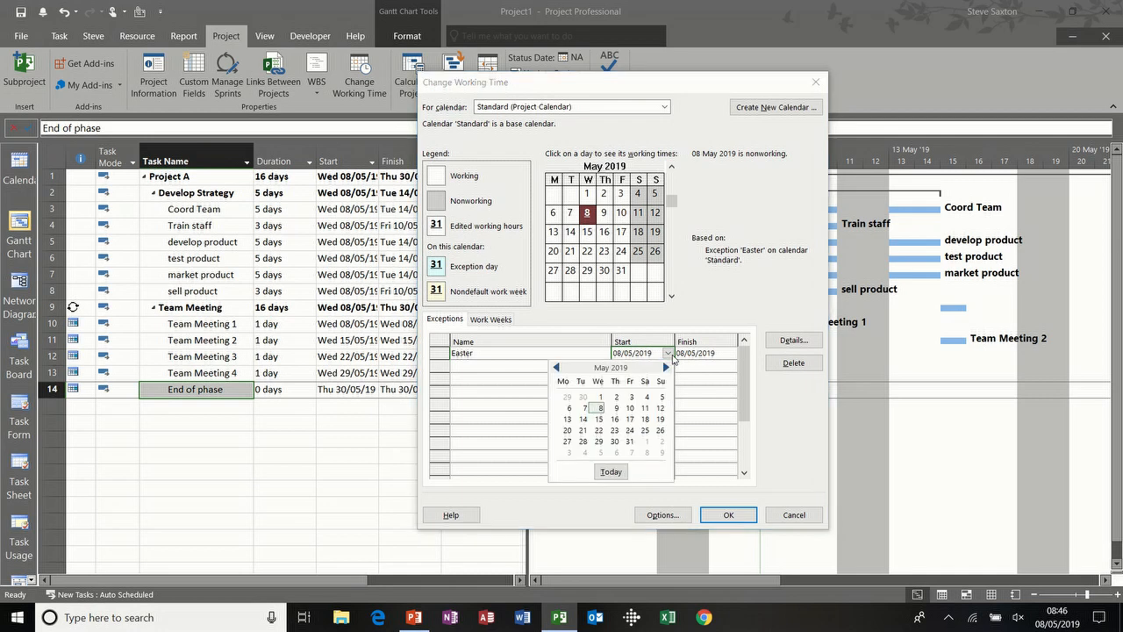
{"action": "left_click", "coordinate": [632, 409]}
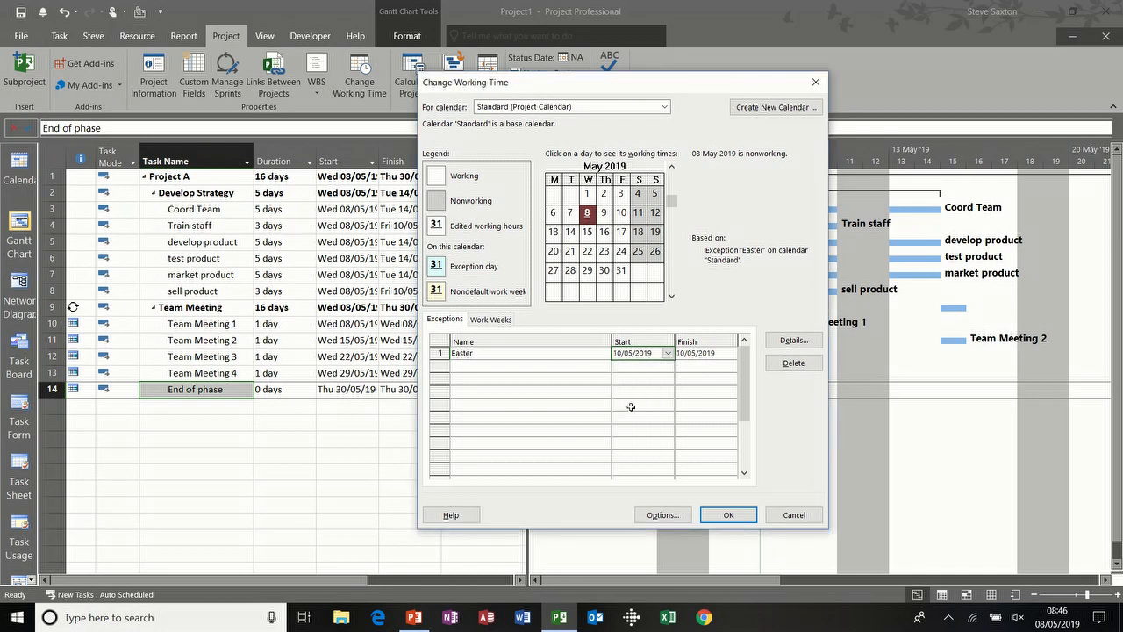
{"action": "left_click", "coordinate": [711, 352]}
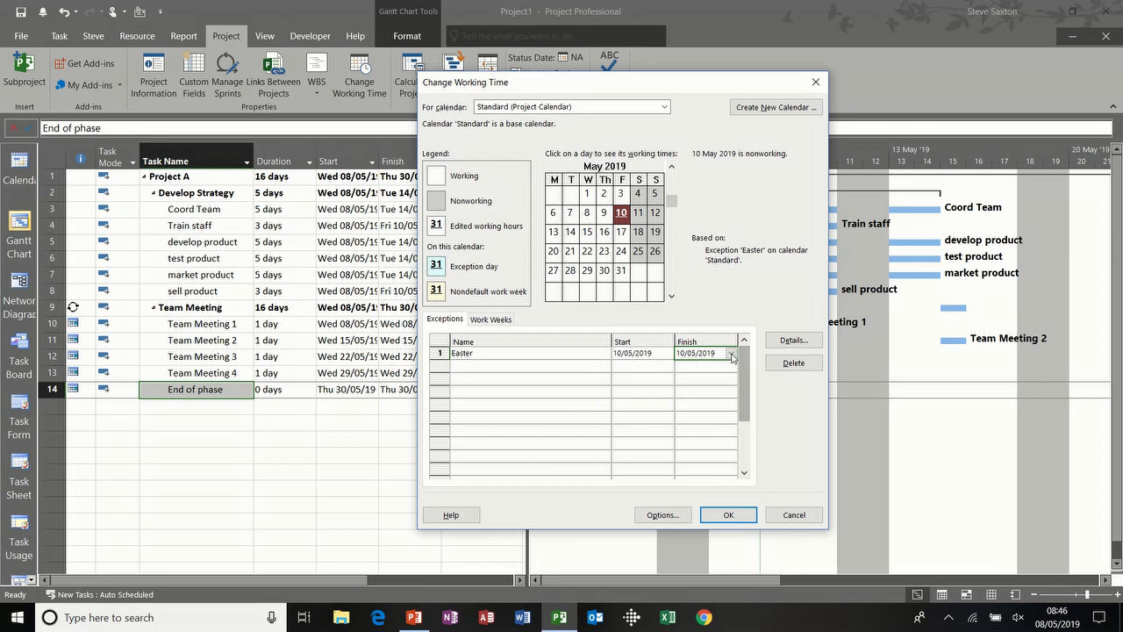
{"action": "left_click", "coordinate": [731, 353]}
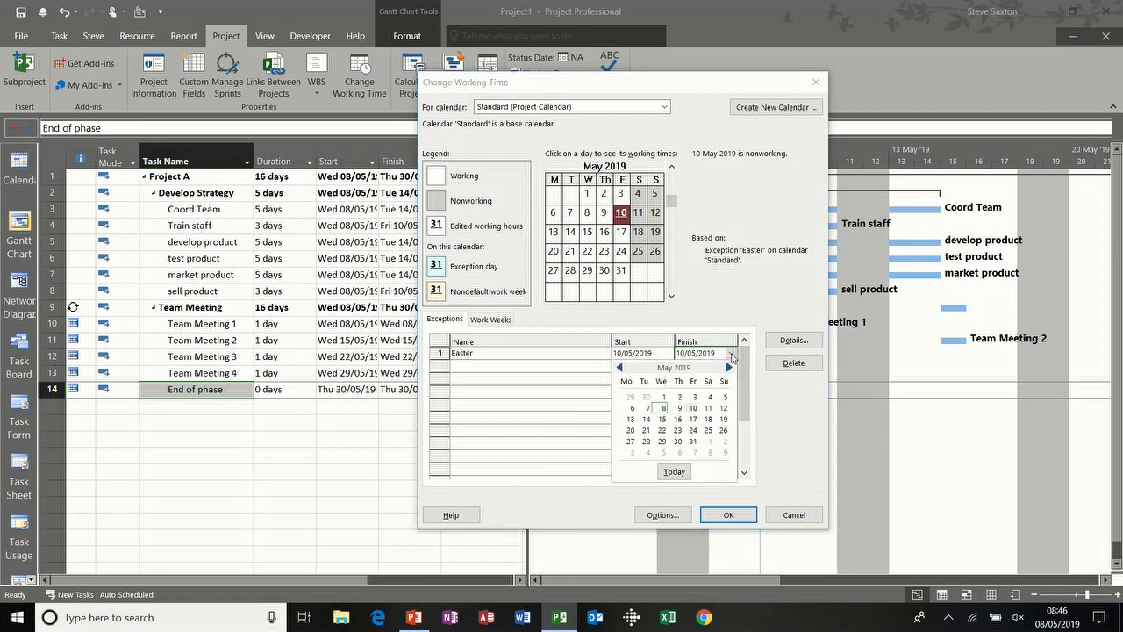
{"action": "left_click", "coordinate": [646, 419]}
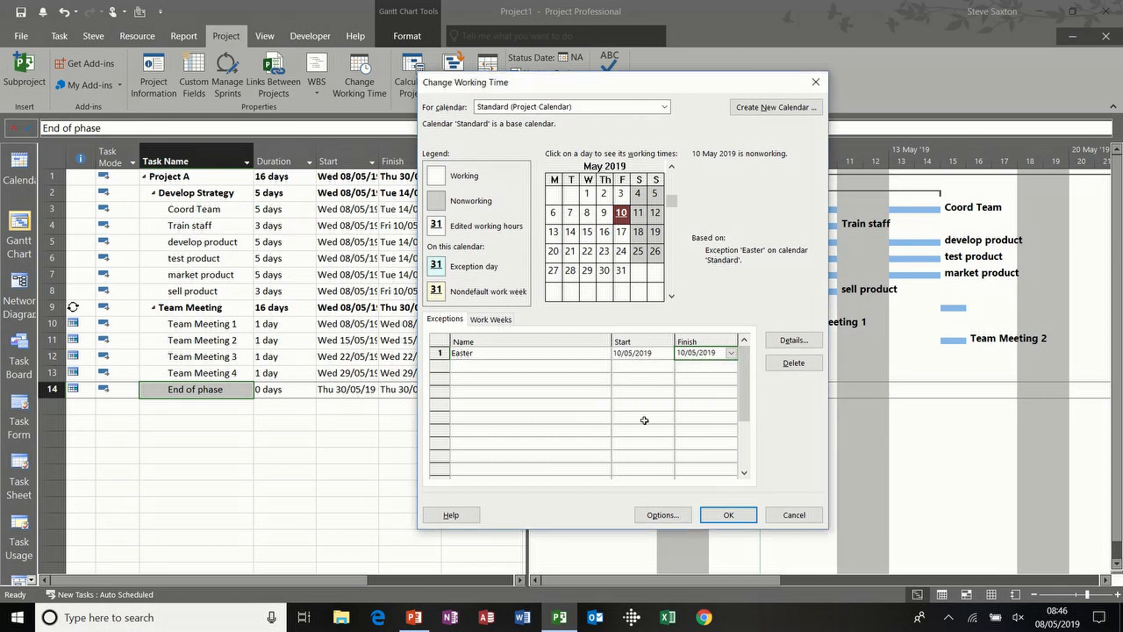
{"action": "left_click", "coordinate": [648, 366]}
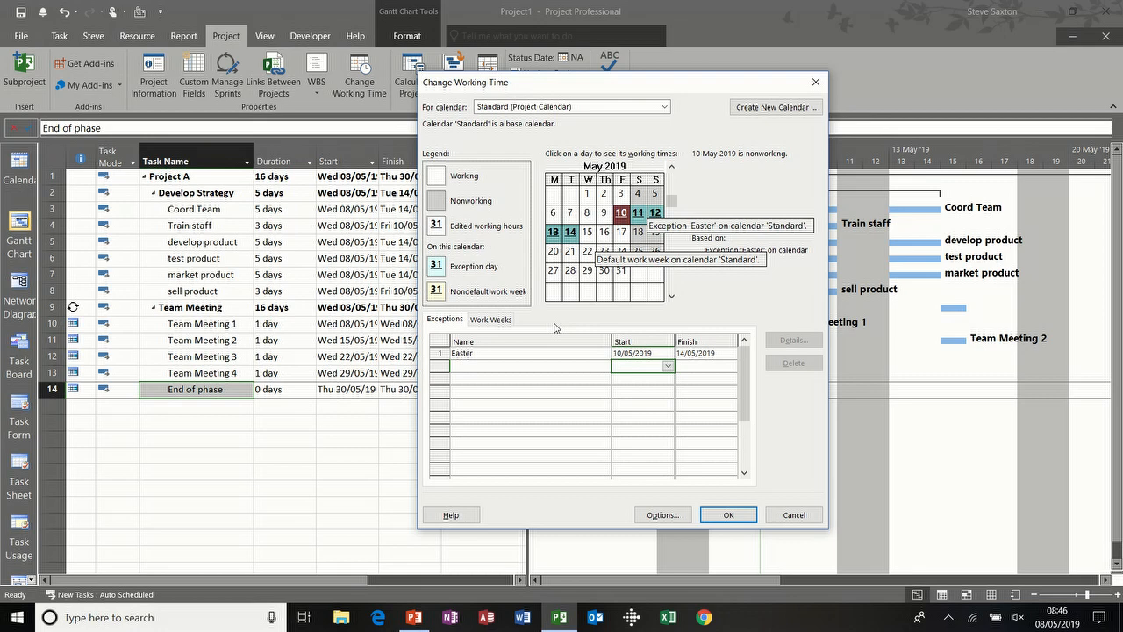
Limit Friday in the default work week to 08:00–12:00 and check the working times for 17 May and 9 May.
{"action": "left_click", "coordinate": [491, 320]}
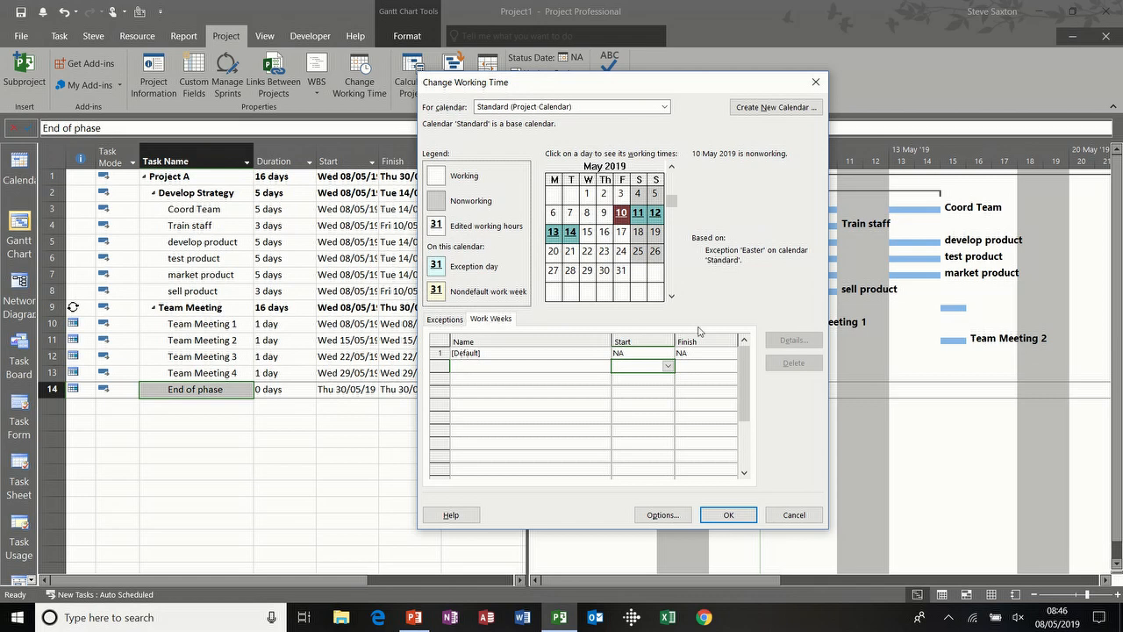
{"action": "left_click", "coordinate": [581, 353]}
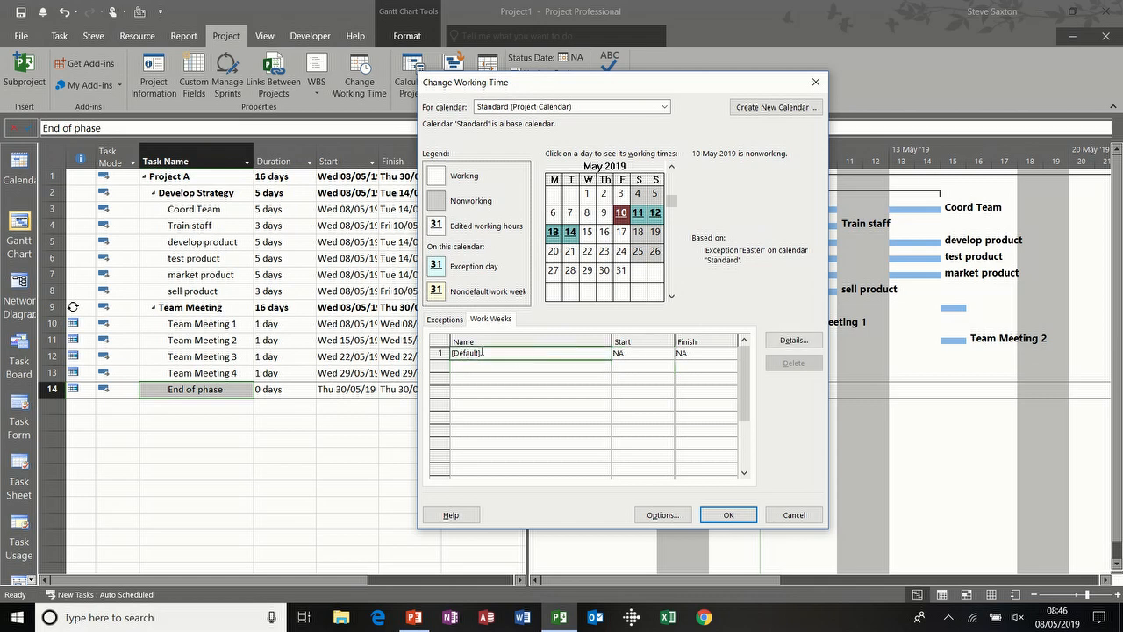
{"action": "left_click", "coordinate": [802, 346]}
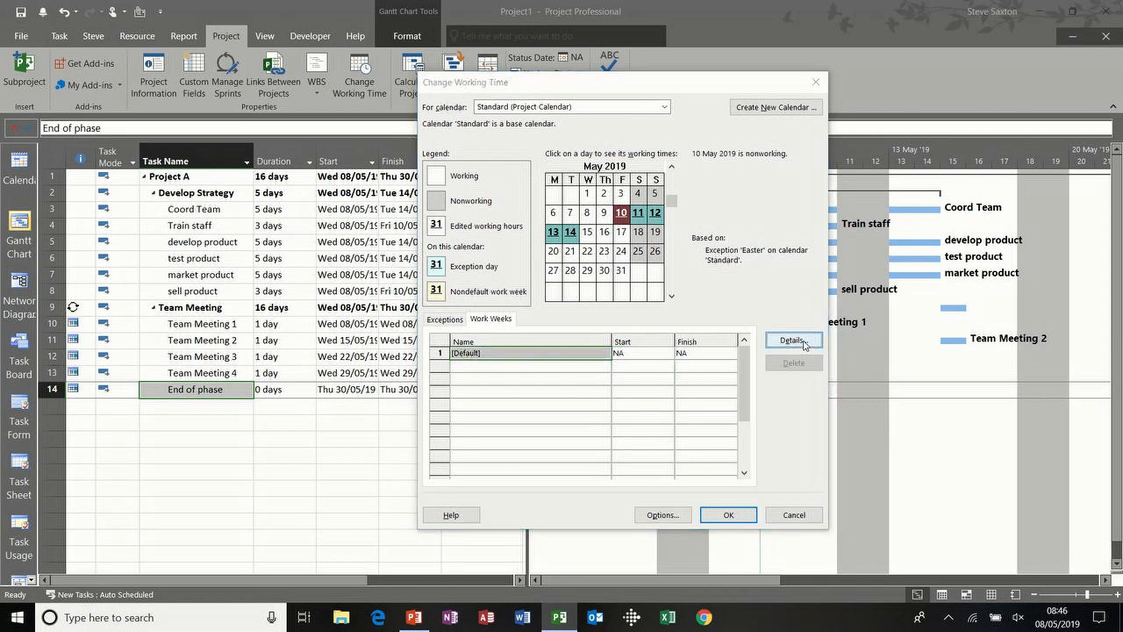
{"action": "left_click", "coordinate": [476, 304]}
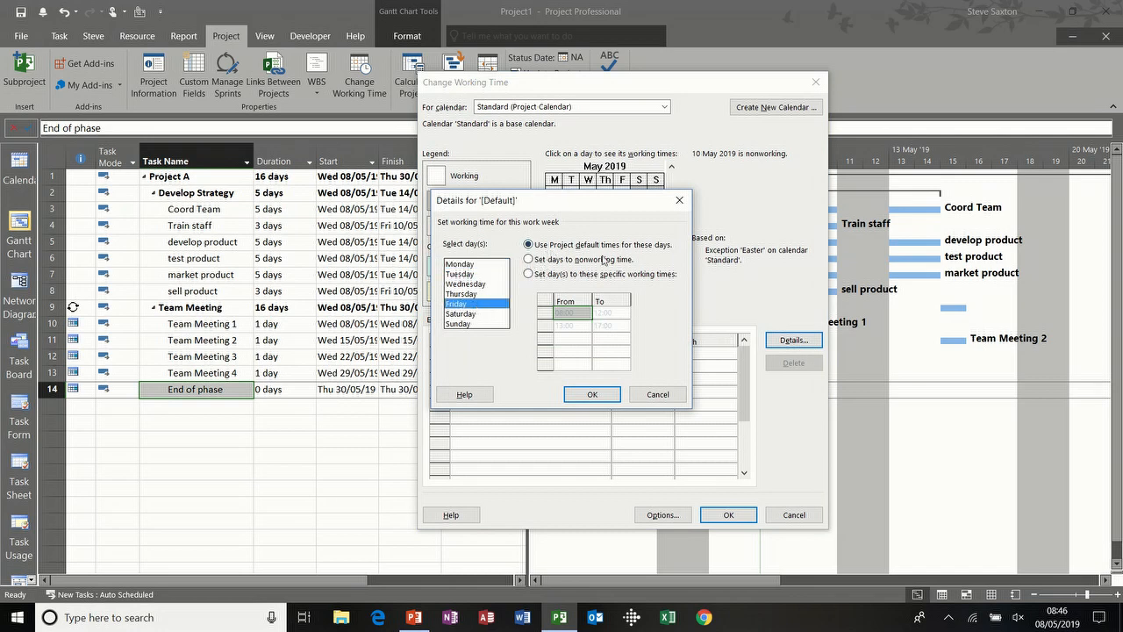
{"action": "left_click", "coordinate": [529, 274]}
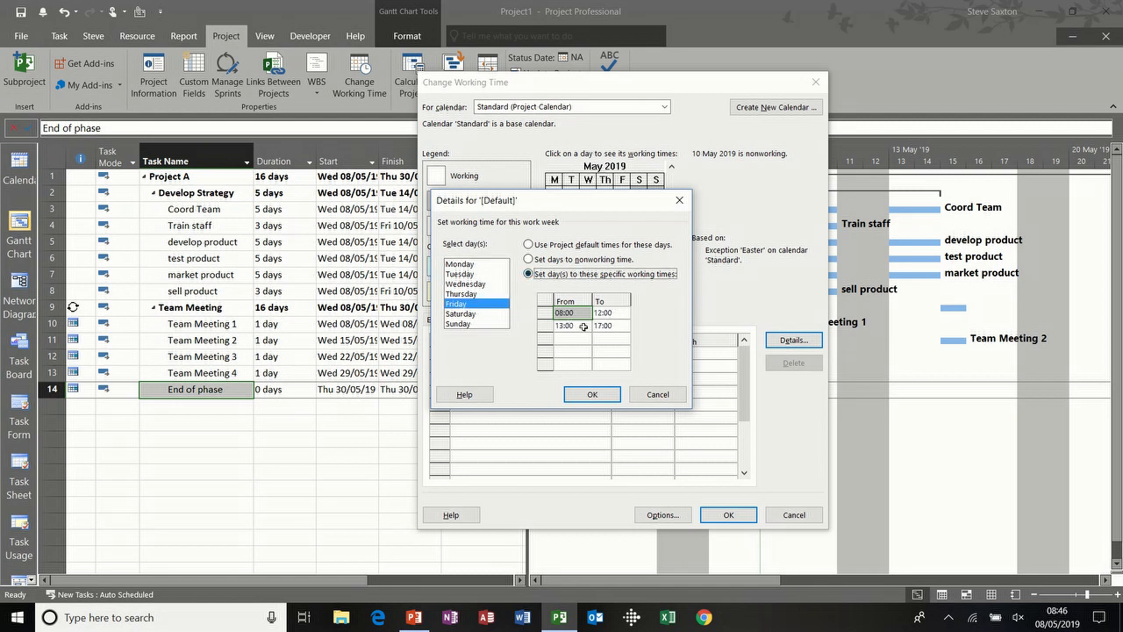
{"action": "left_click", "coordinate": [544, 324]}
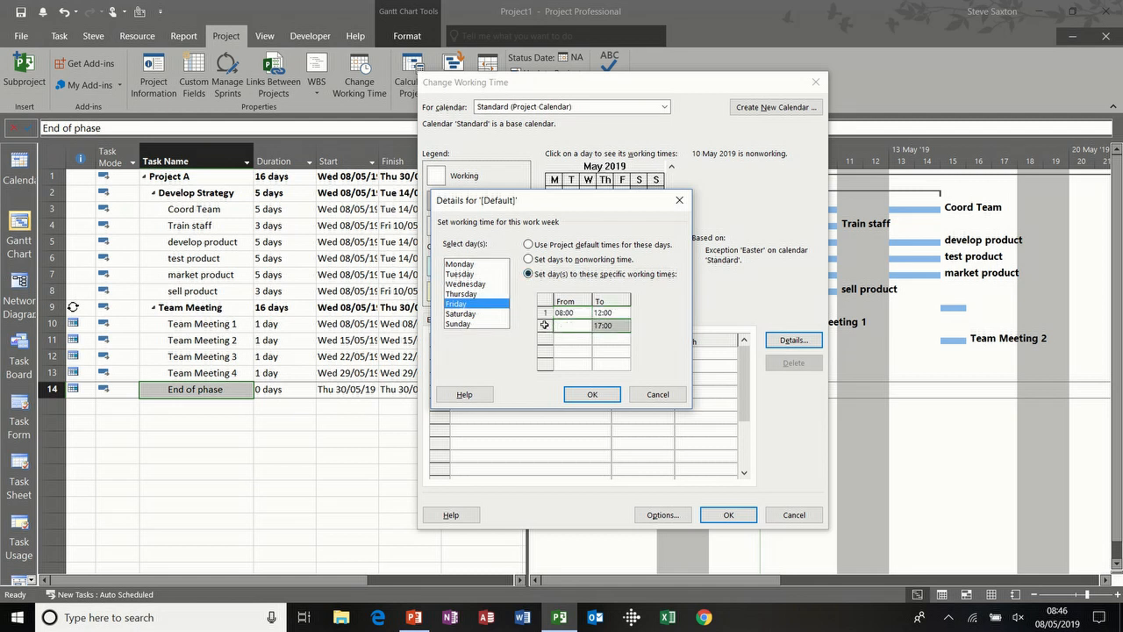
{"action": "left_click", "coordinate": [589, 394]}
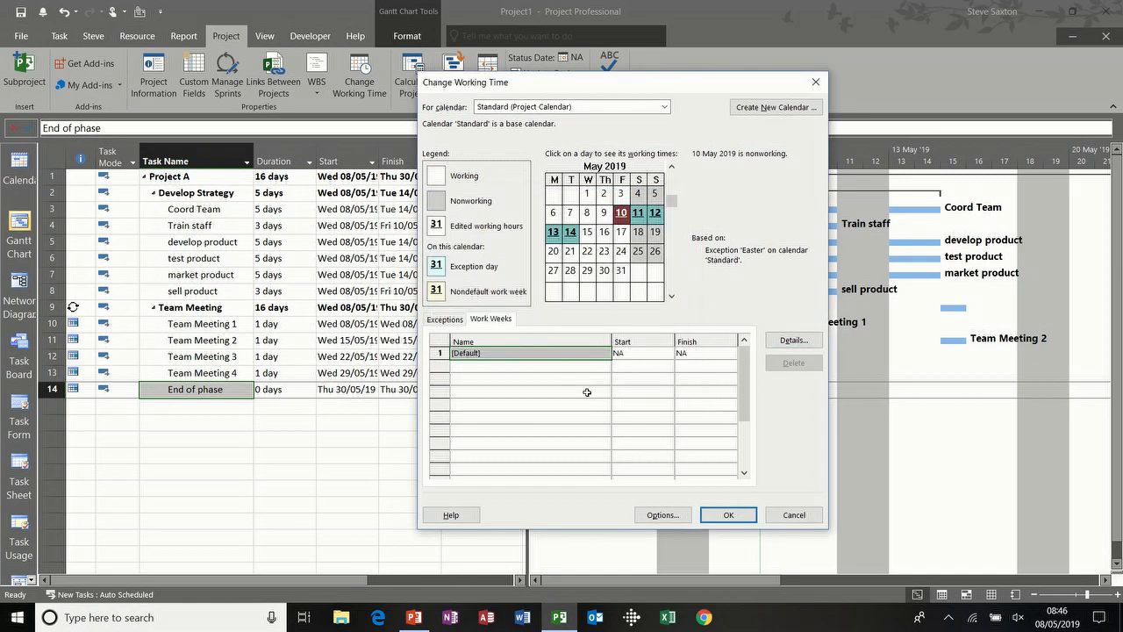
{"action": "left_click", "coordinate": [621, 233]}
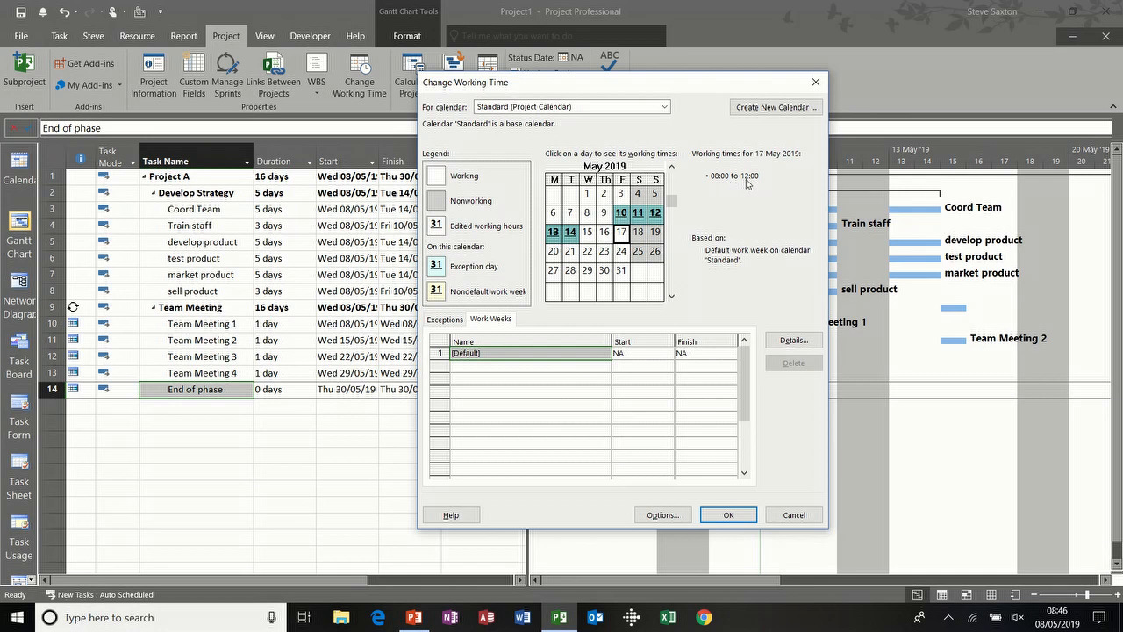
{"action": "left_click", "coordinate": [605, 214]}
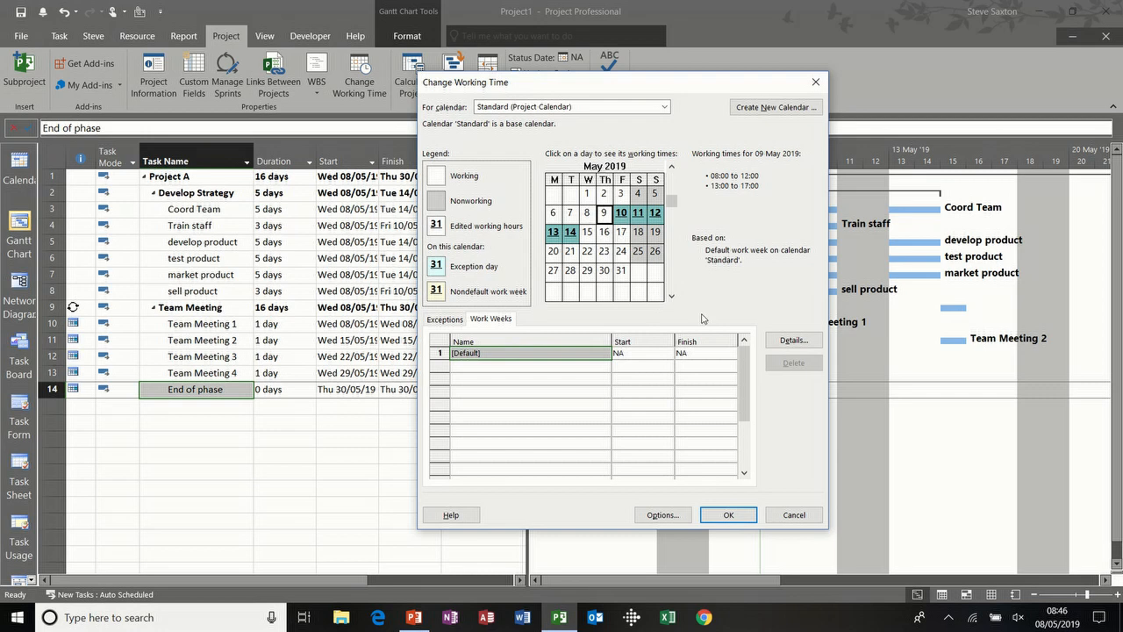
Return Friday in the default work week to the Project default times.
{"action": "left_click", "coordinate": [793, 340]}
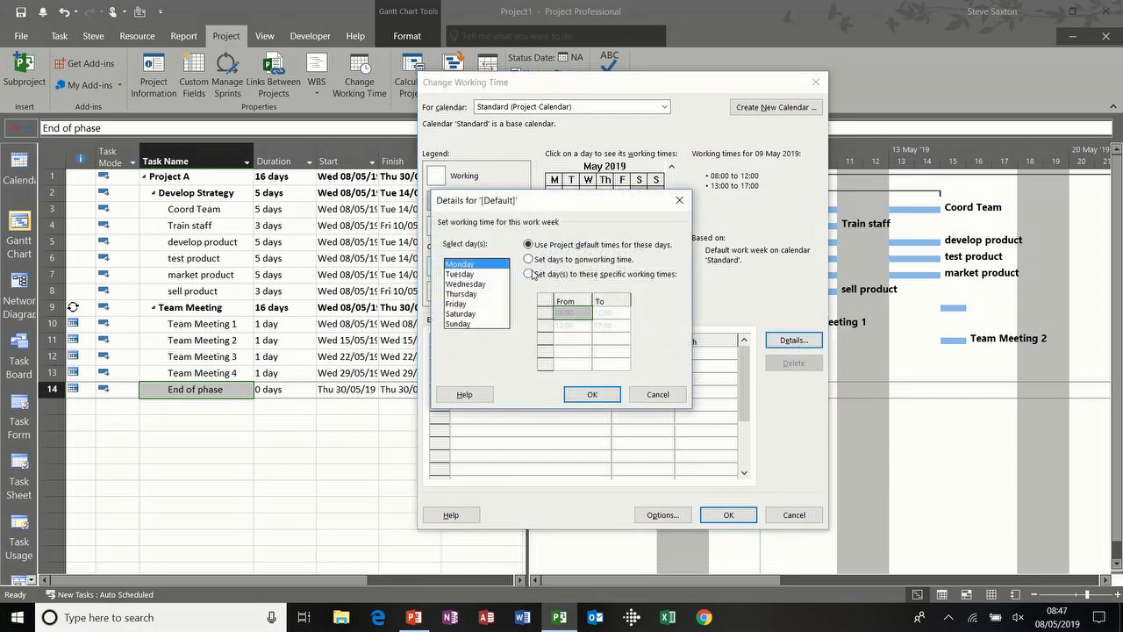
{"action": "left_click", "coordinate": [482, 302]}
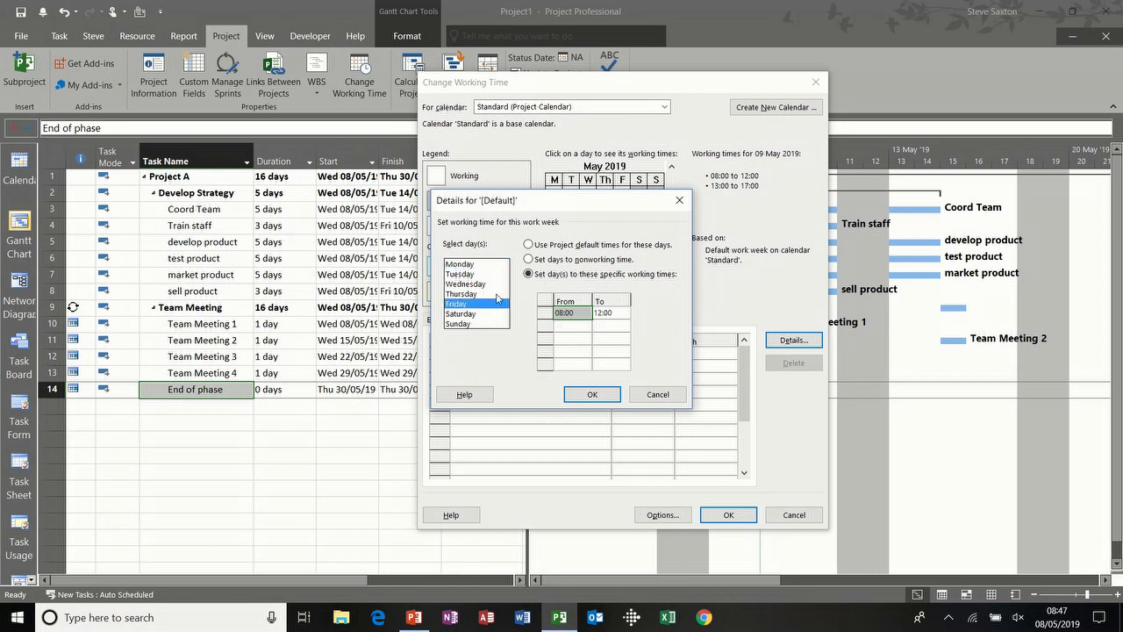
{"action": "left_click", "coordinate": [528, 244]}
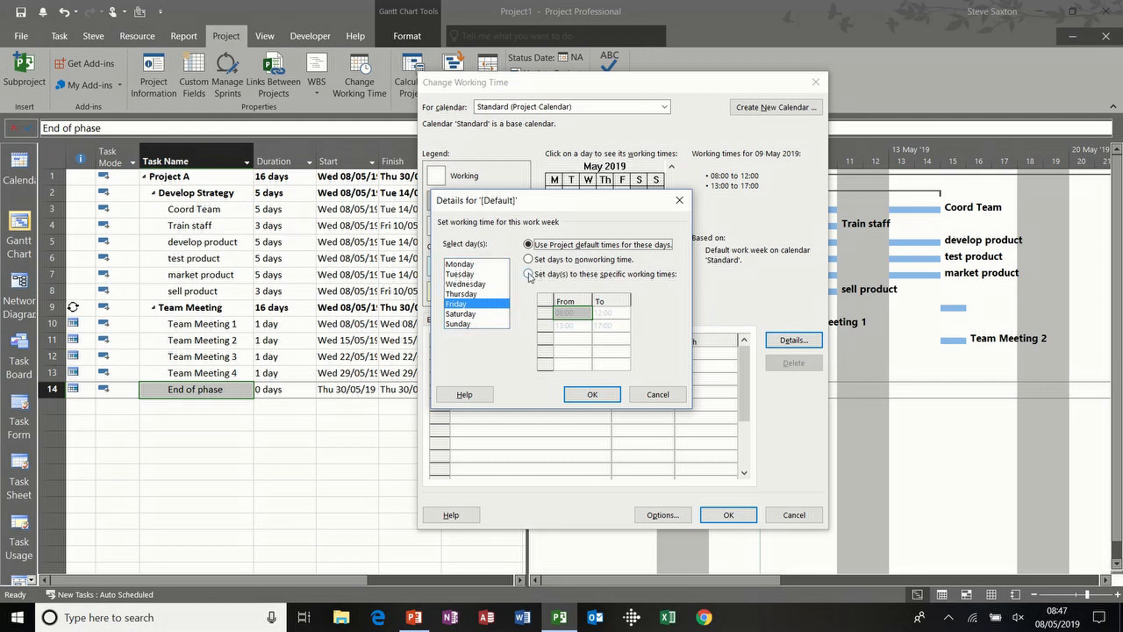
{"action": "left_click", "coordinate": [592, 395]}
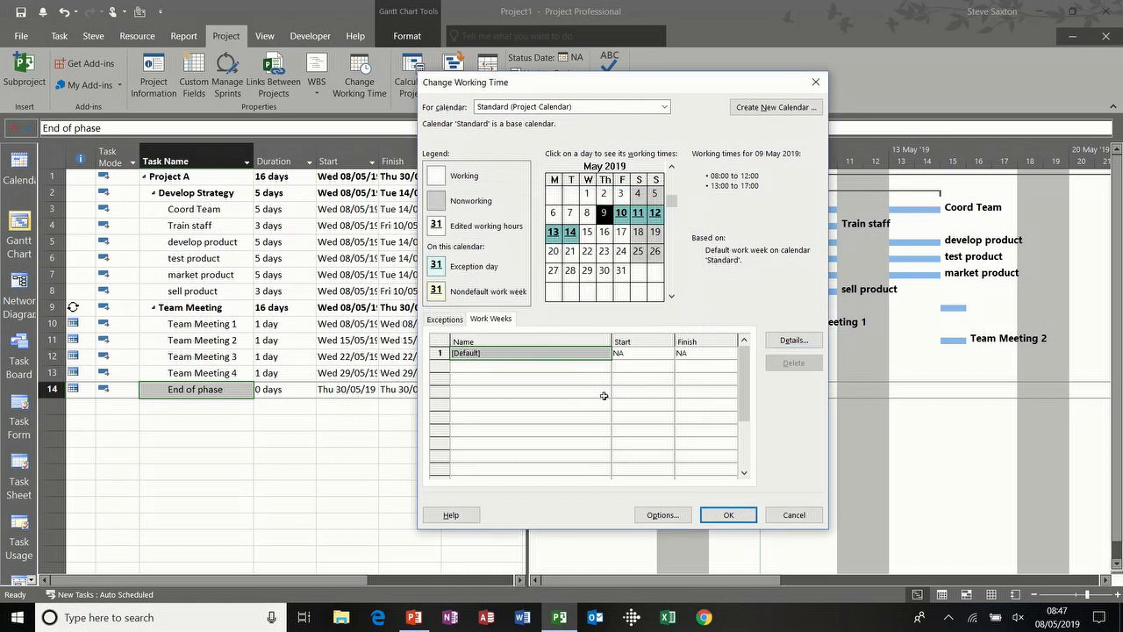
Add a work week named summer with a start date of 01/07/2019.
{"action": "left_click", "coordinate": [521, 363]}
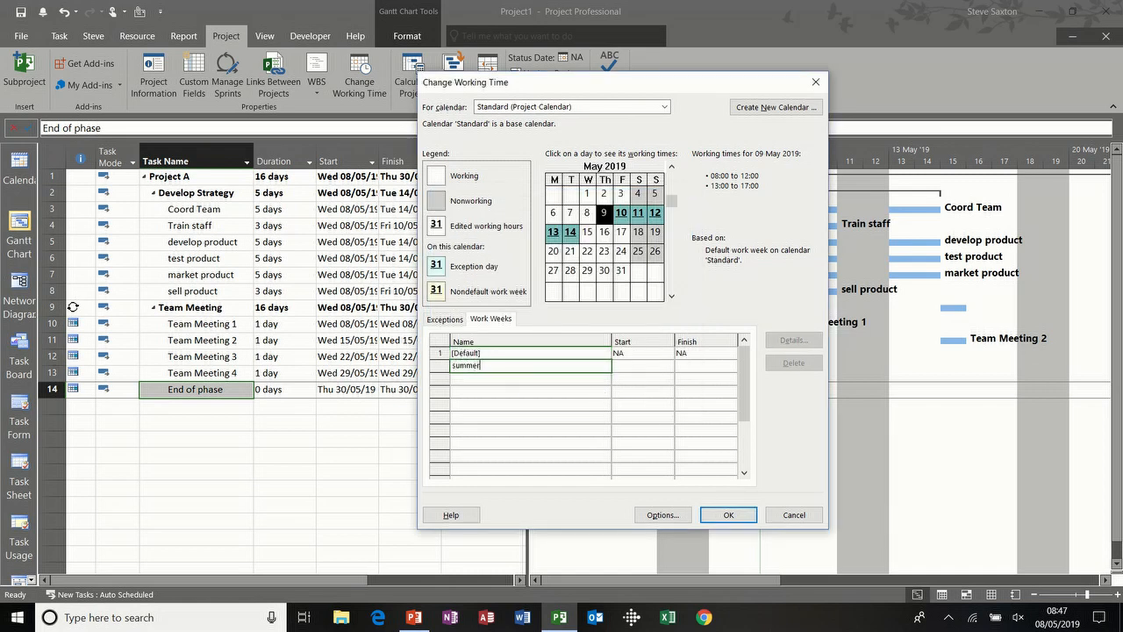
{"action": "left_click", "coordinate": [628, 366]}
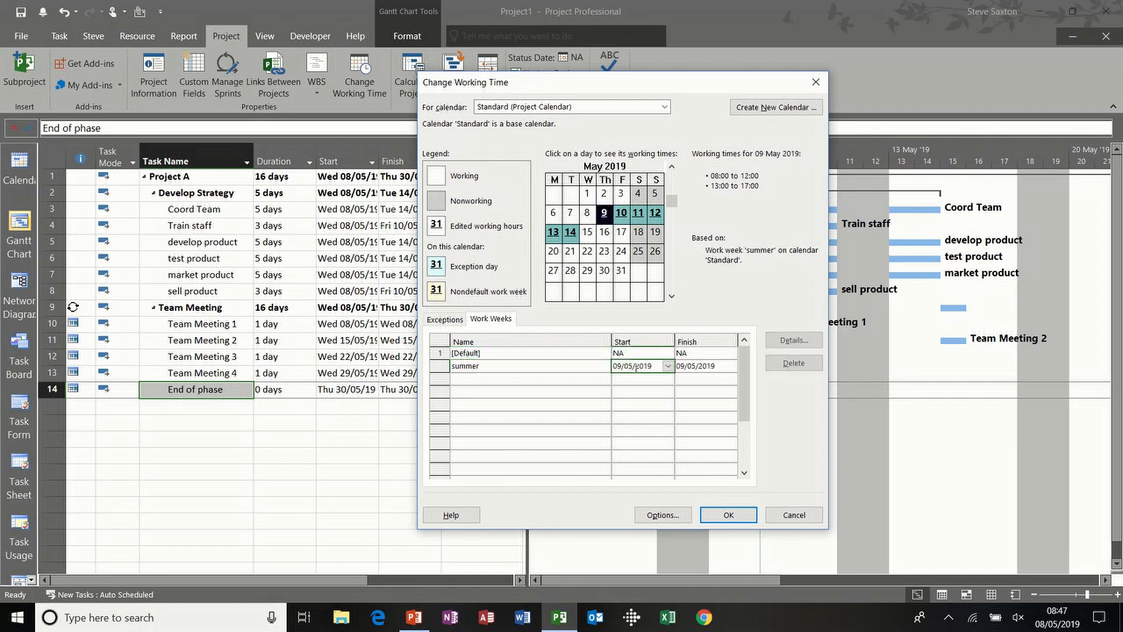
{"action": "left_click", "coordinate": [669, 366]}
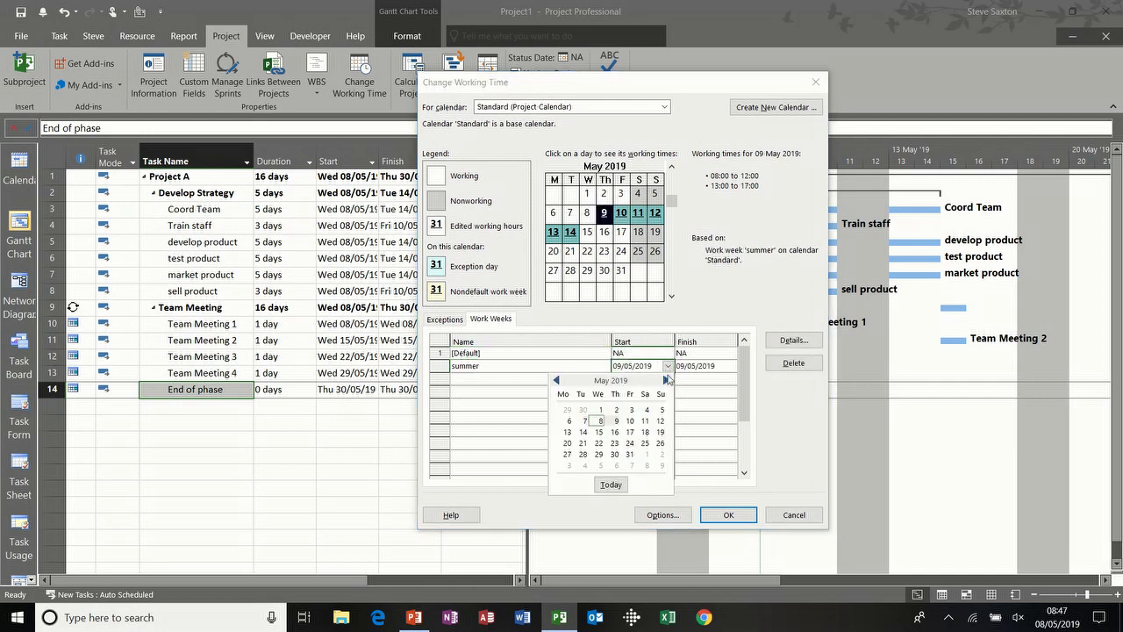
{"action": "left_click", "coordinate": [666, 381]}
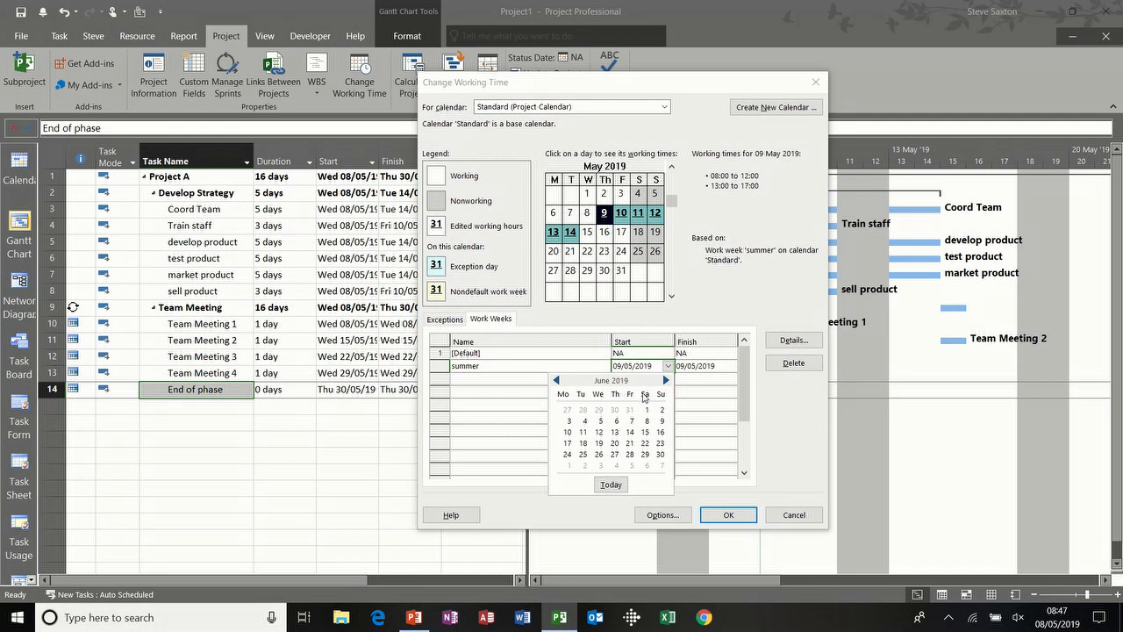
{"action": "left_click", "coordinate": [666, 380]}
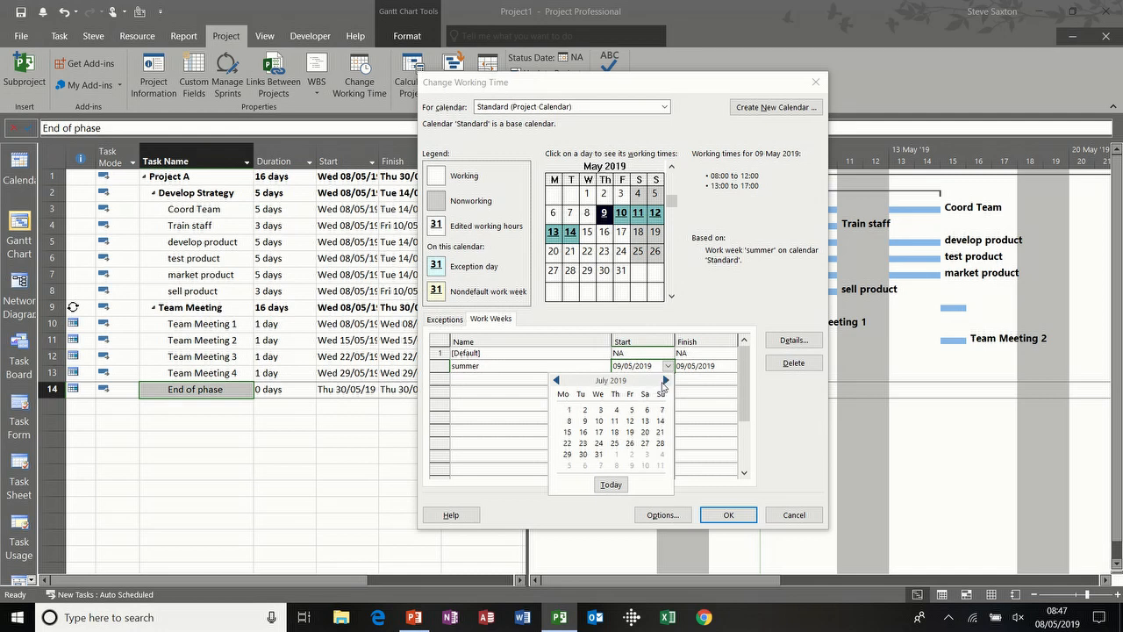
{"action": "left_click", "coordinate": [569, 409]}
Set the finish date of the summer work week to 02/09/2019.
{"action": "left_click", "coordinate": [704, 369]}
{"action": "left_click", "coordinate": [730, 366]}
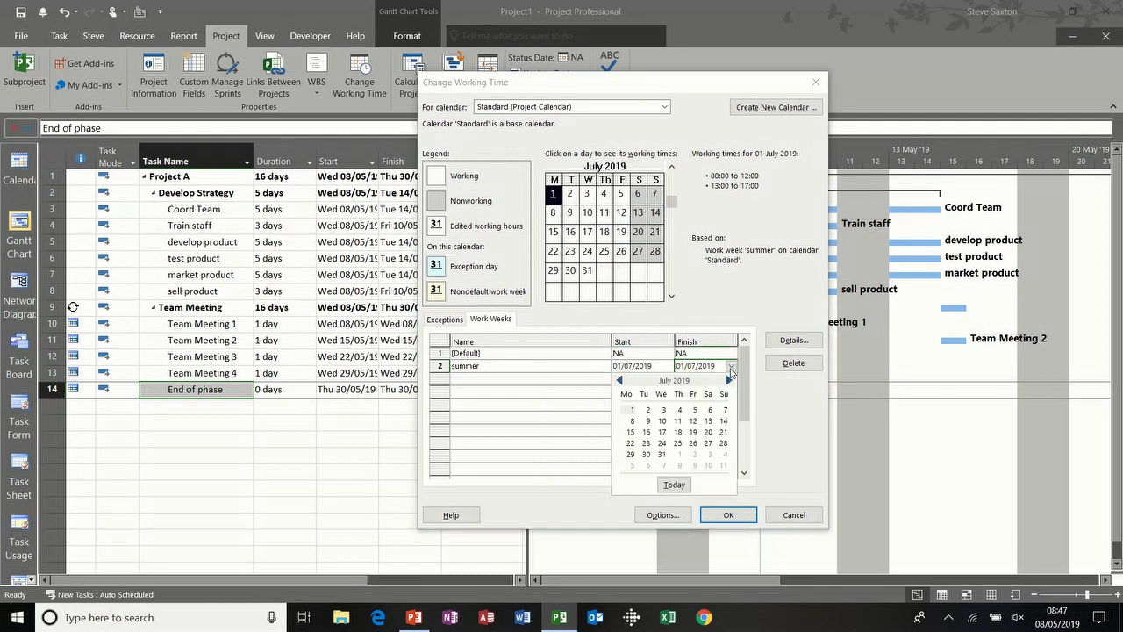
{"action": "left_click", "coordinate": [729, 380]}
{"action": "left_click", "coordinate": [730, 380]}
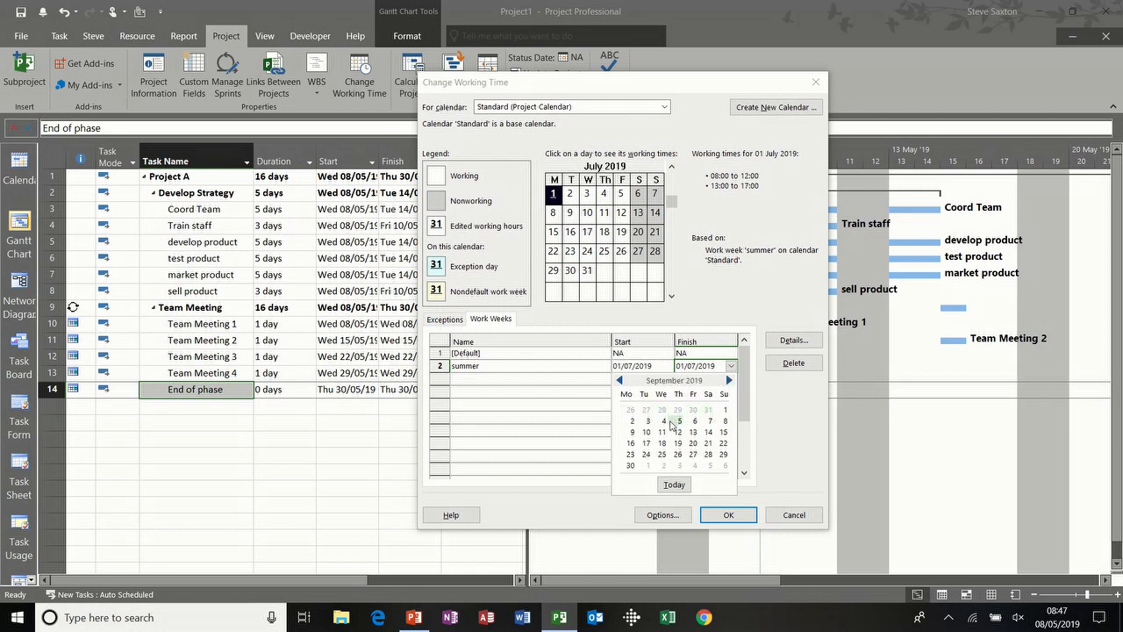
{"action": "left_click", "coordinate": [632, 422]}
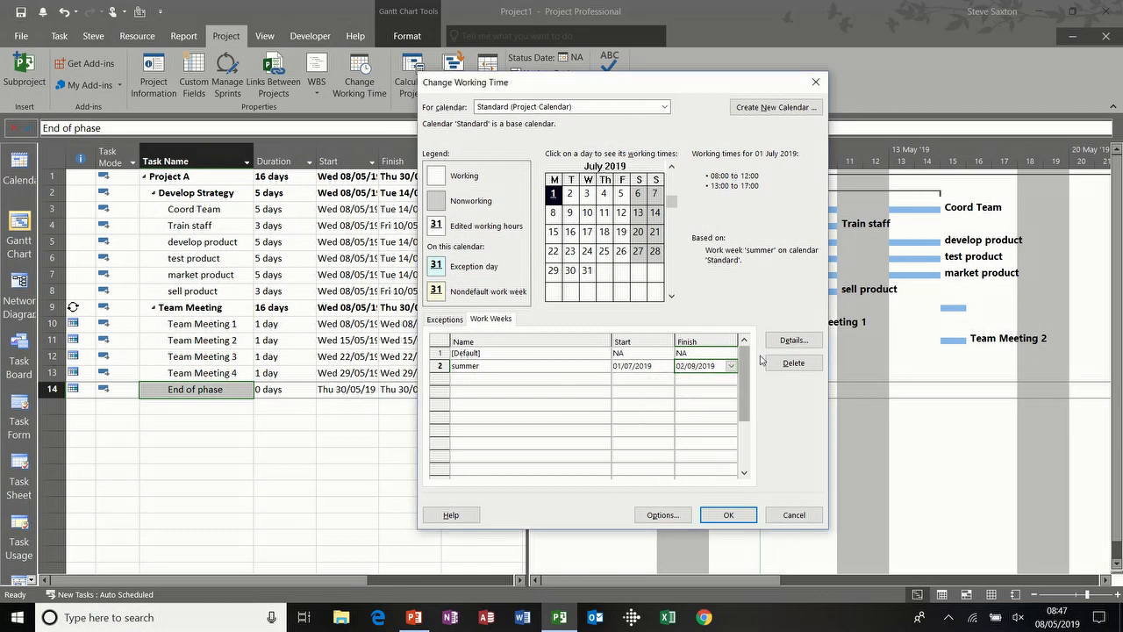
Set Monday to Friday in the summer work week to a single working period of 08:00–13:00.
{"action": "left_click", "coordinate": [794, 343]}
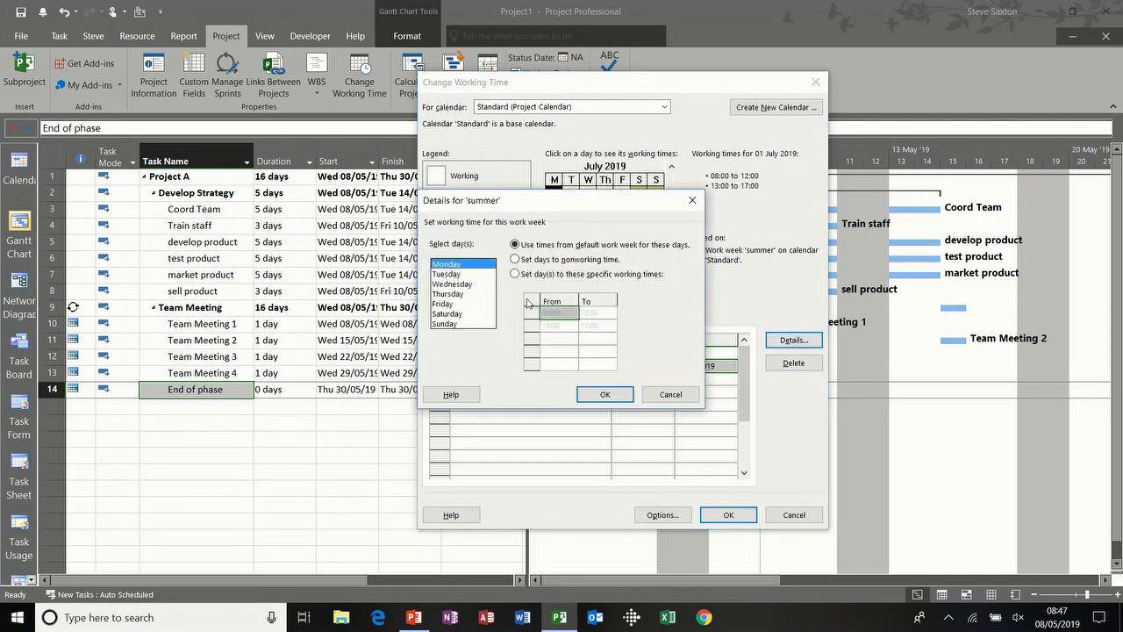
{"action": "left_click_drag", "start_coordinate": [472, 270], "coordinate": [471, 303]}
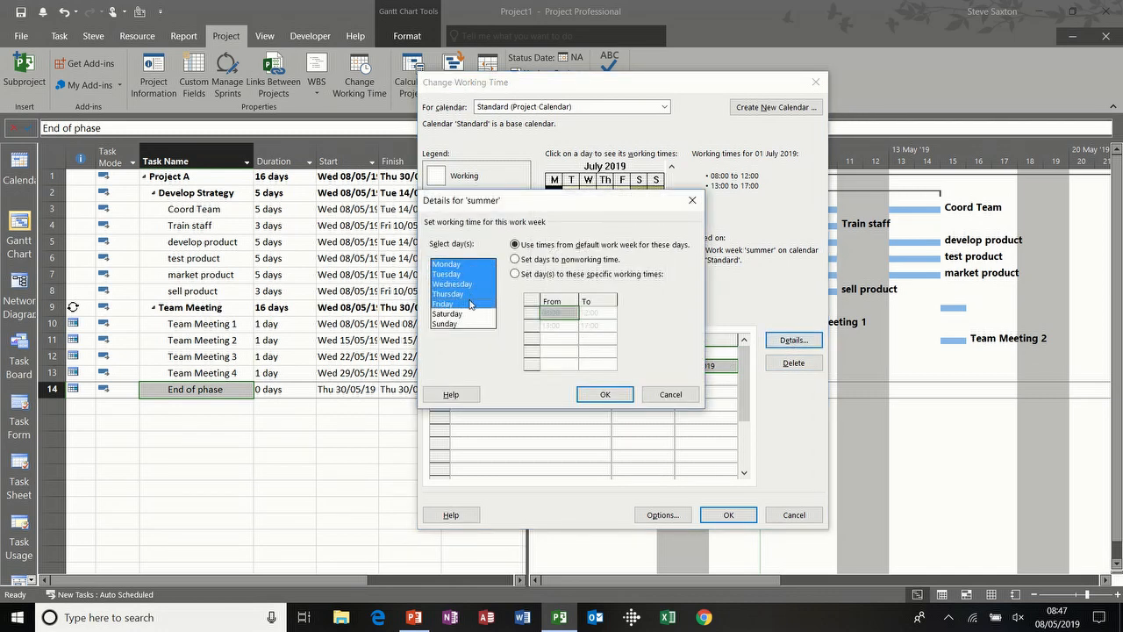
{"action": "left_click", "coordinate": [516, 274]}
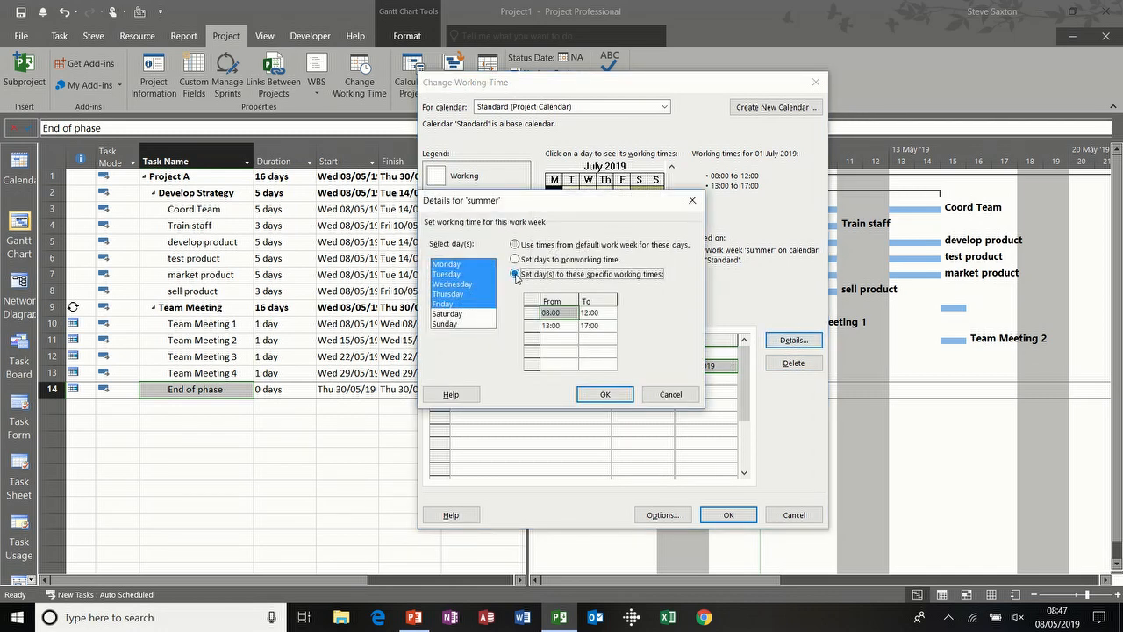
{"action": "left_click", "coordinate": [529, 326]}
{"action": "key", "text": "Delete"}
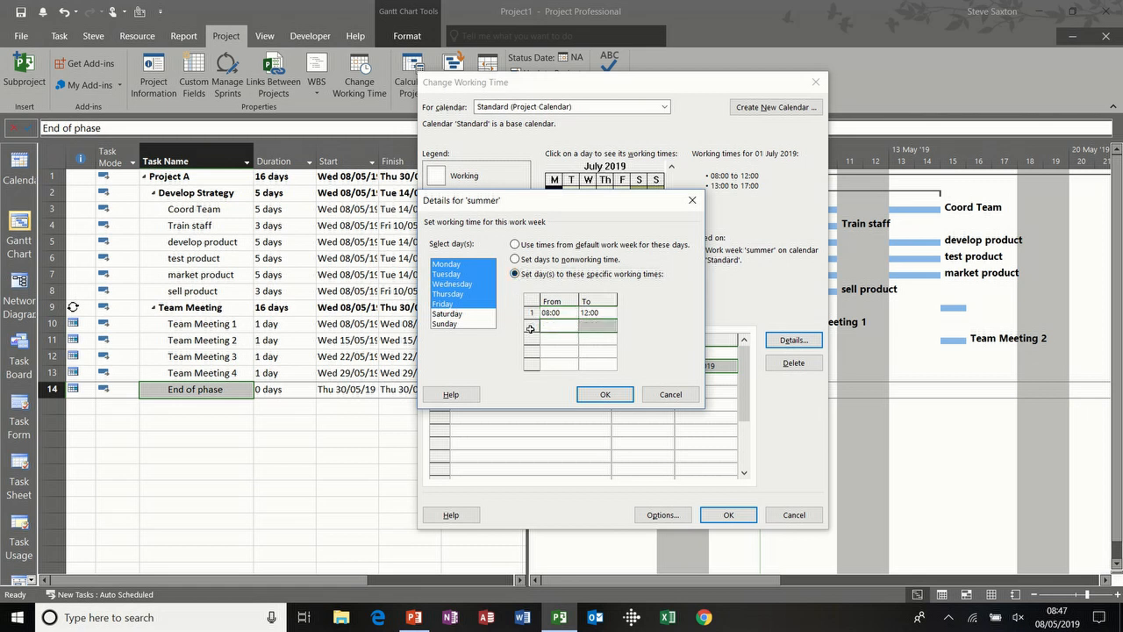
{"action": "left_click", "coordinate": [588, 312]}
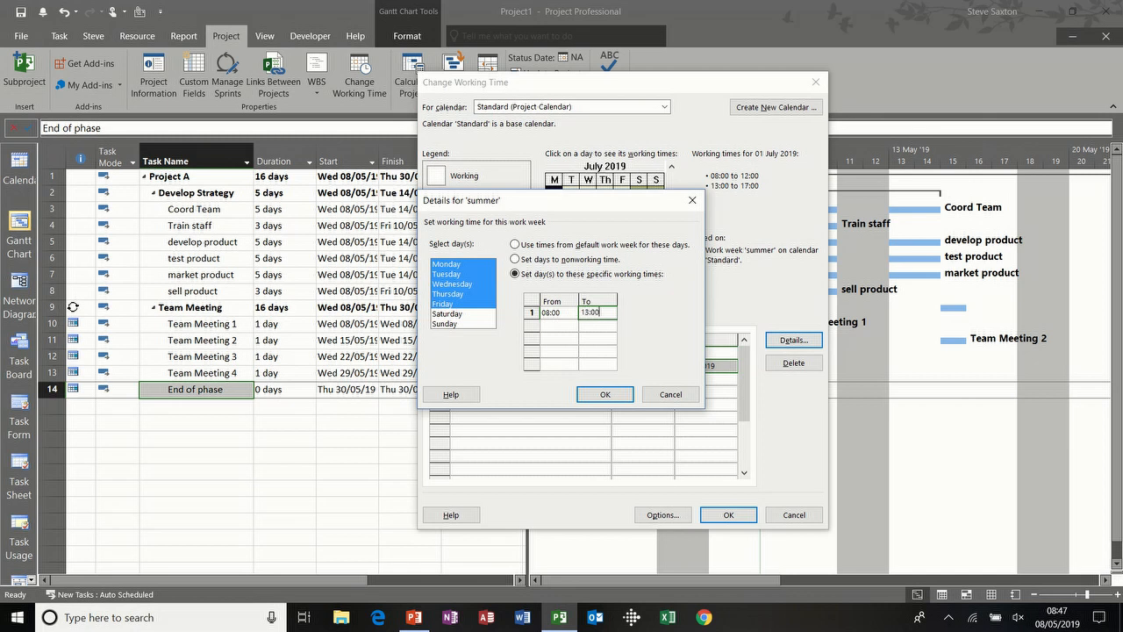
{"action": "left_click", "coordinate": [602, 394]}
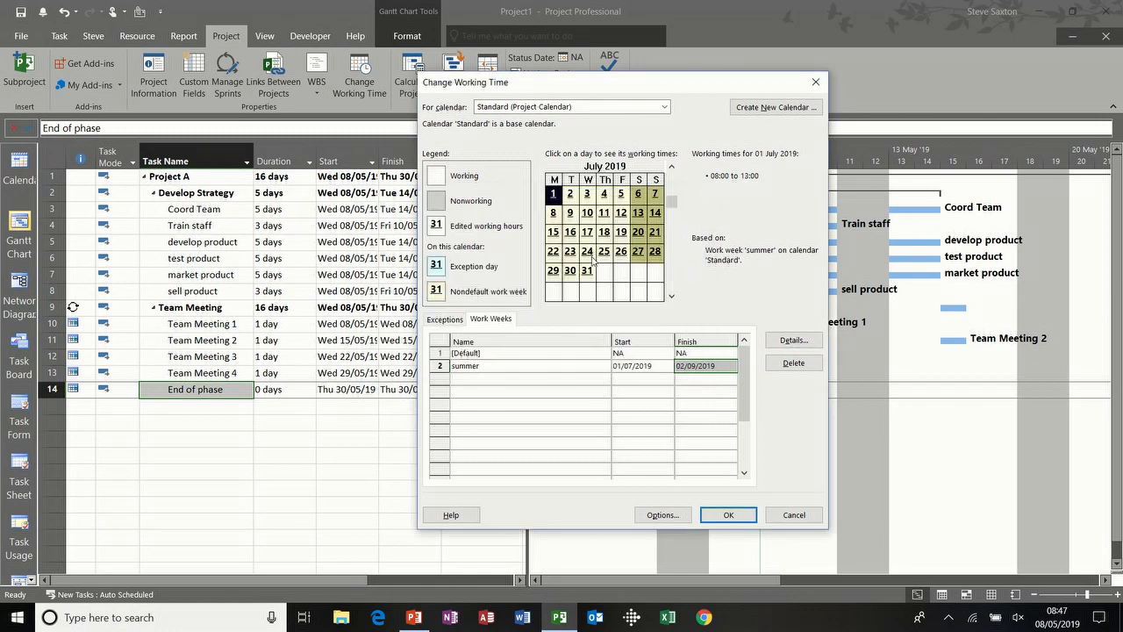
Check the working times for 11 July, 13 June and 17 July, and save the calendar changes.
{"action": "left_click", "coordinate": [601, 218]}
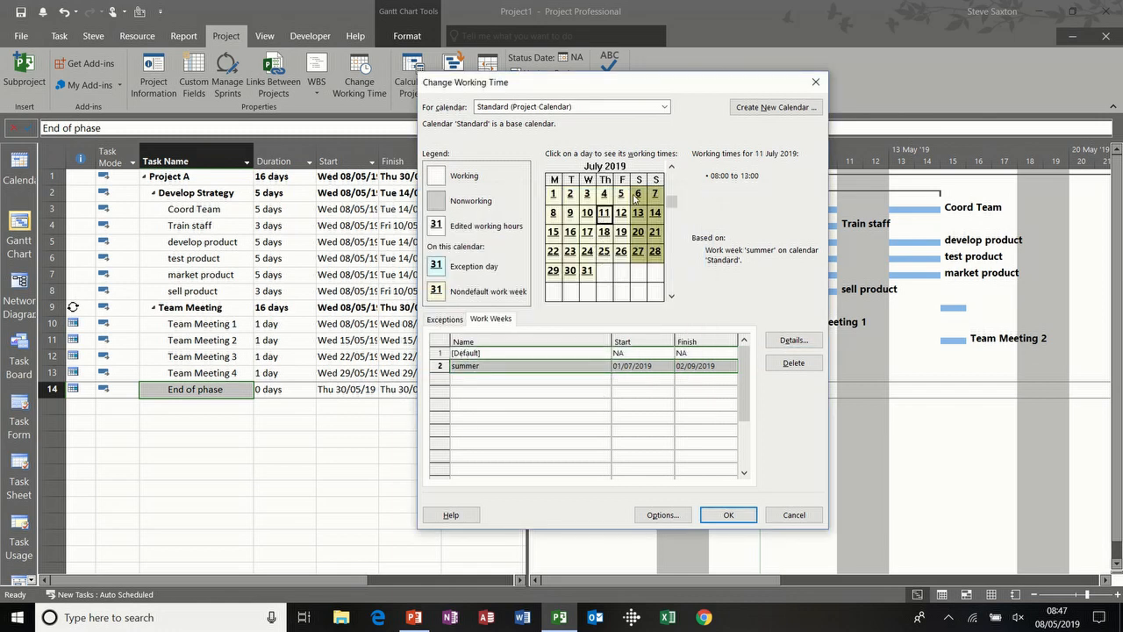
{"action": "left_click", "coordinate": [671, 166]}
{"action": "left_click", "coordinate": [604, 233]}
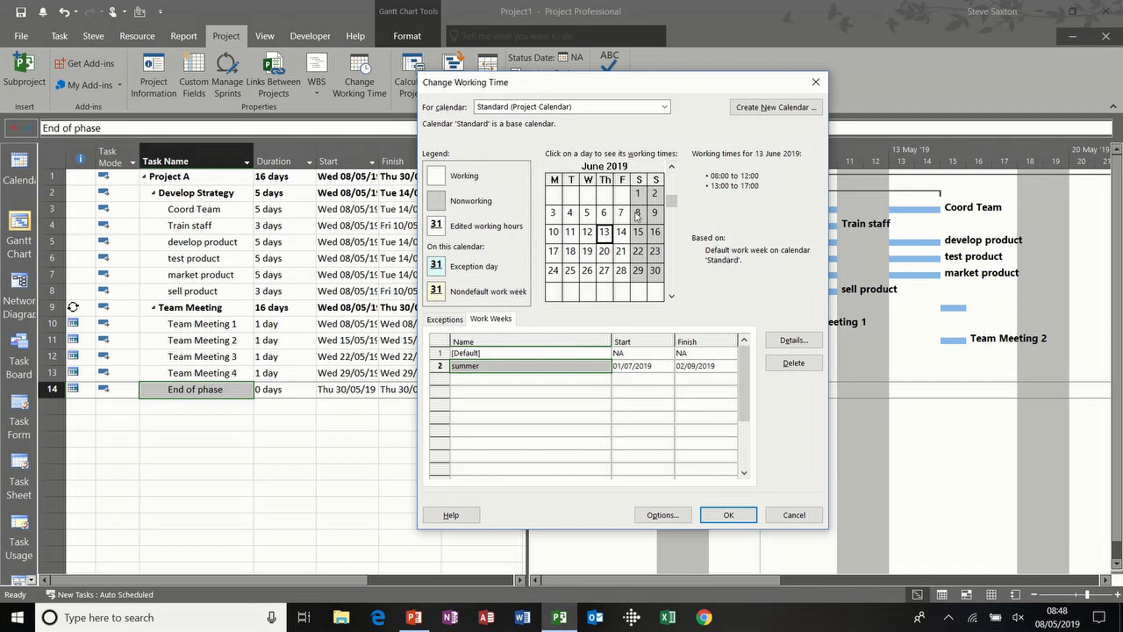
{"action": "left_click", "coordinate": [671, 296]}
{"action": "left_click", "coordinate": [587, 232]}
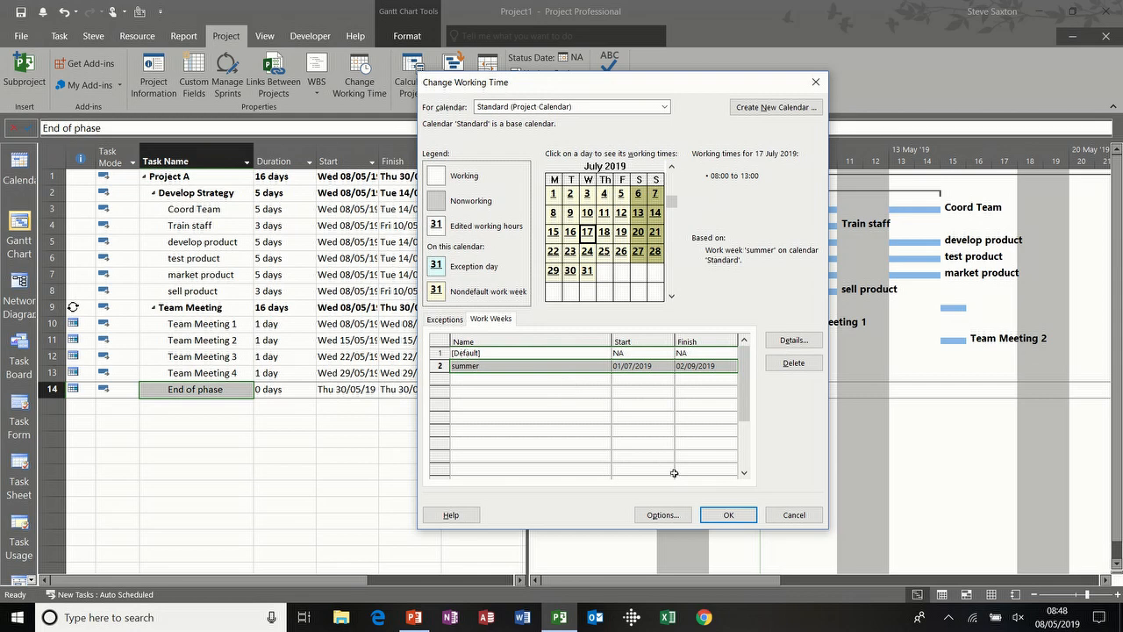
{"action": "left_click", "coordinate": [732, 518]}
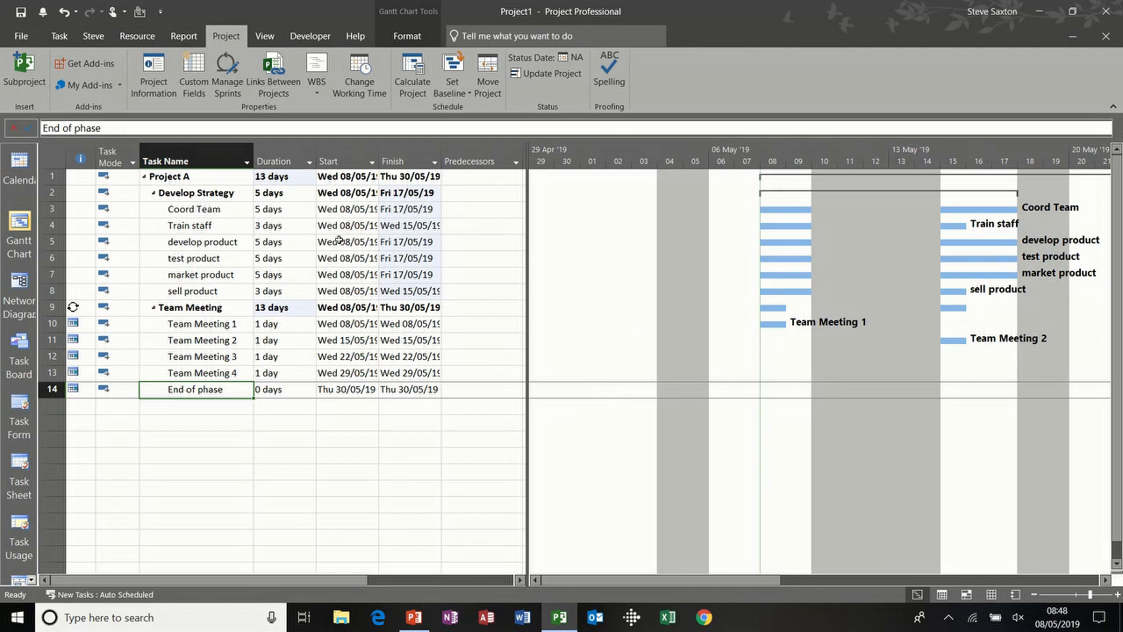
Highlight the active tasks in the task list, and switch the highlighting to the critical tasks.
{"action": "left_click", "coordinate": [60, 36]}
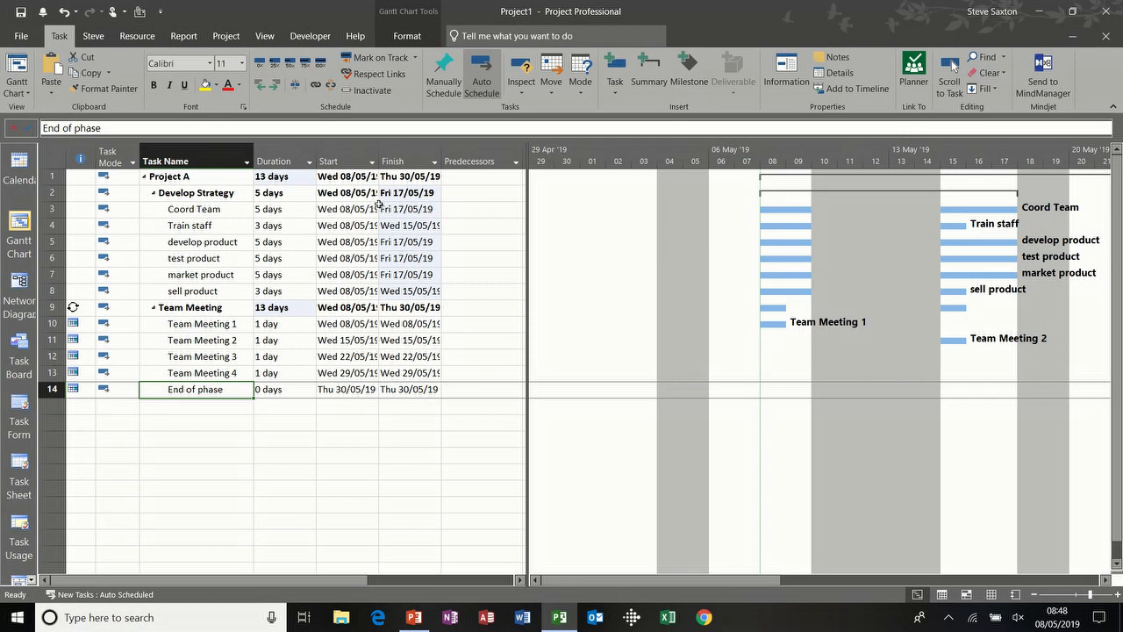
{"action": "left_click", "coordinate": [264, 36]}
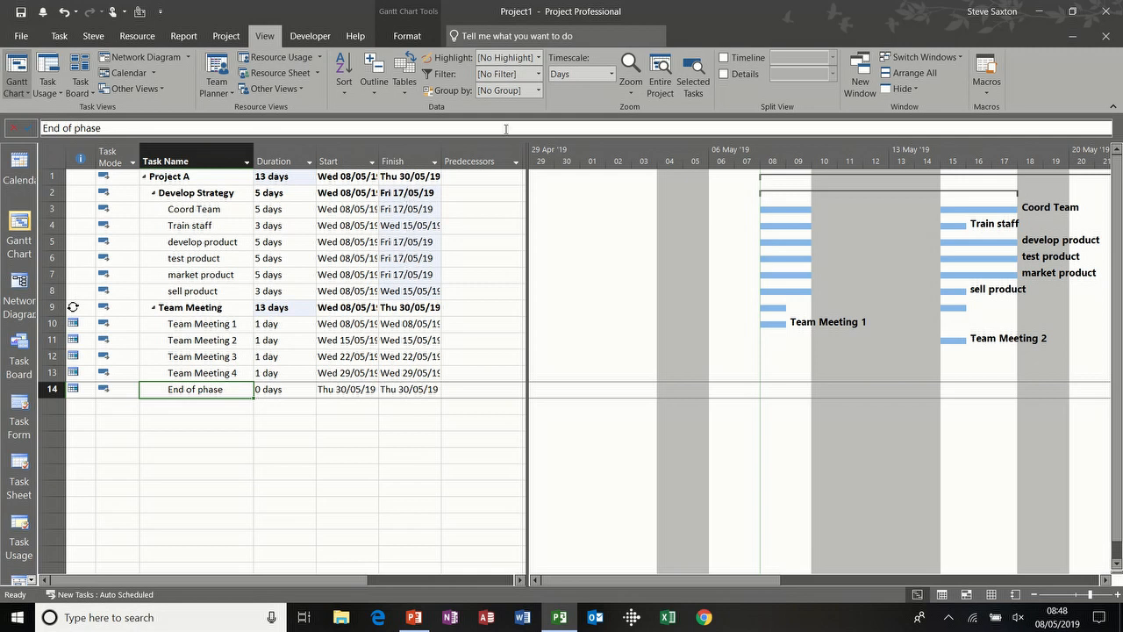
{"action": "left_click", "coordinate": [538, 57]}
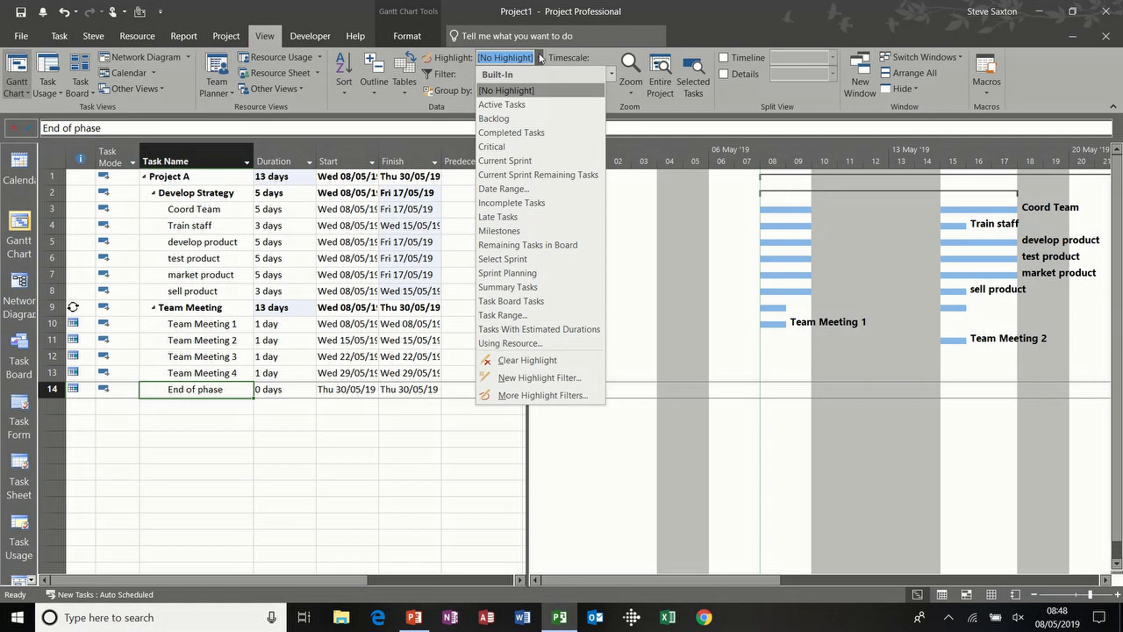
{"action": "left_click", "coordinate": [536, 105]}
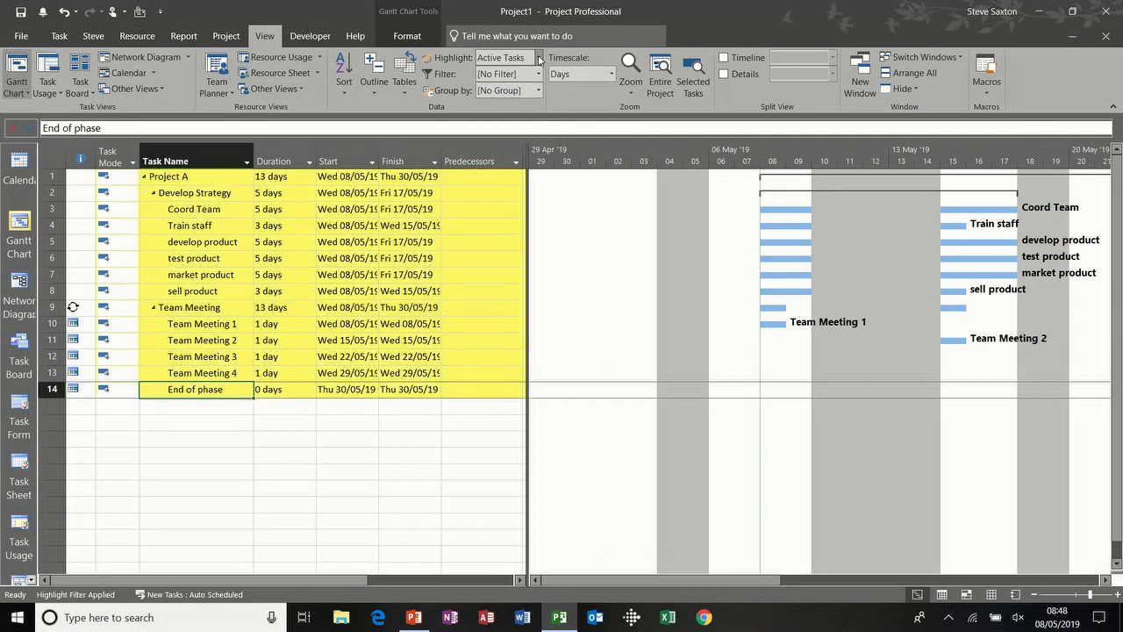
{"action": "left_click", "coordinate": [540, 57]}
{"action": "left_click", "coordinate": [522, 144]}
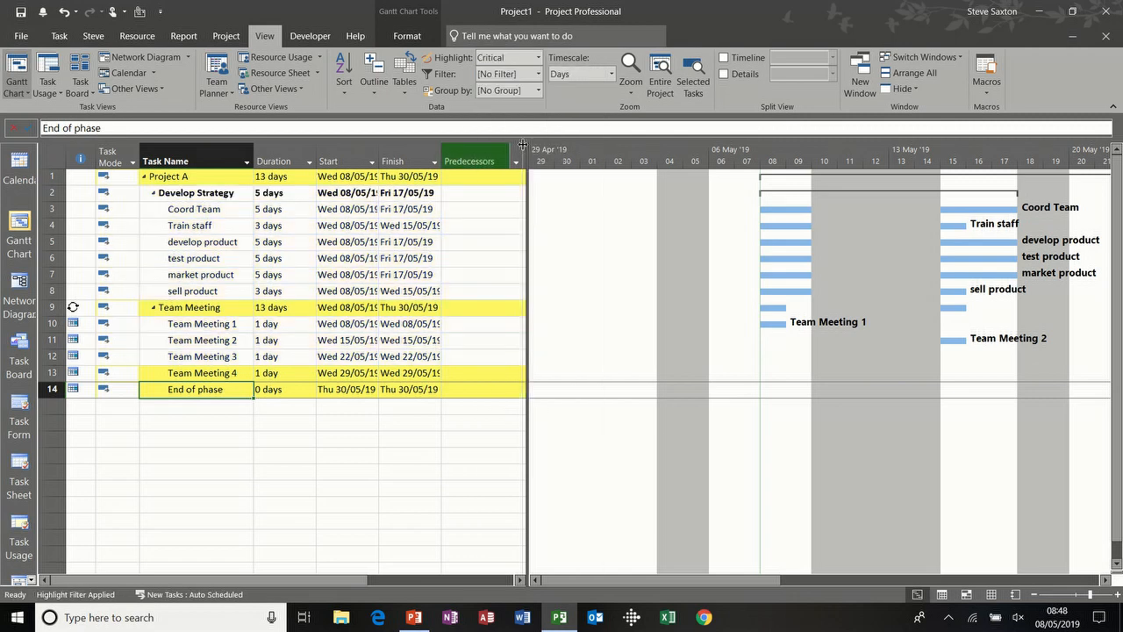
Highlight the milestones in the task list, and remove the highlighting.
{"action": "left_click", "coordinate": [538, 57]}
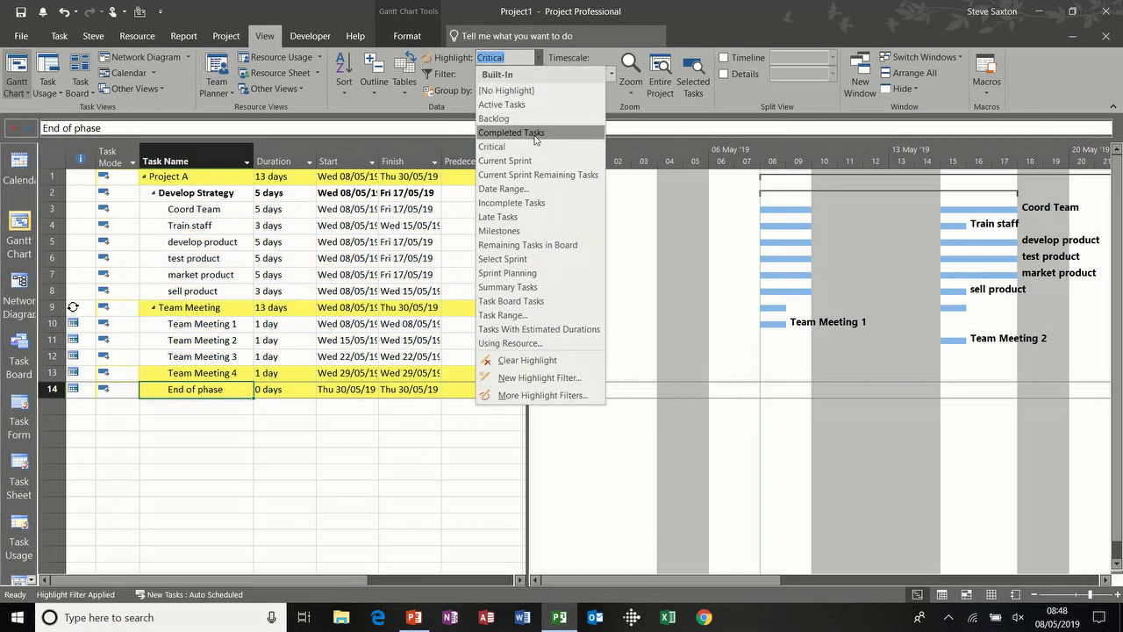
{"action": "left_click", "coordinate": [529, 232]}
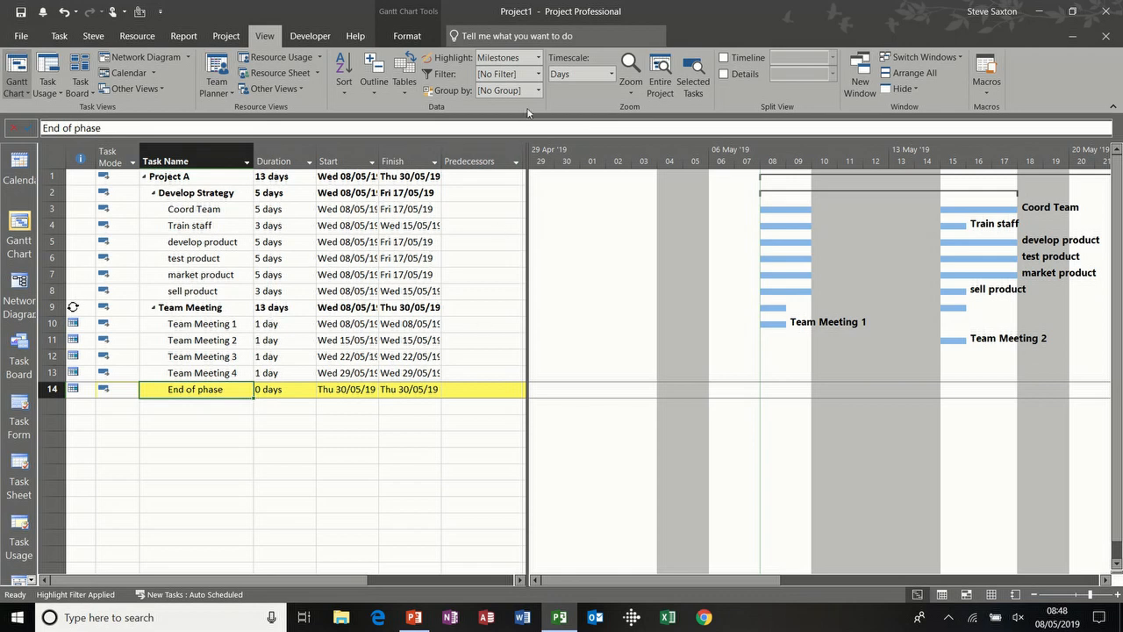
{"action": "left_click", "coordinate": [540, 59]}
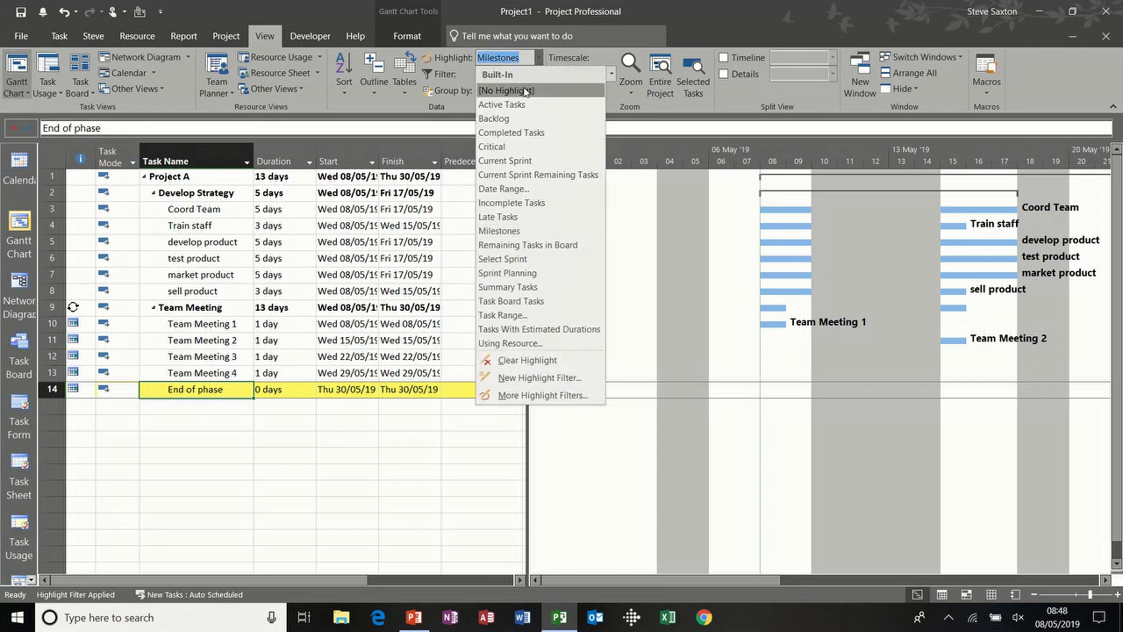
{"action": "left_click", "coordinate": [526, 89]}
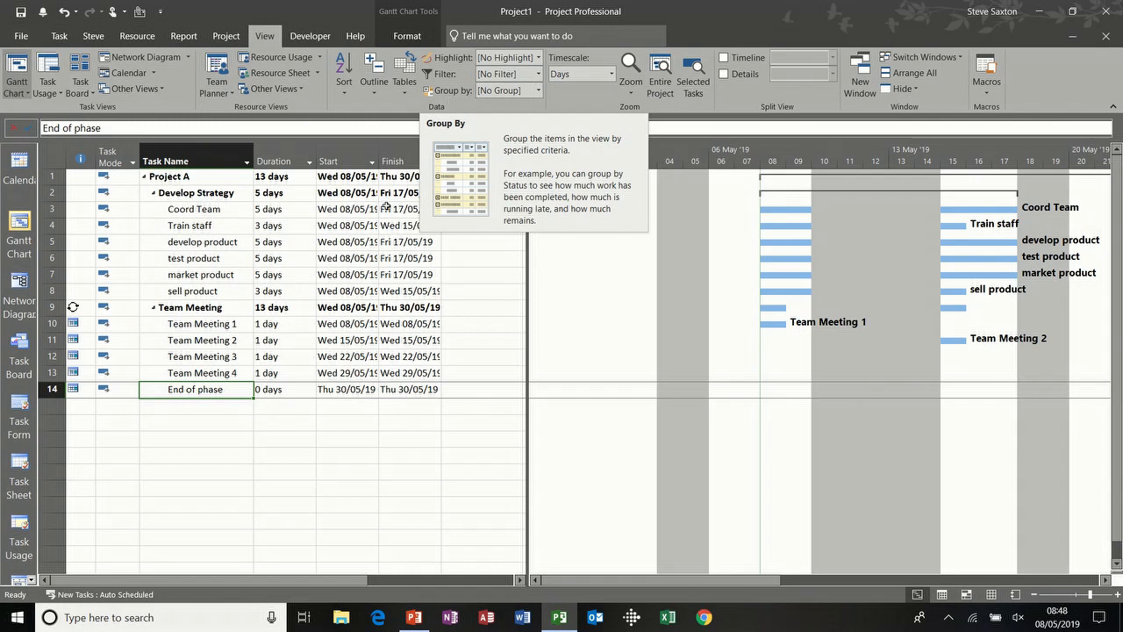
{"action": "left_click", "coordinate": [298, 258]}
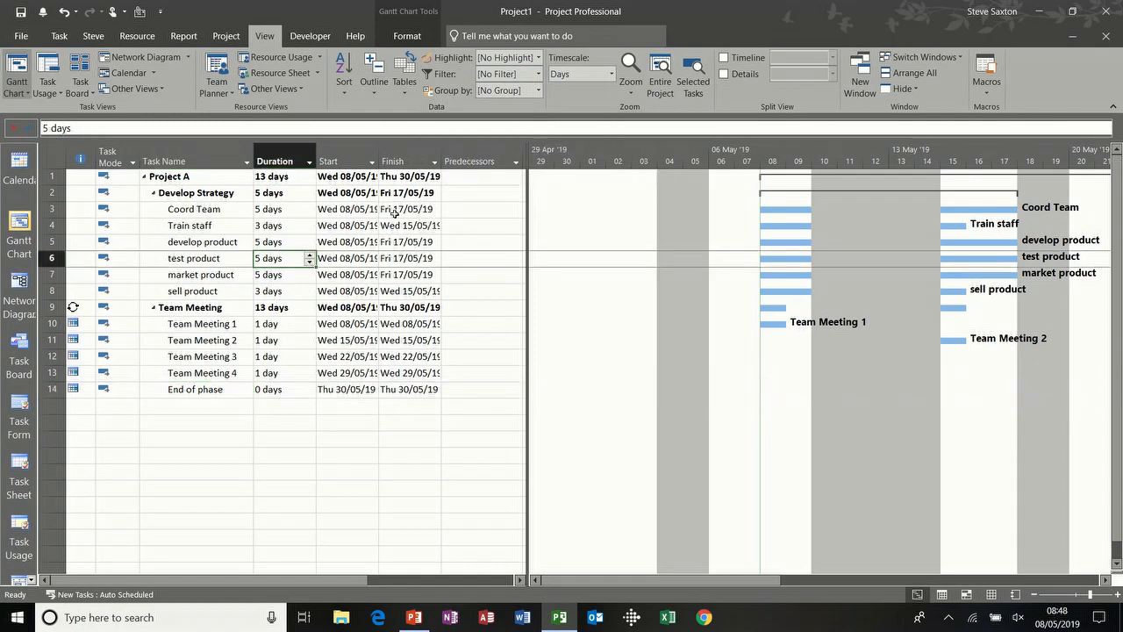
{"action": "left_click", "coordinate": [541, 60]}
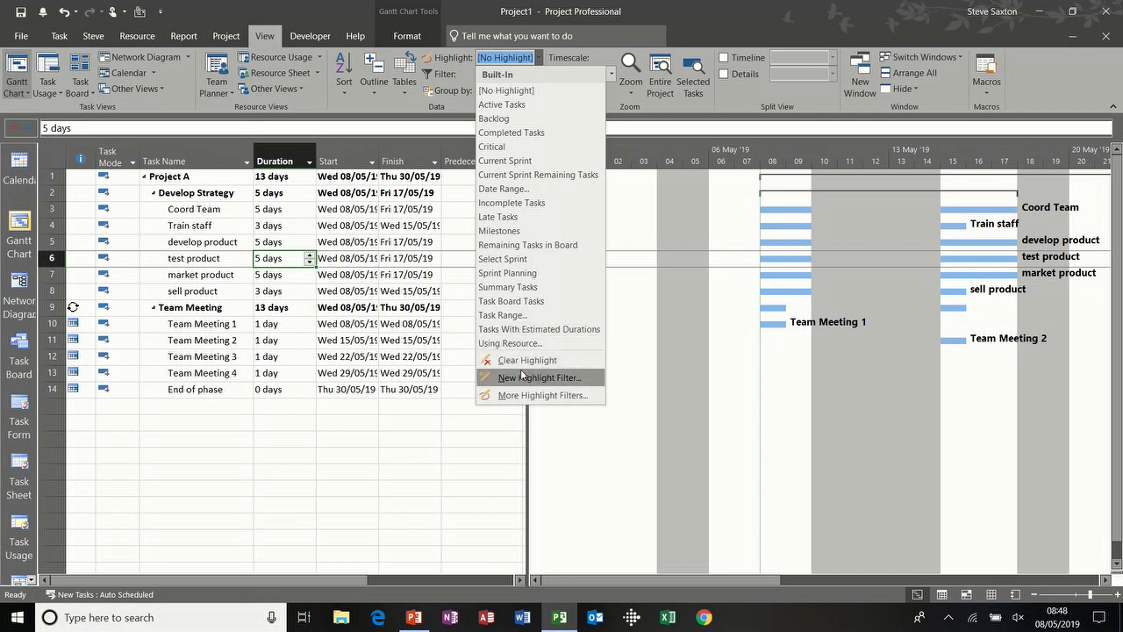
{"action": "left_click", "coordinate": [297, 226]}
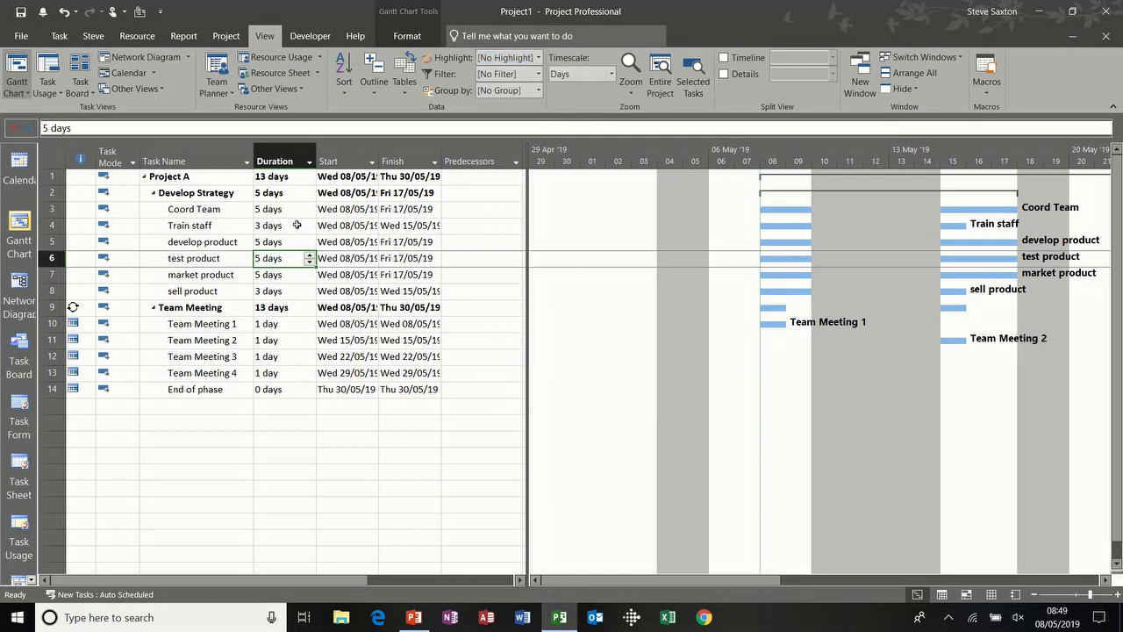
Filter the task list by Active Tasks, and change the filter to Critical.
{"action": "left_click", "coordinate": [539, 75]}
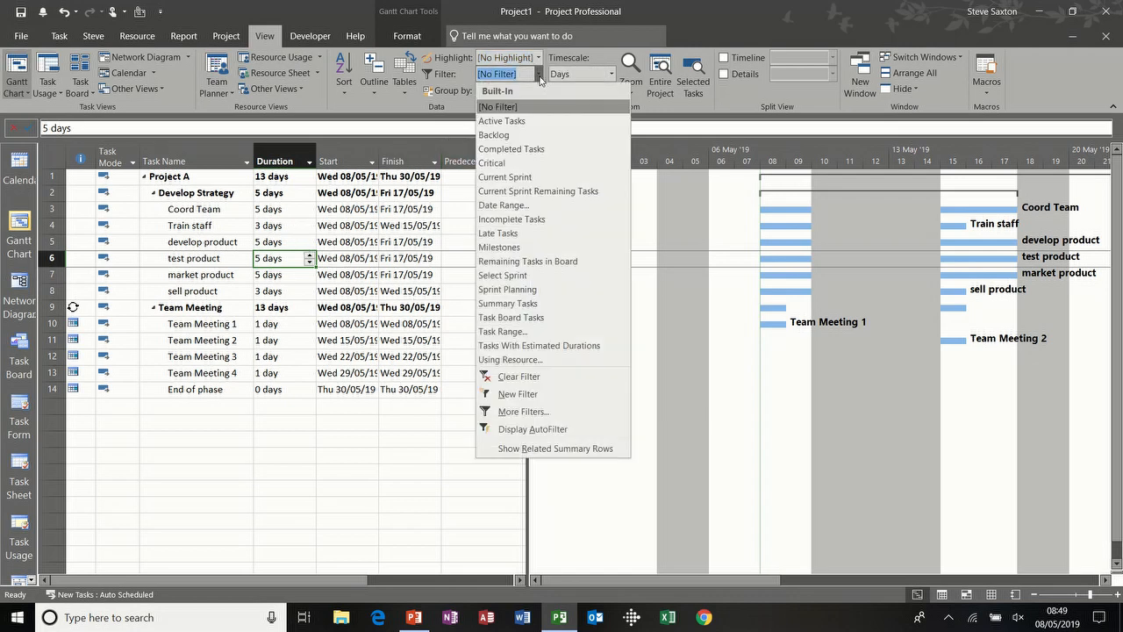
{"action": "left_click", "coordinate": [535, 121]}
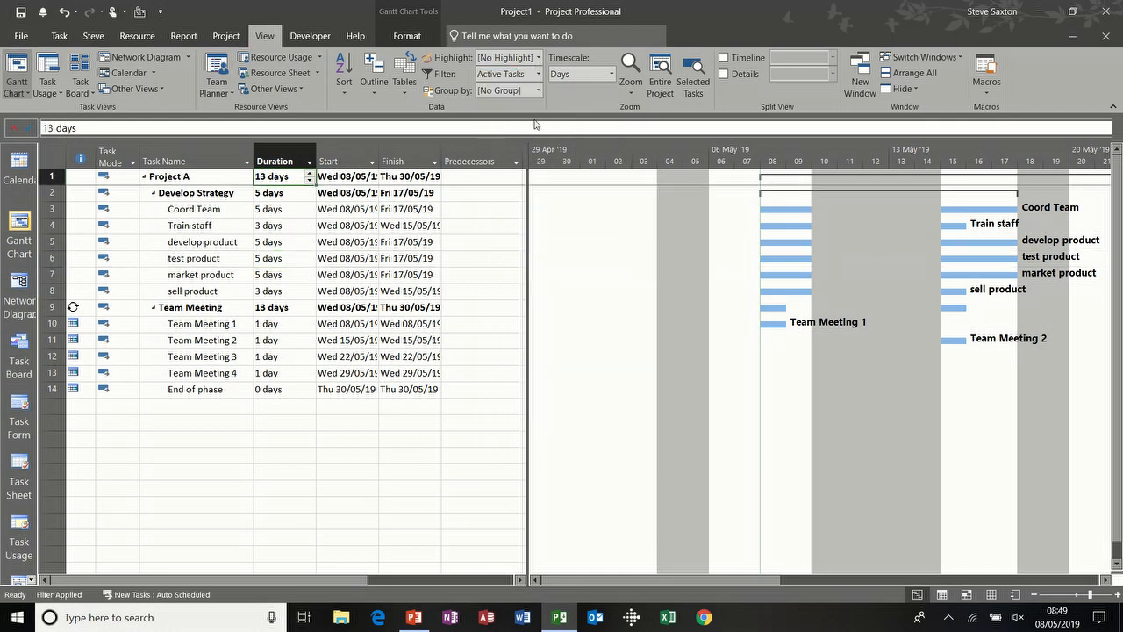
{"action": "left_click", "coordinate": [538, 76]}
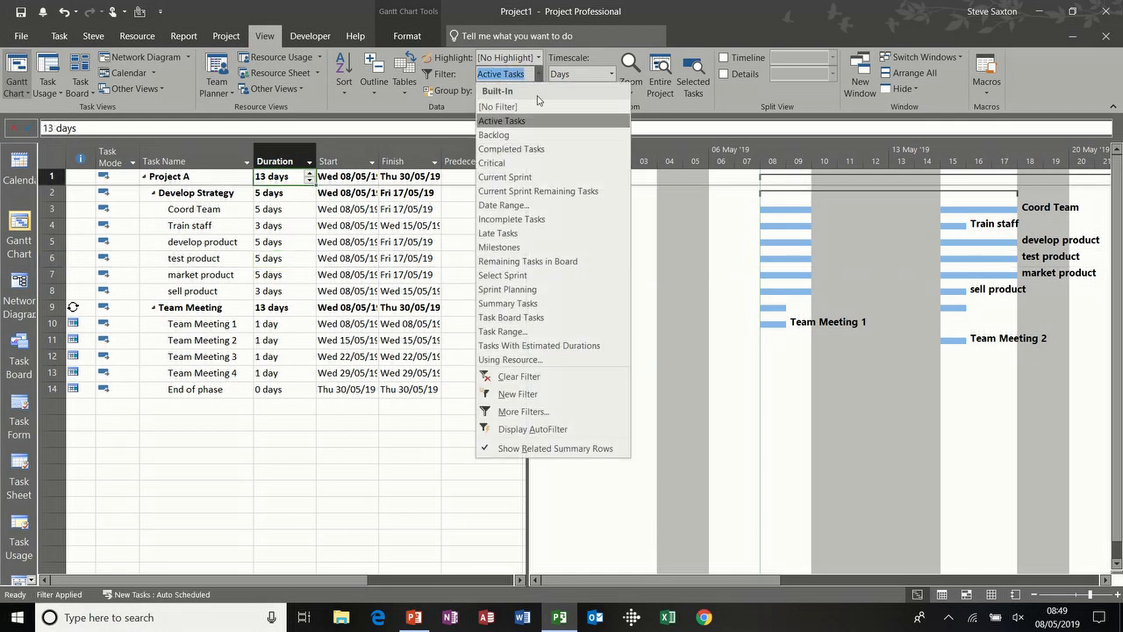
{"action": "left_click", "coordinate": [531, 163]}
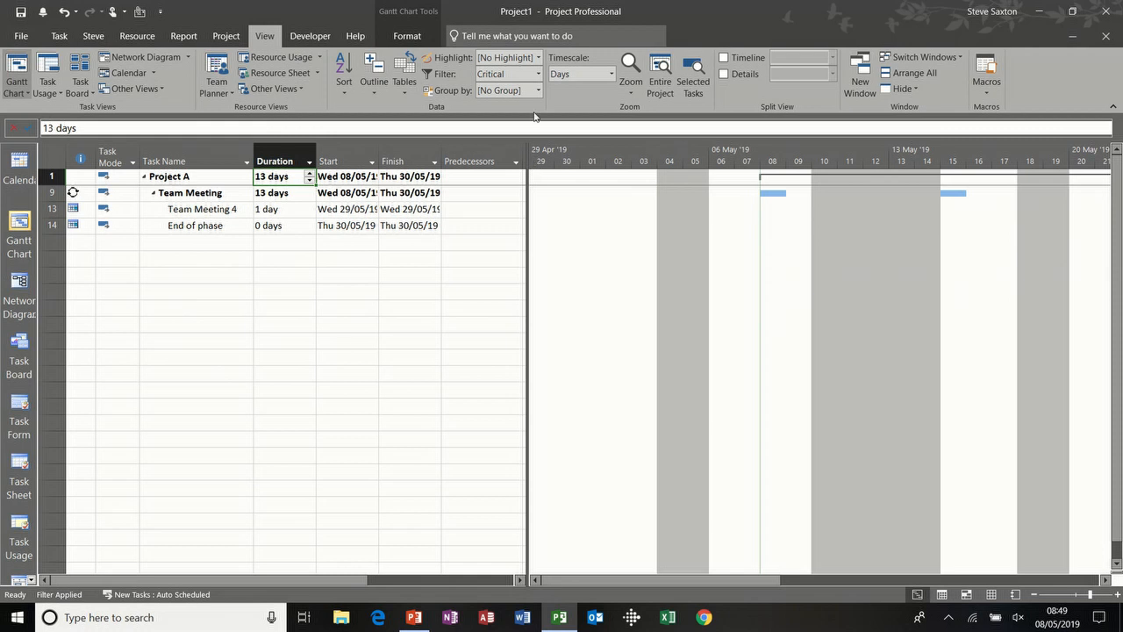
Filter the task list to show milestones, and return it to No Filter.
{"action": "left_click", "coordinate": [538, 75]}
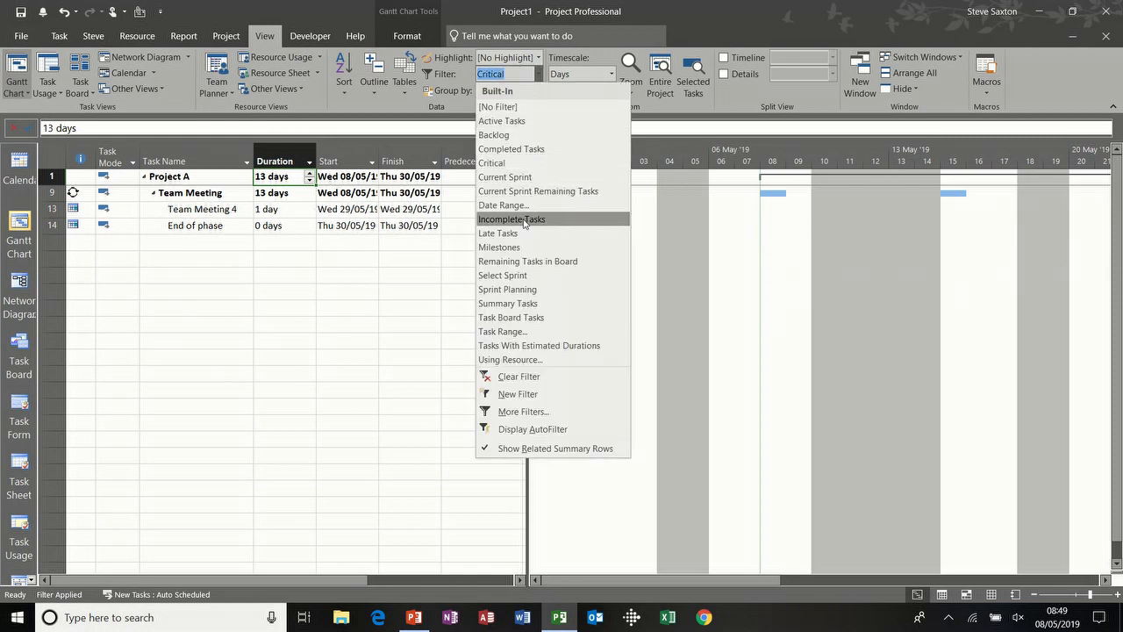
{"action": "left_click", "coordinate": [519, 245]}
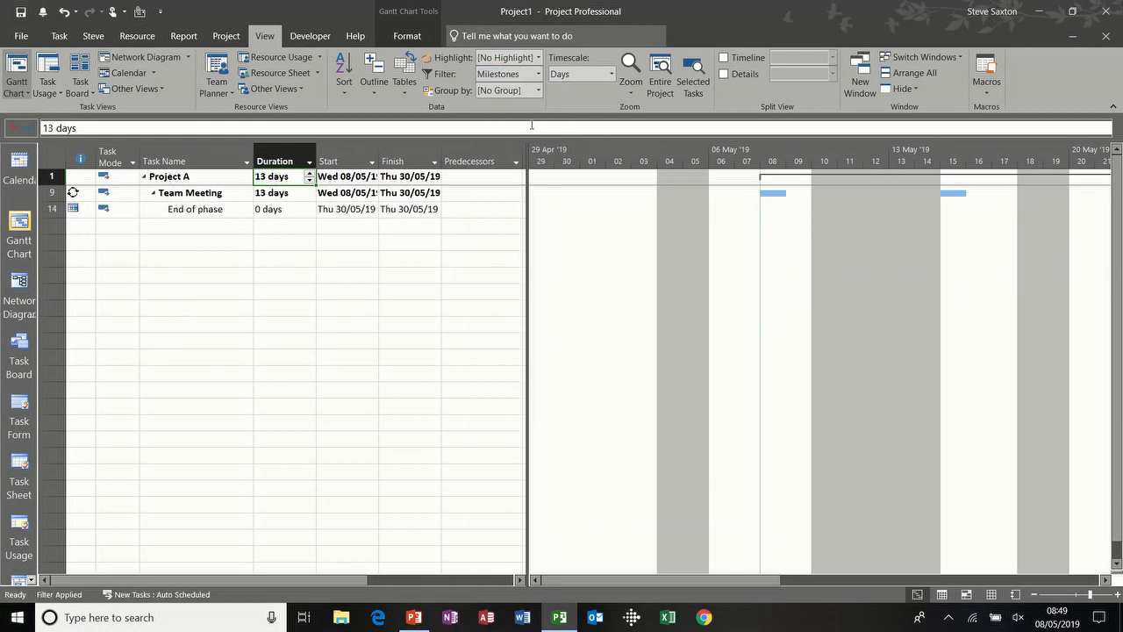
{"action": "left_click", "coordinate": [538, 75]}
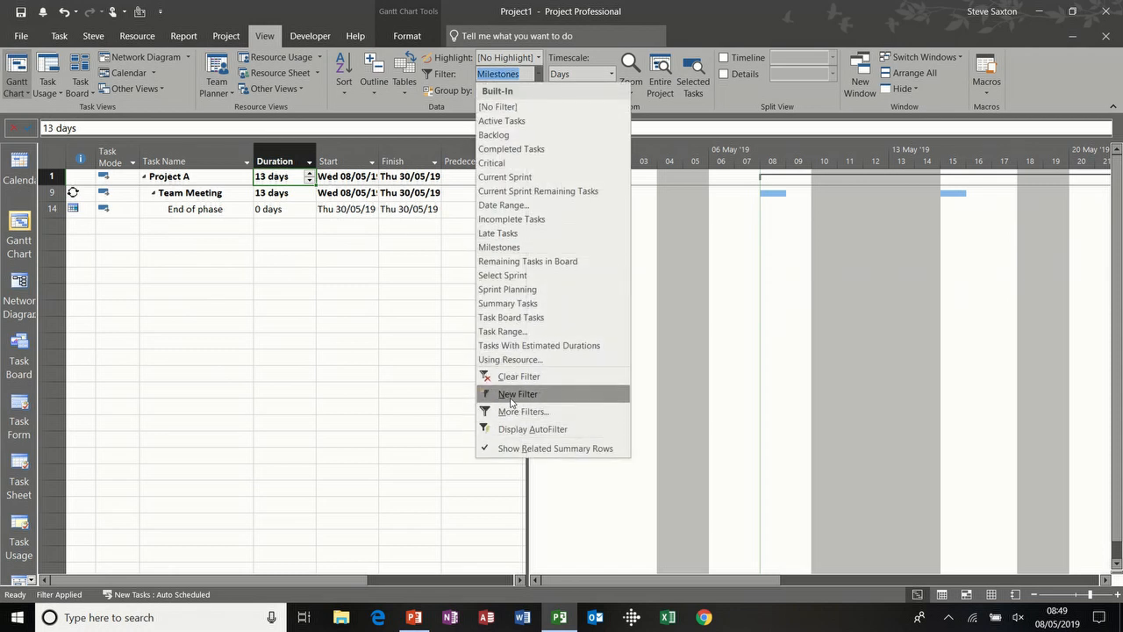
{"action": "left_click", "coordinate": [517, 106]}
Group the task list by Critical.
{"action": "left_click", "coordinate": [539, 91]}
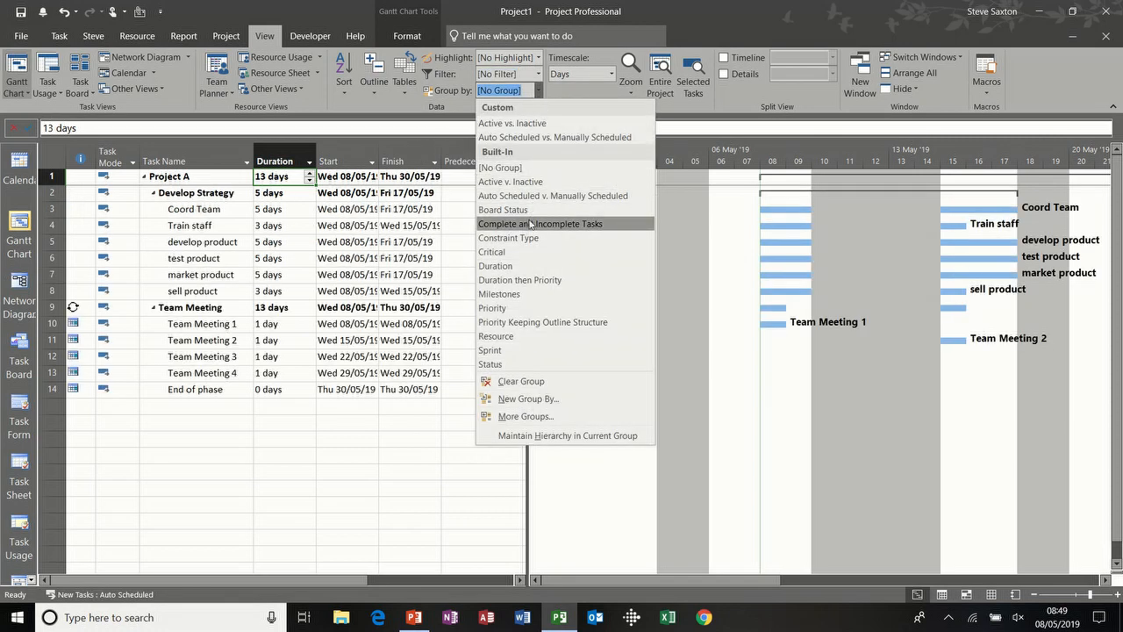
{"action": "left_click", "coordinate": [522, 253]}
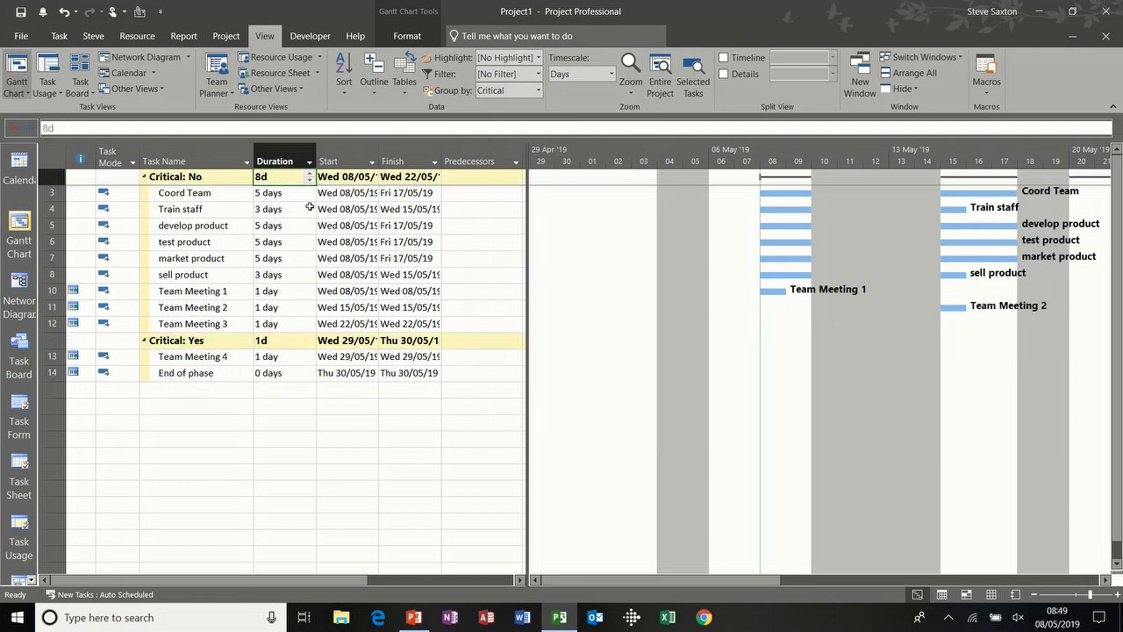
Change the task grouping to Milestones, and return it to No Group.
{"action": "left_click", "coordinate": [540, 93]}
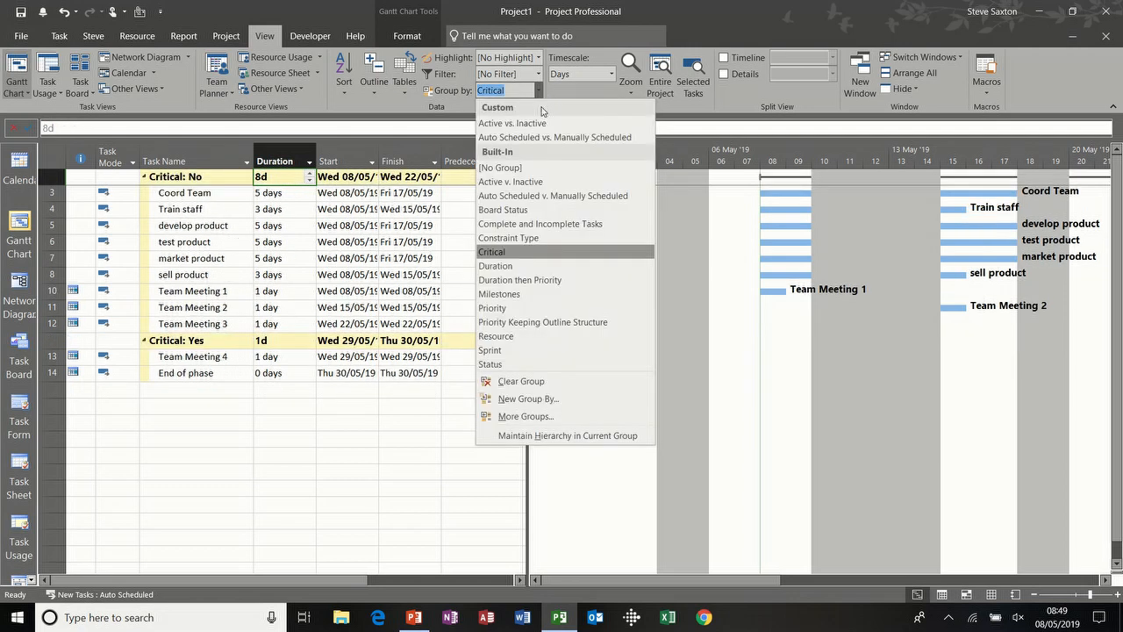
{"action": "left_click", "coordinate": [533, 294]}
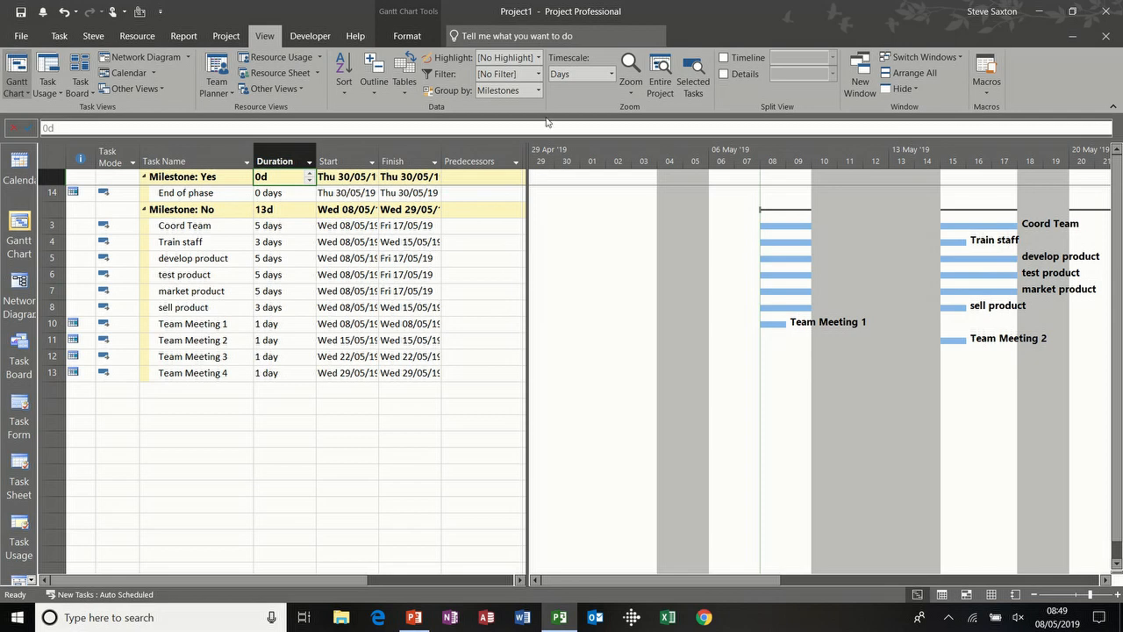
{"action": "left_click", "coordinate": [539, 91]}
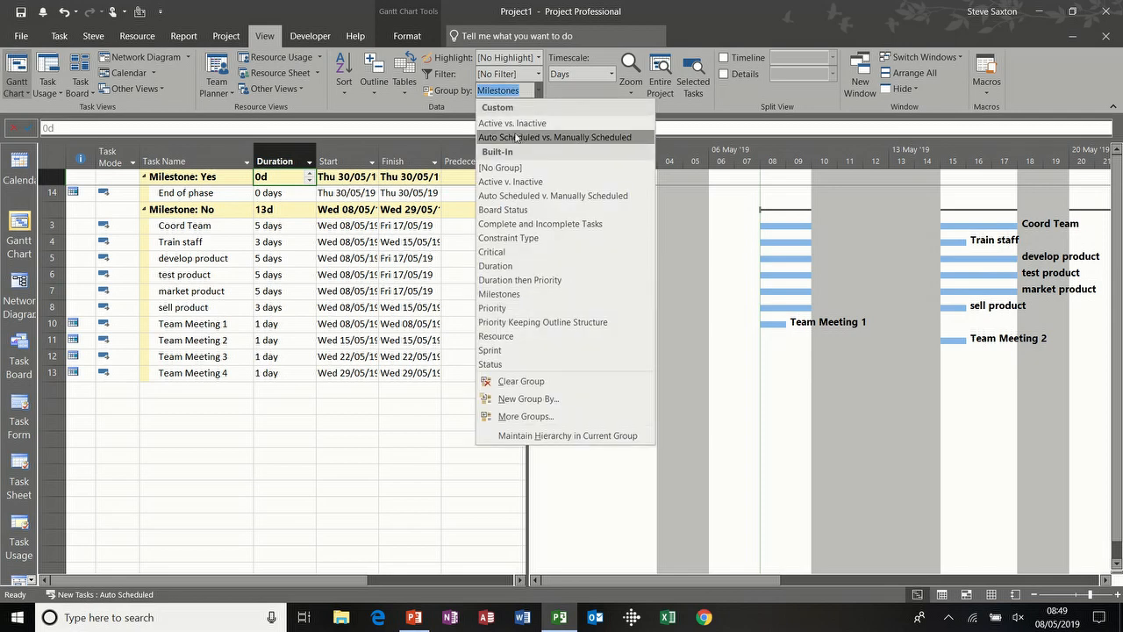
{"action": "left_click", "coordinate": [507, 169]}
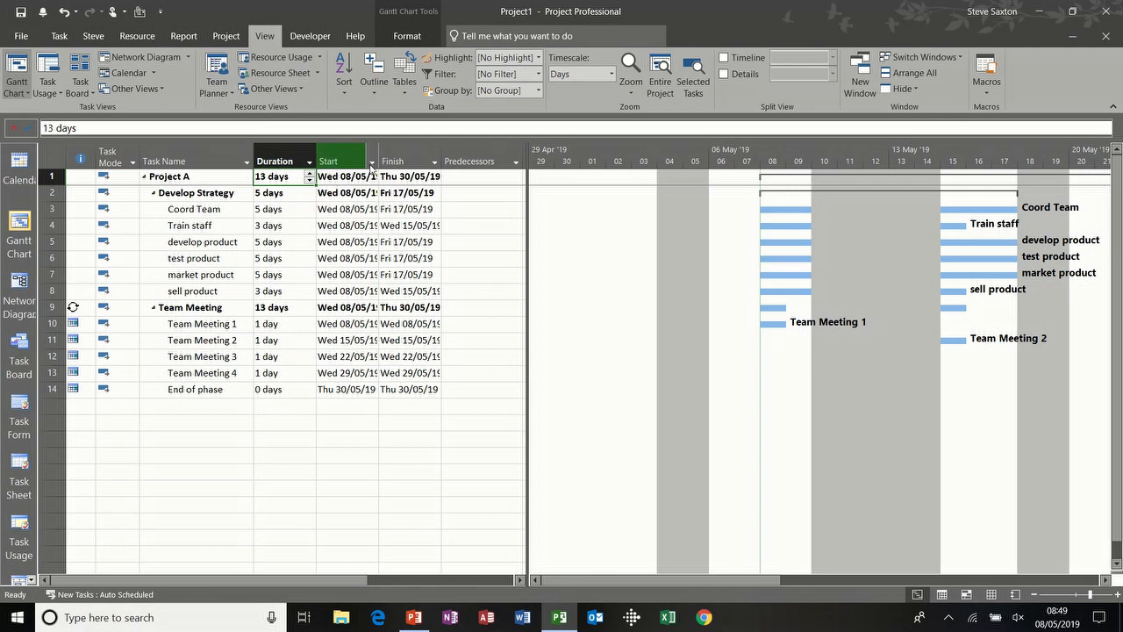
{"action": "left_click", "coordinate": [372, 163]}
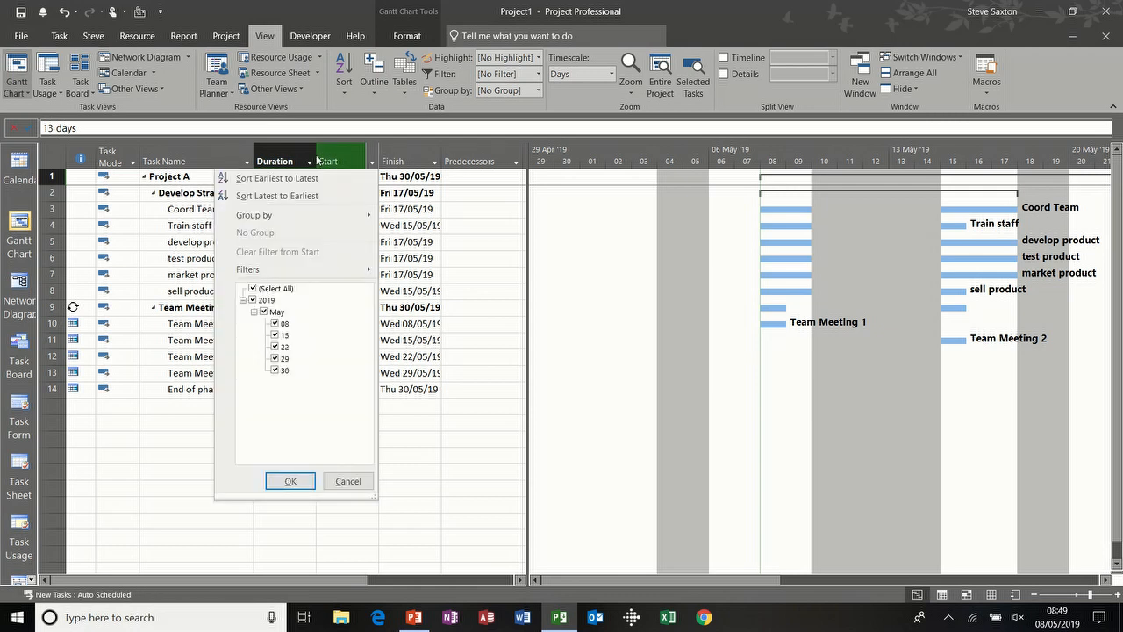
{"action": "left_click", "coordinate": [310, 165]}
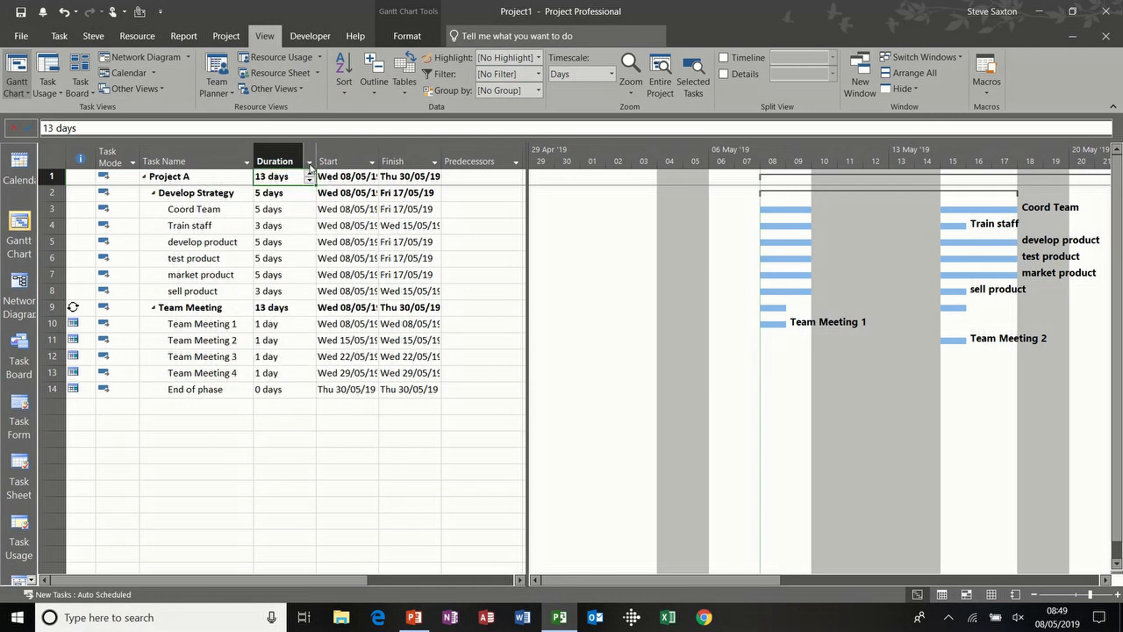
{"action": "left_click", "coordinate": [248, 163]}
{"action": "left_click", "coordinate": [247, 163]}
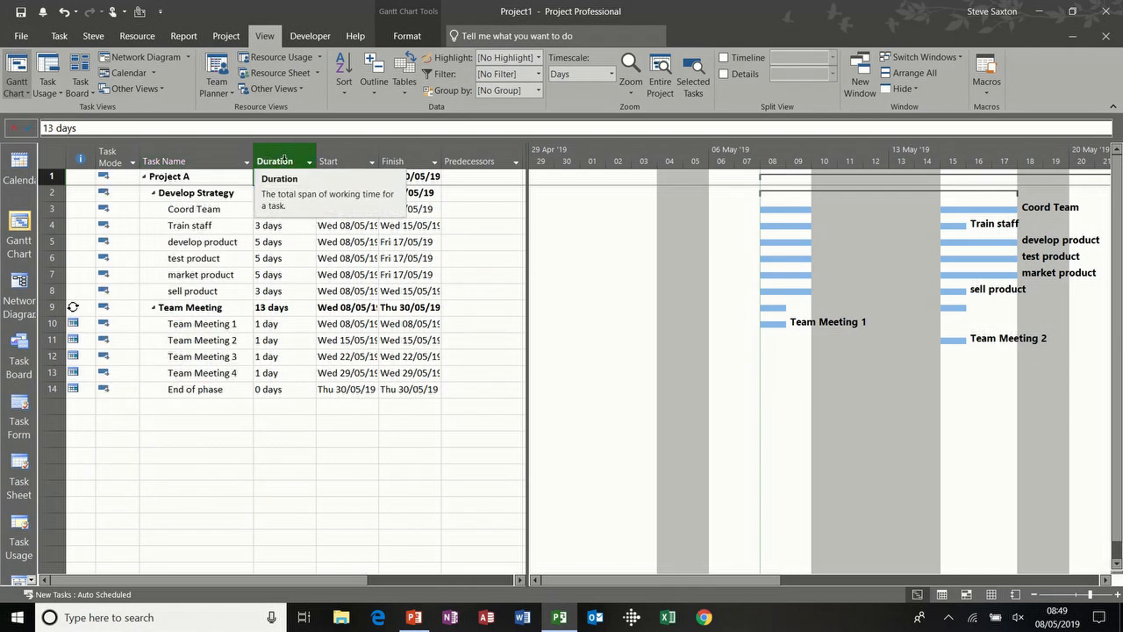
Filter the Start column to tasks starting next week, and reset the filter to include all dates.
{"action": "left_click", "coordinate": [372, 163]}
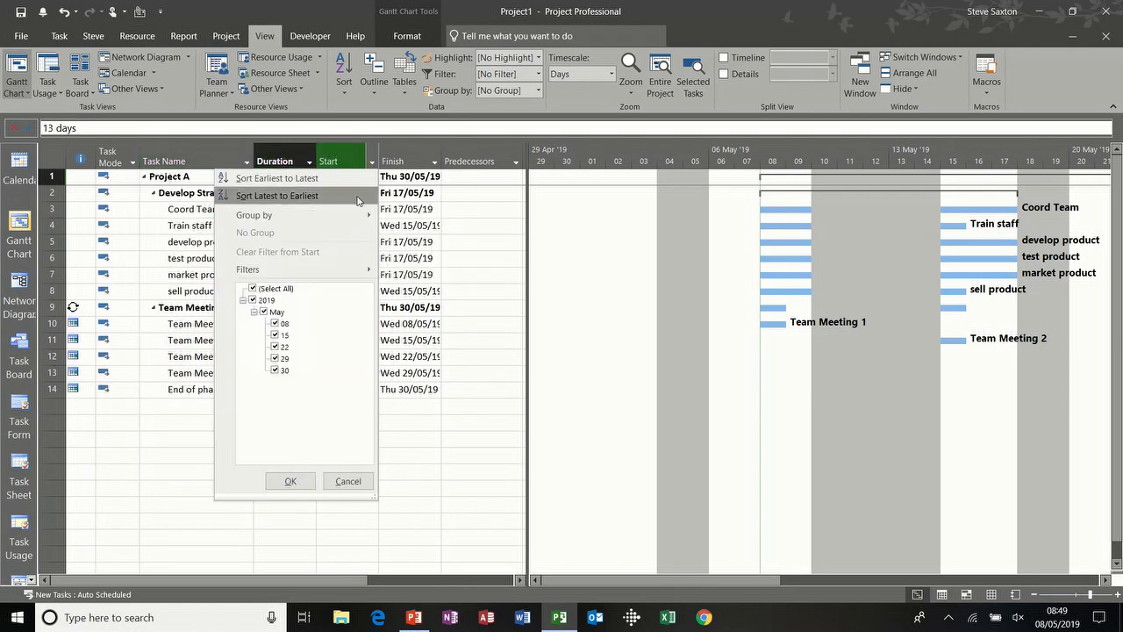
{"action": "mouse_move", "coordinate": [319, 270]}
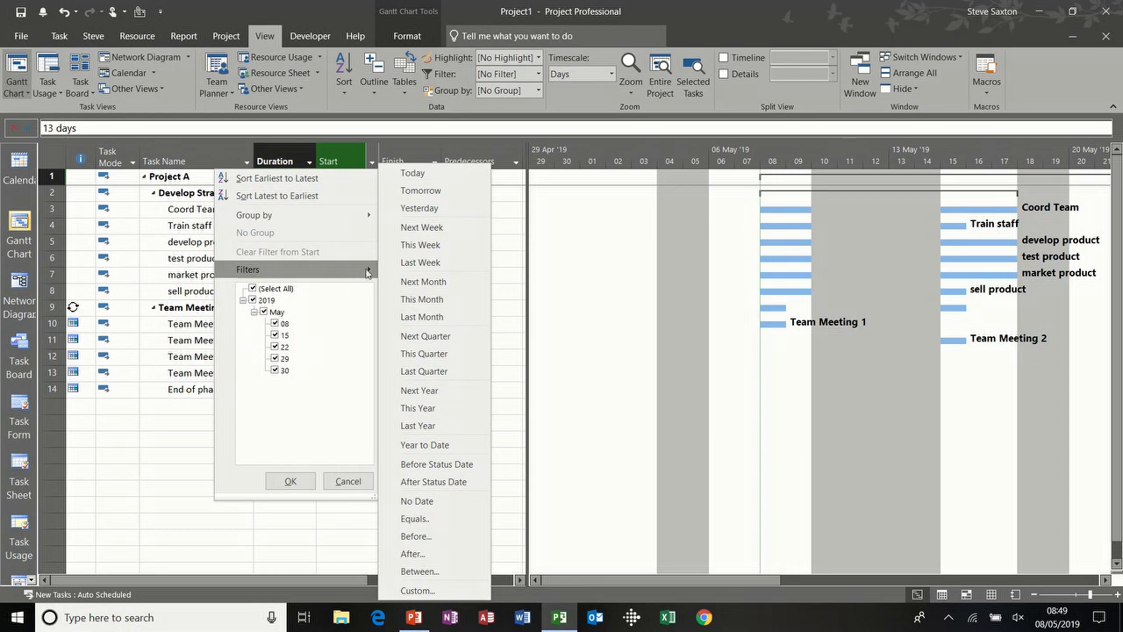
{"action": "left_click", "coordinate": [440, 229]}
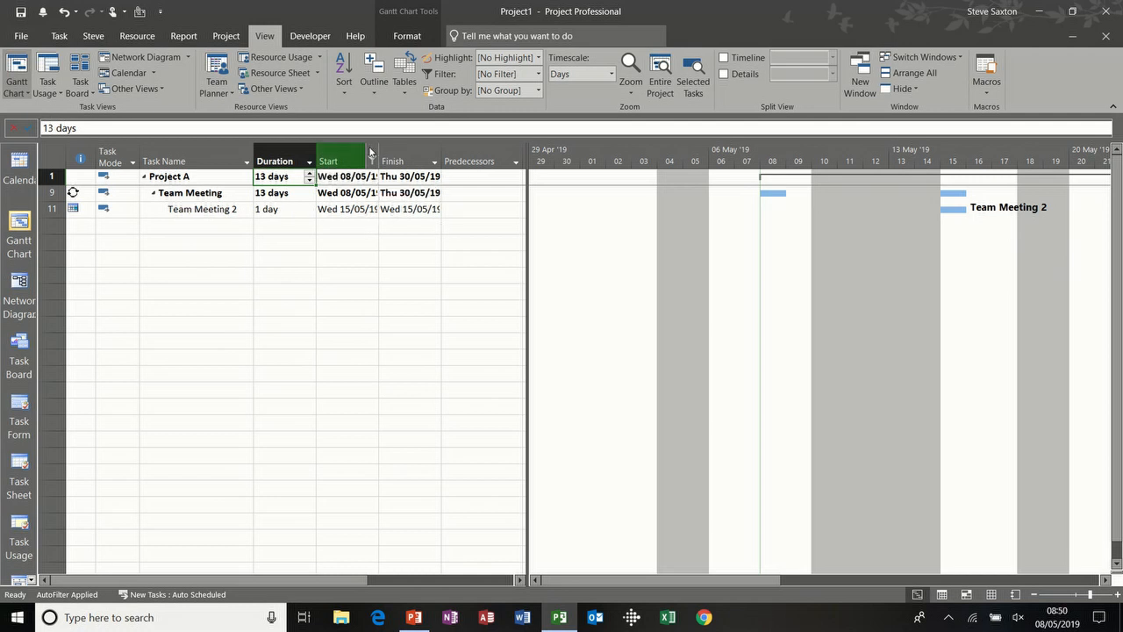
{"action": "mouse_move", "coordinate": [363, 150]}
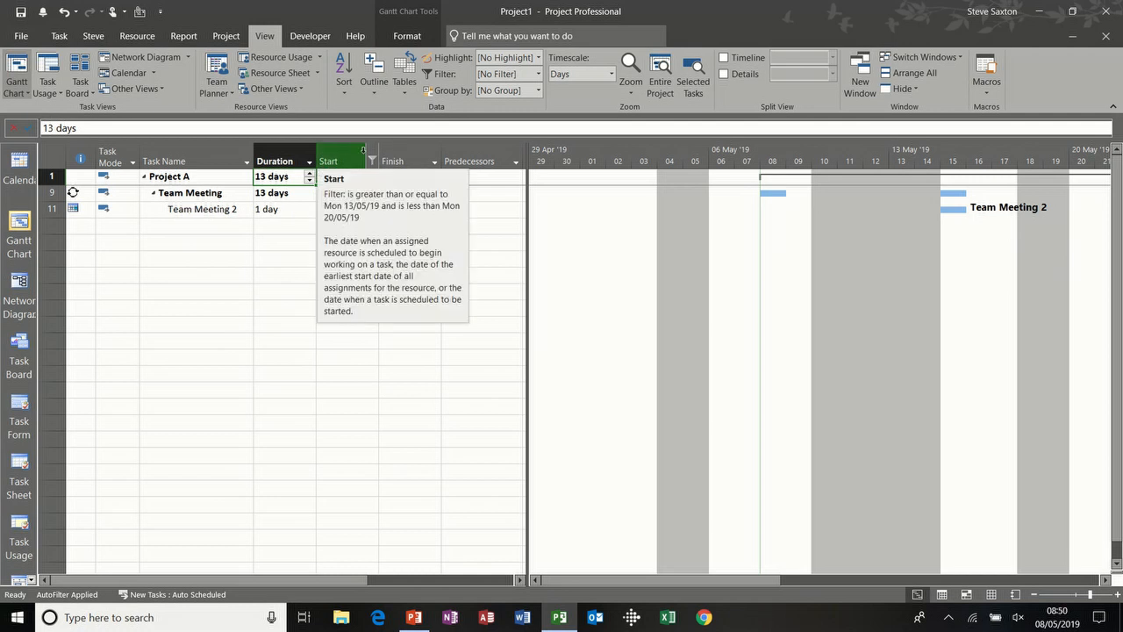
{"action": "left_click", "coordinate": [373, 161]}
{"action": "left_click", "coordinate": [254, 289]}
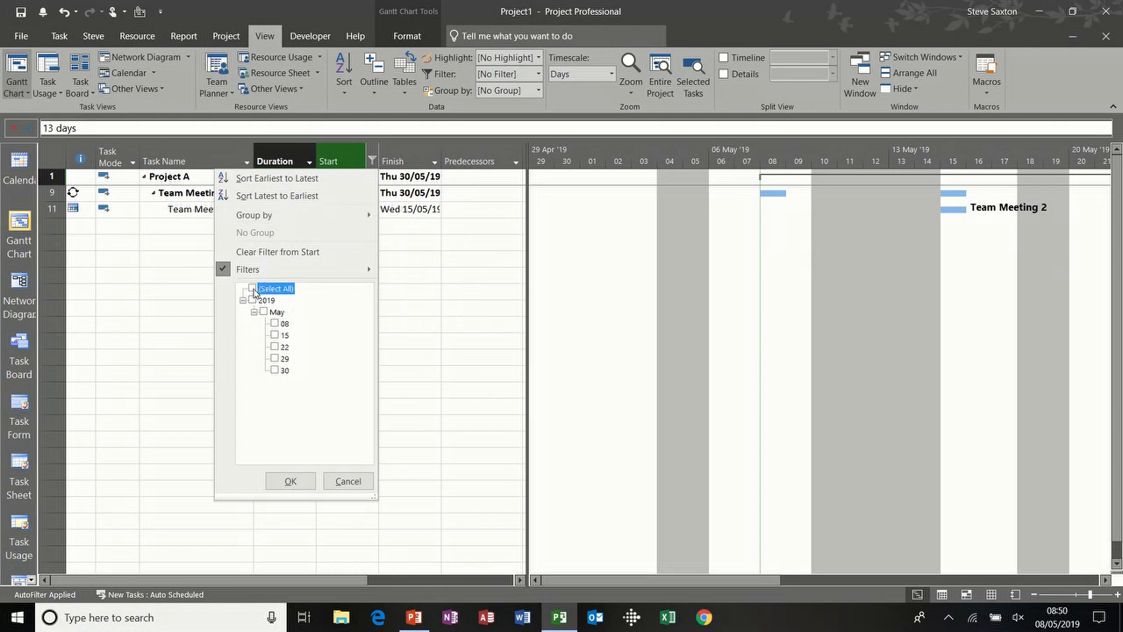
{"action": "left_click", "coordinate": [289, 481]}
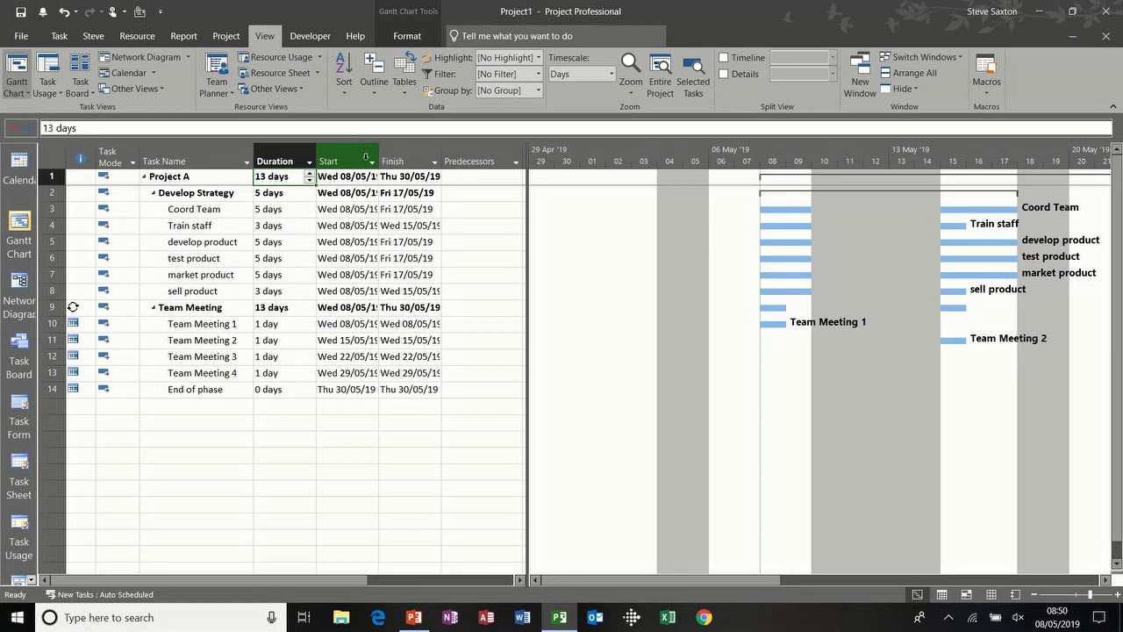
Widen the task table to check the Resource Names column's filter options, and narrow the table again without filtering.
{"action": "left_click_drag", "start_coordinate": [529, 194], "coordinate": [672, 198]}
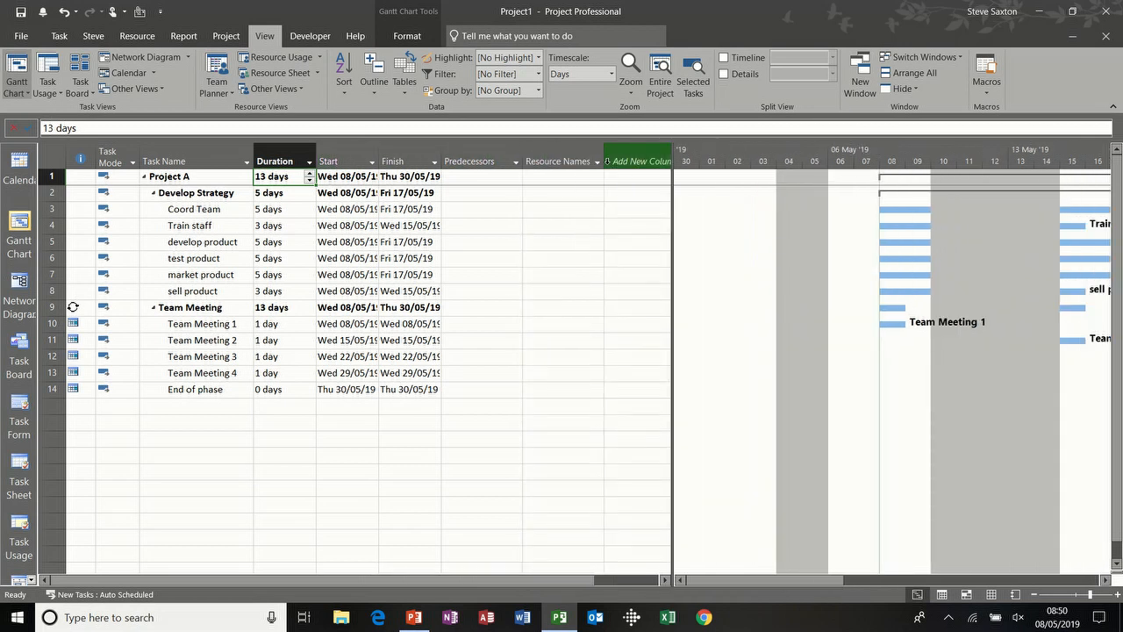
{"action": "left_click", "coordinate": [597, 162]}
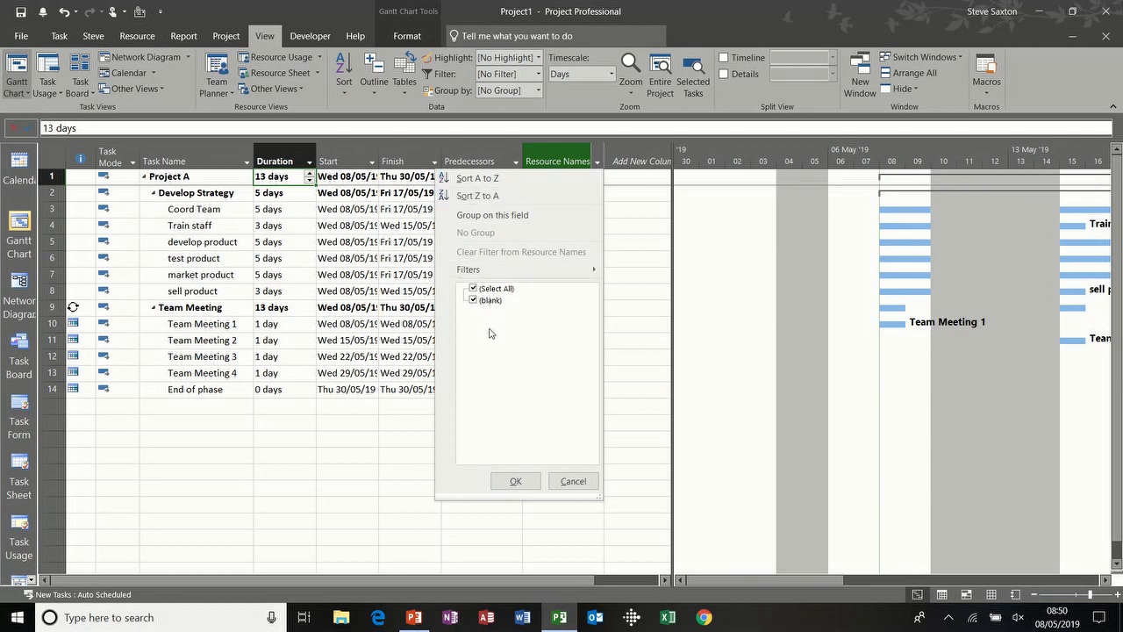
{"action": "left_click", "coordinate": [571, 481]}
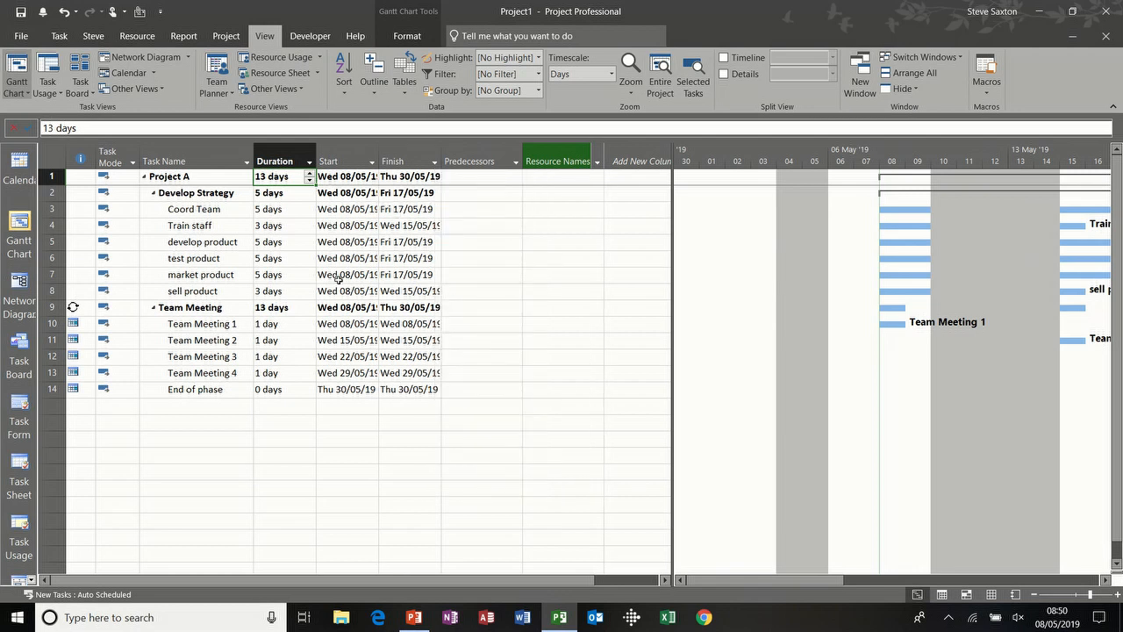
{"action": "left_click_drag", "start_coordinate": [672, 264], "coordinate": [474, 264]}
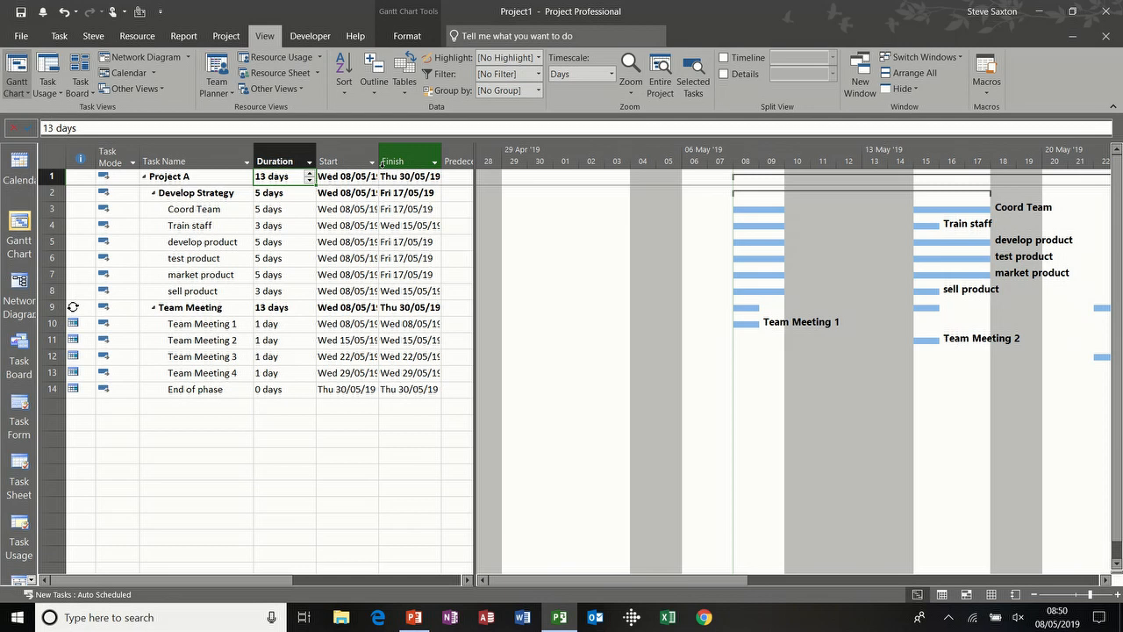
Open the project information settings and check the date picker for the project's start date.
{"action": "left_click", "coordinate": [229, 37]}
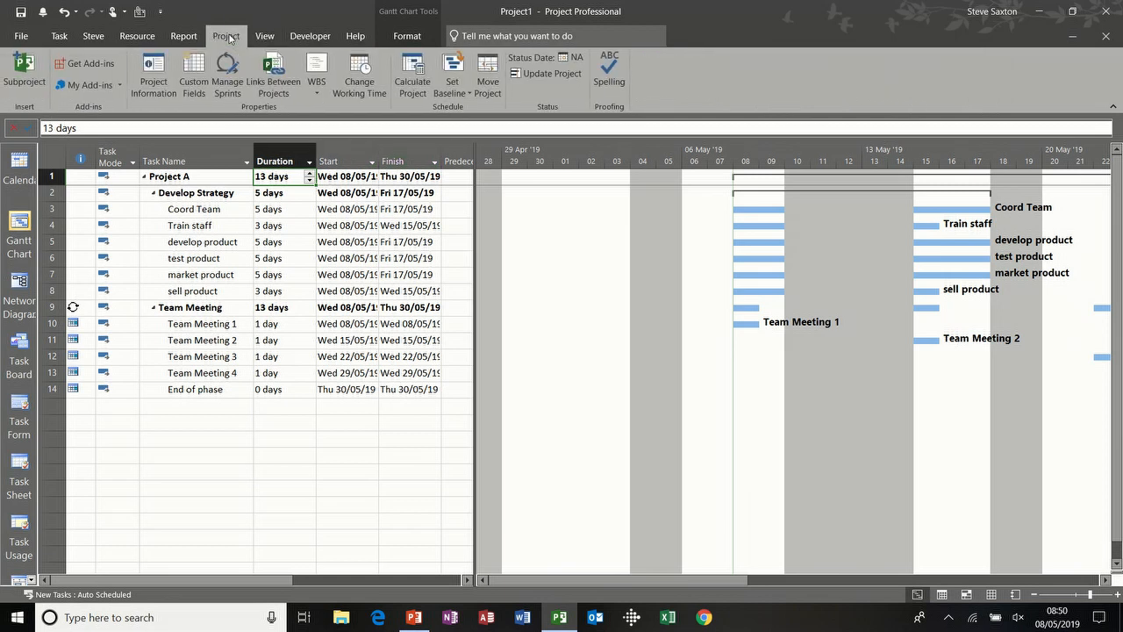
{"action": "left_click", "coordinate": [152, 69]}
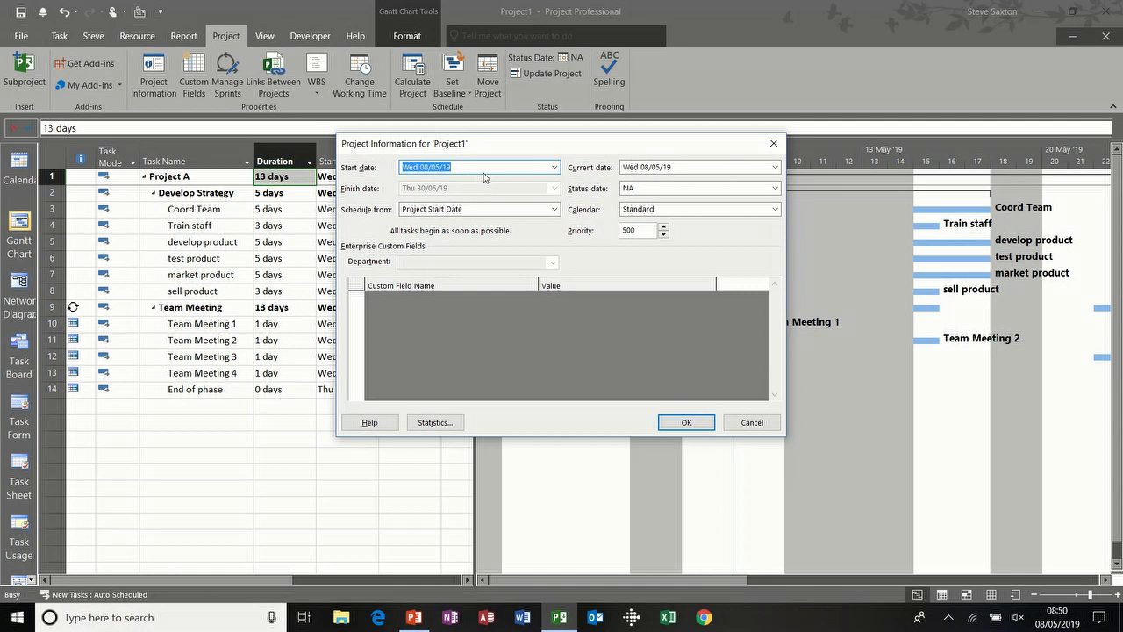
{"action": "left_click", "coordinate": [553, 167]}
{"action": "left_click", "coordinate": [552, 168]}
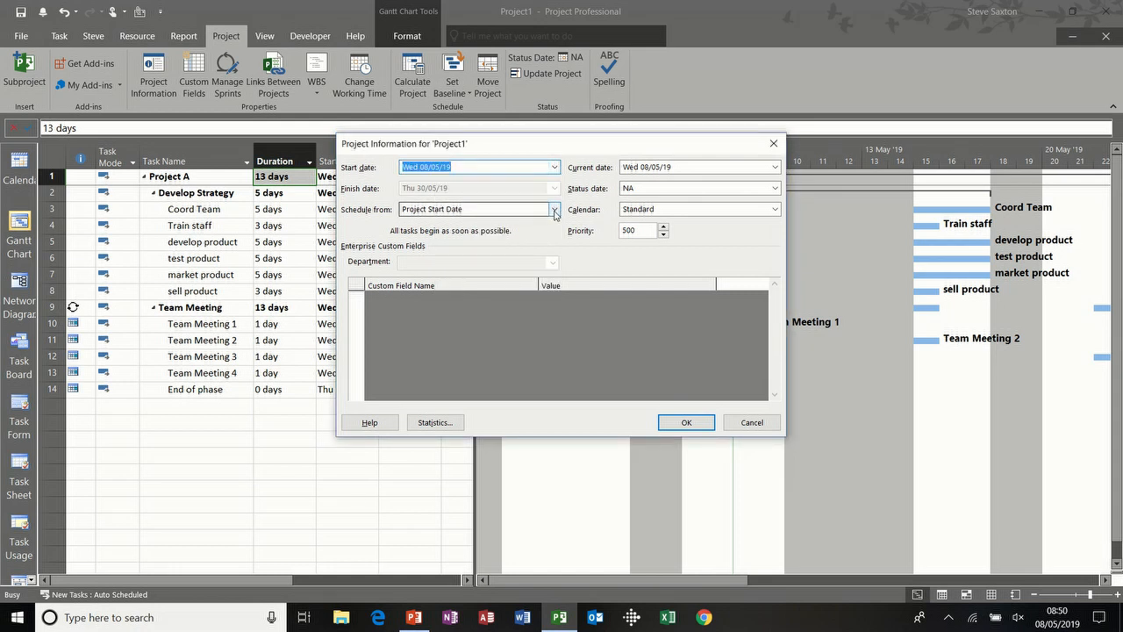
Switch the project's scheduling basis to Project Finish Date and back to Project Start Date, twice.
{"action": "left_click", "coordinate": [553, 209]}
{"action": "left_click", "coordinate": [545, 233]}
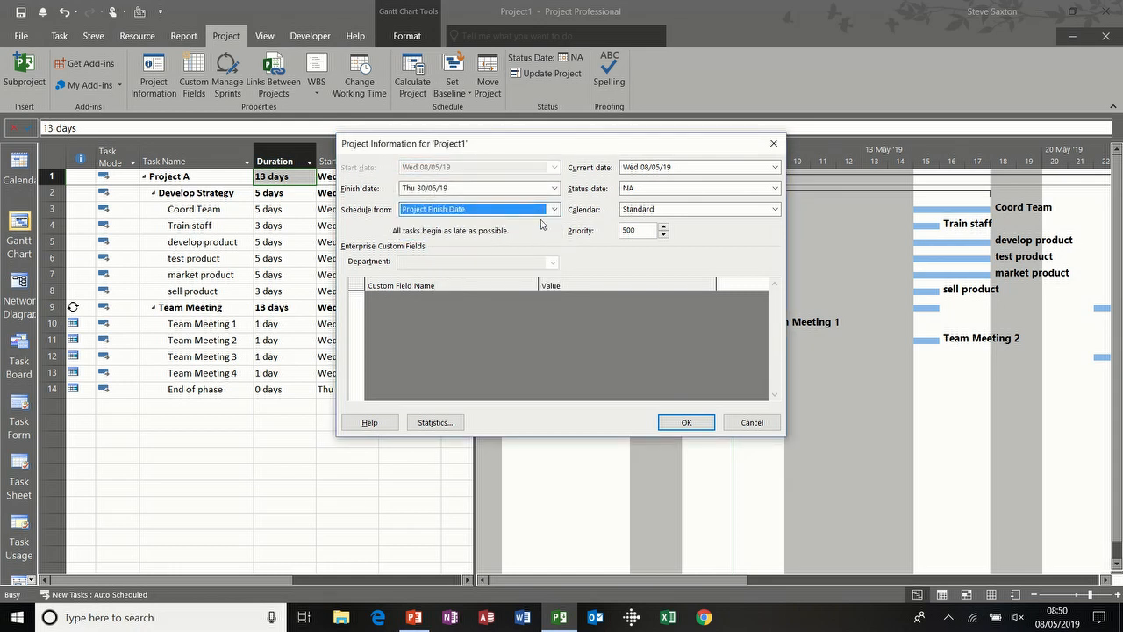
{"action": "left_click", "coordinate": [547, 209]}
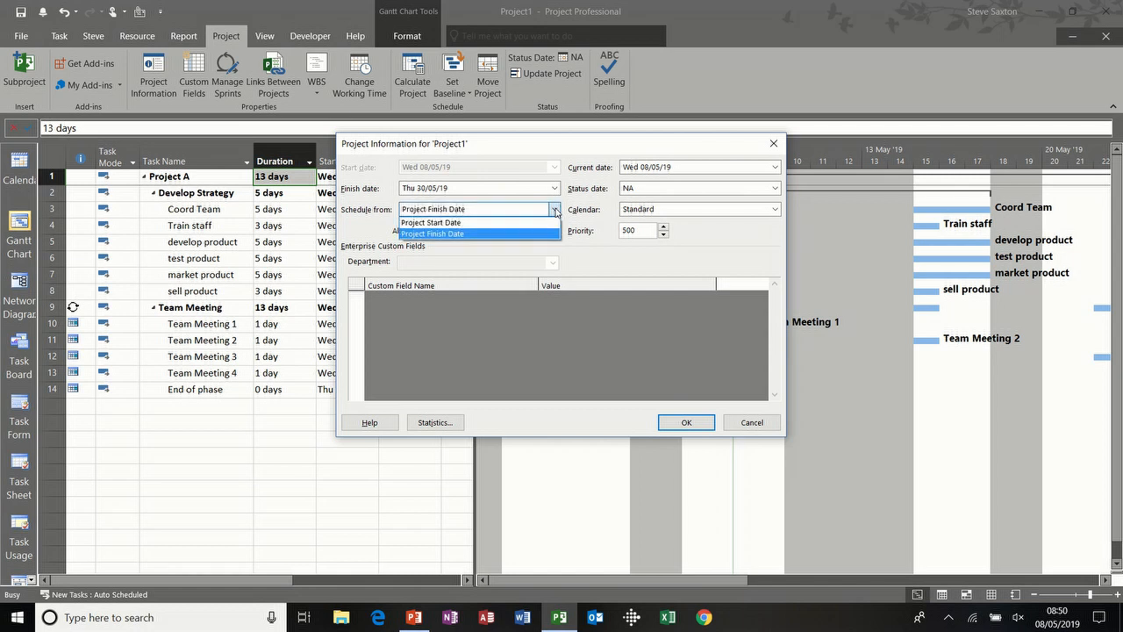
{"action": "left_click", "coordinate": [542, 223]}
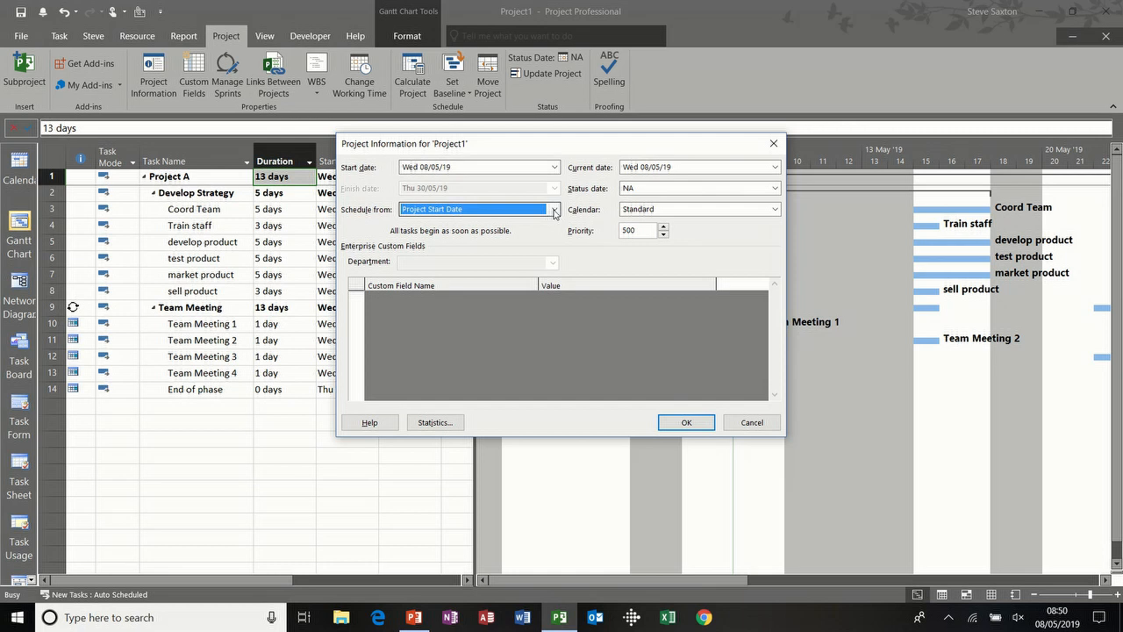
{"action": "left_click", "coordinate": [553, 209]}
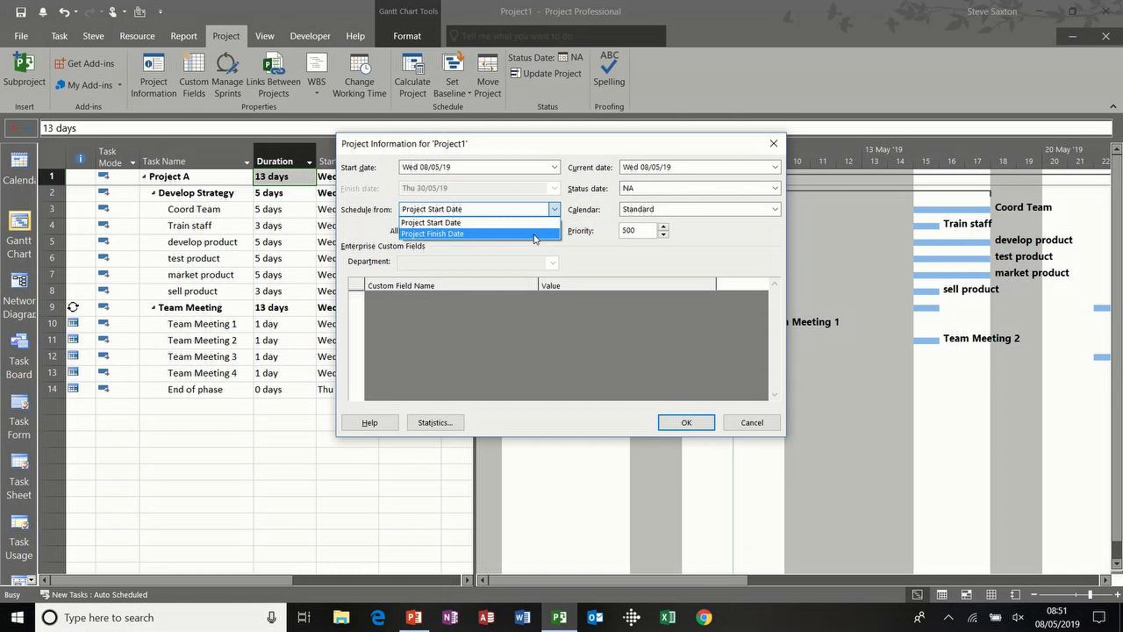
{"action": "left_click", "coordinate": [534, 234]}
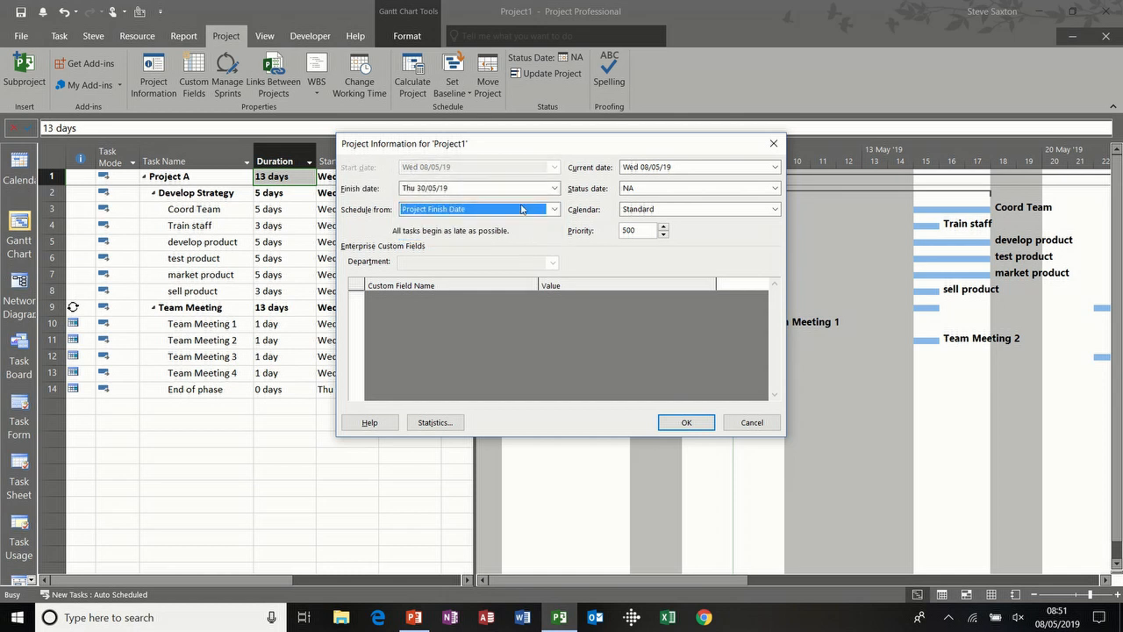
{"action": "left_click", "coordinate": [545, 210]}
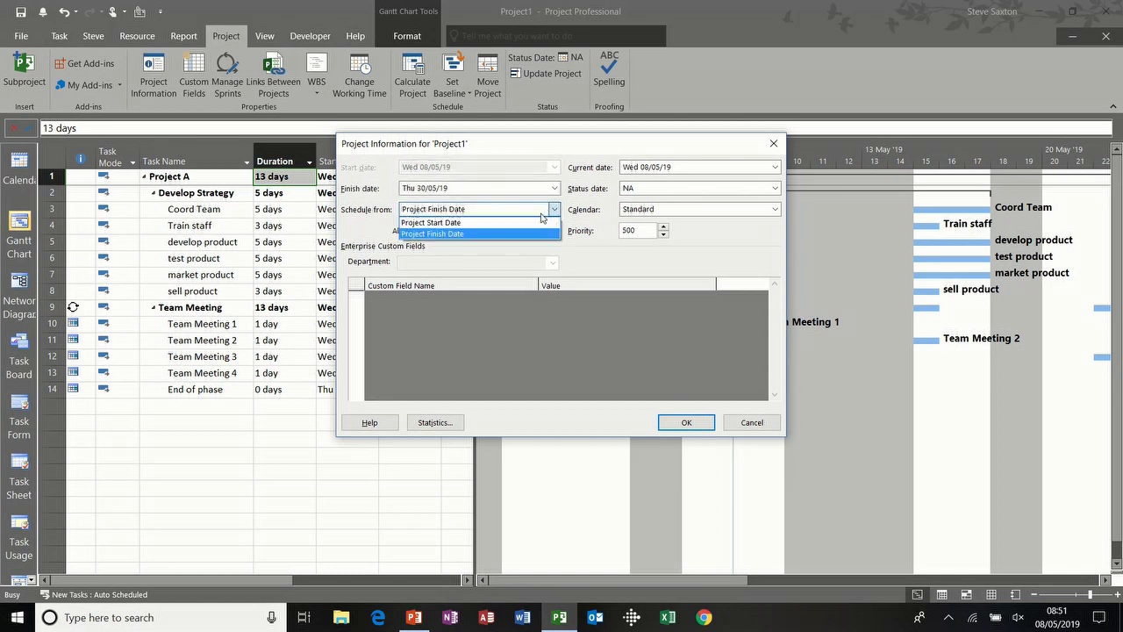
{"action": "left_click", "coordinate": [537, 221]}
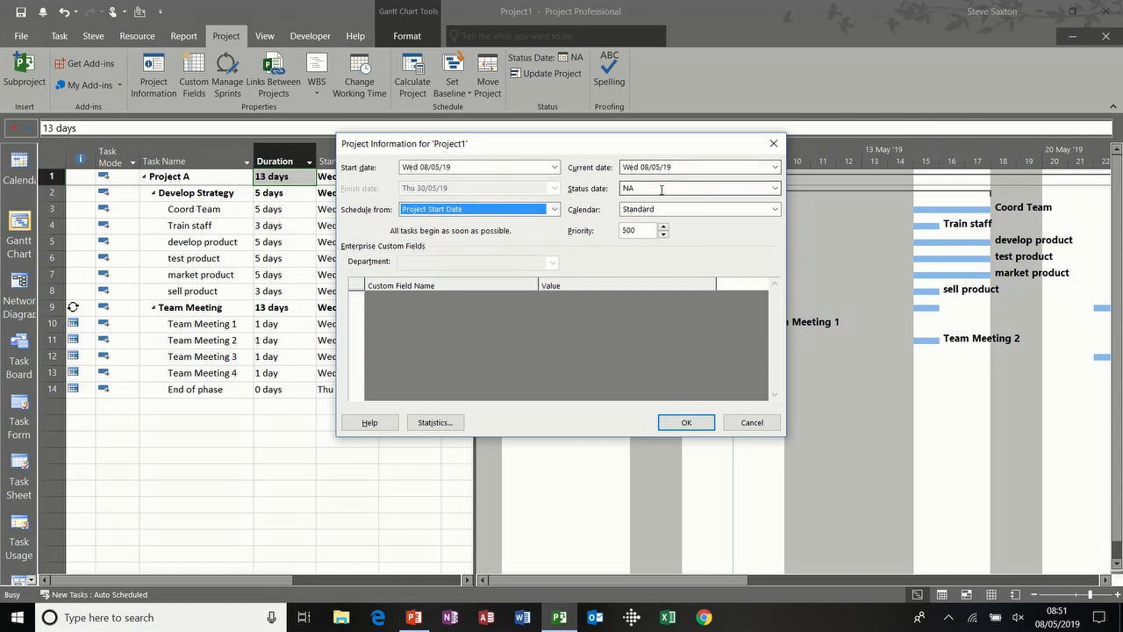
Review the status date and the available base calendars in the project information, and close it without saving changes.
{"action": "left_click", "coordinate": [715, 188]}
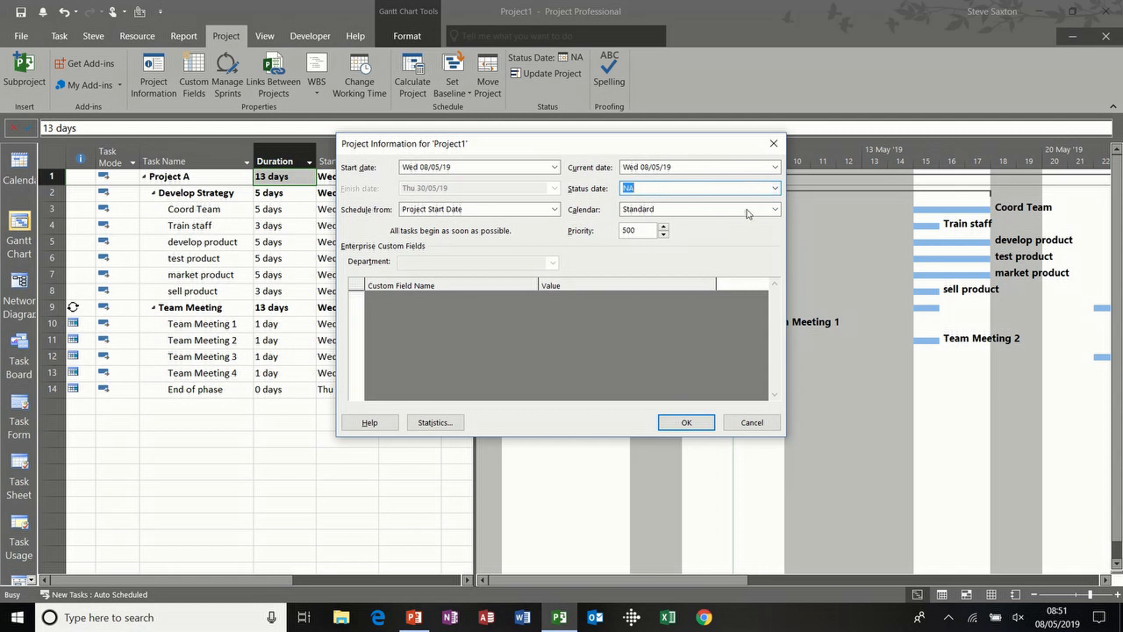
{"action": "left_click", "coordinate": [776, 209]}
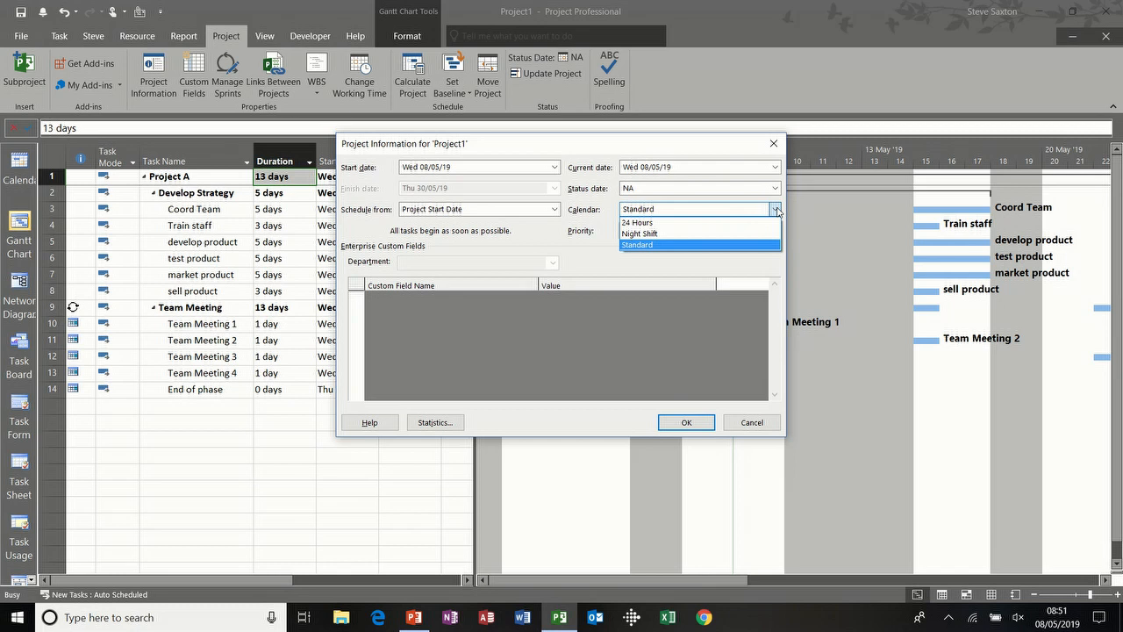
{"action": "left_click", "coordinate": [777, 211]}
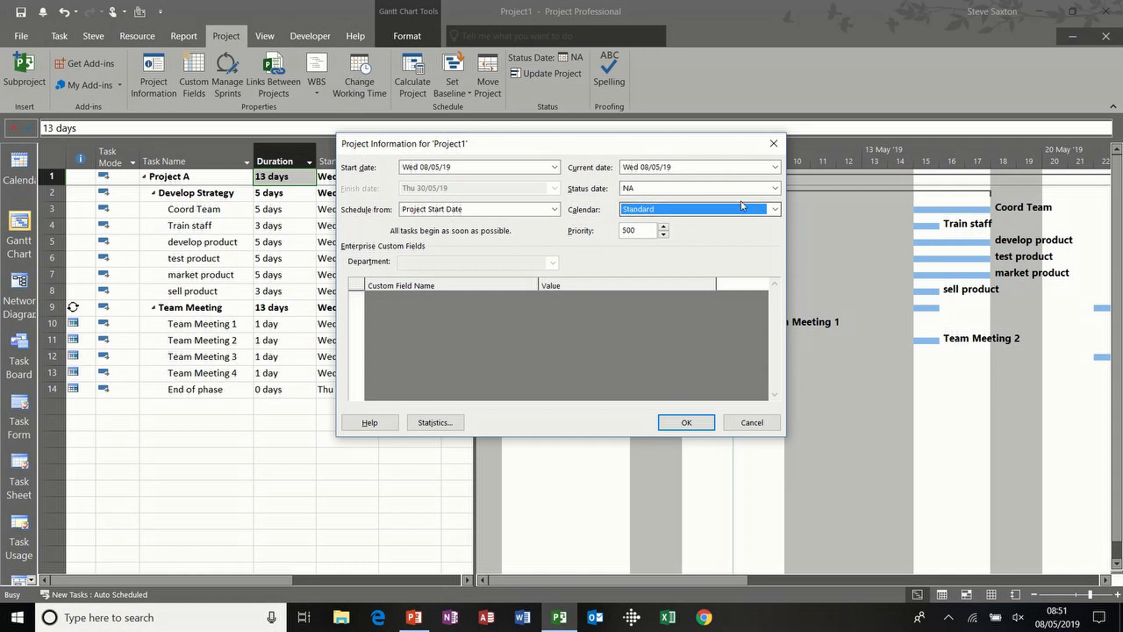
{"action": "left_click", "coordinate": [776, 210]}
{"action": "left_click", "coordinate": [778, 212]}
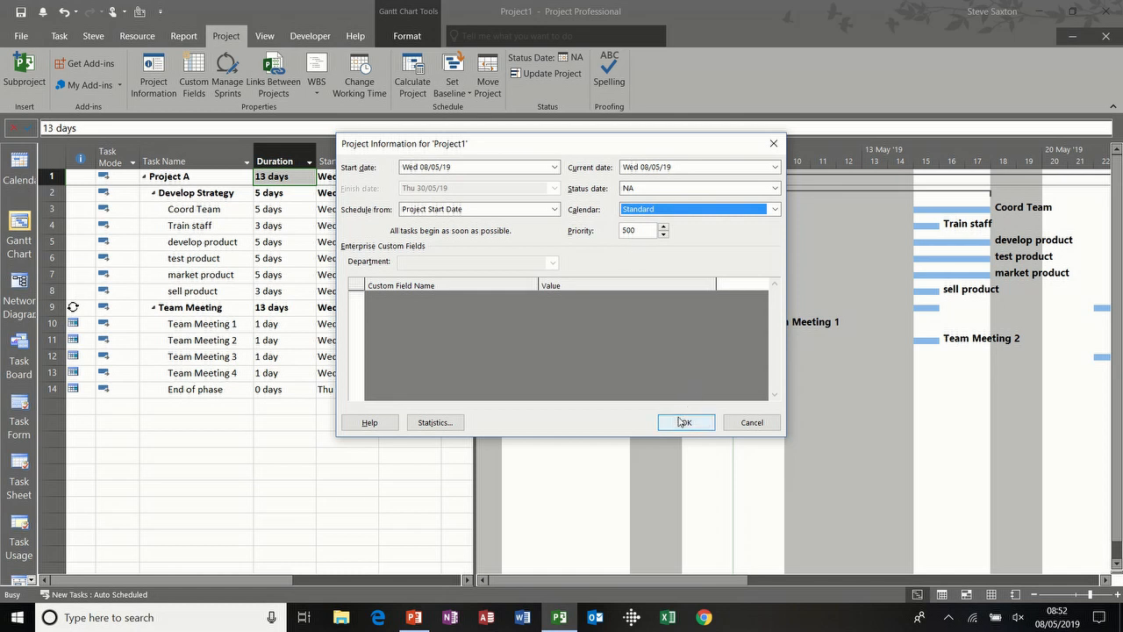
{"action": "left_click", "coordinate": [751, 422]}
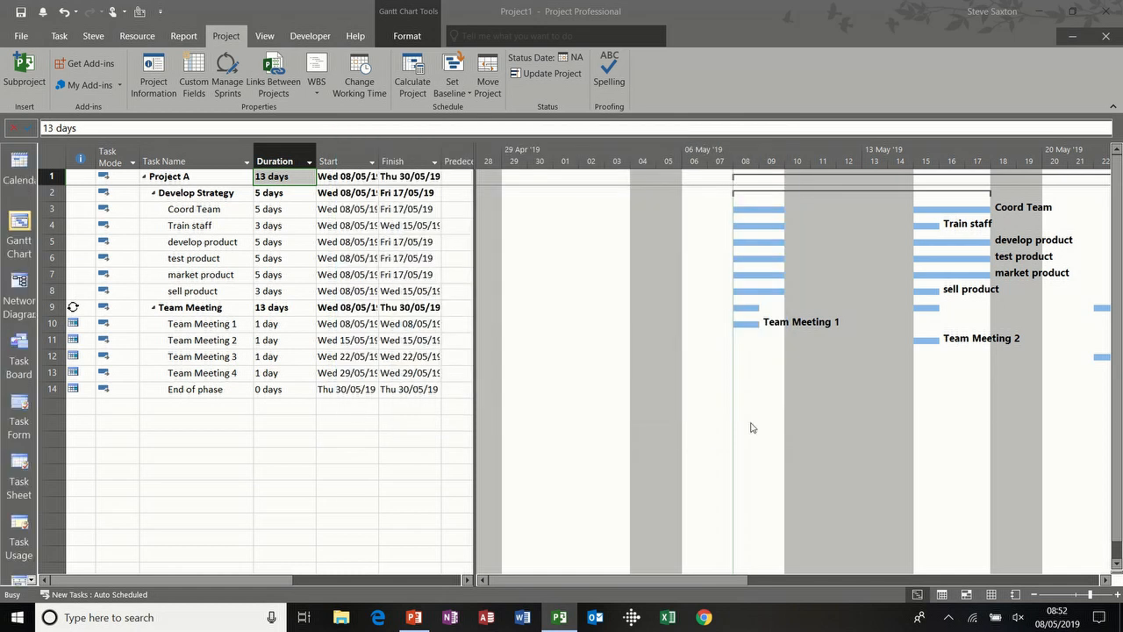
Review the general task information of the Coord Team task and close it without making changes.
{"action": "double_click", "coordinate": [195, 210]}
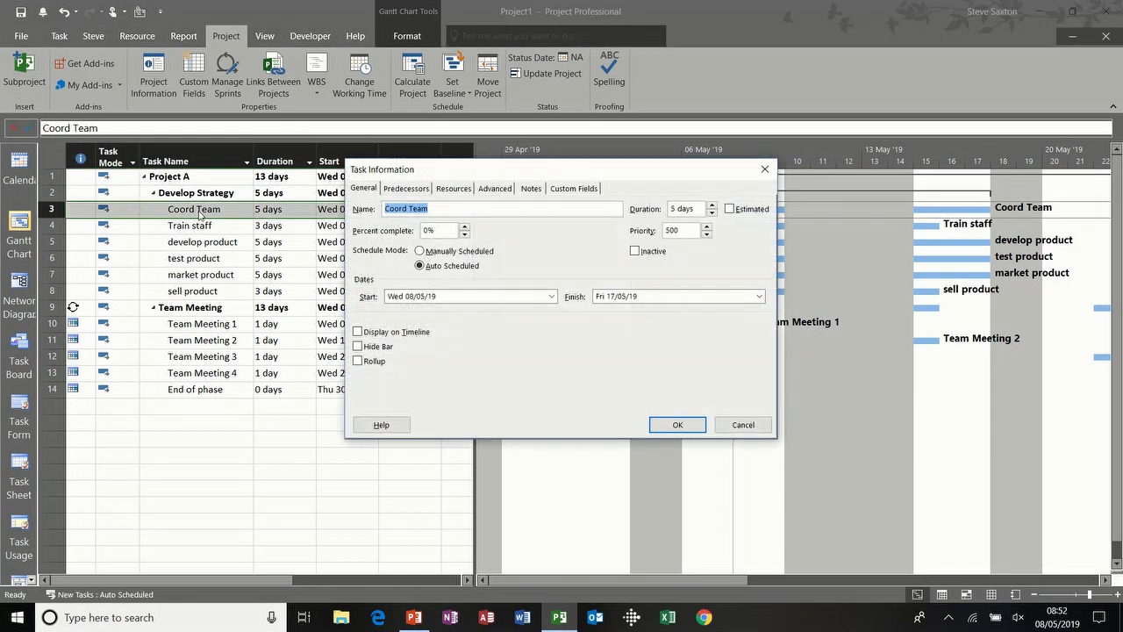
{"action": "left_click", "coordinate": [361, 190]}
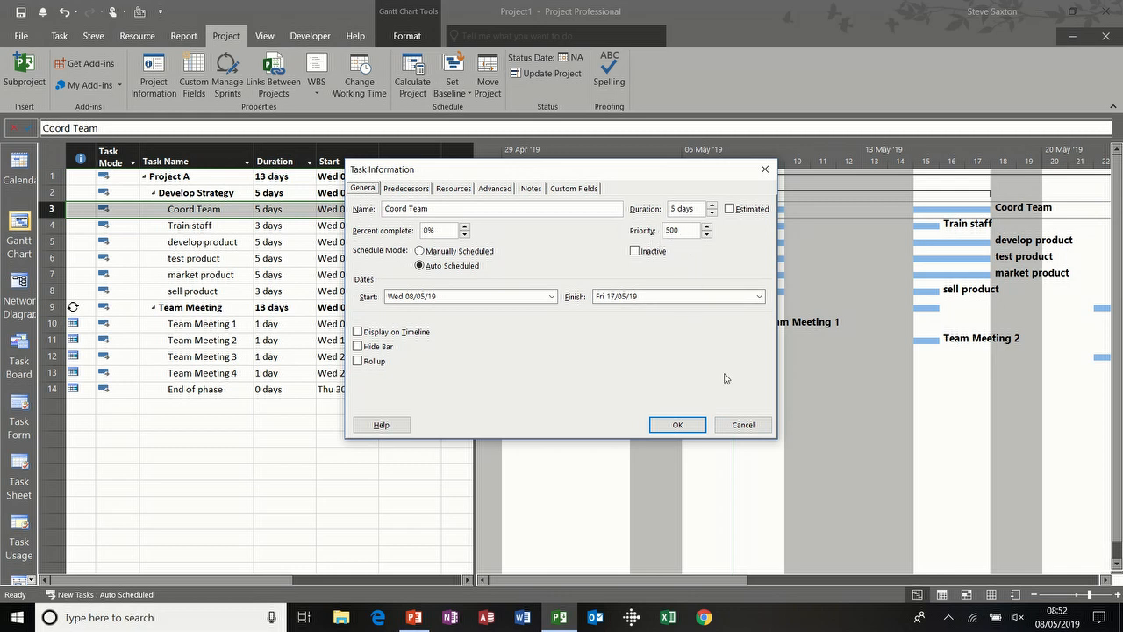
{"action": "left_click", "coordinate": [741, 425]}
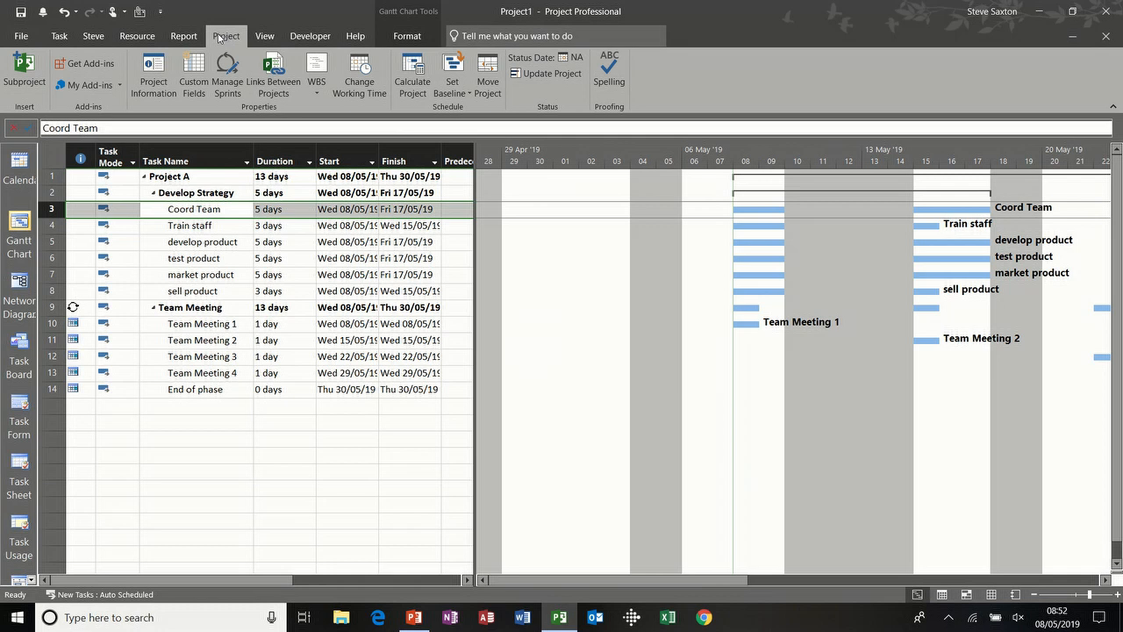
Open the Gantt chart's page setup from the print preview and move the dialog clear of the preview's header area.
{"action": "left_click", "coordinate": [24, 38]}
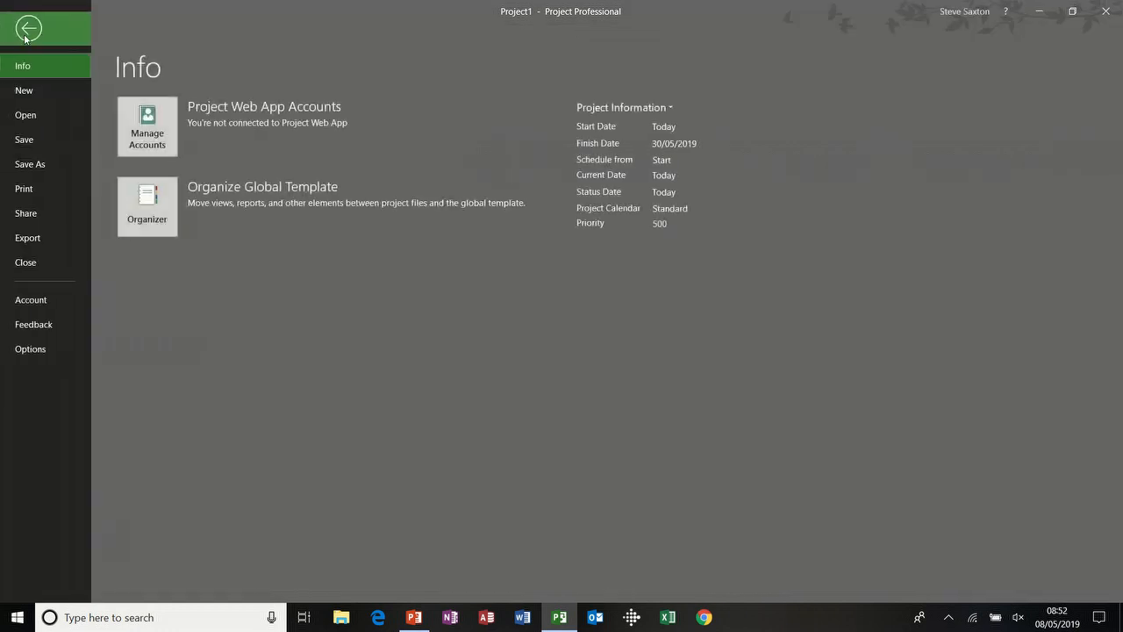
{"action": "left_click", "coordinate": [26, 187]}
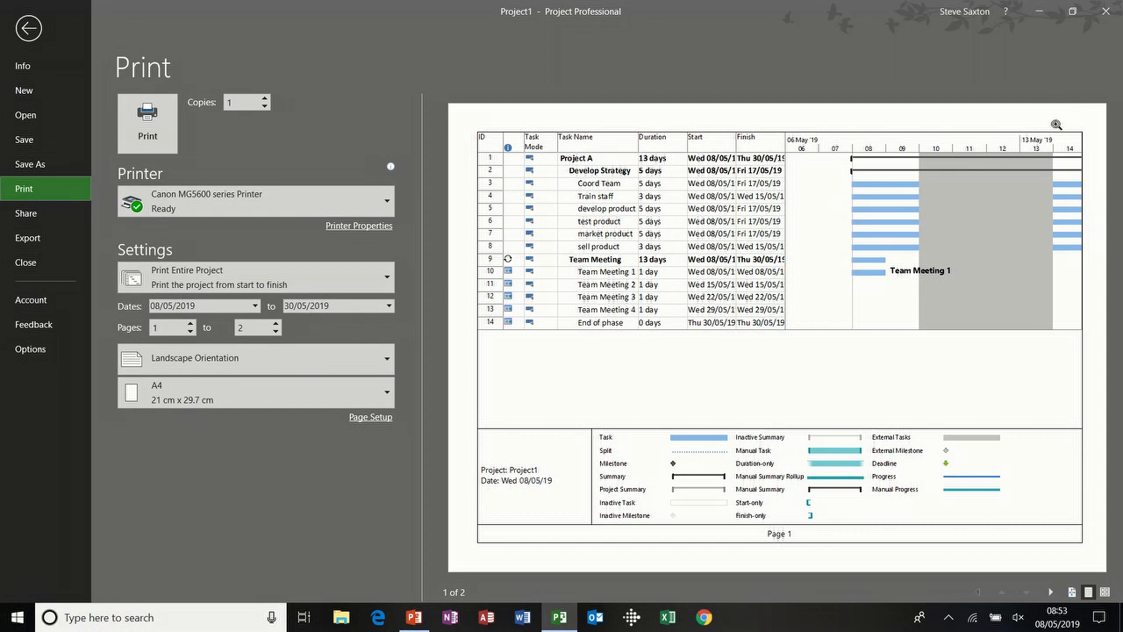
{"action": "left_click", "coordinate": [373, 418]}
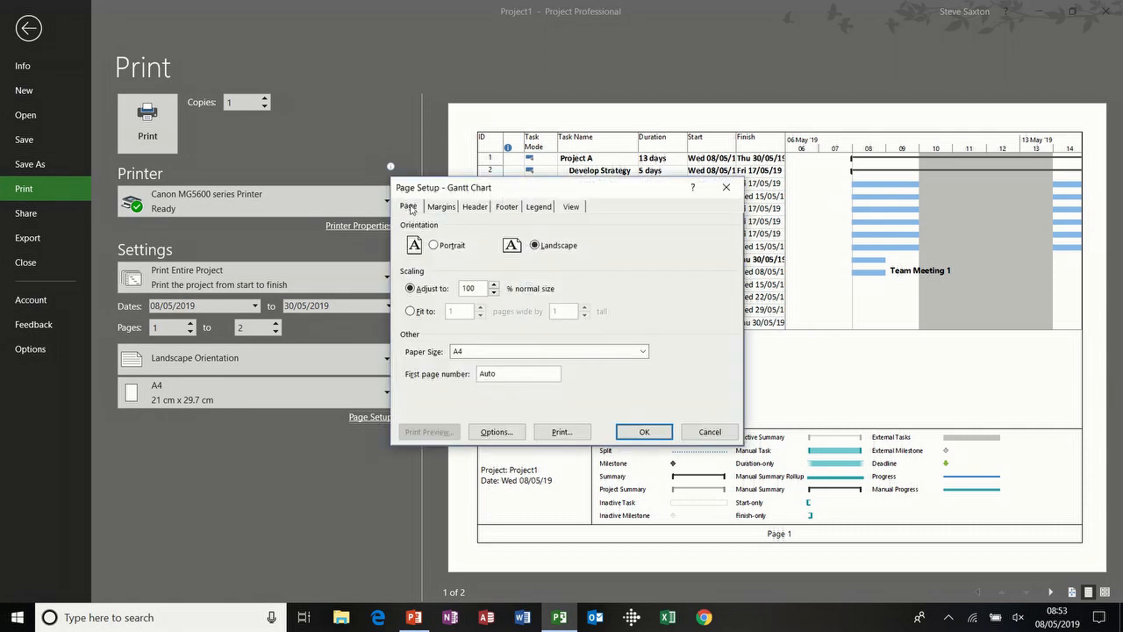
{"action": "left_click_drag", "start_coordinate": [463, 189], "coordinate": [504, 176]}
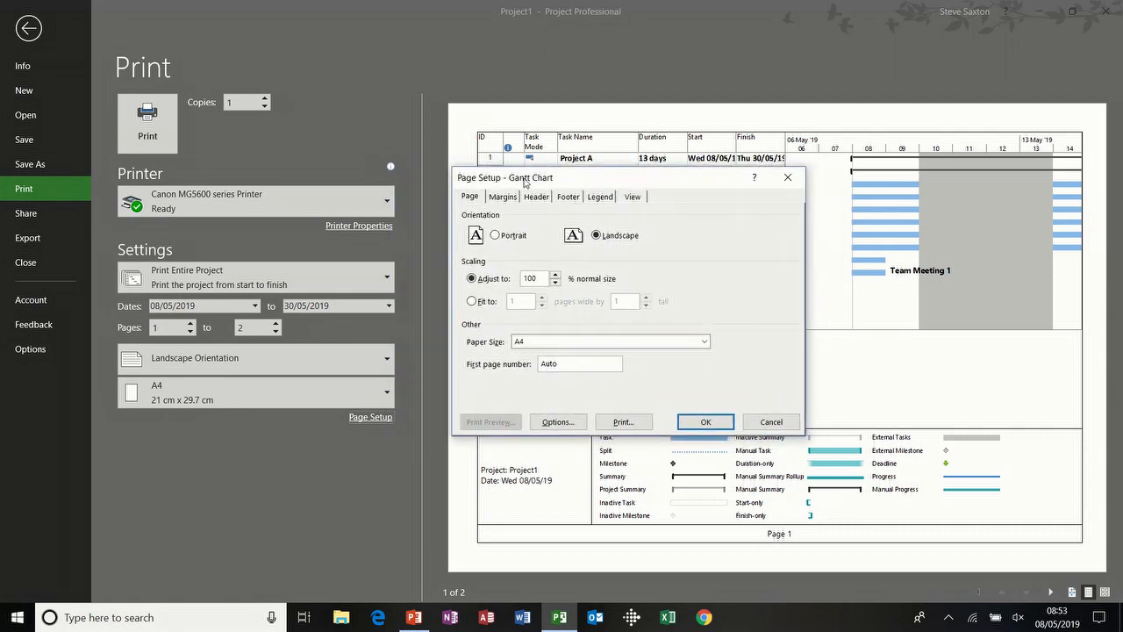
{"action": "left_click_drag", "start_coordinate": [523, 181], "coordinate": [529, 223]}
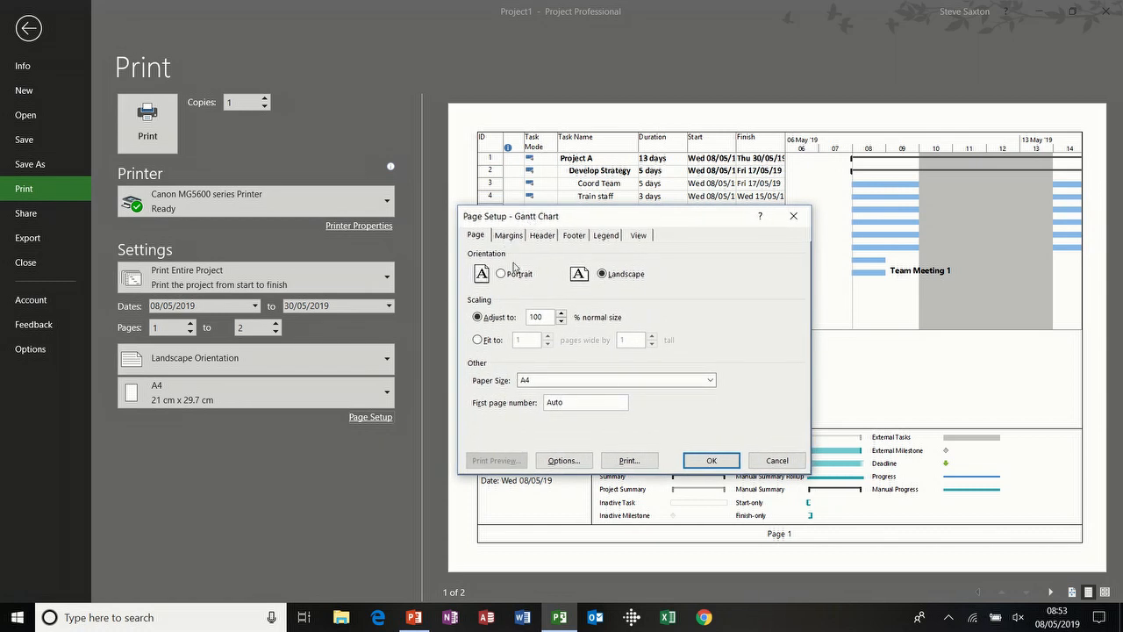
{"action": "left_click_drag", "start_coordinate": [538, 222], "coordinate": [545, 236]}
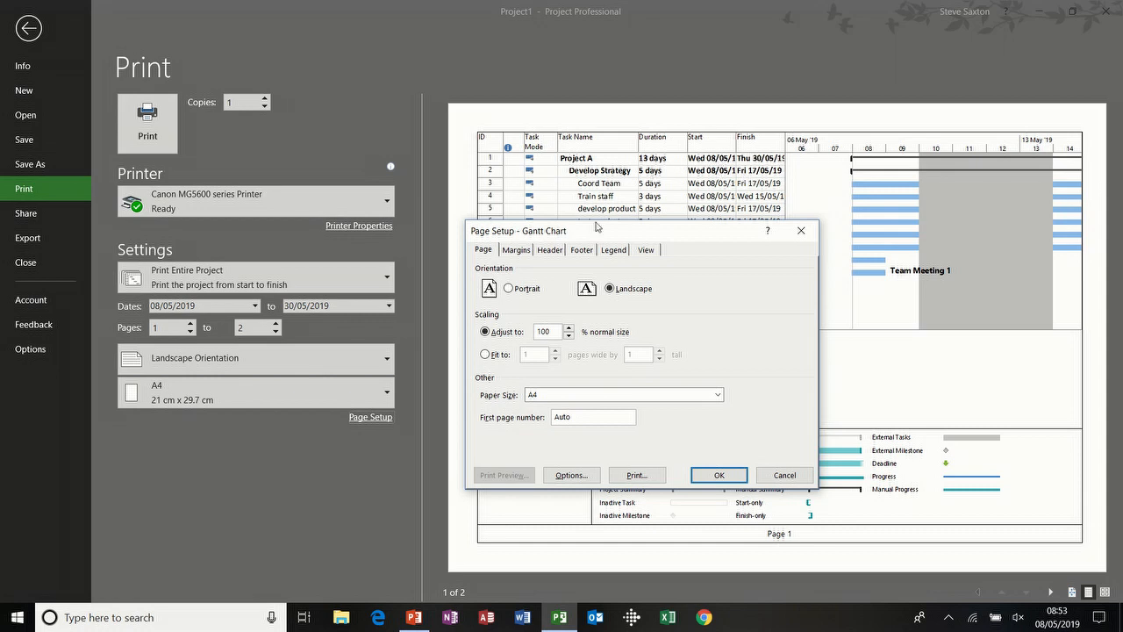
Check the fit-to-pages scaling option, return to percentage scaling, and review the margins, header and footer settings.
{"action": "left_click", "coordinate": [485, 355]}
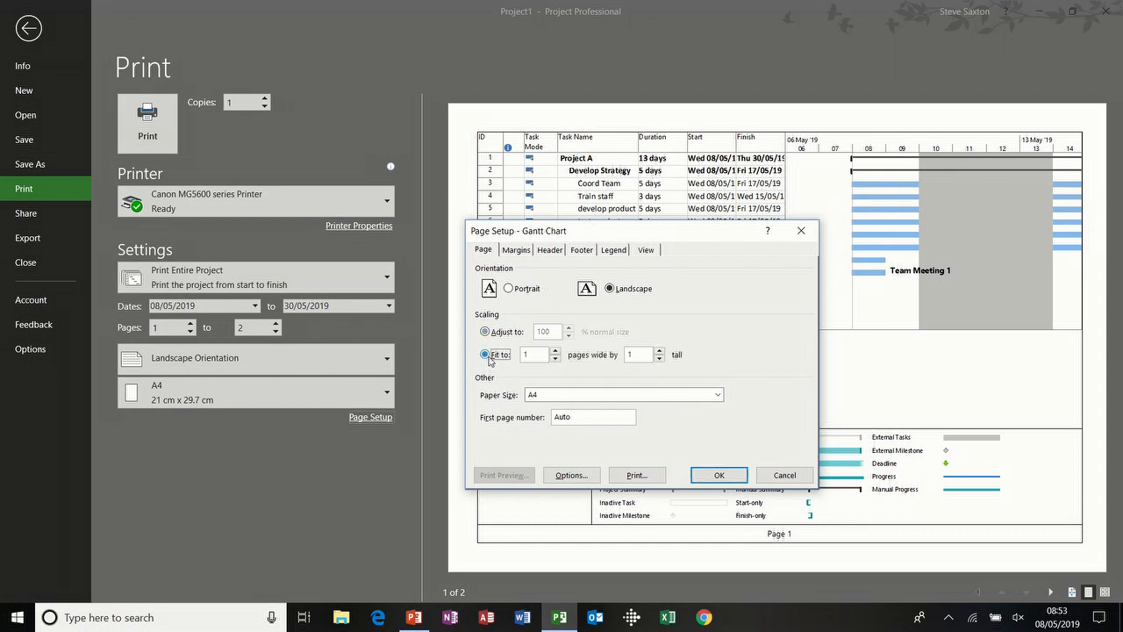
{"action": "left_click", "coordinate": [507, 334]}
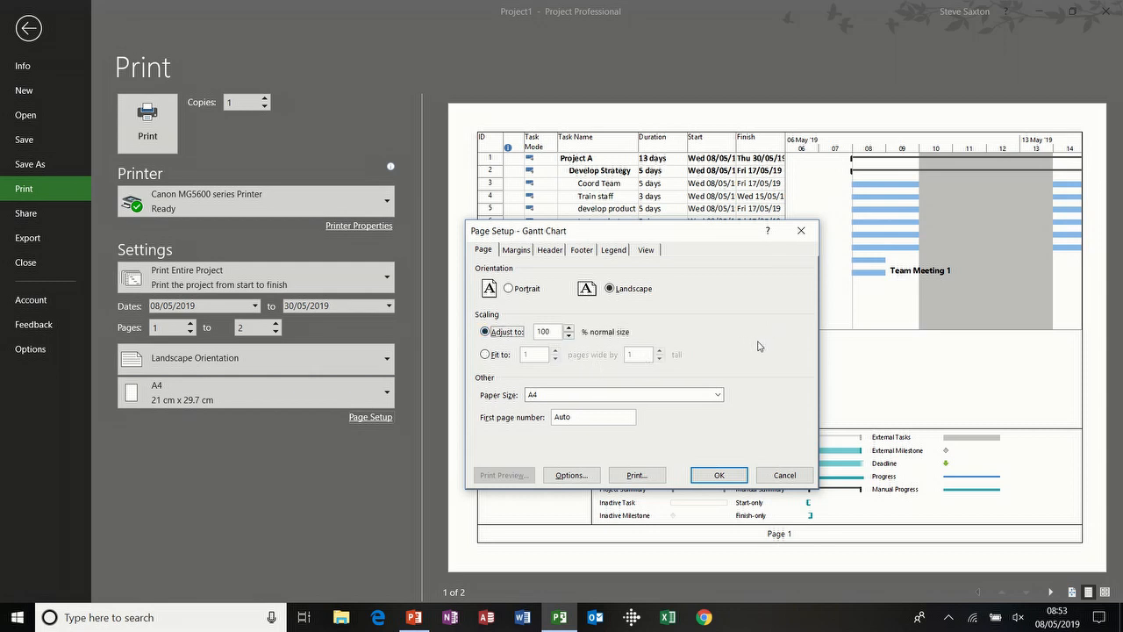
{"action": "left_click", "coordinate": [516, 250]}
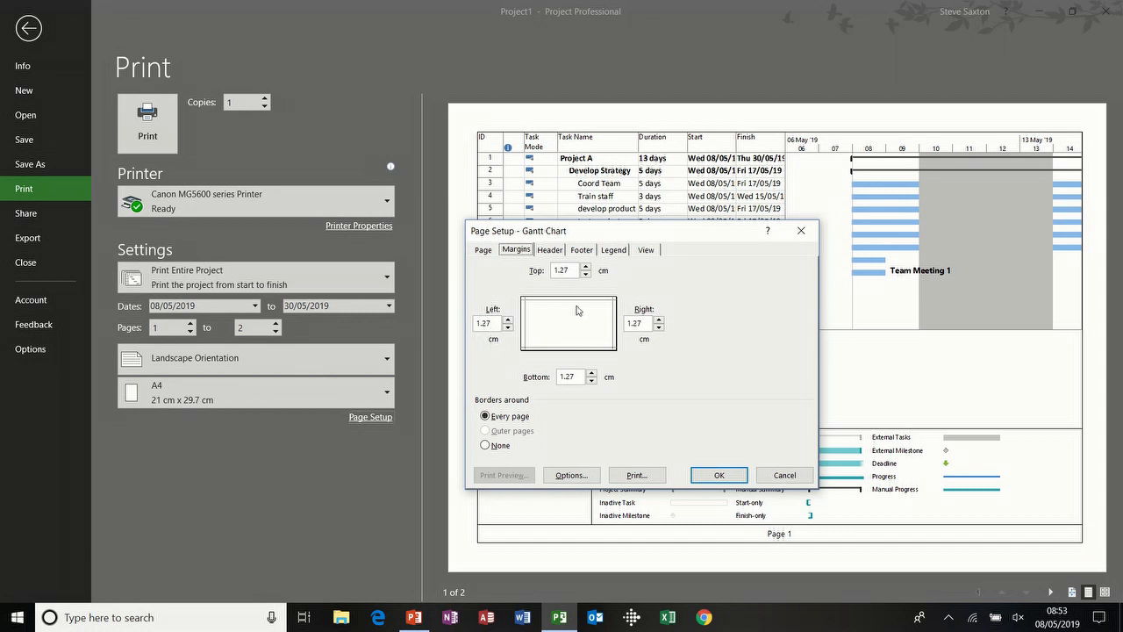
{"action": "left_click", "coordinate": [550, 251]}
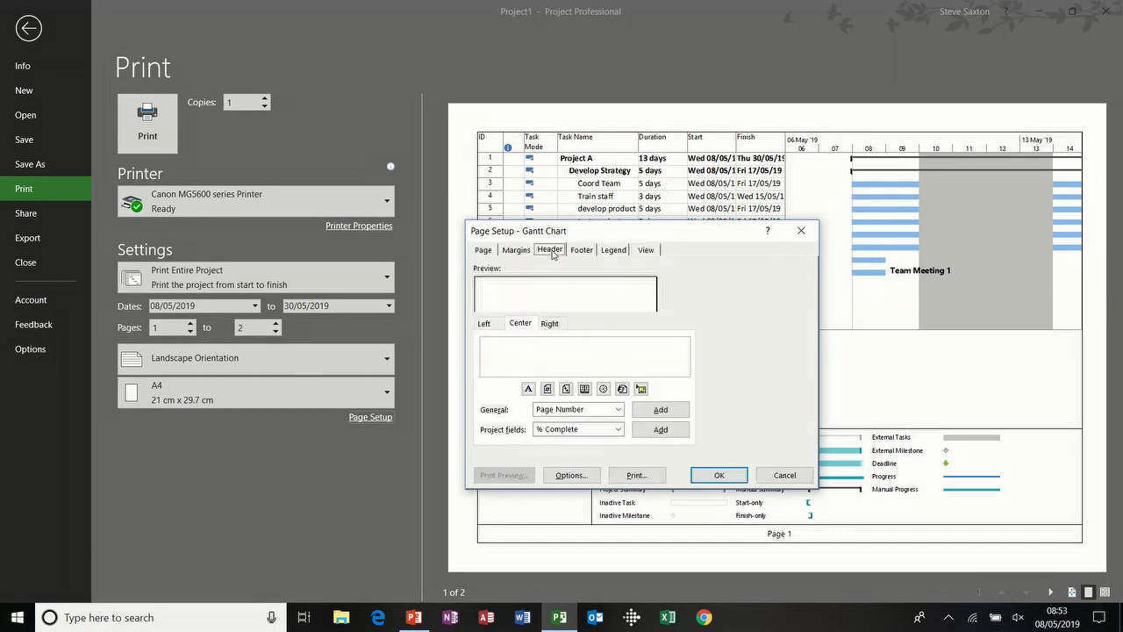
{"action": "left_click", "coordinate": [579, 252]}
{"action": "left_click", "coordinate": [578, 251]}
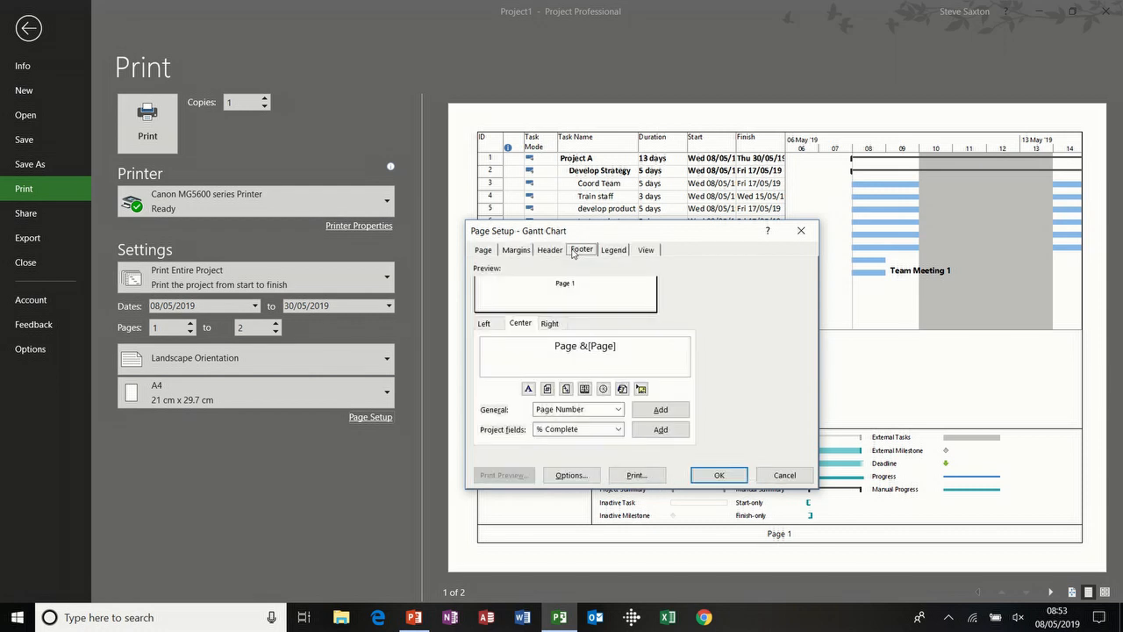
Enter the author's first name in the left section of the print header.
{"action": "left_click", "coordinate": [552, 251]}
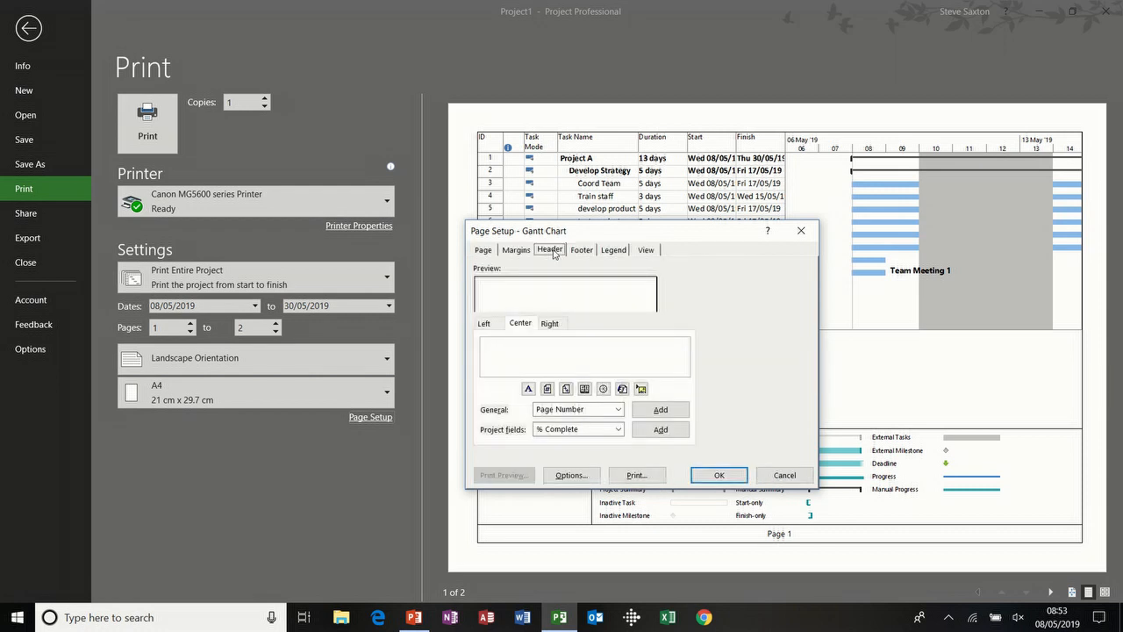
{"action": "left_click", "coordinate": [487, 324]}
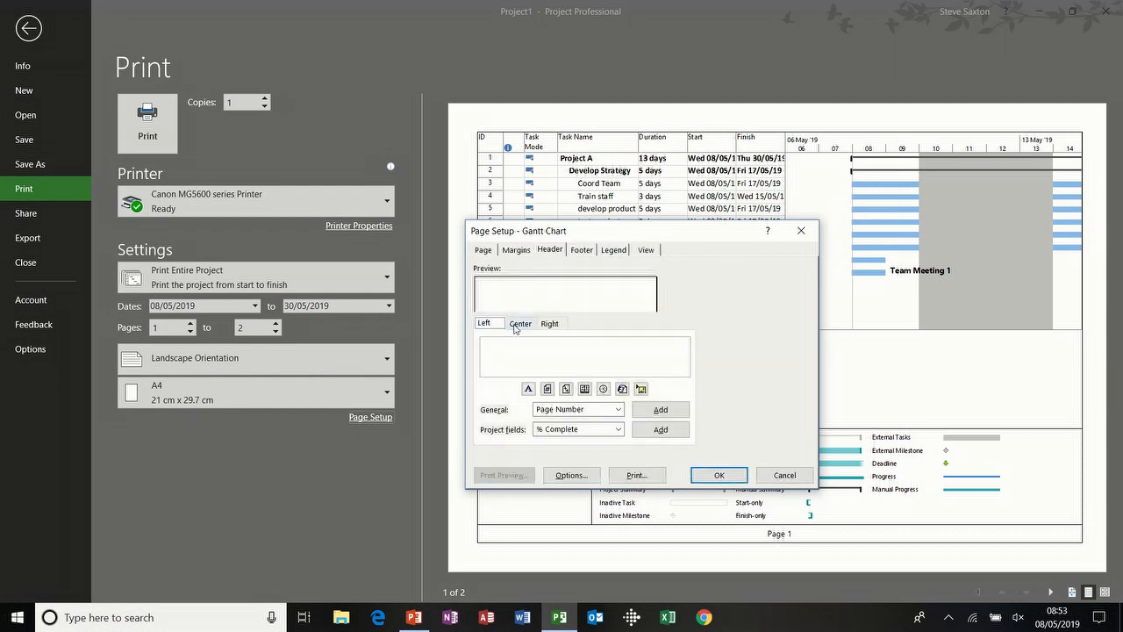
{"action": "left_click", "coordinate": [506, 348]}
{"action": "type", "text": "steve"}
Insert the current date and the current time in the center section of the print header.
{"action": "left_click", "coordinate": [521, 324]}
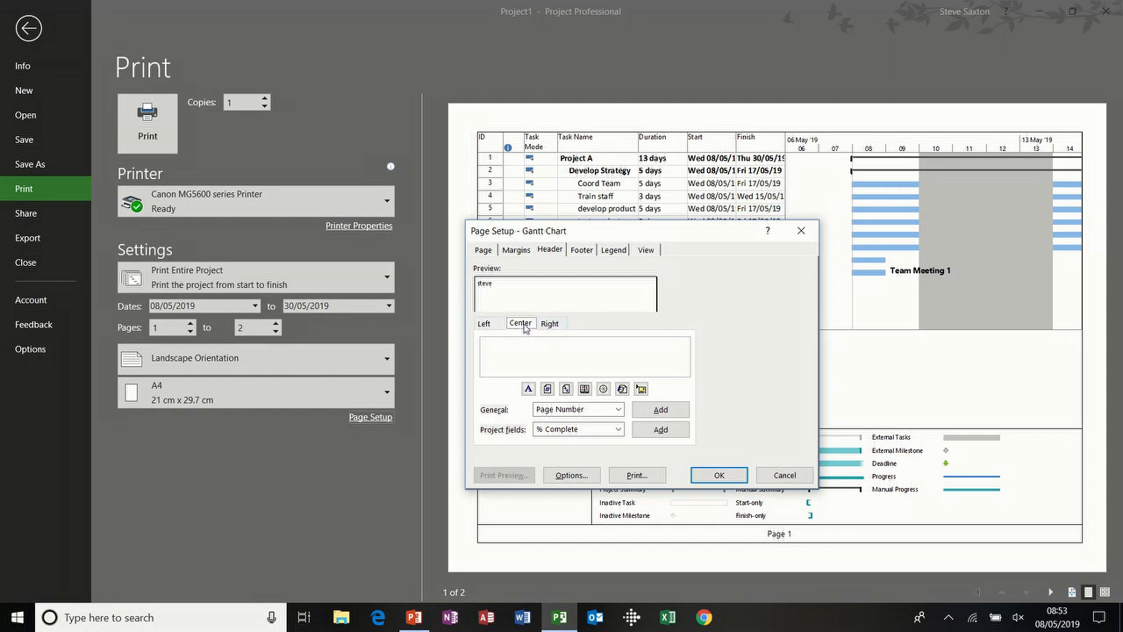
{"action": "left_click", "coordinate": [585, 390]}
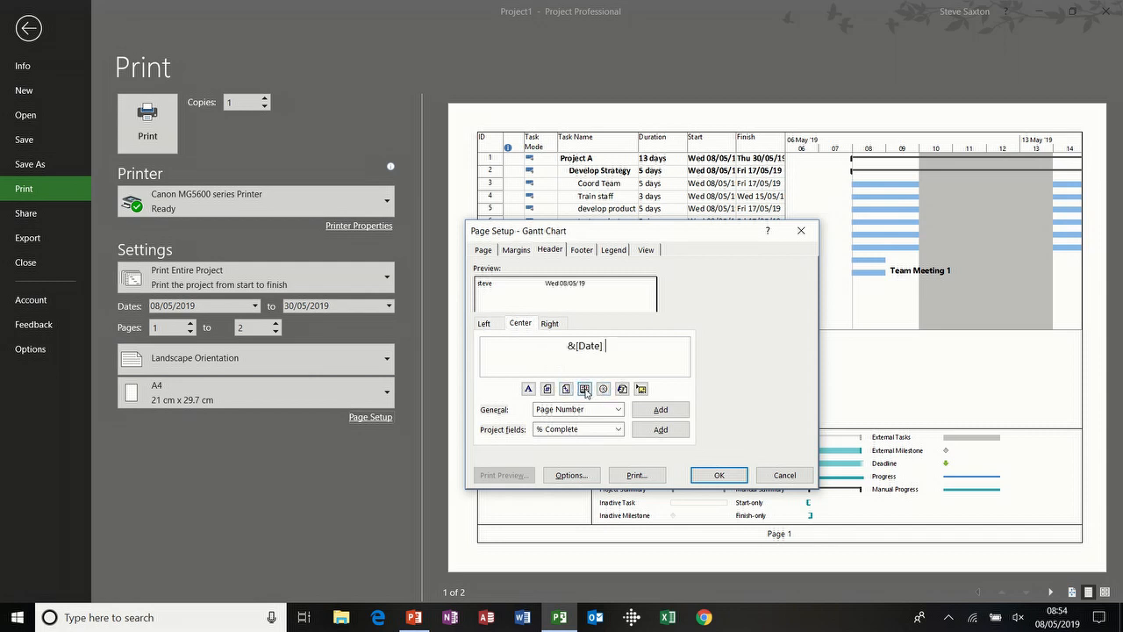
{"action": "left_click", "coordinate": [604, 389]}
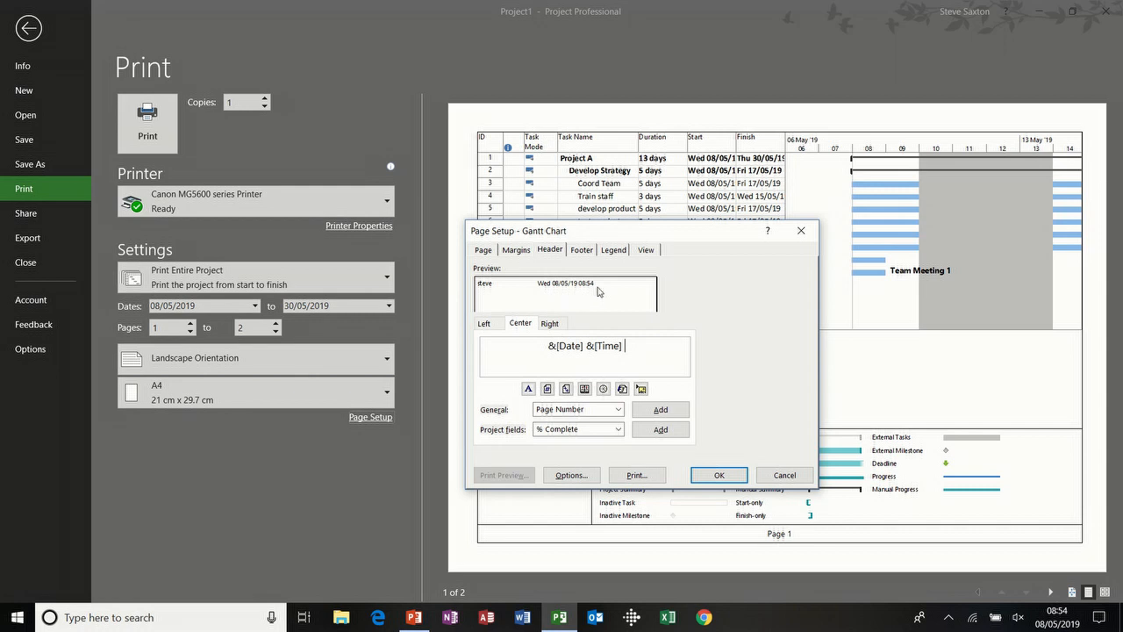
Add the % Complete, Actual Cost and VAC project fields on separate lines in the right section of the print header.
{"action": "left_click", "coordinate": [555, 325]}
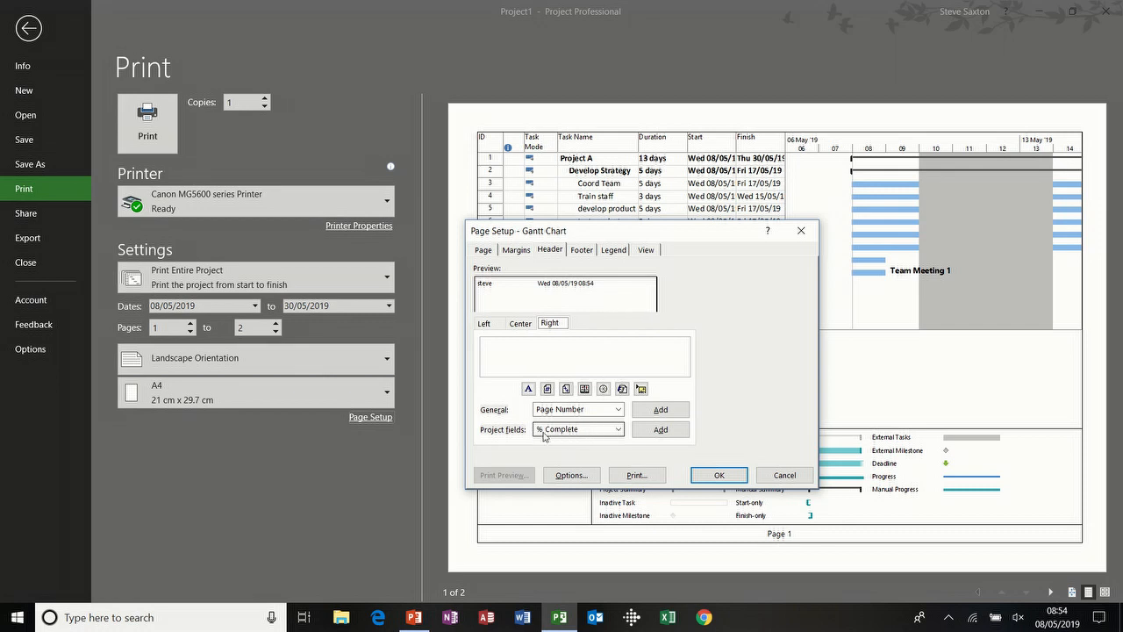
{"action": "left_click", "coordinate": [660, 430]}
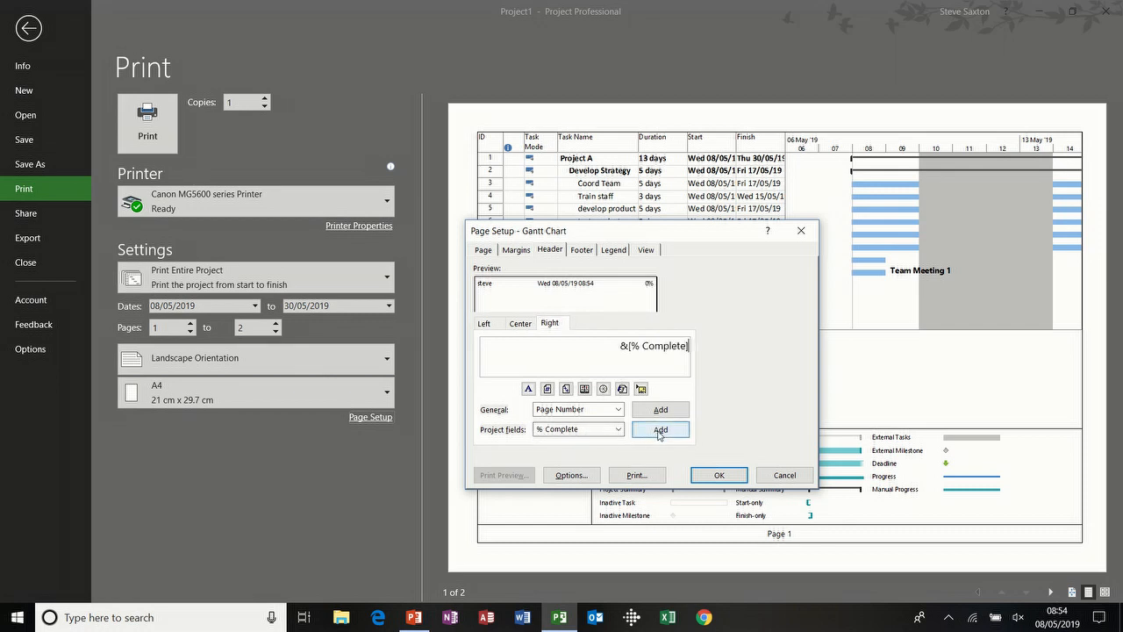
{"action": "key", "text": "Return"}
{"action": "left_click", "coordinate": [617, 429]}
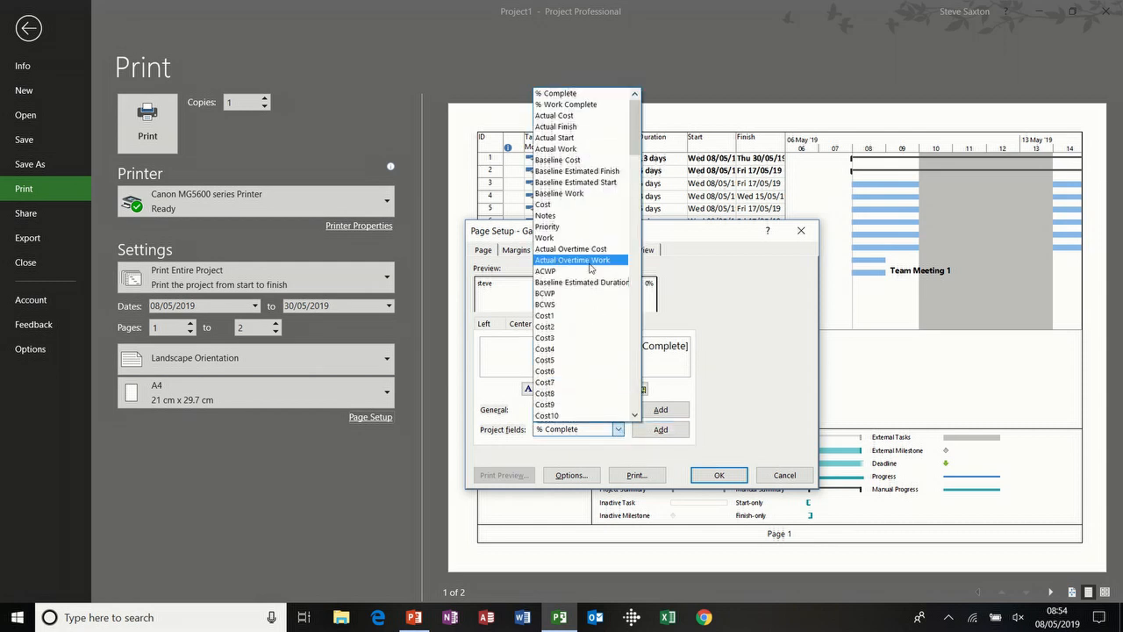
{"action": "left_click", "coordinate": [567, 115]}
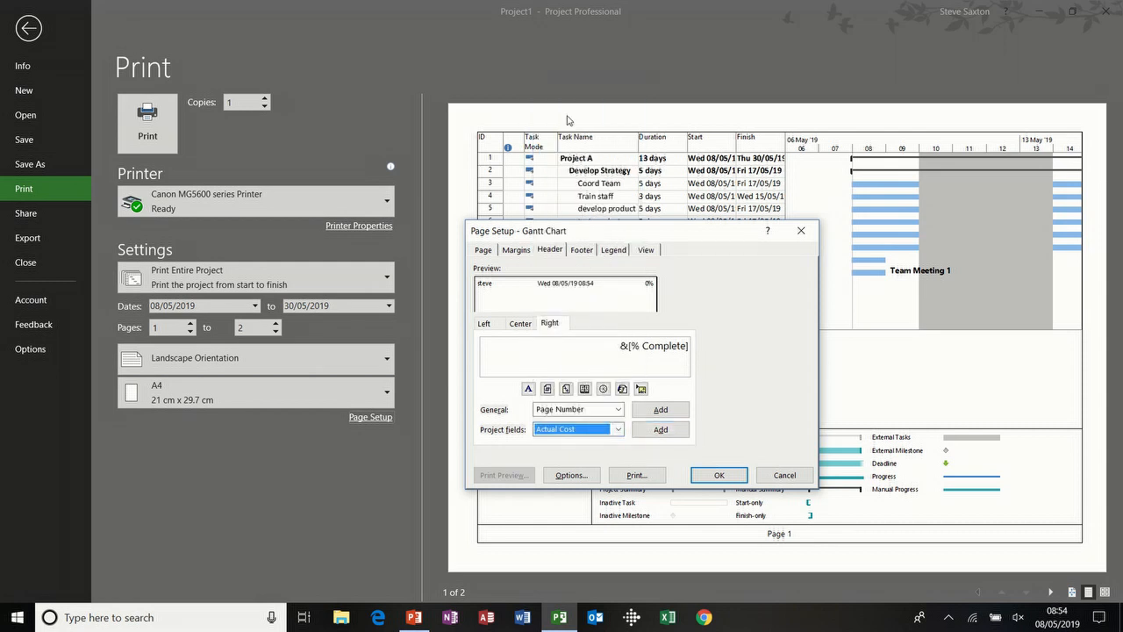
{"action": "left_click", "coordinate": [660, 429]}
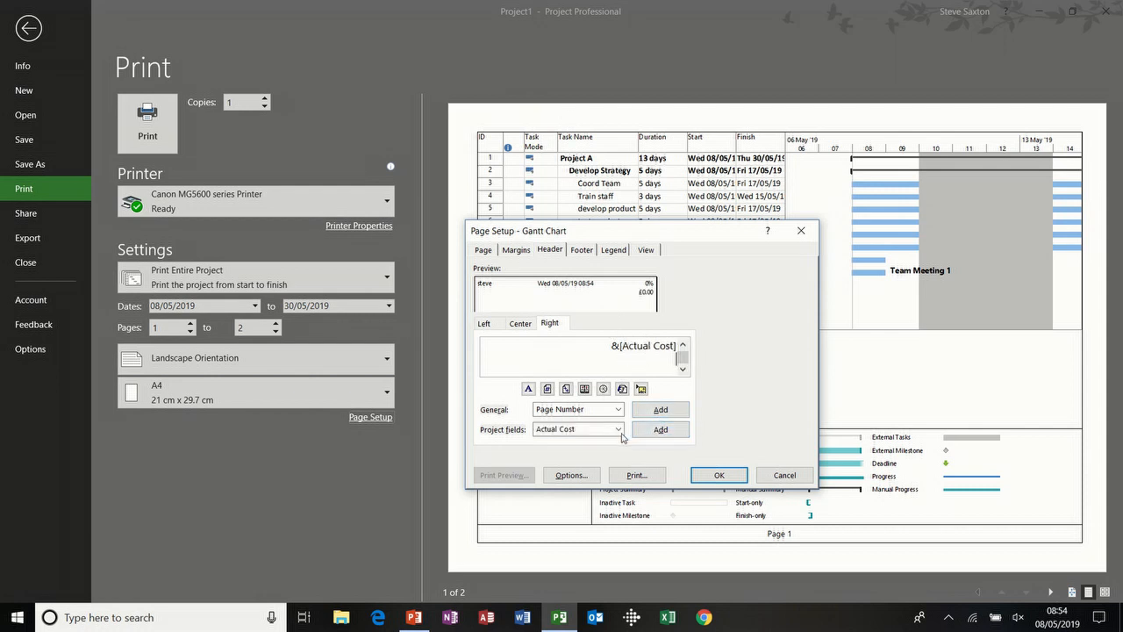
{"action": "left_click", "coordinate": [618, 430]}
{"action": "key", "text": "v"}
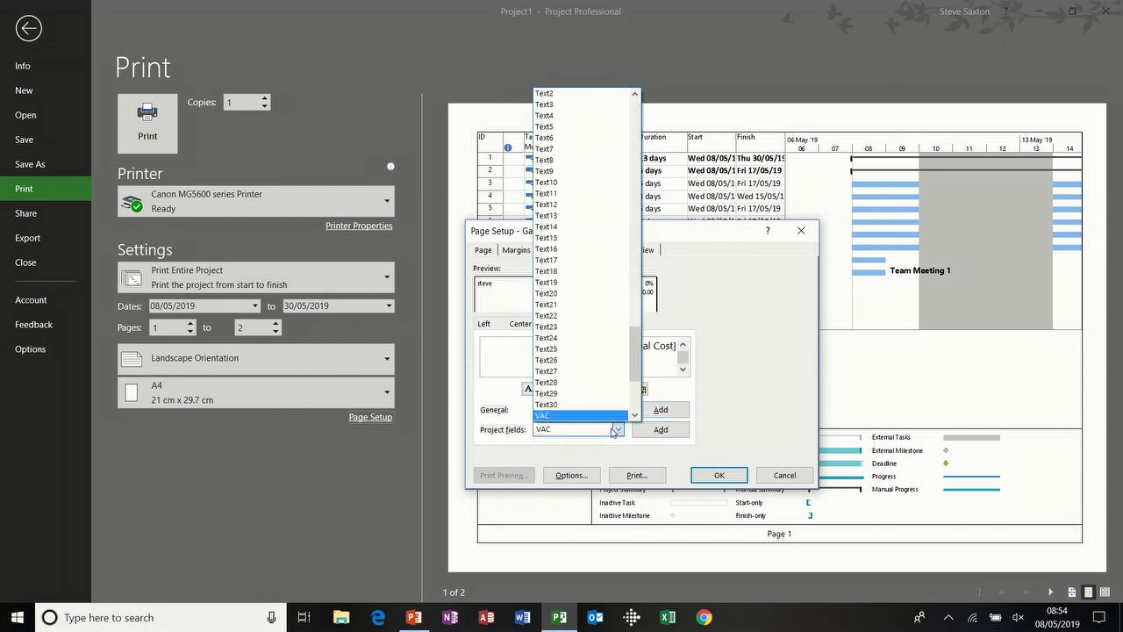
{"action": "left_click", "coordinate": [602, 418]}
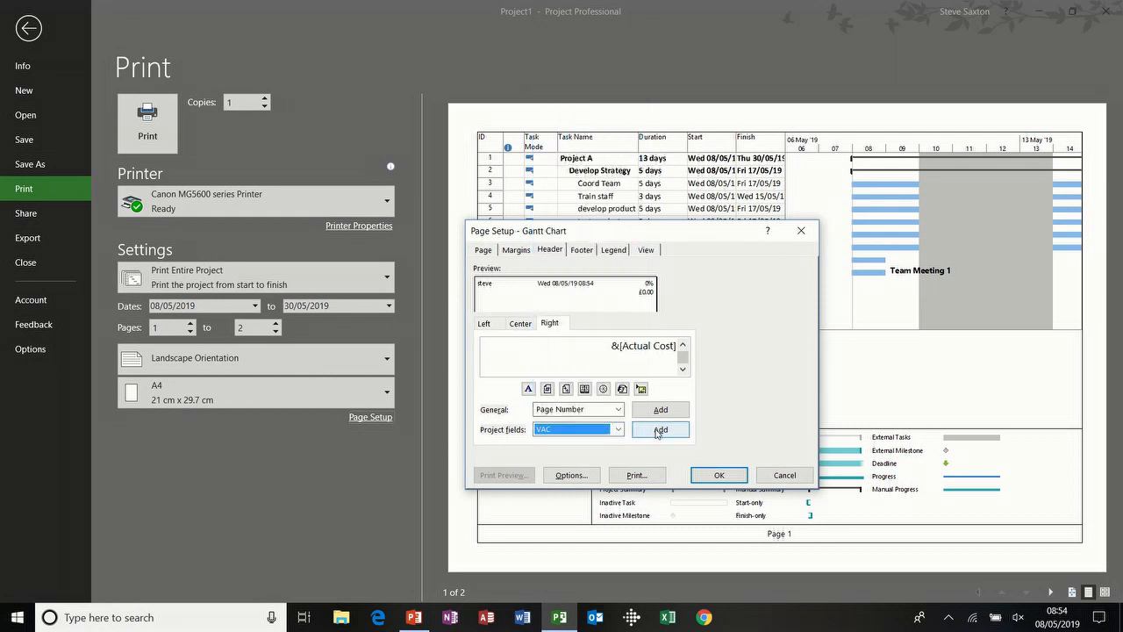
{"action": "left_click", "coordinate": [660, 429]}
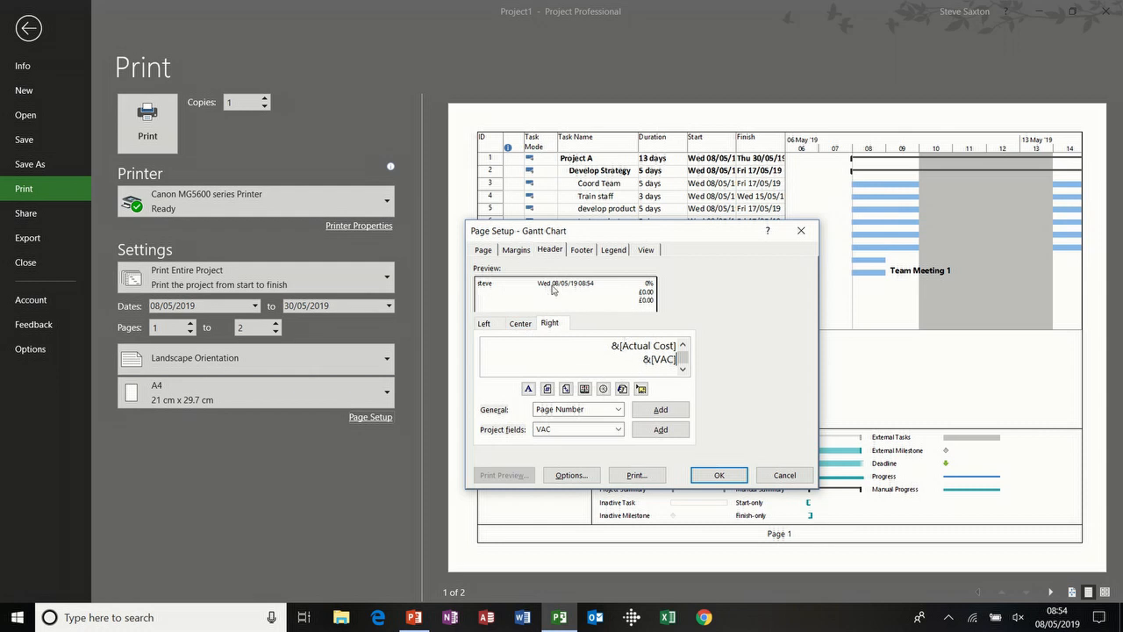
Check the footer, set the legend to print on a separate legend page, and apply the page setup.
{"action": "left_click", "coordinate": [582, 250]}
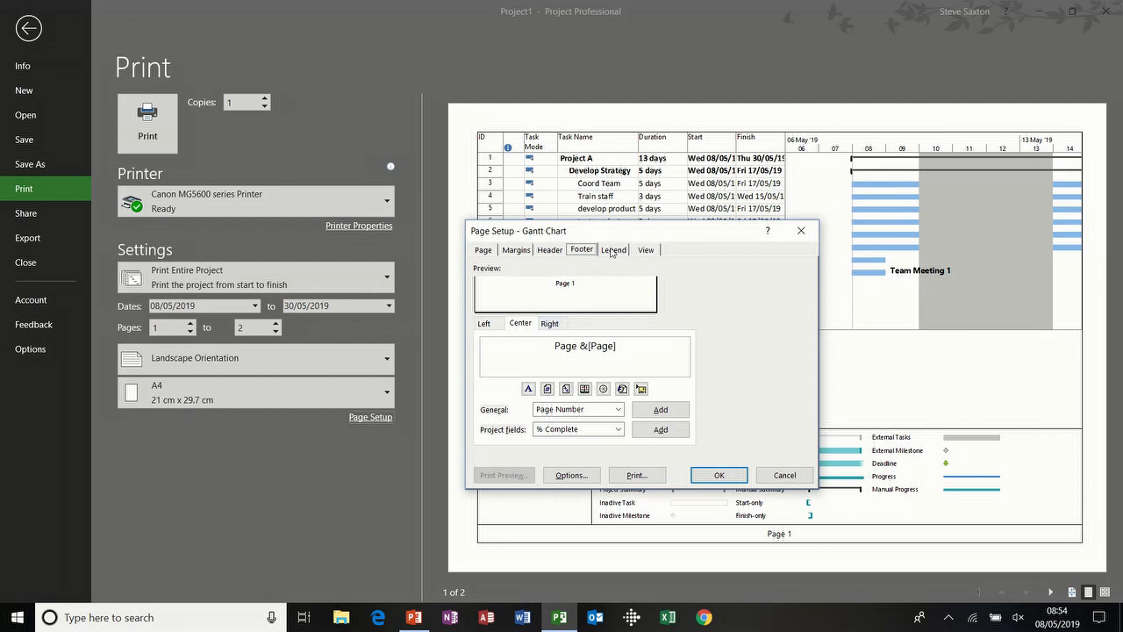
{"action": "left_click", "coordinate": [611, 251]}
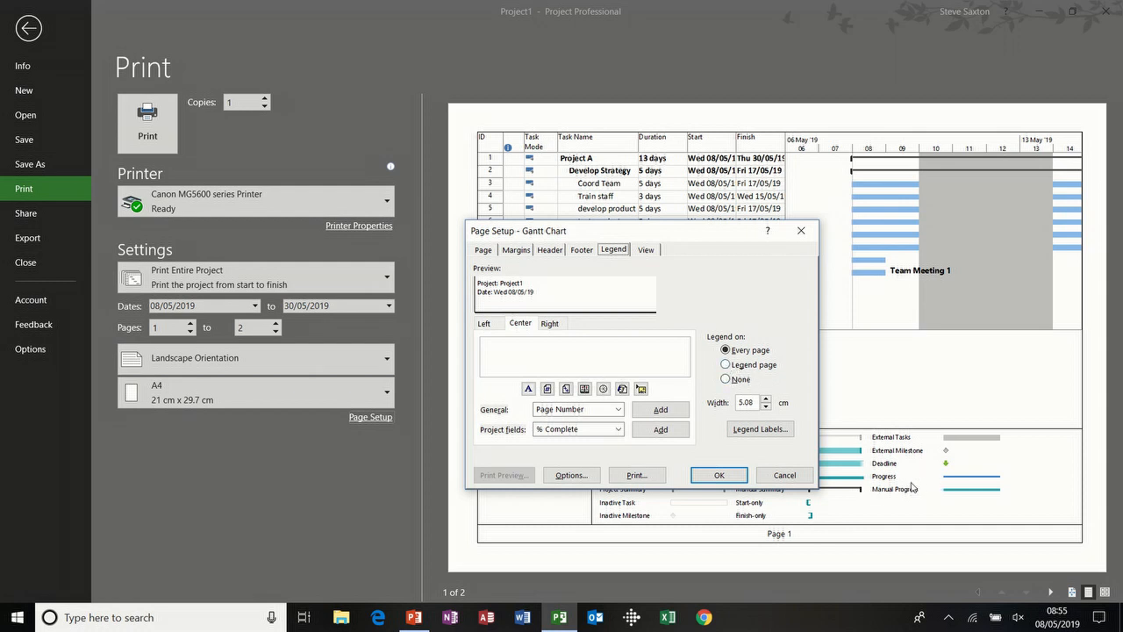
{"action": "left_click", "coordinate": [730, 367]}
{"action": "left_click", "coordinate": [716, 474]}
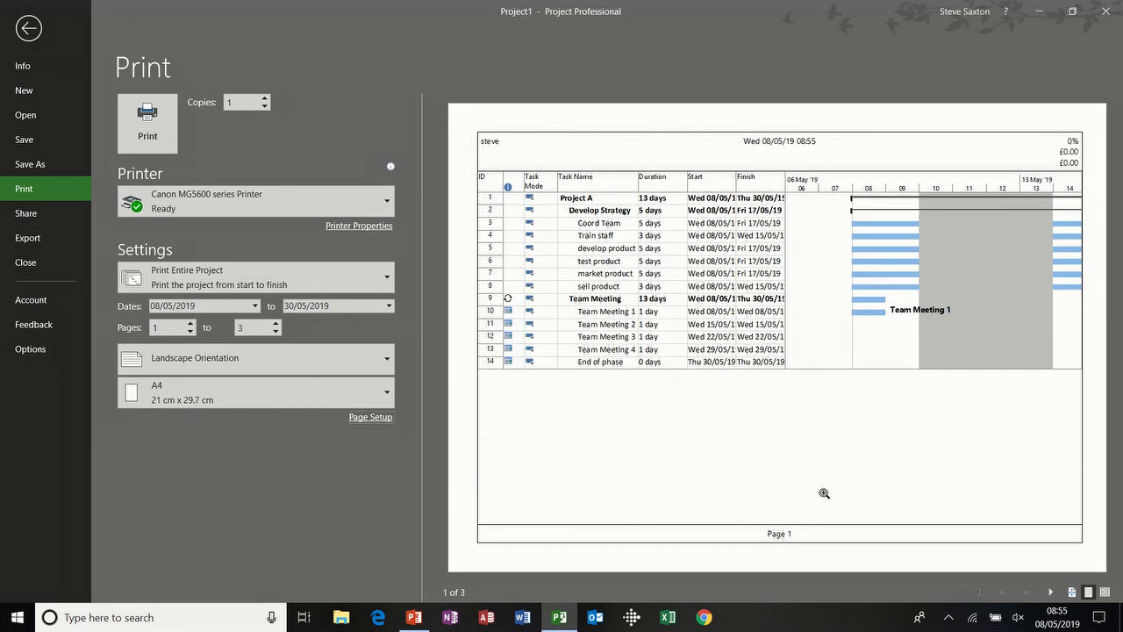
Page through the print preview to the legend page and return to the Gantt chart.
{"action": "left_click", "coordinate": [1050, 593]}
{"action": "left_click", "coordinate": [1051, 593]}
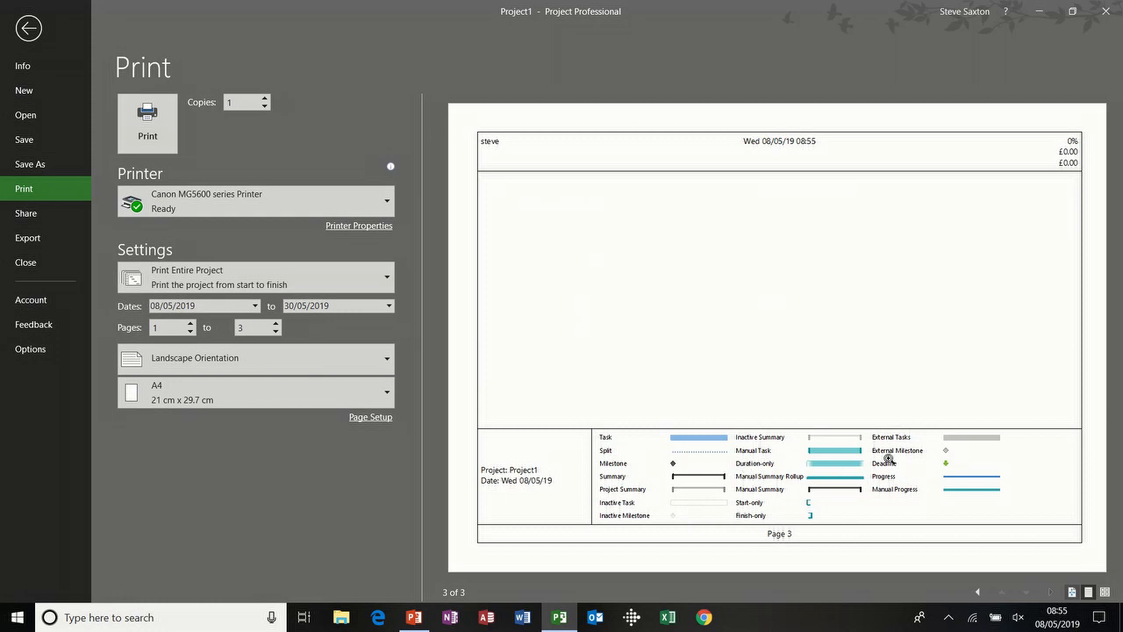
{"action": "left_click", "coordinate": [29, 29]}
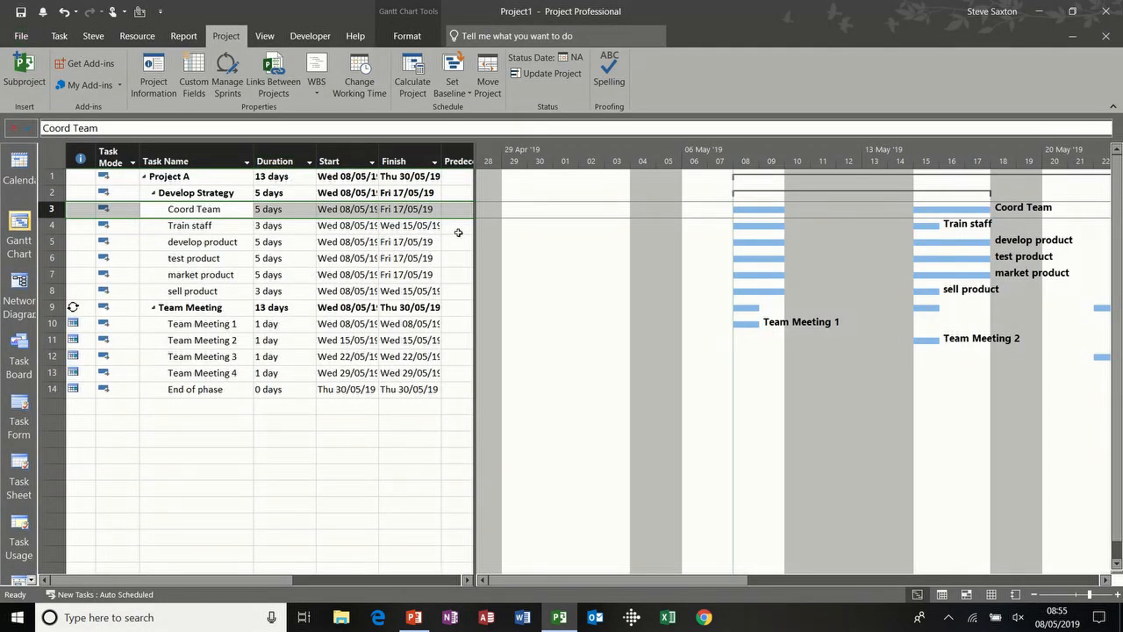
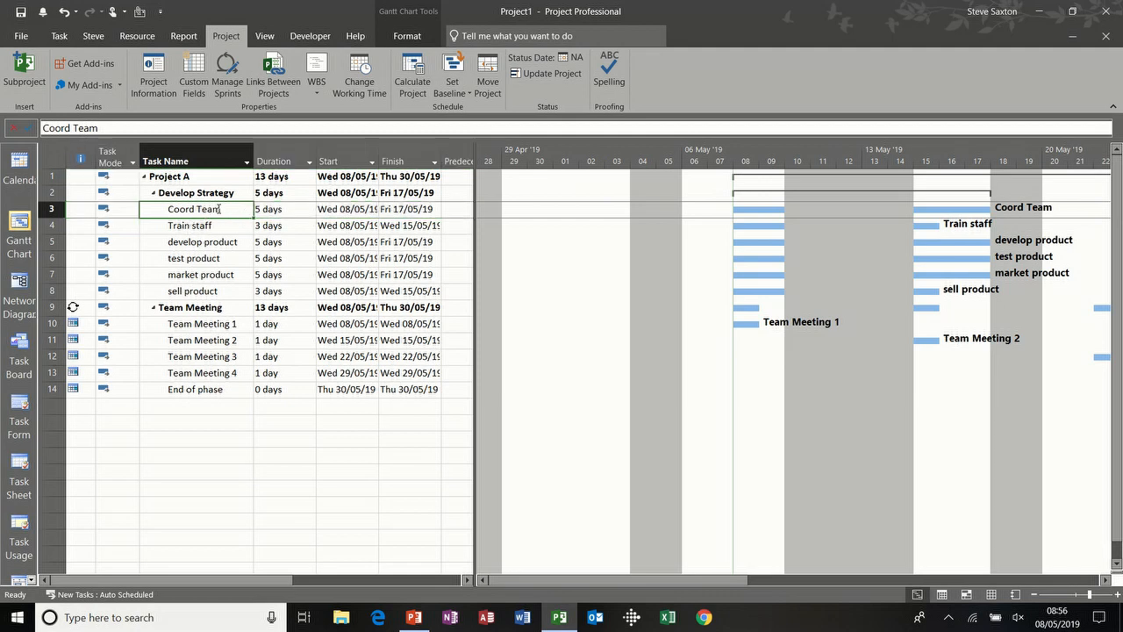
Open the Coord Team task's information and review its general, predecessor, resource, advanced and notes settings.
{"action": "double_click", "coordinate": [218, 209]}
{"action": "left_click_drag", "start_coordinate": [409, 174], "coordinate": [222, 236]}
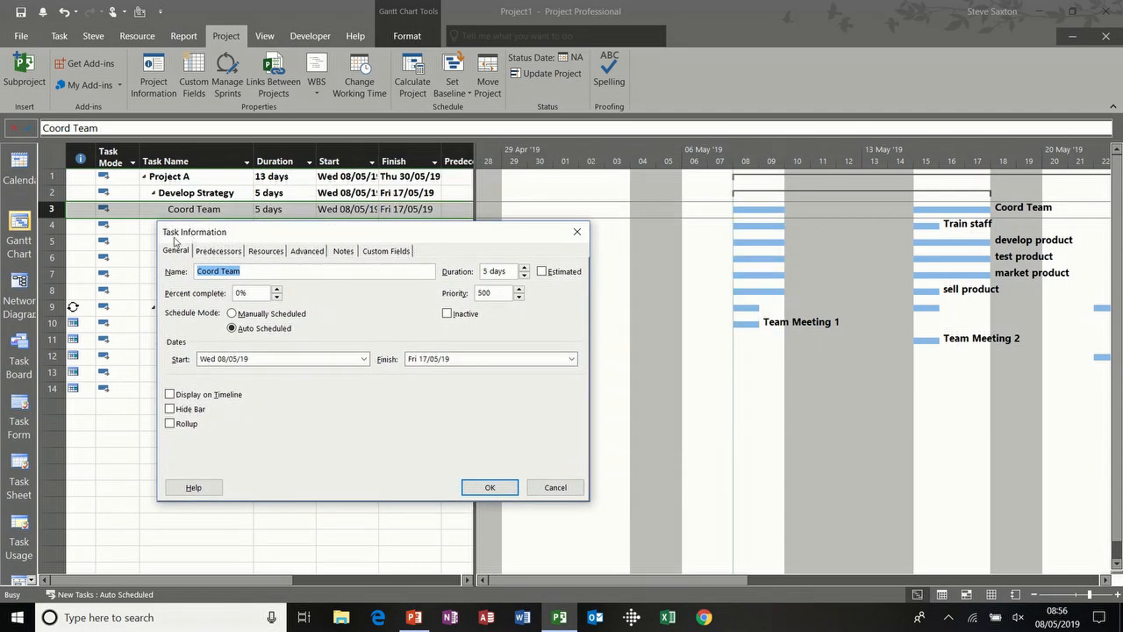
{"action": "left_click", "coordinate": [178, 252]}
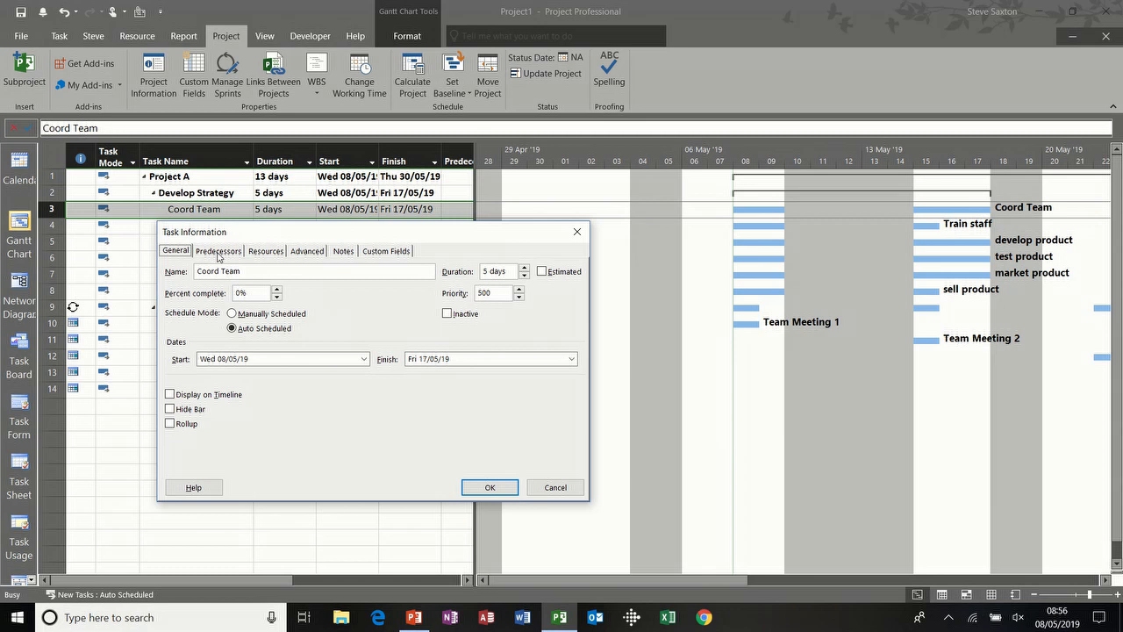
{"action": "left_click", "coordinate": [219, 252]}
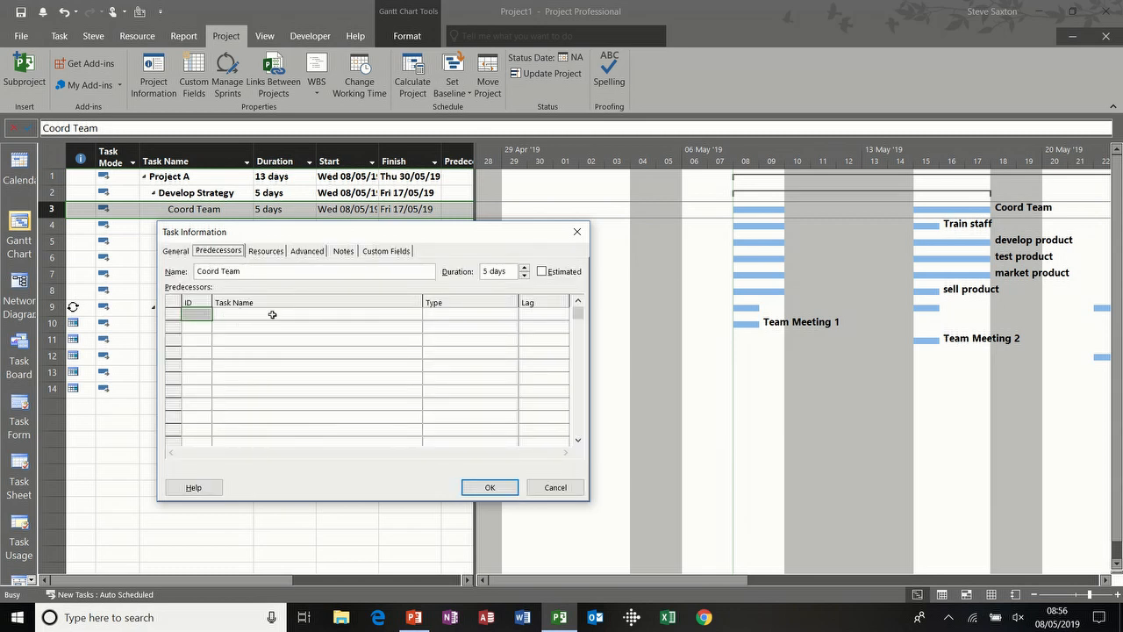
{"action": "left_click_drag", "start_coordinate": [306, 233], "coordinate": [307, 260]}
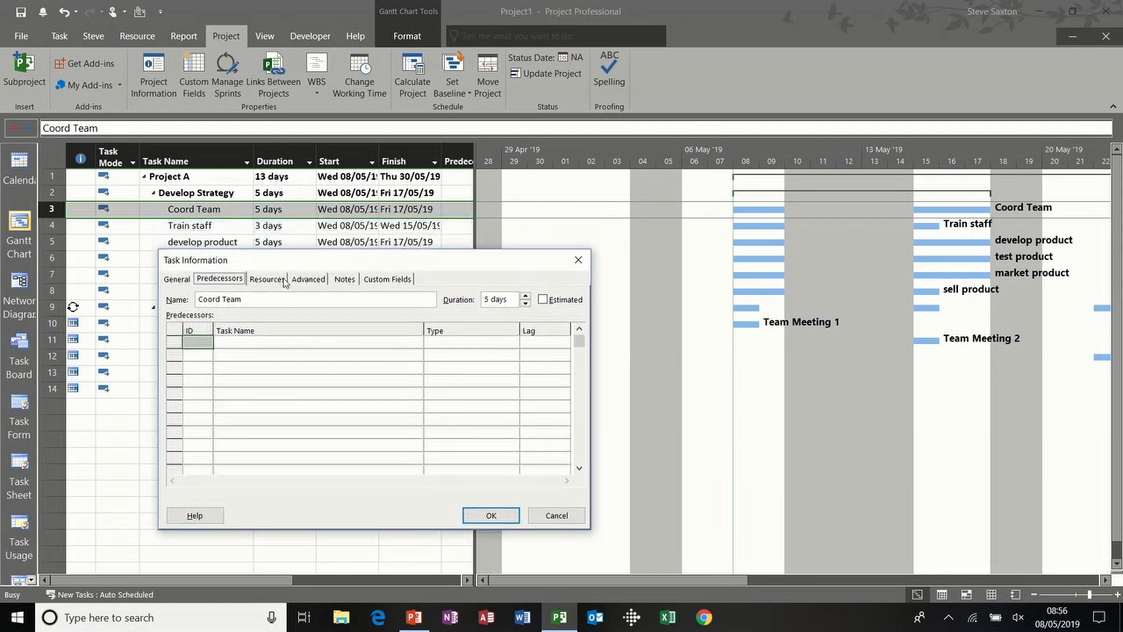
{"action": "left_click", "coordinate": [267, 279]}
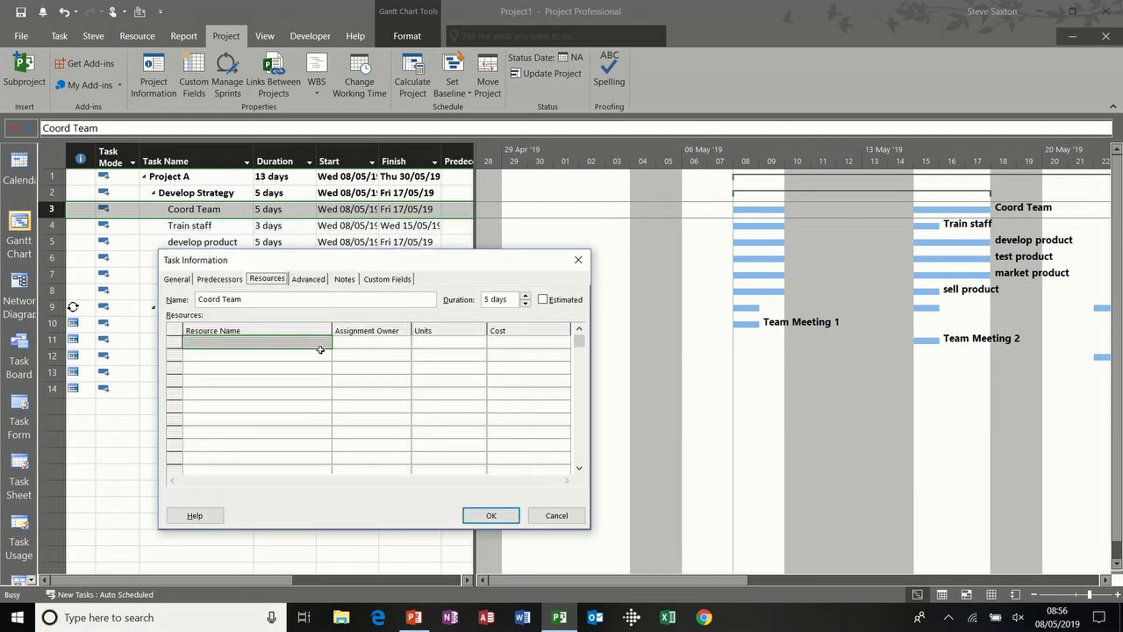
{"action": "left_click", "coordinate": [309, 279]}
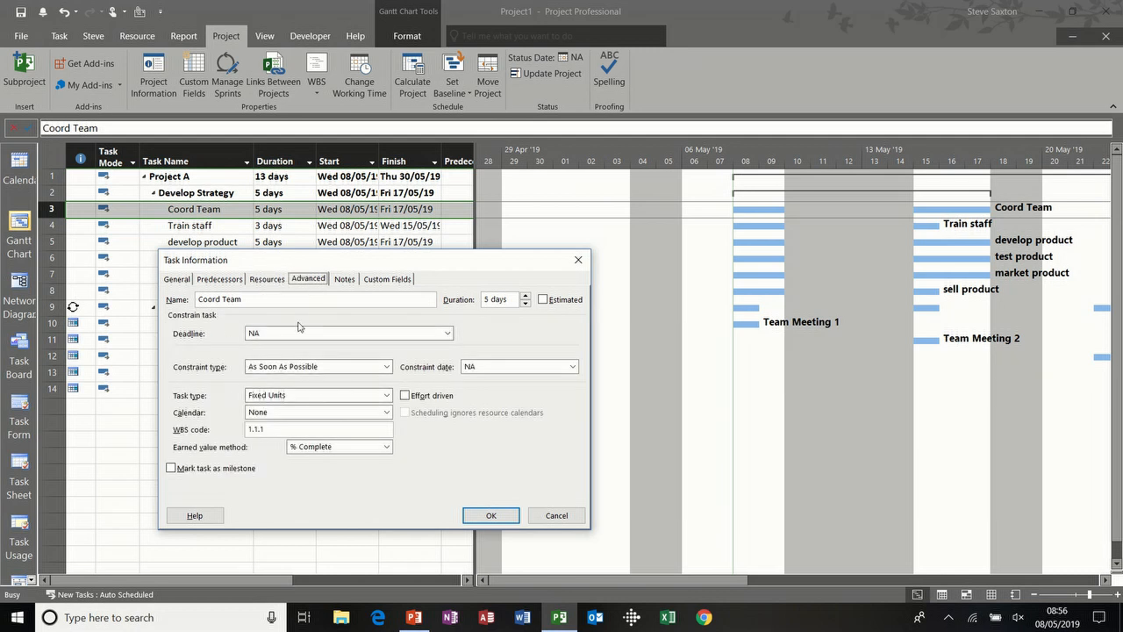
{"action": "left_click", "coordinate": [346, 279]}
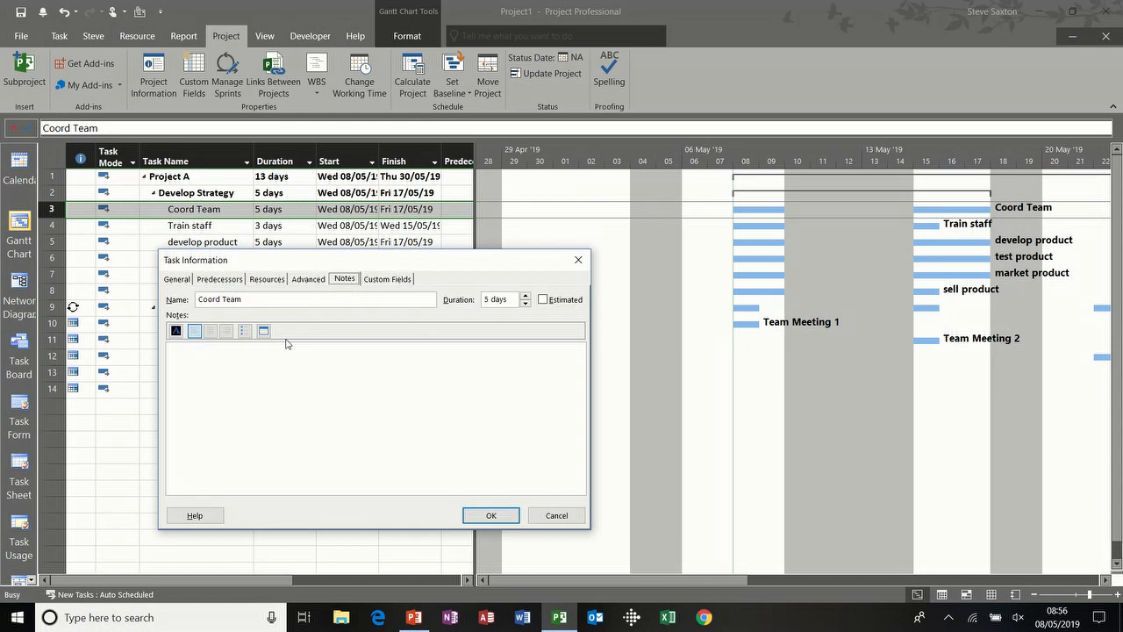
Enter the heading Specification in the Coord Team task's notes, followed by a blank line.
{"action": "left_click", "coordinate": [263, 357]}
{"action": "type", "text": "S"}
{"action": "key", "text": "Return"}
{"action": "key", "text": "Return"}
Insert the existing file Charting 2019 May 19.xlsx from the Excel 2019 folder below the Specification heading as a linked object displayed as an icon.
{"action": "left_click", "coordinate": [264, 332]}
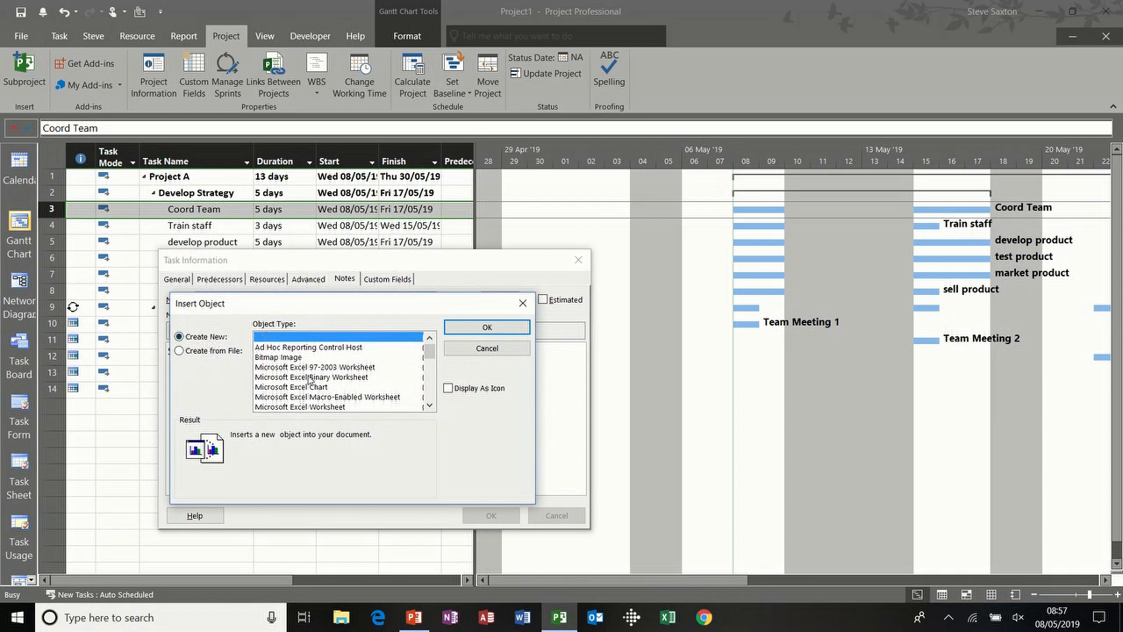
{"action": "scroll", "coordinate": [430, 408], "scroll_direction": "down", "scroll_amount": 5}
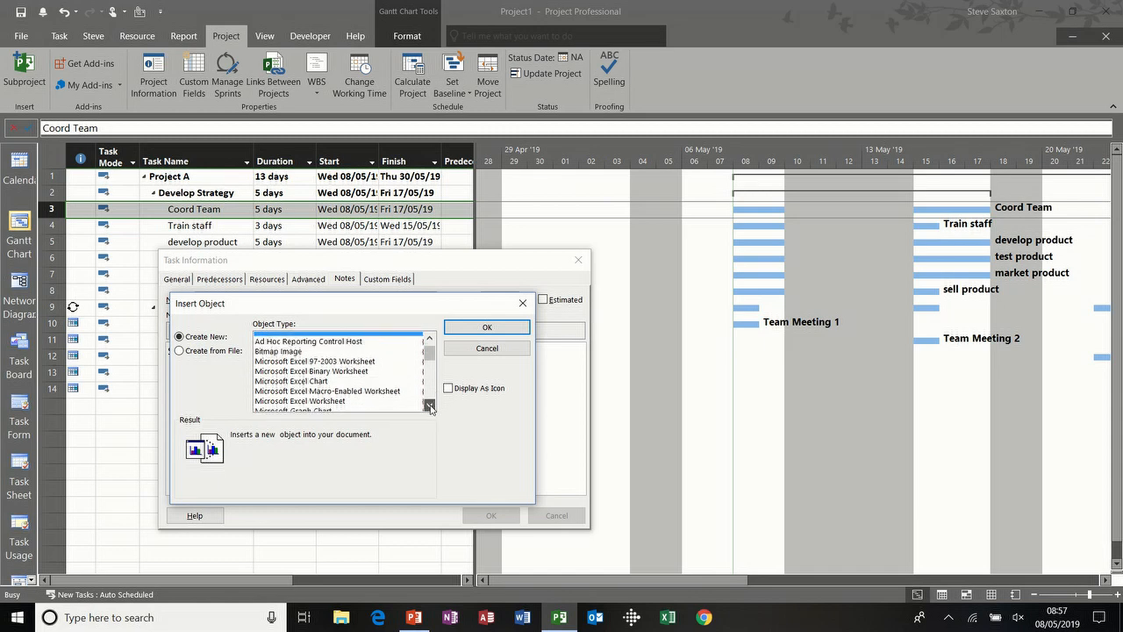
{"action": "left_click", "coordinate": [208, 352]}
{"action": "left_click", "coordinate": [278, 368]}
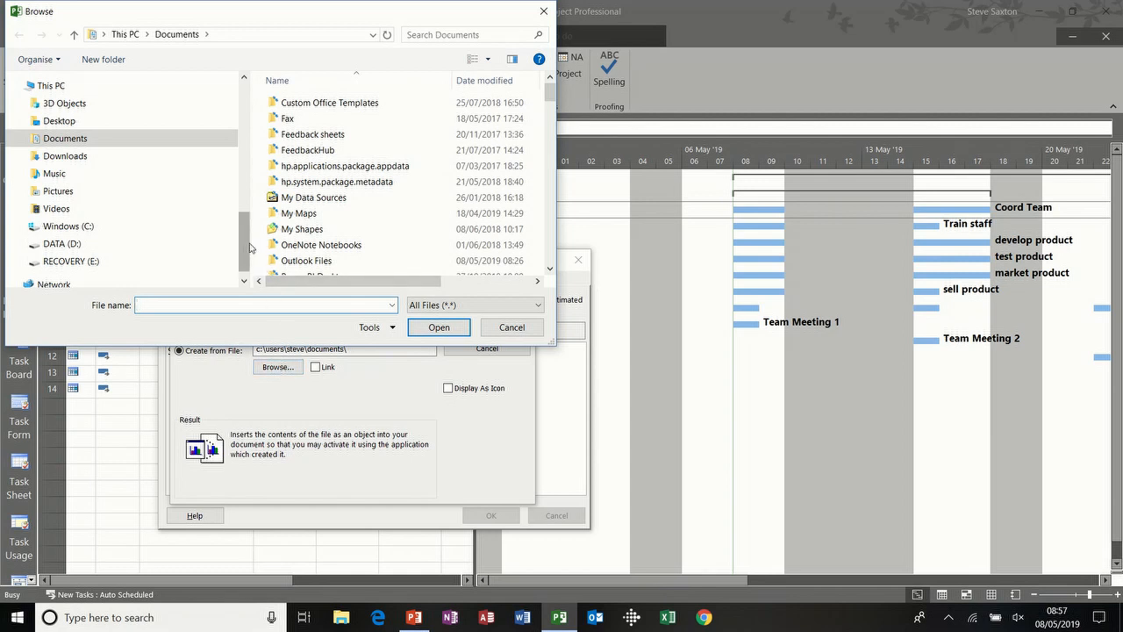
{"action": "left_click_drag", "start_coordinate": [246, 248], "coordinate": [246, 130]}
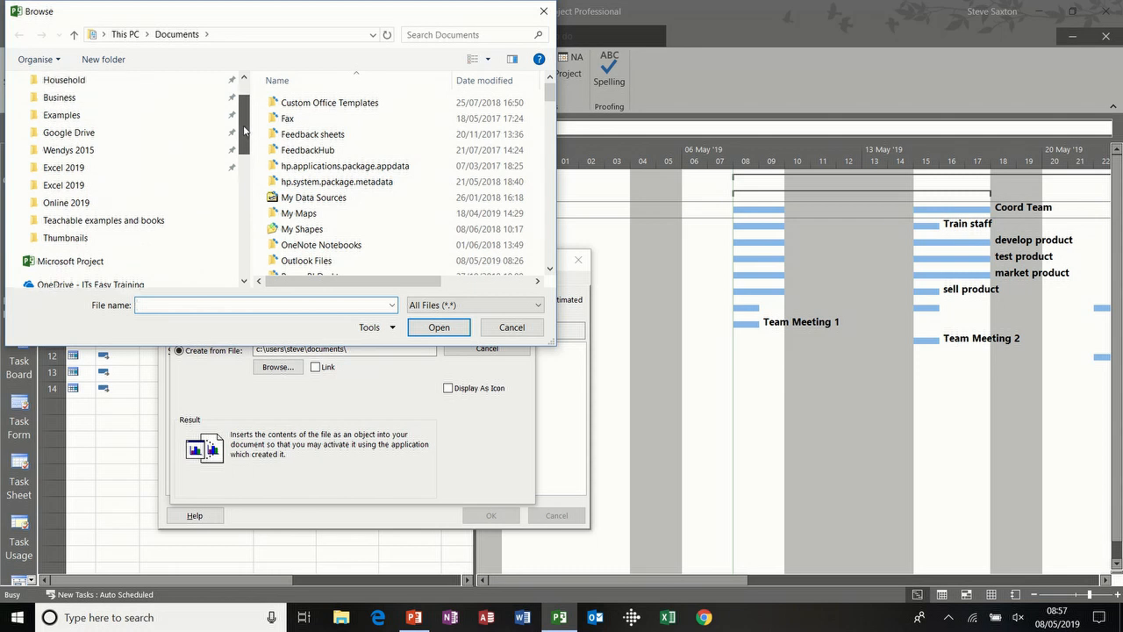
{"action": "left_click", "coordinate": [85, 184]}
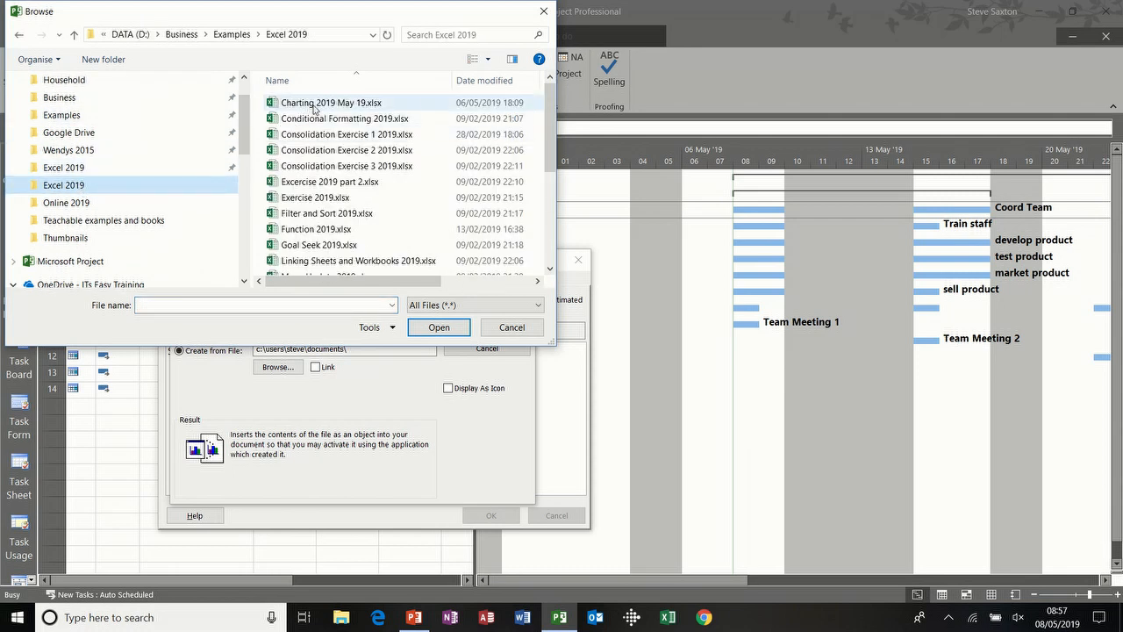
{"action": "double_click", "coordinate": [314, 104]}
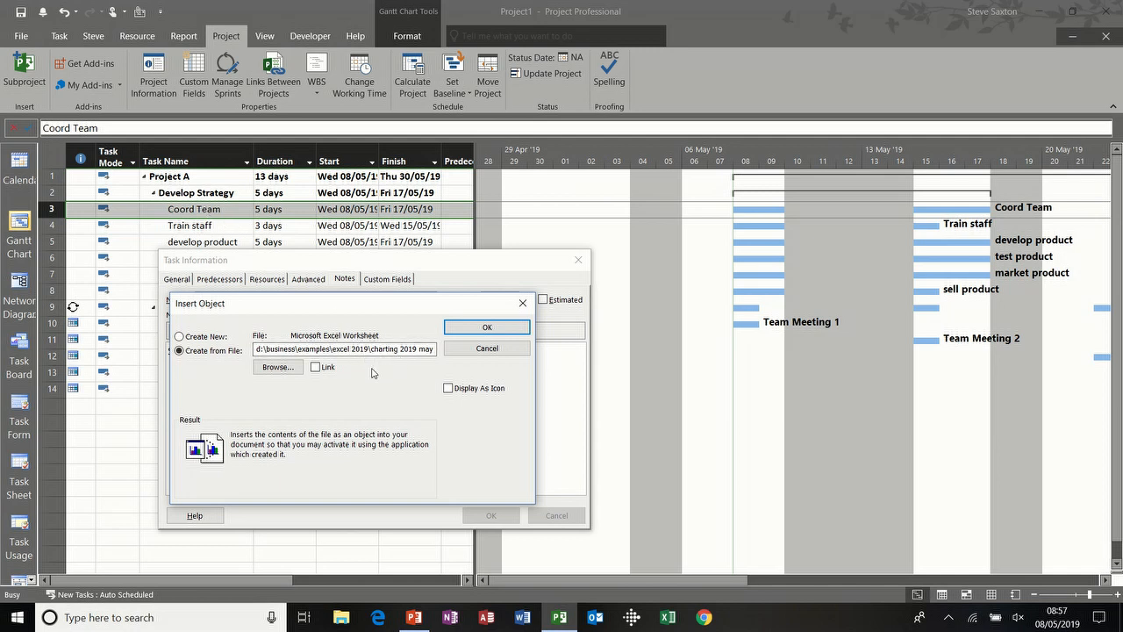
{"action": "left_click", "coordinate": [316, 367]}
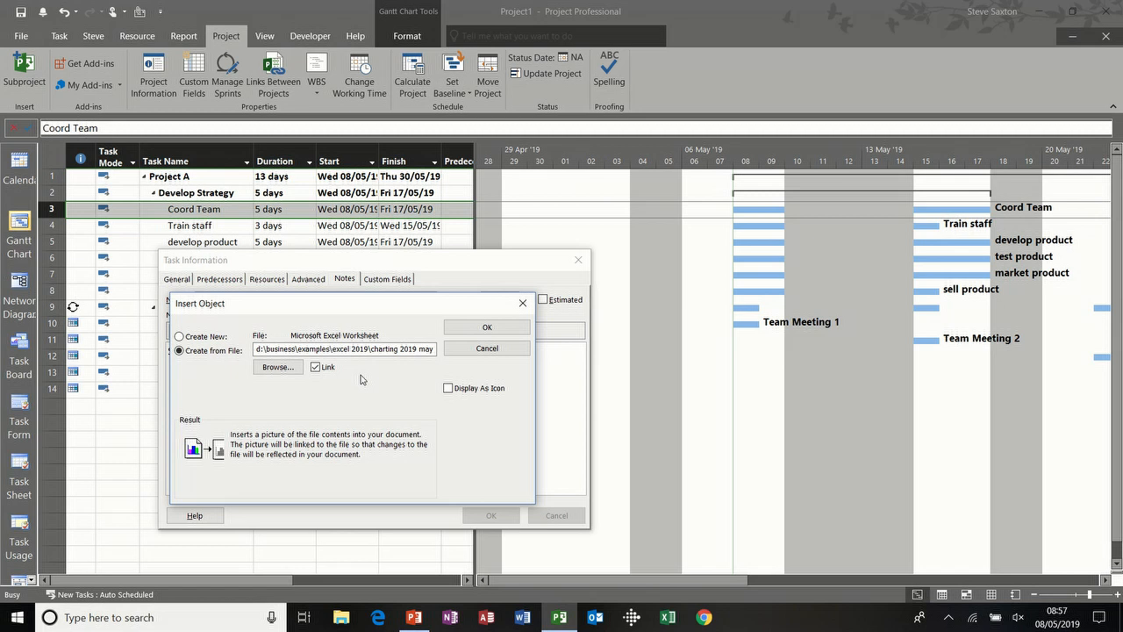
{"action": "left_click", "coordinate": [449, 389]}
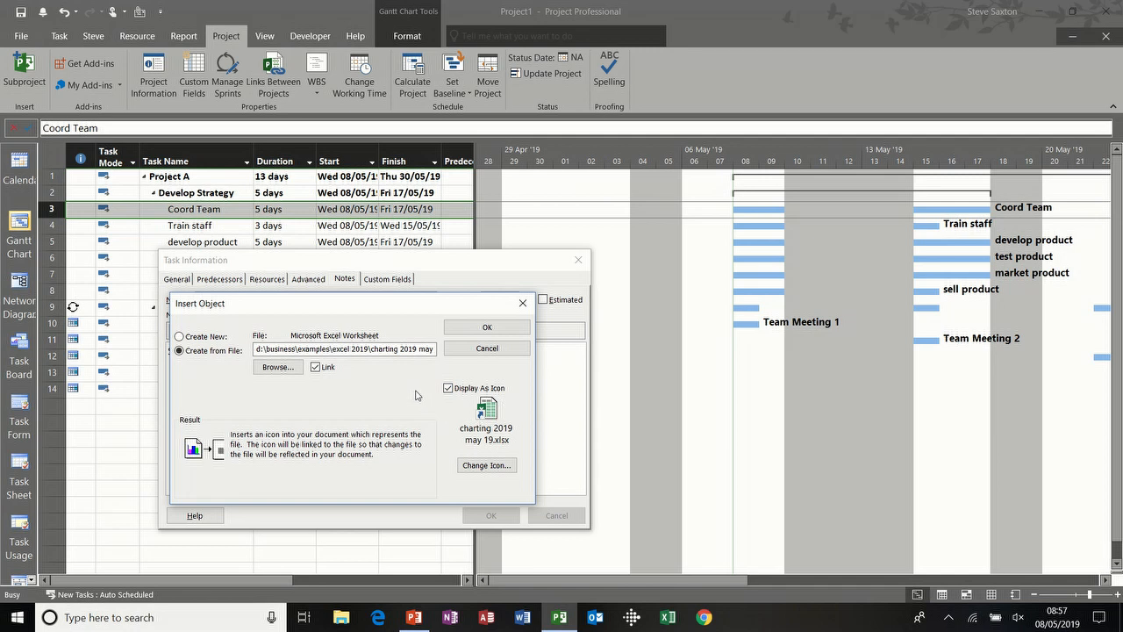
{"action": "left_click", "coordinate": [481, 328]}
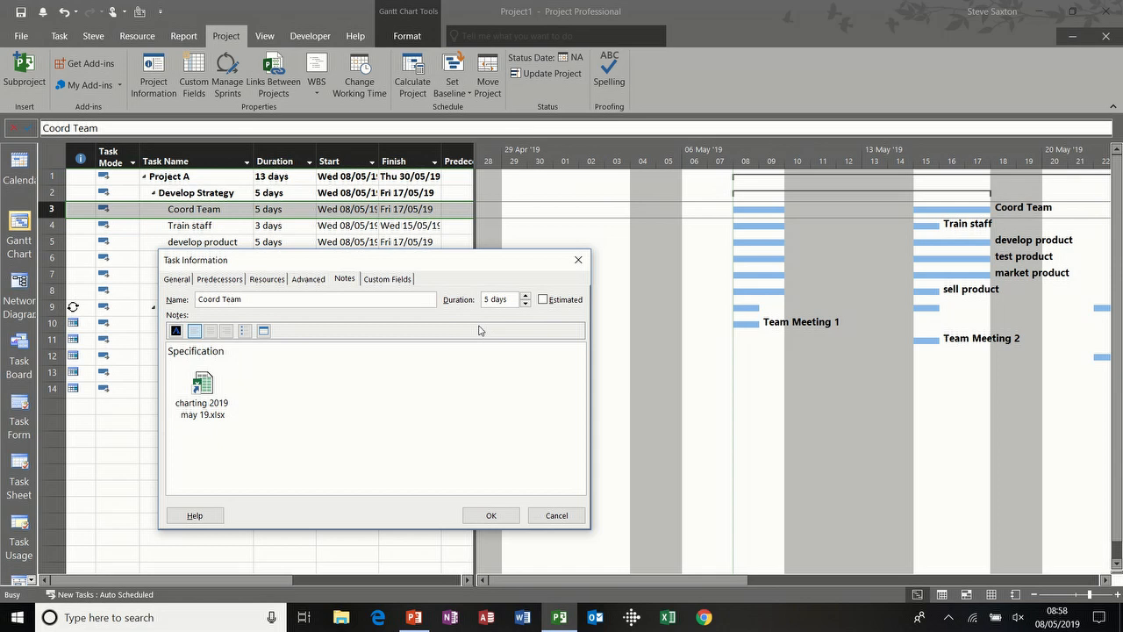
Open the linked charting workbook from the notes to test it, close it, and apply the Coord Team task information.
{"action": "left_click", "coordinate": [205, 389]}
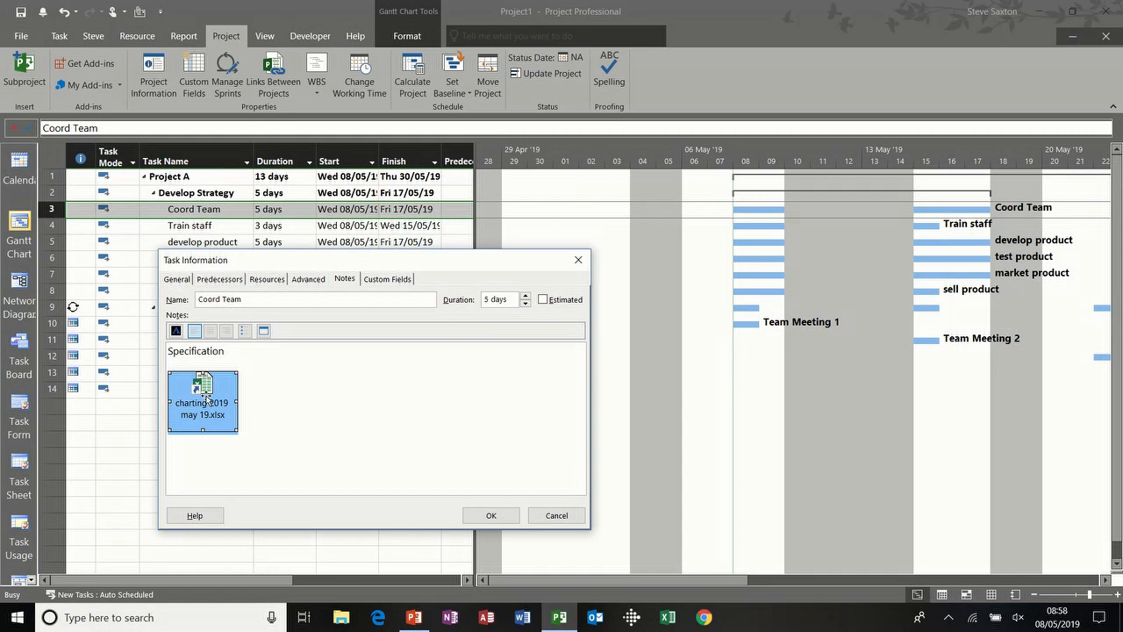
{"action": "double_click", "coordinate": [205, 396]}
{"action": "left_click", "coordinate": [569, 307]}
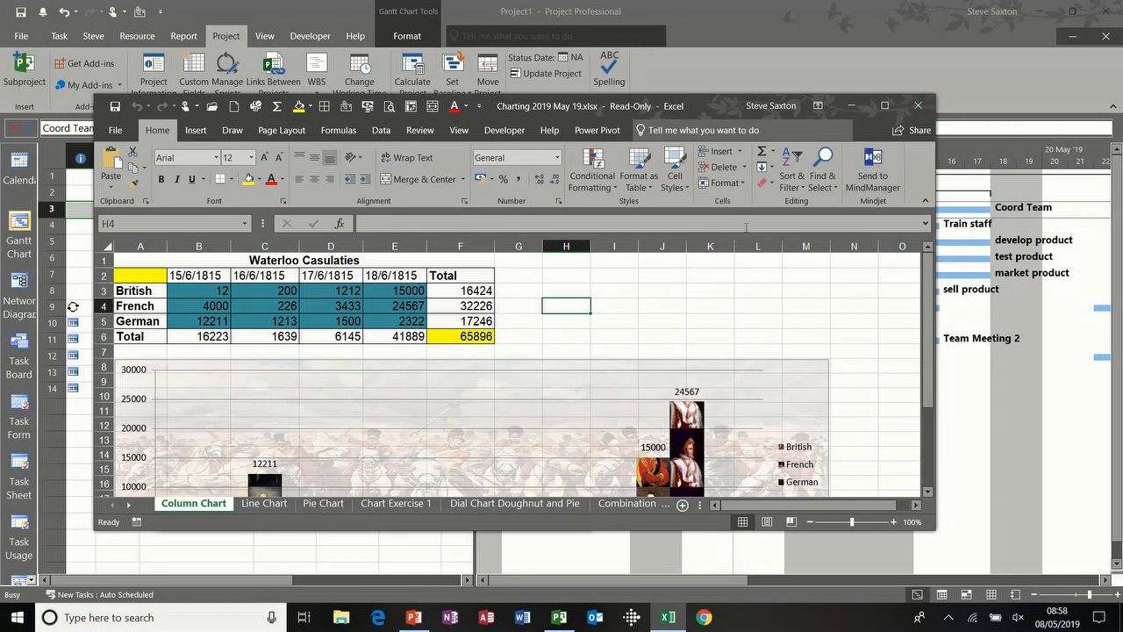
{"action": "left_click", "coordinate": [917, 105]}
{"action": "left_click", "coordinate": [561, 325]}
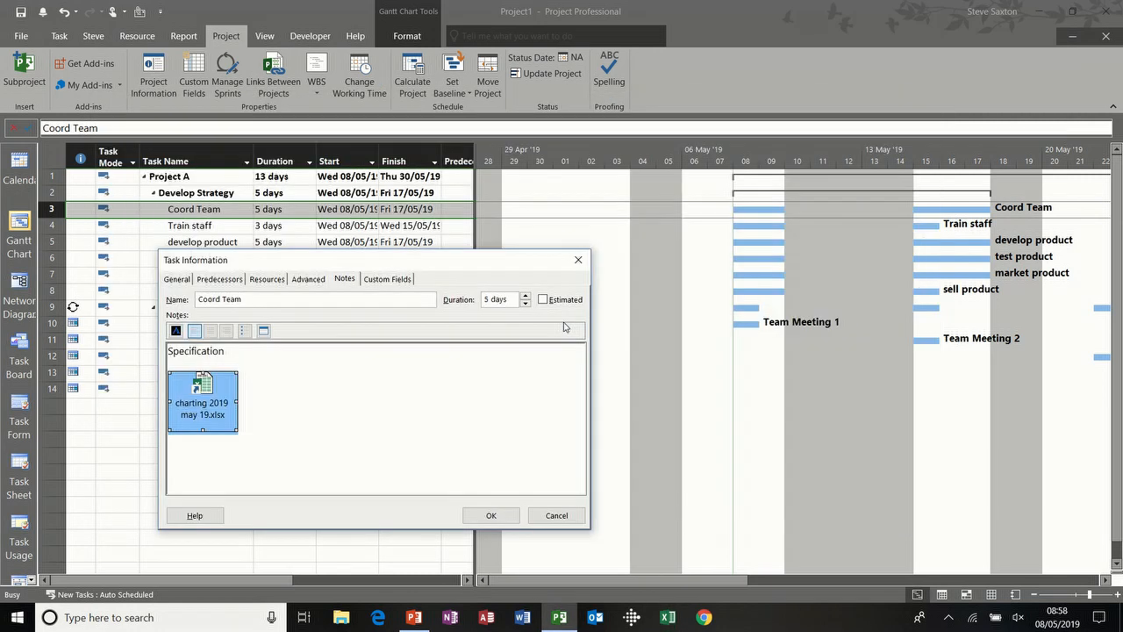
{"action": "left_click", "coordinate": [496, 516]}
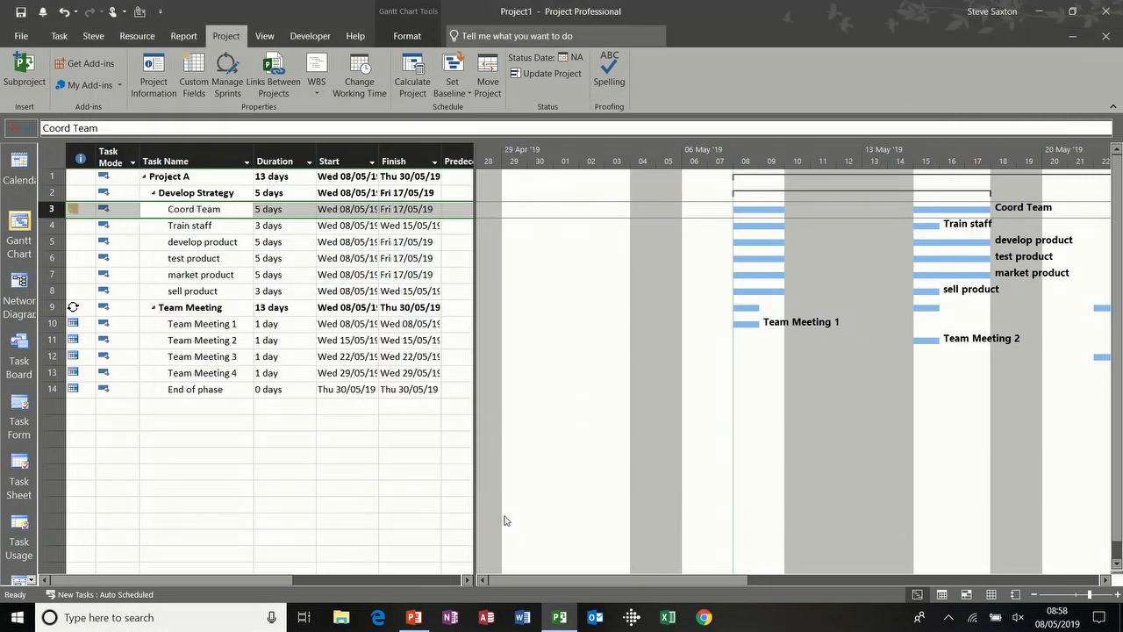
Check the Coord Team note indicator, and enter the heading Budget in the Train staff task's notes.
{"action": "left_click", "coordinate": [197, 227]}
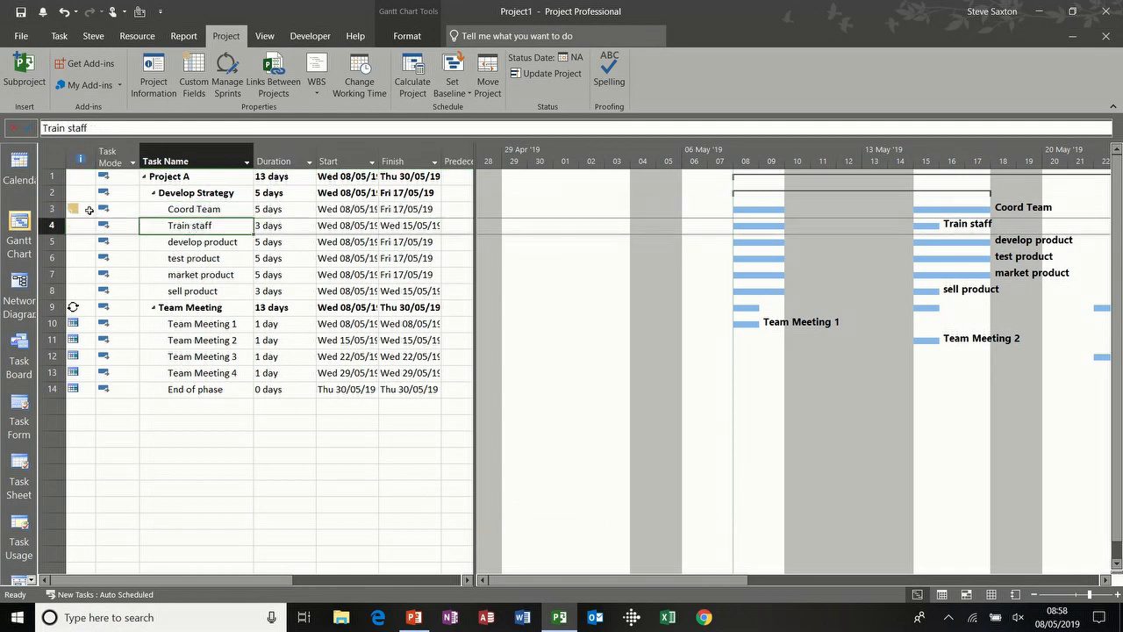
{"action": "mouse_move", "coordinate": [82, 207]}
{"action": "double_click", "coordinate": [203, 227]}
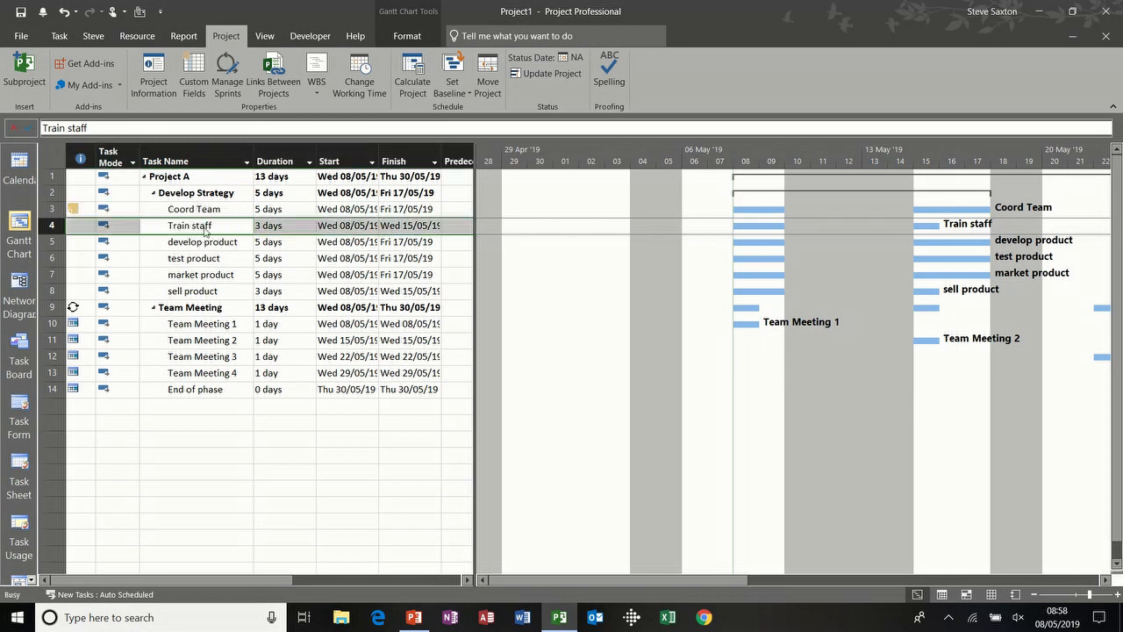
{"action": "type", "text": "Budg"}
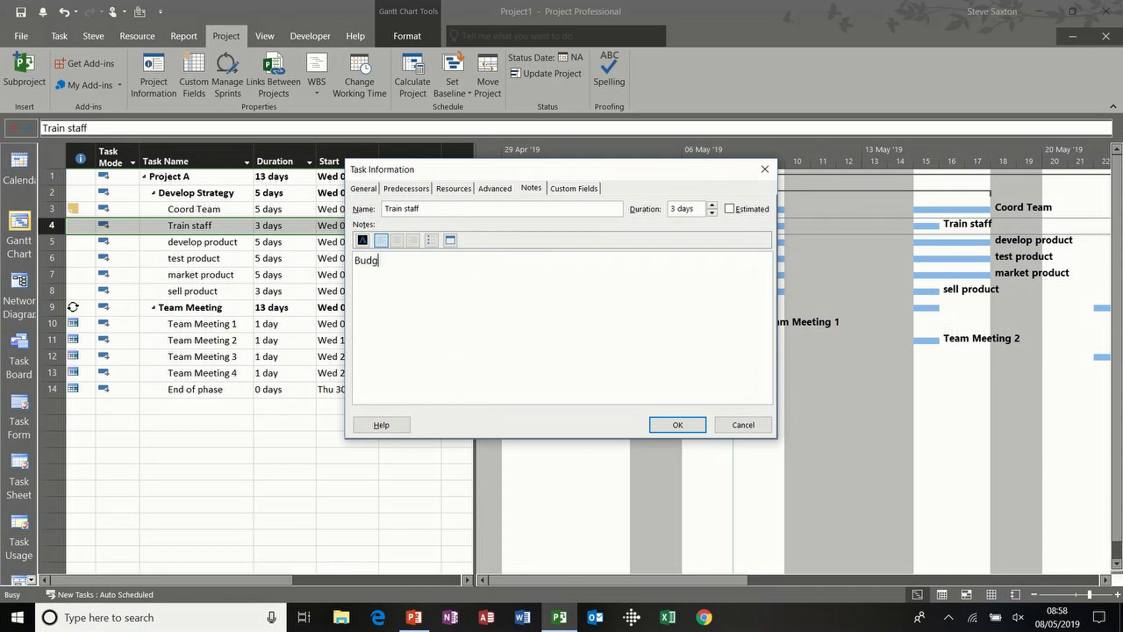
{"action": "type", "text": "et"}
{"action": "key", "text": "Return"}
Insert a new Microsoft Excel Worksheet object, displayed as an icon, below the Budget heading in the Train staff notes.
{"action": "left_click", "coordinate": [450, 240]}
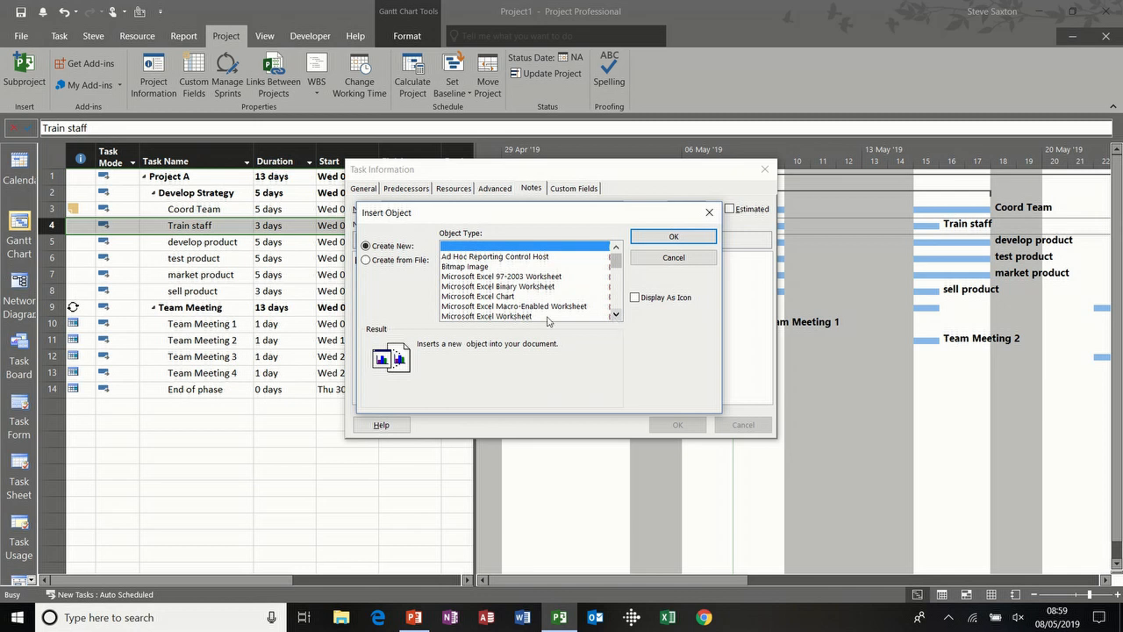
{"action": "left_click", "coordinate": [488, 317]}
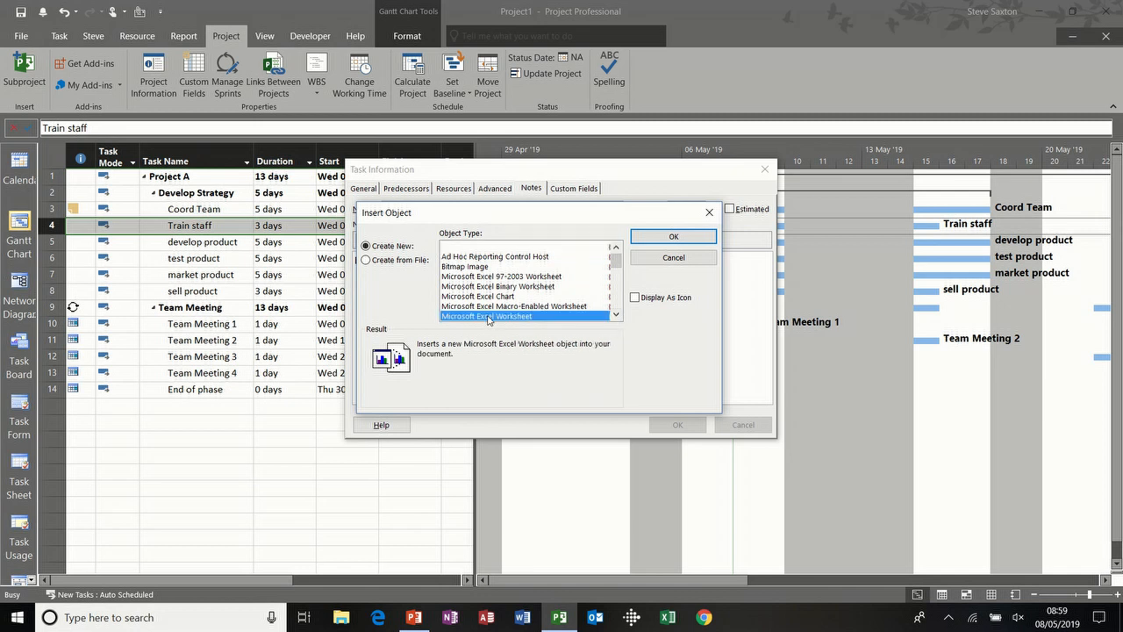
{"action": "left_click", "coordinate": [636, 297]}
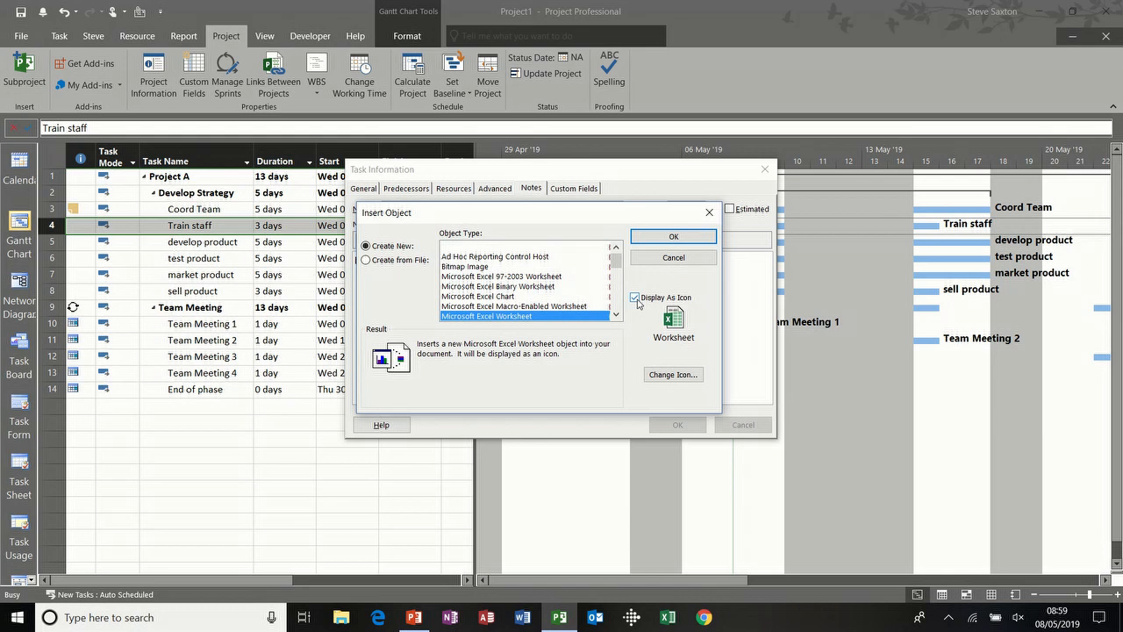
{"action": "left_click", "coordinate": [669, 239]}
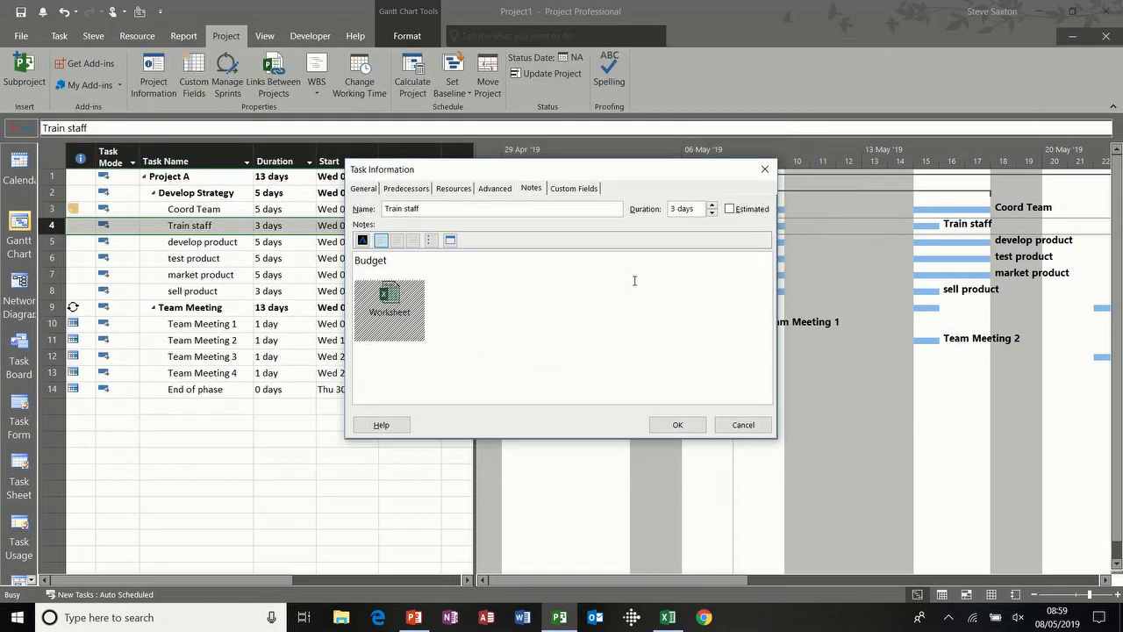
Switch to the embedded worksheet in Excel and enter the column headings Date, Item and Cost in cells A1 to C1.
{"action": "left_click", "coordinate": [669, 617]}
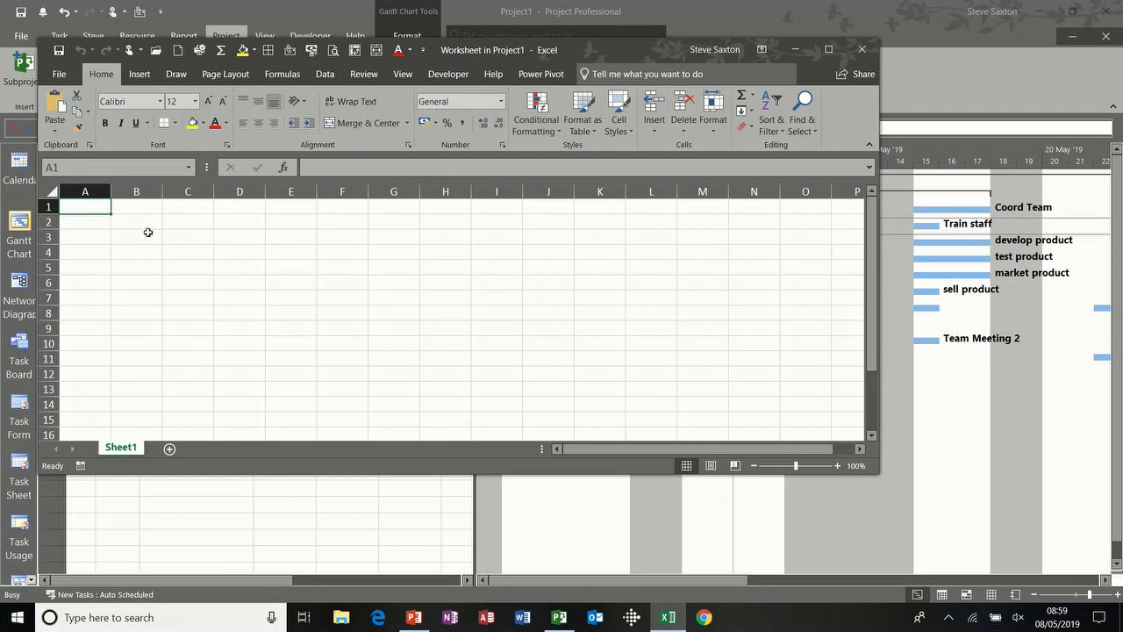
{"action": "left_click", "coordinate": [123, 224]}
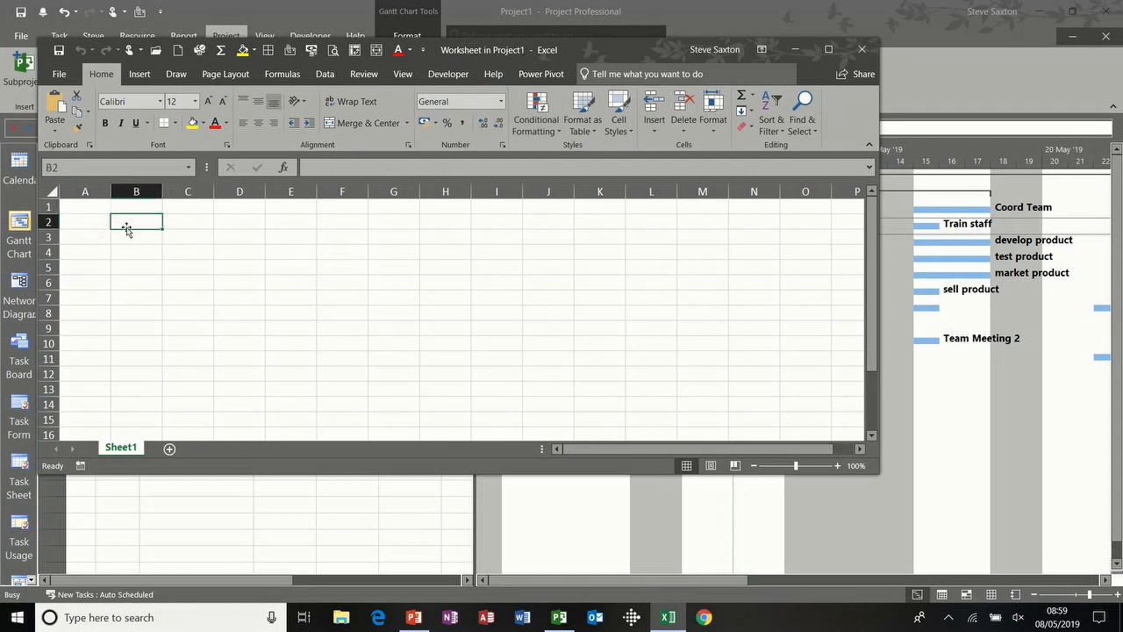
{"action": "left_click", "coordinate": [130, 208]}
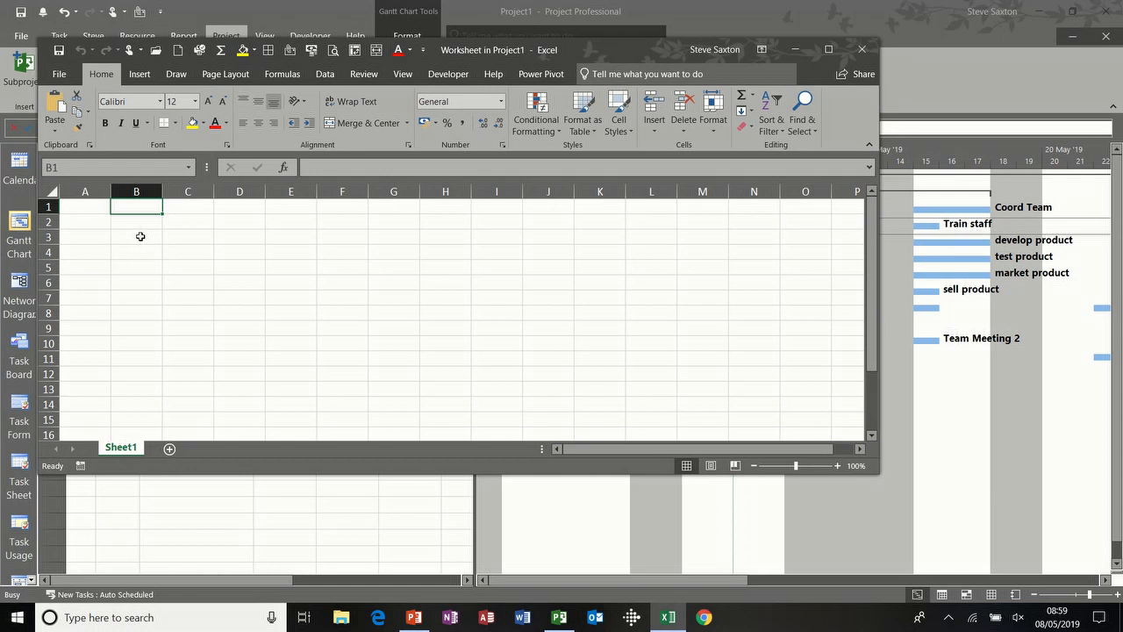
{"action": "key", "text": "Left"}
{"action": "type", "text": "Date"}
{"action": "key", "text": "Tab"}
{"action": "type", "text": "Item"}
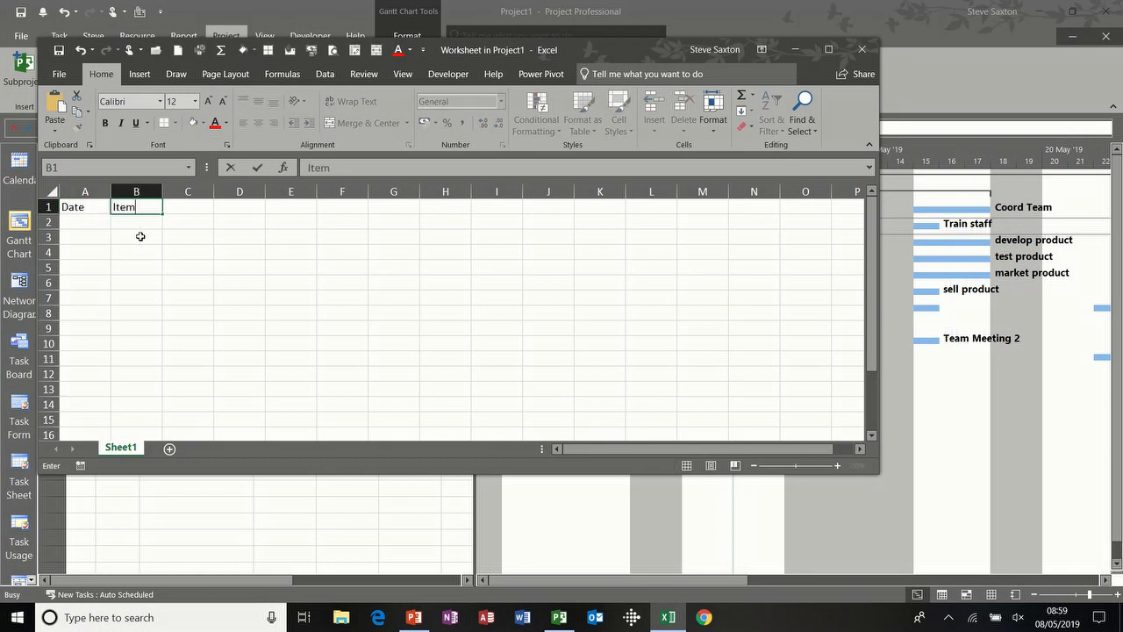
{"action": "key", "text": "Tab"}
{"action": "type", "text": "Cost"}
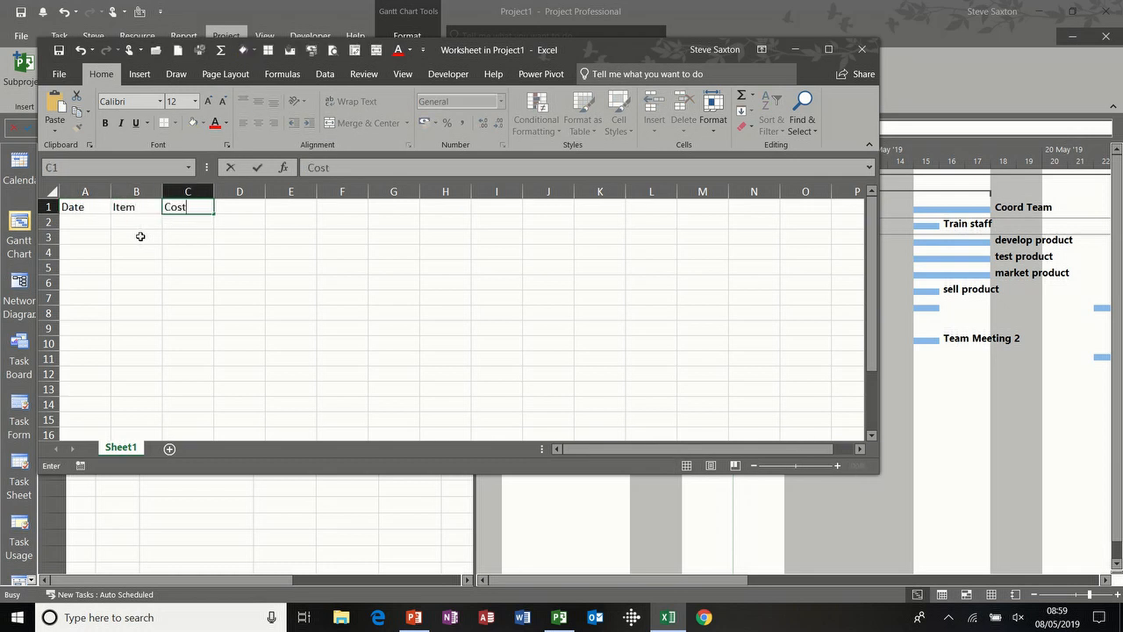
{"action": "key", "text": "Return"}
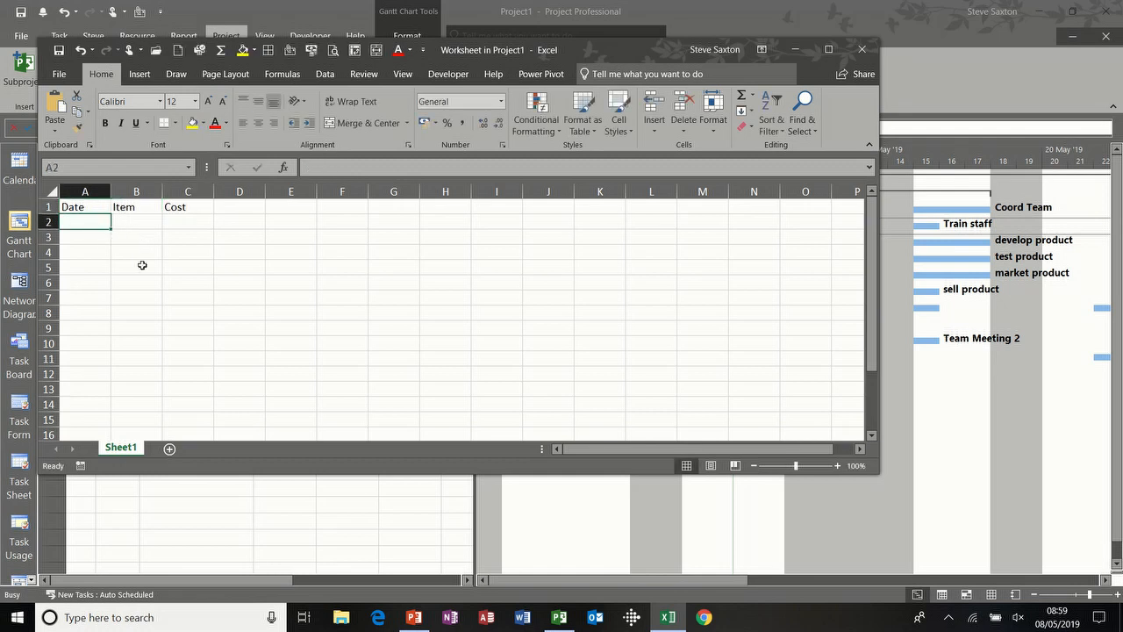
Enter the current date, 08/05/2019, in cell A2 under the Date heading.
{"action": "key", "text": "ctrl+semicolon"}
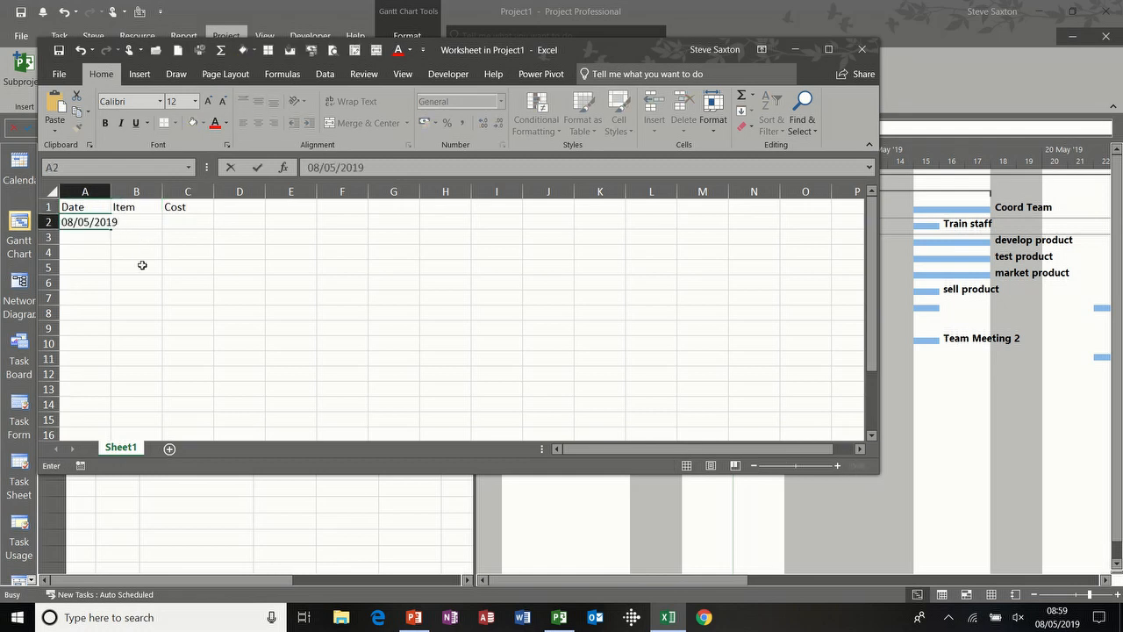
{"action": "left_click", "coordinate": [108, 234]}
{"action": "left_click", "coordinate": [106, 222]}
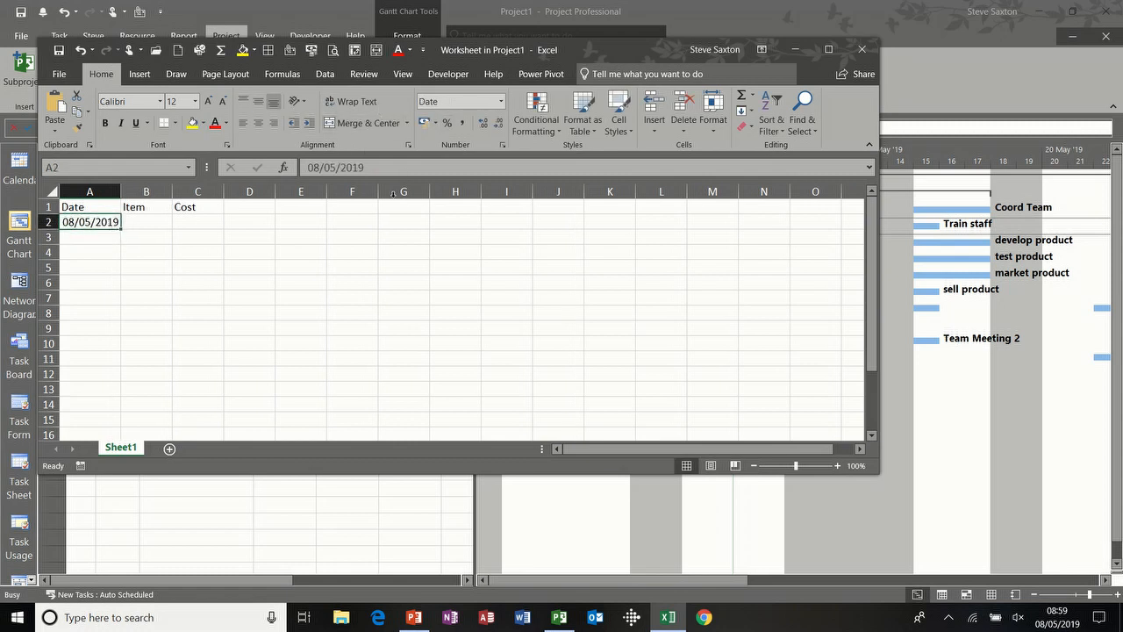
Fill the dates from A2 down to A4 and enter the items Hotel, Fuel and food in B2 to B4.
{"action": "left_click_drag", "start_coordinate": [122, 253], "coordinate": [123, 263]}
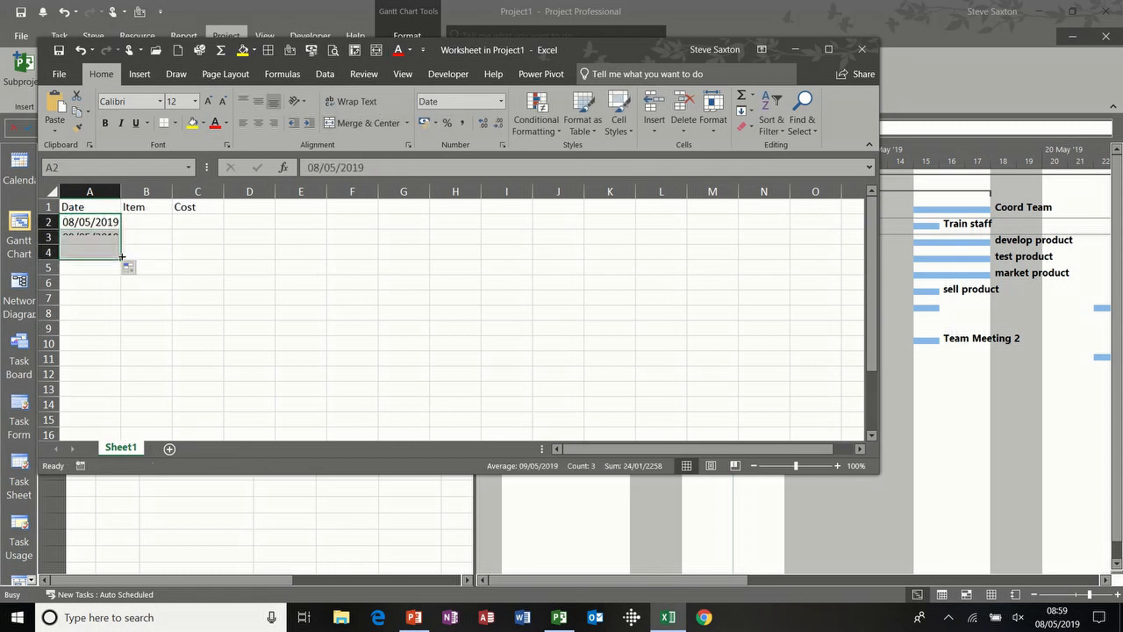
{"action": "left_click", "coordinate": [147, 223]}
{"action": "type", "text": "Hotel"}
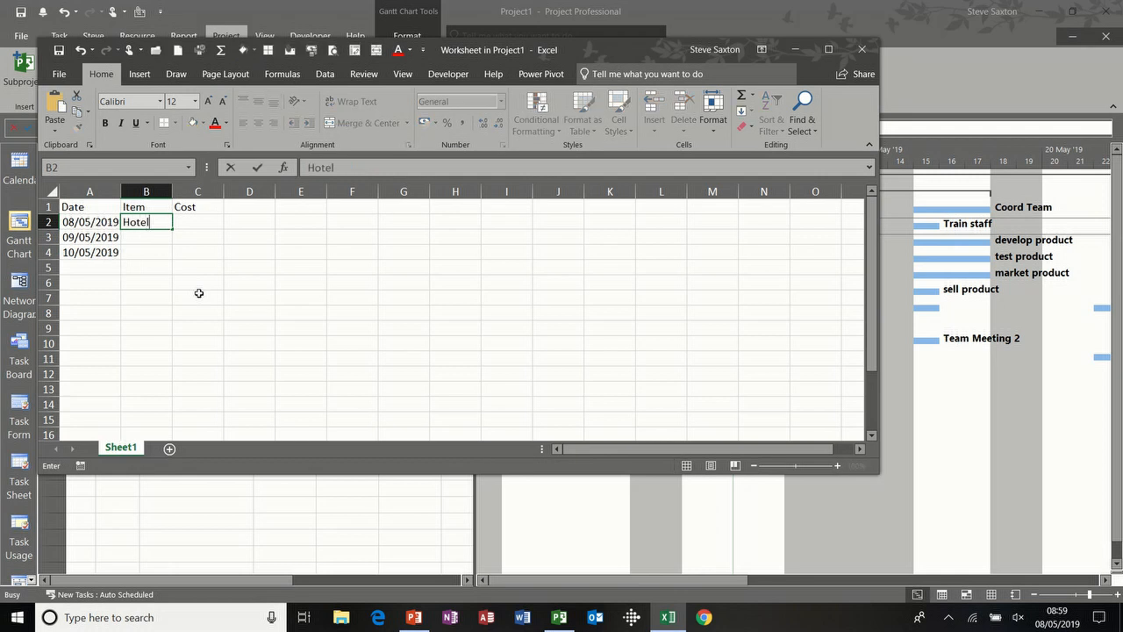
{"action": "key", "text": "Return"}
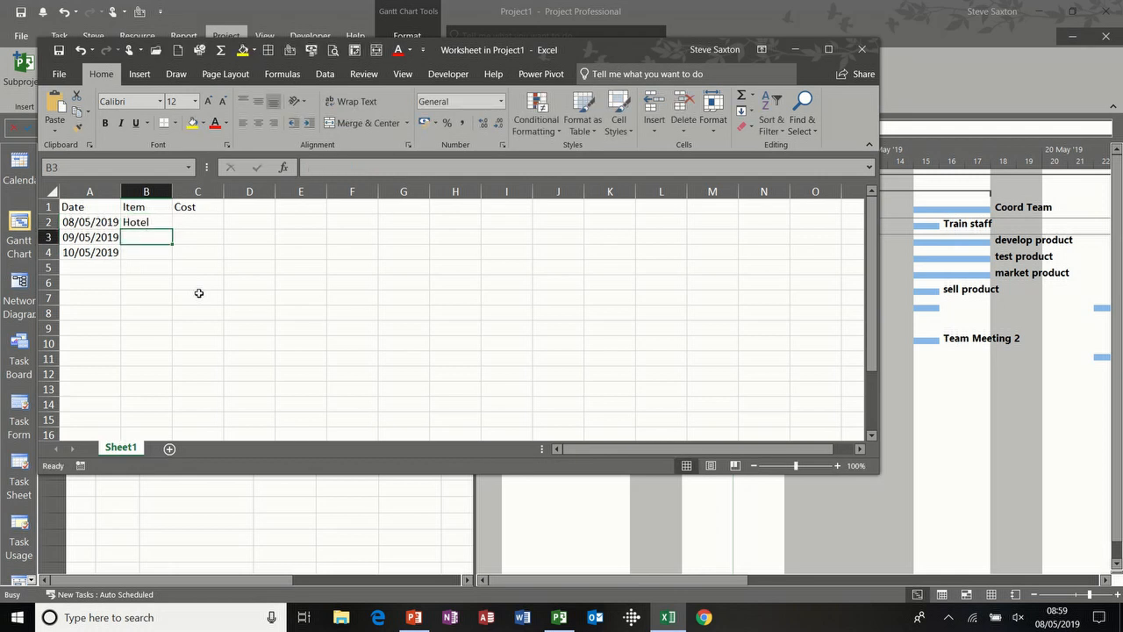
{"action": "type", "text": "Fuel"}
{"action": "key", "text": "Return"}
{"action": "type", "text": "food"}
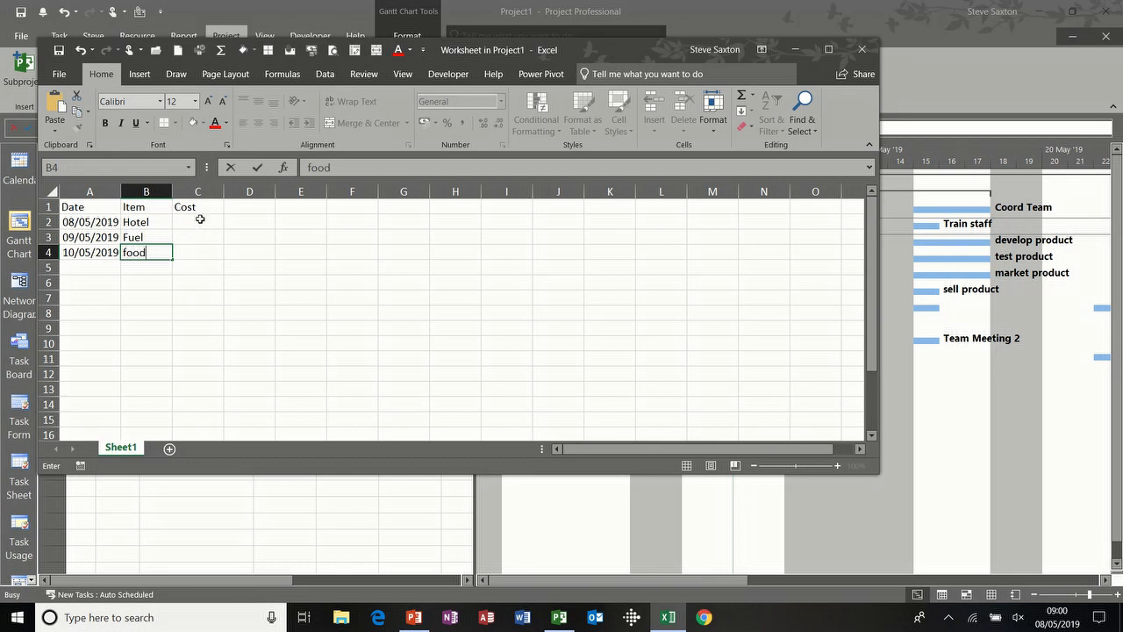
Enter the costs 123, 50 and 50 for Hotel, Fuel and food in cells C2 to C4.
{"action": "left_click", "coordinate": [201, 226]}
{"action": "type", "text": "123"}
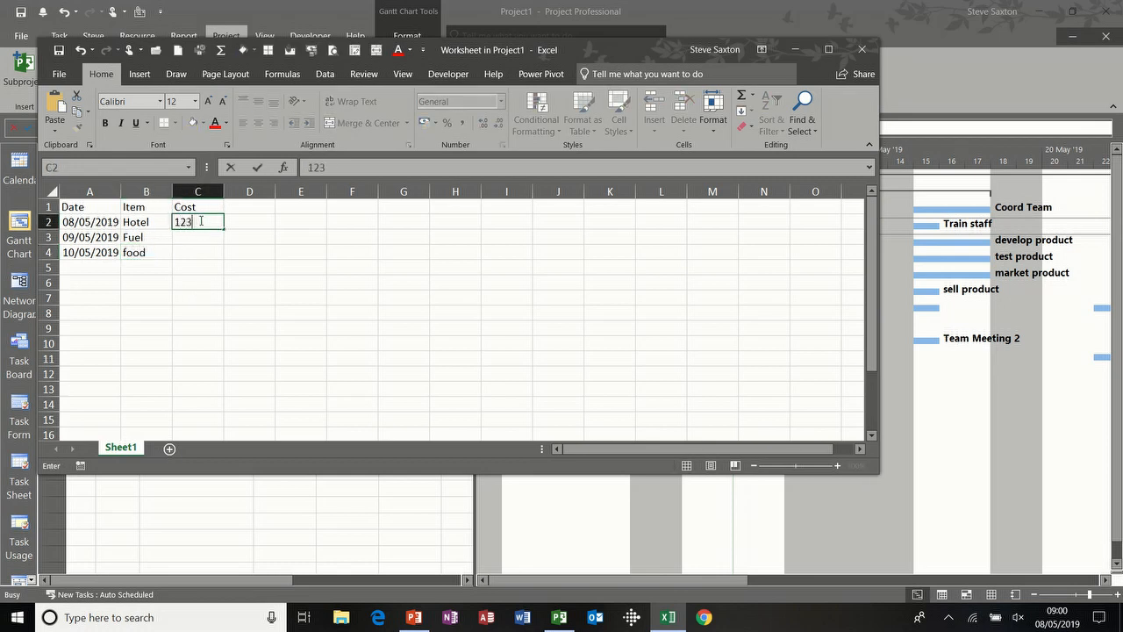
{"action": "key", "text": "Return"}
{"action": "type", "text": "50"}
{"action": "key", "text": "Return"}
{"action": "type", "text": "50"}
{"action": "key", "text": "Return"}
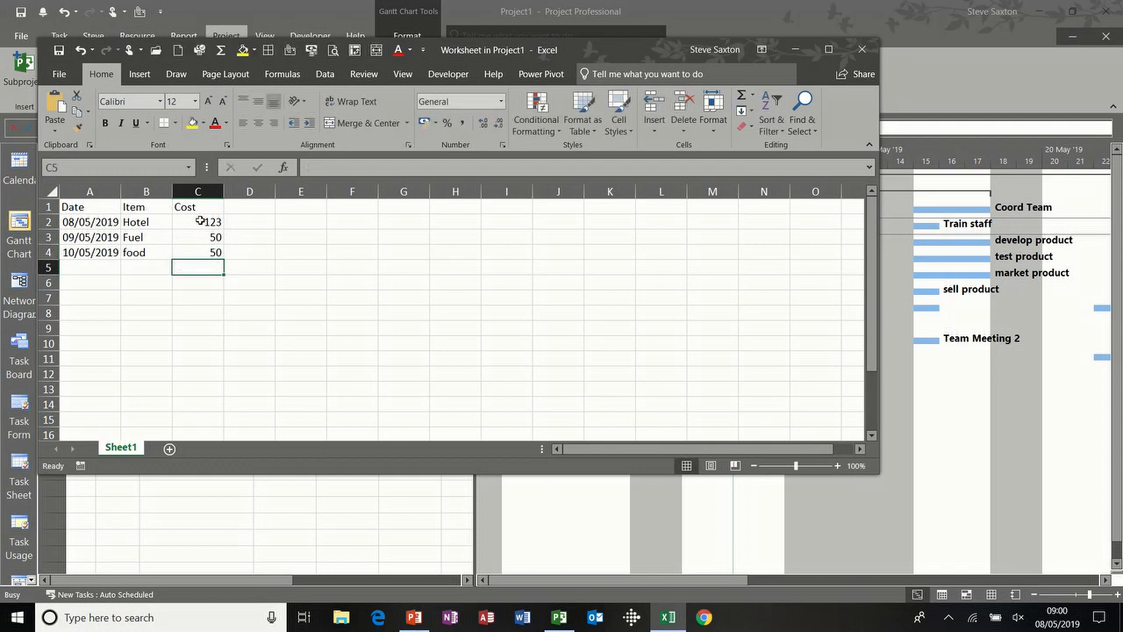
Total the costs with a SUM formula in C5 and apply the Accounting currency format to C2 through C5.
{"action": "key", "text": "alt+equal"}
{"action": "key", "text": "Return"}
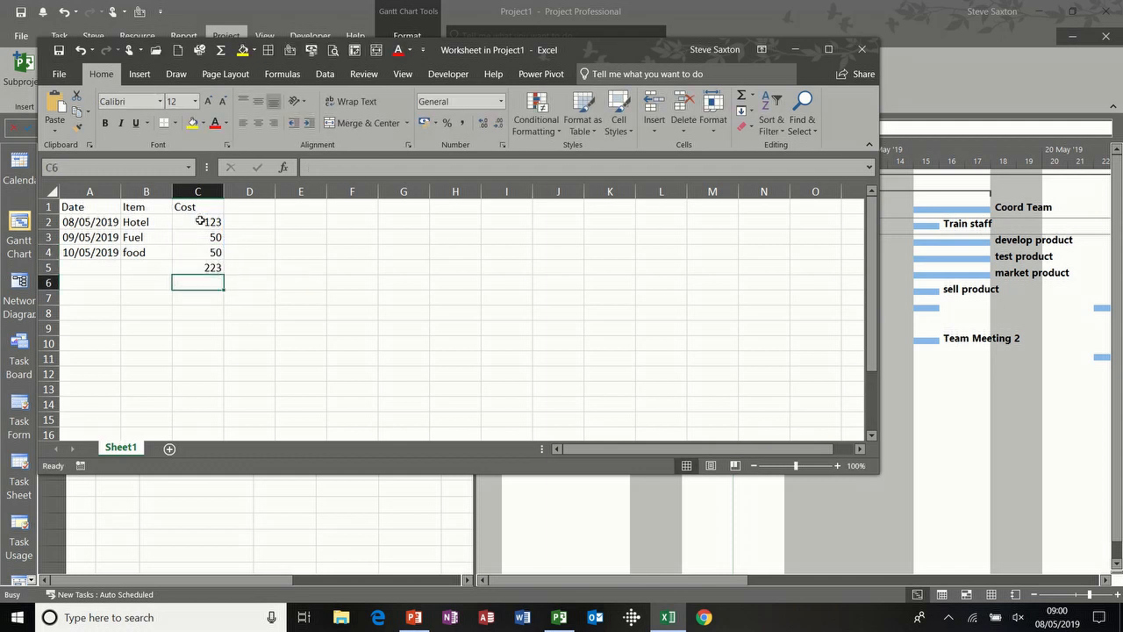
{"action": "left_click_drag", "start_coordinate": [200, 221], "coordinate": [203, 267]}
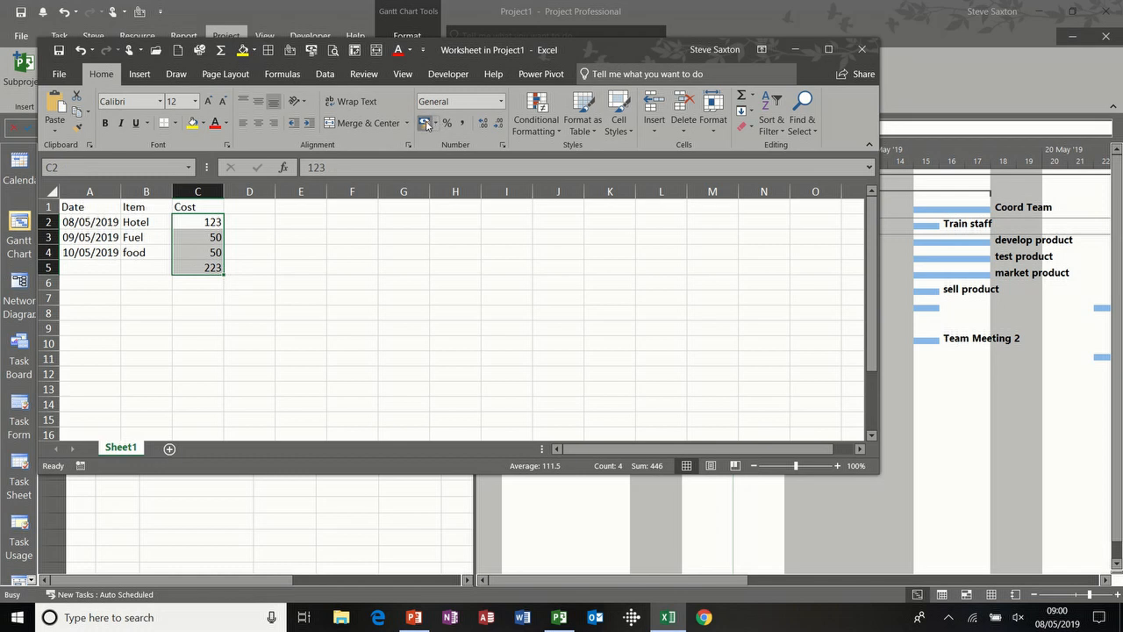
{"action": "left_click", "coordinate": [425, 124]}
{"action": "left_click", "coordinate": [146, 292]}
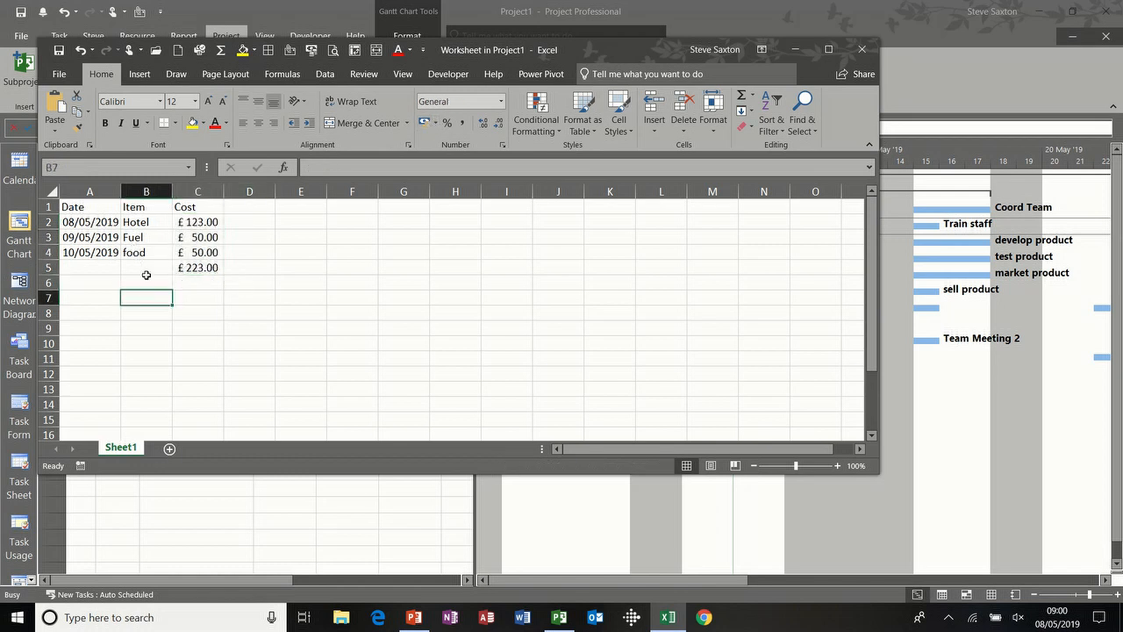
{"action": "left_click", "coordinate": [190, 269]}
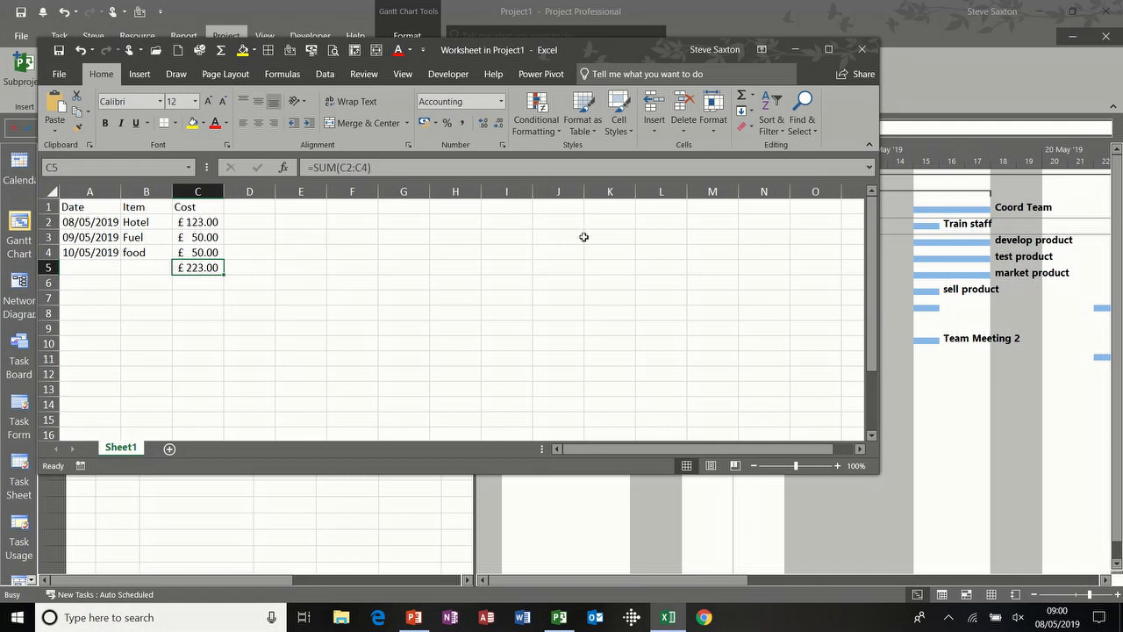
Return to the Train staff notes in Project, check the embedded worksheet by reopening and closing it, and accept the notes.
{"action": "left_click", "coordinate": [863, 50]}
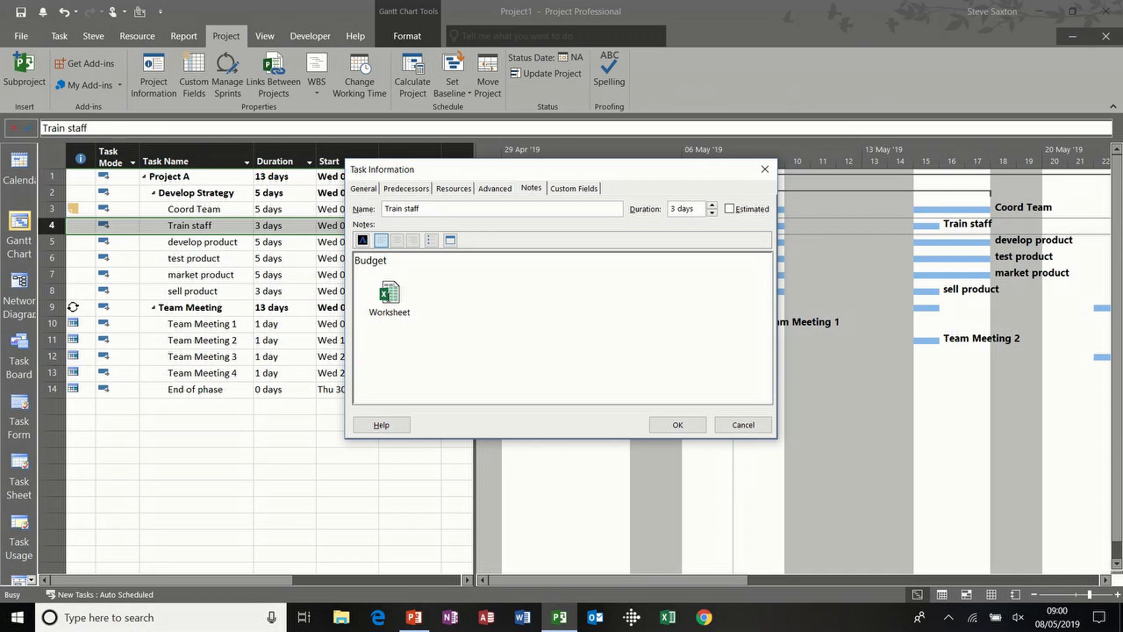
{"action": "left_click", "coordinate": [390, 302]}
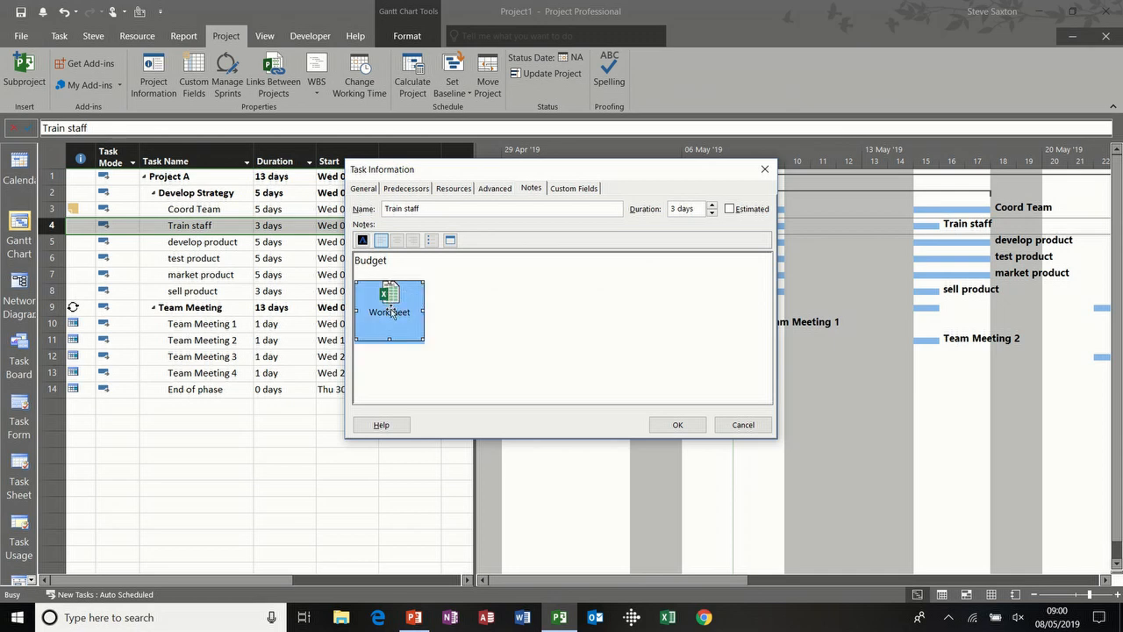
{"action": "double_click", "coordinate": [391, 311]}
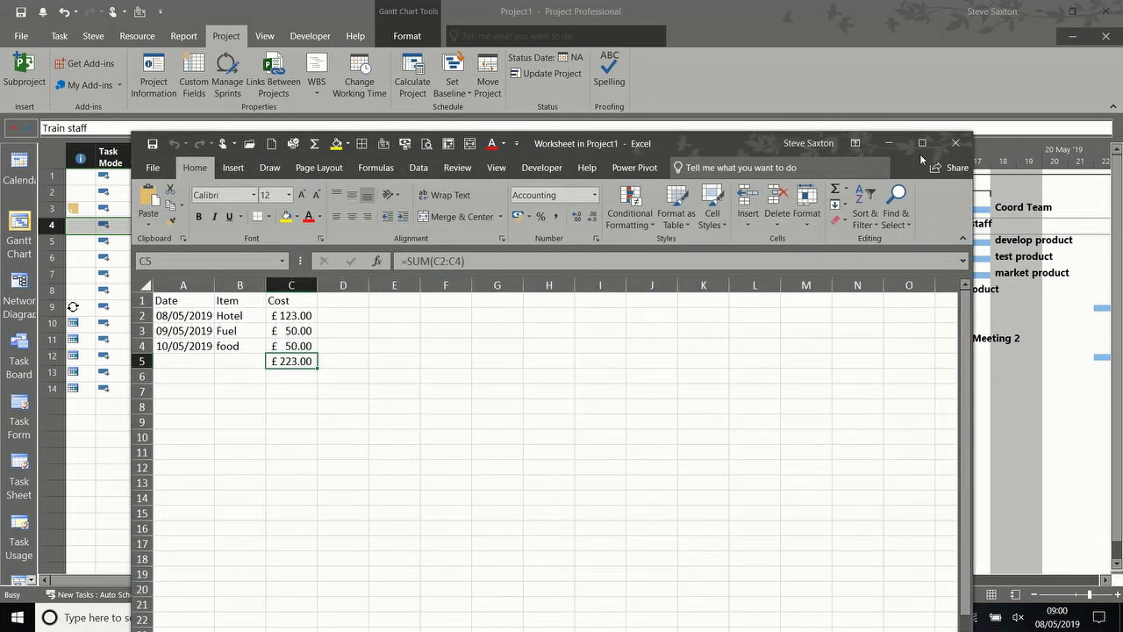
{"action": "left_click", "coordinate": [952, 145]}
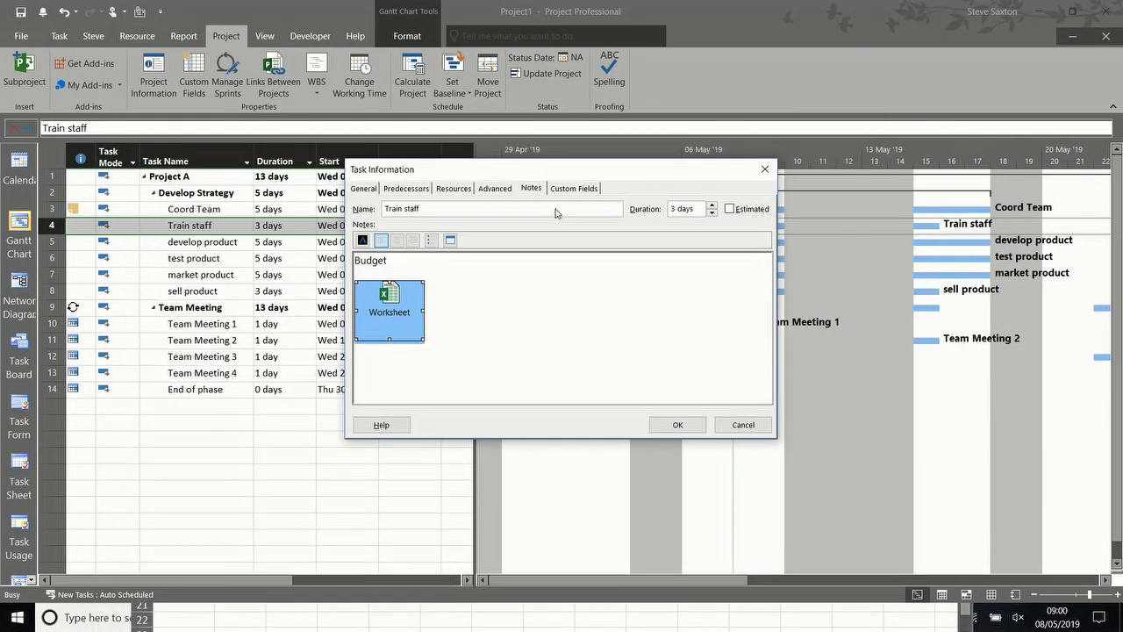
{"action": "left_click", "coordinate": [665, 427]}
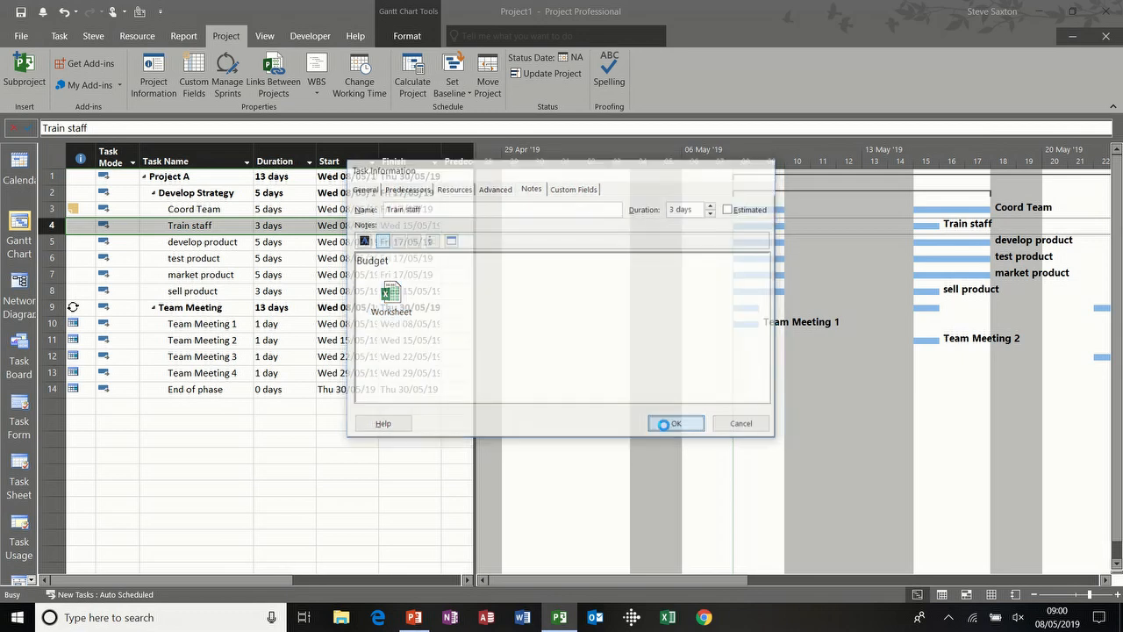
Move the Train staff task name from row 4 to row 5, replacing the name develop product.
{"action": "left_click", "coordinate": [203, 245]}
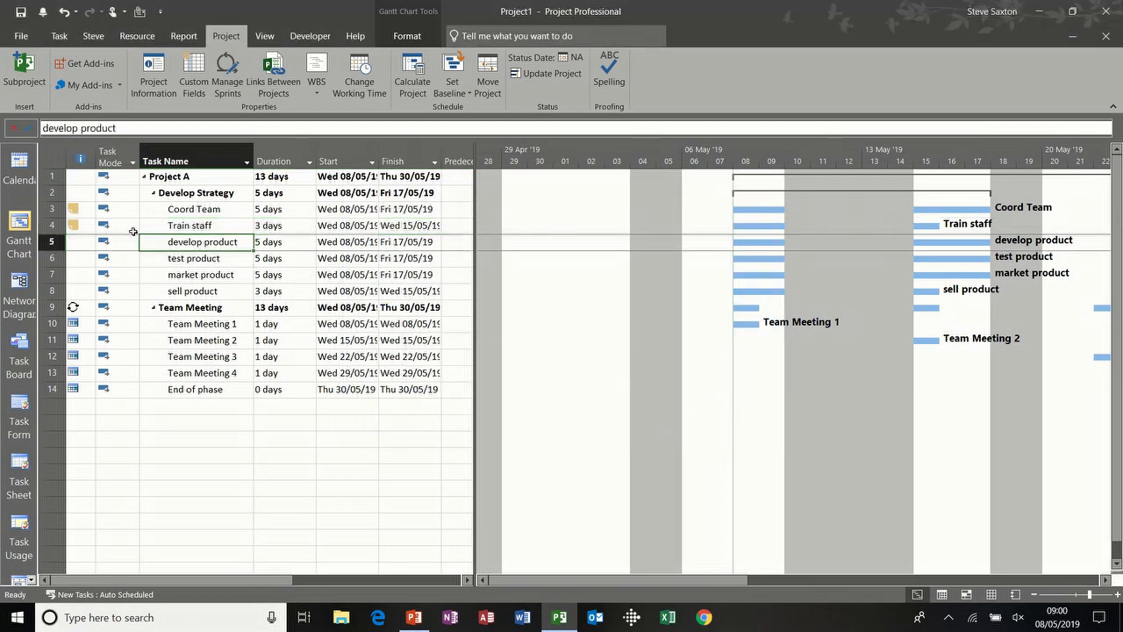
{"action": "left_click", "coordinate": [236, 227]}
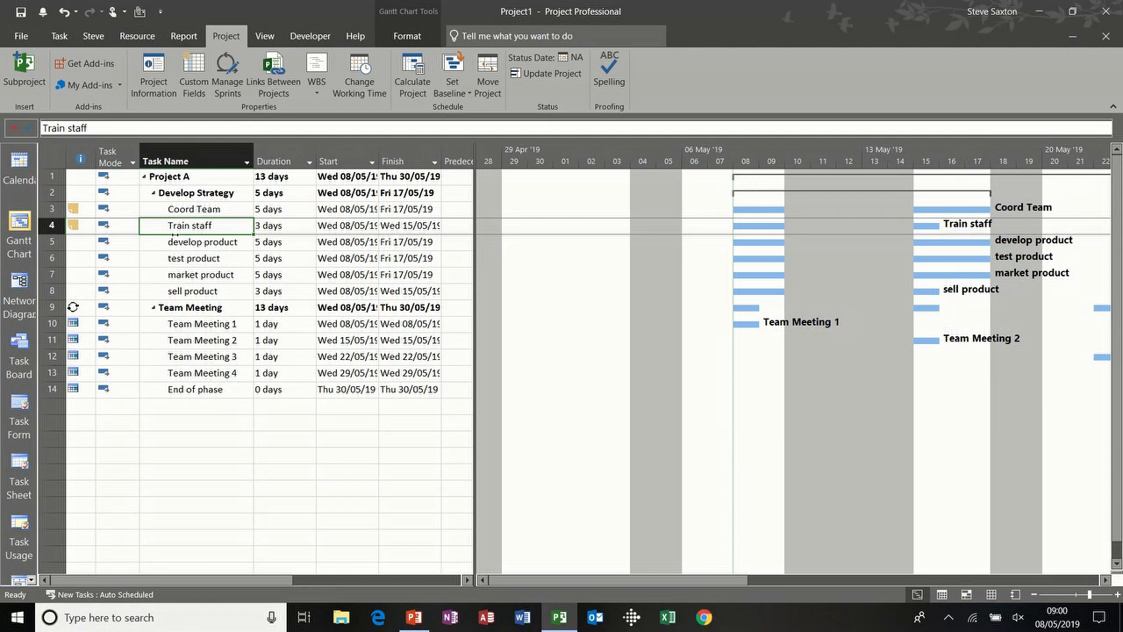
{"action": "left_click_drag", "start_coordinate": [175, 229], "coordinate": [176, 241]}
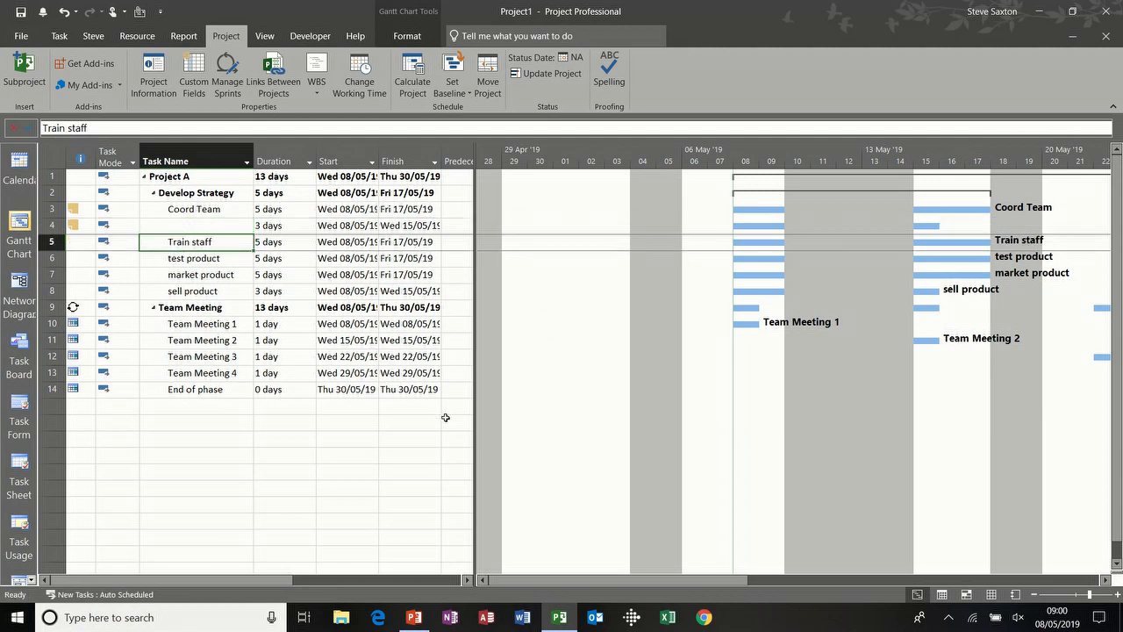
Widen the chart area beside the task table and display critical tasks on the Gantt chart.
{"action": "left_click_drag", "start_coordinate": [602, 581], "coordinate": [736, 581]}
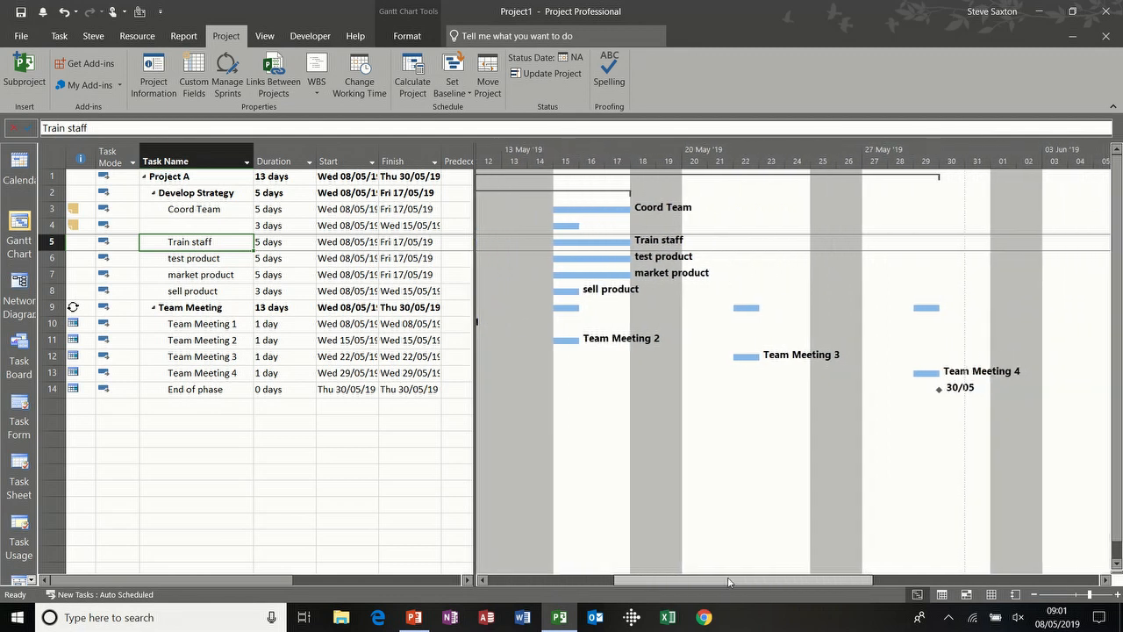
{"action": "left_click_drag", "start_coordinate": [475, 486], "coordinate": [311, 474]}
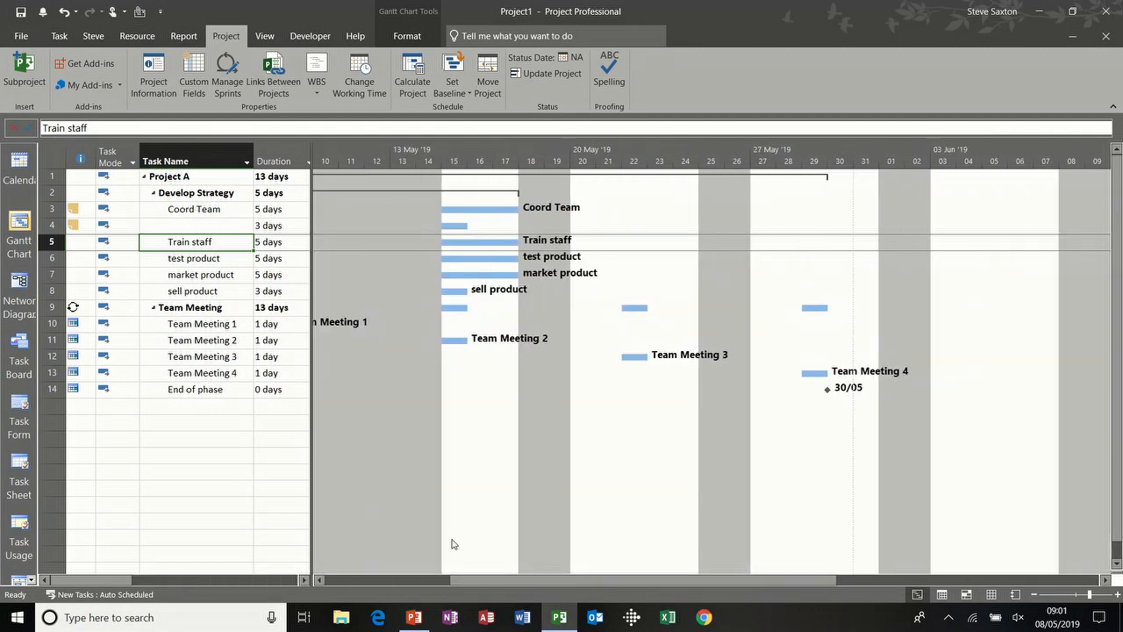
{"action": "left_click_drag", "start_coordinate": [585, 583], "coordinate": [527, 582]}
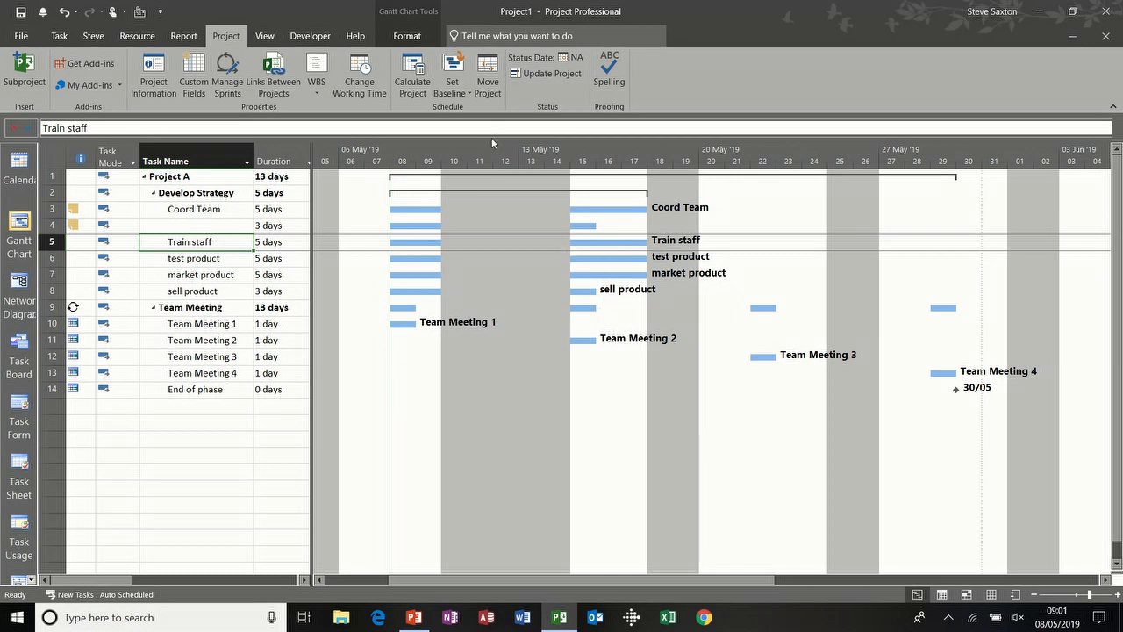
{"action": "left_click", "coordinate": [406, 38]}
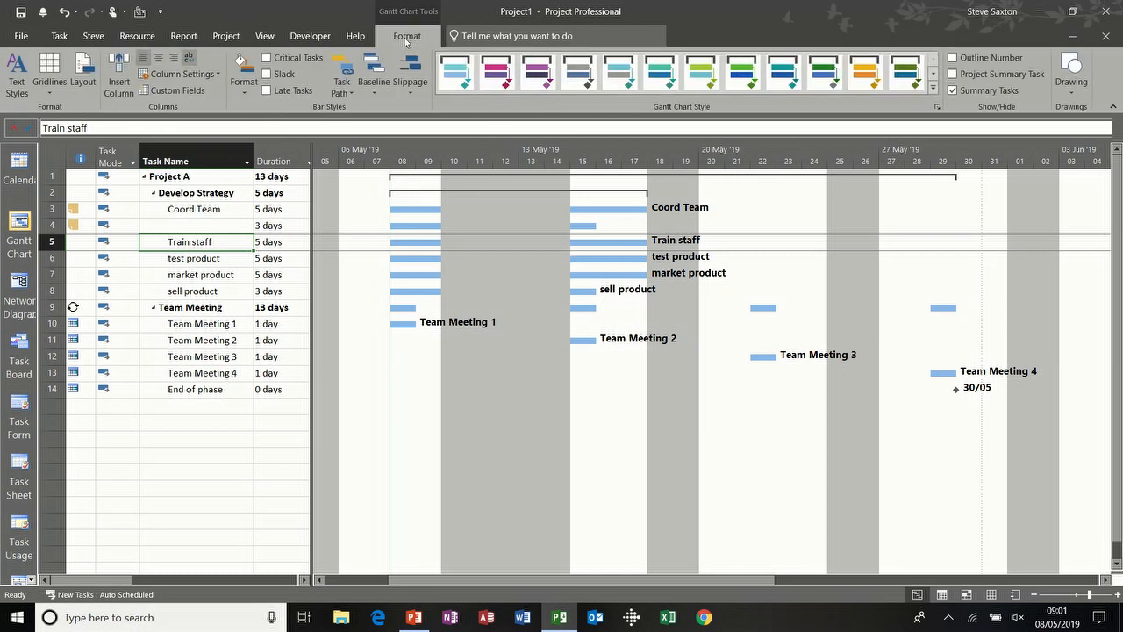
{"action": "left_click", "coordinate": [267, 58]}
Set the End of phase task's duration to 1 day and inspect its bar on the chart.
{"action": "left_click", "coordinate": [281, 389]}
{"action": "left_click", "coordinate": [280, 390]}
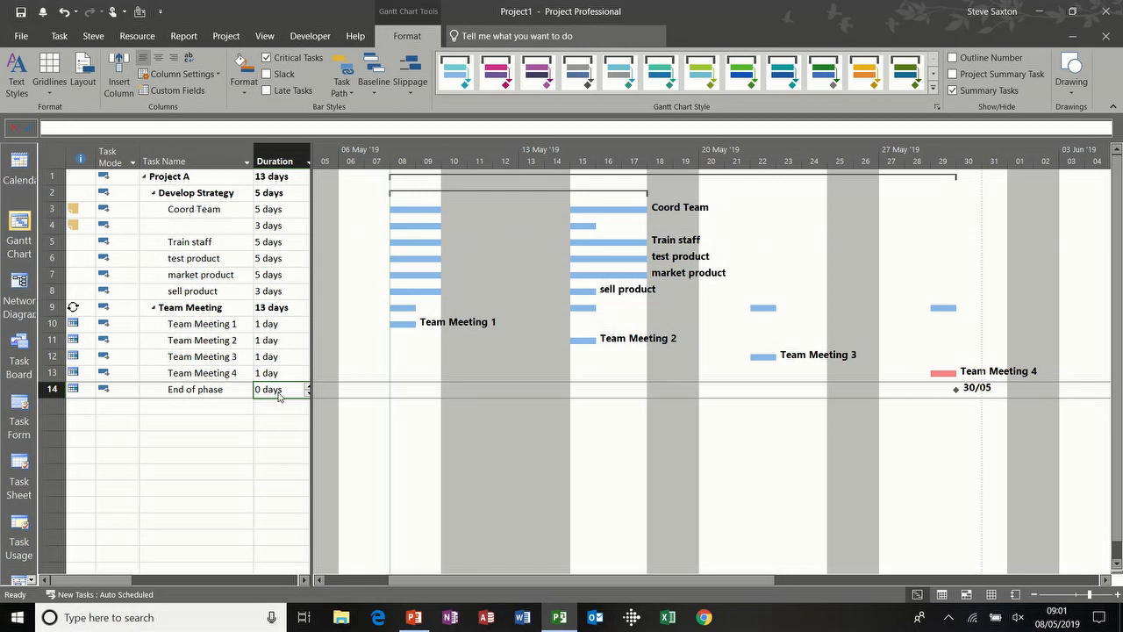
{"action": "type", "text": "1"}
{"action": "key", "text": "Return"}
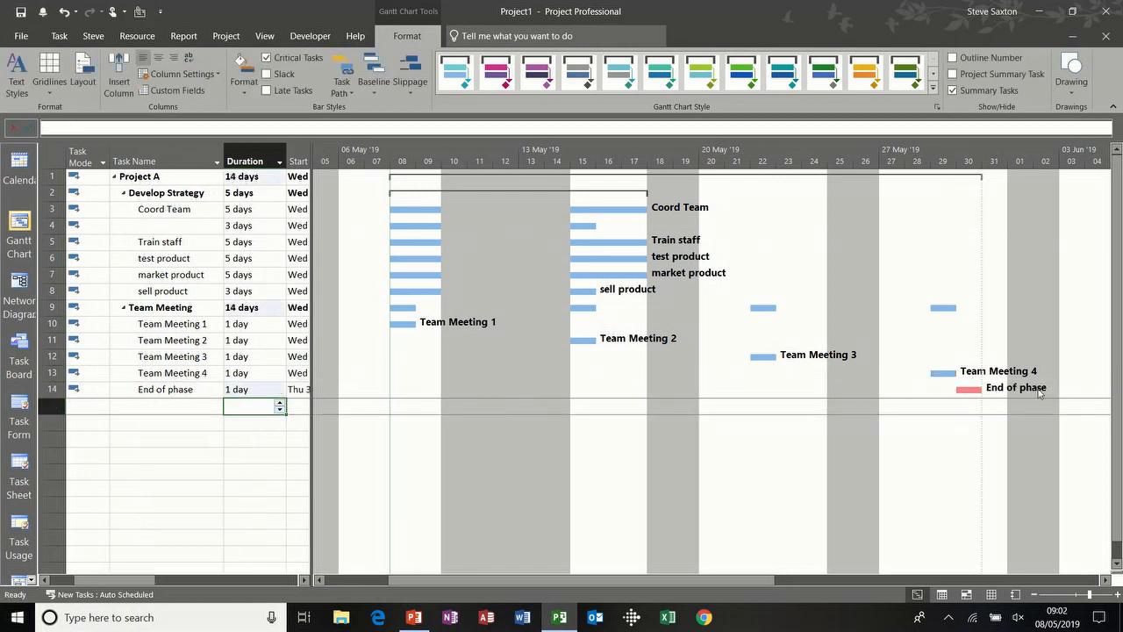
{"action": "mouse_move", "coordinate": [970, 389]}
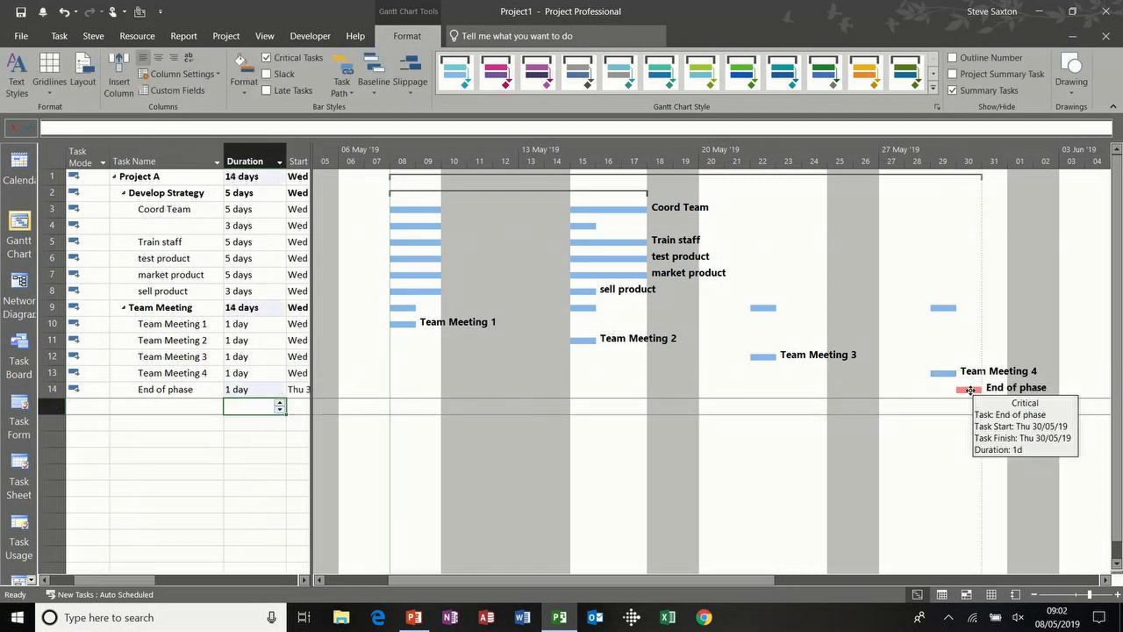
Set the End of phase task's duration back to 0 days.
{"action": "left_click", "coordinate": [238, 388]}
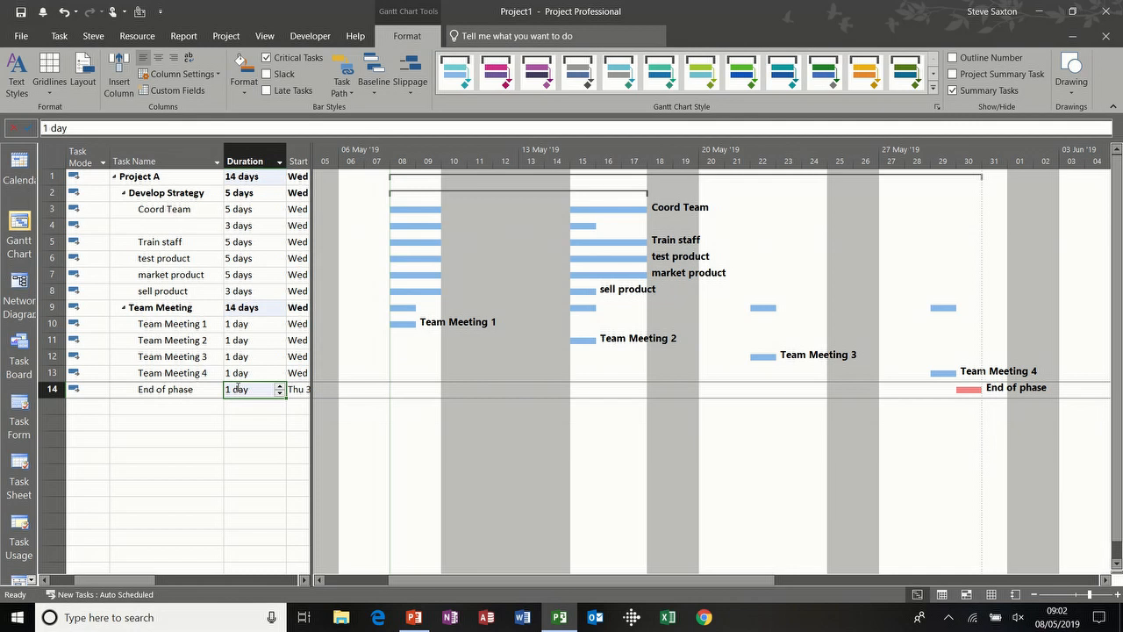
{"action": "type", "text": "0"}
{"action": "left_click", "coordinate": [204, 390]}
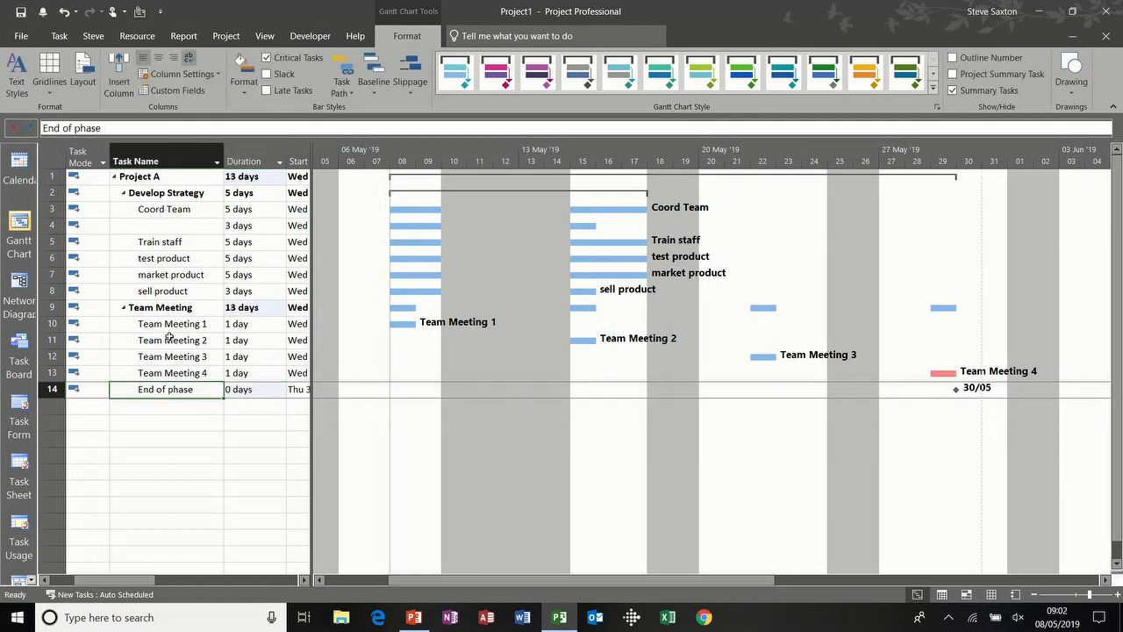
Delete rows 9 to 14, from the Team Meeting recurring task through End of phase.
{"action": "left_click_drag", "start_coordinate": [53, 307], "coordinate": [63, 397]}
{"action": "key", "text": "Delete"}
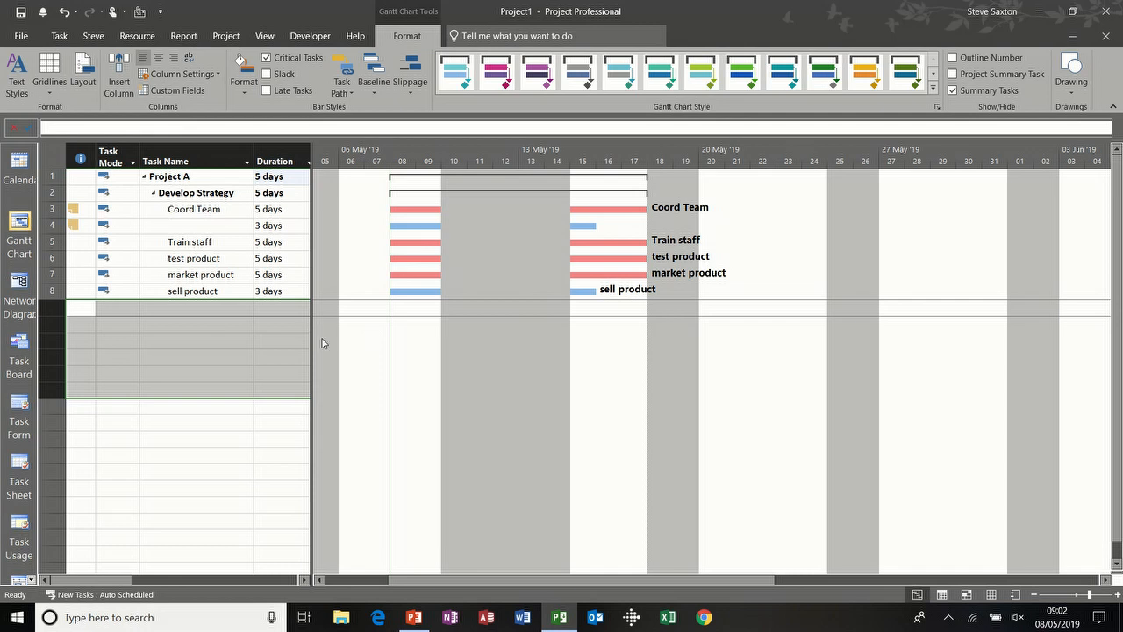
Enter the task name Develop prod in the blank name cell of row 4.
{"action": "left_click", "coordinate": [210, 224]}
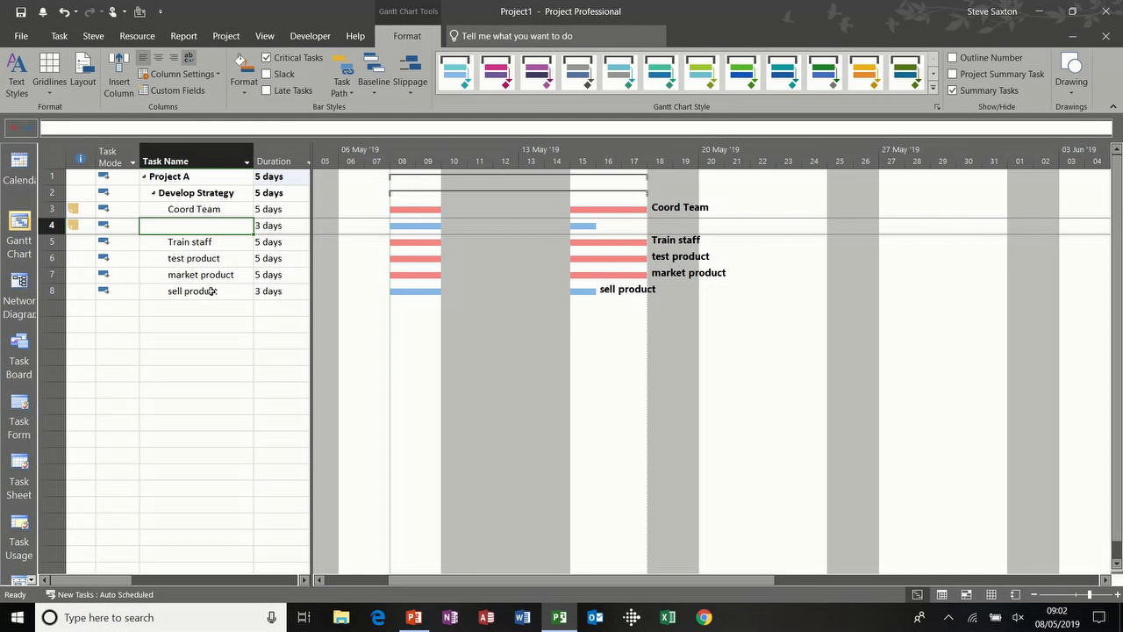
{"action": "type", "text": "Deve"}
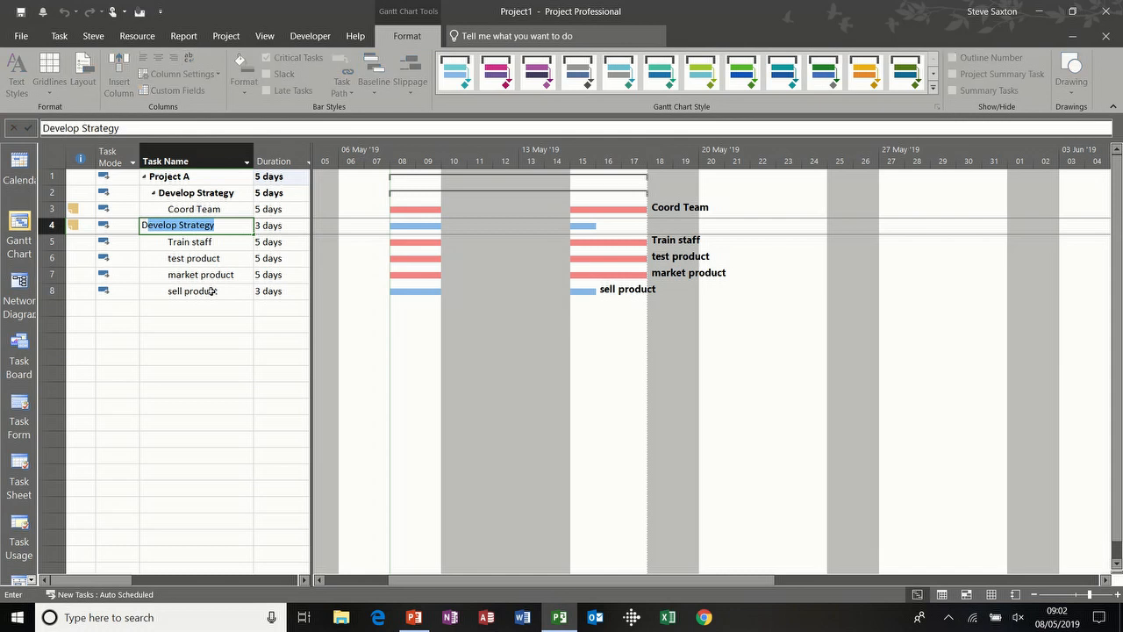
{"action": "type", "text": "lop prod"}
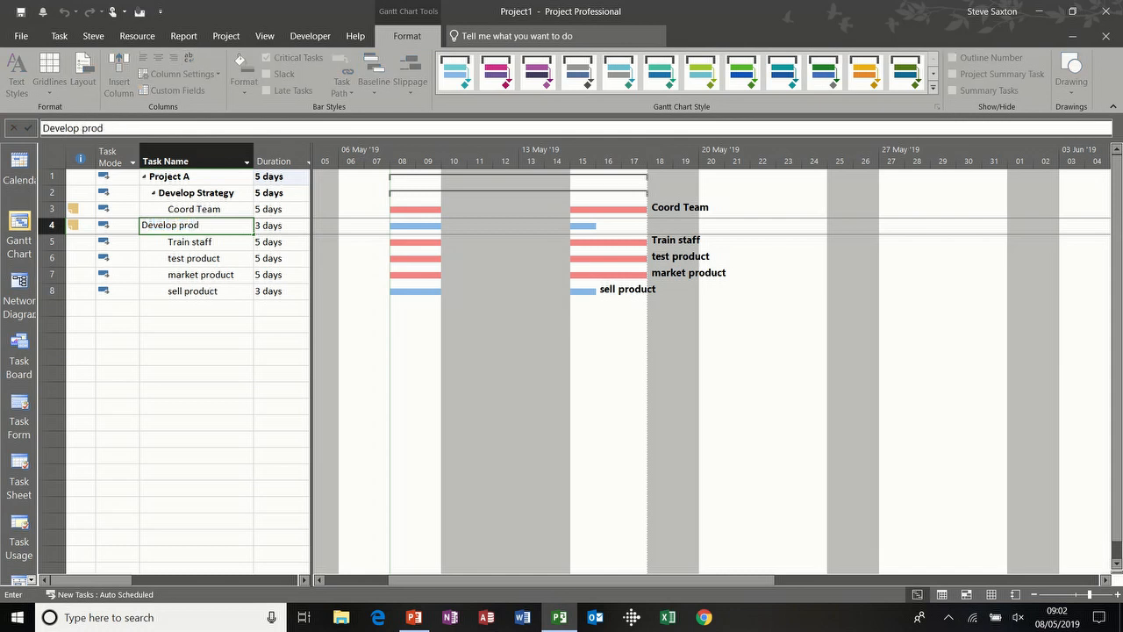
Complete the fourth task's name as Develop product and widen the task table to show the Start, Finish and Predecessors columns.
{"action": "type", "text": "uct"}
{"action": "key", "text": "Return"}
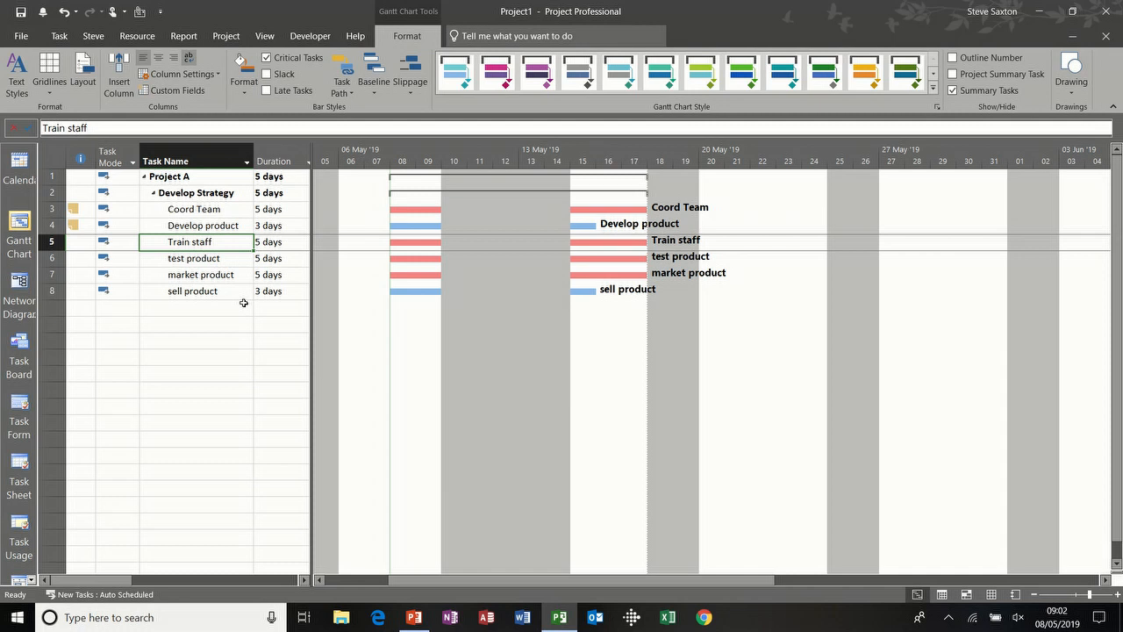
{"action": "left_click_drag", "start_coordinate": [311, 305], "coordinate": [558, 304]}
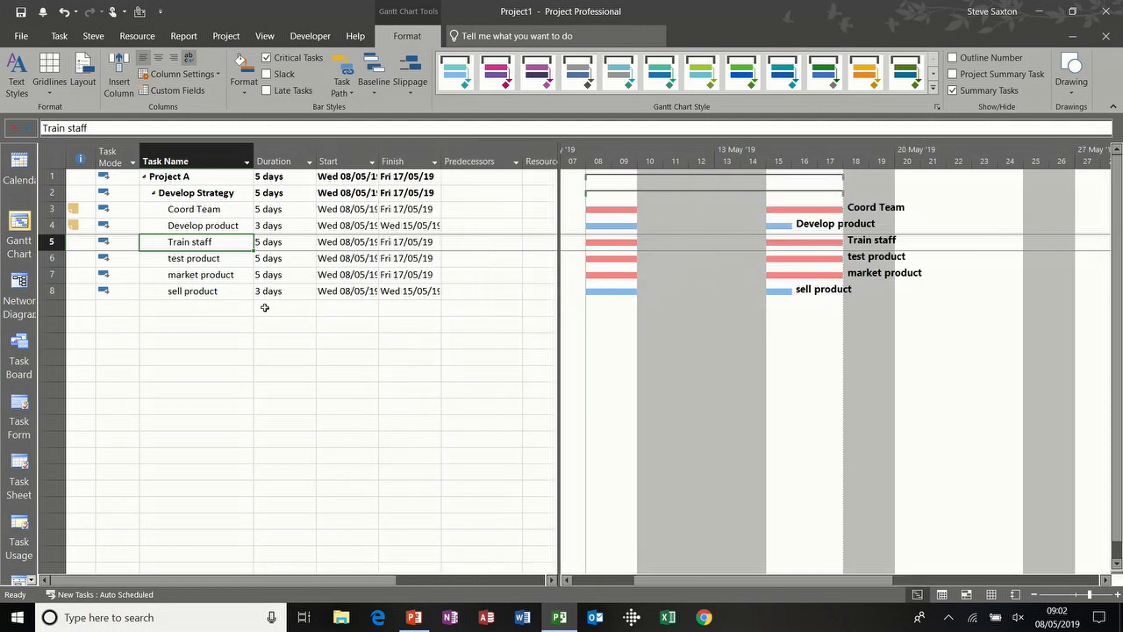
Clear only the name of the sell product task, and undo the deletion.
{"action": "left_click", "coordinate": [193, 291]}
{"action": "key", "text": "Delete"}
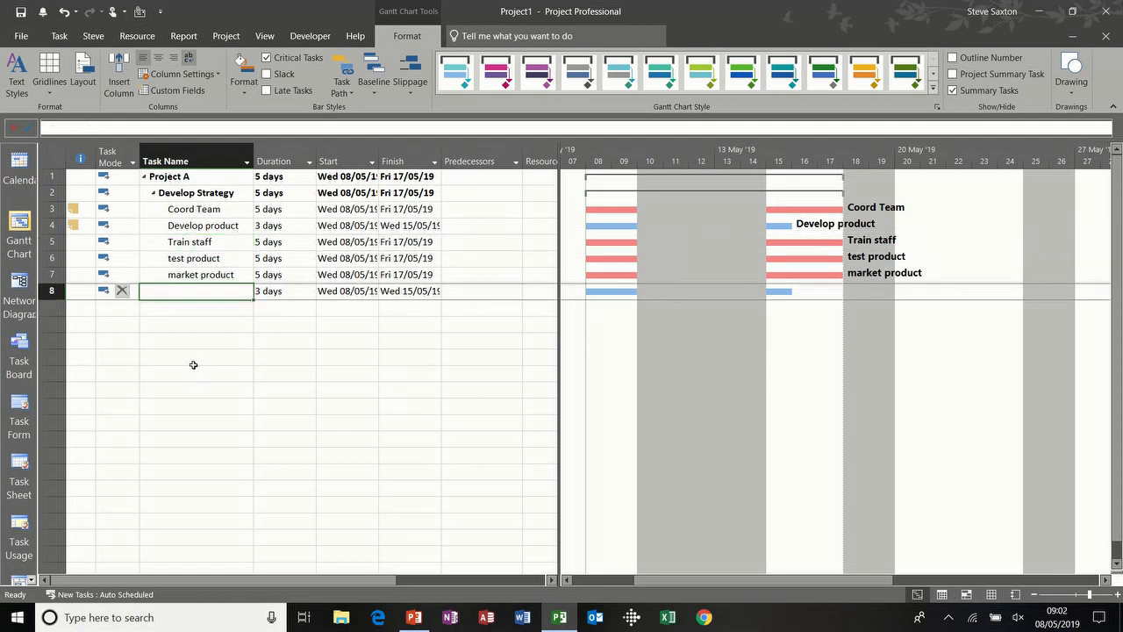
{"action": "left_click", "coordinate": [207, 326]}
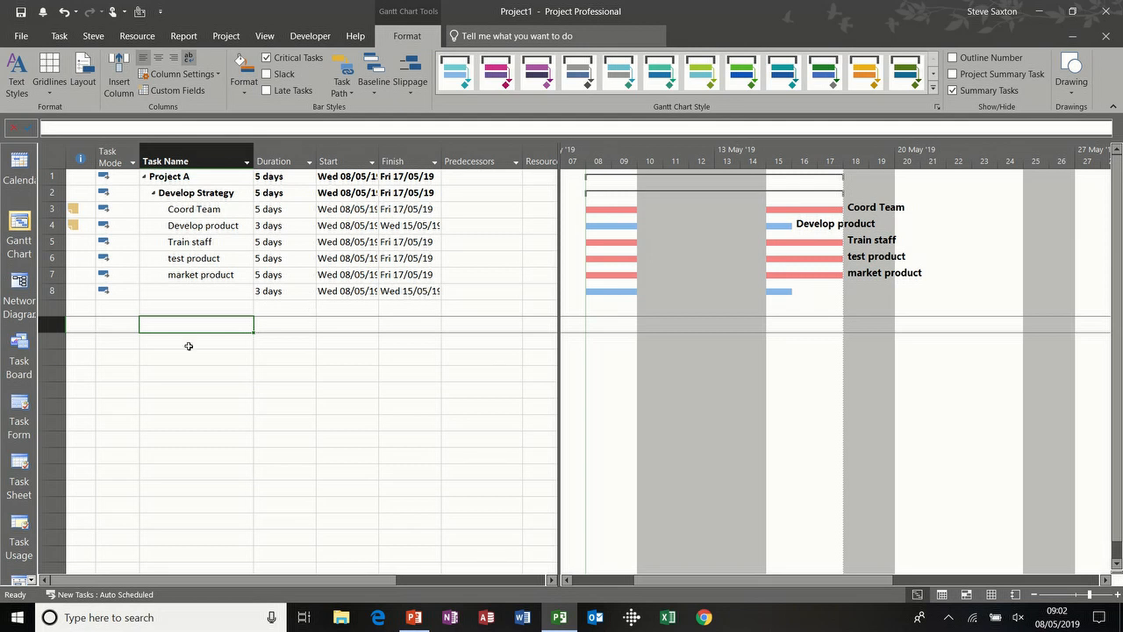
{"action": "key", "text": "ctrl+z"}
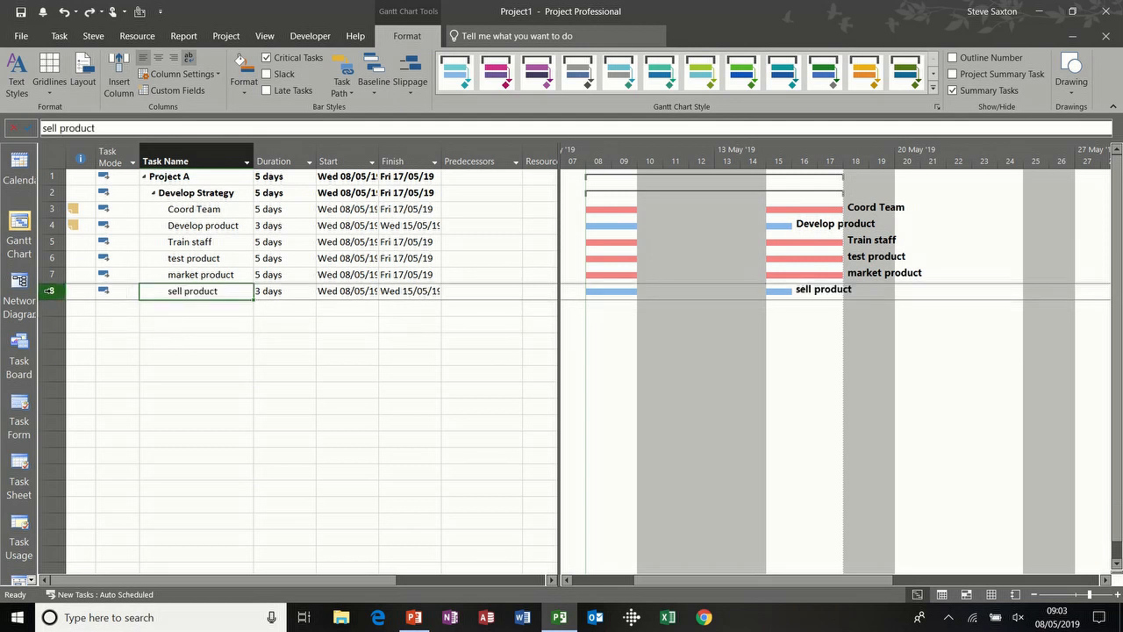
Delete the entire sell product task row, and undo the deletion.
{"action": "left_click", "coordinate": [51, 291]}
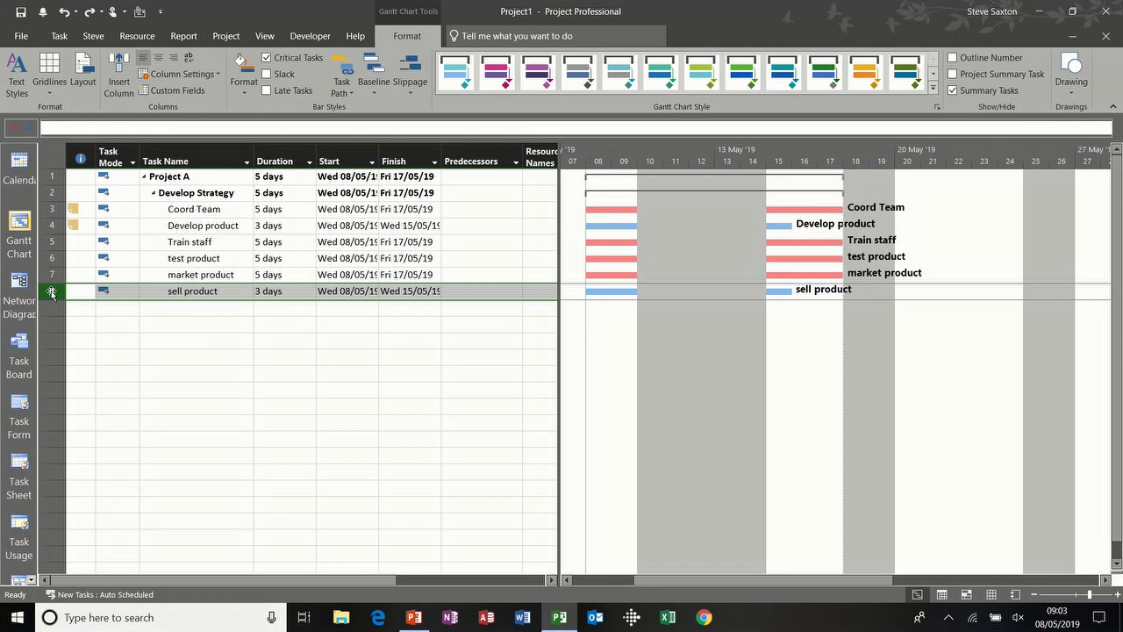
{"action": "key", "text": "Delete"}
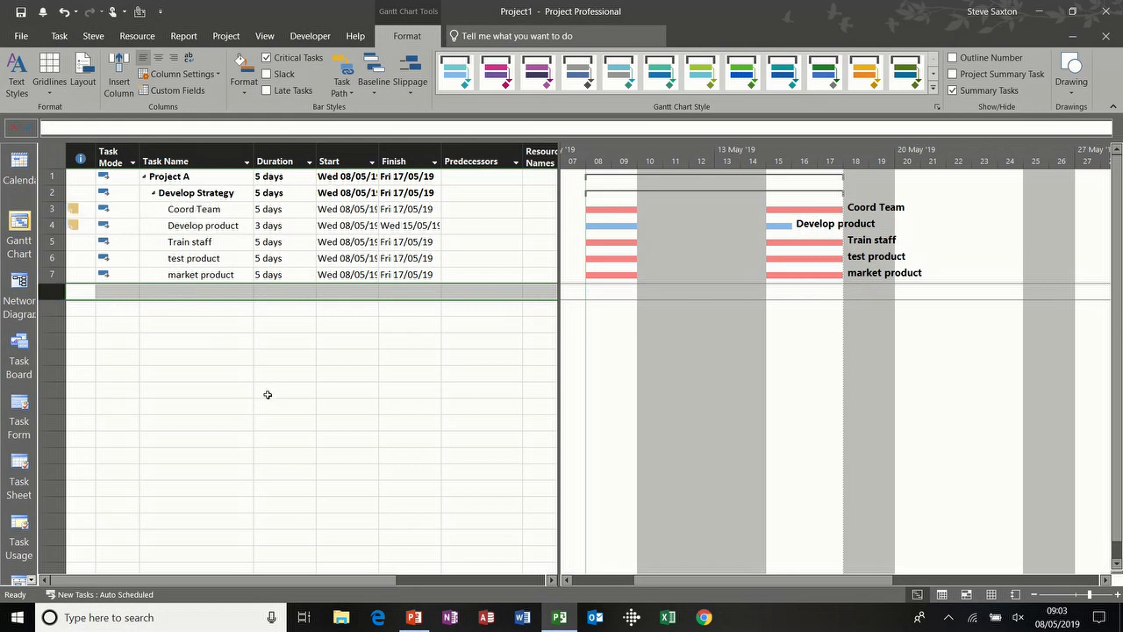
{"action": "key", "text": "ctrl+z"}
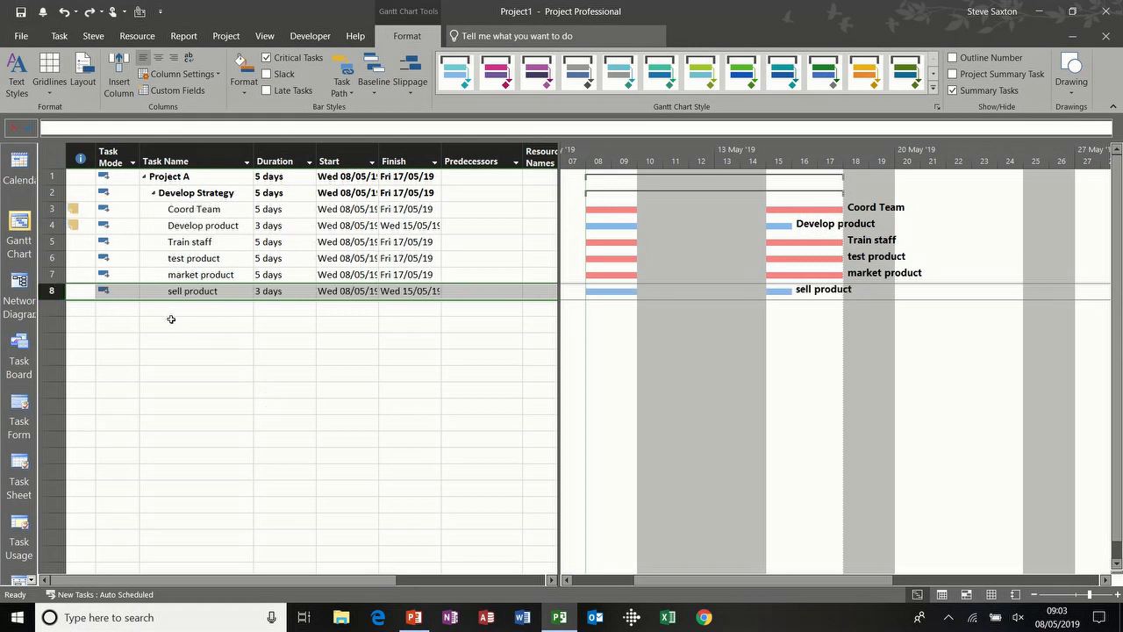
Move the sell product row to directly below Train staff, and undo the move.
{"action": "left_click", "coordinate": [214, 318]}
{"action": "left_click", "coordinate": [56, 291]}
{"action": "left_click_drag", "start_coordinate": [59, 292], "coordinate": [58, 244]}
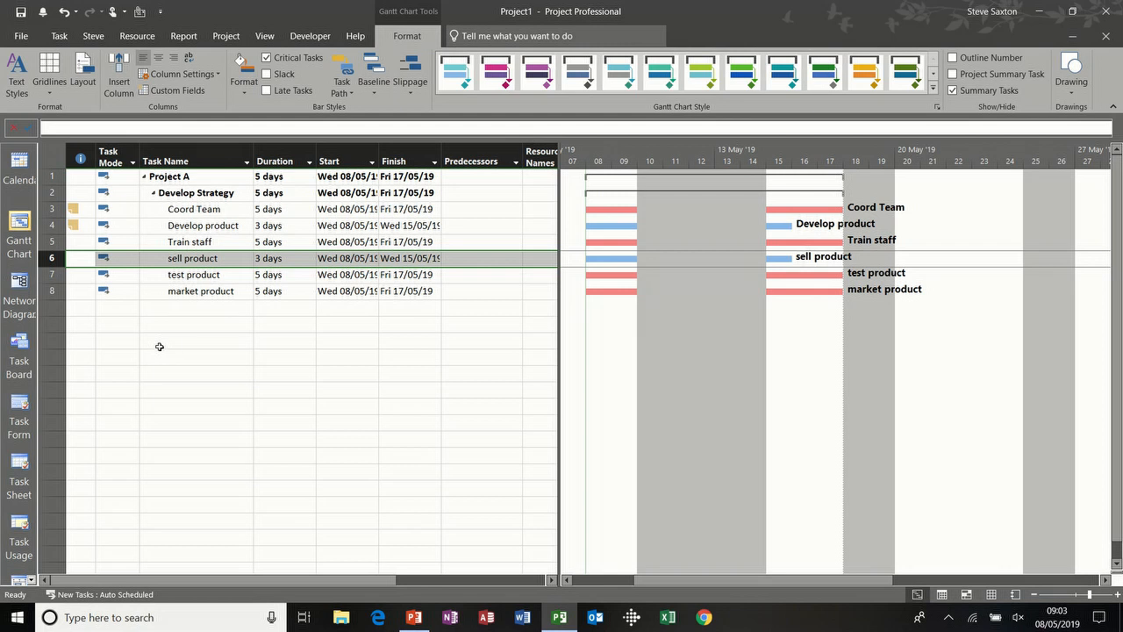
{"action": "key", "text": "ctrl+z"}
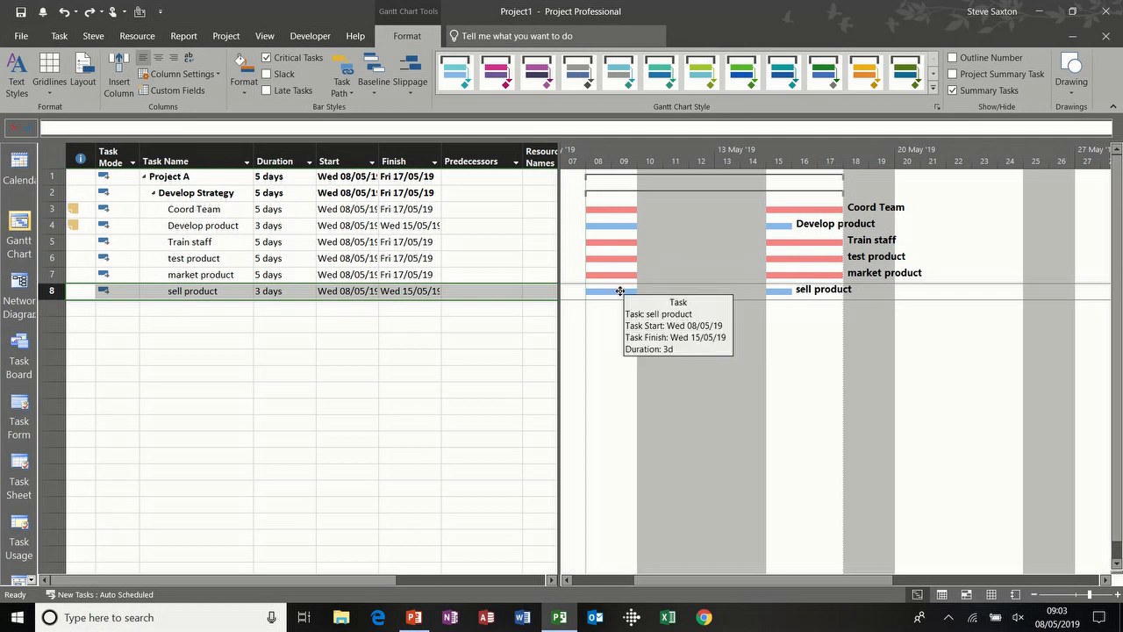
Reschedule the sell product bar on the Gantt chart to start Wed 22/05/19 and turn off critical task highlighting.
{"action": "left_click", "coordinate": [1034, 594]}
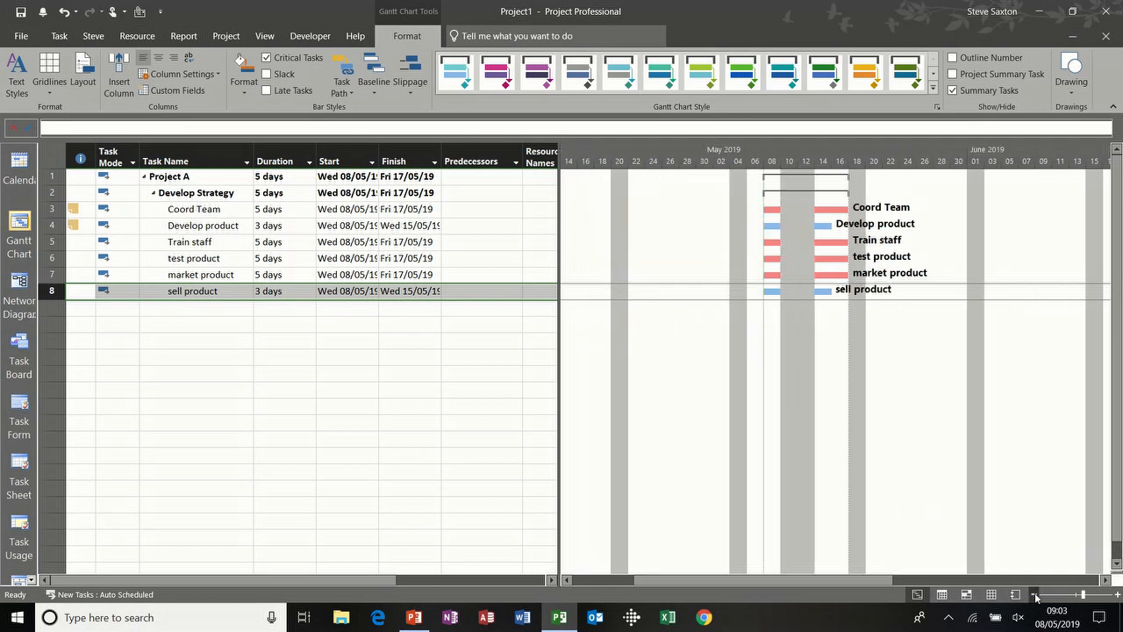
{"action": "left_click", "coordinate": [1106, 580]}
{"action": "left_click", "coordinate": [1106, 580]}
{"action": "left_click", "coordinate": [1107, 580]}
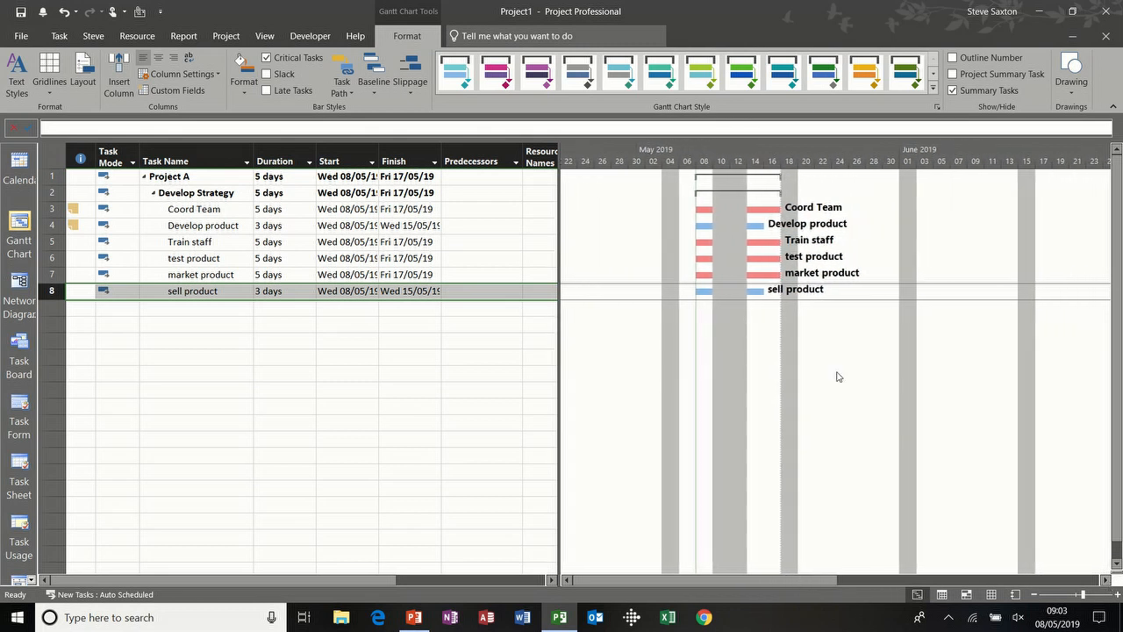
{"action": "left_click_drag", "start_coordinate": [706, 290], "coordinate": [828, 296]}
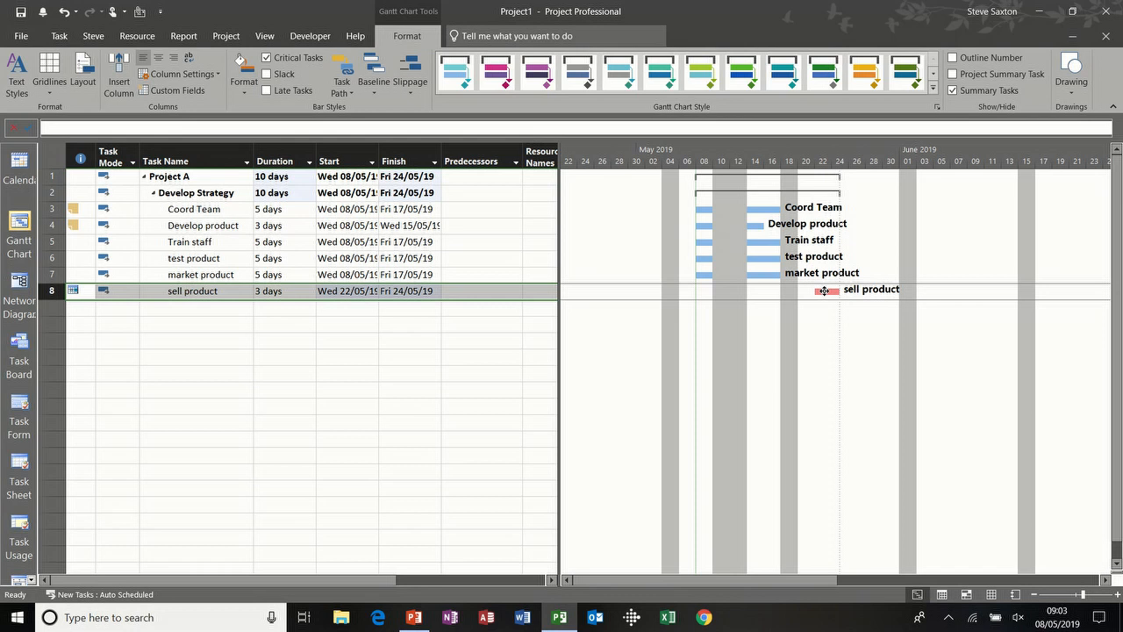
{"action": "mouse_move", "coordinate": [824, 290]}
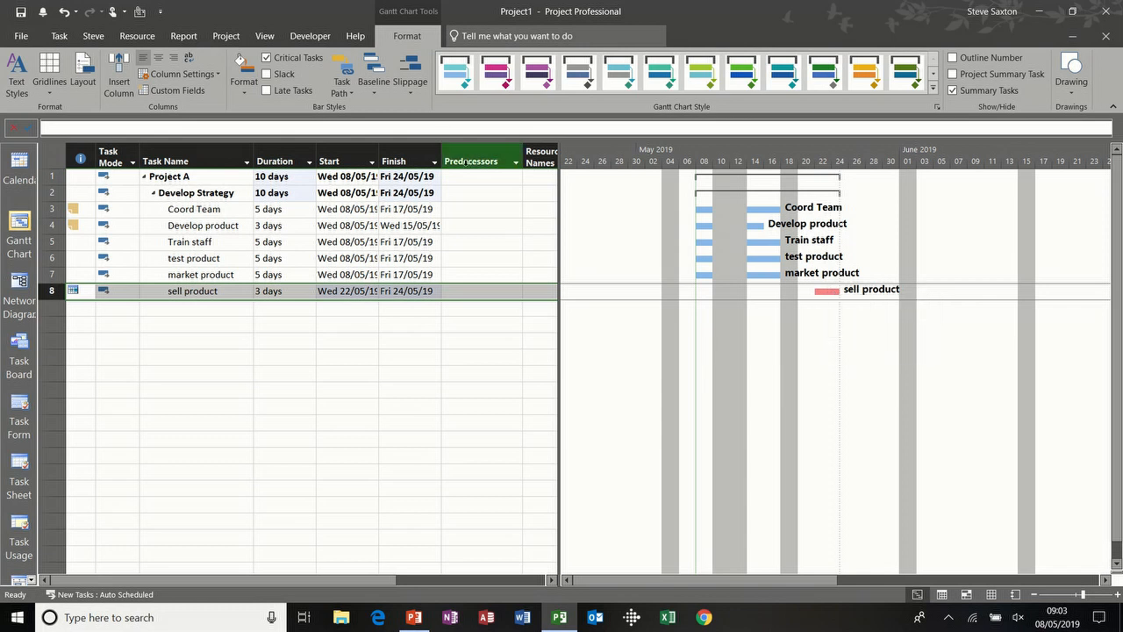
{"action": "left_click", "coordinate": [267, 57]}
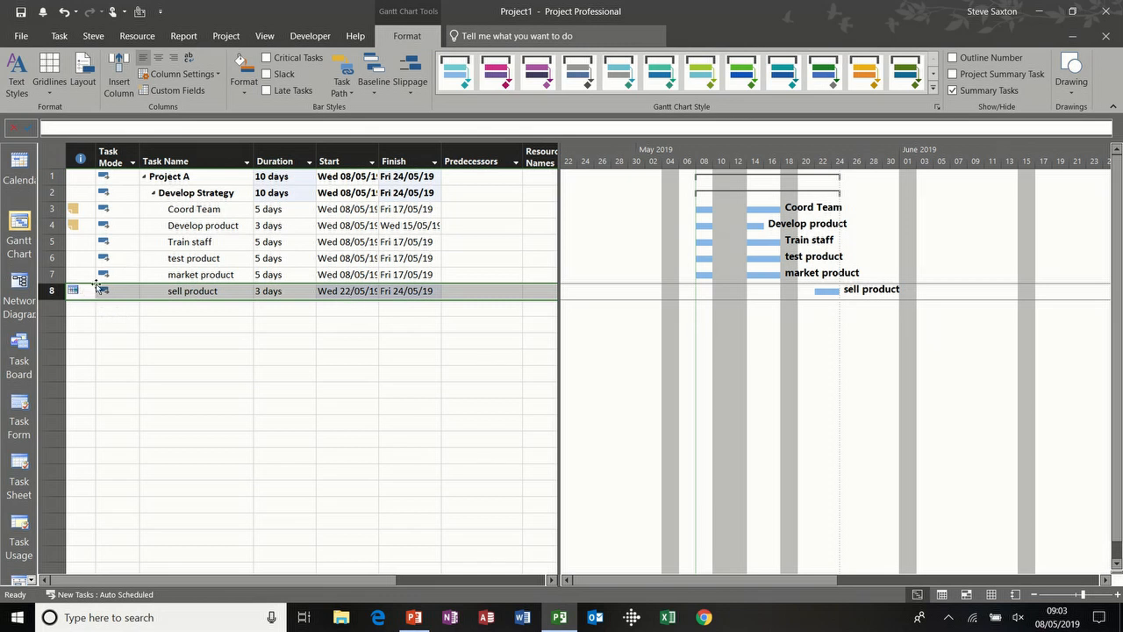
{"action": "mouse_move", "coordinate": [74, 290]}
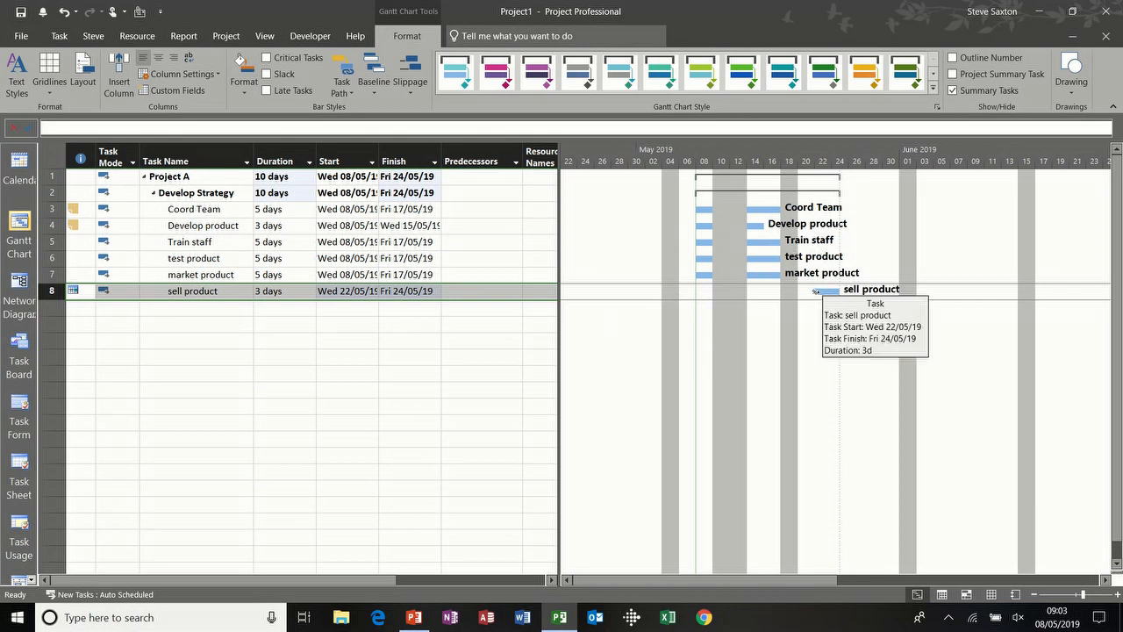
Try marking progress from the start of the sell product bar, and undo the change.
{"action": "left_click_drag", "start_coordinate": [816, 291], "coordinate": [823, 290]}
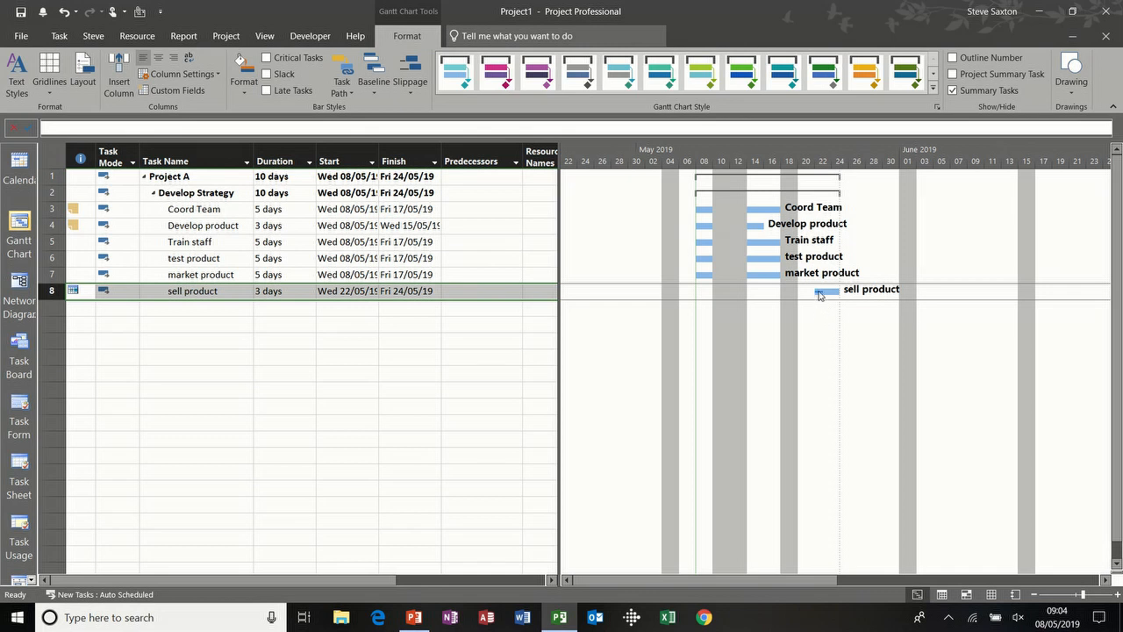
{"action": "left_click_drag", "start_coordinate": [816, 291], "coordinate": [830, 291]}
{"action": "left_click_drag", "start_coordinate": [816, 291], "coordinate": [839, 292]}
{"action": "key", "text": "ctrl+z"}
Stretch the sell product bar to a duration of 6.5 days, and undo the extension.
{"action": "left_click_drag", "start_coordinate": [840, 291], "coordinate": [875, 293]}
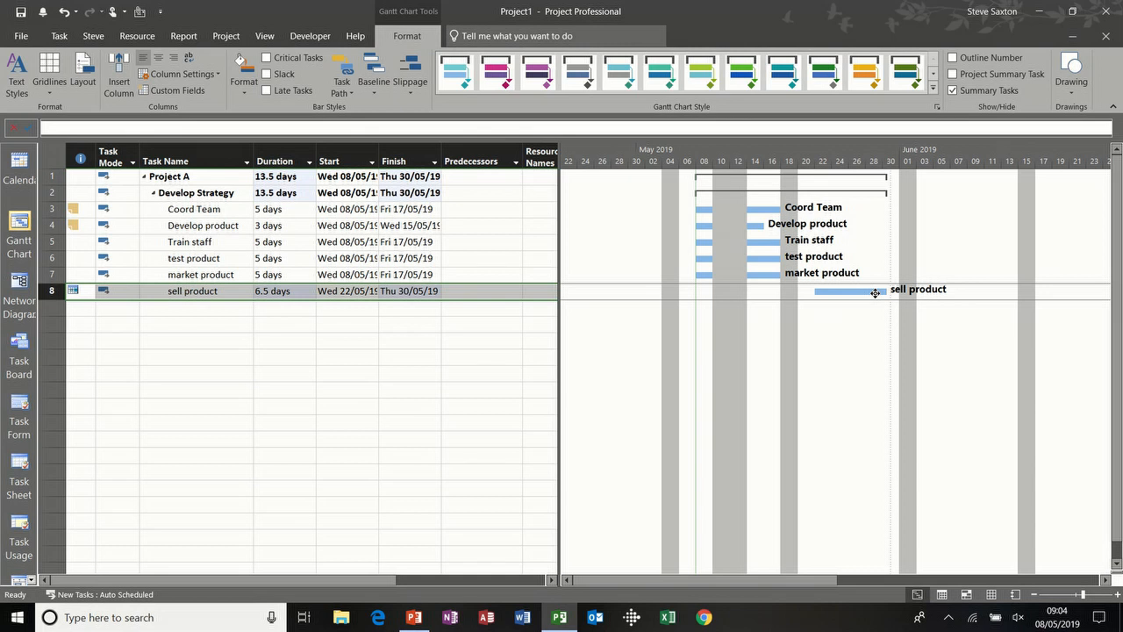
{"action": "key", "text": "ctrl+z"}
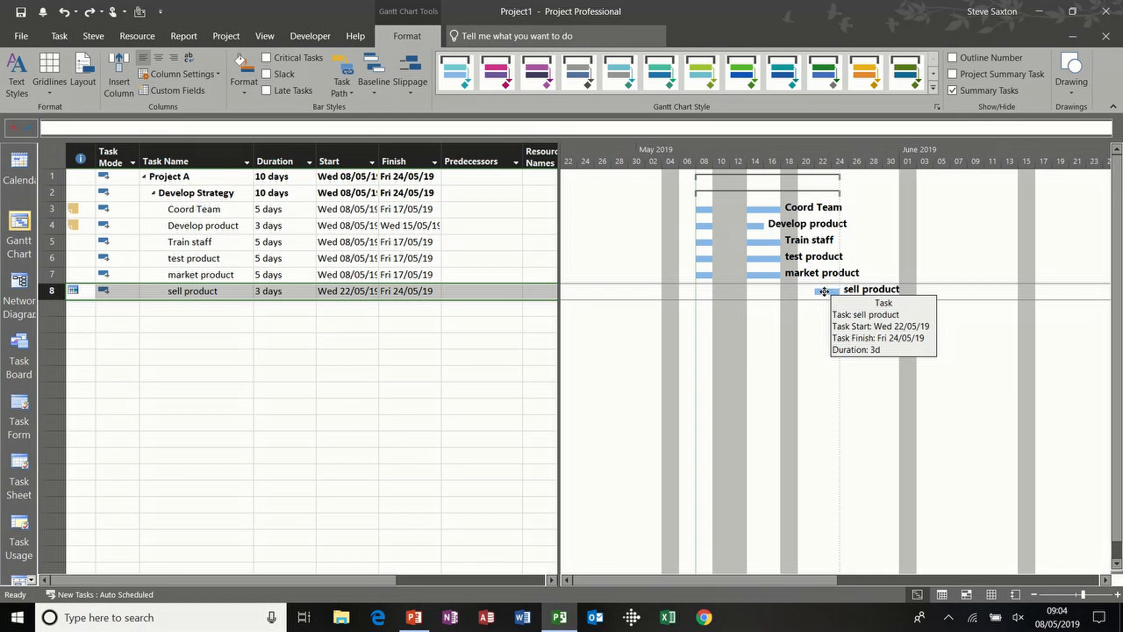
{"action": "left_click", "coordinate": [457, 291]}
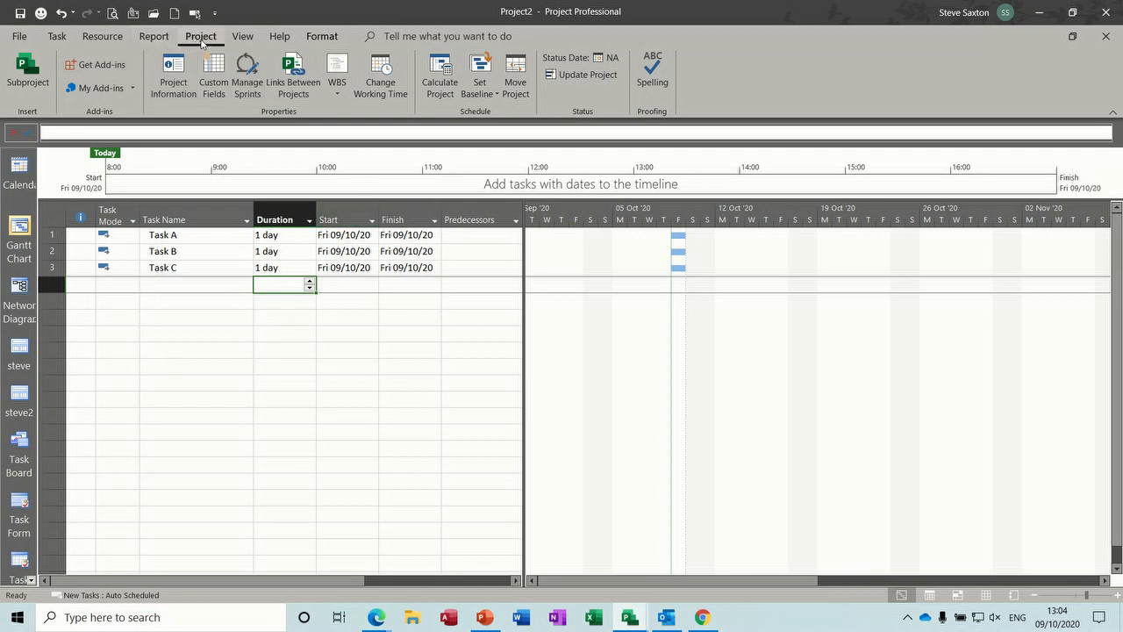
Open the project's working time settings and review its calendar options for default times, hours per day and week, and days per month.
{"action": "left_click", "coordinate": [381, 70]}
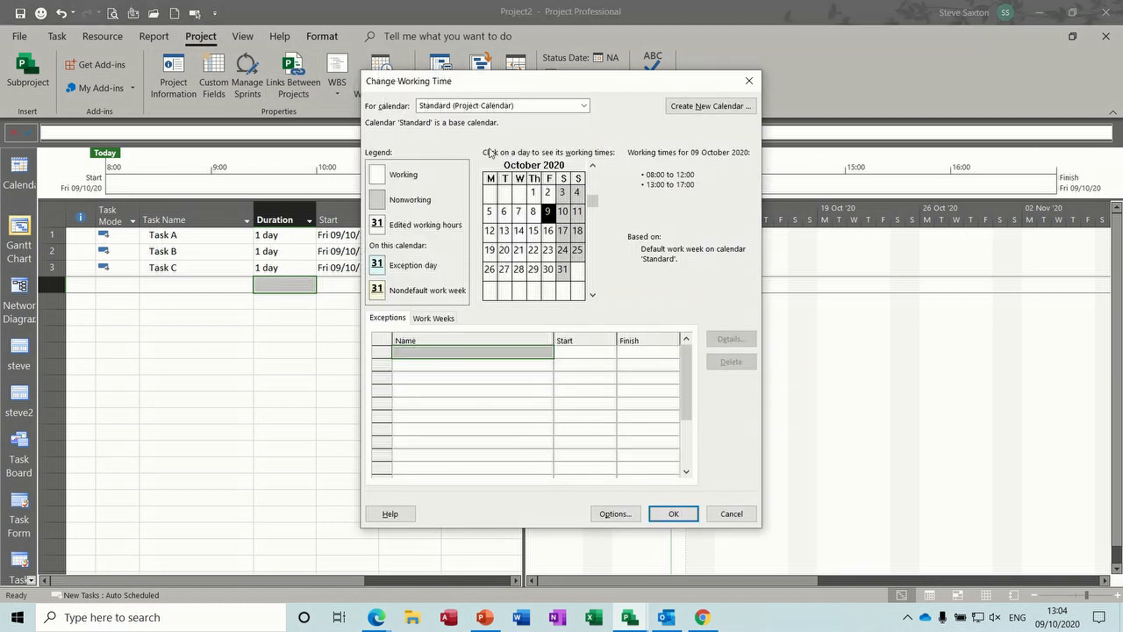
{"action": "left_click_drag", "start_coordinate": [487, 88], "coordinate": [344, 113]}
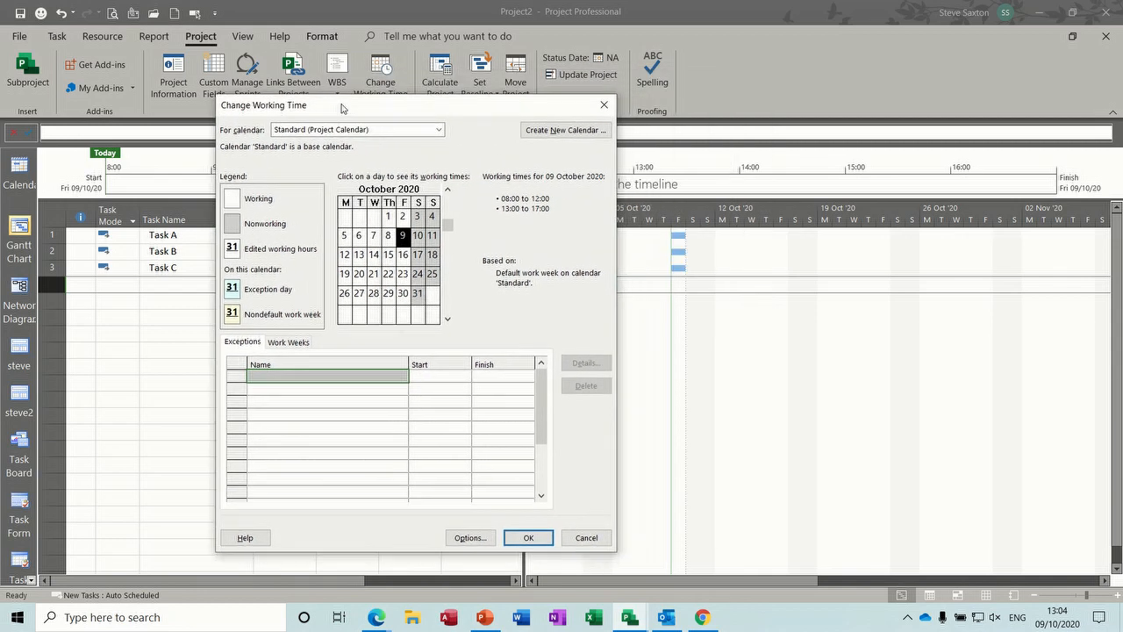
{"action": "left_click", "coordinate": [468, 537]}
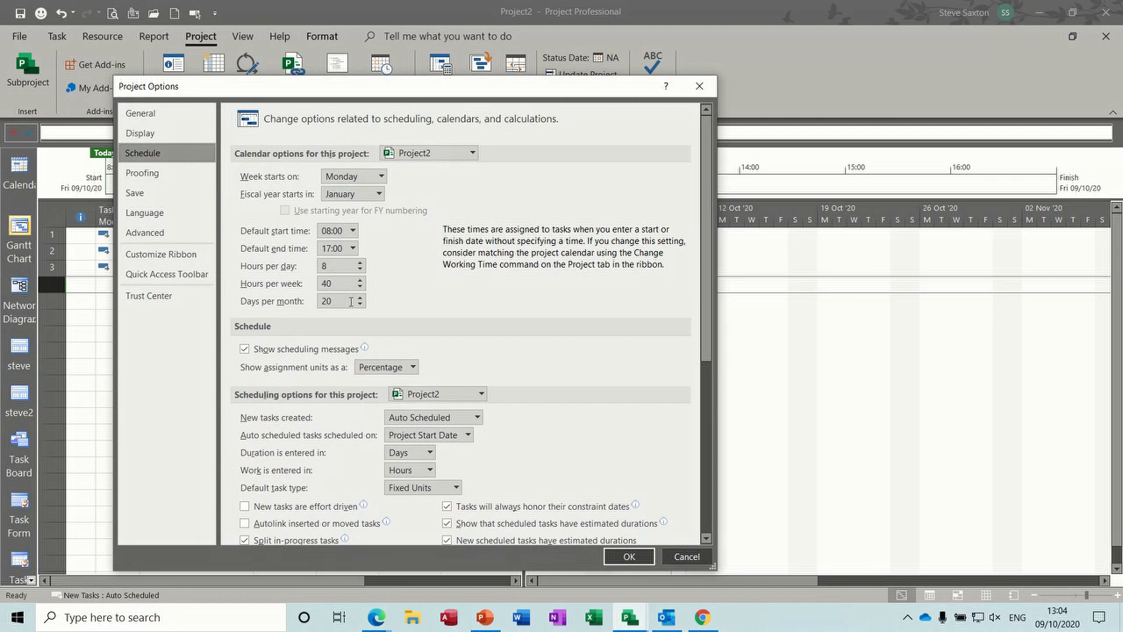
{"action": "left_click", "coordinate": [686, 557]}
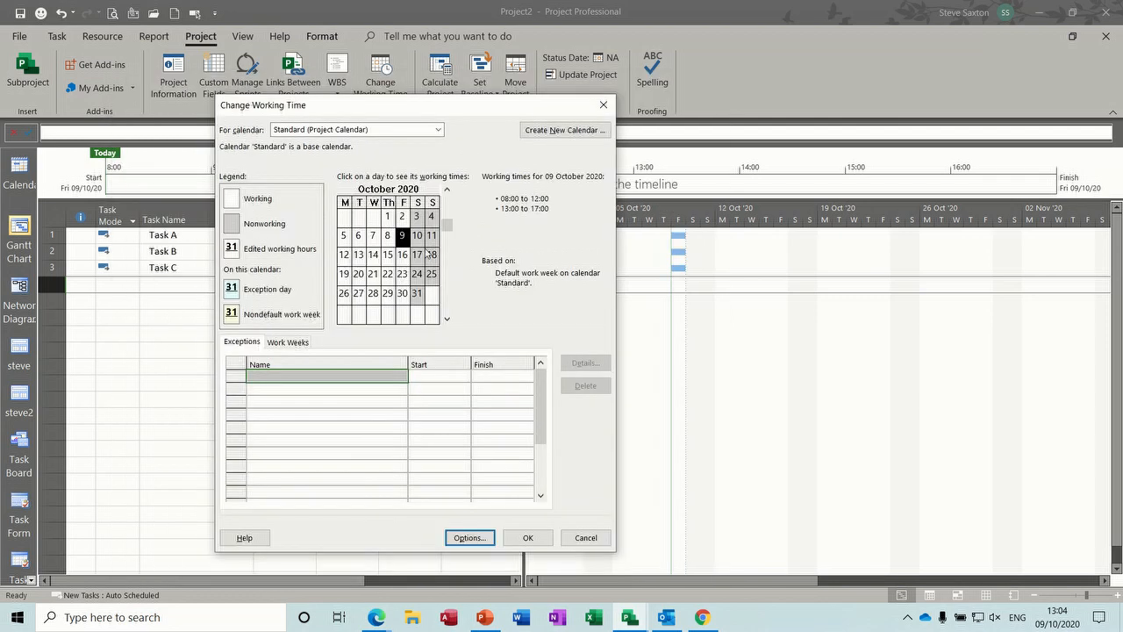
Review the available base calendars and the Standard calendar's default work week times for weekdays, Saturday and Sunday.
{"action": "left_click", "coordinate": [439, 130]}
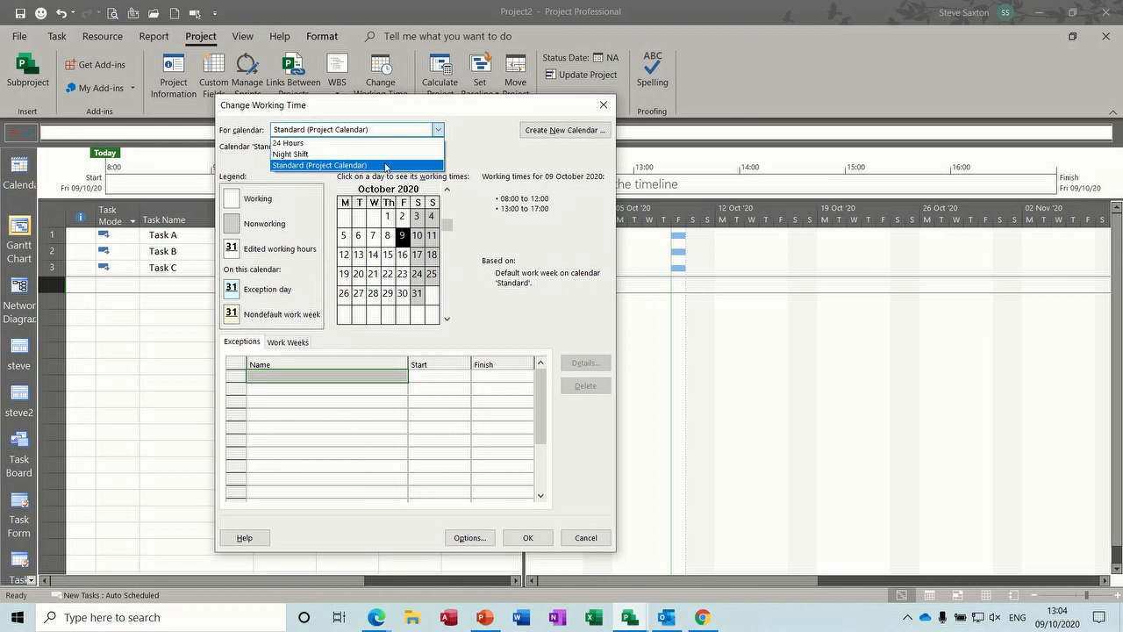
{"action": "left_click", "coordinate": [295, 345]}
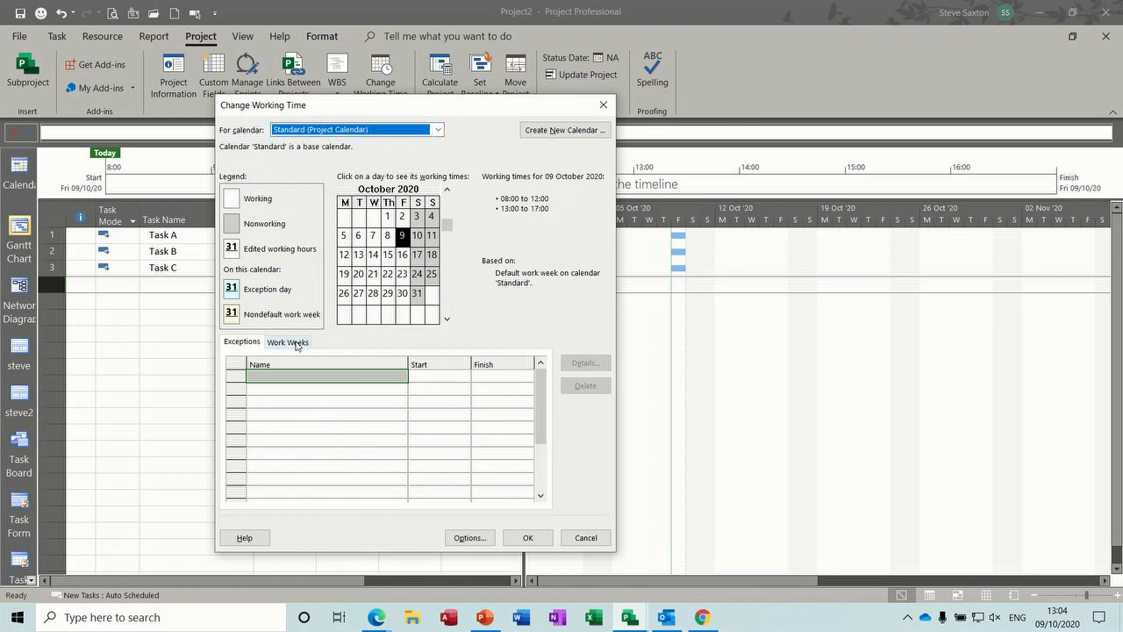
{"action": "left_click", "coordinate": [296, 345]}
{"action": "left_click", "coordinate": [581, 363]}
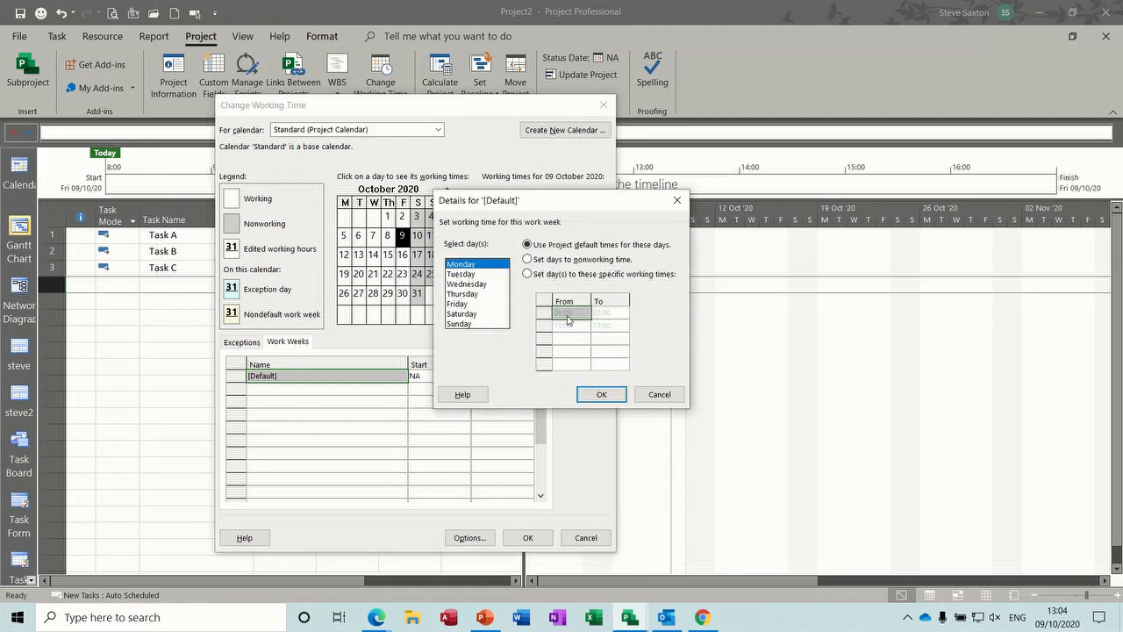
{"action": "left_click_drag", "start_coordinate": [465, 267], "coordinate": [467, 305]}
{"action": "left_click", "coordinate": [475, 314]}
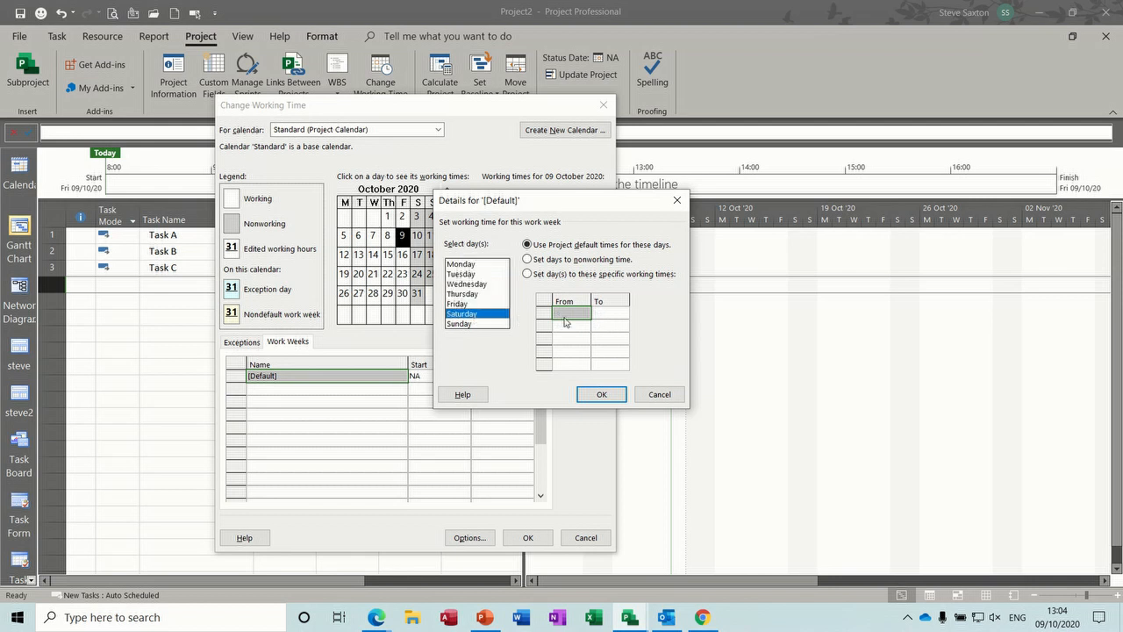
{"action": "left_click", "coordinate": [463, 325]}
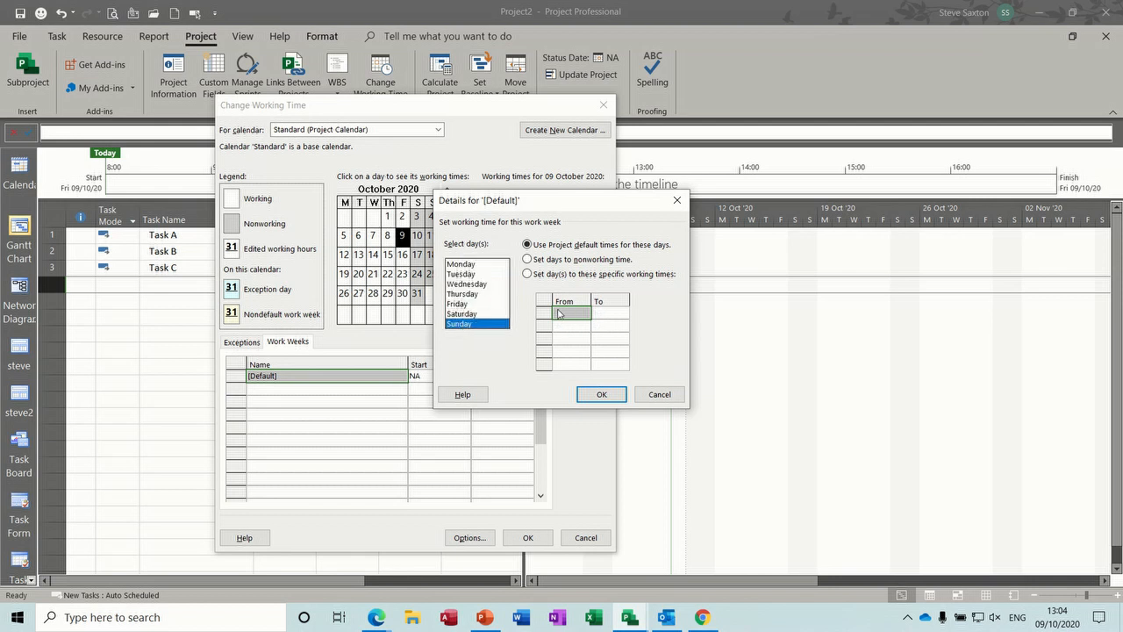
{"action": "left_click", "coordinate": [473, 264]}
{"action": "left_click", "coordinate": [656, 395]}
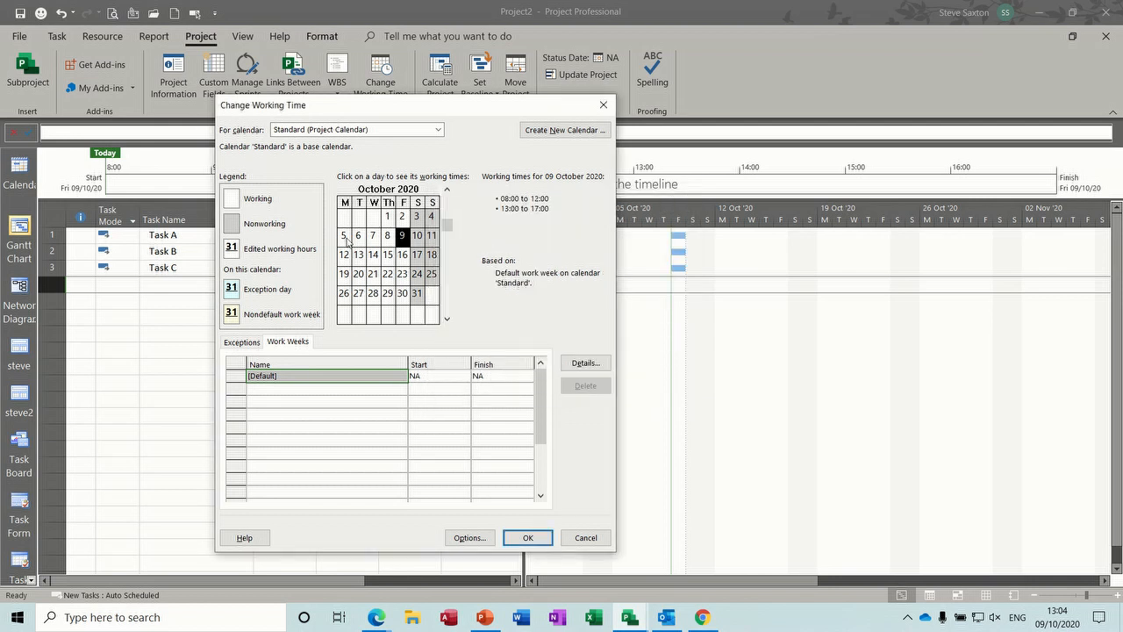
Add an exception named Xmas to the Standard calendar, starting on 23/12/2020.
{"action": "left_click", "coordinate": [241, 344]}
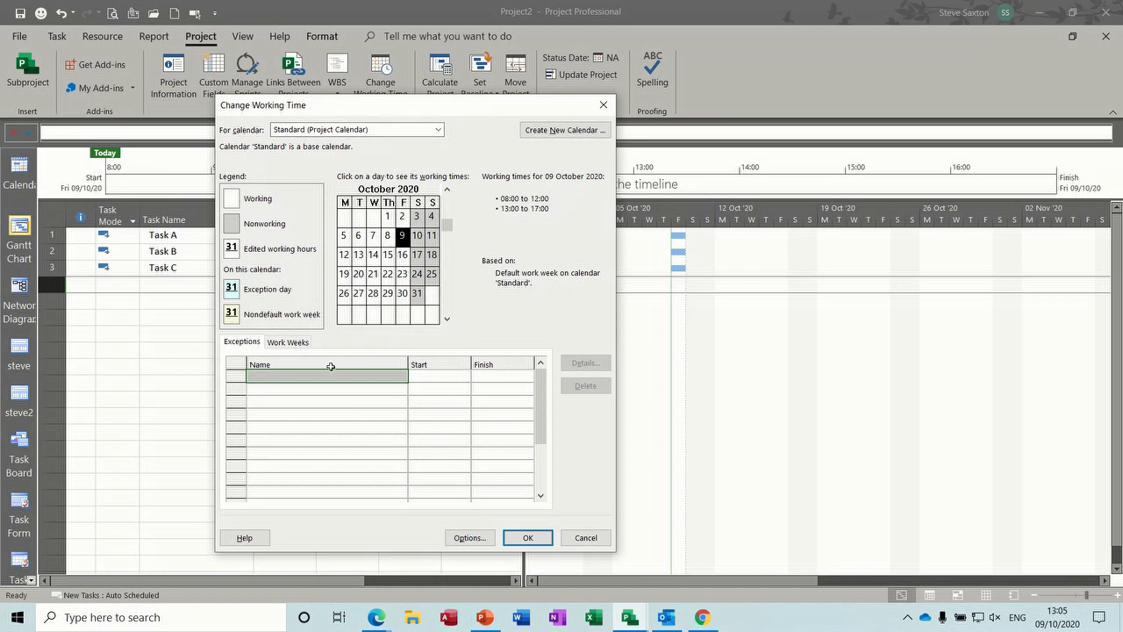
{"action": "left_click", "coordinate": [241, 344]}
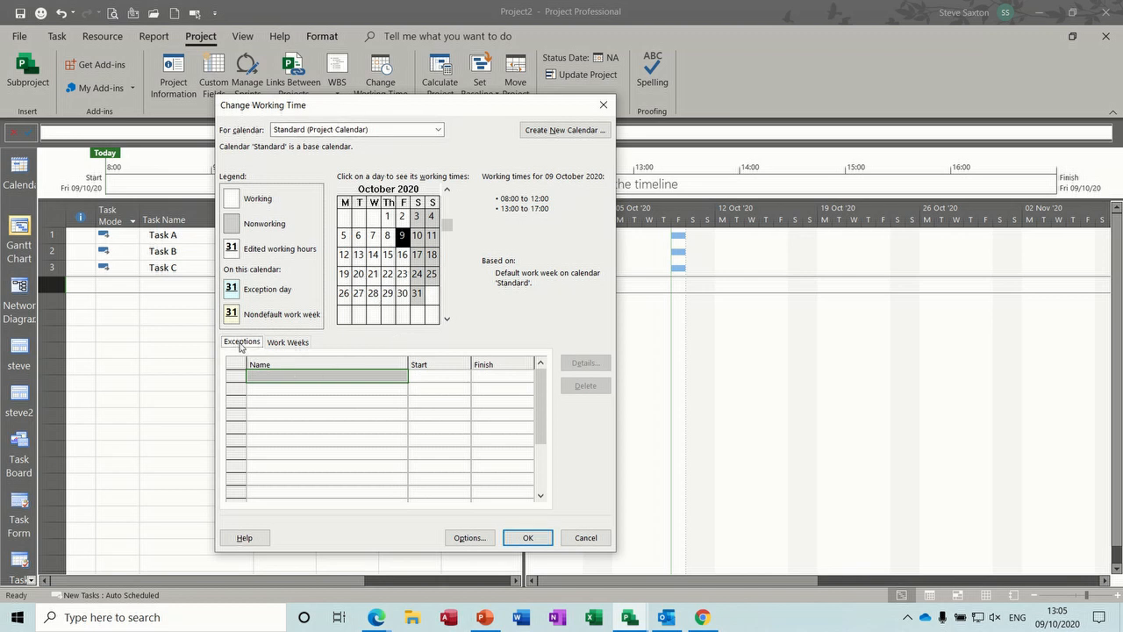
{"action": "left_click", "coordinate": [284, 345]}
{"action": "left_click", "coordinate": [242, 344]}
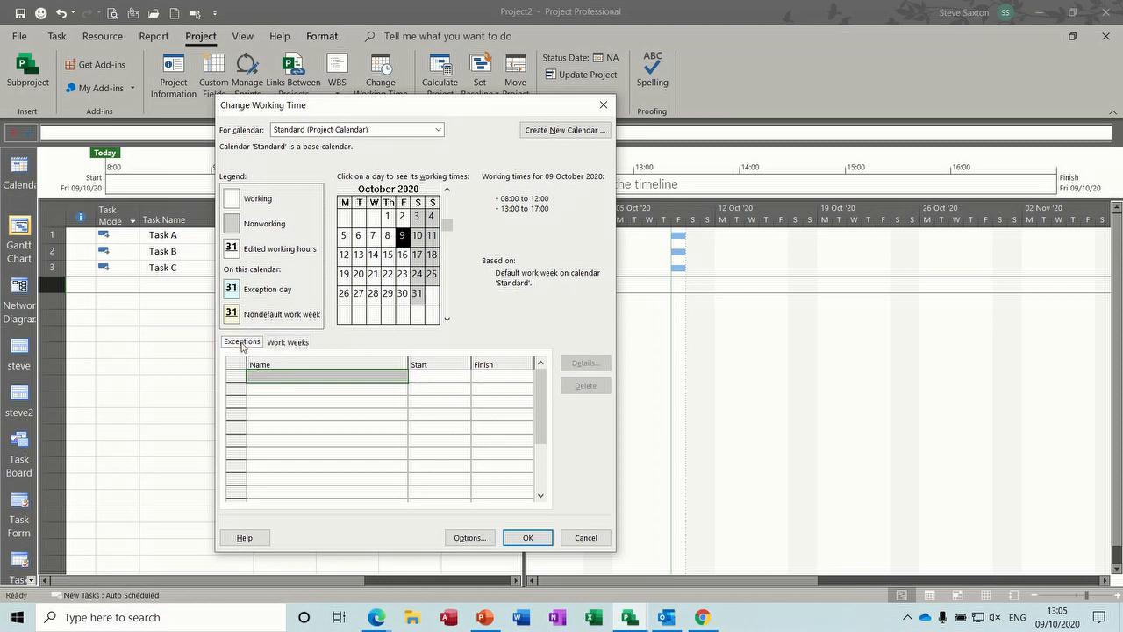
{"action": "left_click", "coordinate": [280, 378]}
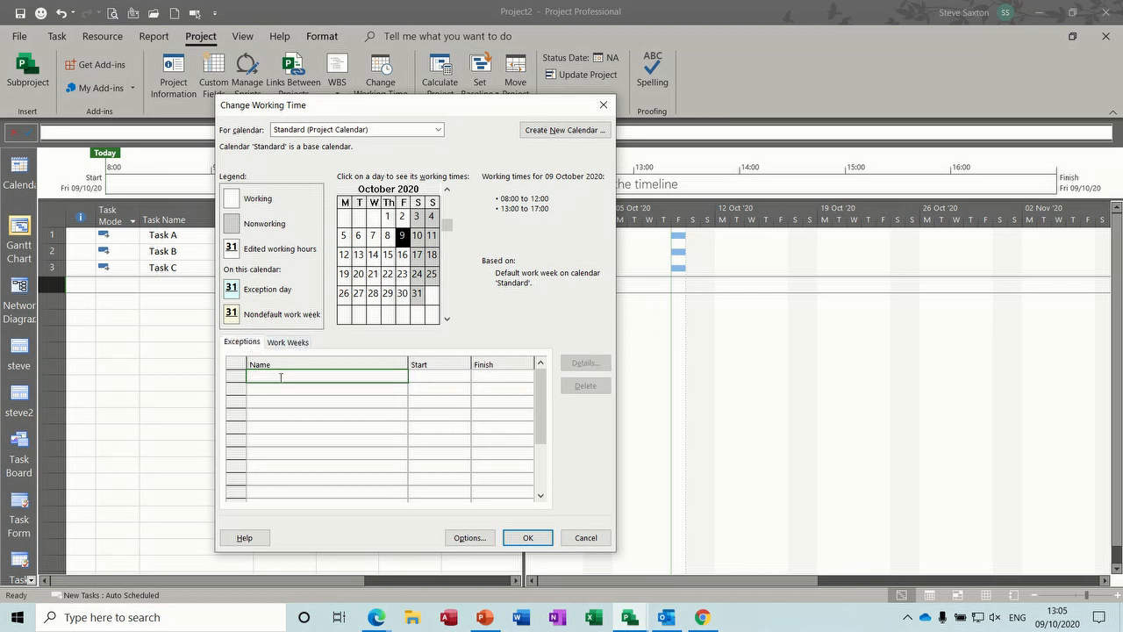
{"action": "type", "text": "Xmas"}
{"action": "left_click", "coordinate": [428, 376]}
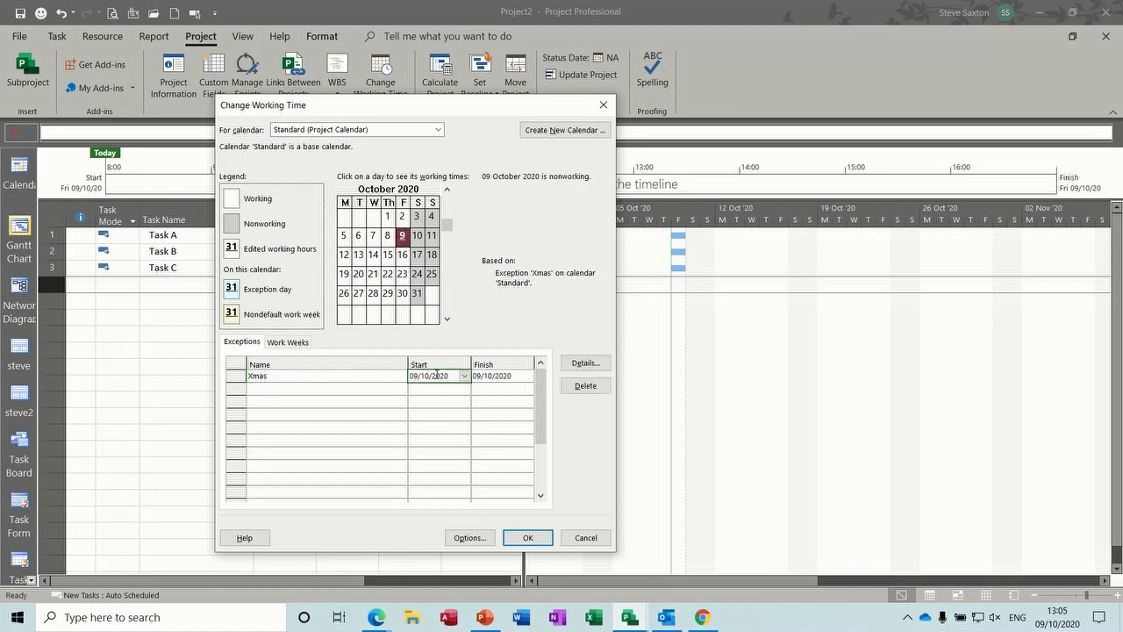
{"action": "left_click", "coordinate": [464, 376]}
{"action": "left_click", "coordinate": [462, 391]}
{"action": "left_click", "coordinate": [462, 391]}
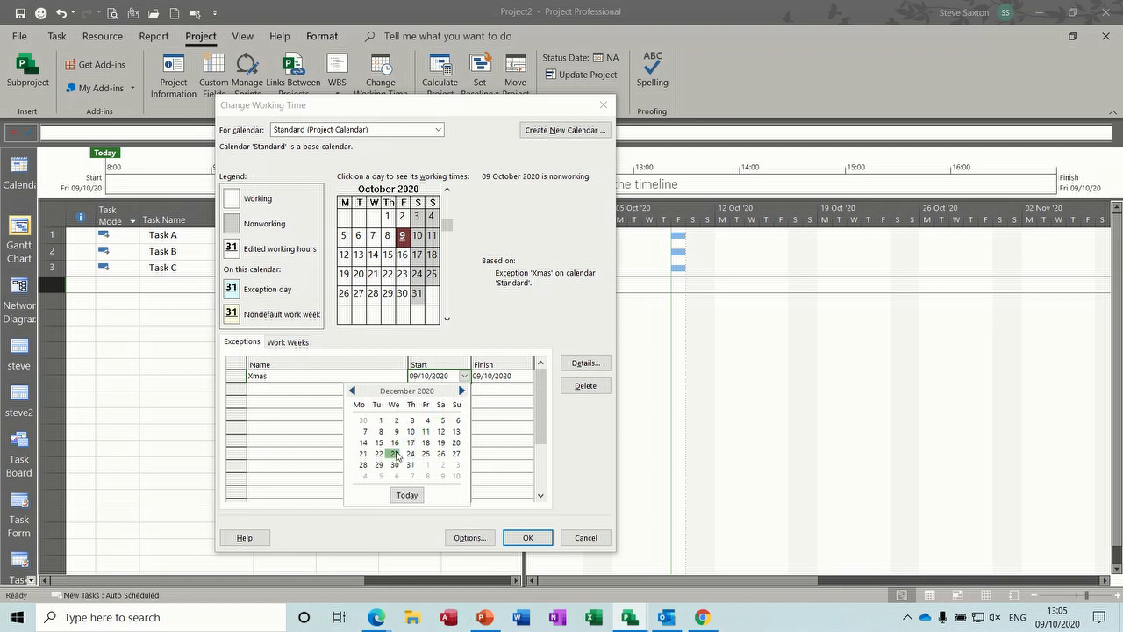
{"action": "left_click", "coordinate": [396, 456]}
Set the Xmas exception's finish date to 28/12/2020.
{"action": "left_click", "coordinate": [500, 377]}
{"action": "left_click", "coordinate": [528, 377]}
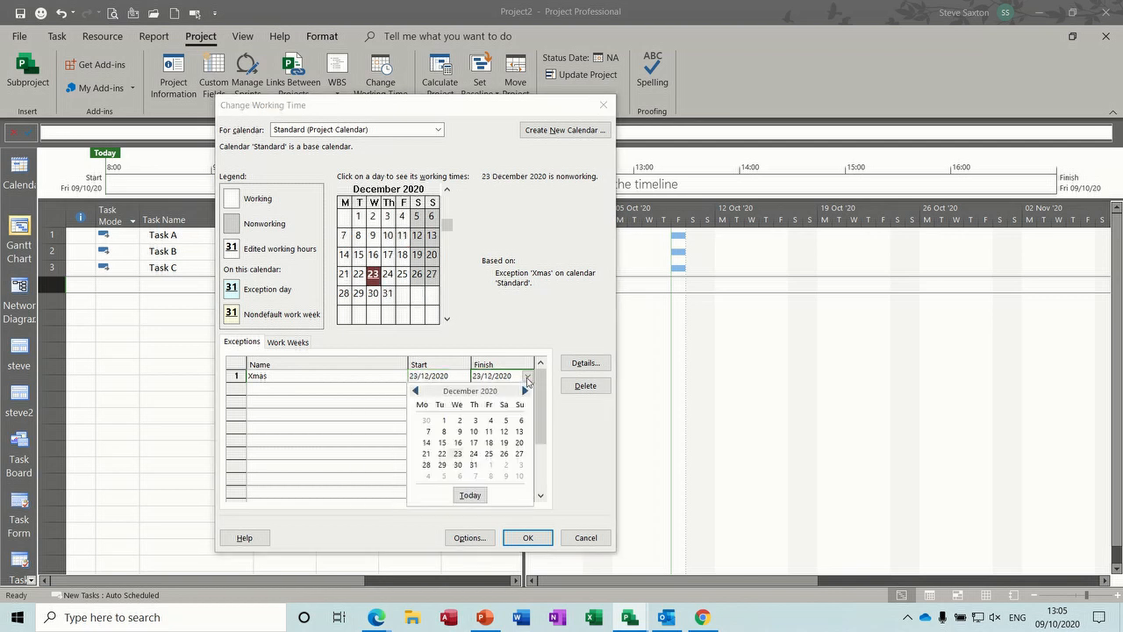
{"action": "left_click", "coordinate": [426, 464]}
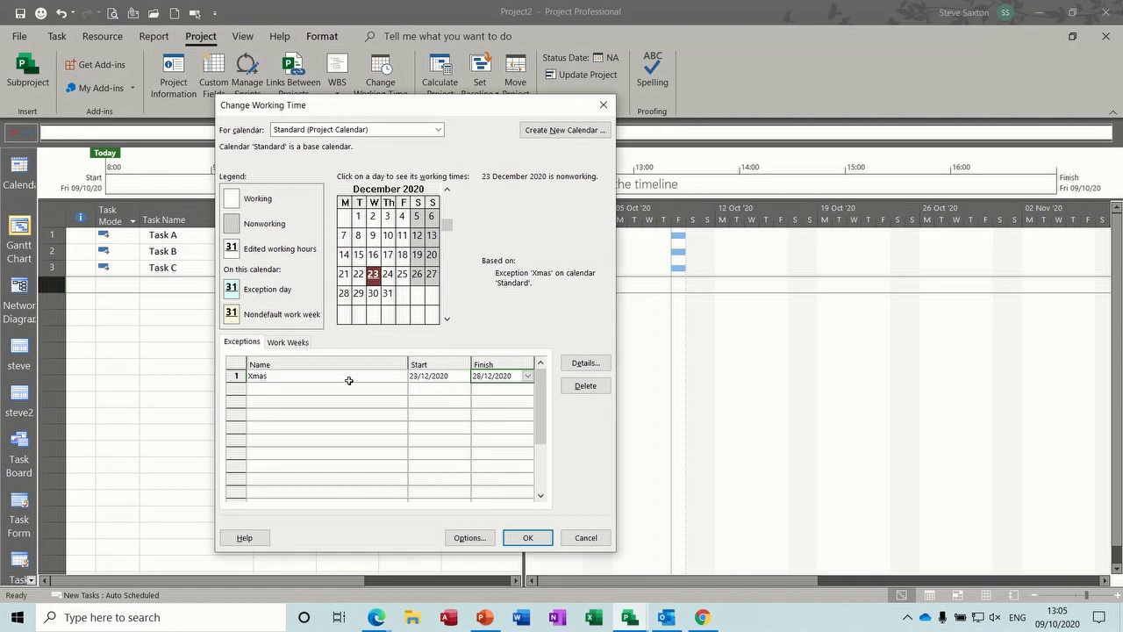
{"action": "left_click", "coordinate": [348, 389]}
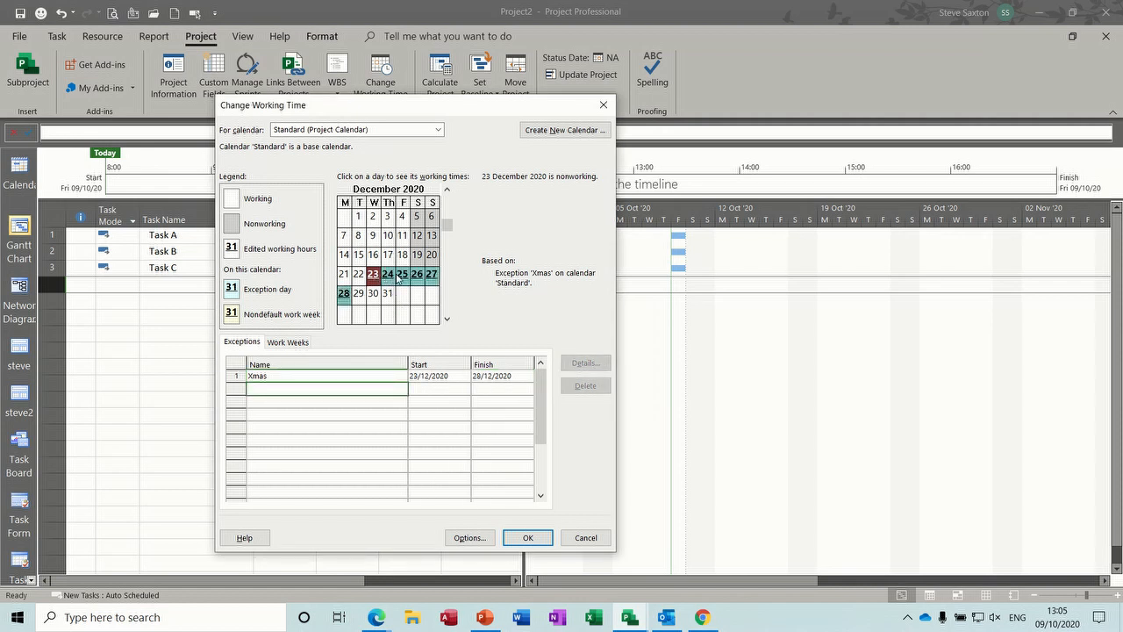
Check the working times for 25, 22 and 23 December 2020 in the calendar preview.
{"action": "left_click", "coordinate": [400, 277]}
{"action": "left_click", "coordinate": [358, 274]}
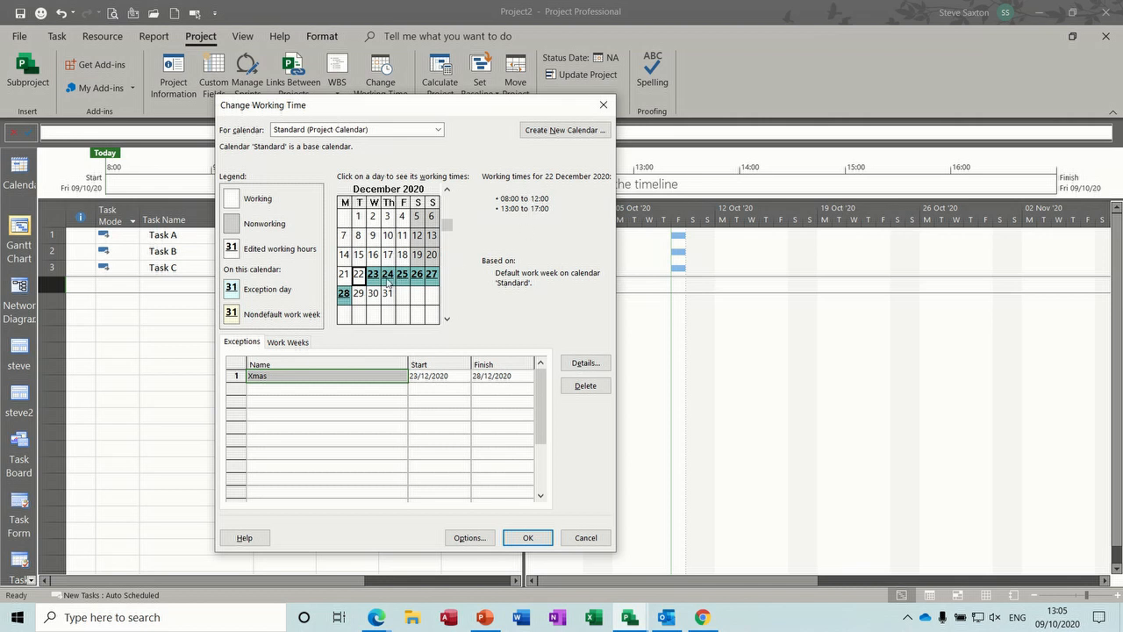
{"action": "left_click", "coordinate": [374, 279]}
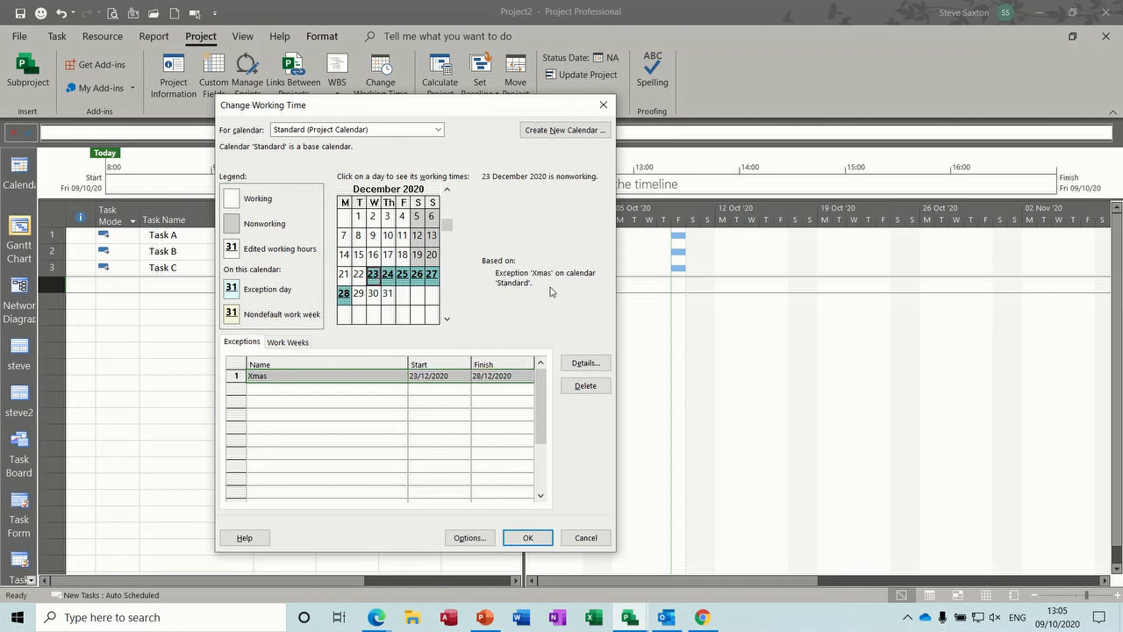
Look at the day settings of the default work week and close them without changes.
{"action": "left_click", "coordinate": [299, 344]}
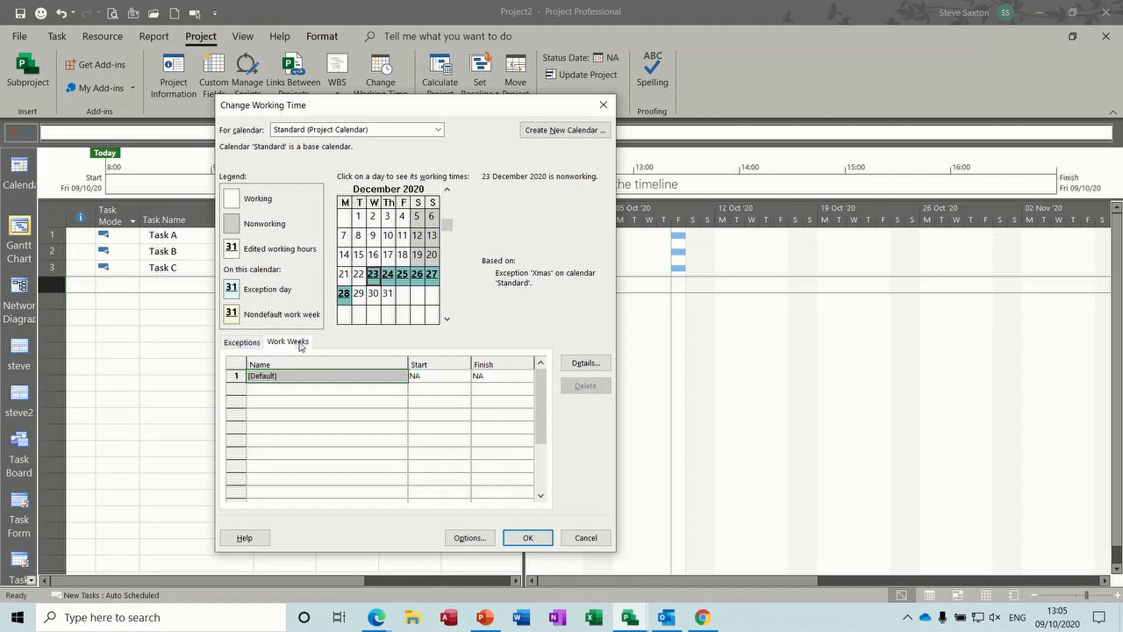
{"action": "left_click", "coordinate": [585, 362]}
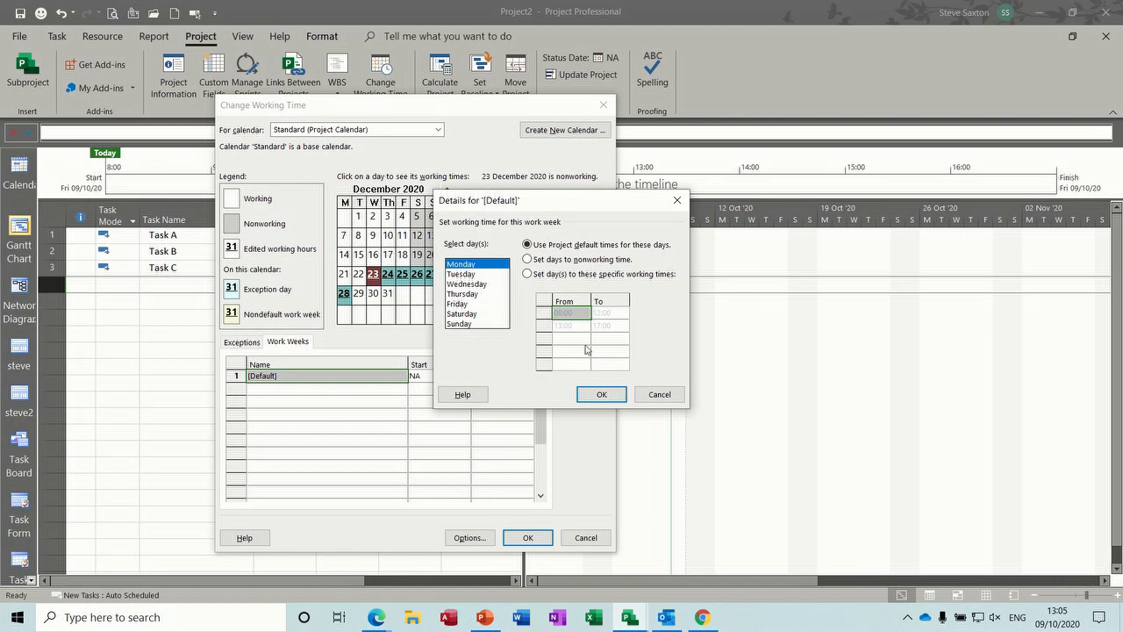
{"action": "left_click", "coordinate": [656, 395]}
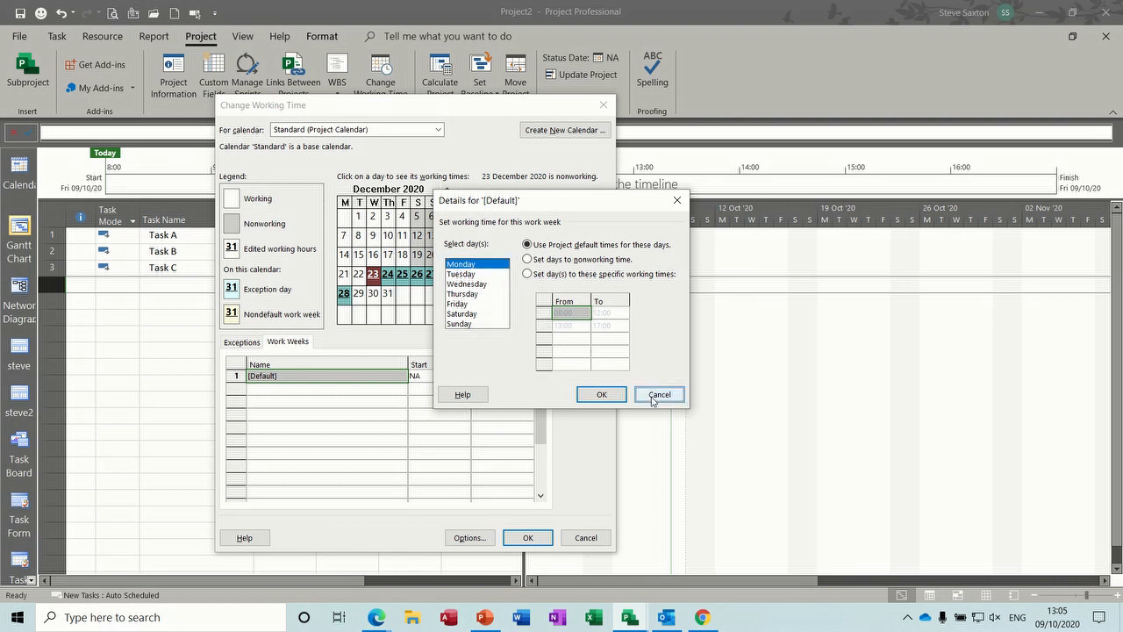
Add a work week named Summer to the Standard calendar, starting on 01/06/2021.
{"action": "left_click", "coordinate": [290, 389]}
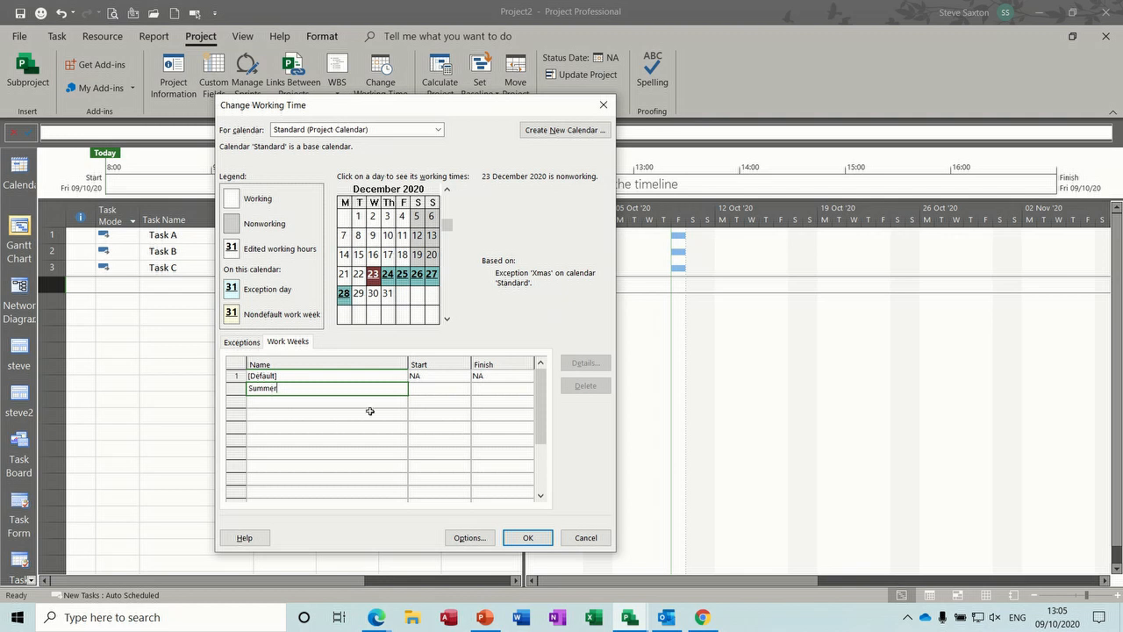
{"action": "left_click", "coordinate": [452, 392]}
{"action": "left_click", "coordinate": [464, 390]}
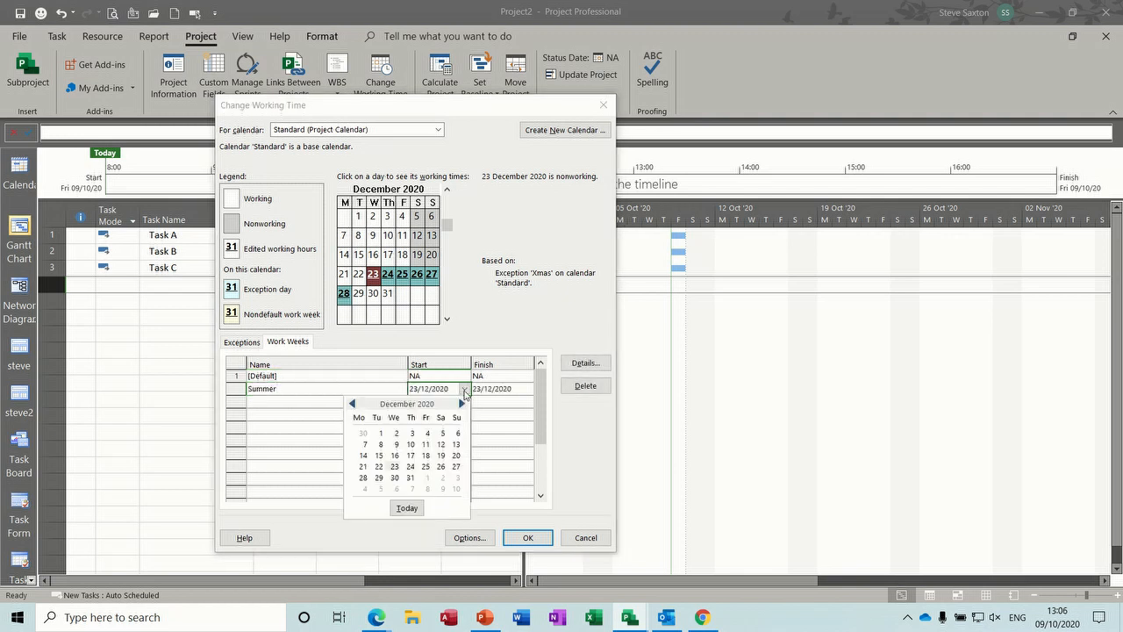
{"action": "left_click", "coordinate": [462, 404]}
{"action": "left_click", "coordinate": [462, 404]}
{"action": "left_click", "coordinate": [462, 403]}
{"action": "left_click", "coordinate": [462, 403]}
{"action": "left_click", "coordinate": [462, 404]}
{"action": "left_click", "coordinate": [462, 404]}
{"action": "left_click", "coordinate": [462, 403]}
{"action": "left_click", "coordinate": [352, 403]}
{"action": "left_click", "coordinate": [379, 434]}
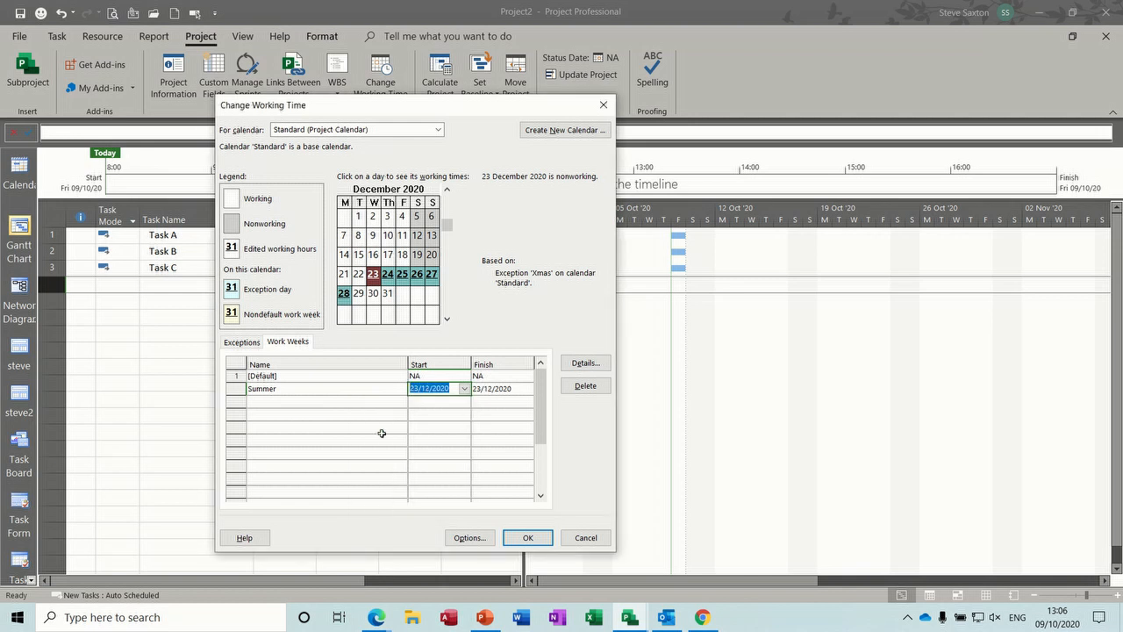
Set the Summer work week's finish date to 01/10/2021.
{"action": "left_click", "coordinate": [502, 388]}
{"action": "left_click", "coordinate": [528, 389]}
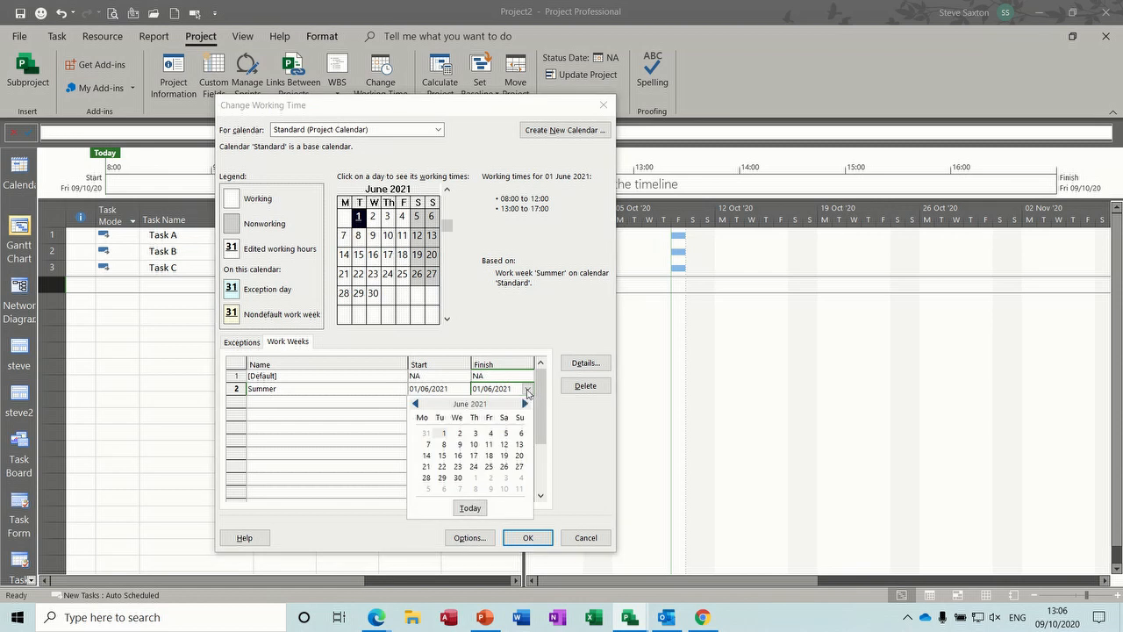
{"action": "left_click", "coordinate": [525, 404]}
{"action": "left_click", "coordinate": [526, 404]}
{"action": "left_click", "coordinate": [526, 404]}
{"action": "left_click", "coordinate": [526, 403]}
{"action": "left_click", "coordinate": [487, 434]}
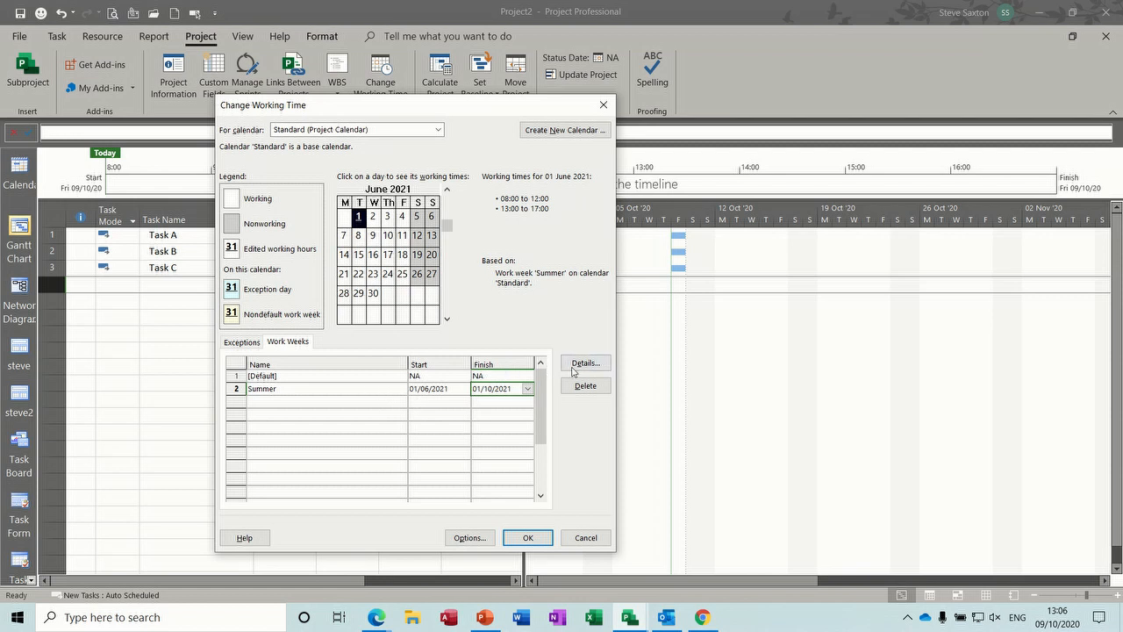
{"action": "left_click", "coordinate": [356, 391]}
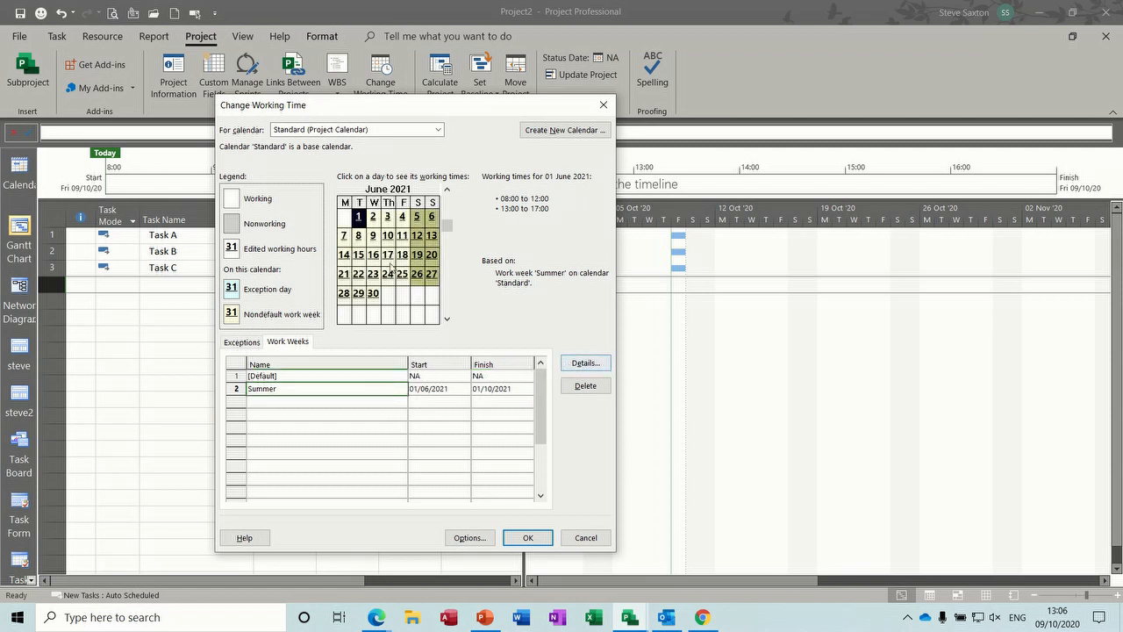
Give the Summer work week specific working times for Monday to Friday and remove the 13:00 to 17:00 shift.
{"action": "left_click", "coordinate": [582, 363]}
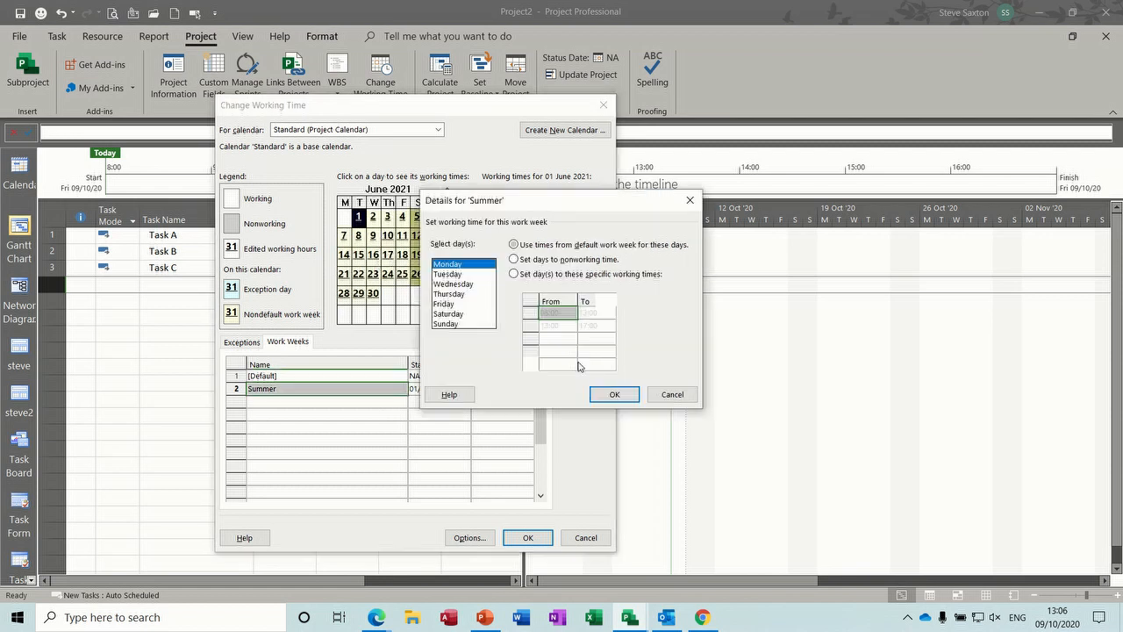
{"action": "left_click_drag", "start_coordinate": [456, 267], "coordinate": [454, 307]}
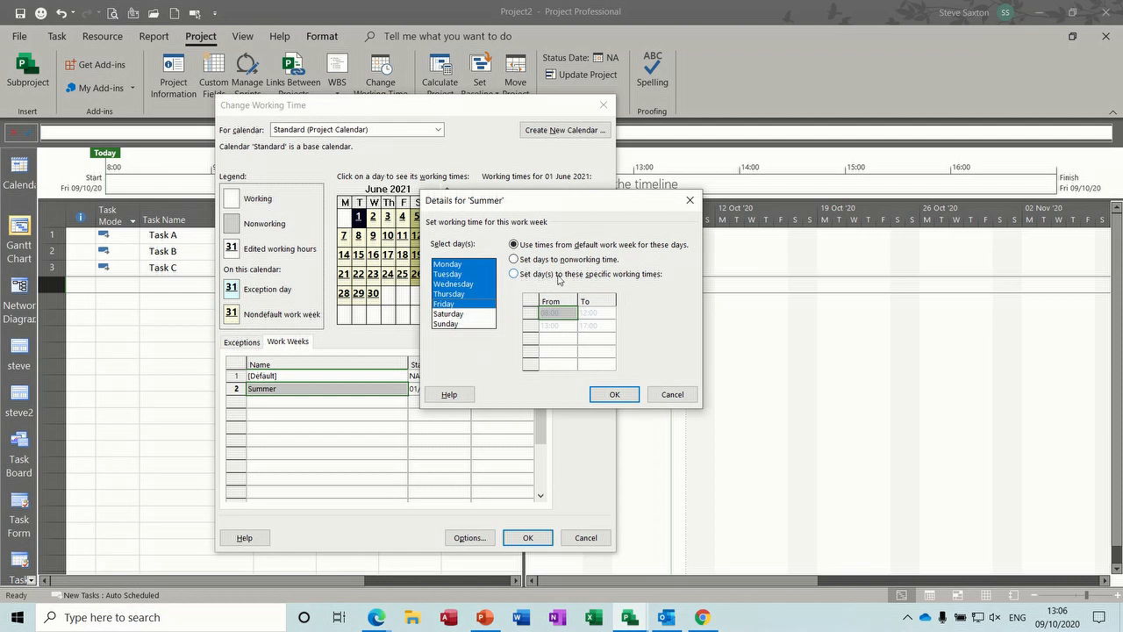
{"action": "left_click", "coordinate": [514, 275]}
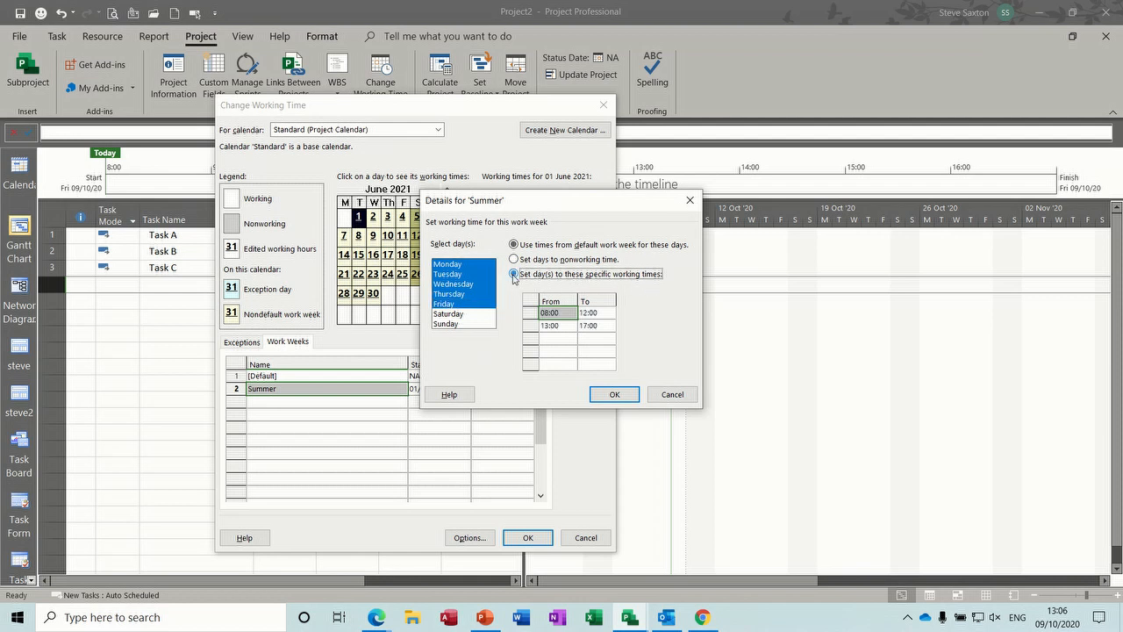
{"action": "left_click", "coordinate": [530, 327]}
{"action": "key", "text": "Delete"}
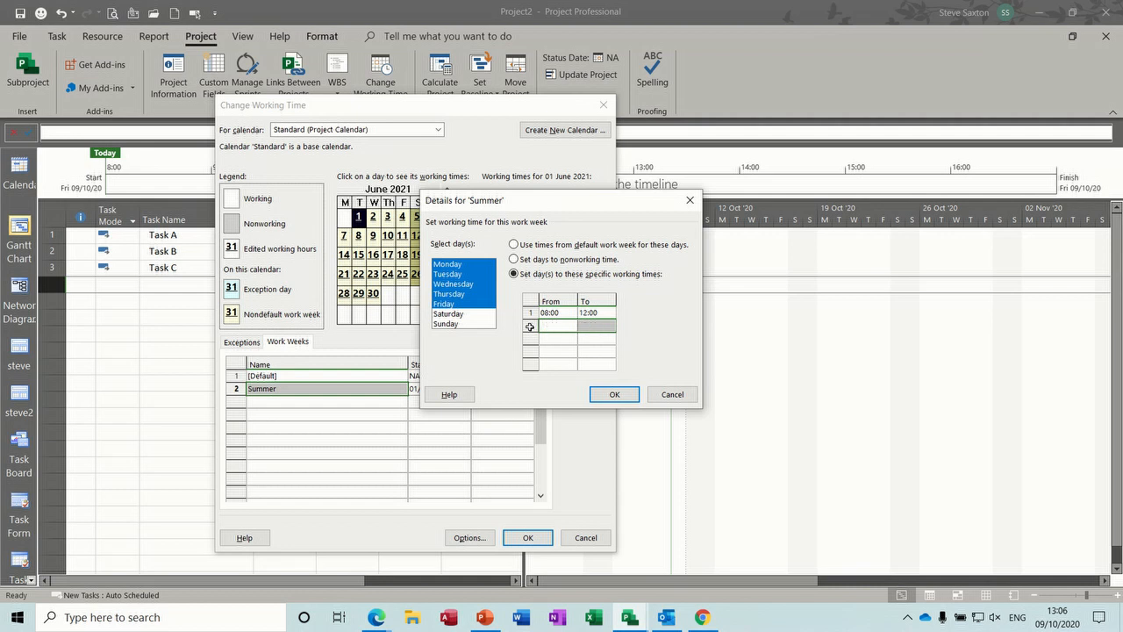
Set the remaining Monday to Friday shift of the Summer work week to 06:00 to 14:00 and accept it.
{"action": "left_click", "coordinate": [546, 313]}
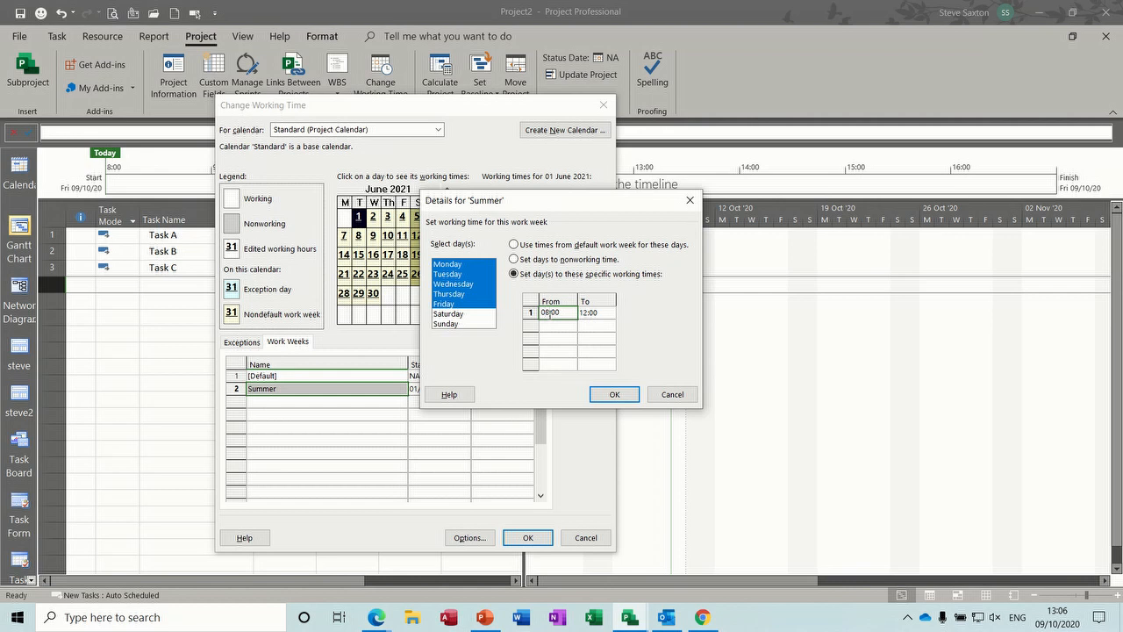
{"action": "key", "text": "BackSpace"}
{"action": "left_click", "coordinate": [604, 314]}
{"action": "key", "text": "BackSpace"}
{"action": "left_click", "coordinate": [567, 325]}
{"action": "left_click", "coordinate": [614, 395]}
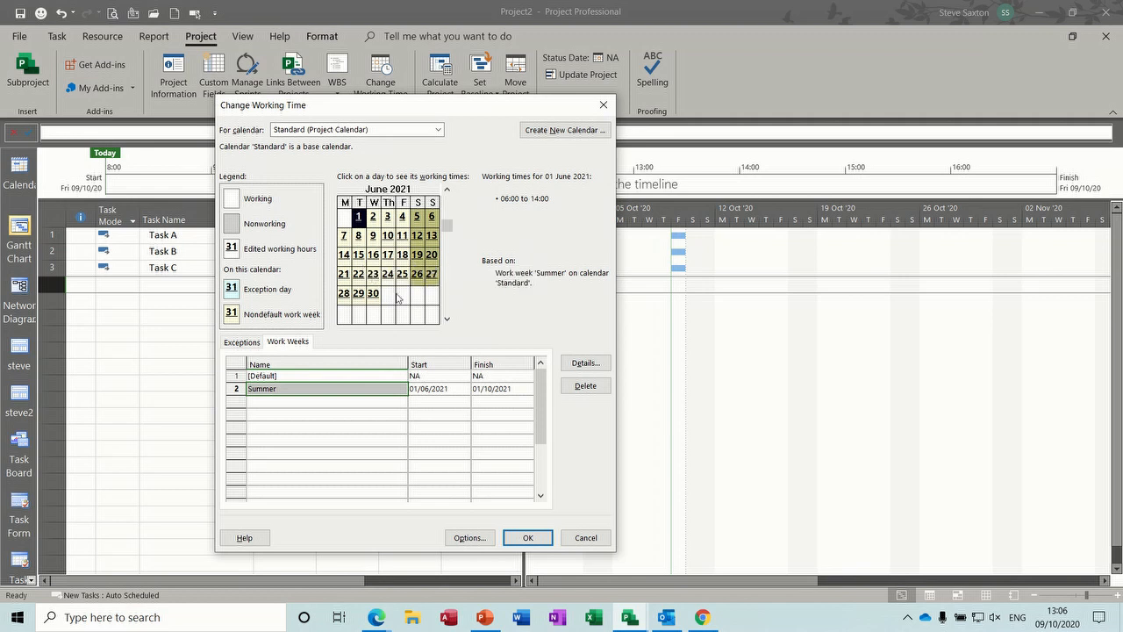
Return to the Standard calendar's exceptions and save the working time changes.
{"action": "left_click", "coordinate": [318, 376]}
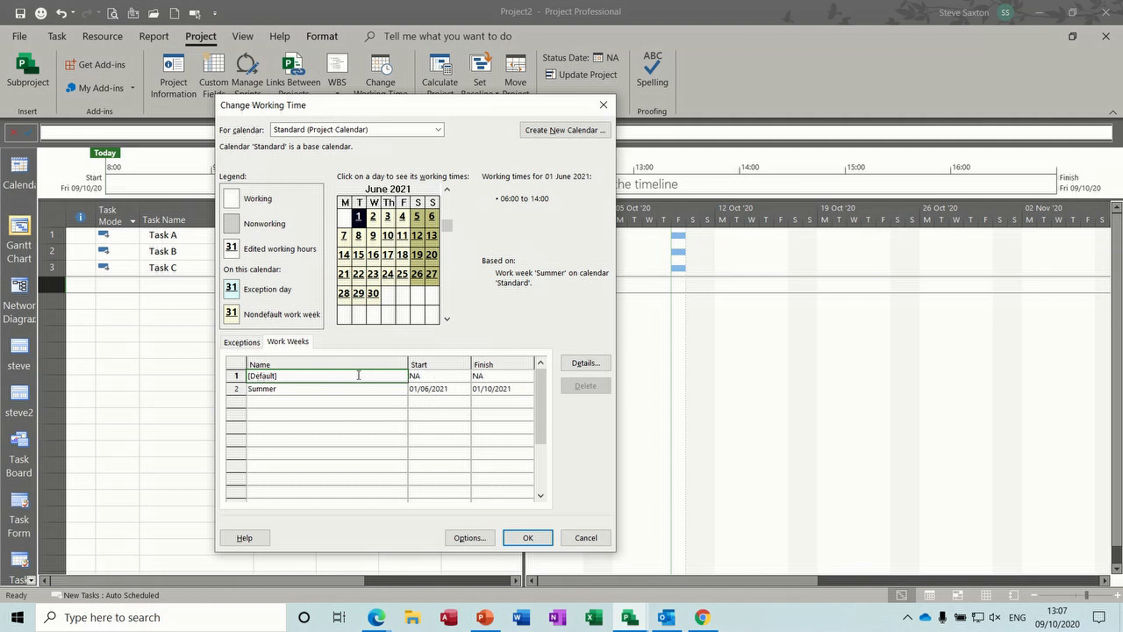
{"action": "left_click", "coordinate": [241, 344]}
{"action": "left_click_drag", "start_coordinate": [275, 389], "coordinate": [302, 394]}
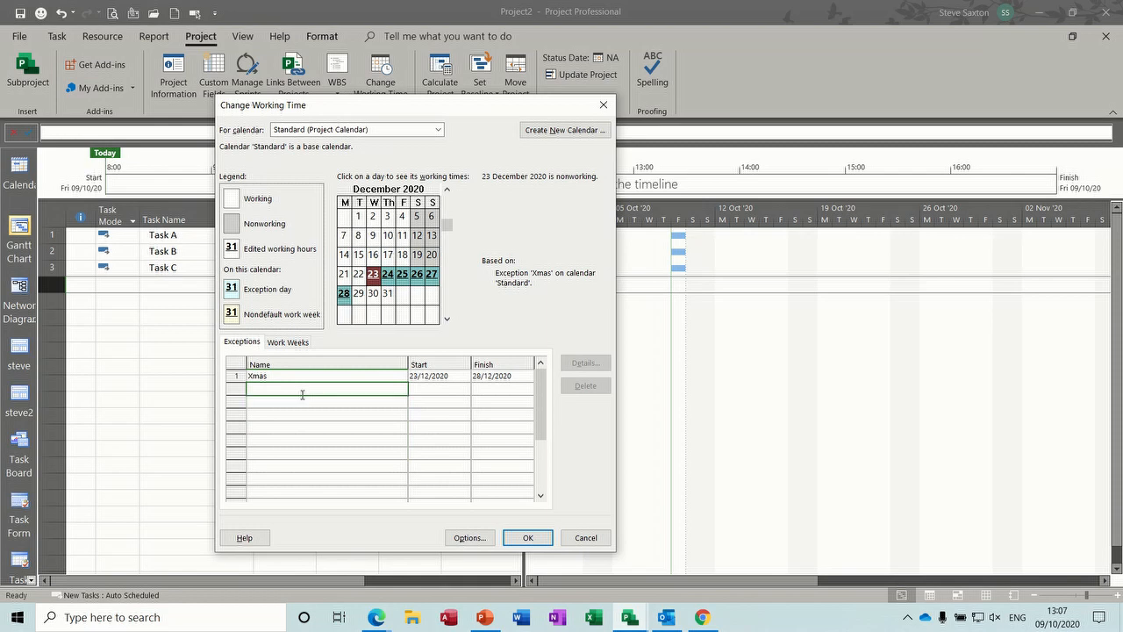
{"action": "left_click", "coordinate": [527, 537]}
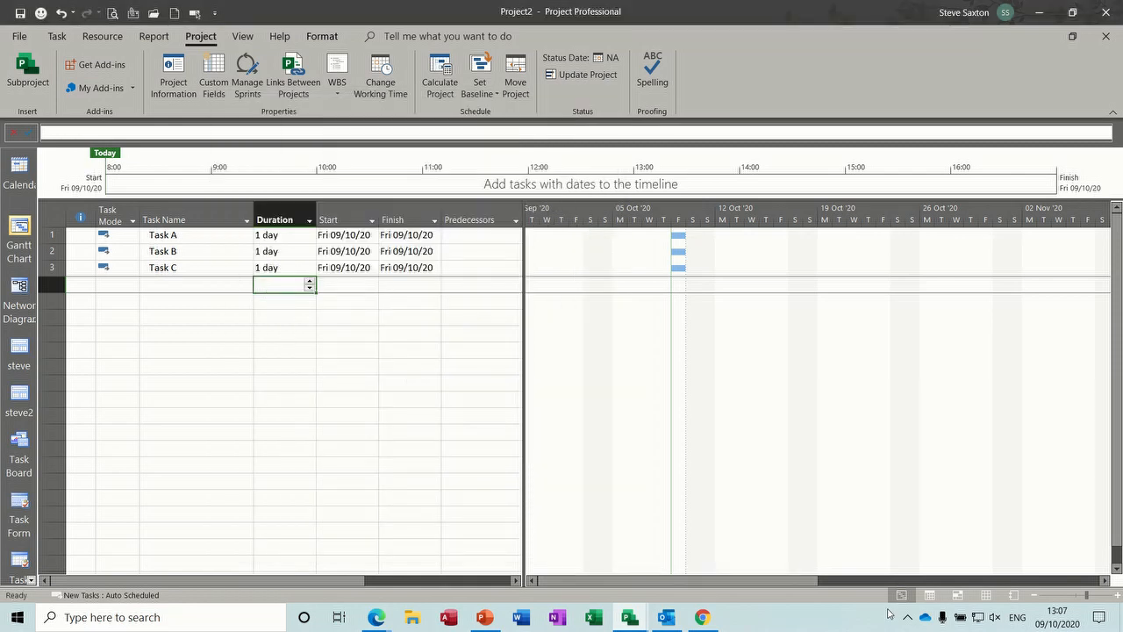
Switch to the Resource Sheet and enter a person's first name as the first resource.
{"action": "left_click", "coordinate": [986, 596]}
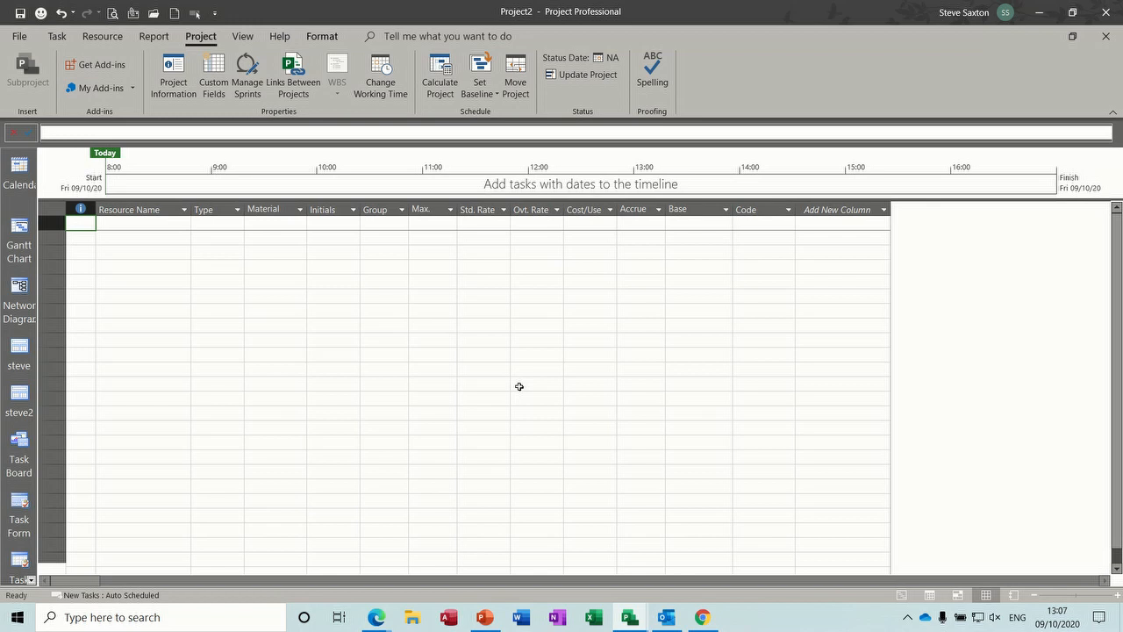
{"action": "left_click", "coordinate": [164, 224]}
{"action": "type", "text": "Bob"}
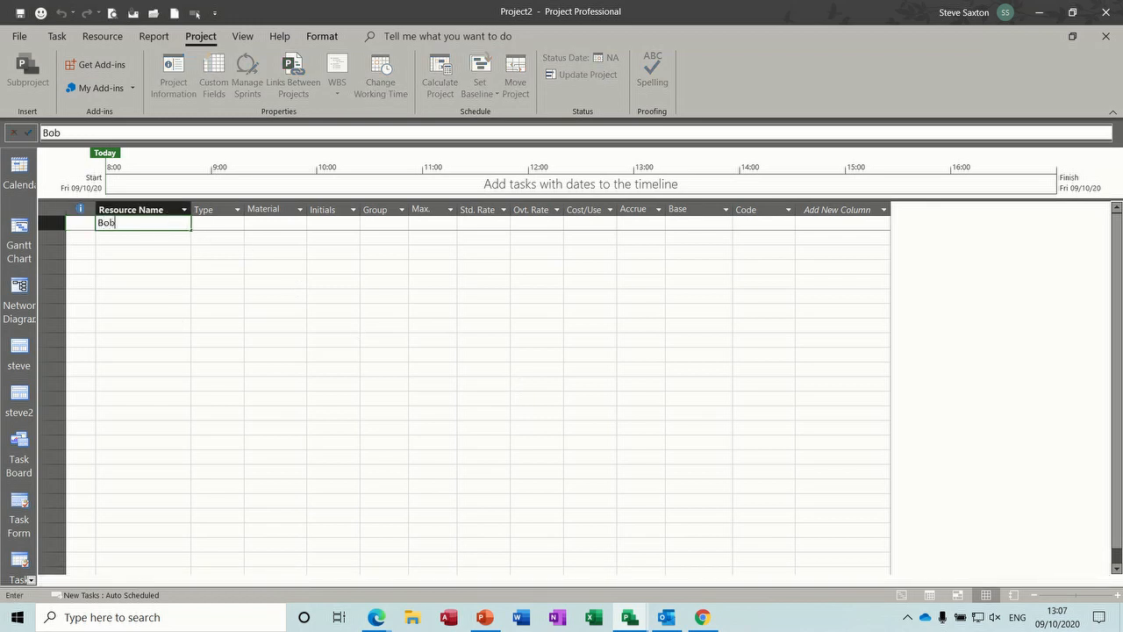
{"action": "left_click", "coordinate": [131, 238]}
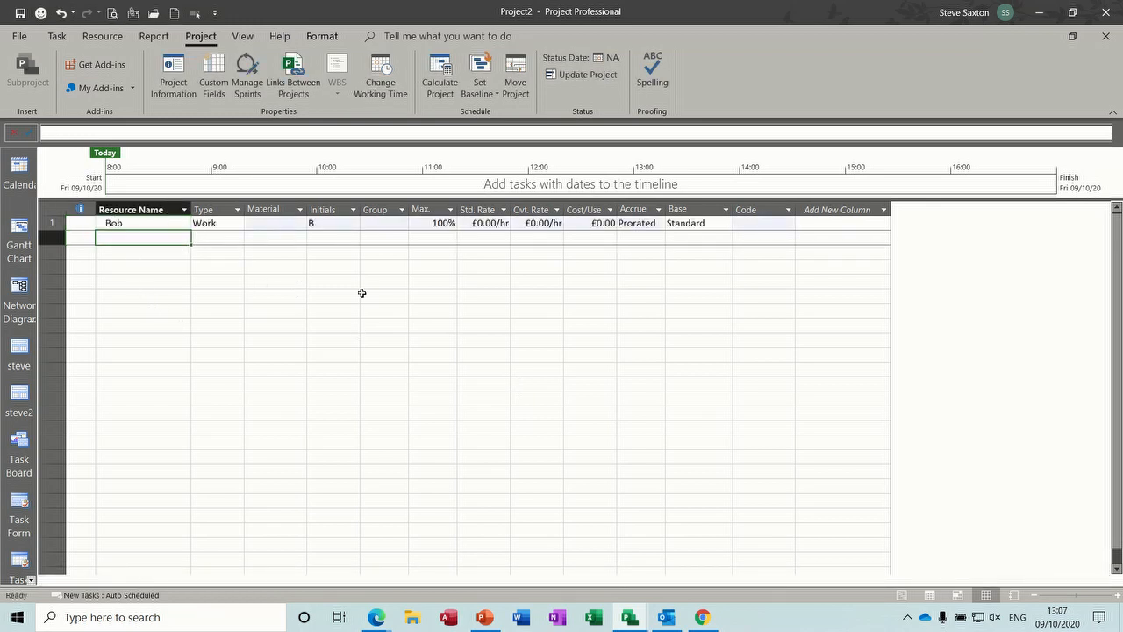
Open the new resource's working time calendar and check the inherited nonworking days in December 2020.
{"action": "double_click", "coordinate": [158, 222]}
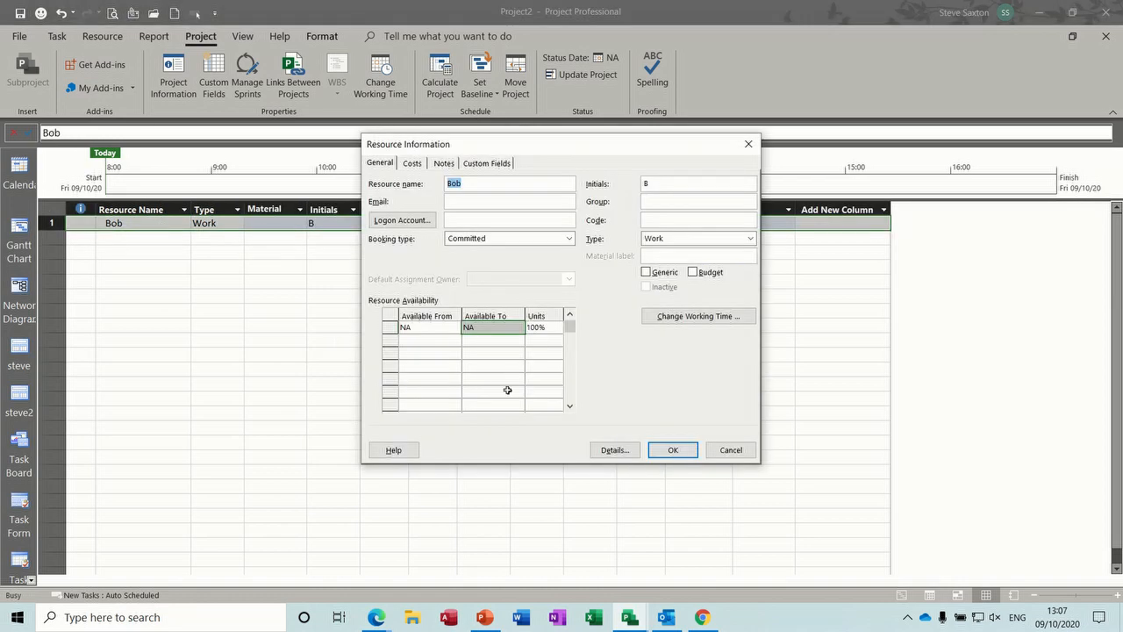
{"action": "left_click", "coordinate": [717, 320]}
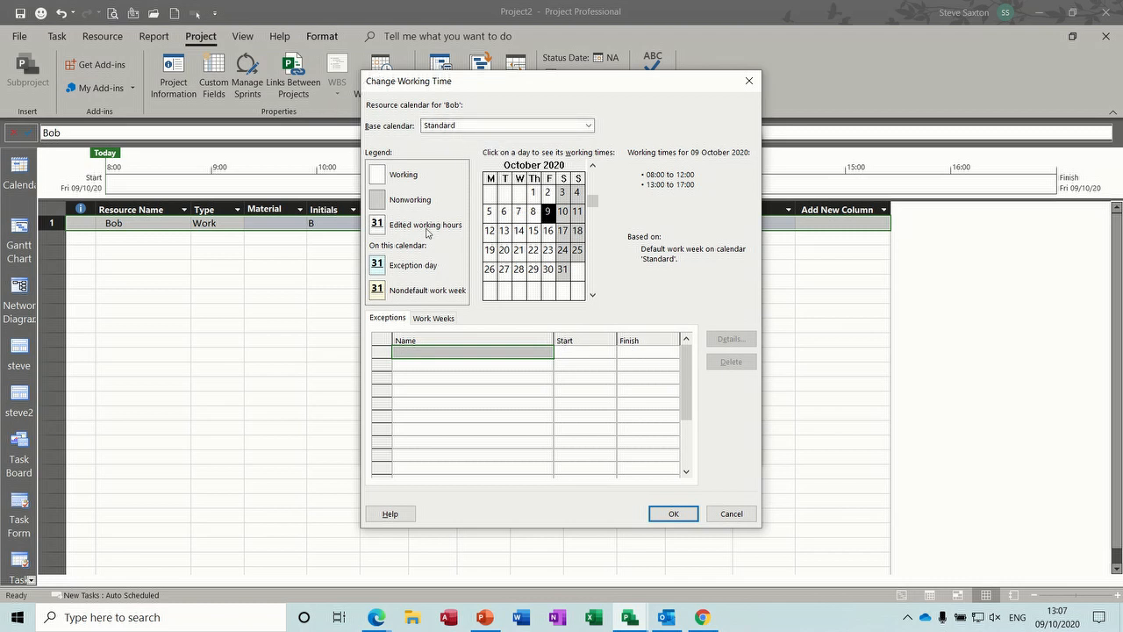
{"action": "left_click", "coordinate": [593, 295]}
{"action": "left_click", "coordinate": [594, 295]}
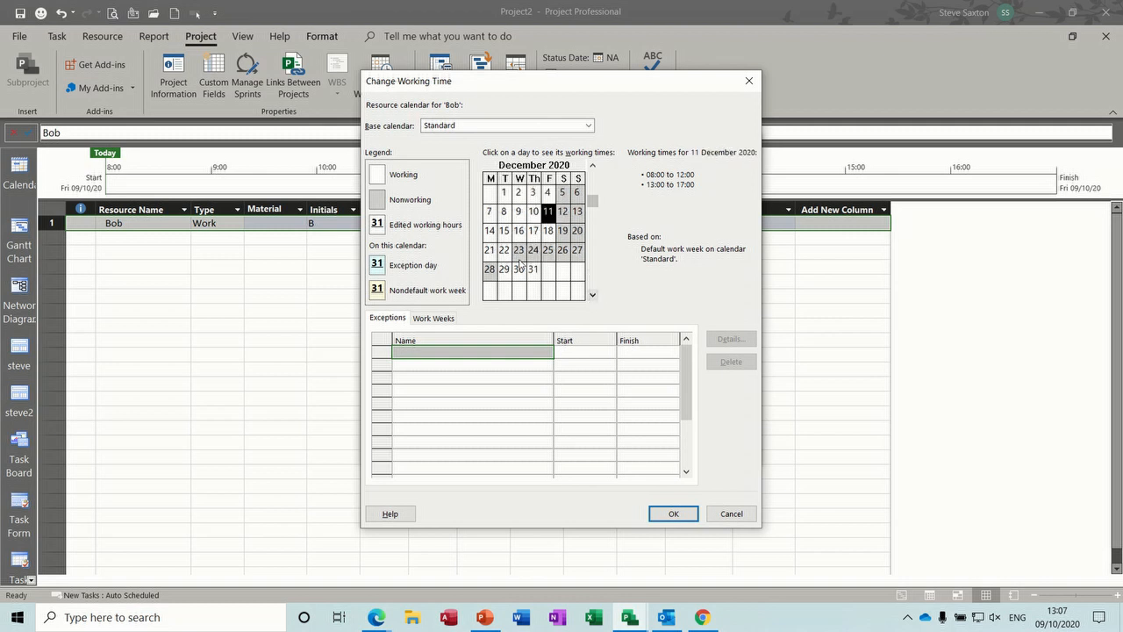
Check the 24 and 23 December 2020 entries in the resource's calendar, then close its calendar and information dialogs without changes.
{"action": "left_click", "coordinate": [520, 251]}
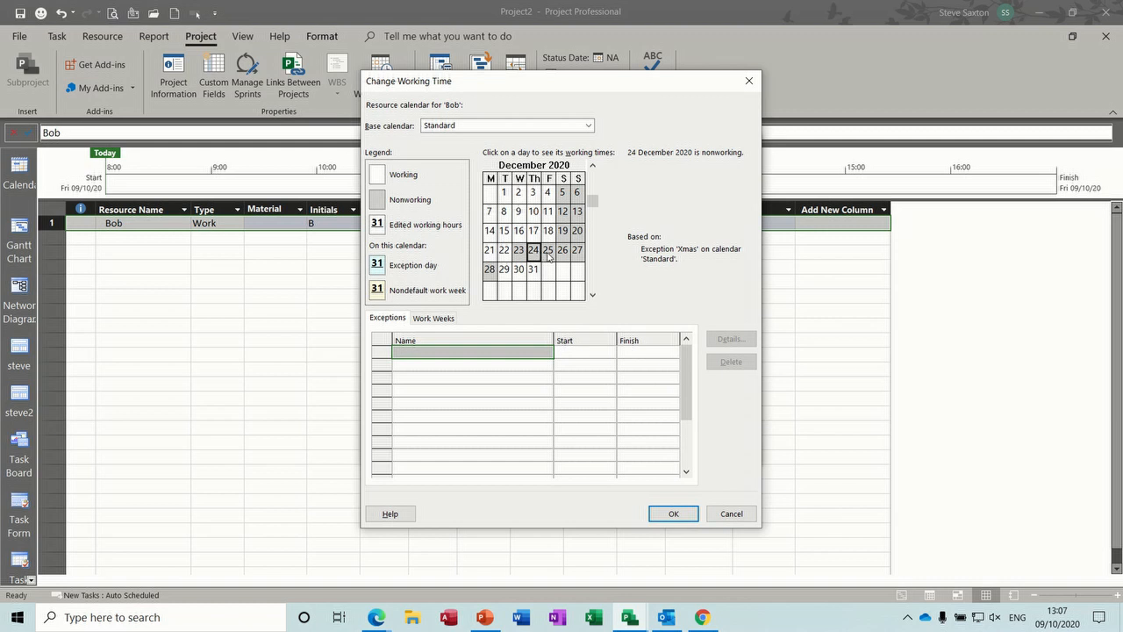
{"action": "left_click", "coordinate": [518, 254]}
{"action": "left_click", "coordinate": [733, 514]}
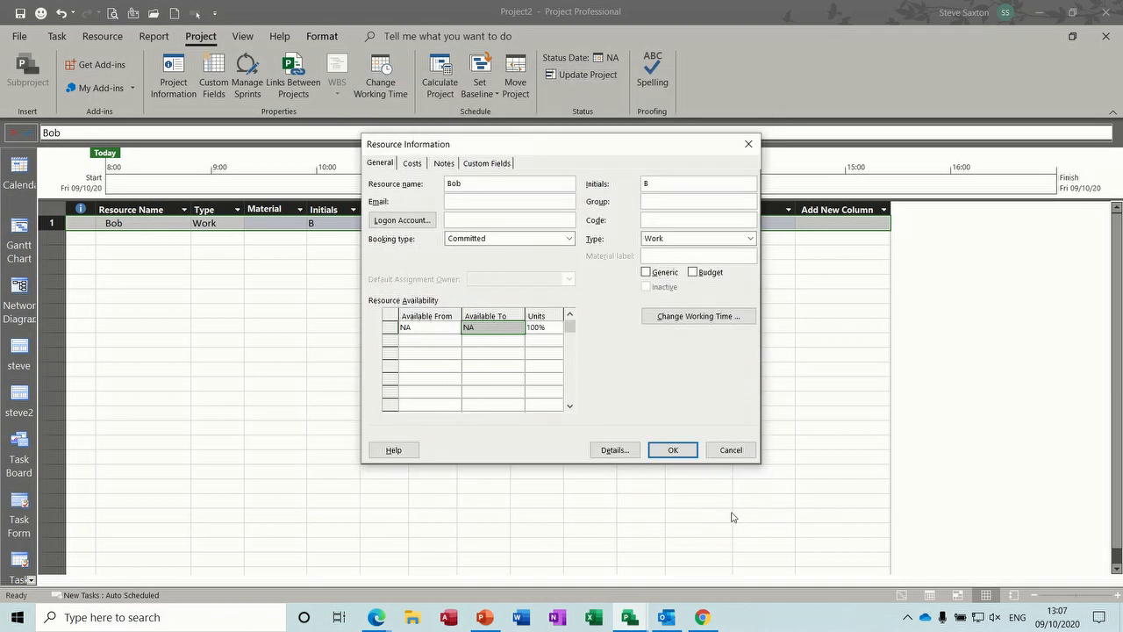
{"action": "left_click", "coordinate": [727, 452]}
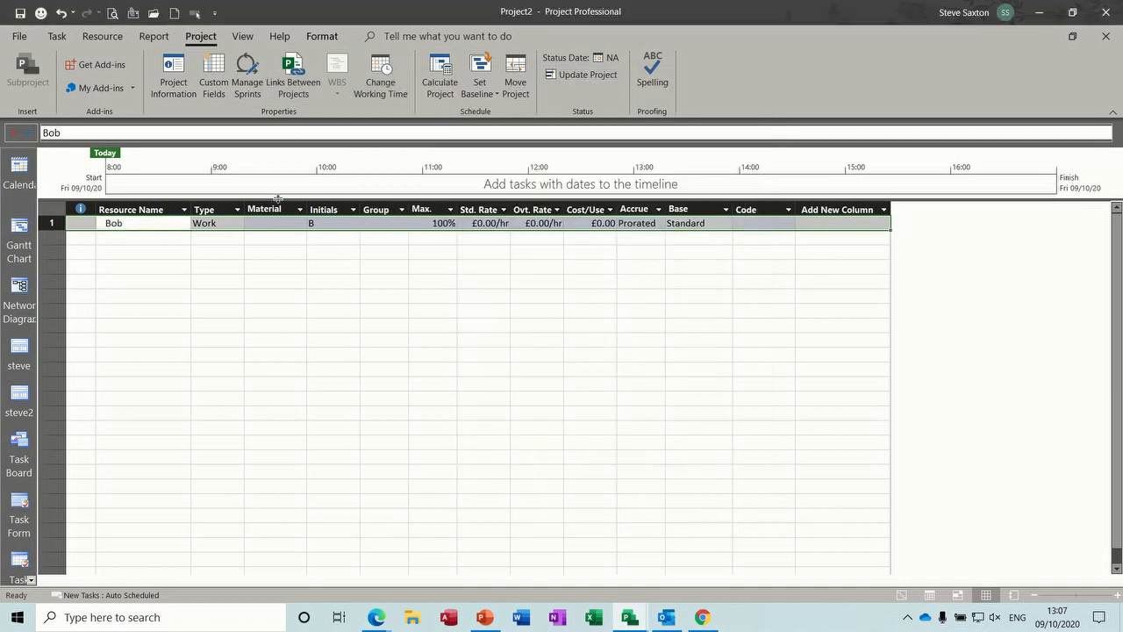
Switch to the Gantt Chart and try to set Task C's start date to 23 December 2020.
{"action": "left_click", "coordinate": [26, 234]}
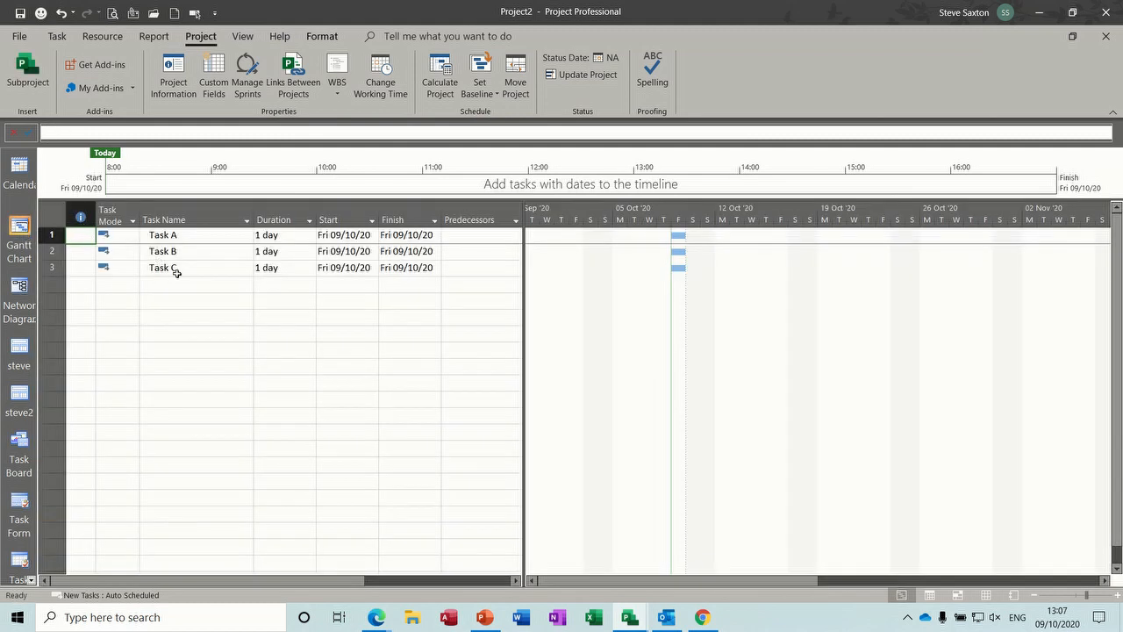
{"action": "left_click", "coordinate": [185, 281]}
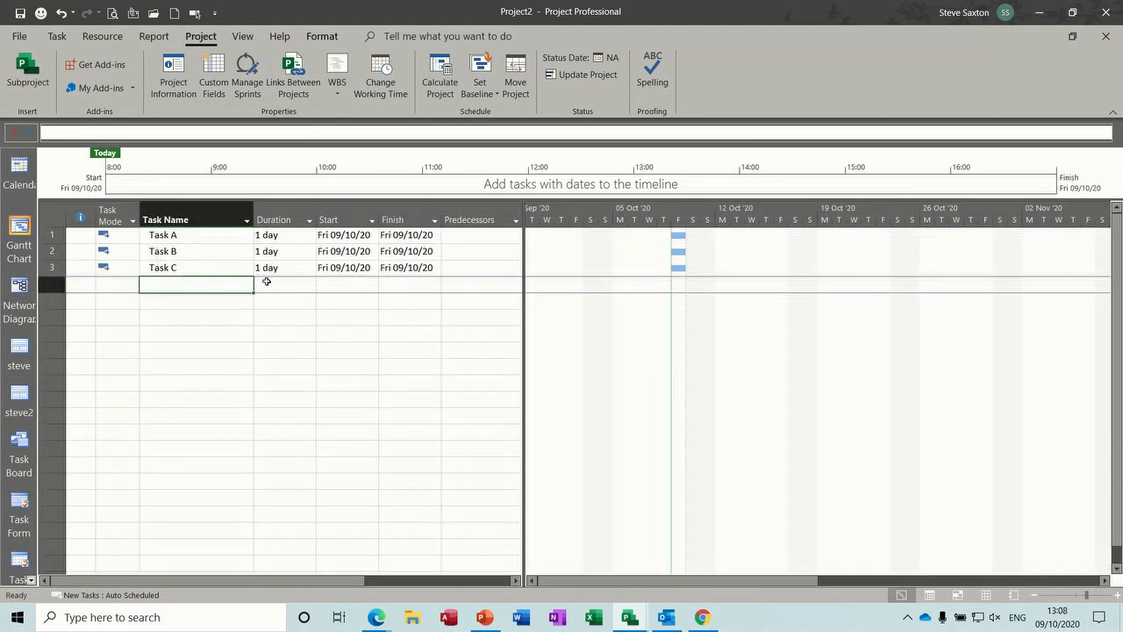
{"action": "left_click", "coordinate": [344, 268]}
{"action": "left_click", "coordinate": [372, 269]}
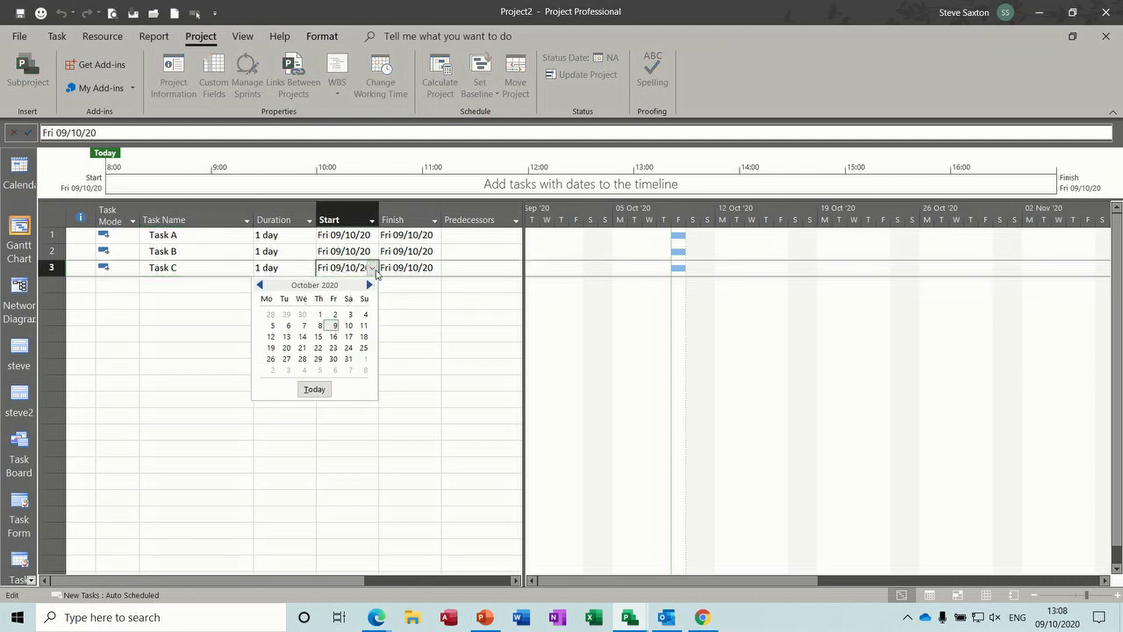
{"action": "left_click", "coordinate": [370, 285]}
{"action": "left_click", "coordinate": [370, 285]}
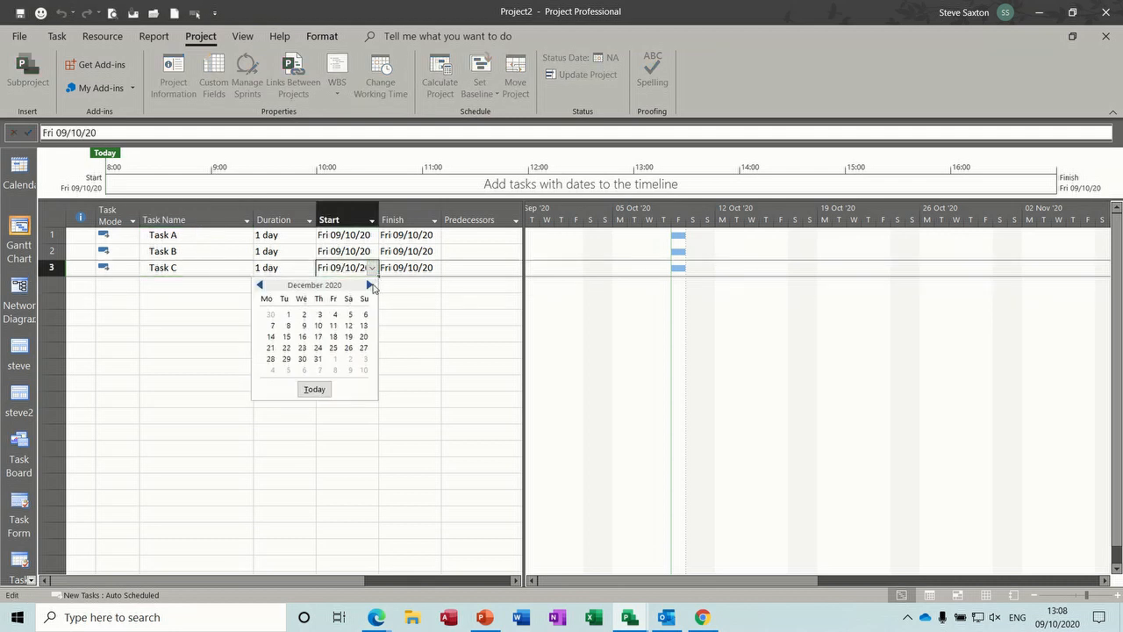
{"action": "left_click", "coordinate": [370, 285]}
{"action": "left_click", "coordinate": [260, 285]}
{"action": "left_click", "coordinate": [301, 347]}
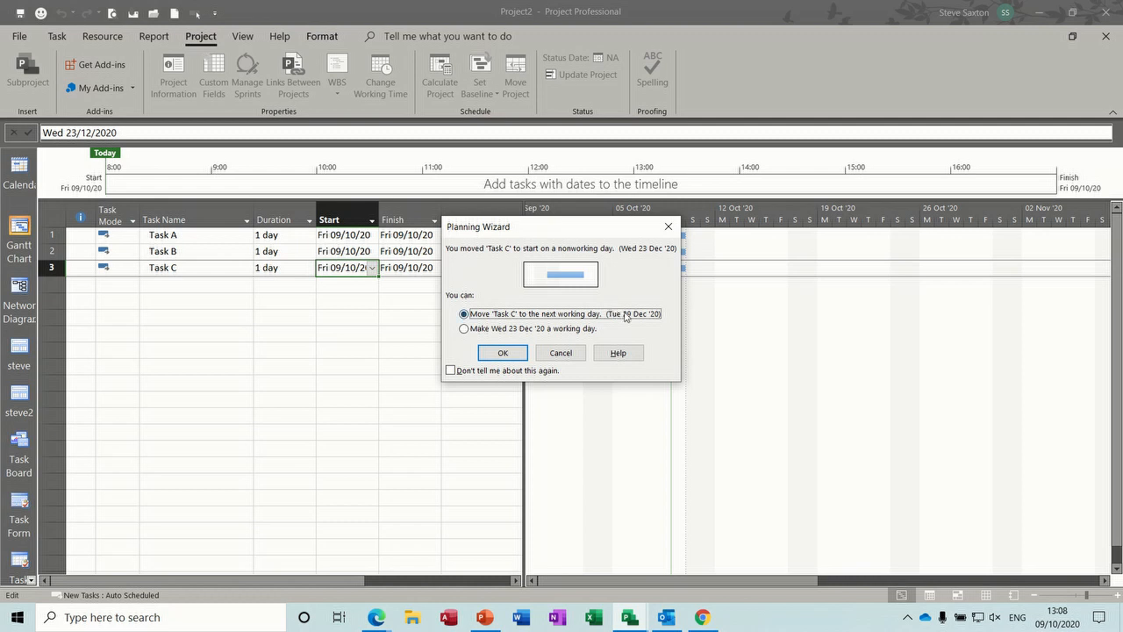
{"action": "left_click", "coordinate": [564, 354]}
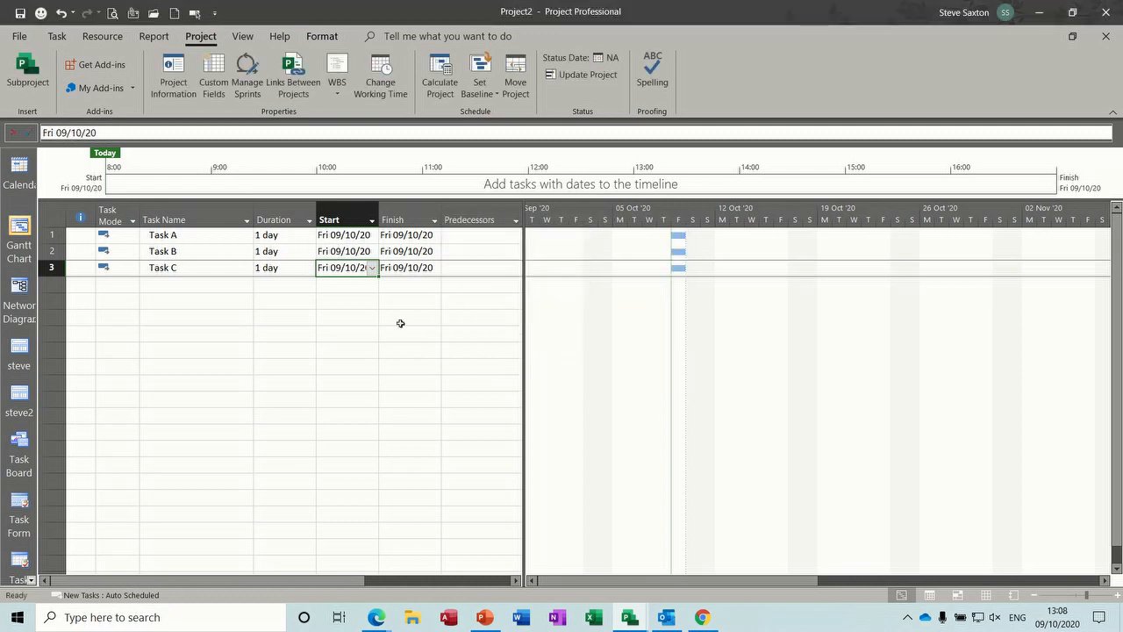
Create a new base calendar named Engineers from scratch rather than as a copy, and save the working time changes.
{"action": "left_click", "coordinate": [186, 272]}
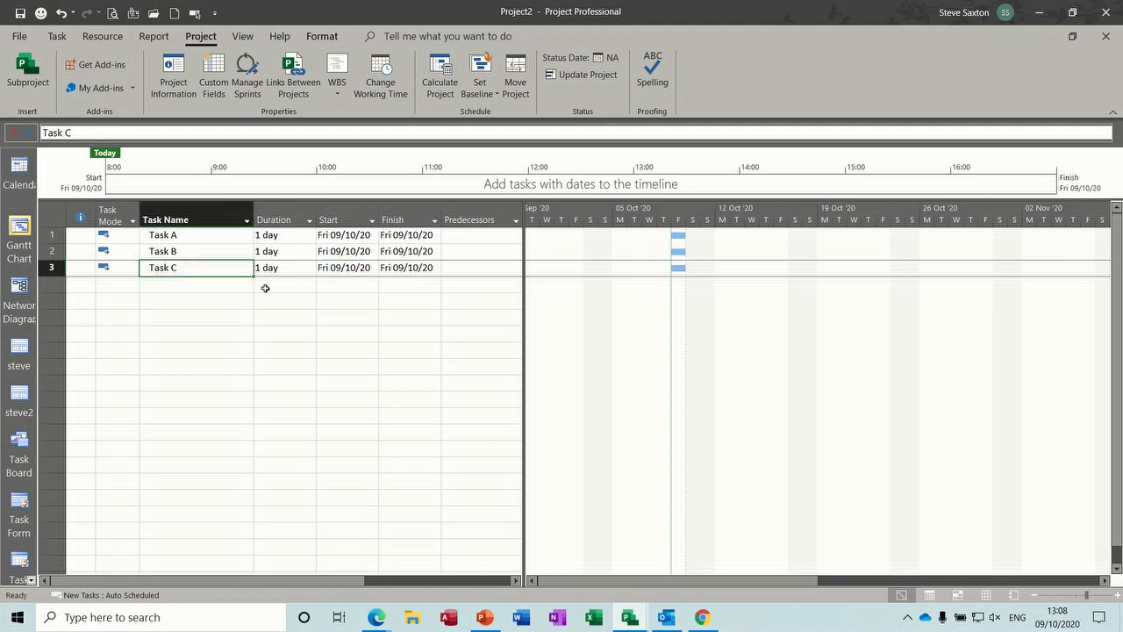
{"action": "left_click", "coordinate": [381, 70]}
{"action": "left_click_drag", "start_coordinate": [460, 82], "coordinate": [383, 108]}
{"action": "left_click", "coordinate": [622, 133]}
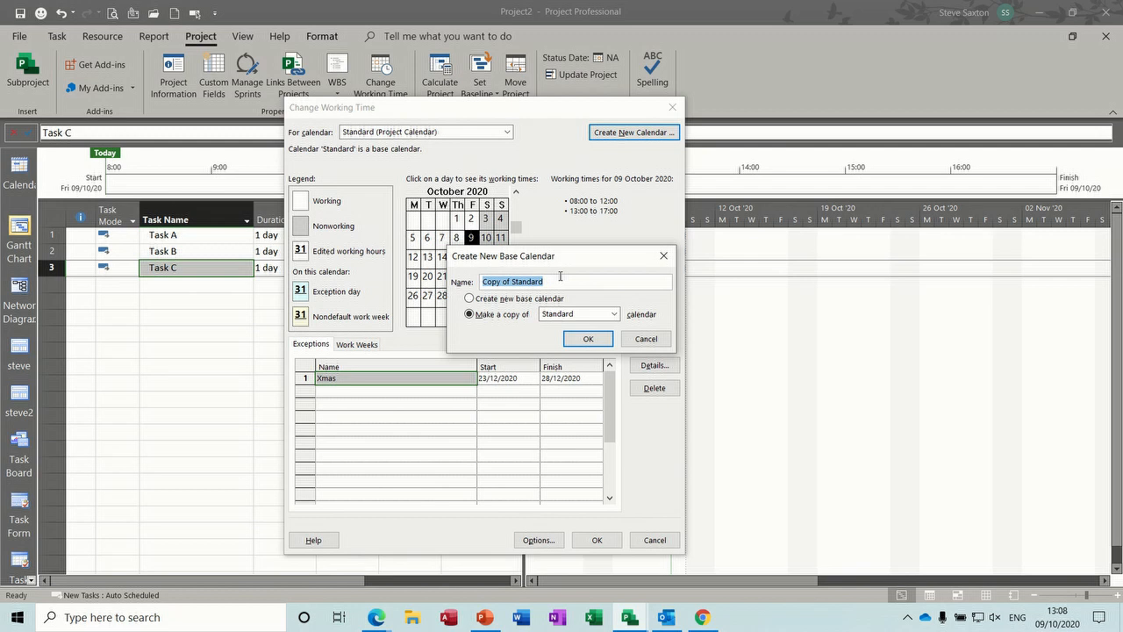
{"action": "type", "text": "Engineers"}
{"action": "left_click", "coordinate": [470, 299]}
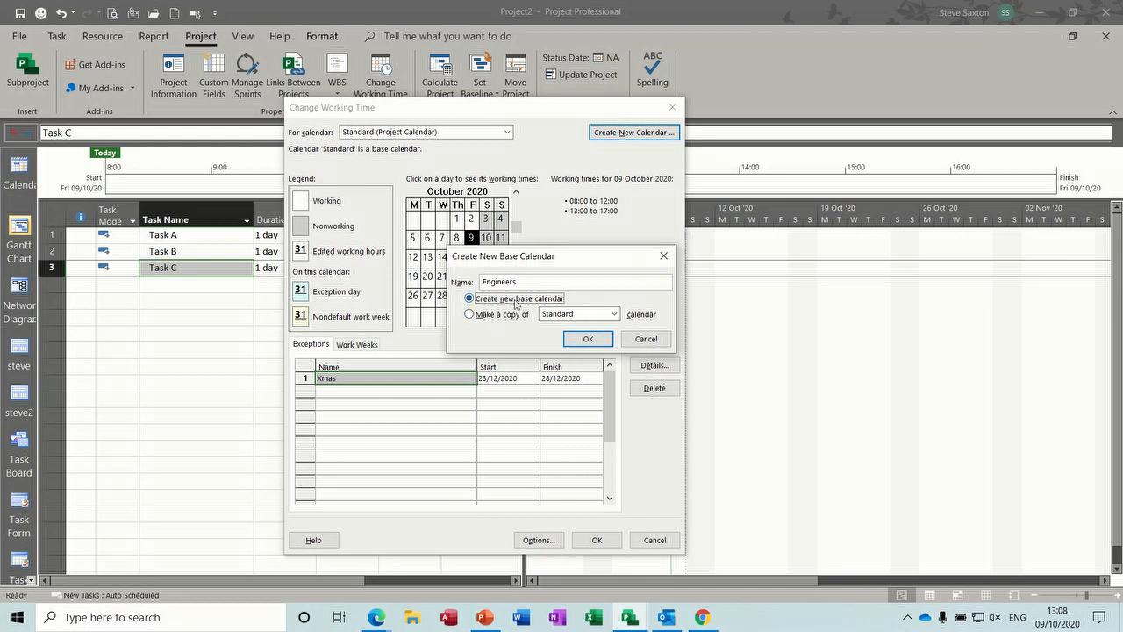
{"action": "left_click", "coordinate": [587, 340]}
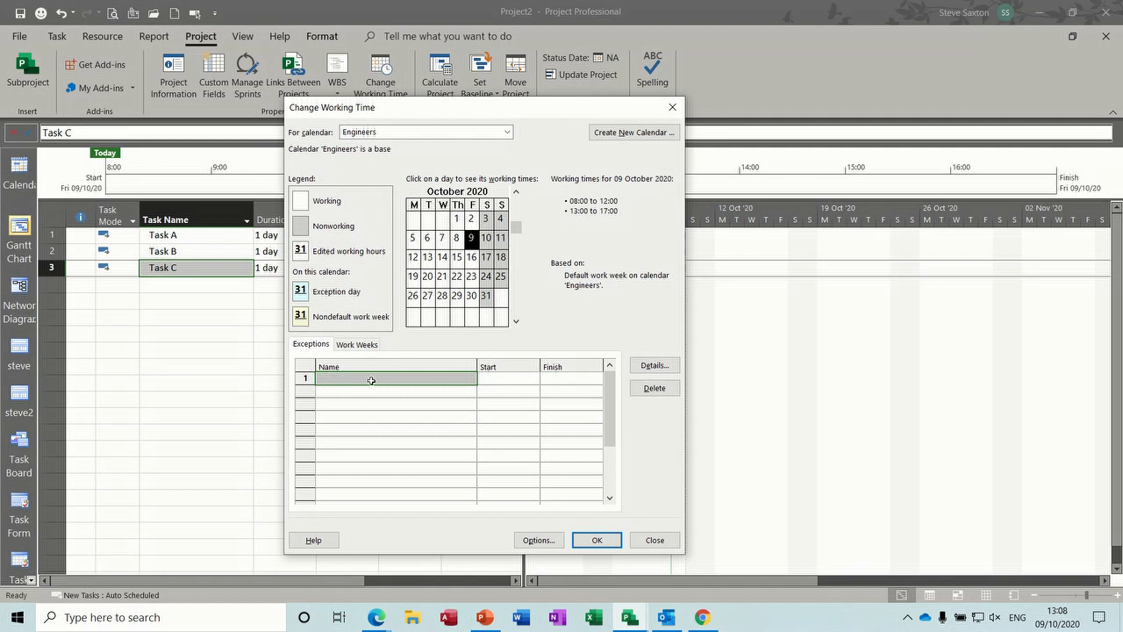
{"action": "left_click", "coordinate": [591, 540]}
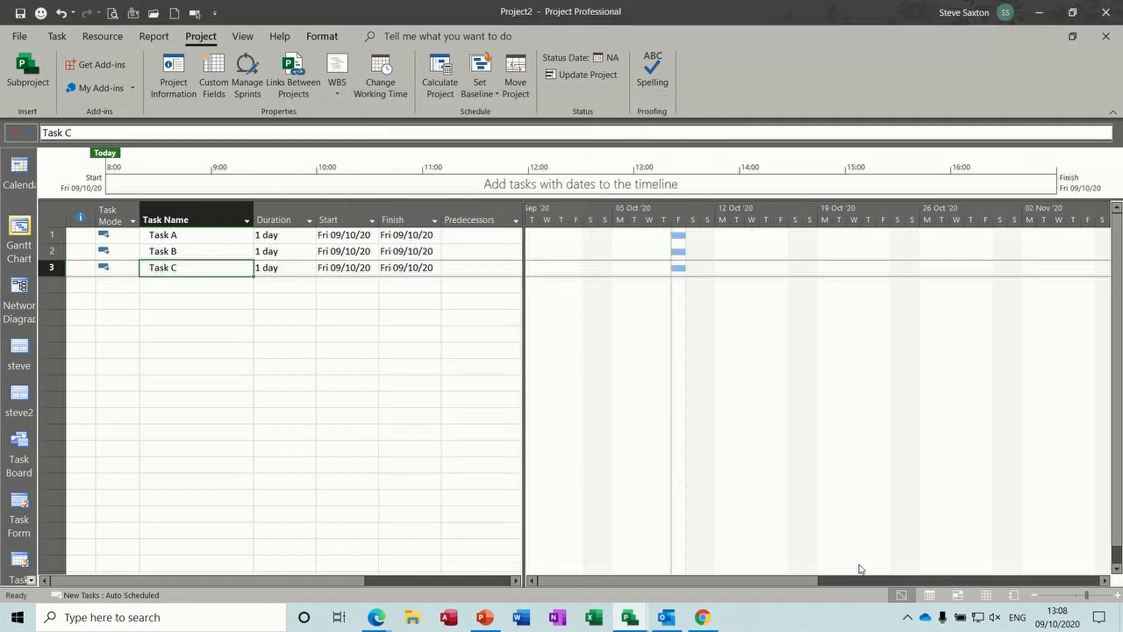
Open the resource's working time calendar from the Resource Sheet and set its base calendar to Engineers.
{"action": "left_click", "coordinate": [986, 596]}
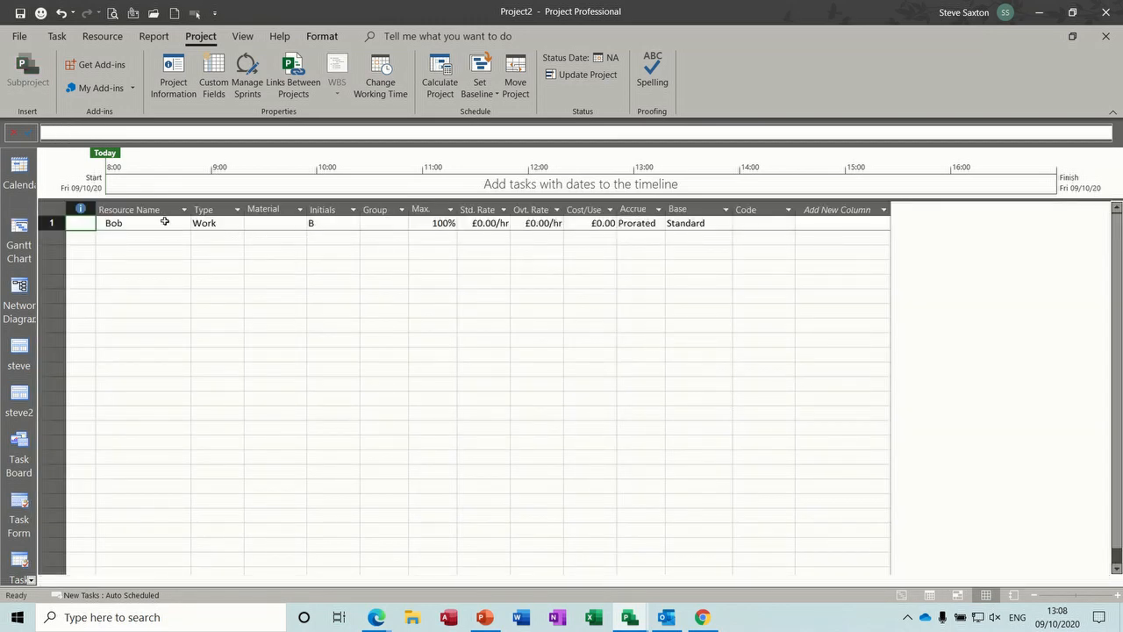
{"action": "left_click", "coordinate": [160, 226]}
{"action": "double_click", "coordinate": [161, 226]}
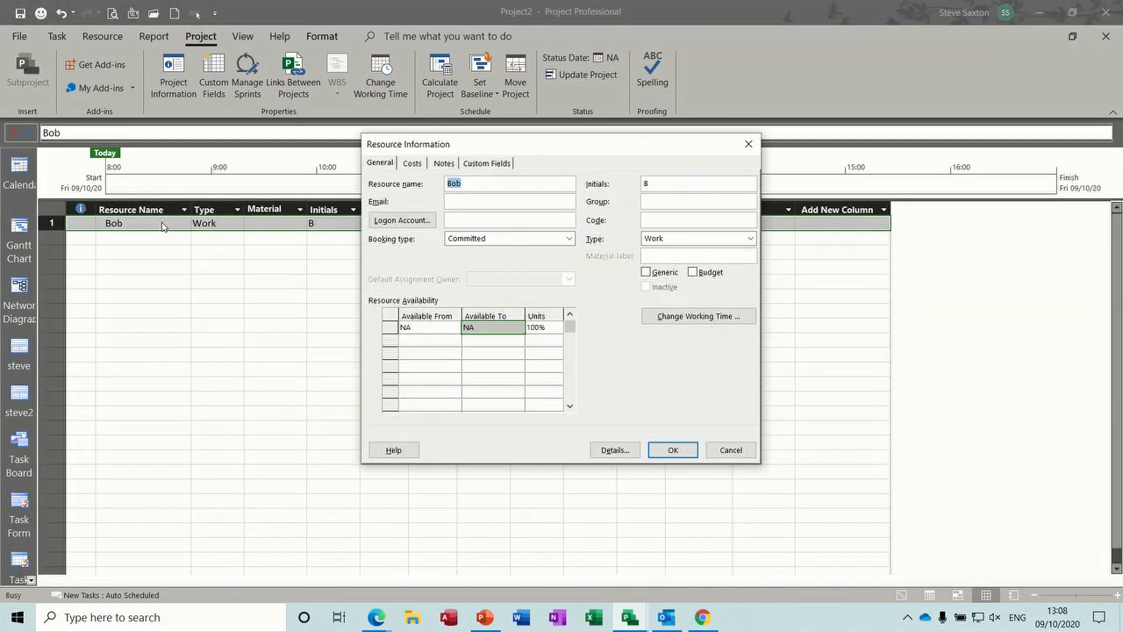
{"action": "left_click", "coordinate": [689, 321]}
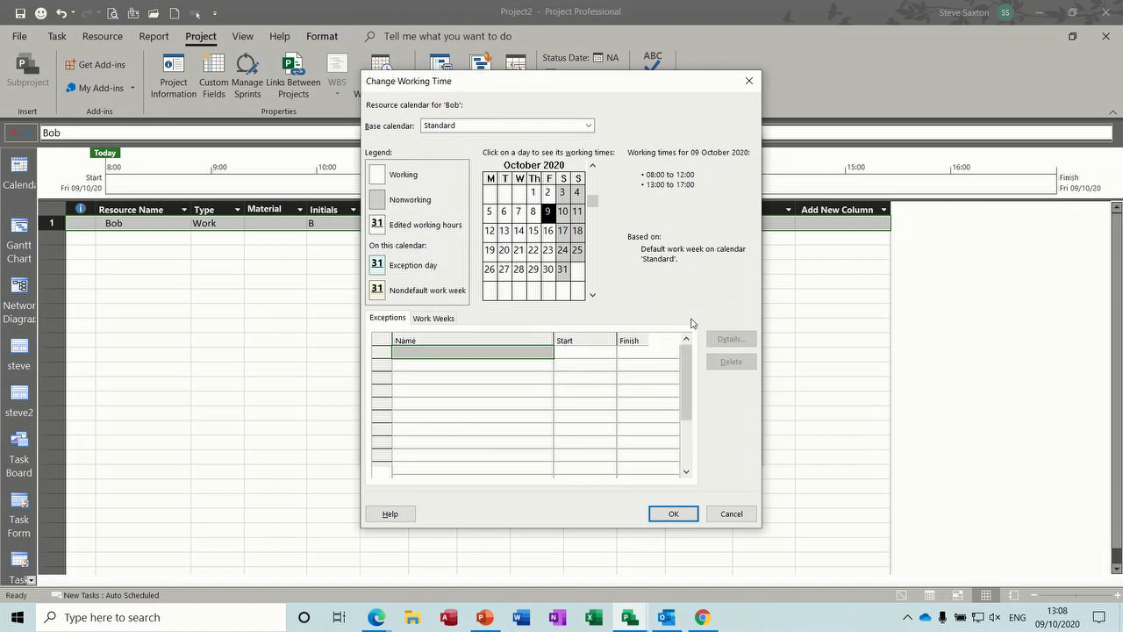
{"action": "left_click", "coordinate": [589, 126]}
{"action": "left_click", "coordinate": [564, 150]}
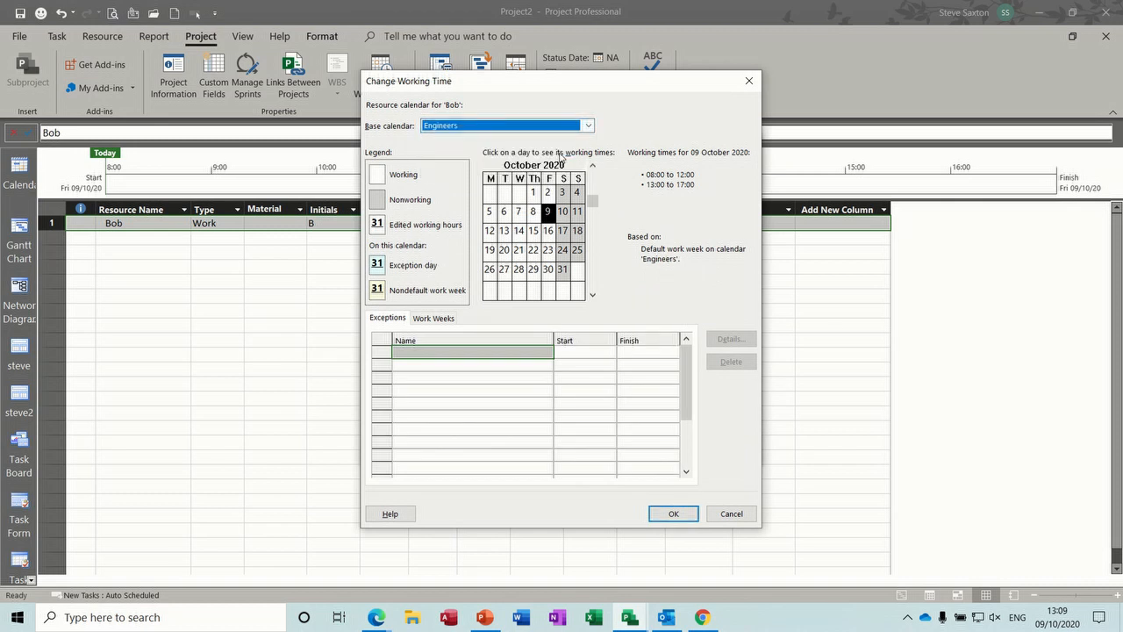
Check the resource's December 2020 working days and accept the calendar and resource information changes.
{"action": "left_click", "coordinate": [593, 295]}
{"action": "left_click", "coordinate": [592, 295]}
{"action": "left_click", "coordinate": [592, 296]}
{"action": "left_click", "coordinate": [592, 165]}
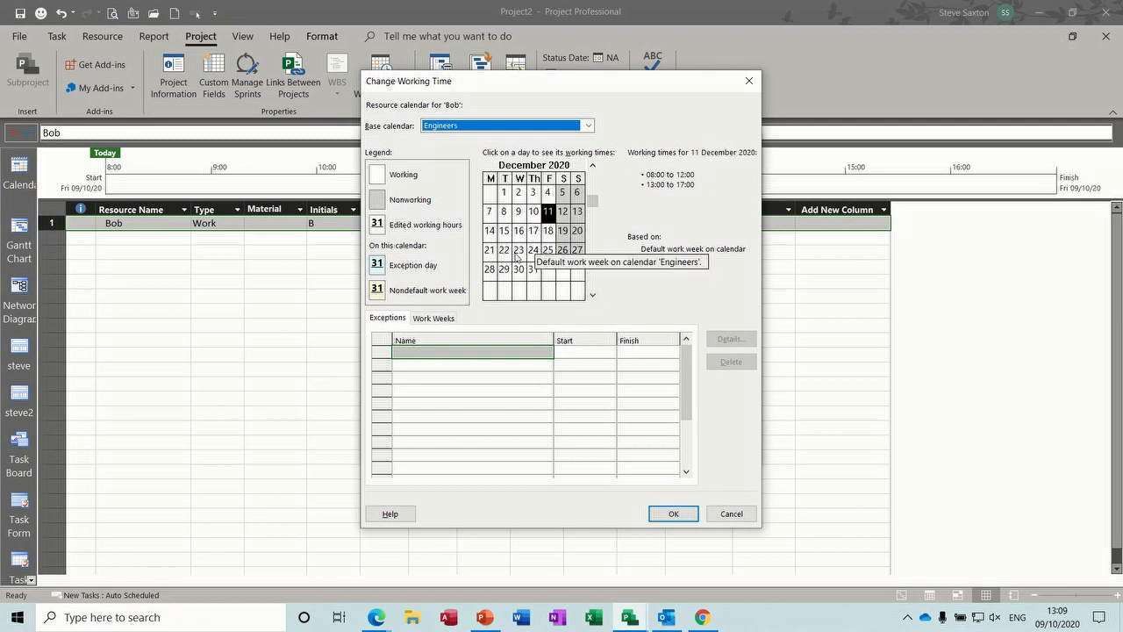
{"action": "left_click", "coordinate": [673, 514]}
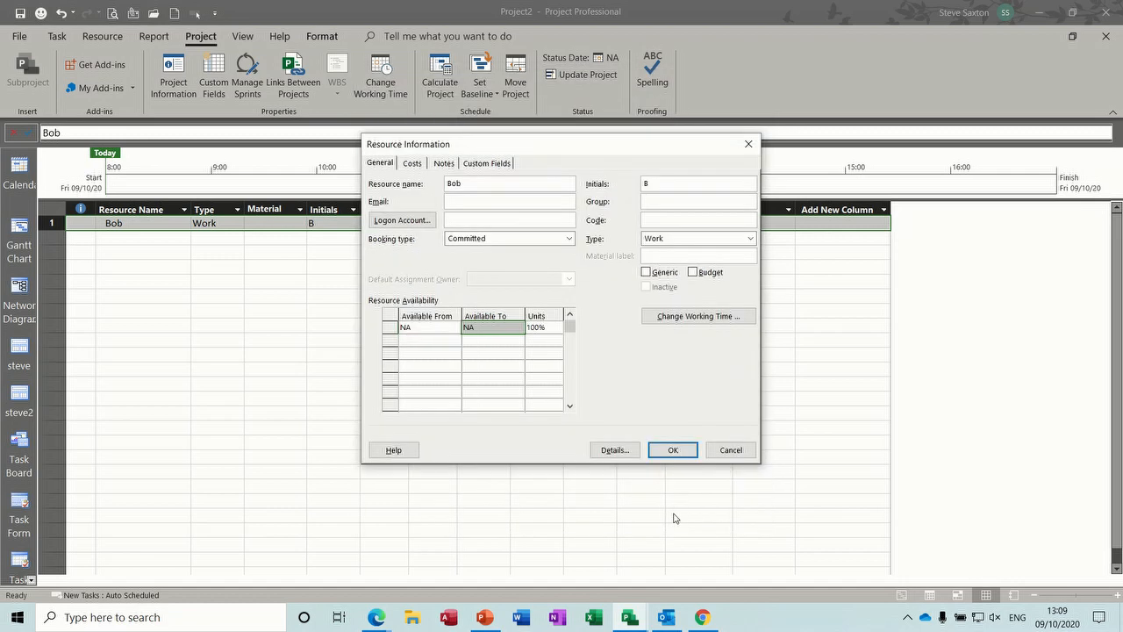
{"action": "left_click", "coordinate": [672, 450]}
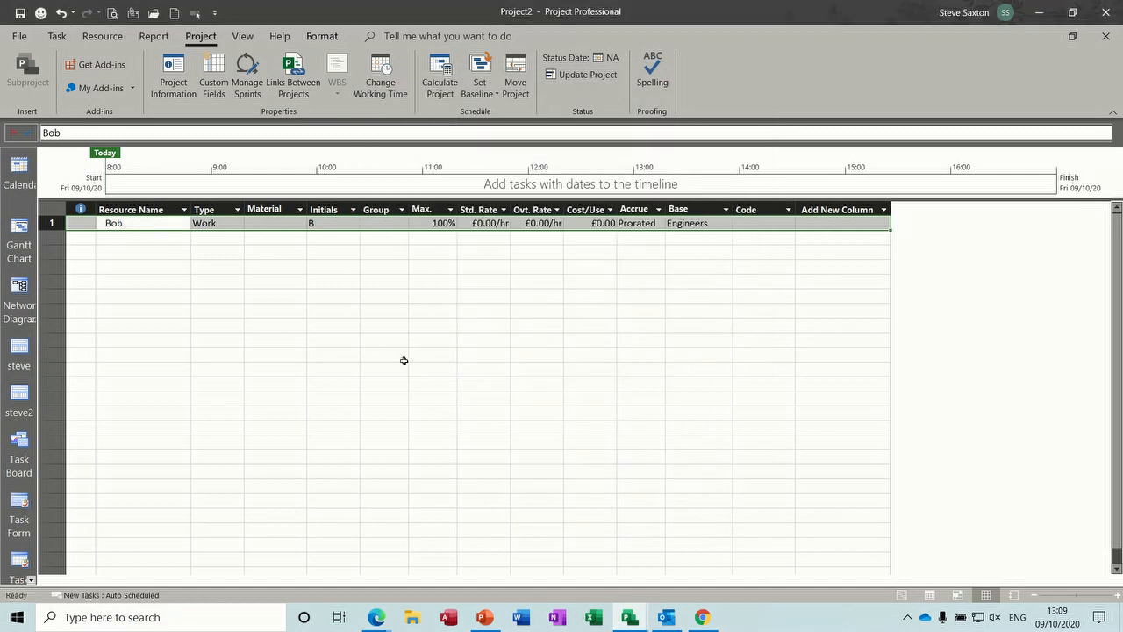
Return to the Gantt Chart and try again to start Task C on 23 December 2020.
{"action": "left_click", "coordinate": [14, 231]}
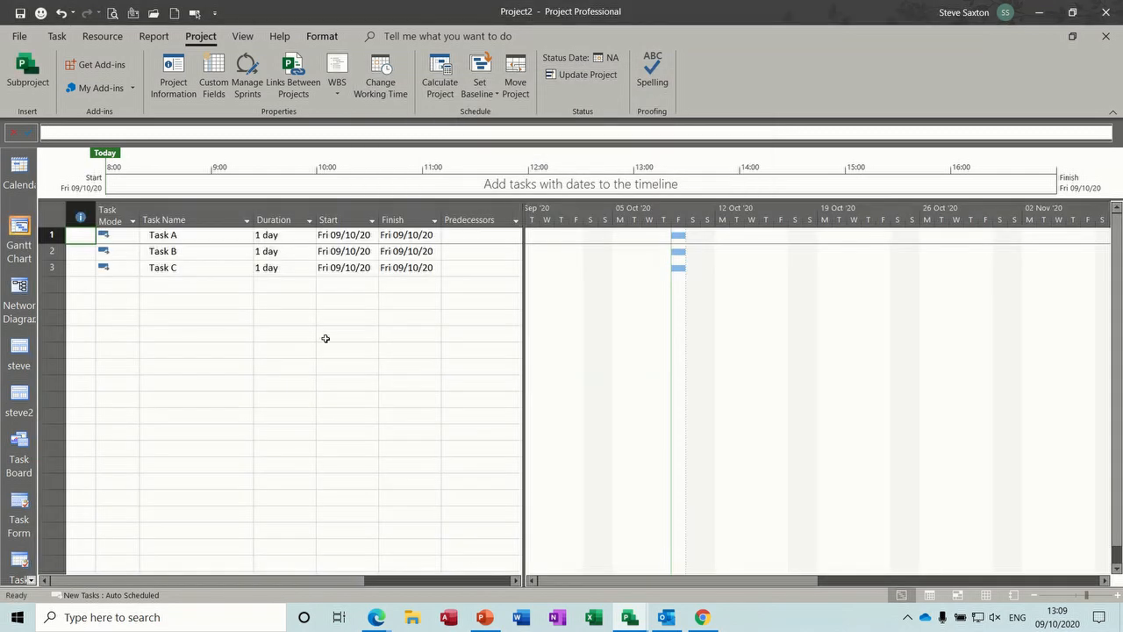
{"action": "left_click", "coordinate": [347, 268]}
{"action": "left_click", "coordinate": [371, 269]}
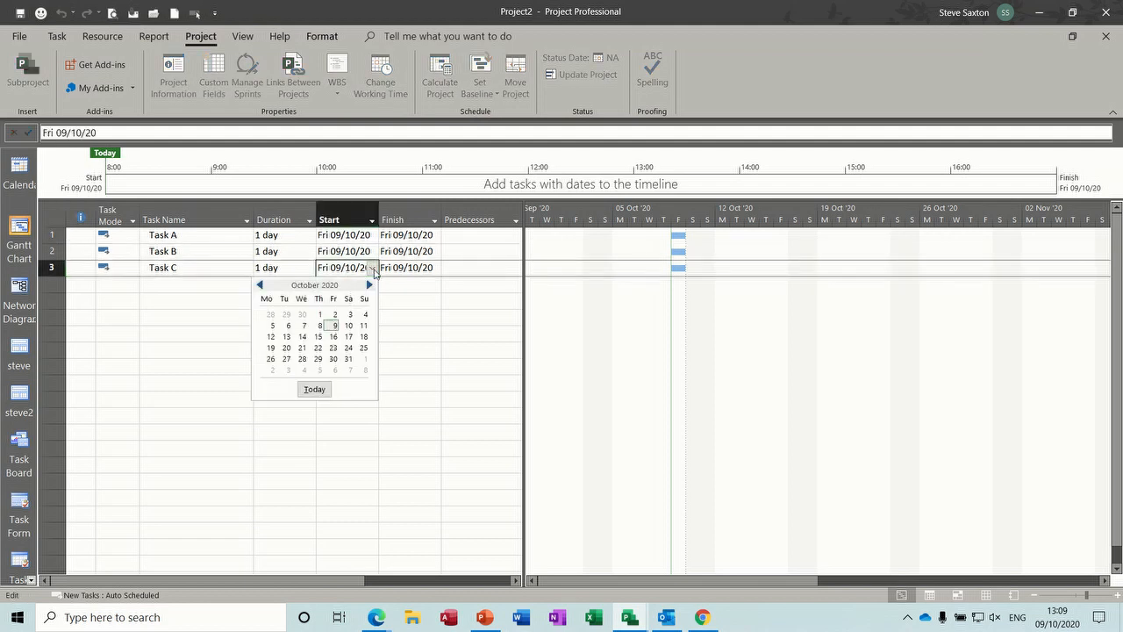
{"action": "left_click", "coordinate": [370, 286]}
{"action": "left_click", "coordinate": [369, 286]}
{"action": "left_click", "coordinate": [302, 348]}
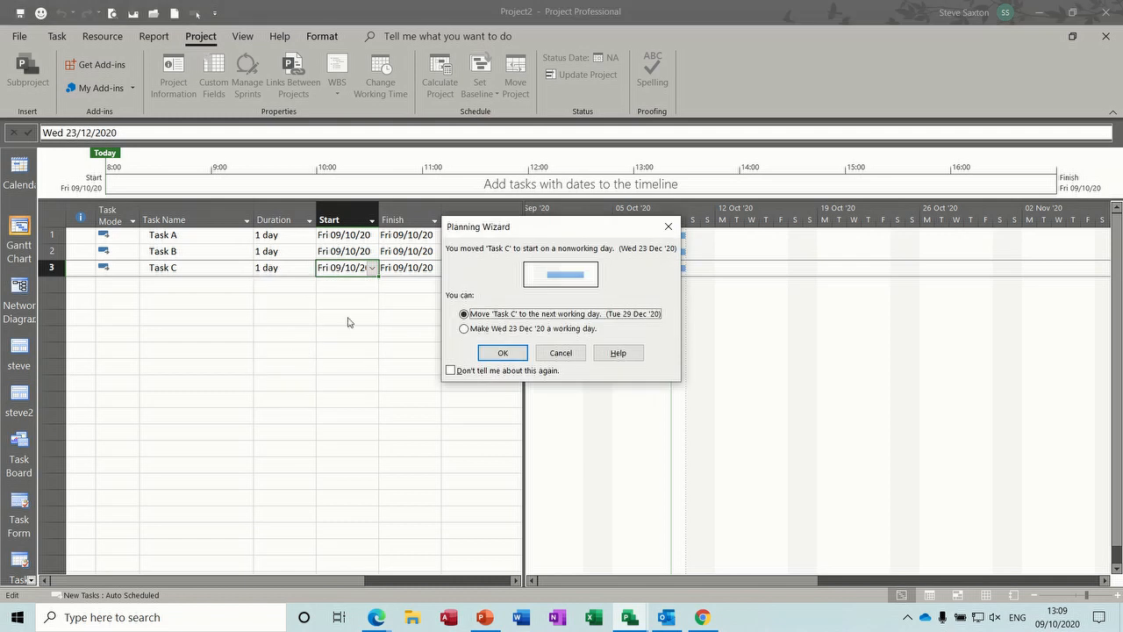
{"action": "left_click", "coordinate": [555, 351]}
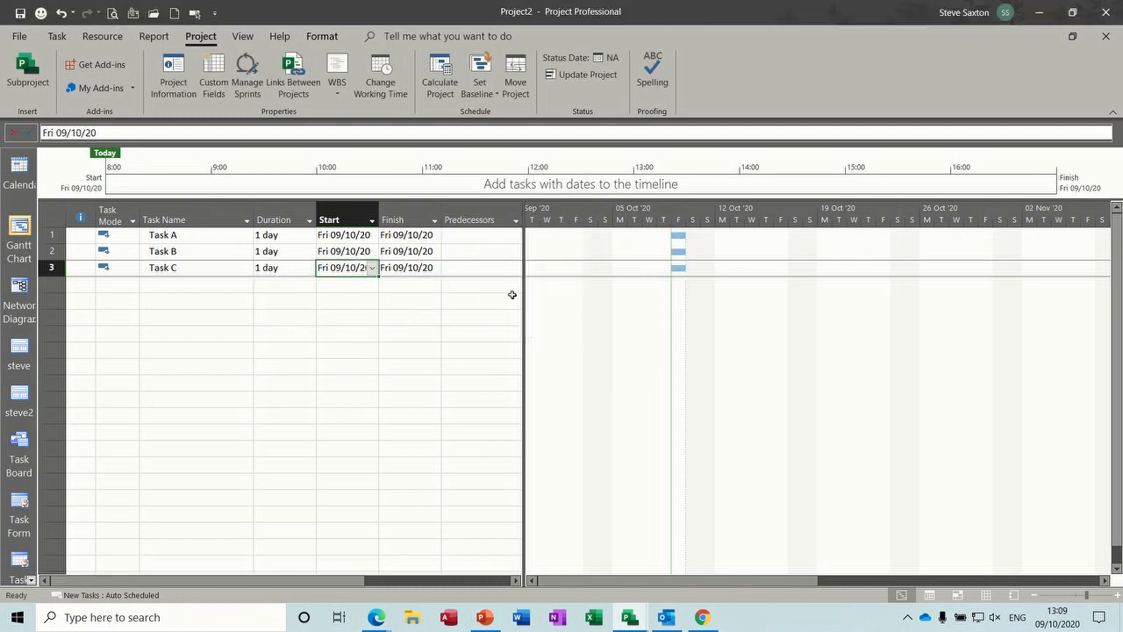
Widen the task table to expose the Resource Names column and assign the new resource to Task C.
{"action": "left_click_drag", "start_coordinate": [522, 298], "coordinate": [673, 294]}
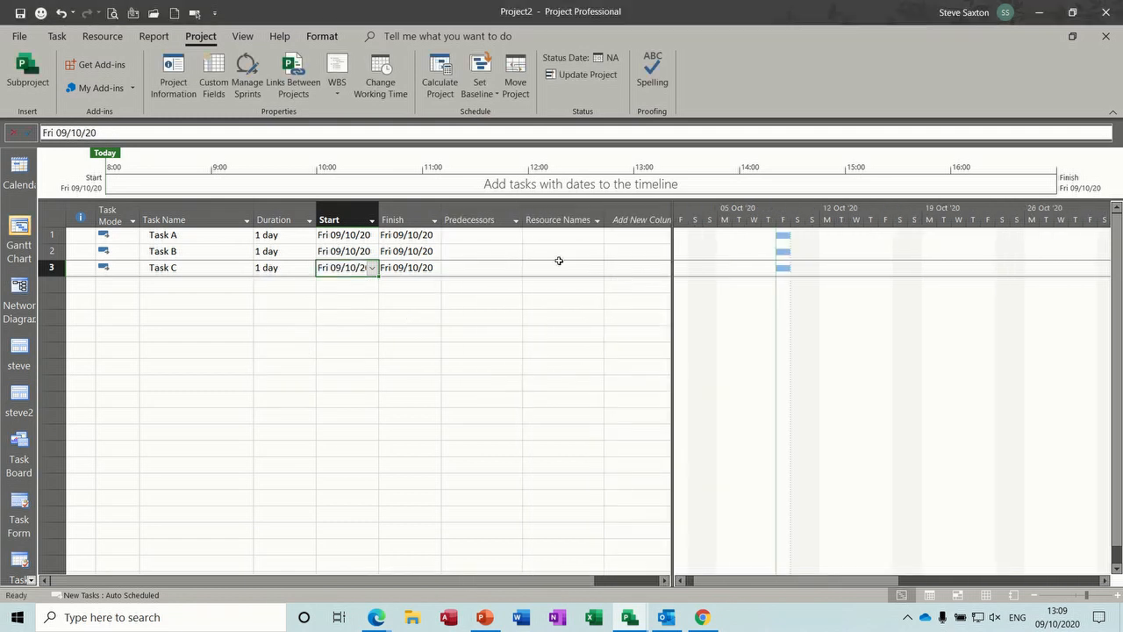
{"action": "left_click", "coordinate": [556, 268]}
{"action": "type", "text": "Bob"}
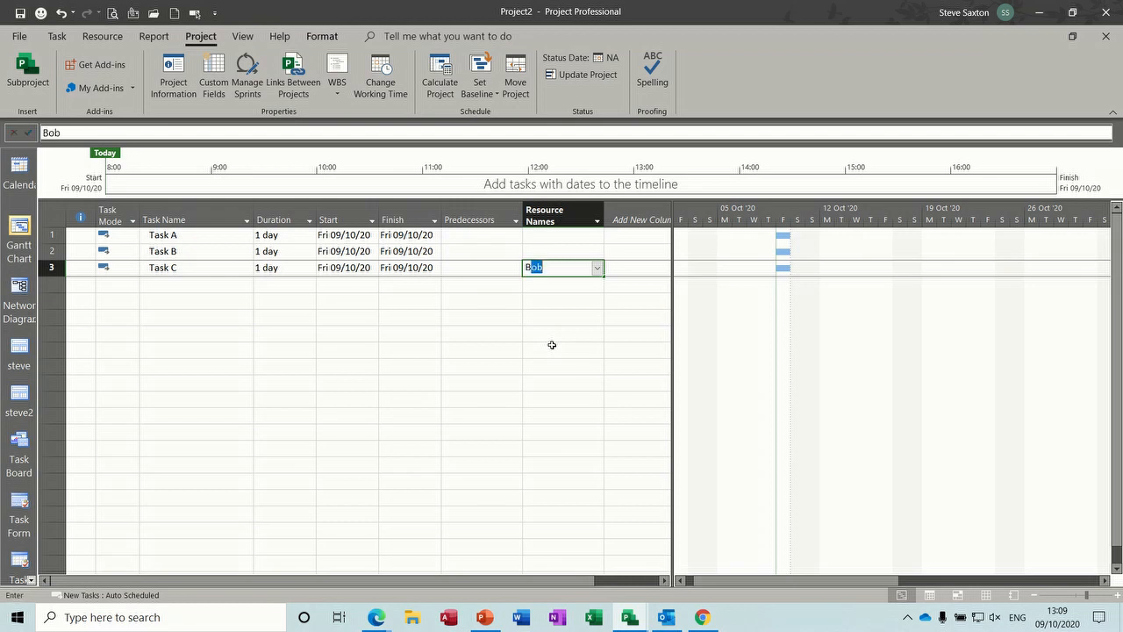
{"action": "left_click", "coordinate": [298, 284]}
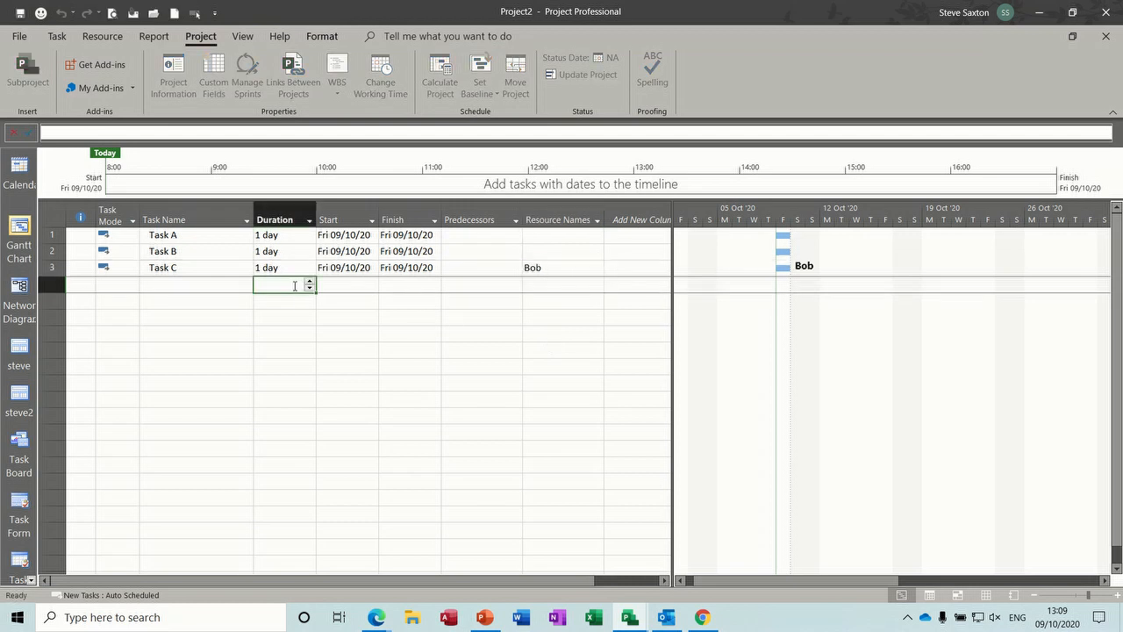
Try to move the start of Task C to 23 December 2020 with the resource assigned.
{"action": "left_click", "coordinate": [350, 268]}
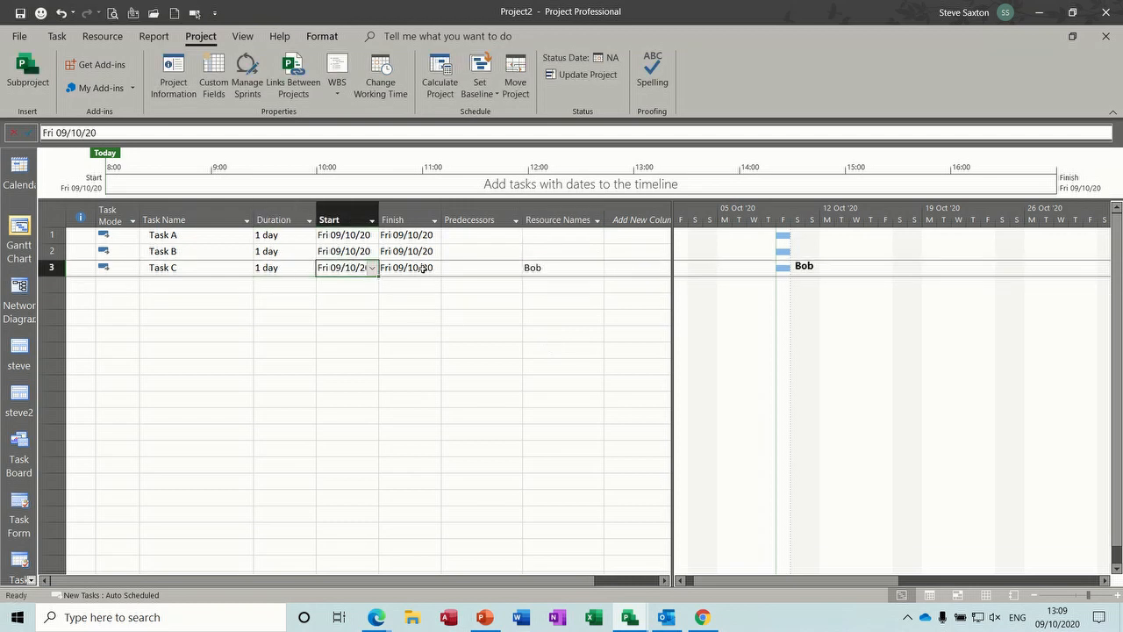
{"action": "left_click", "coordinate": [372, 268]}
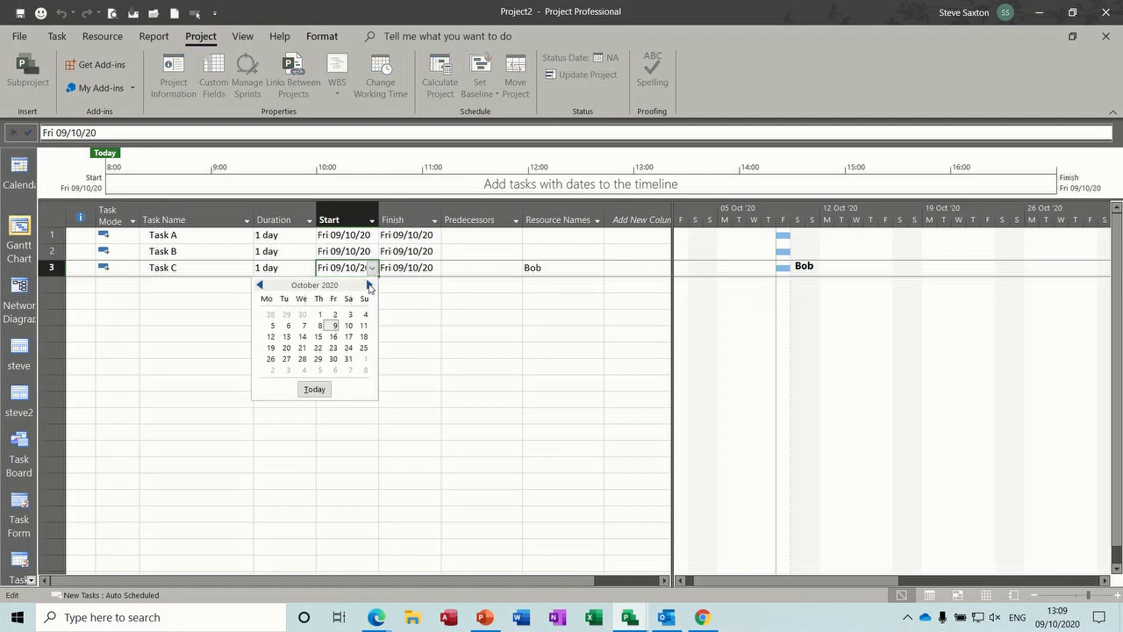
{"action": "left_click", "coordinate": [370, 285]}
{"action": "left_click", "coordinate": [369, 285]}
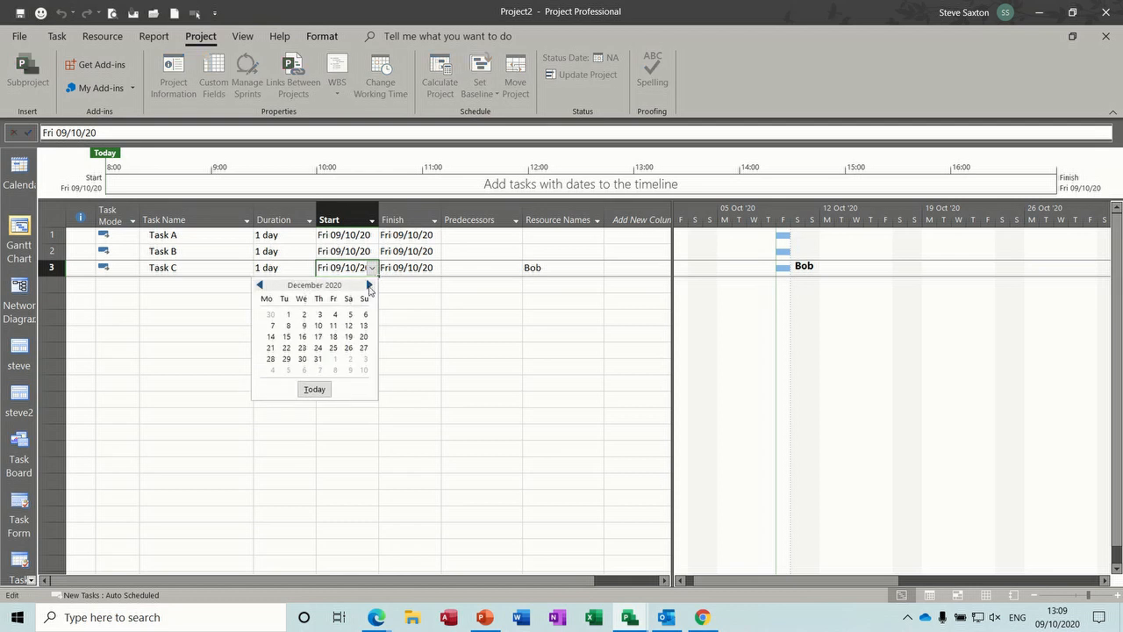
{"action": "left_click", "coordinate": [302, 348]}
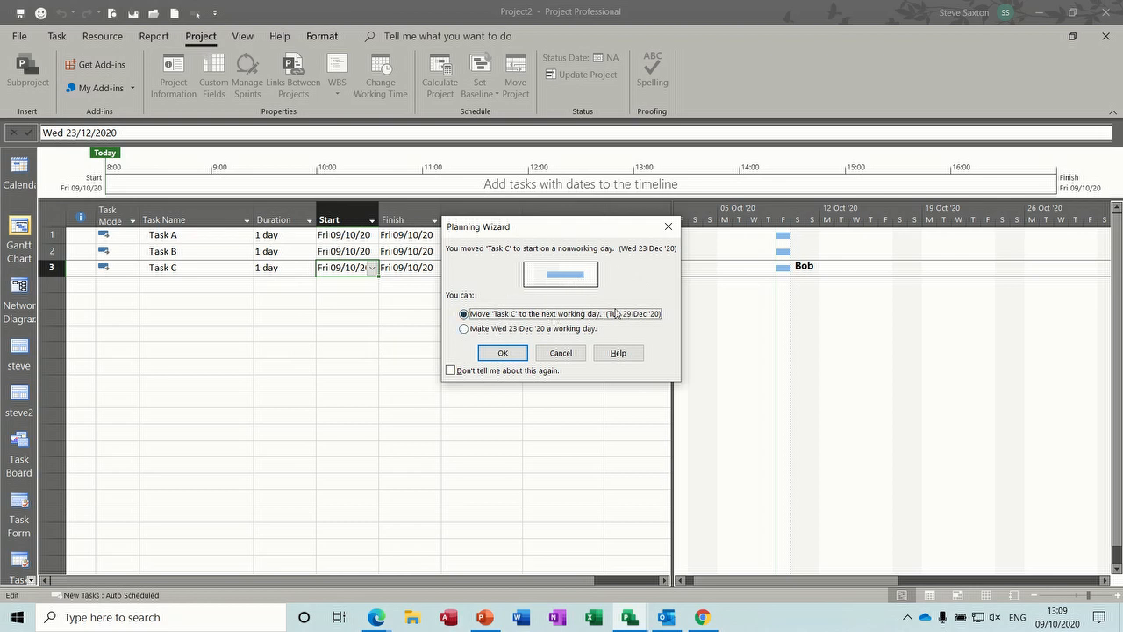
{"action": "left_click", "coordinate": [561, 353]}
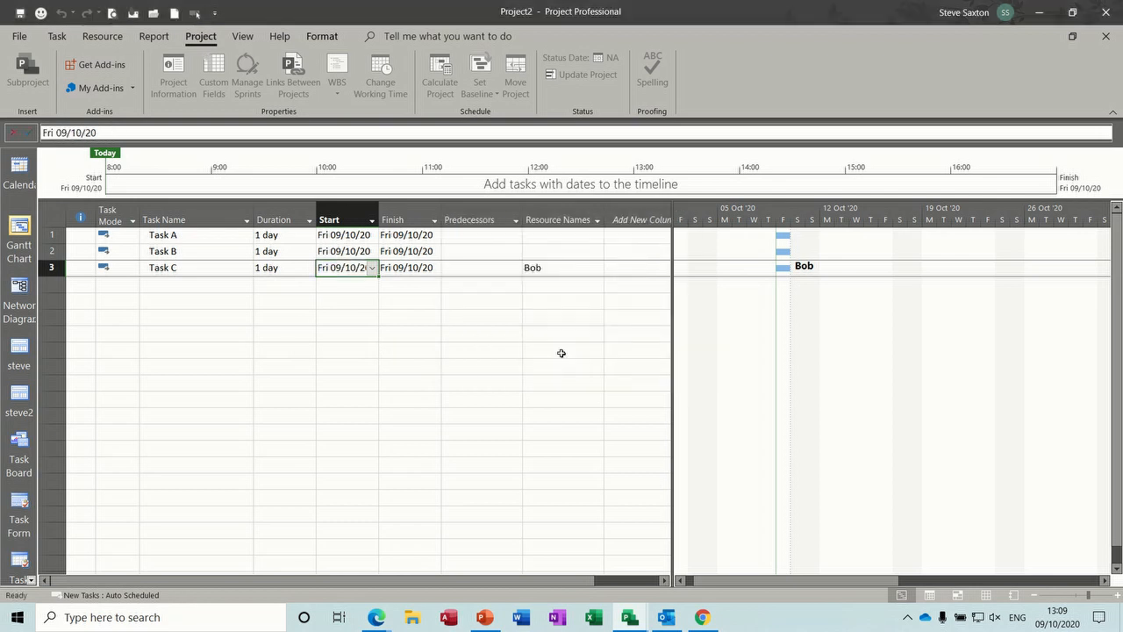
Assign the Engineers calendar to Task C in its advanced task information.
{"action": "double_click", "coordinate": [204, 268]}
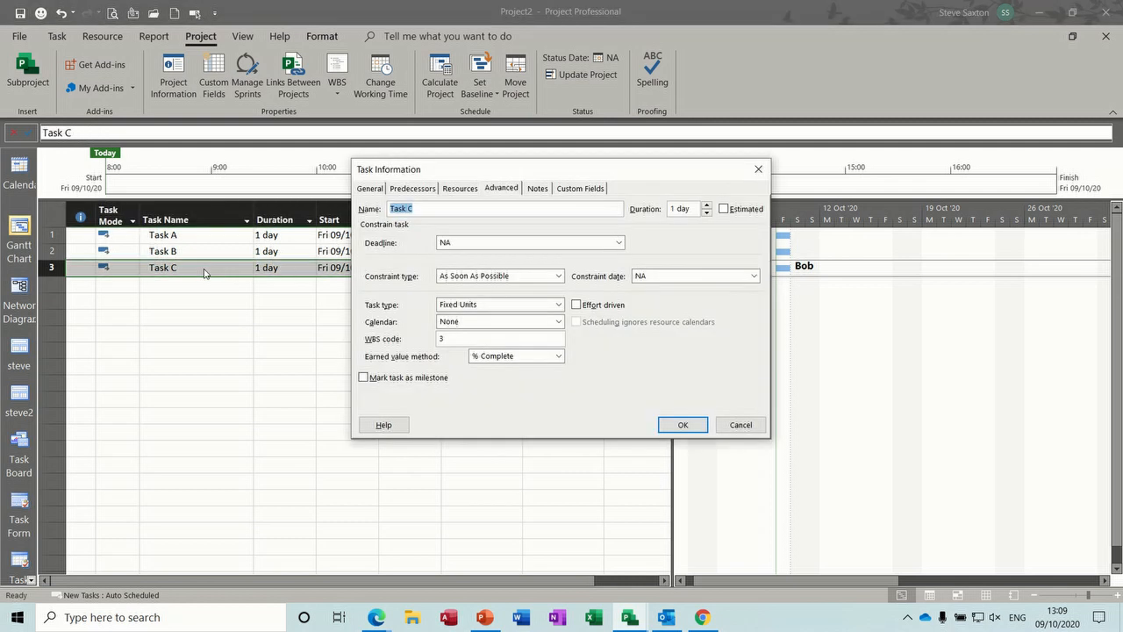
{"action": "left_click", "coordinate": [506, 191]}
{"action": "left_click", "coordinate": [558, 322]}
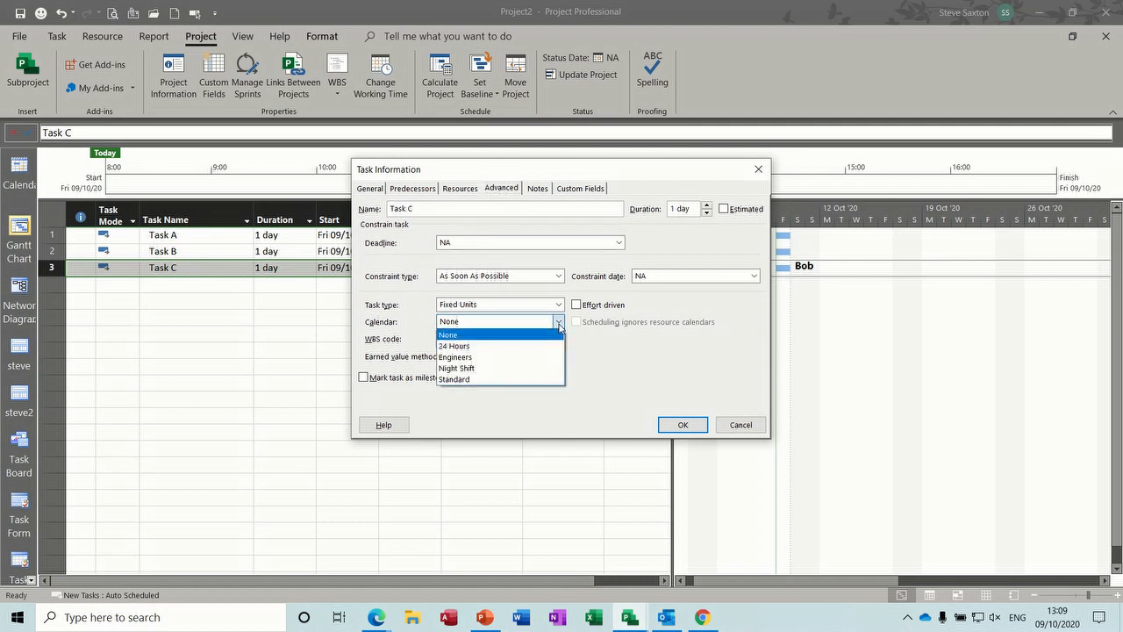
{"action": "left_click", "coordinate": [488, 357]}
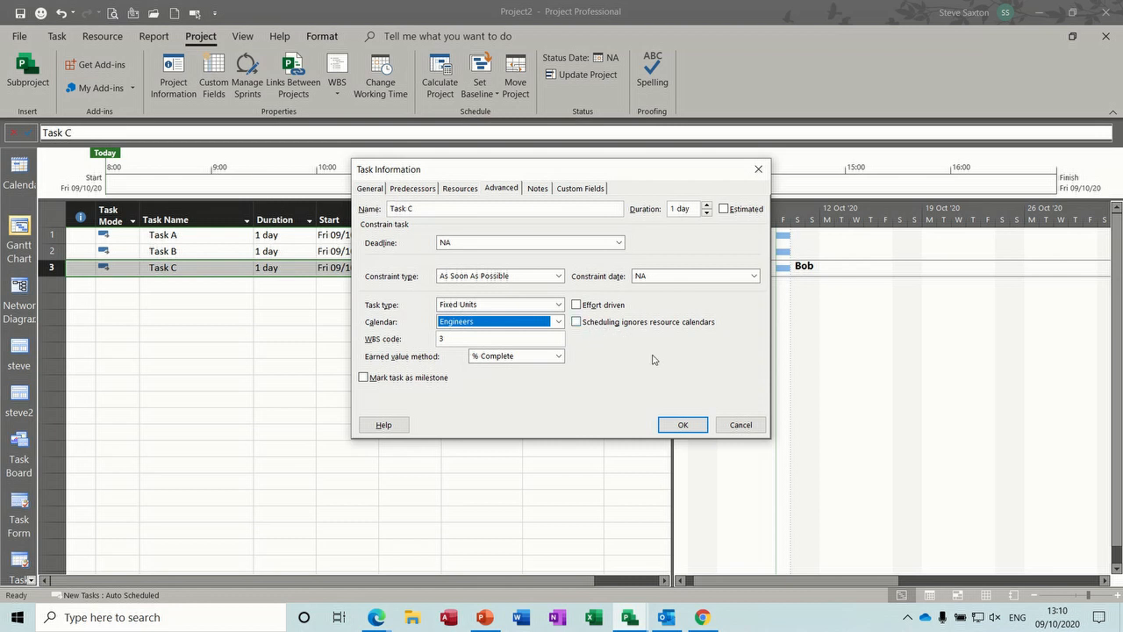
{"action": "left_click", "coordinate": [682, 425]}
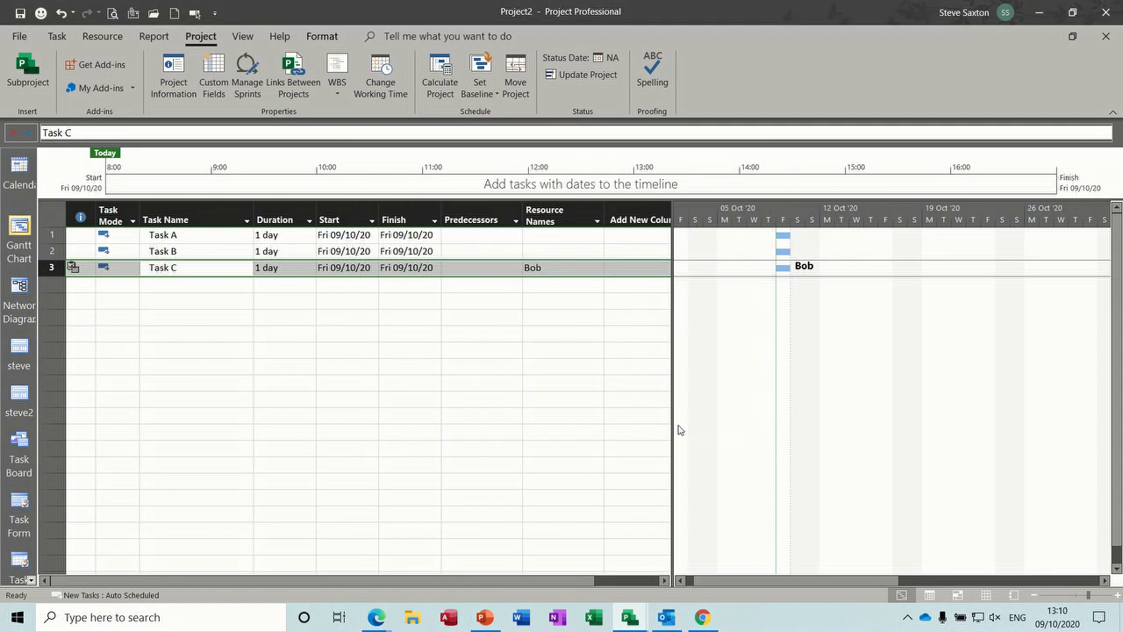
Move the start of Task C to 23 December 2020.
{"action": "left_click", "coordinate": [356, 270]}
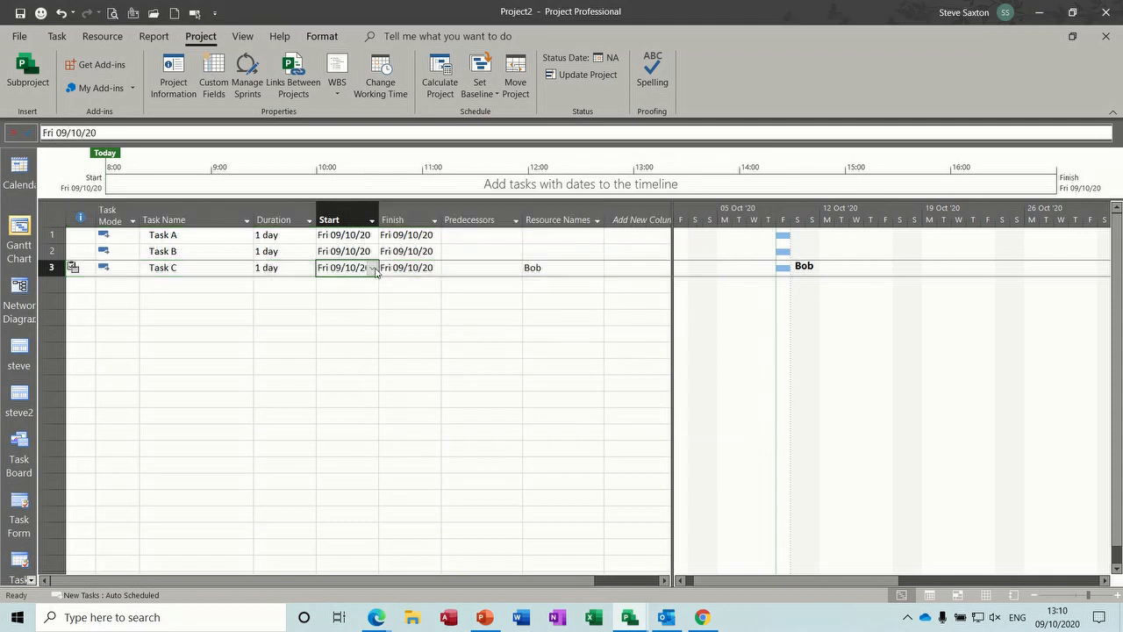
{"action": "left_click", "coordinate": [374, 269]}
{"action": "left_click", "coordinate": [370, 285]}
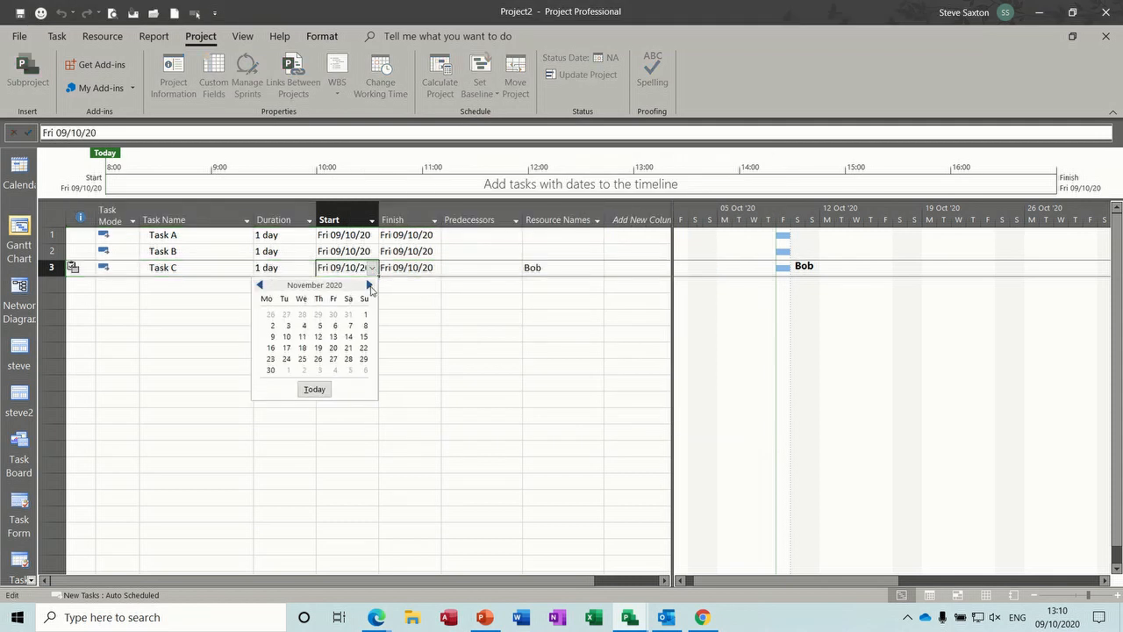
{"action": "left_click", "coordinate": [369, 286]}
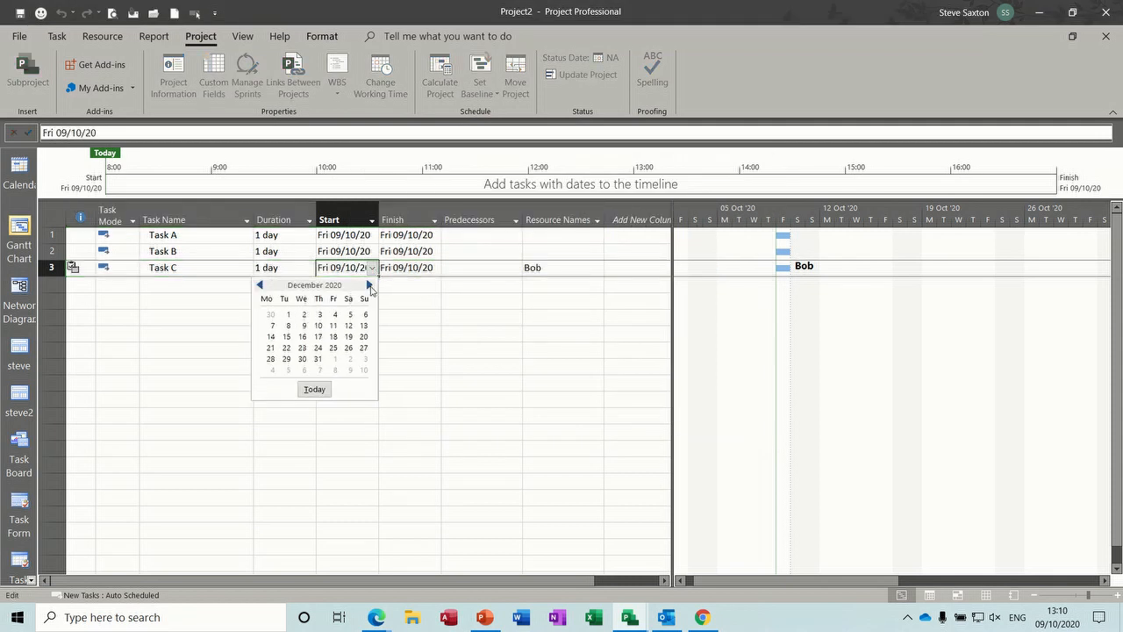
{"action": "left_click", "coordinate": [308, 349]}
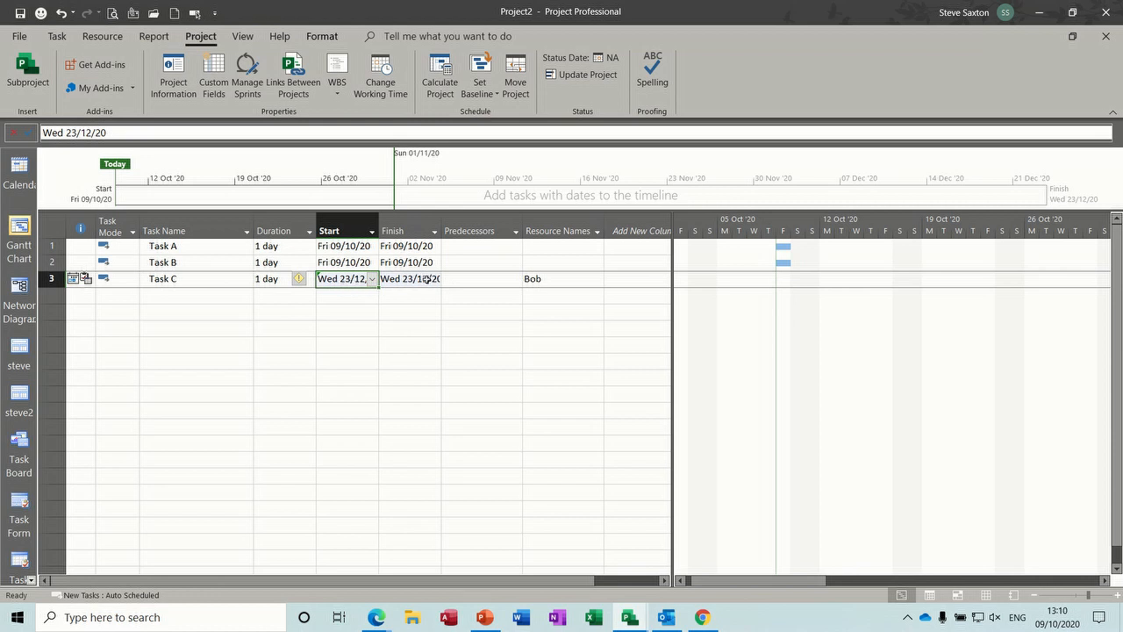
Set the duration of Task C to 3 days.
{"action": "left_click", "coordinate": [208, 282]}
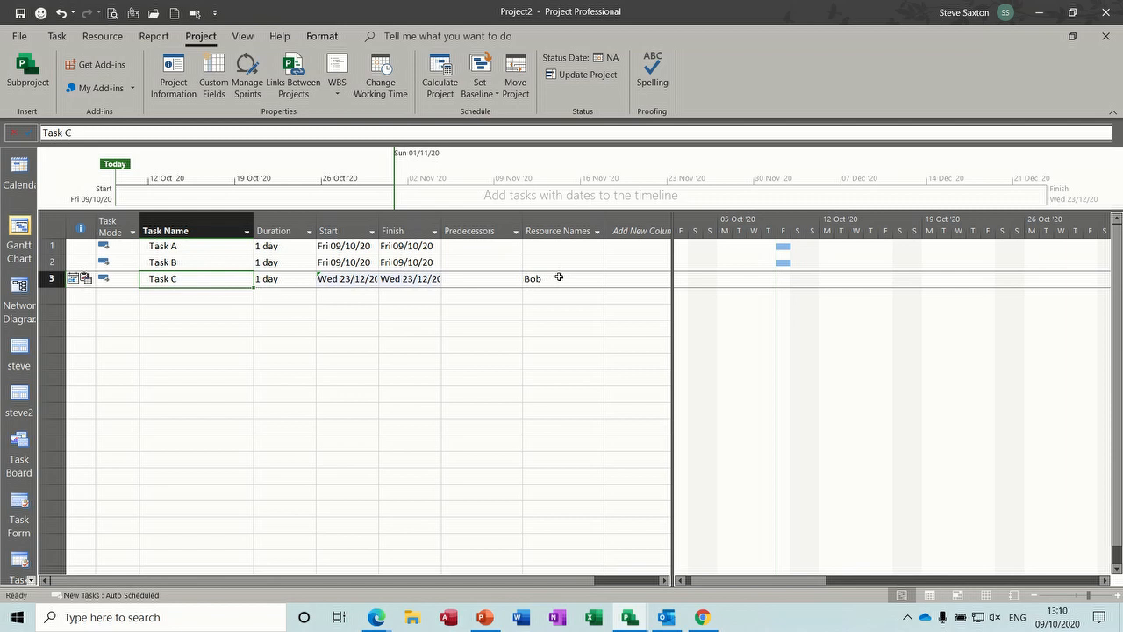
{"action": "mouse_move", "coordinate": [345, 279]}
{"action": "left_click", "coordinate": [285, 278]}
{"action": "type", "text": "3"}
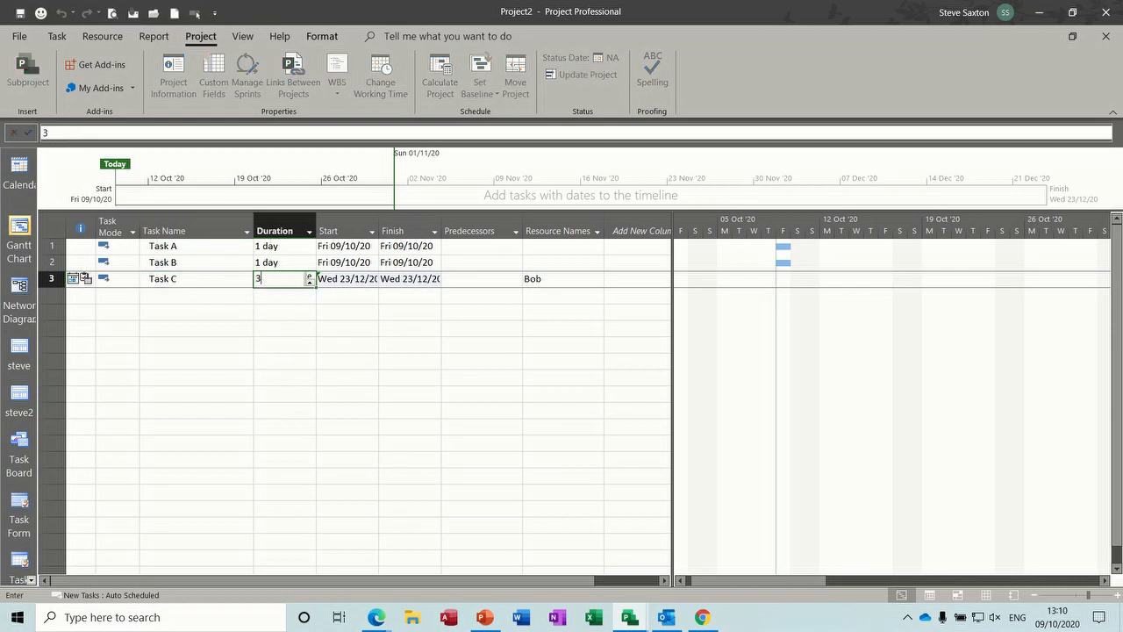
{"action": "key", "text": "Return"}
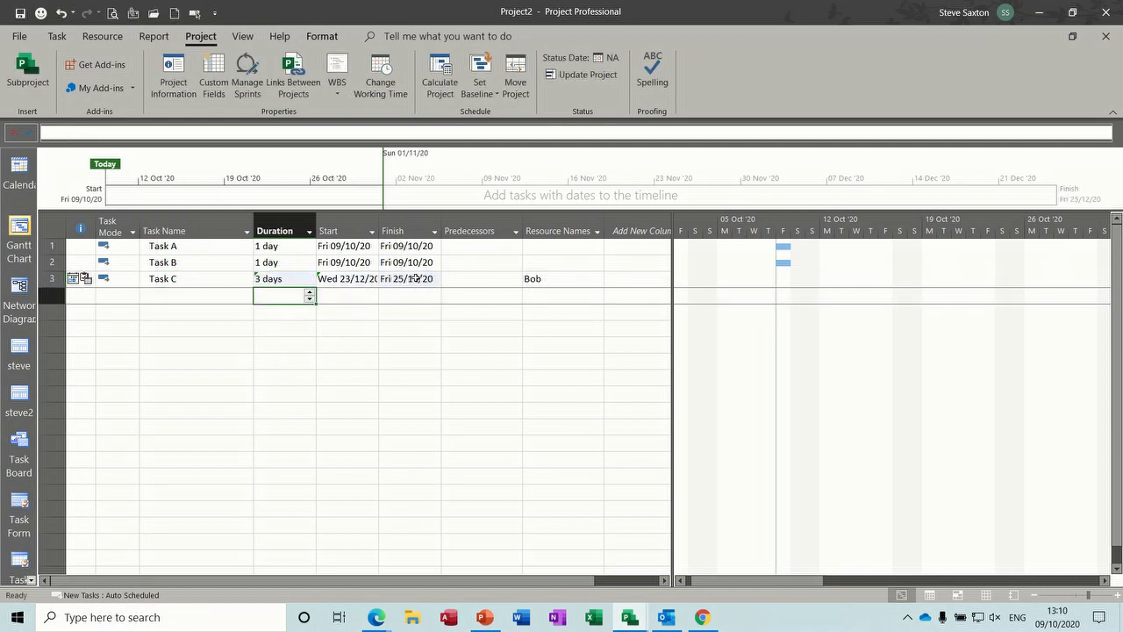
{"action": "left_click", "coordinate": [415, 278]}
{"action": "left_click", "coordinate": [201, 279]}
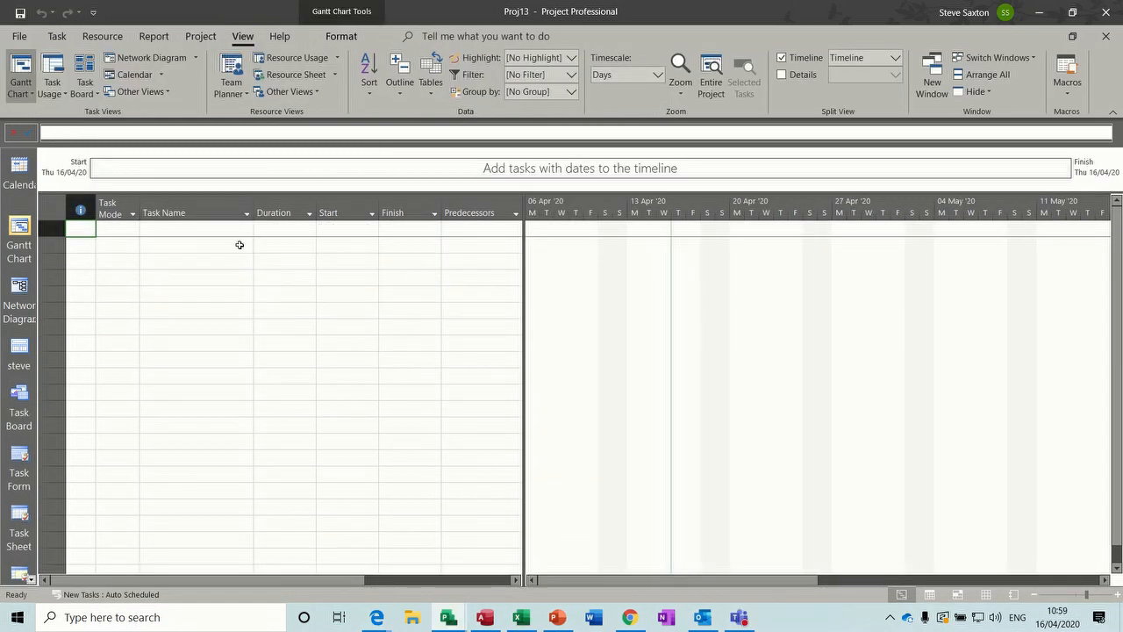
Enter a first task named Process with a duration of 2 days in the empty Proj13 project.
{"action": "left_click", "coordinate": [207, 230]}
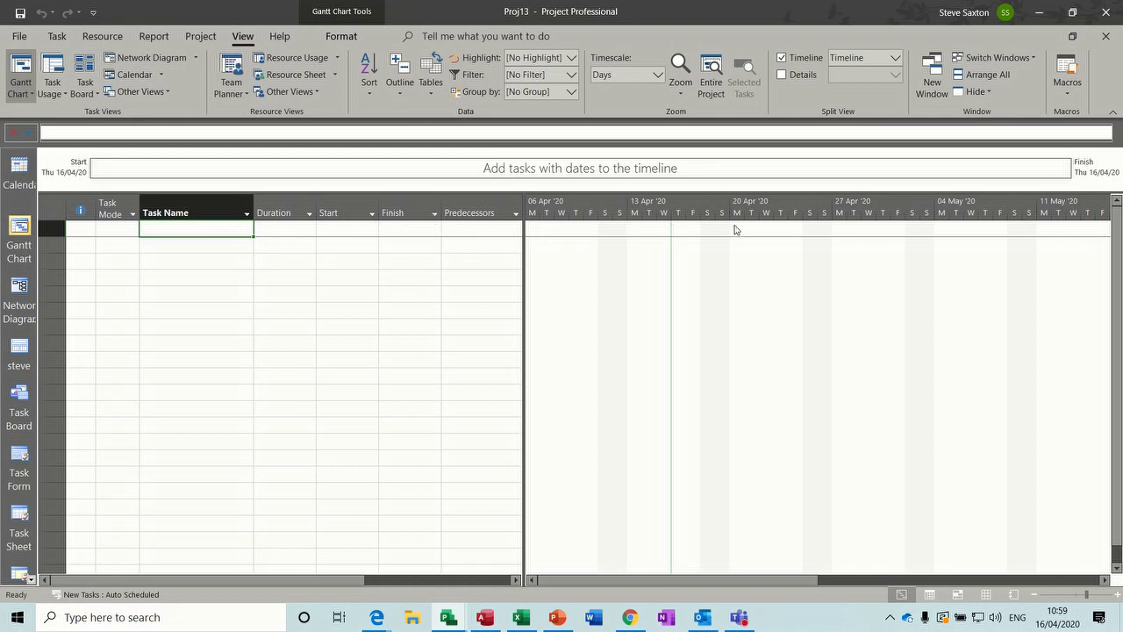
{"action": "left_click_drag", "start_coordinate": [227, 242], "coordinate": [233, 359]}
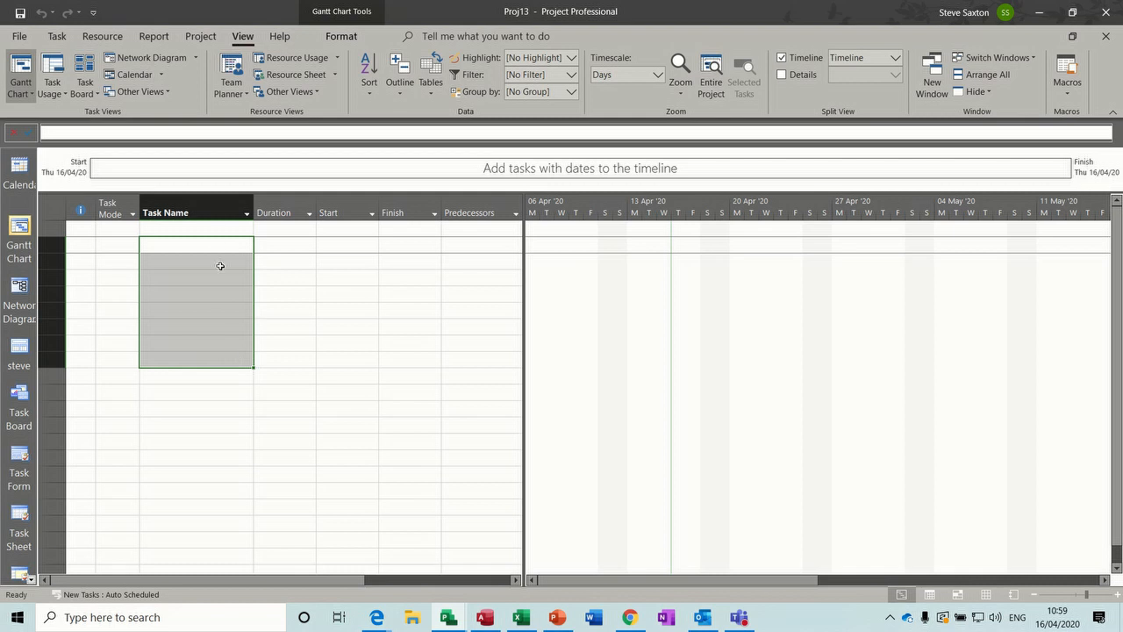
{"action": "left_click", "coordinate": [207, 229]}
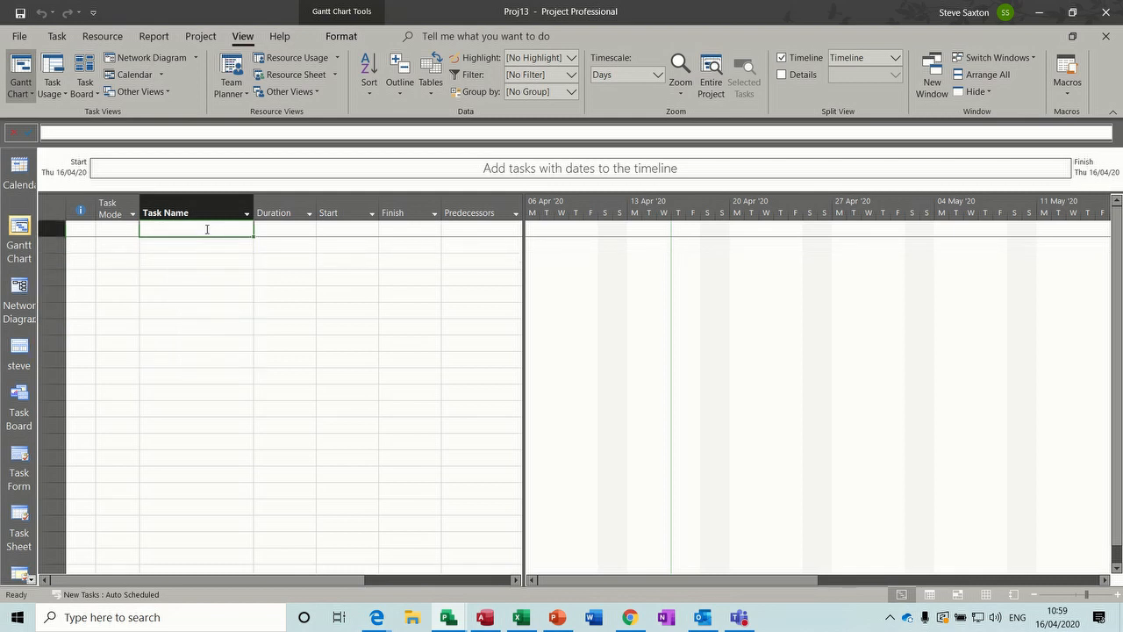
{"action": "type", "text": "Tas"}
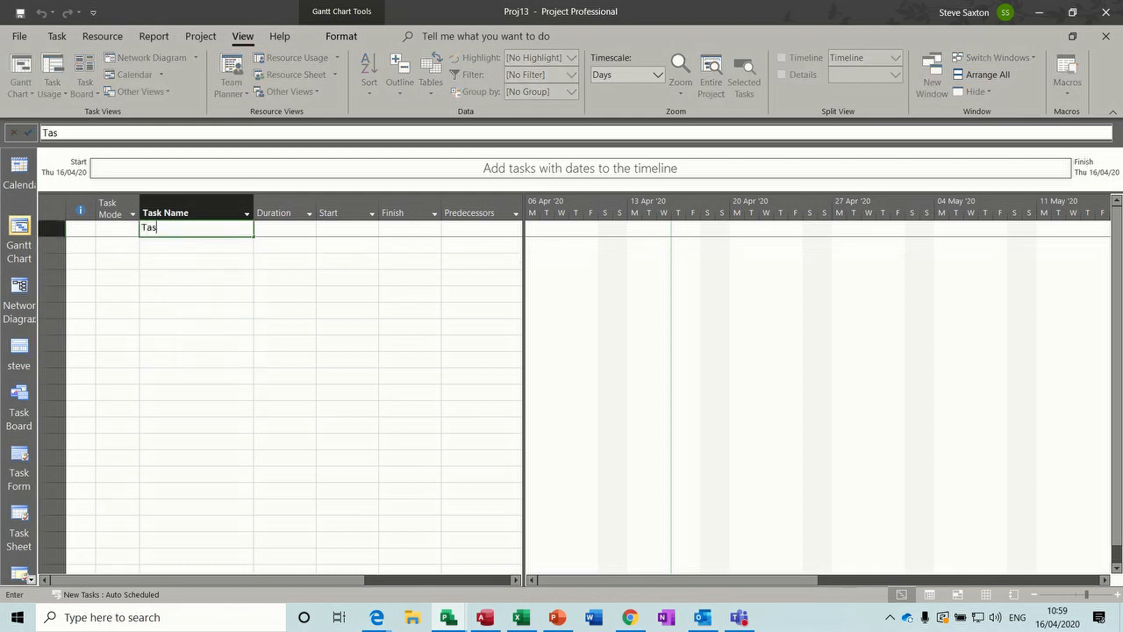
{"action": "key", "text": "BackSpace"}
{"action": "key", "text": "BackSpace"}
{"action": "type", "text": "Process"}
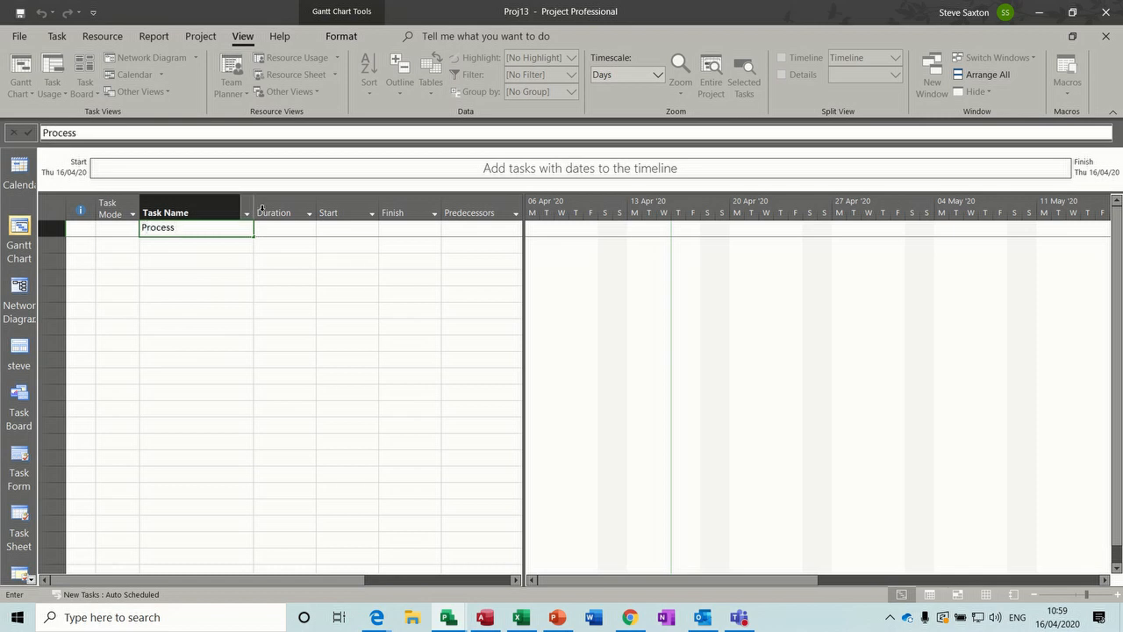
{"action": "left_click", "coordinate": [294, 227]}
{"action": "type", "text": "2"}
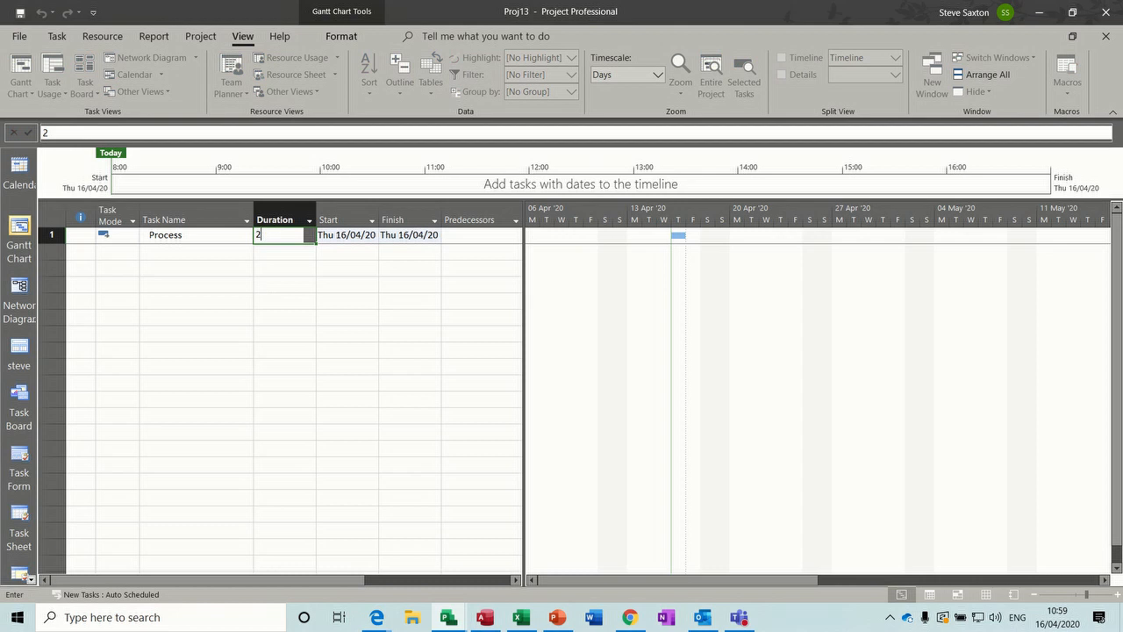
{"action": "left_click", "coordinate": [211, 252]}
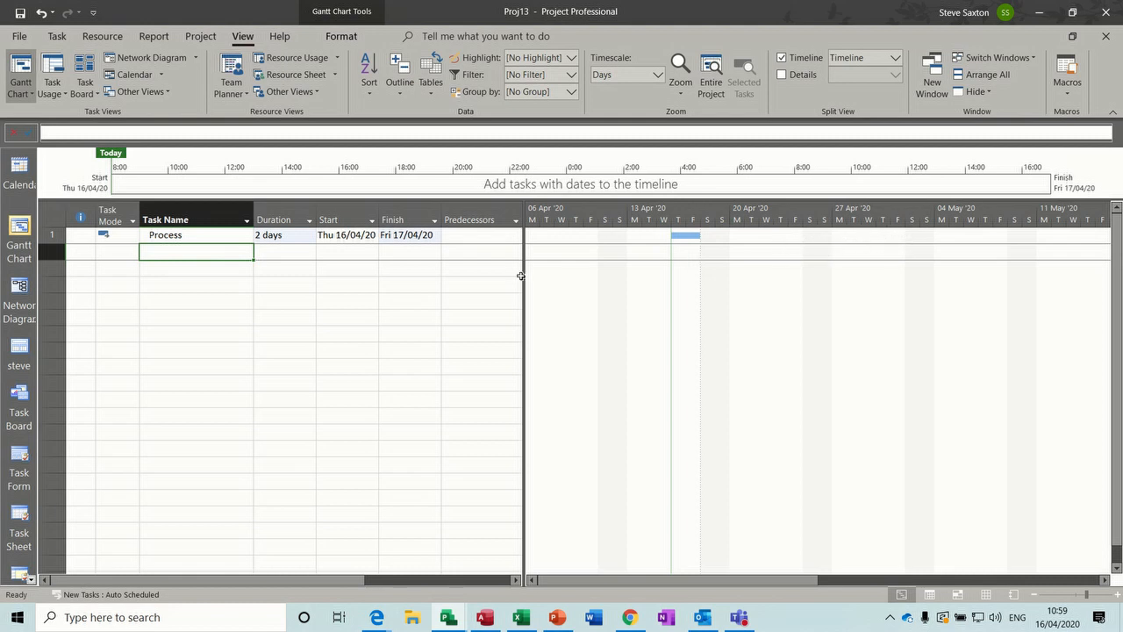
{"action": "double_click", "coordinate": [567, 293]}
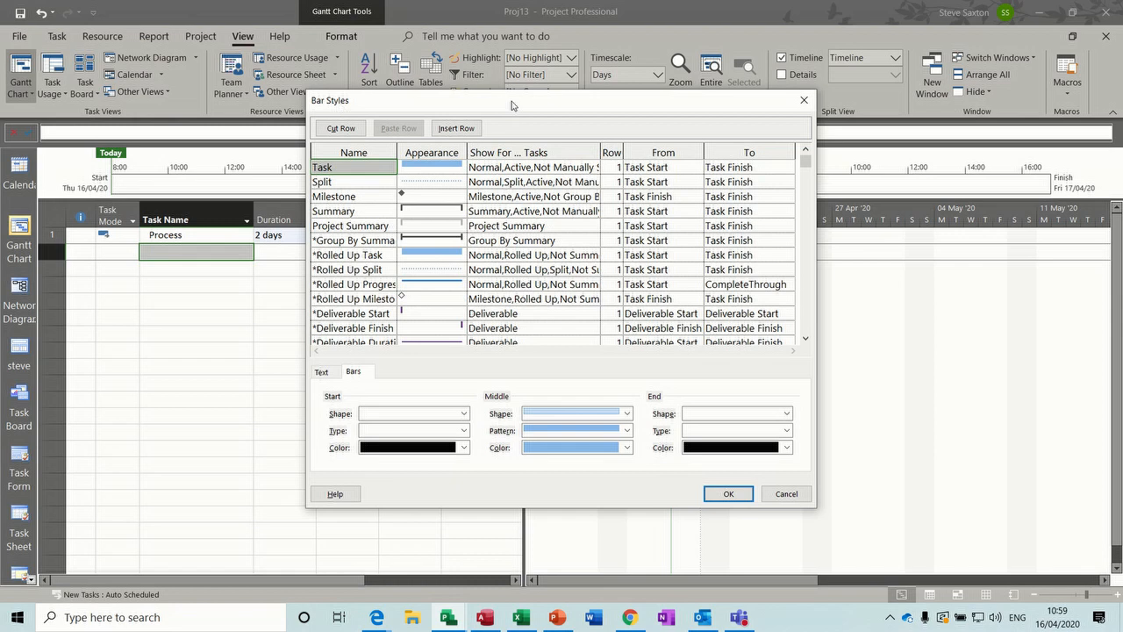
{"action": "left_click", "coordinate": [804, 100]}
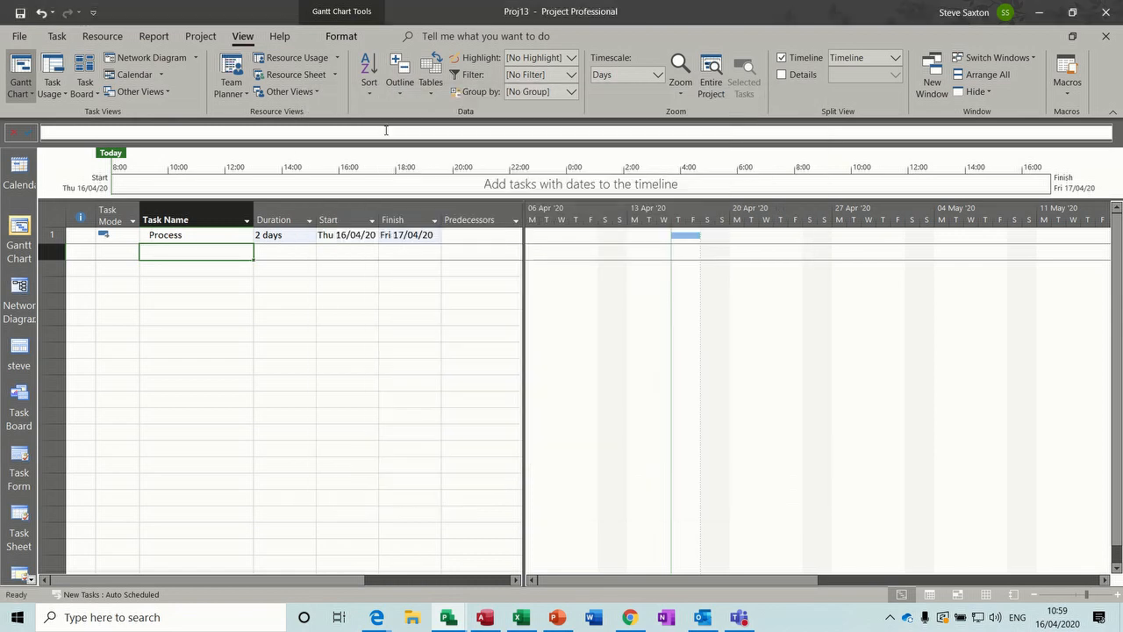
{"action": "double_click", "coordinate": [653, 316]}
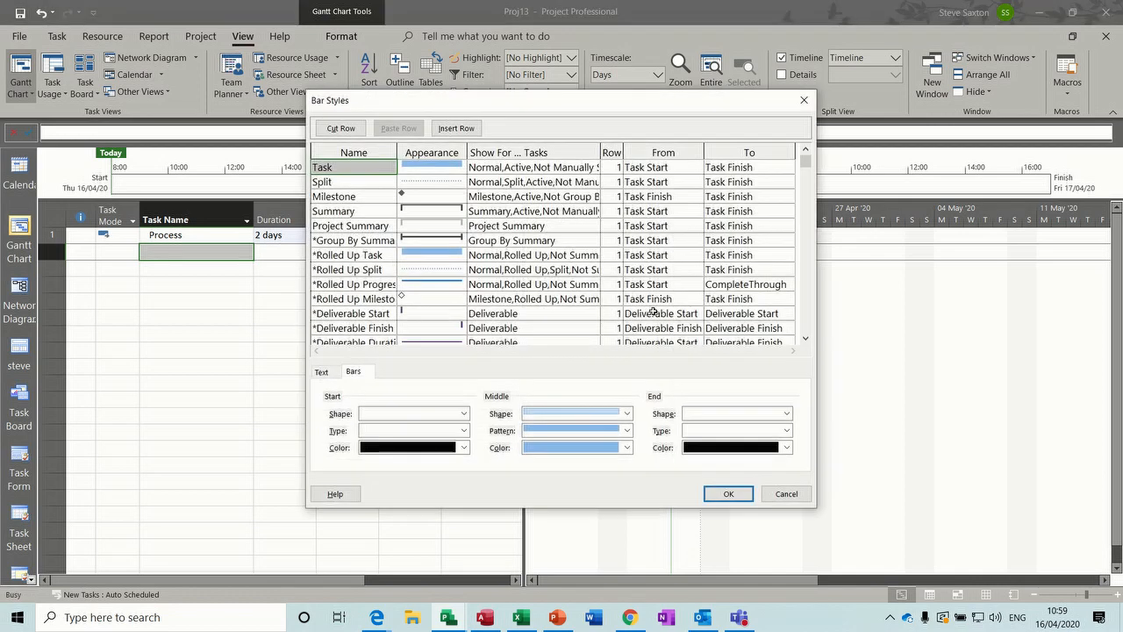
{"action": "left_click", "coordinate": [803, 100]}
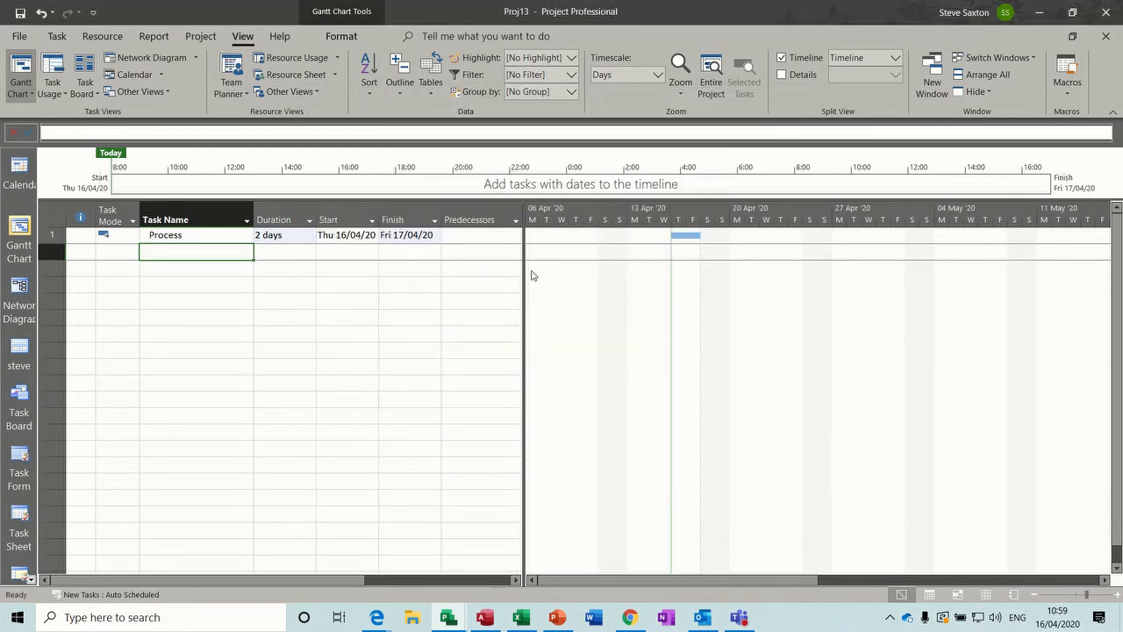
{"action": "double_click", "coordinate": [650, 299]}
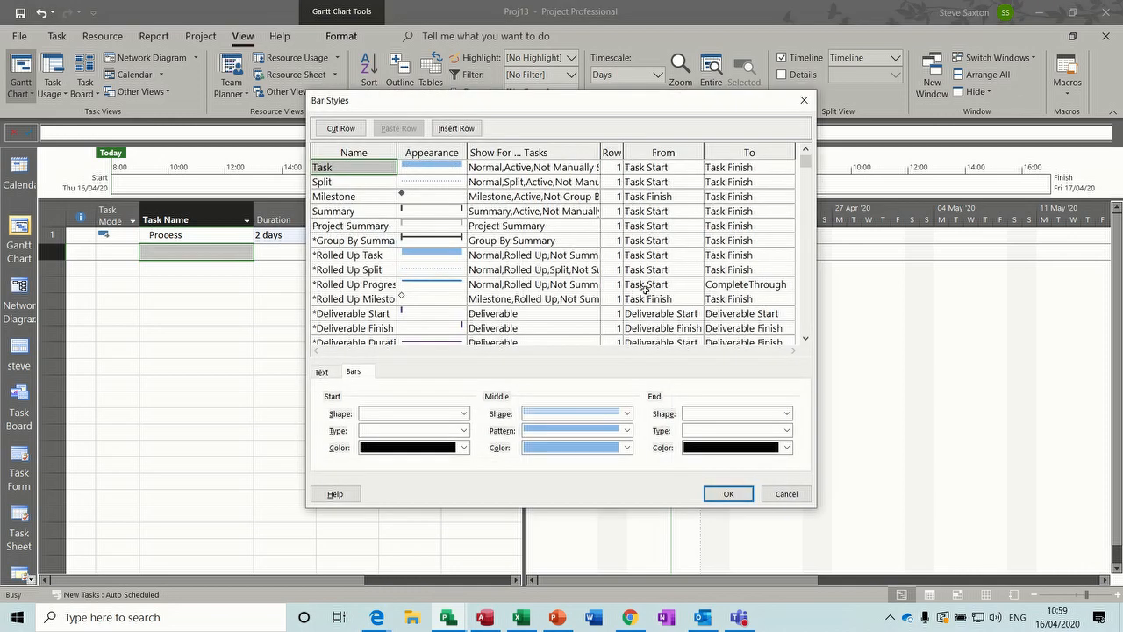
{"action": "left_click", "coordinate": [804, 100]}
Open the Bar Styles settings and add a bar style named Process in the first empty row below Manual Progress.
{"action": "left_click", "coordinate": [350, 38]}
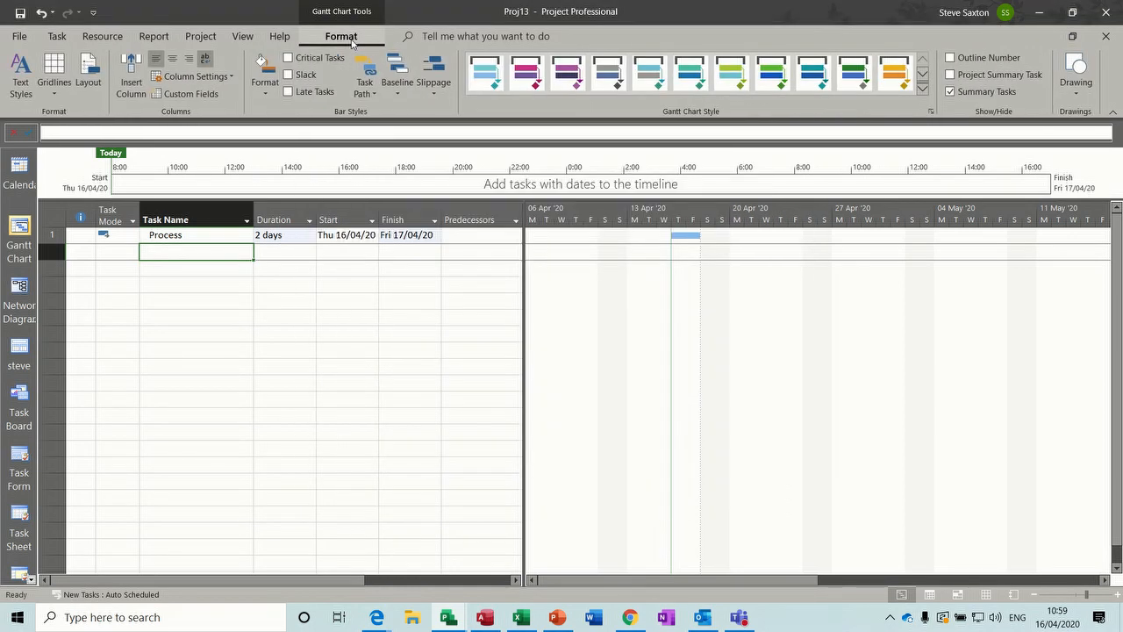
{"action": "left_click", "coordinate": [265, 95]}
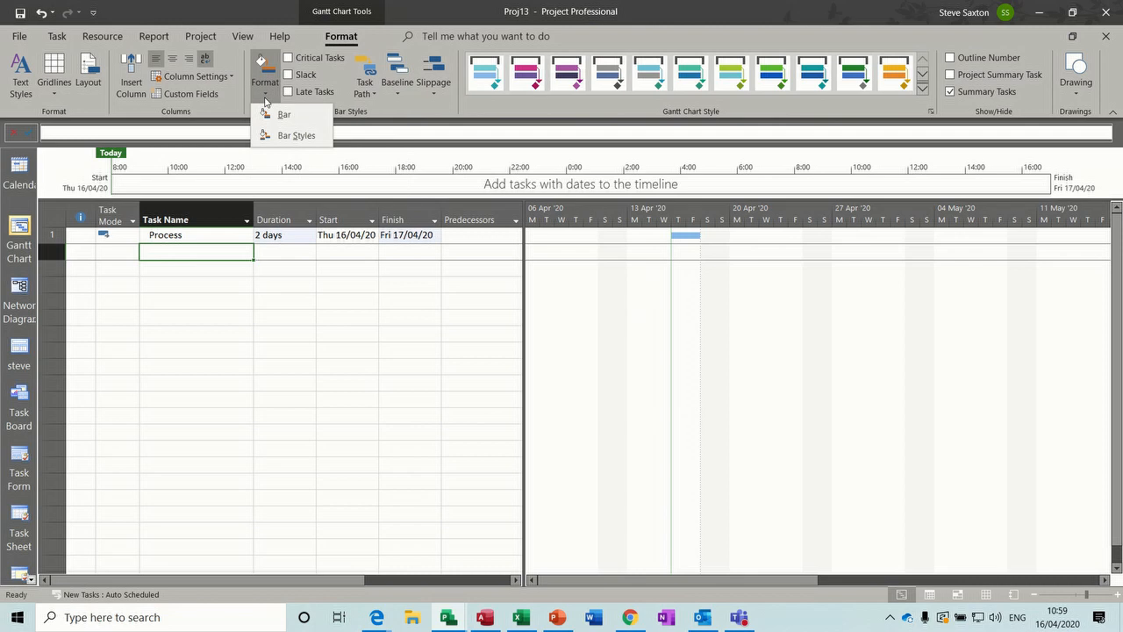
{"action": "left_click", "coordinate": [298, 136]}
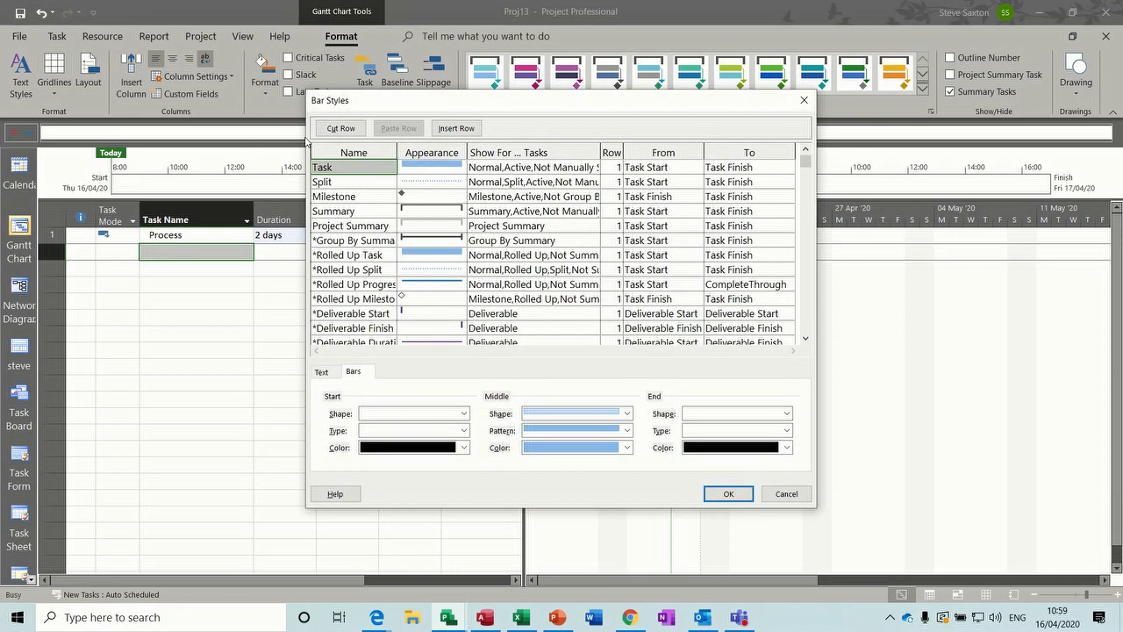
{"action": "left_click_drag", "start_coordinate": [554, 111], "coordinate": [540, 106]}
{"action": "left_click", "coordinate": [793, 332]}
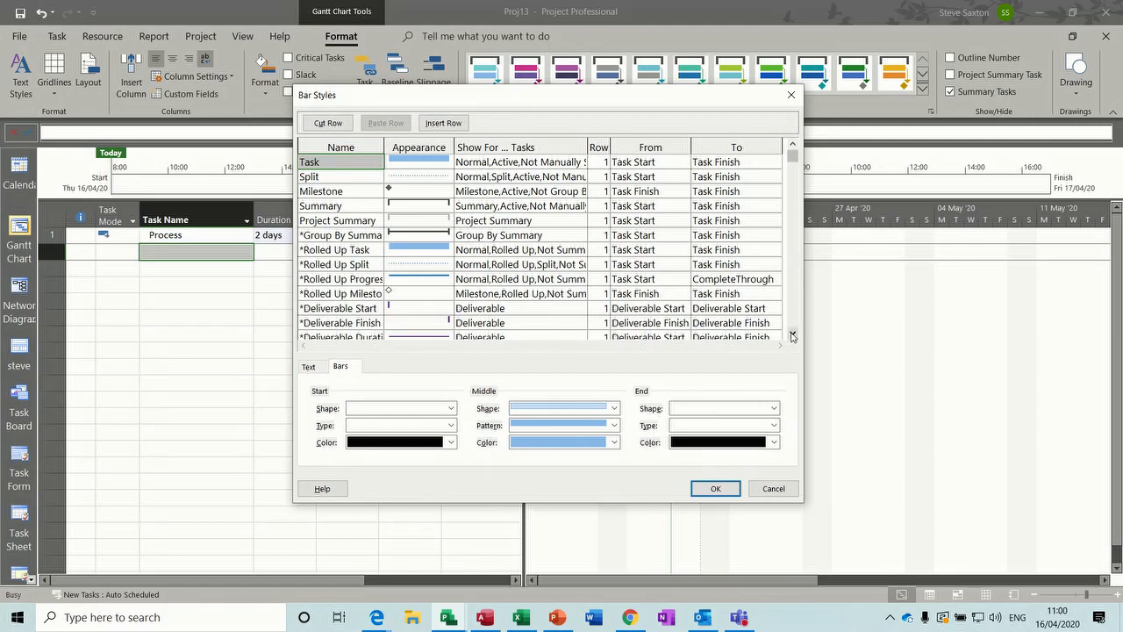
{"action": "left_click_drag", "start_coordinate": [792, 335], "coordinate": [792, 334]}
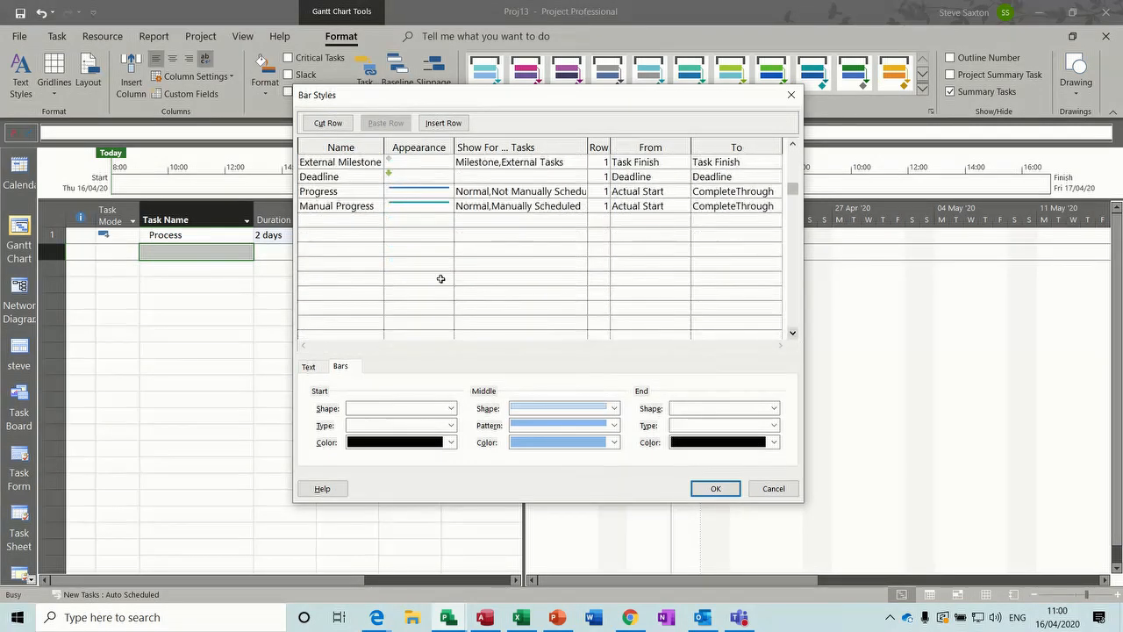
{"action": "left_click", "coordinate": [348, 222]}
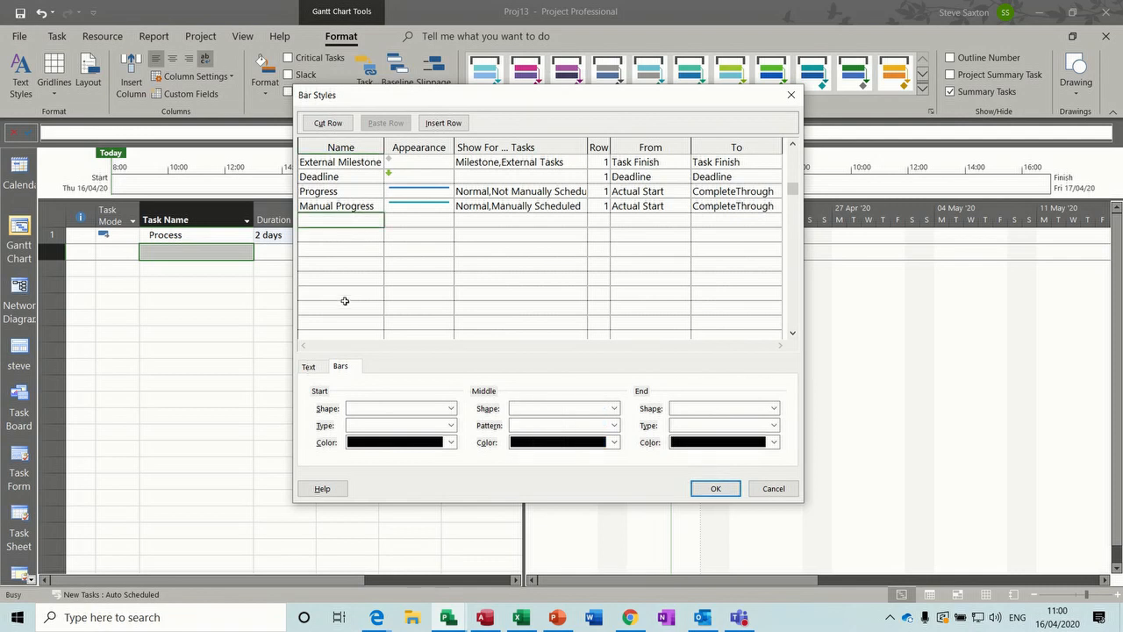
{"action": "type", "text": "Process"}
{"action": "left_click", "coordinate": [419, 221]}
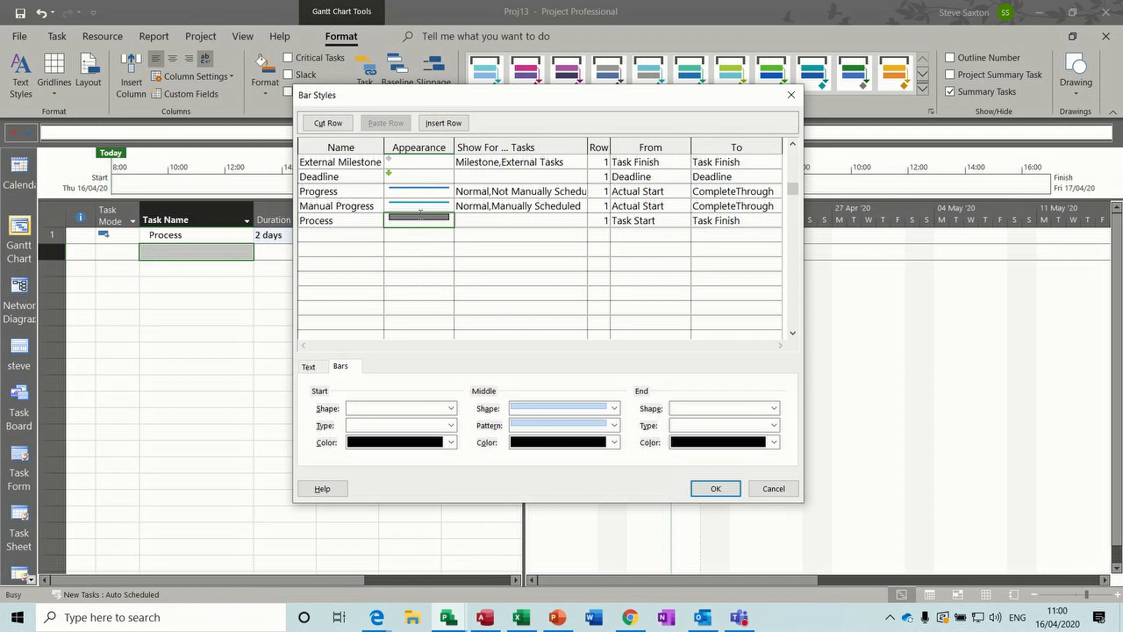
Give the Process bar style a solid left-pointing triangle as its start shape and a light green middle.
{"action": "left_click", "coordinate": [450, 442]}
{"action": "left_click", "coordinate": [364, 400]}
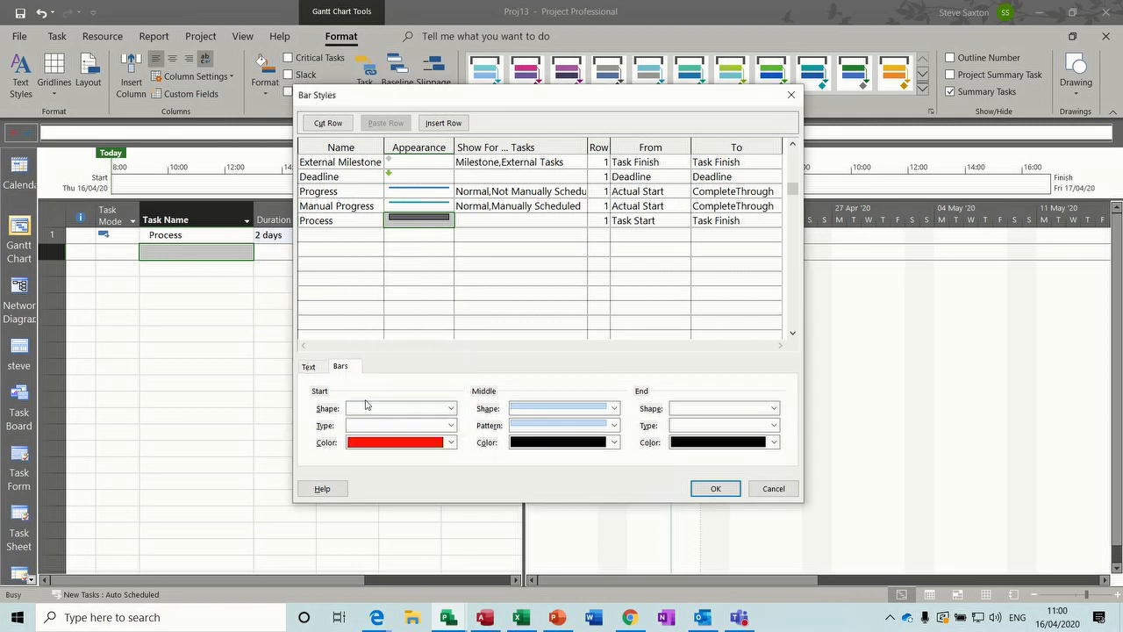
{"action": "left_click", "coordinate": [450, 408]}
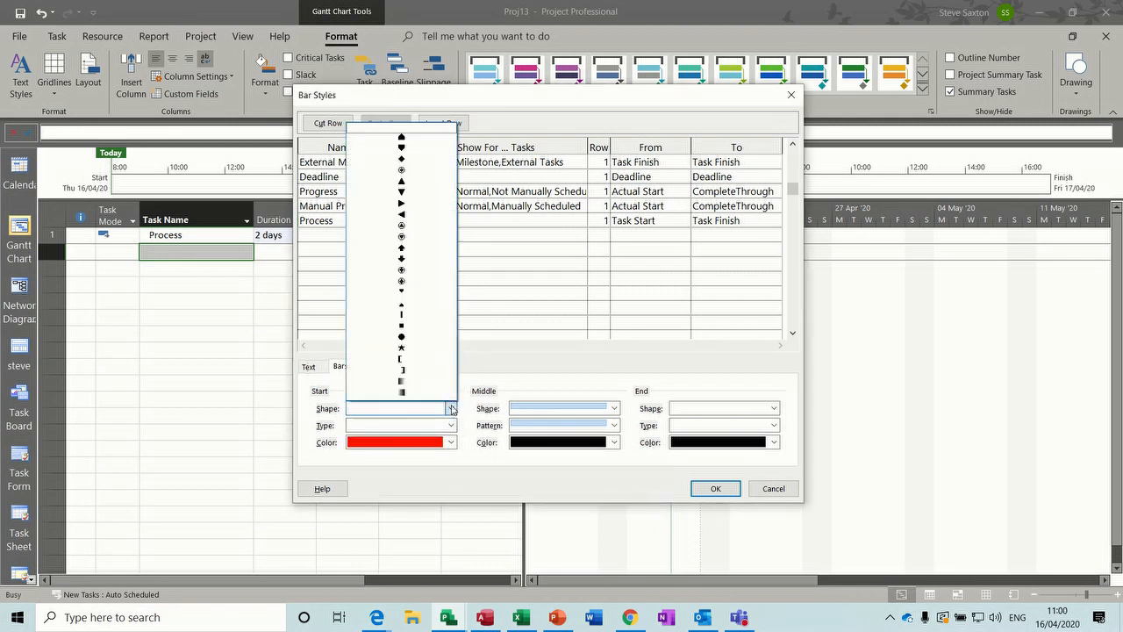
{"action": "left_click", "coordinate": [402, 216]}
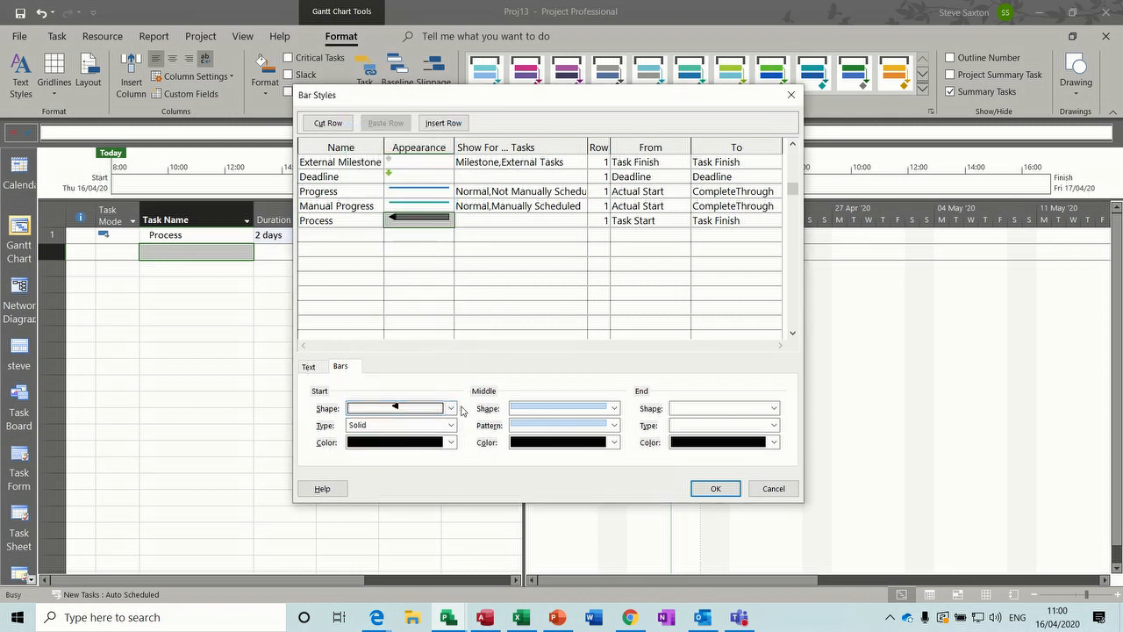
{"action": "left_click", "coordinate": [614, 442]}
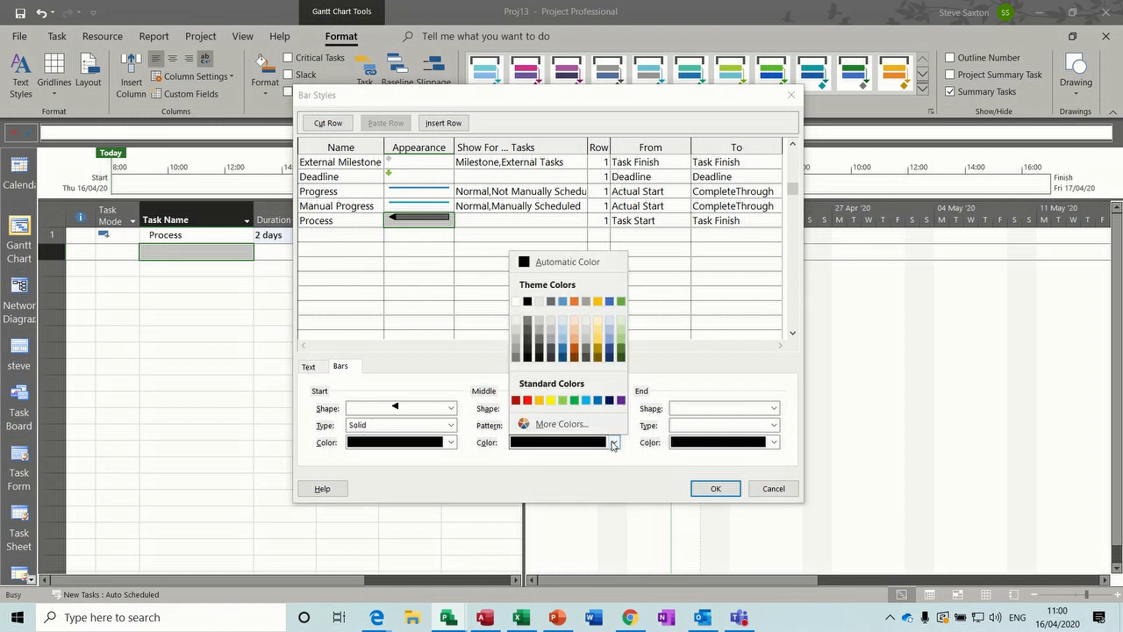
{"action": "left_click", "coordinate": [562, 400]}
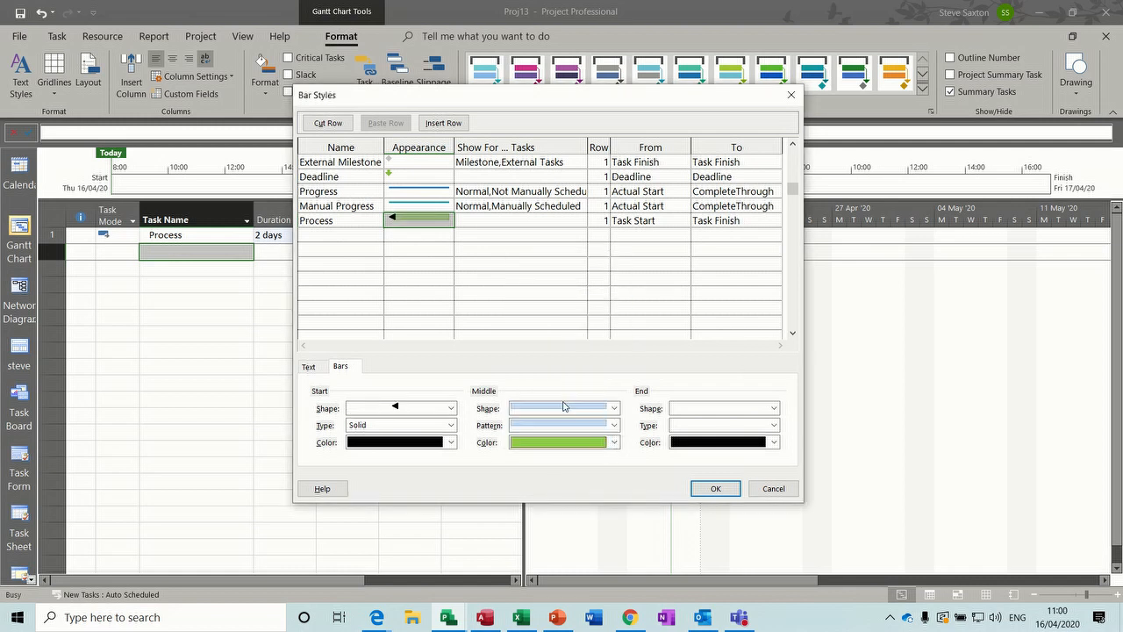
Give the Process bar a red right-pointing triangle at its end and color its start triangle red.
{"action": "left_click", "coordinate": [773, 408]}
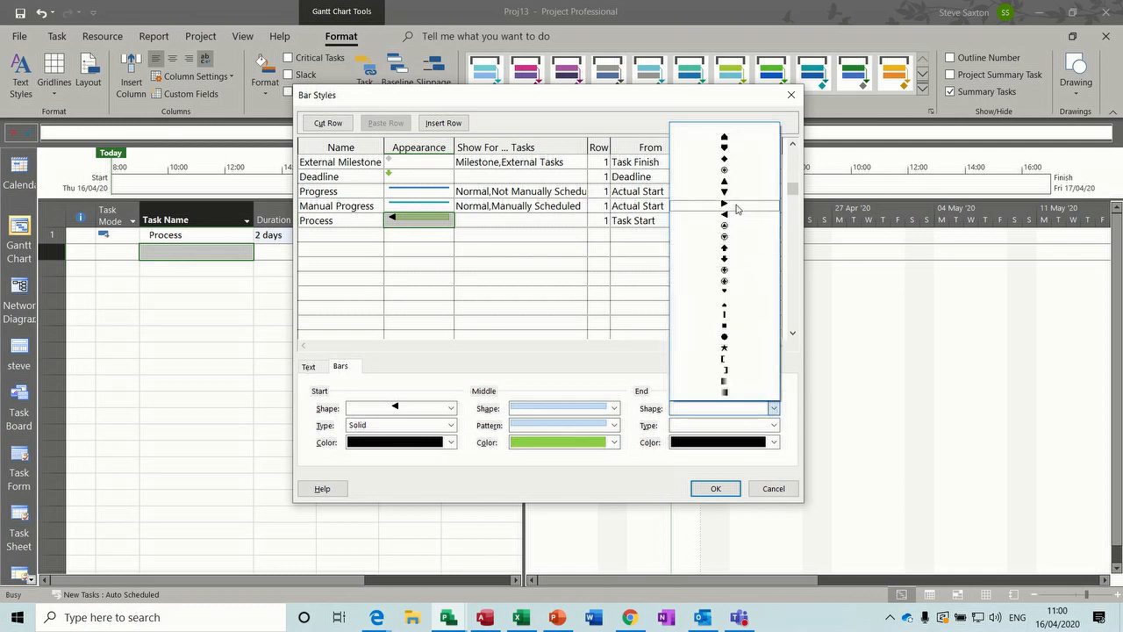
{"action": "left_click", "coordinate": [737, 206]}
{"action": "left_click", "coordinate": [760, 440]}
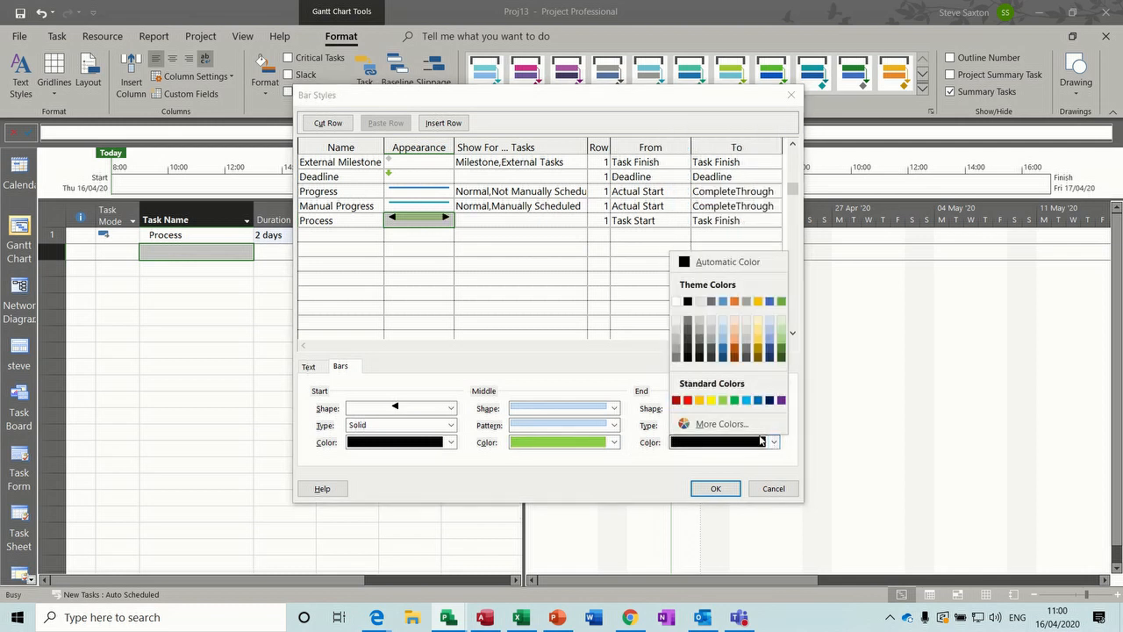
{"action": "left_click", "coordinate": [688, 400]}
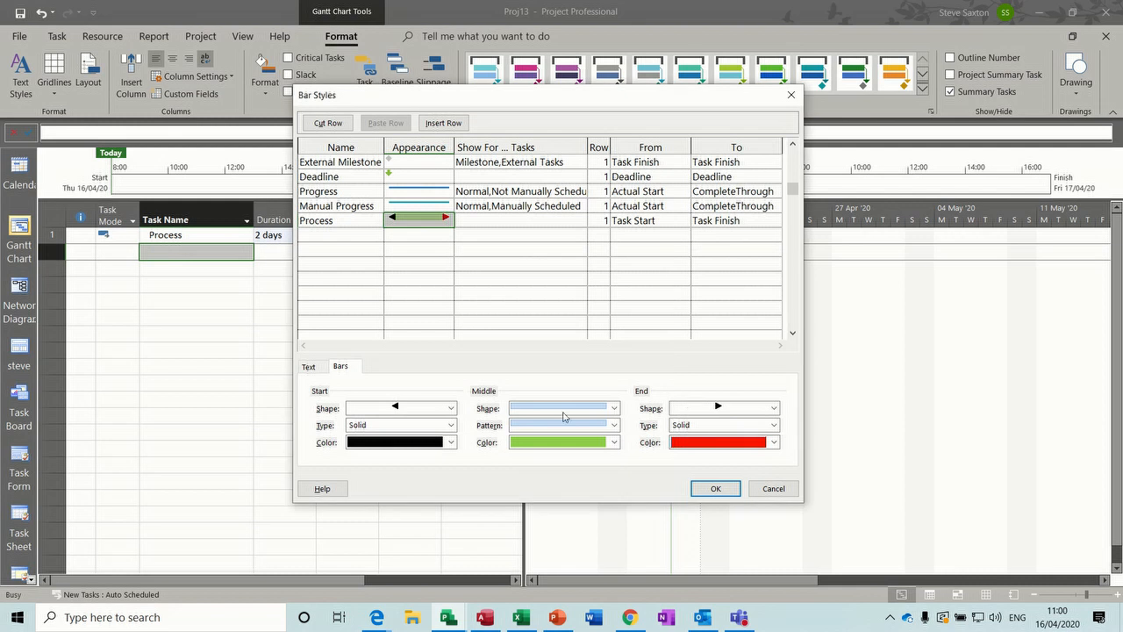
{"action": "left_click", "coordinate": [450, 442]}
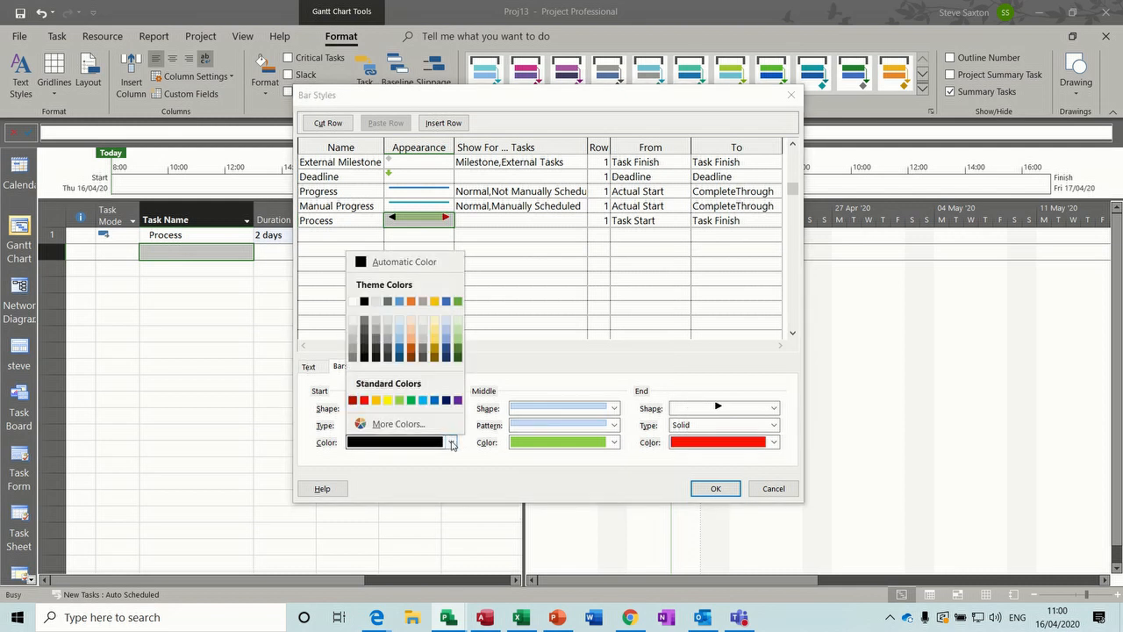
{"action": "left_click", "coordinate": [363, 401]}
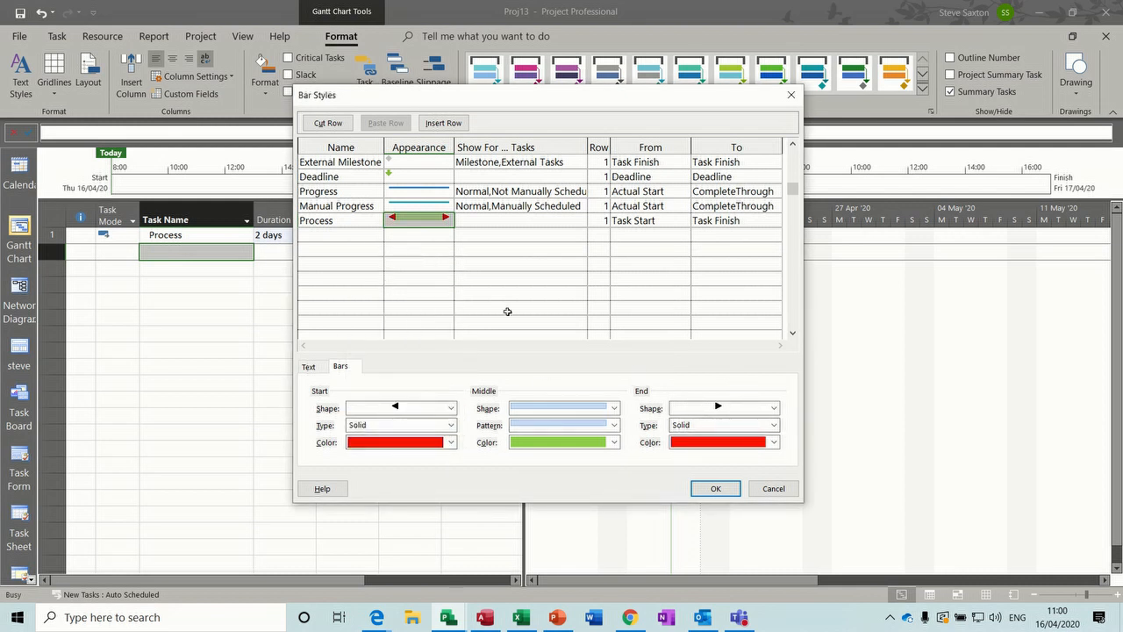
{"action": "left_click", "coordinate": [429, 234]}
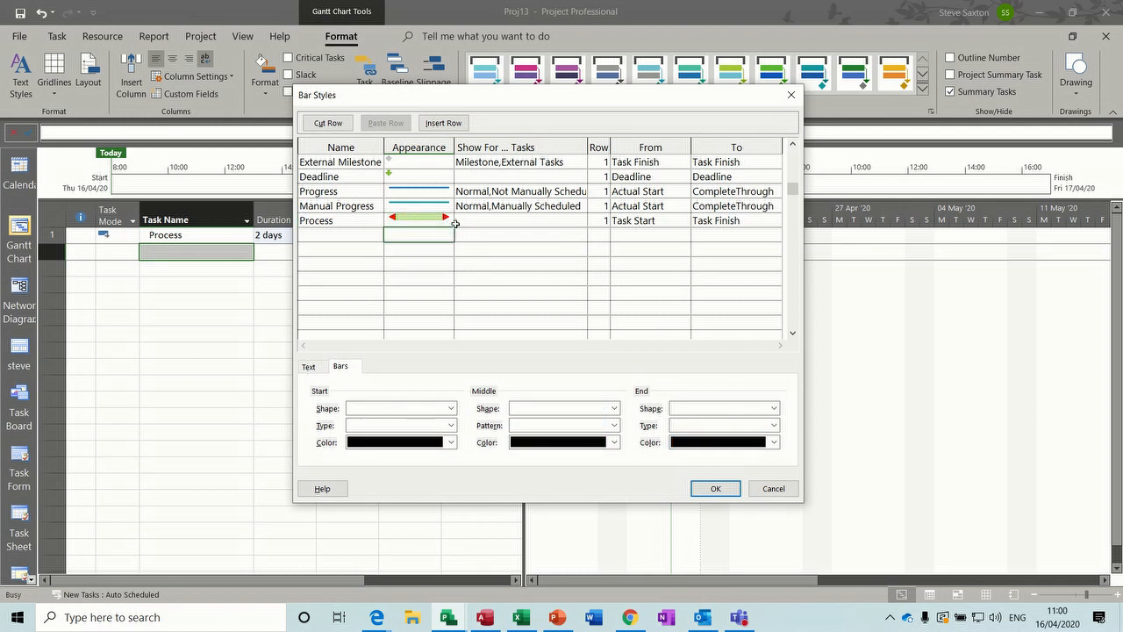
Set the Process bar style to show for Normal tasks.
{"action": "left_click", "coordinate": [493, 221]}
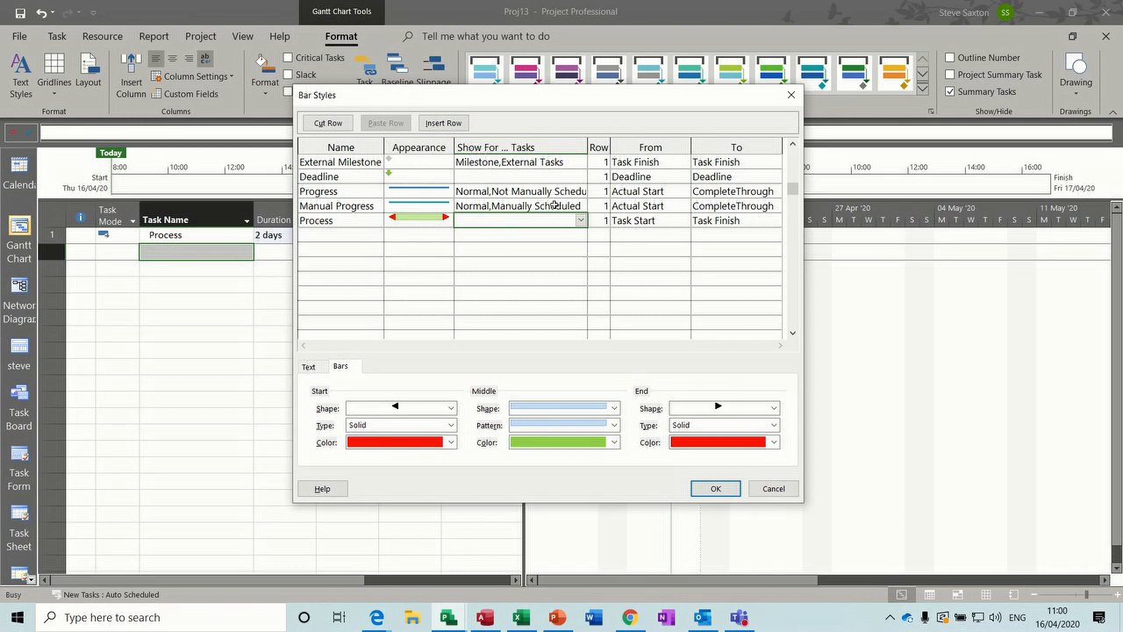
{"action": "left_click", "coordinate": [579, 220]}
{"action": "scroll", "coordinate": [527, 281], "scroll_direction": "up", "scroll_amount": 5}
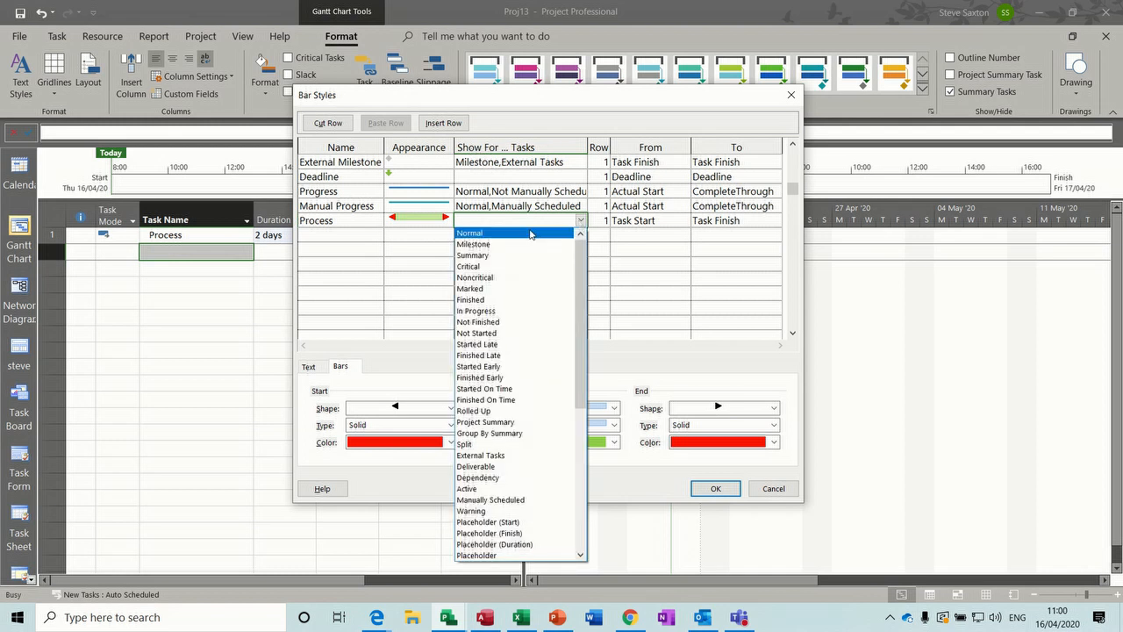
{"action": "left_click", "coordinate": [524, 231]}
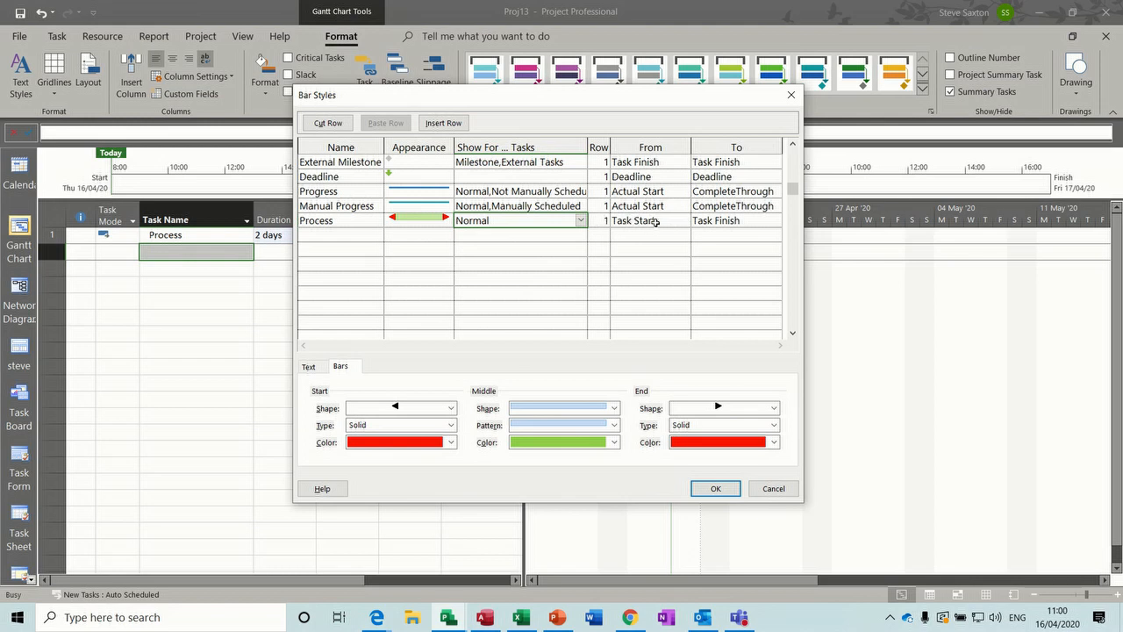
Make the Process bar run from Start1 to Finish1 and apply the bar styles.
{"action": "left_click_drag", "start_coordinate": [576, 93], "coordinate": [657, 269]}
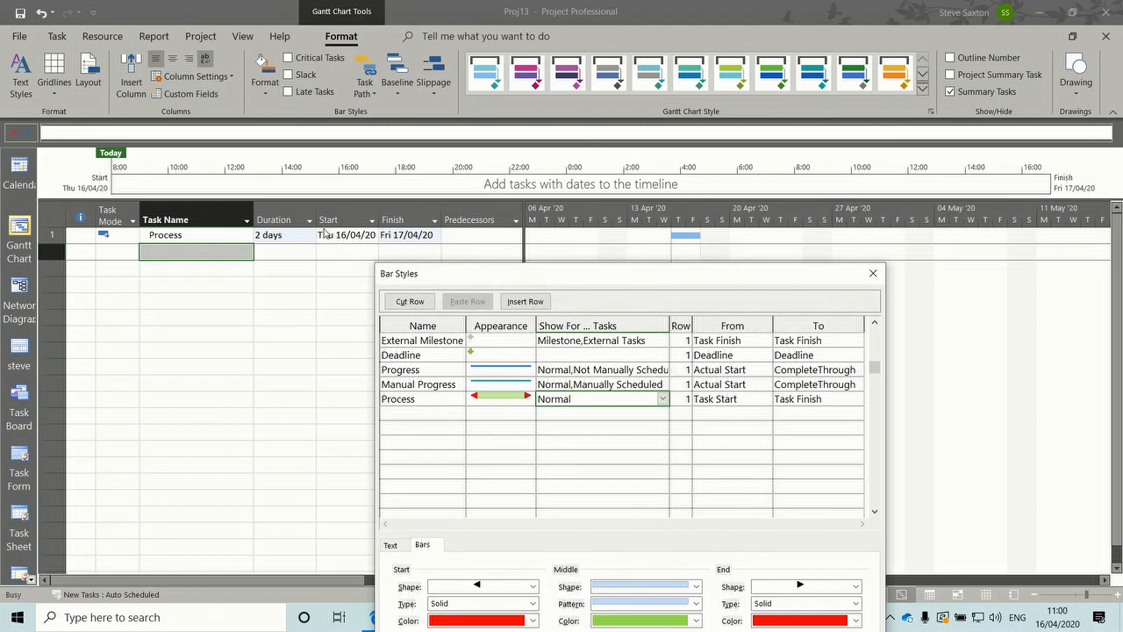
{"action": "left_click_drag", "start_coordinate": [524, 273], "coordinate": [391, 133]}
{"action": "left_click", "coordinate": [596, 256]}
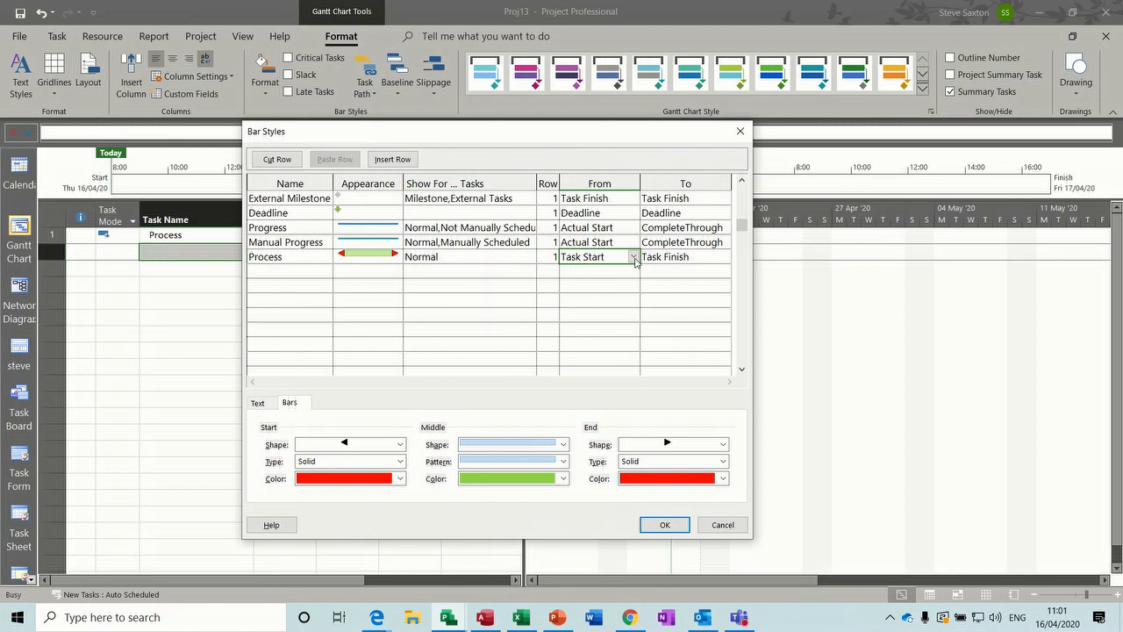
{"action": "left_click", "coordinate": [633, 256]}
{"action": "type", "text": "Scheduled Finish"}
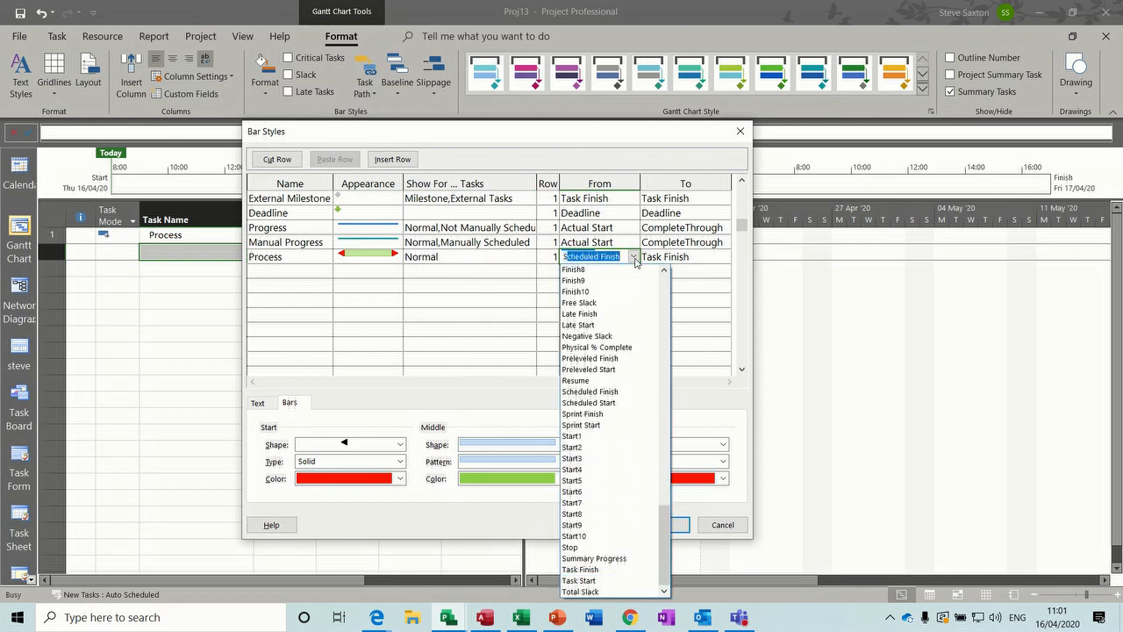
{"action": "left_click", "coordinate": [580, 436]}
{"action": "left_click", "coordinate": [678, 256]}
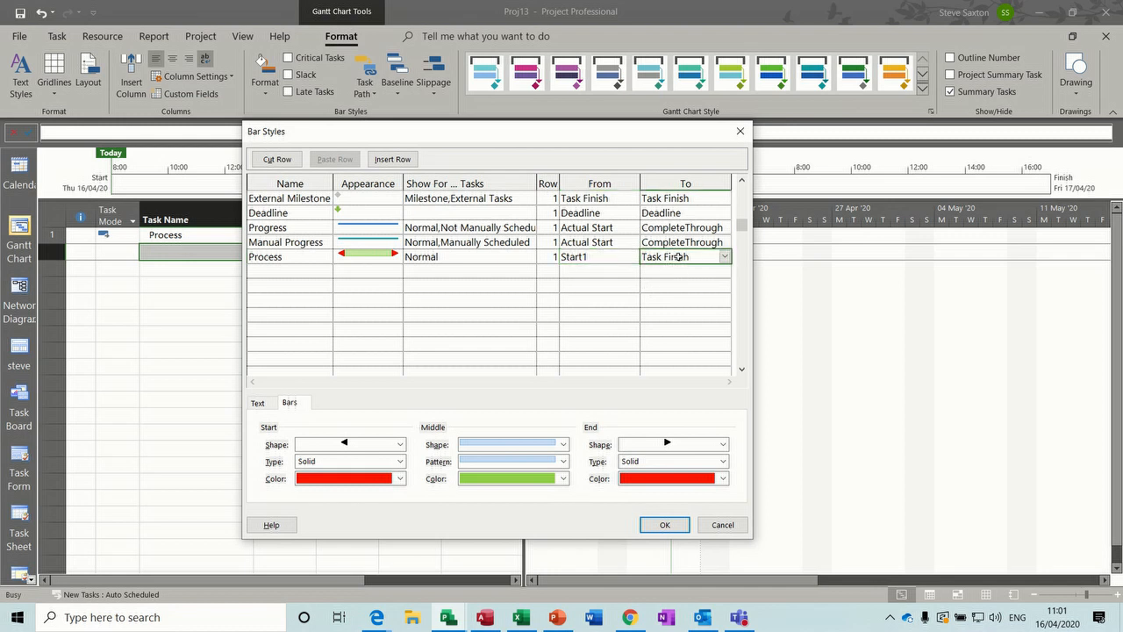
{"action": "type", "text": "F"}
{"action": "key", "text": "Return"}
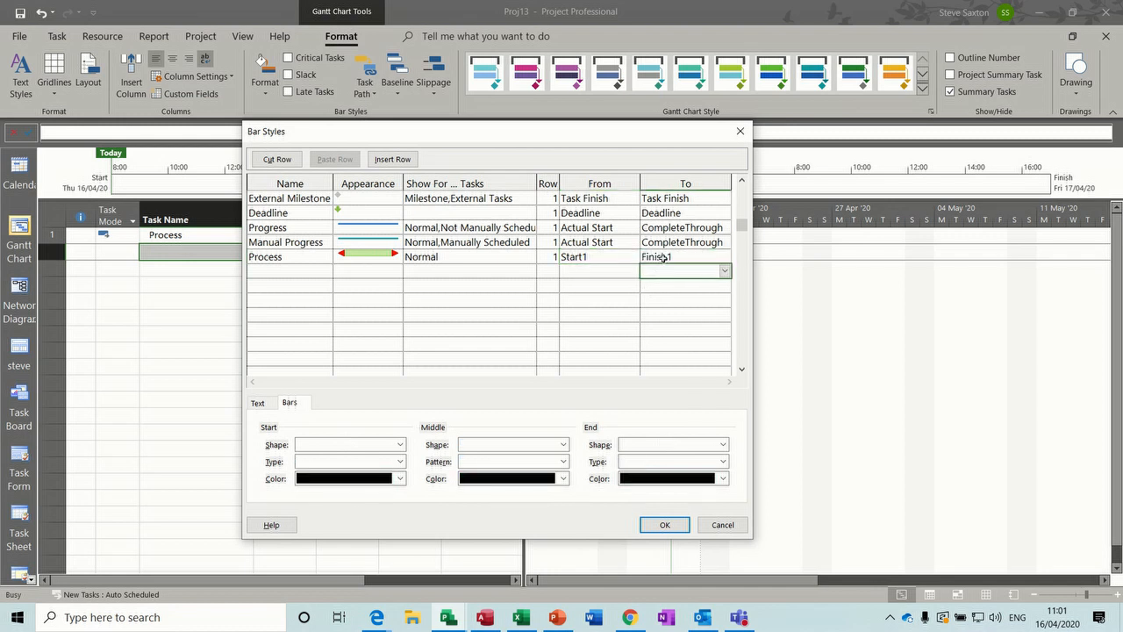
{"action": "left_click", "coordinate": [685, 256]}
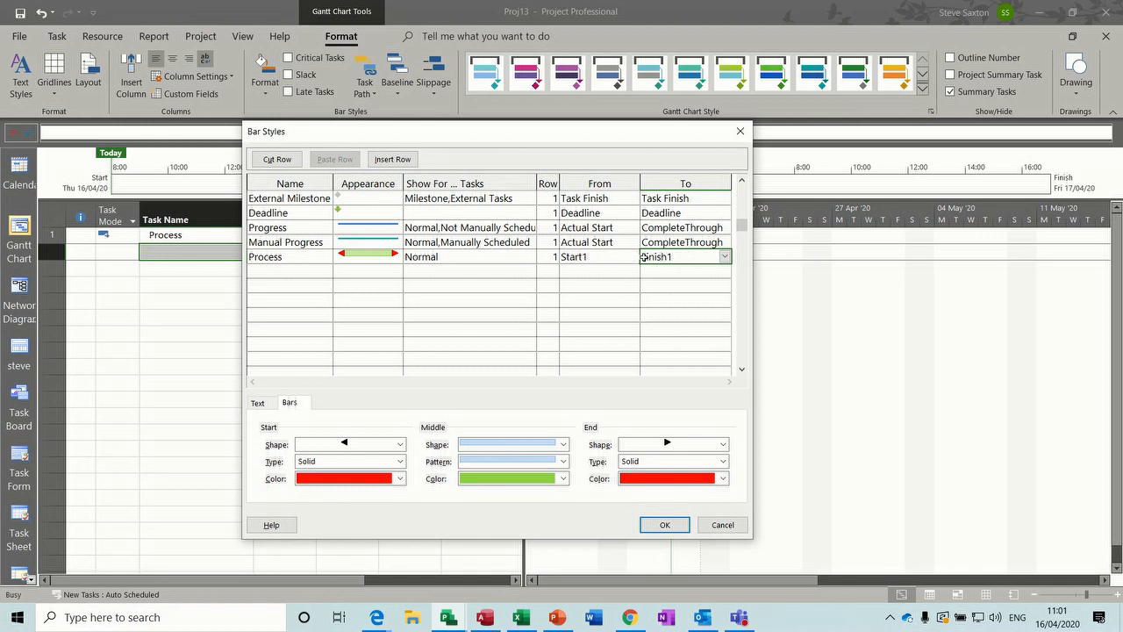
{"action": "left_click", "coordinate": [601, 257]}
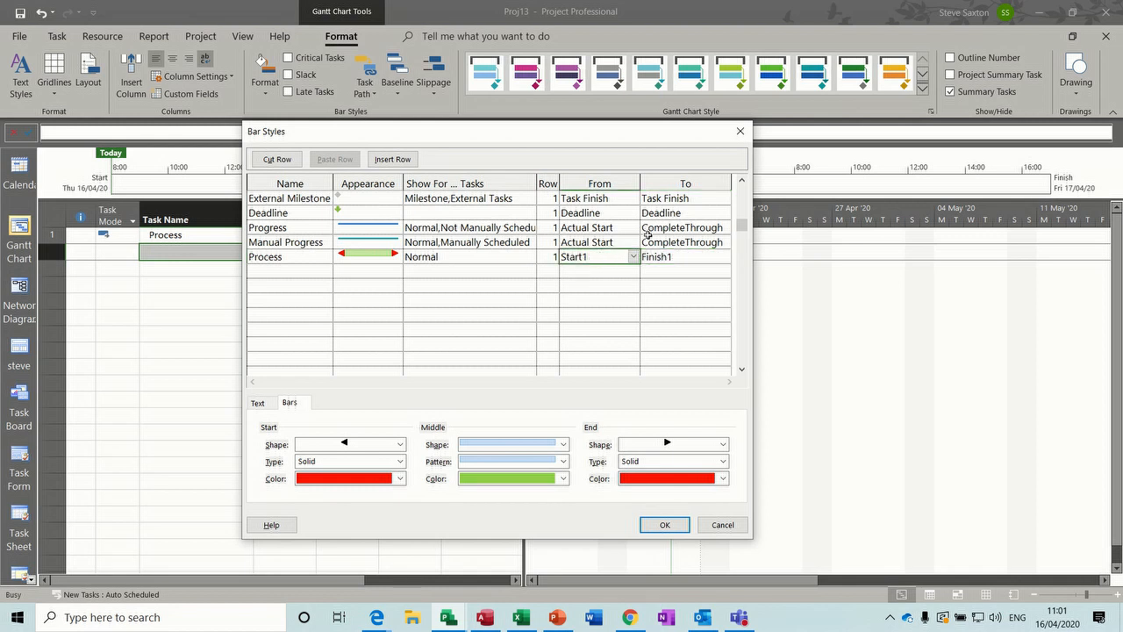
{"action": "left_click", "coordinate": [664, 524]}
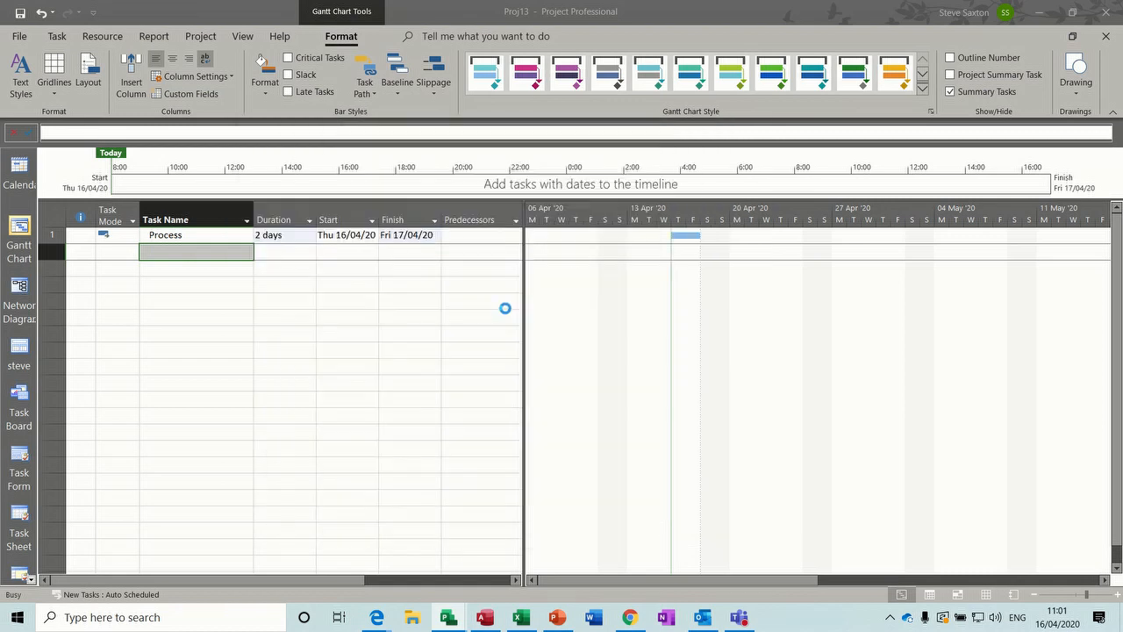
Examine the Set Baseline options, including the interim plan's copy targets and the baseline list, and leave without setting a baseline.
{"action": "left_click", "coordinate": [202, 37]}
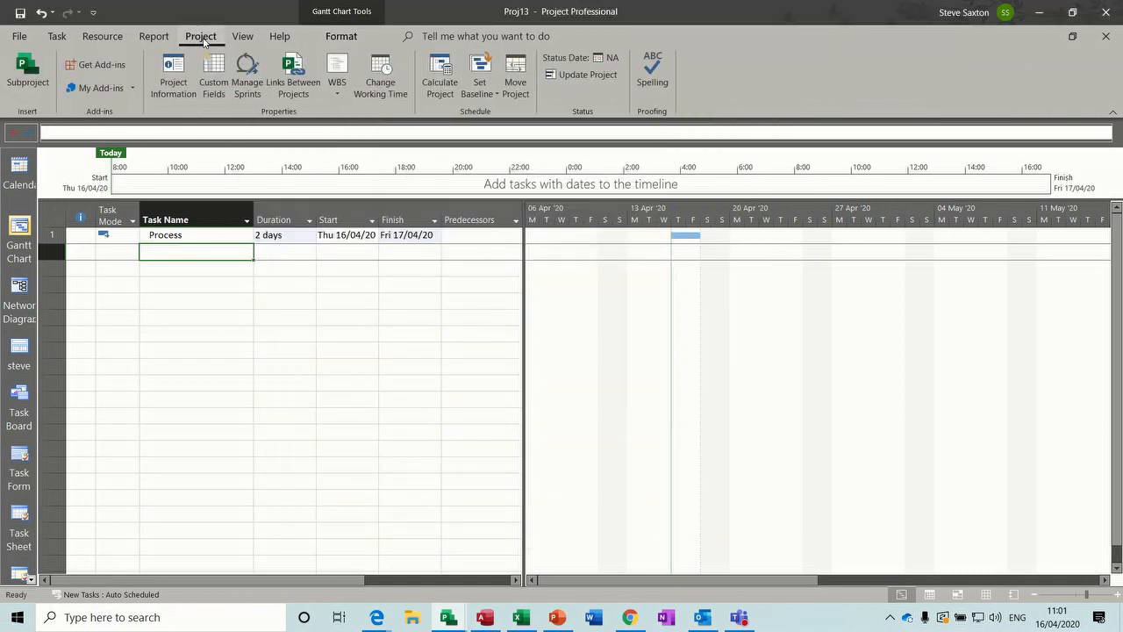
{"action": "left_click", "coordinate": [480, 87]}
{"action": "left_click", "coordinate": [528, 121]}
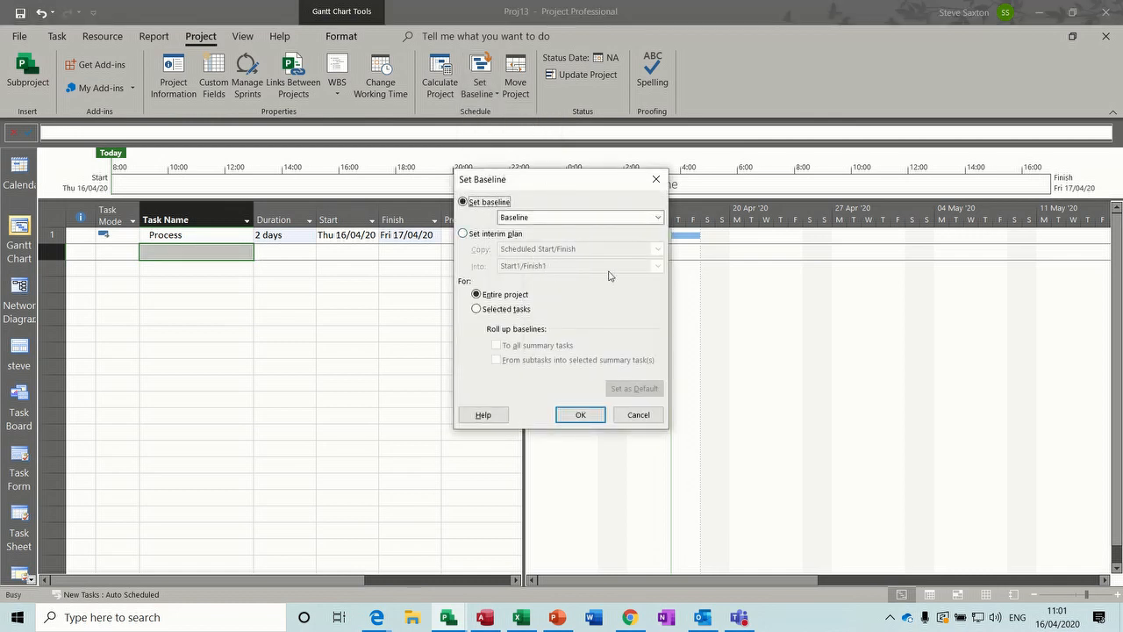
{"action": "left_click", "coordinate": [463, 234]}
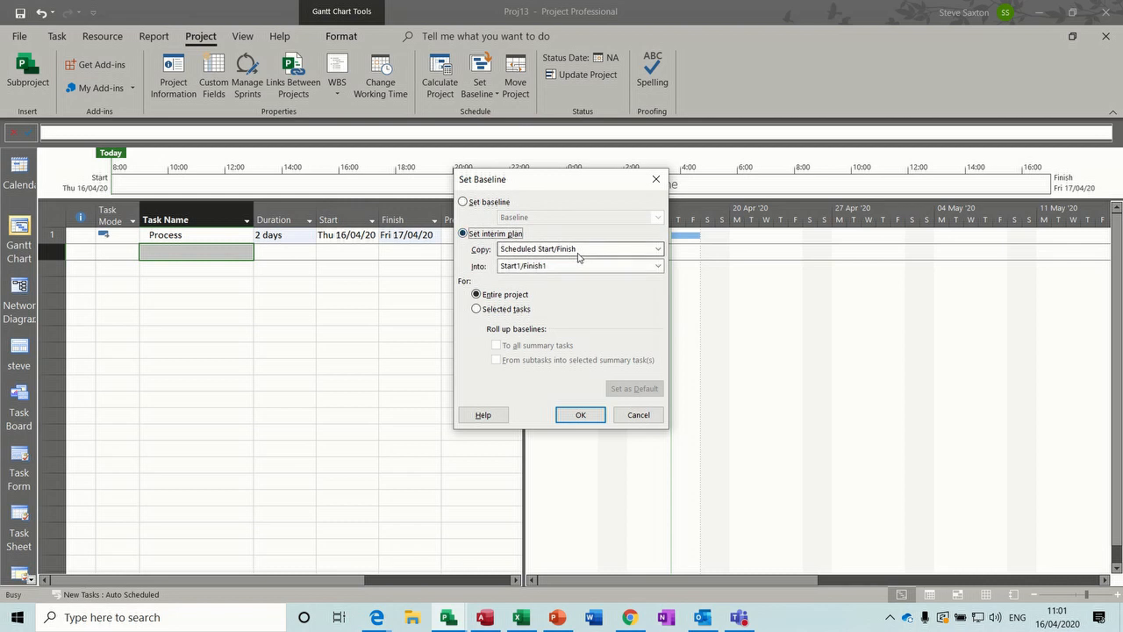
{"action": "left_click", "coordinate": [657, 266]}
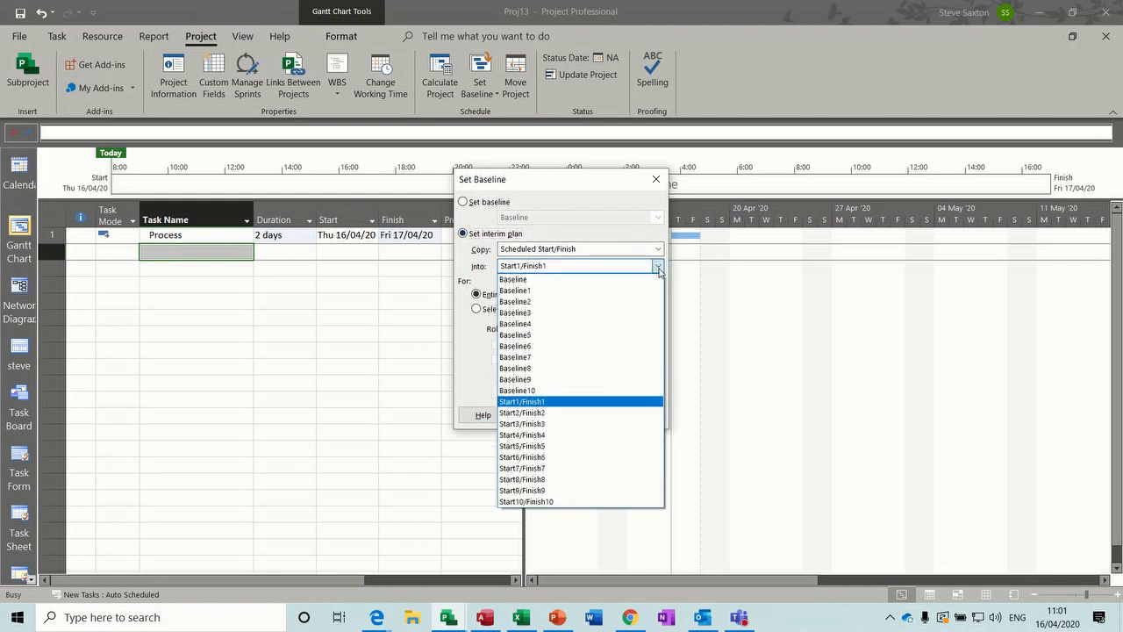
{"action": "left_click", "coordinate": [659, 271]}
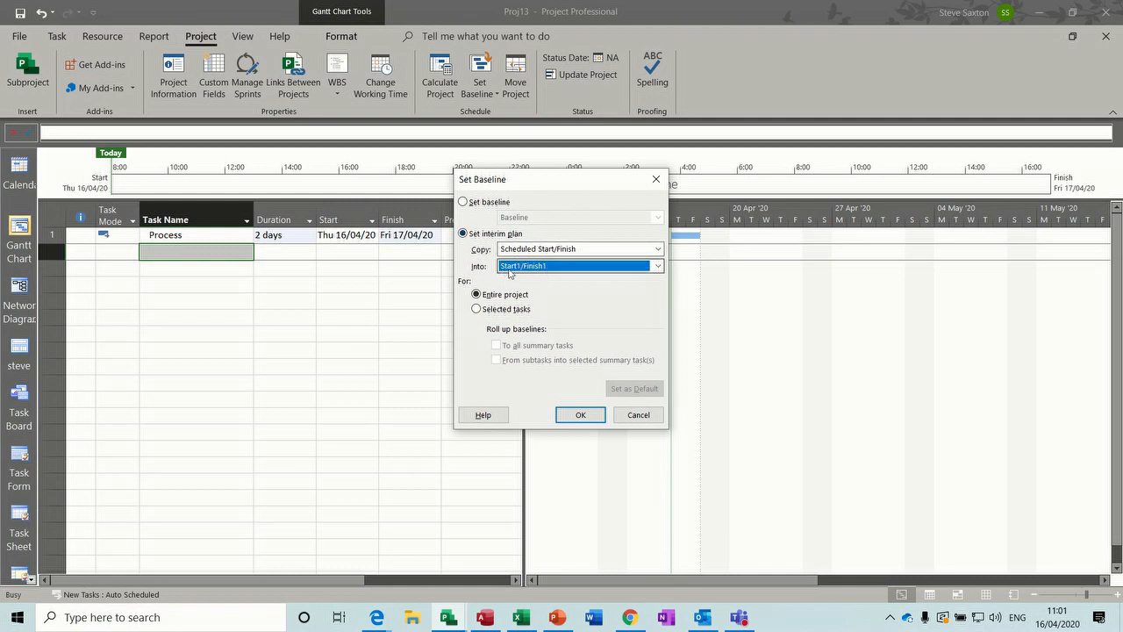
{"action": "left_click", "coordinate": [478, 203]}
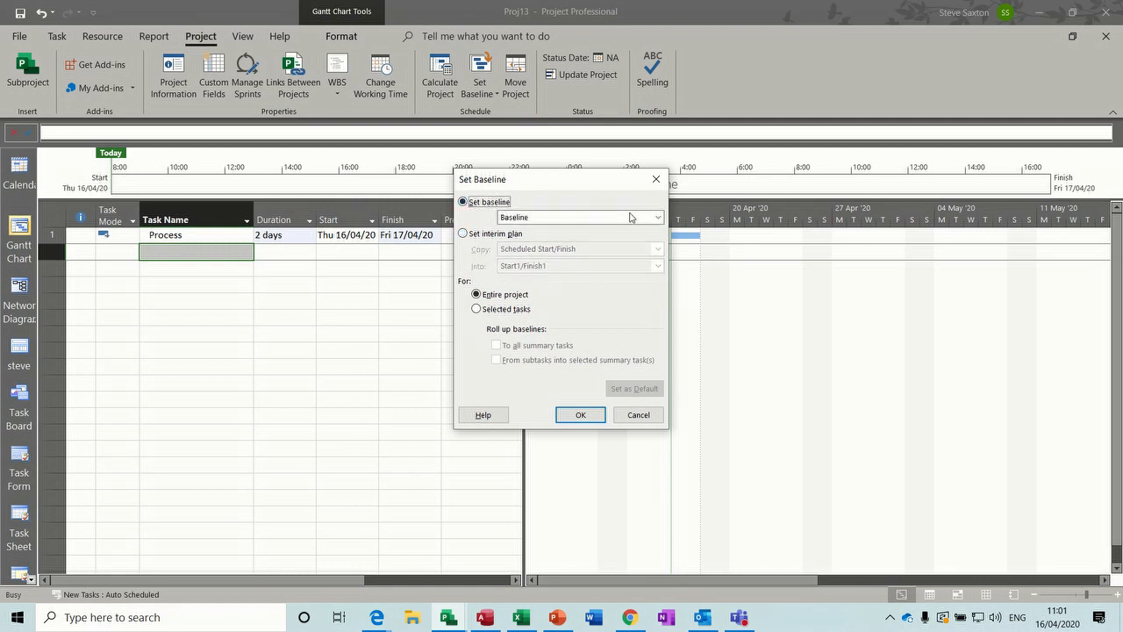
{"action": "left_click", "coordinate": [656, 218]}
{"action": "left_click", "coordinate": [656, 218]}
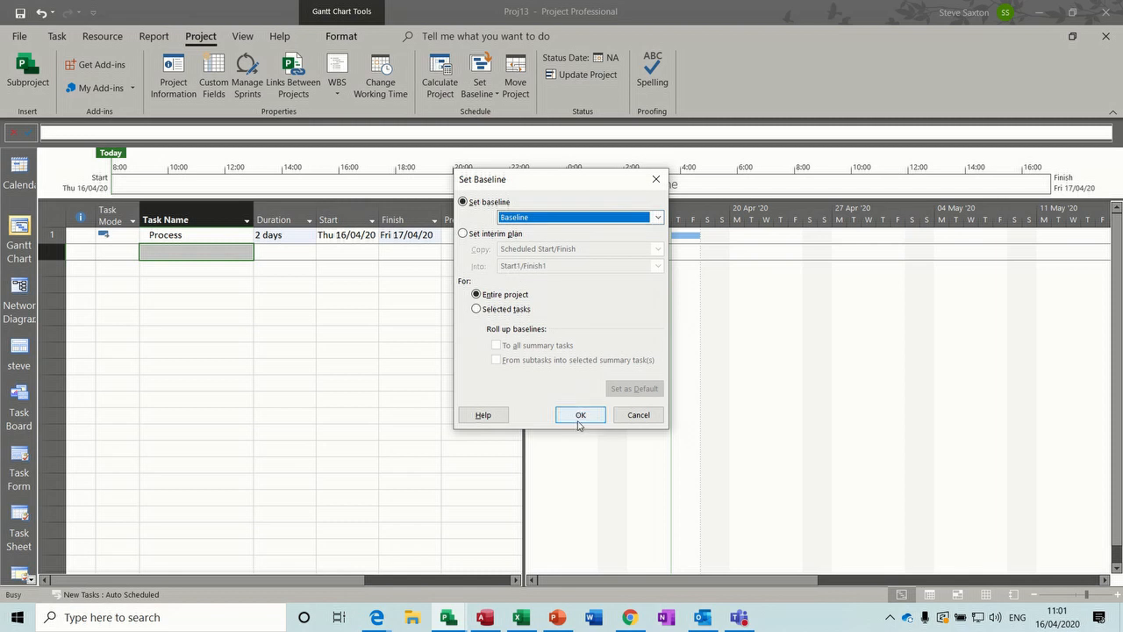
{"action": "left_click", "coordinate": [635, 416]}
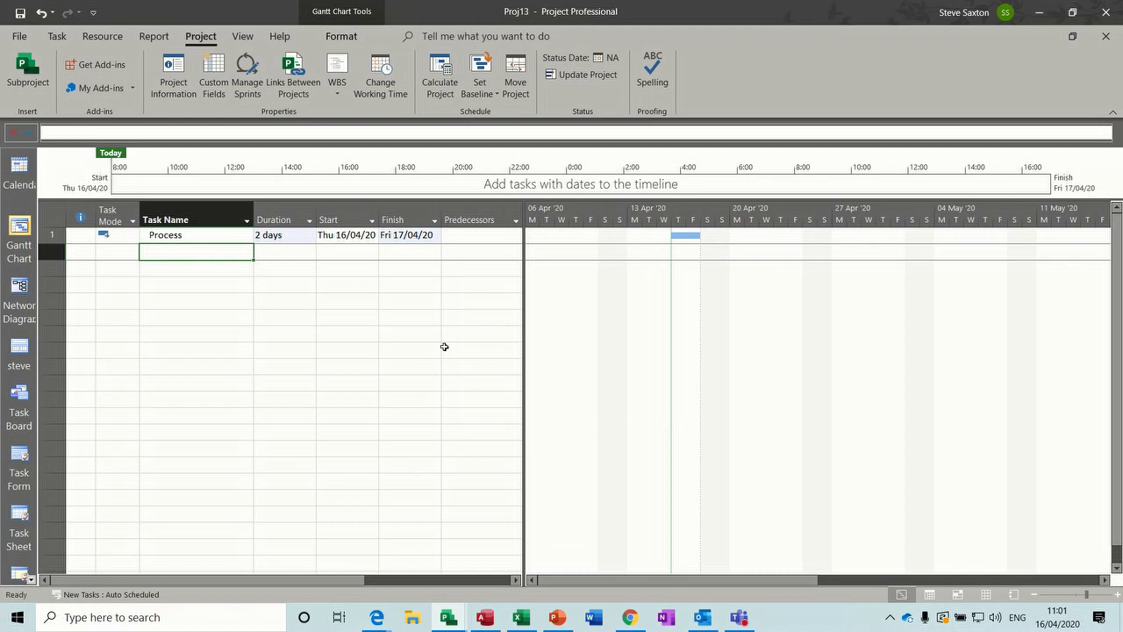
Reopen the Bar Styles settings and add a bar style named Process1 in the empty row below Process.
{"action": "double_click", "coordinate": [577, 282]}
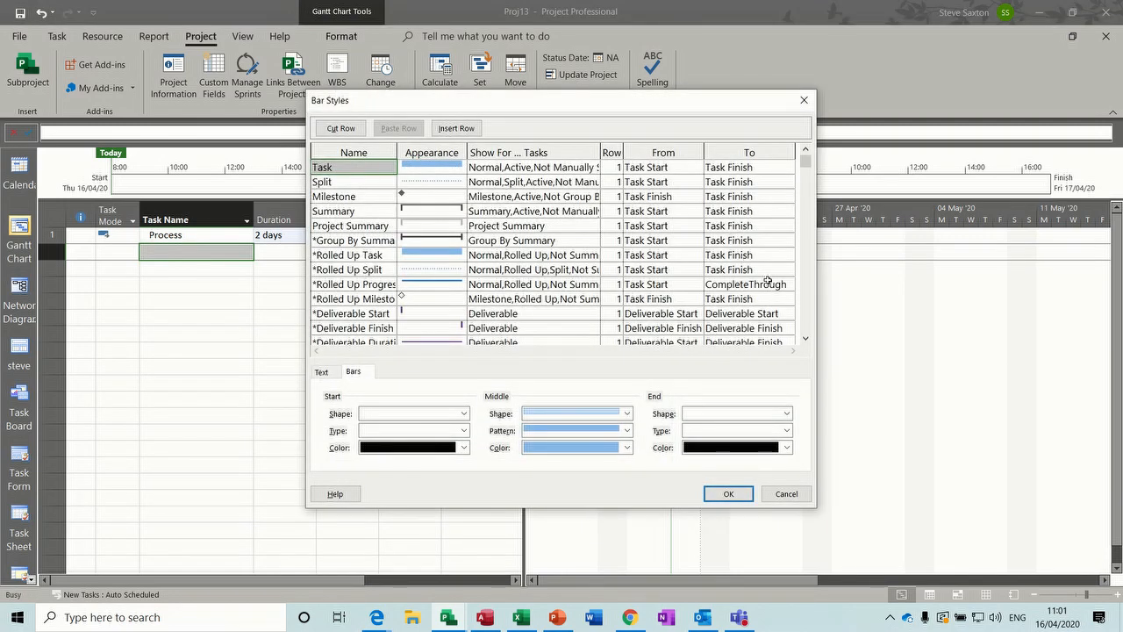
{"action": "left_click", "coordinate": [805, 338]}
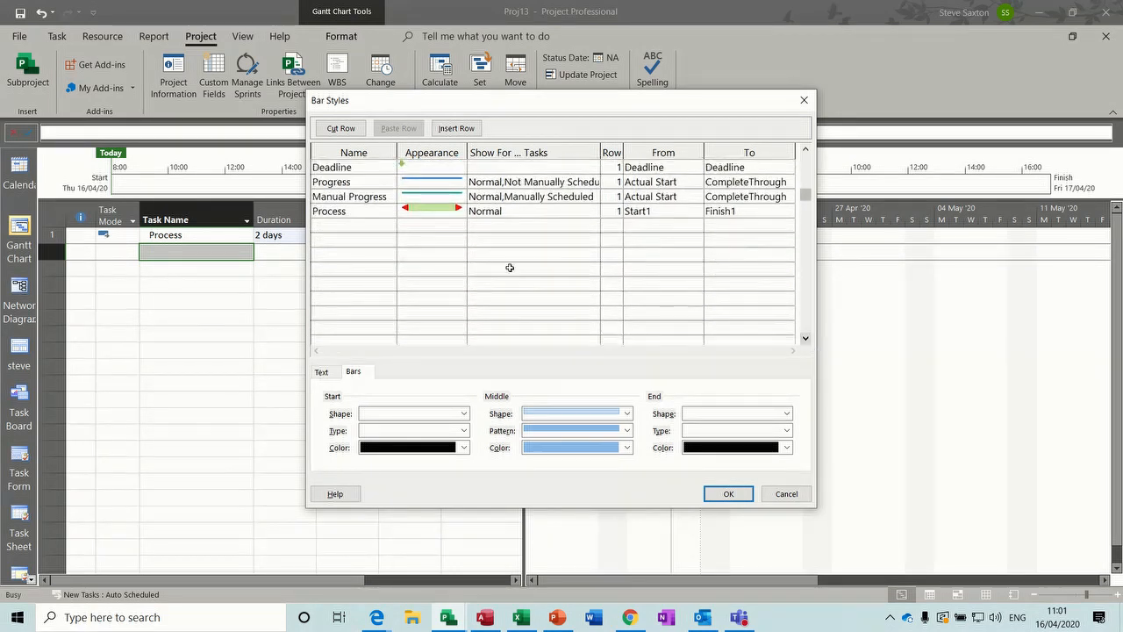
{"action": "left_click", "coordinate": [372, 224]}
{"action": "type", "text": "Process1"}
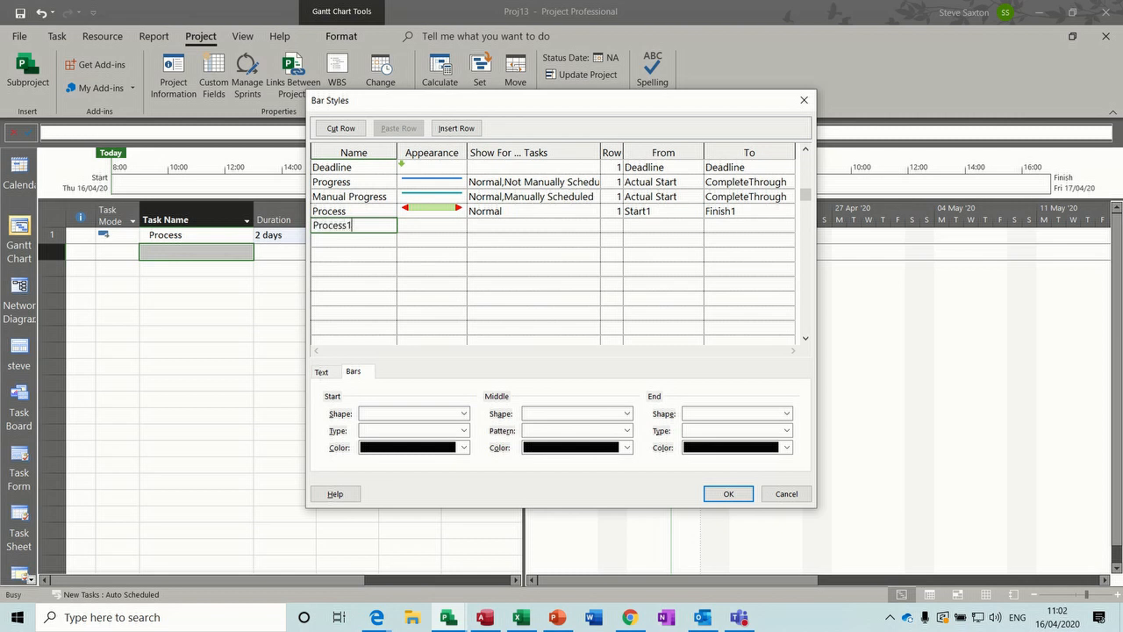
Give the Process1 bar style a red left-pointing triangle as its start shape and color its middle light green.
{"action": "left_click", "coordinate": [422, 225]}
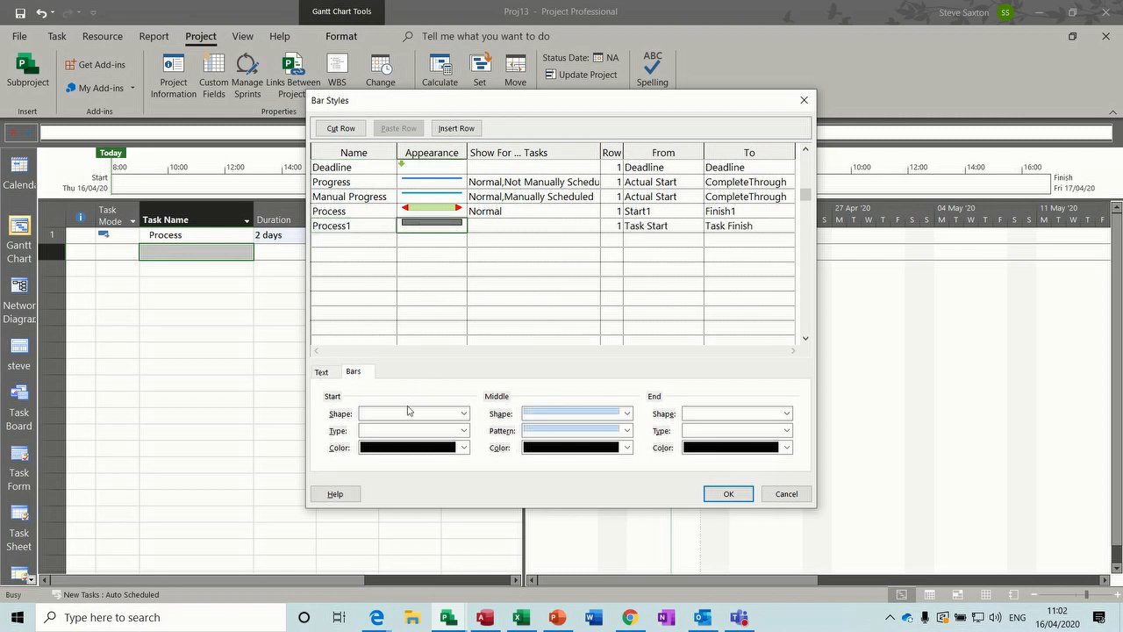
{"action": "left_click", "coordinate": [464, 413]}
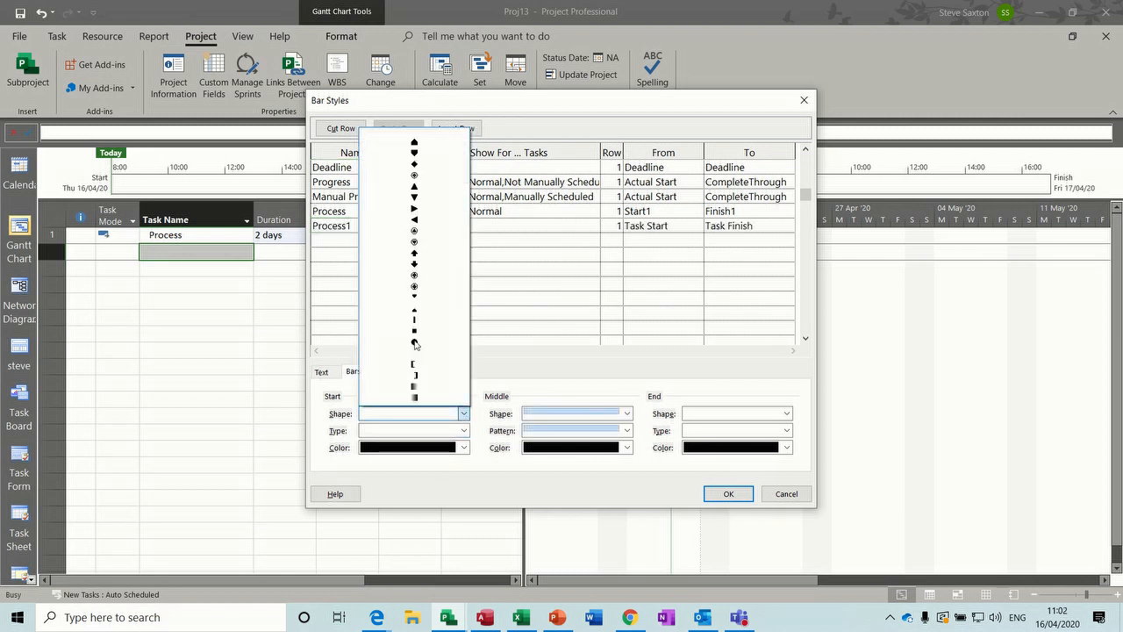
{"action": "left_click", "coordinate": [414, 219]}
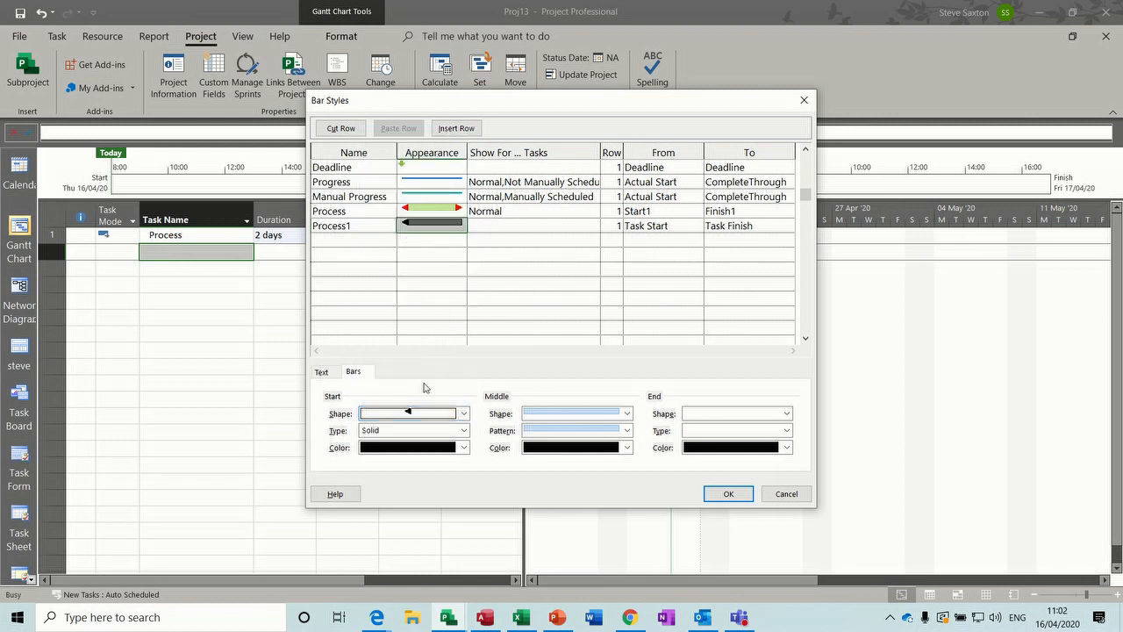
{"action": "left_click", "coordinate": [464, 447]}
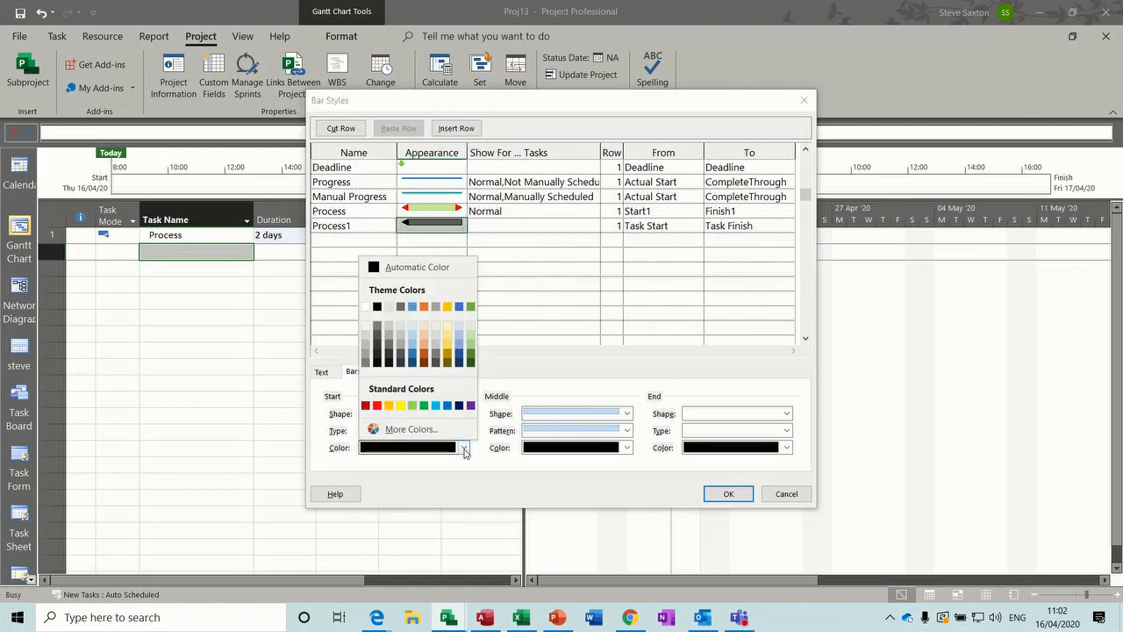
{"action": "left_click", "coordinate": [377, 406]}
{"action": "left_click", "coordinate": [628, 448]}
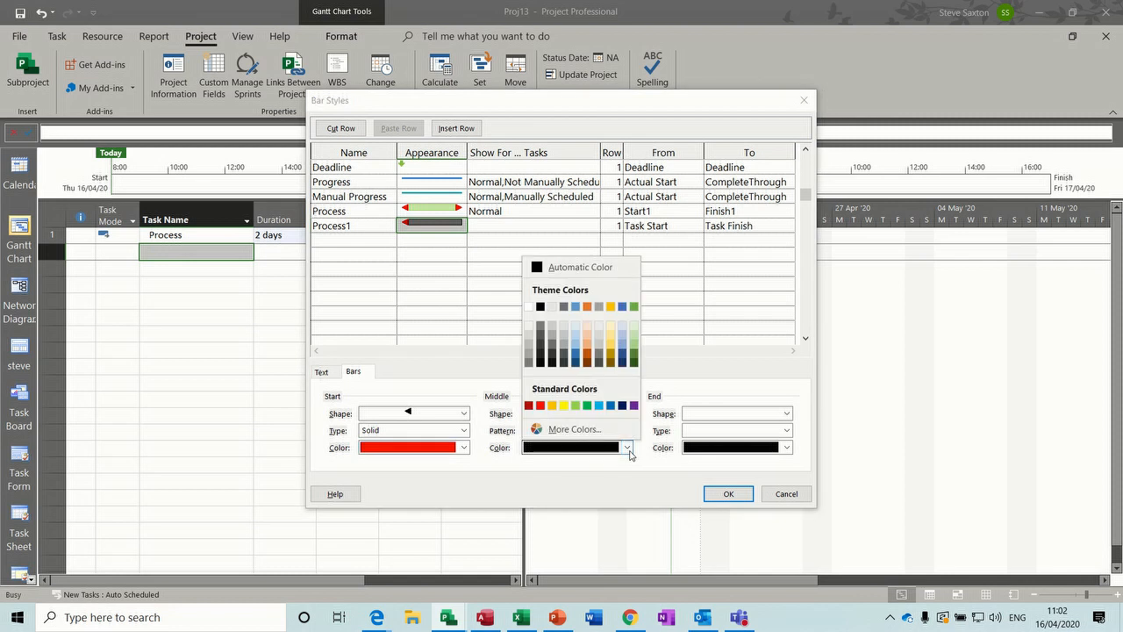
{"action": "left_click", "coordinate": [575, 406]}
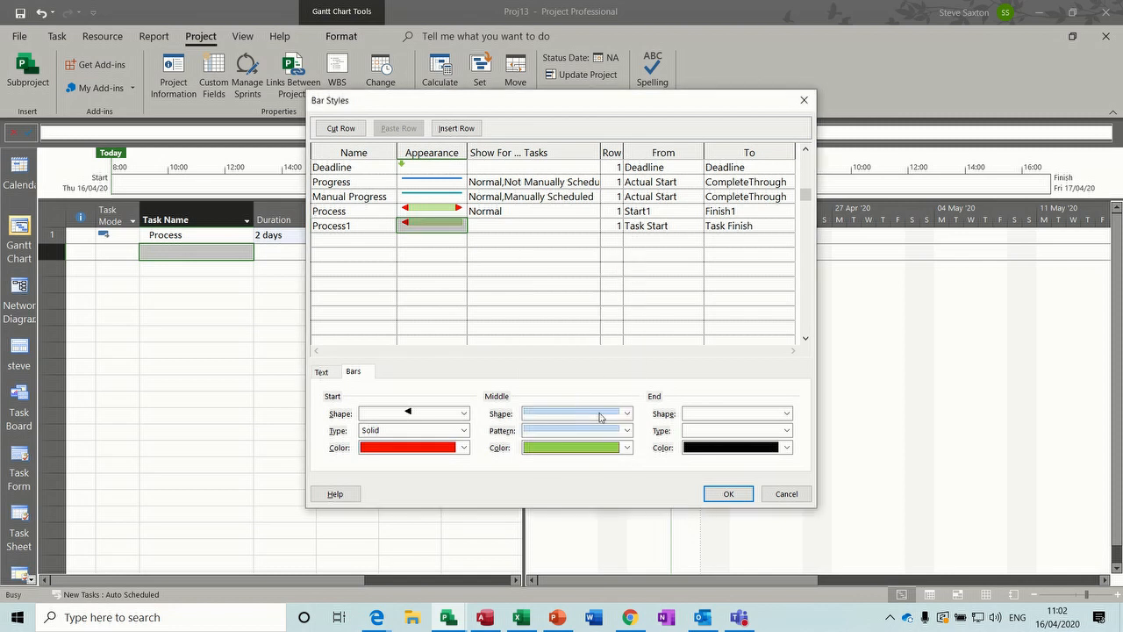
Pick red for the end of the Process1 bar and set its end shape to a right-pointing triangle.
{"action": "left_click", "coordinate": [786, 447]}
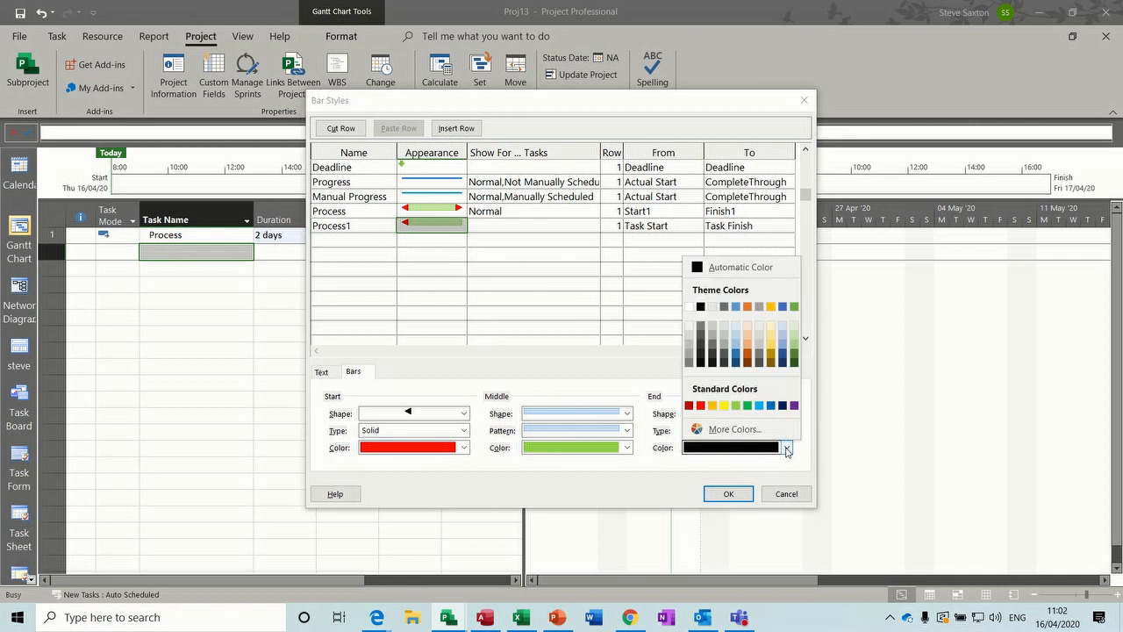
{"action": "left_click", "coordinate": [700, 405]}
{"action": "left_click", "coordinate": [787, 413]}
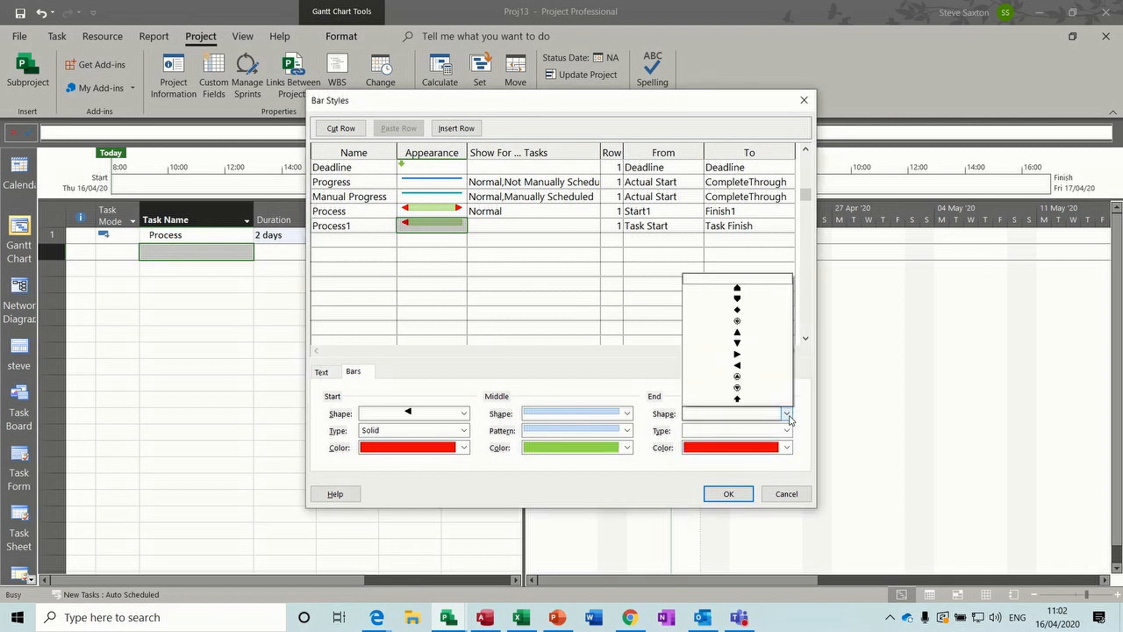
{"action": "left_click", "coordinate": [747, 215]}
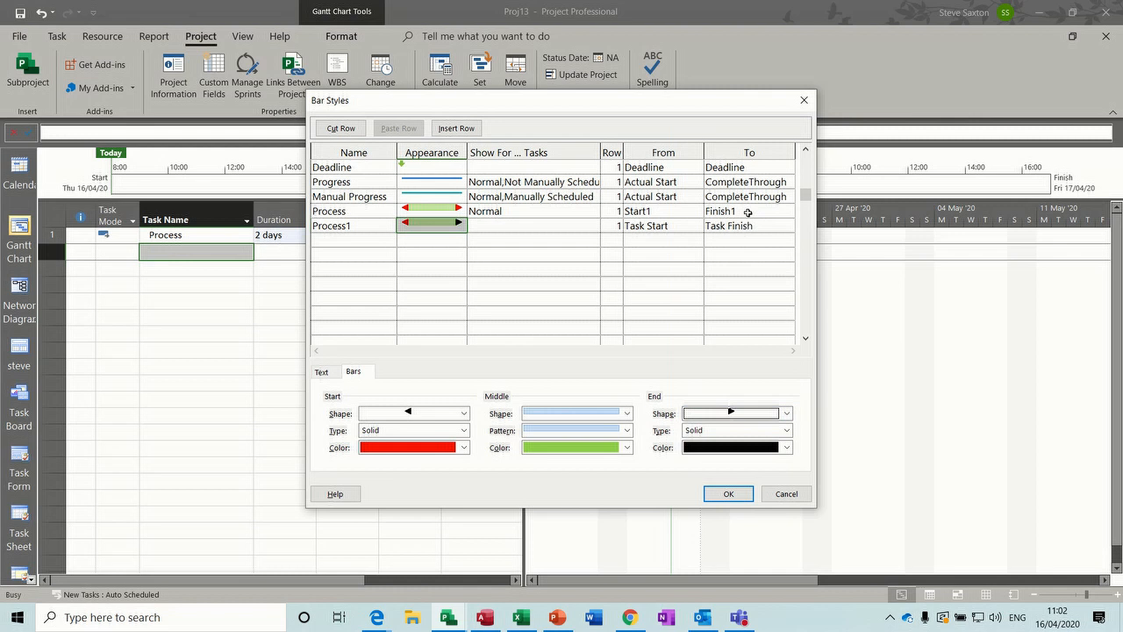
{"action": "left_click", "coordinate": [728, 494]}
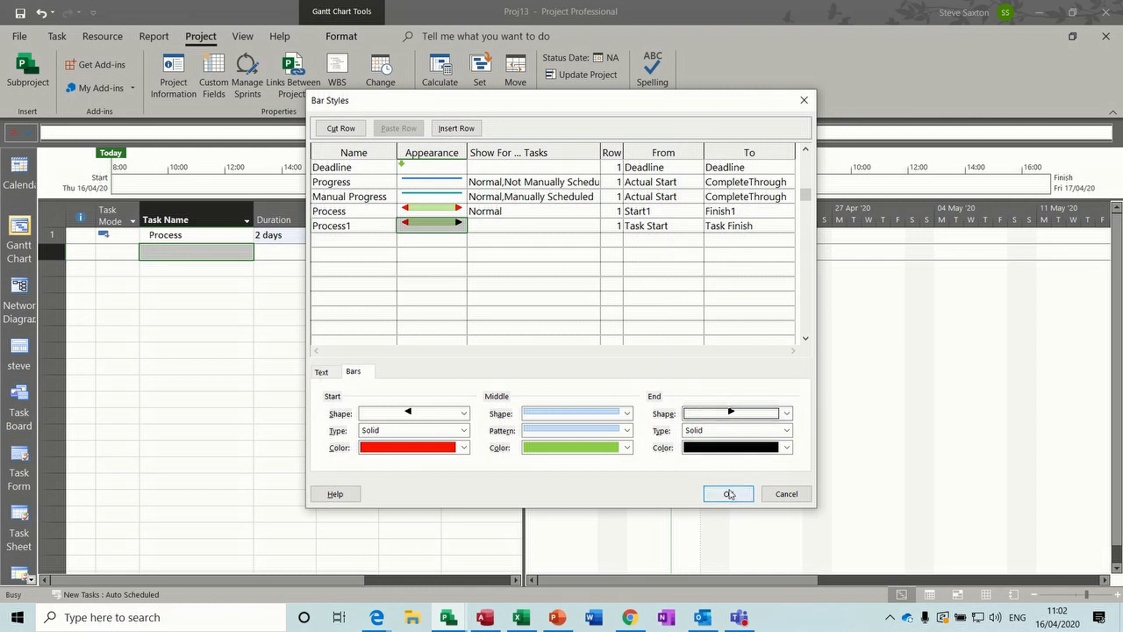
Show the Process1 bar for Normal tasks and make it run from Start2.
{"action": "left_click", "coordinate": [510, 226]}
{"action": "type", "text": "Normal"}
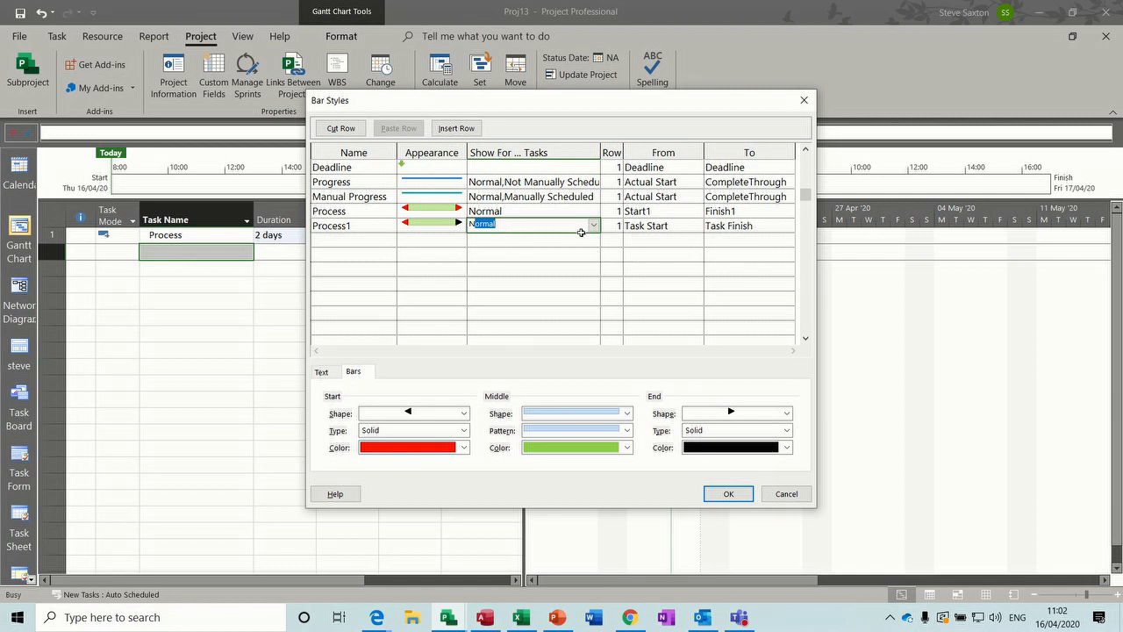
{"action": "left_click", "coordinate": [658, 225]}
{"action": "left_click", "coordinate": [697, 229]}
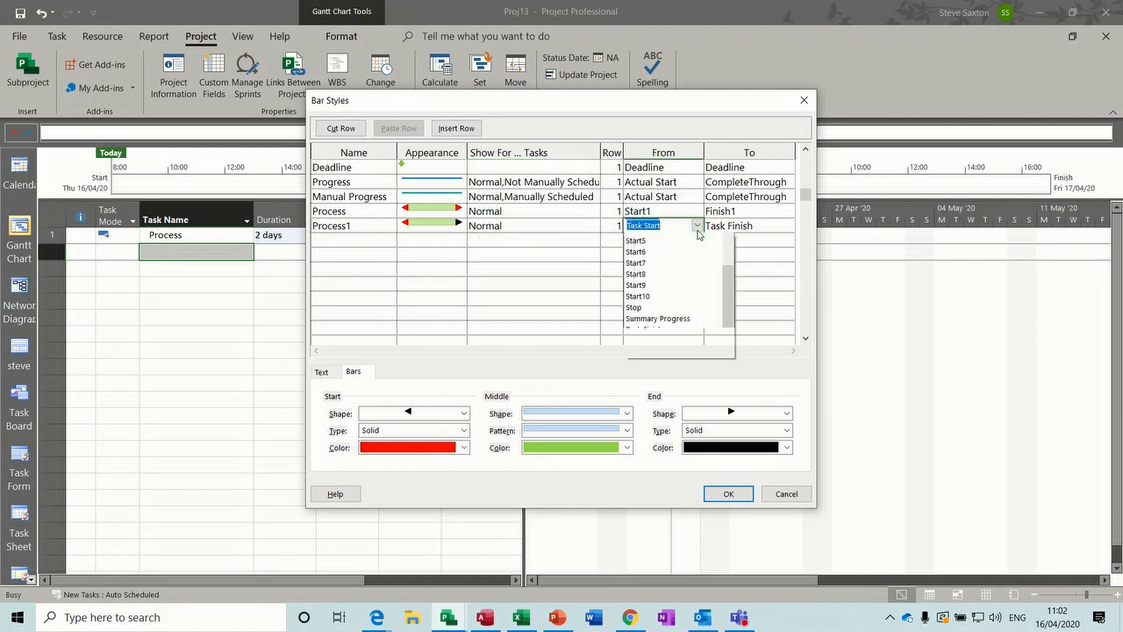
{"action": "type", "text": "Scheduled Finish"}
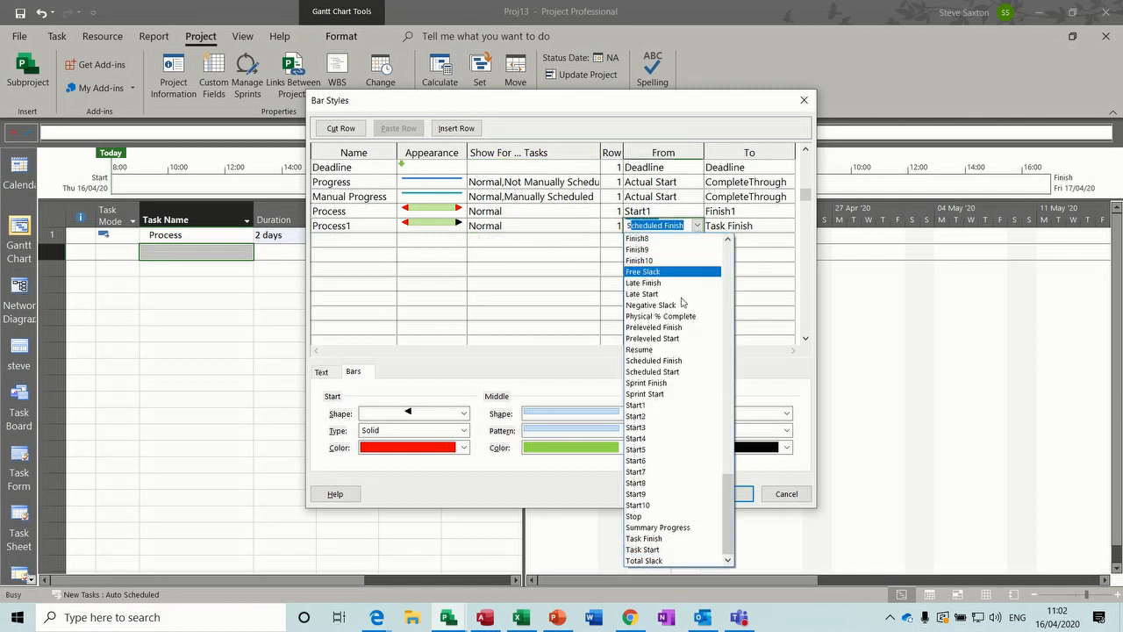
{"action": "left_click", "coordinate": [651, 416]}
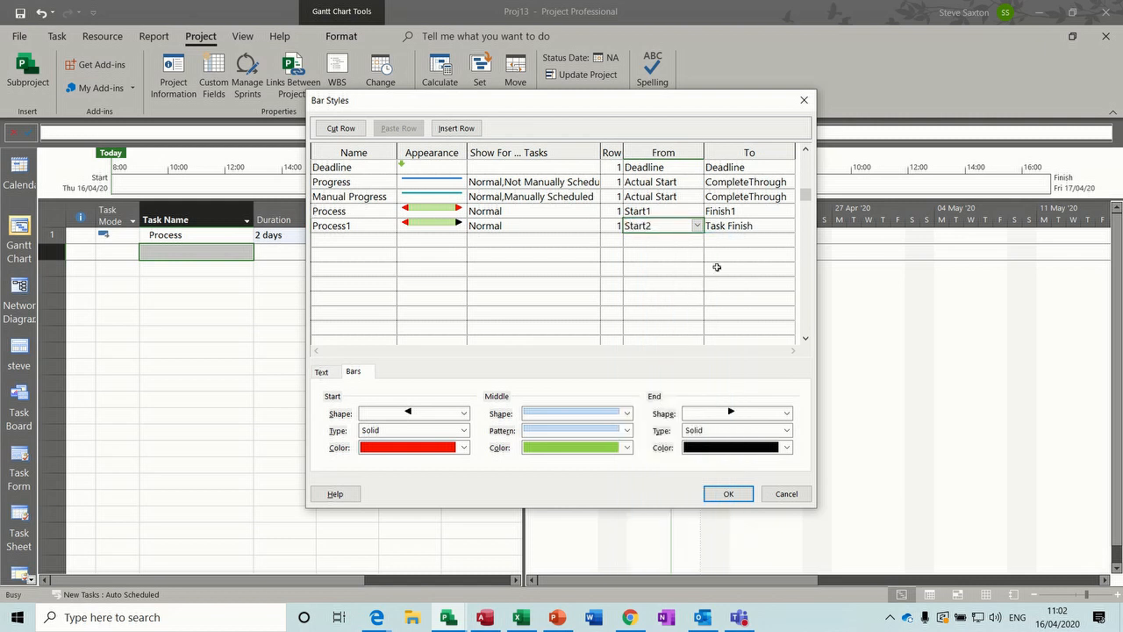
Make the Process1 bar run to Finish2 and apply the bar styles.
{"action": "left_click", "coordinate": [732, 227]}
{"action": "type", "text": "F"}
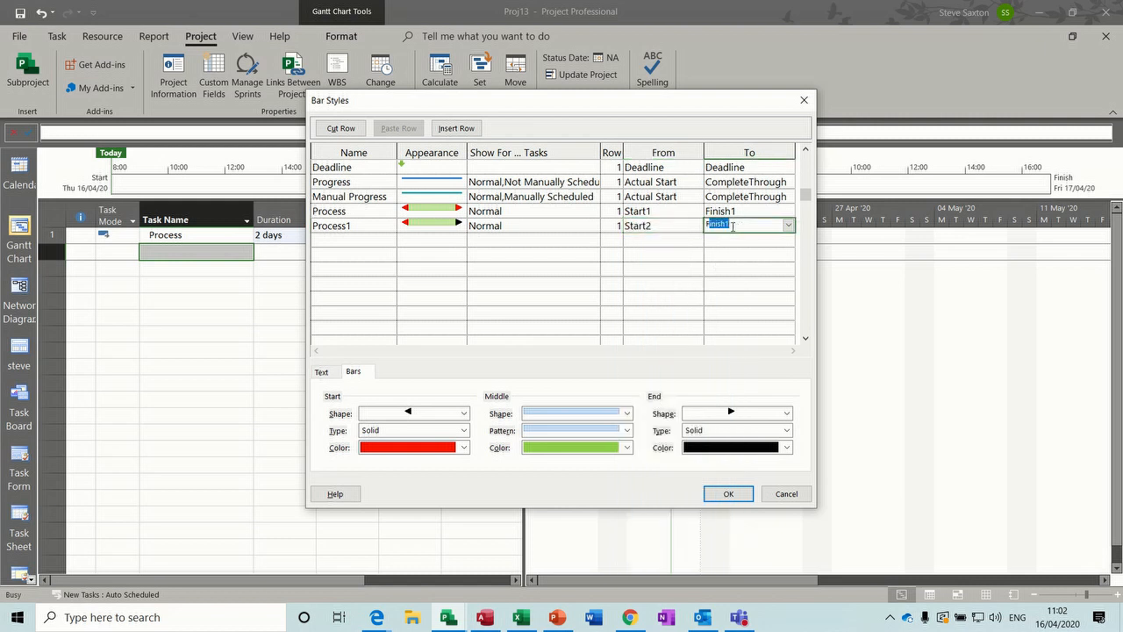
{"action": "left_click", "coordinate": [790, 228]}
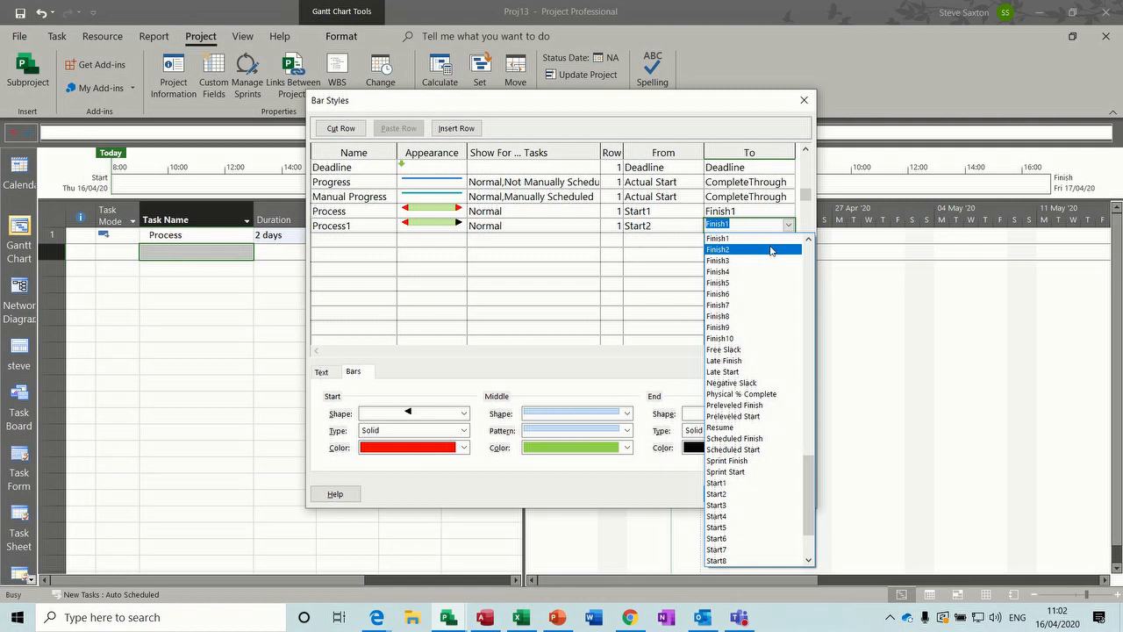
{"action": "left_click", "coordinate": [768, 250]}
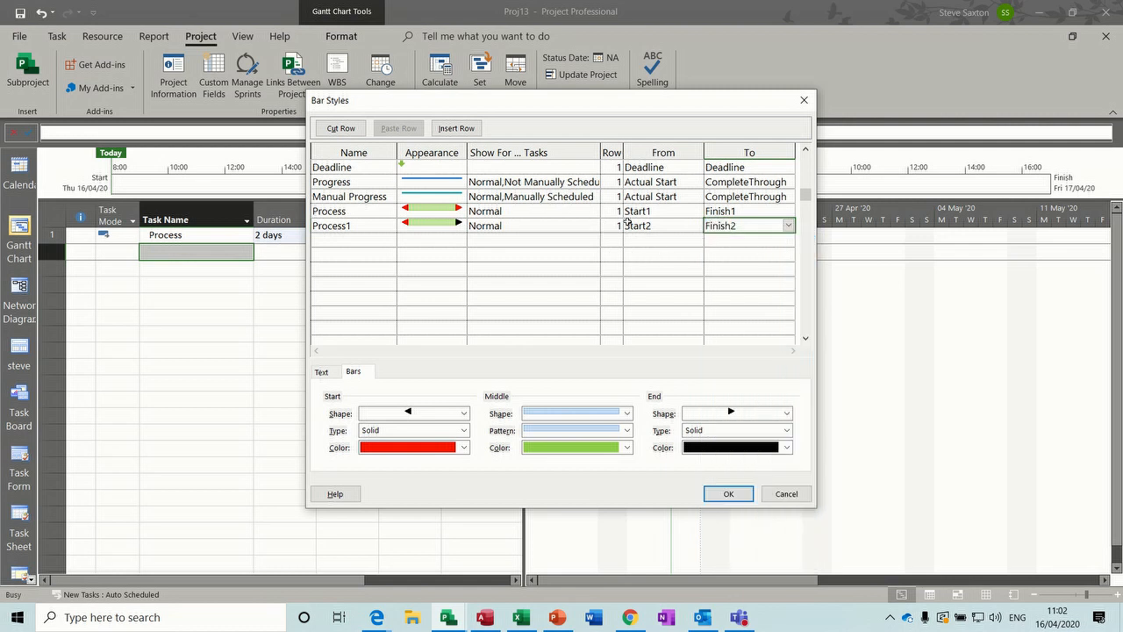
{"action": "left_click", "coordinate": [721, 495]}
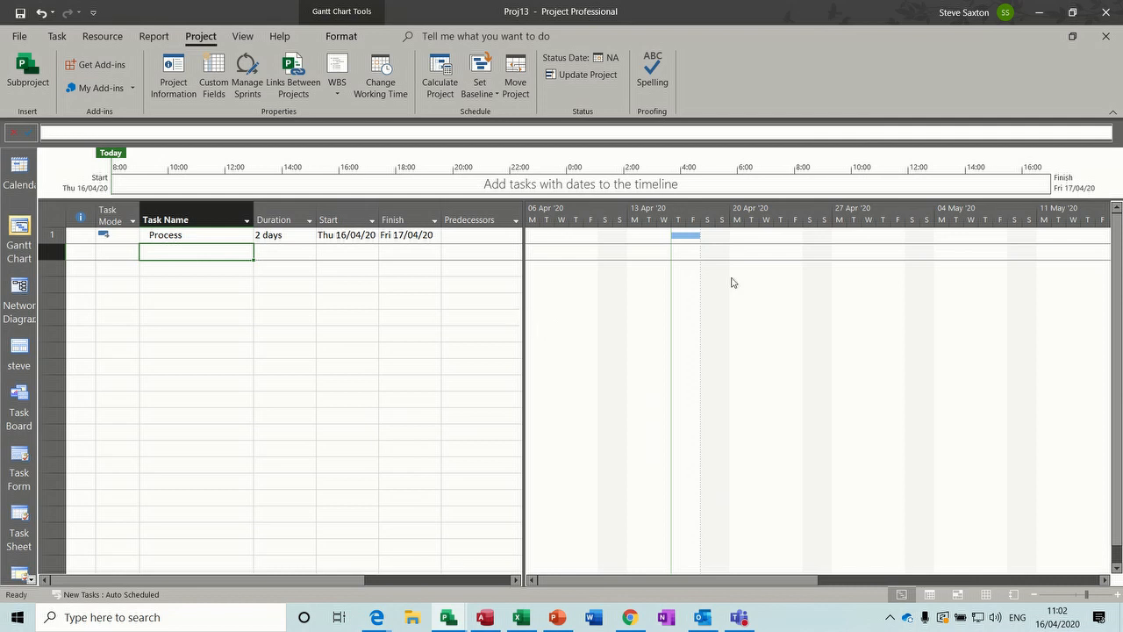
Widen the task table over the chart and insert a Start1 column before Predecessors.
{"action": "left_click_drag", "start_coordinate": [523, 309], "coordinate": [837, 298]}
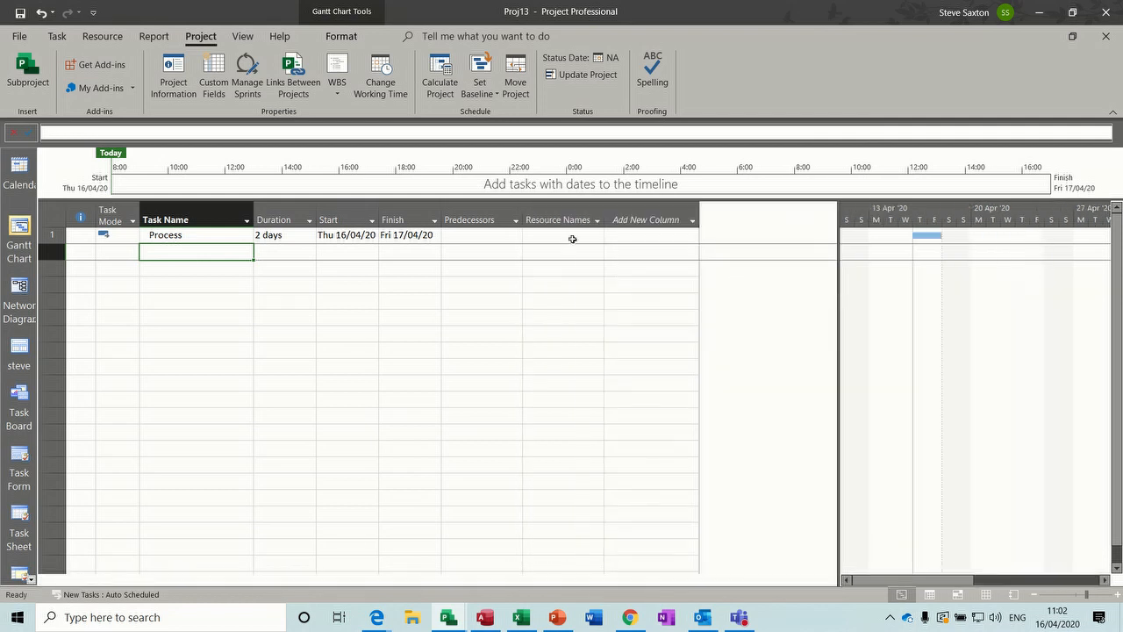
{"action": "left_click", "coordinate": [468, 215]}
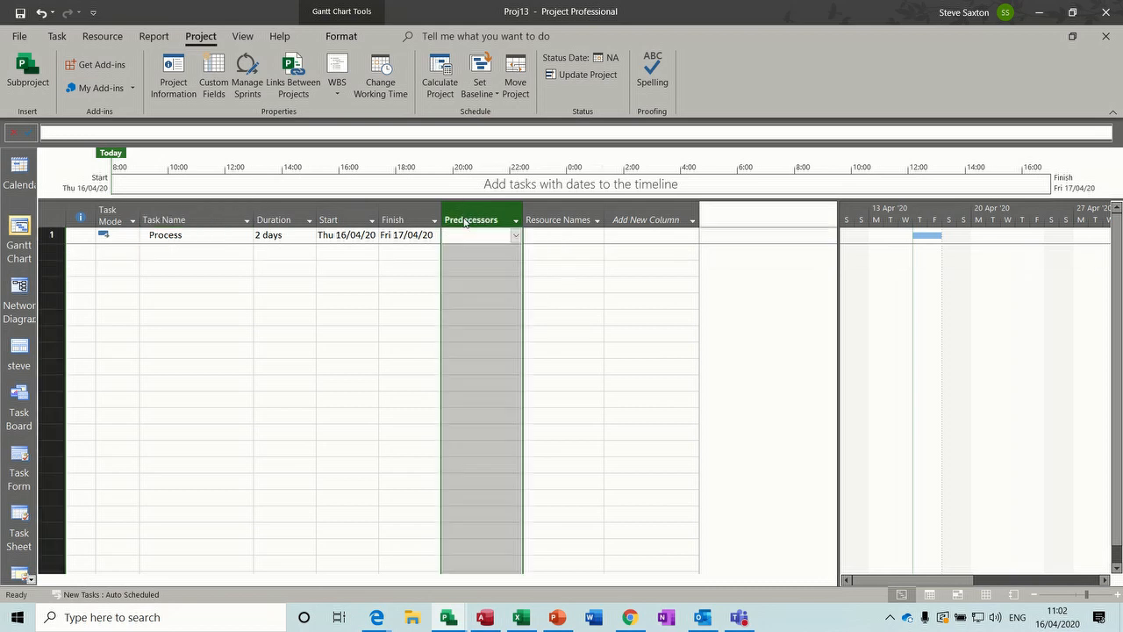
{"action": "right_click", "coordinate": [467, 217]}
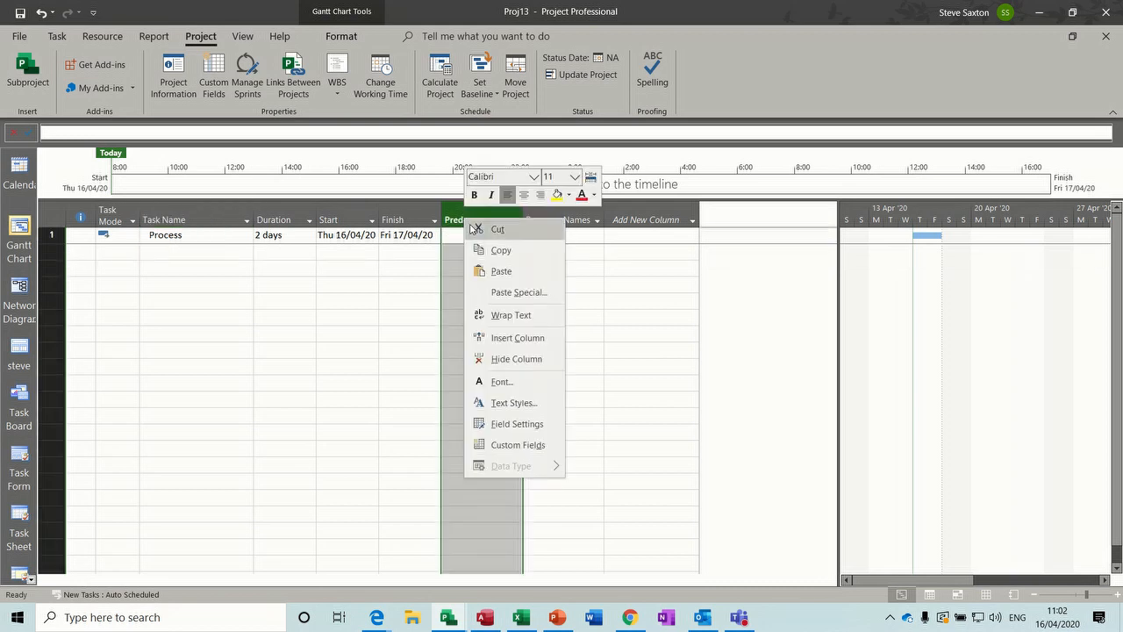
{"action": "left_click", "coordinate": [496, 339]}
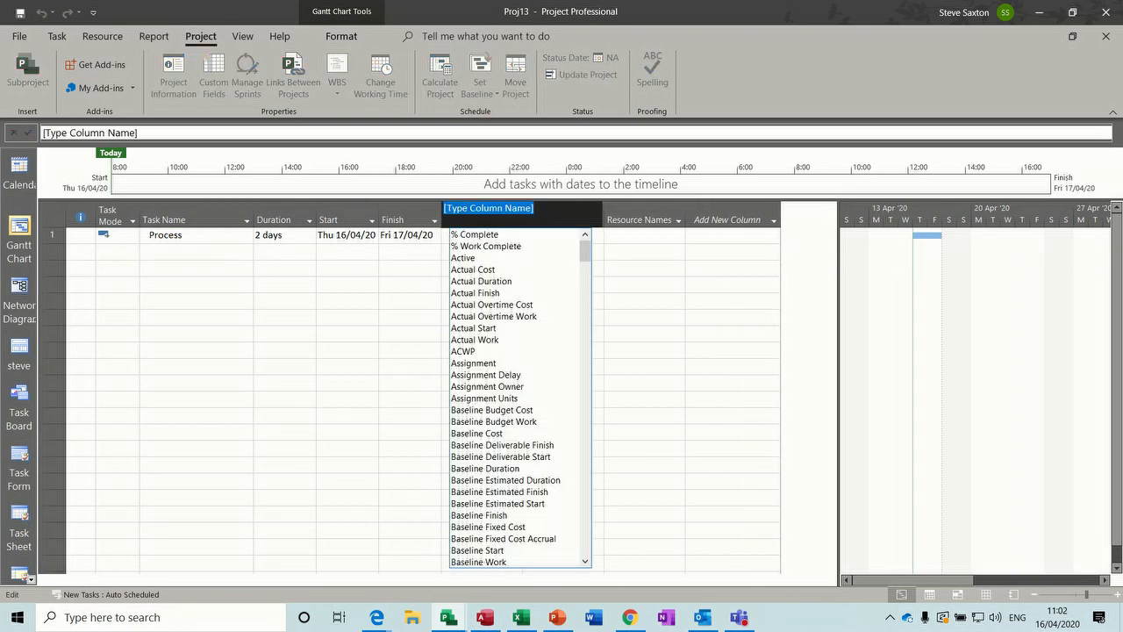
{"action": "type", "text": "scheduled Duration"}
{"action": "left_click", "coordinate": [456, 375]}
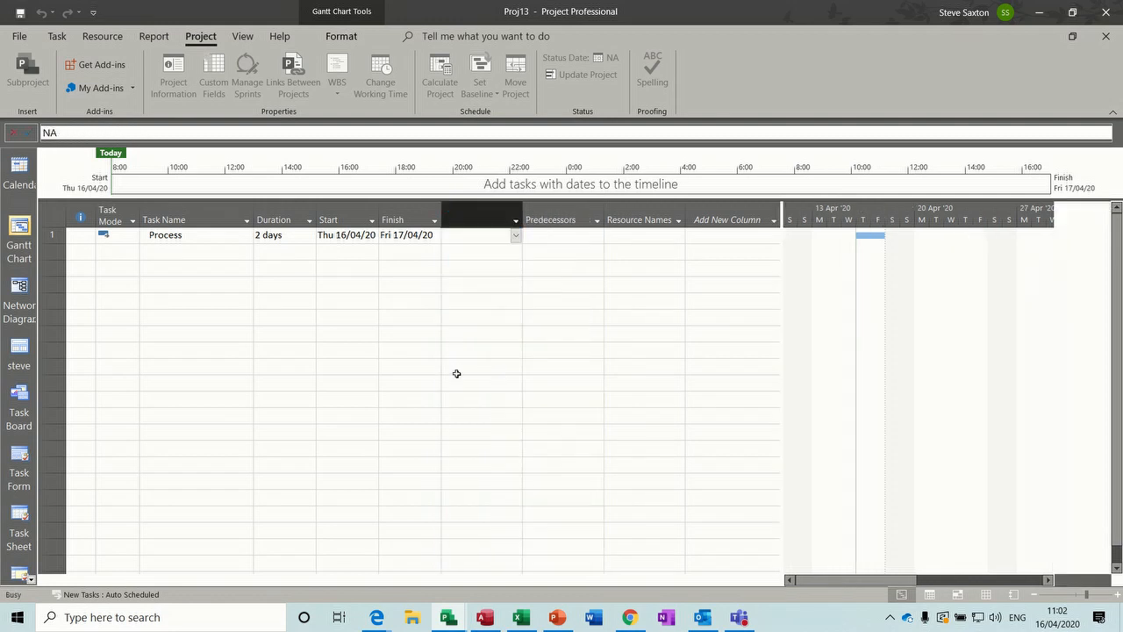
Insert a Finish1 column between Start1 and Predecessors.
{"action": "right_click", "coordinate": [543, 219]}
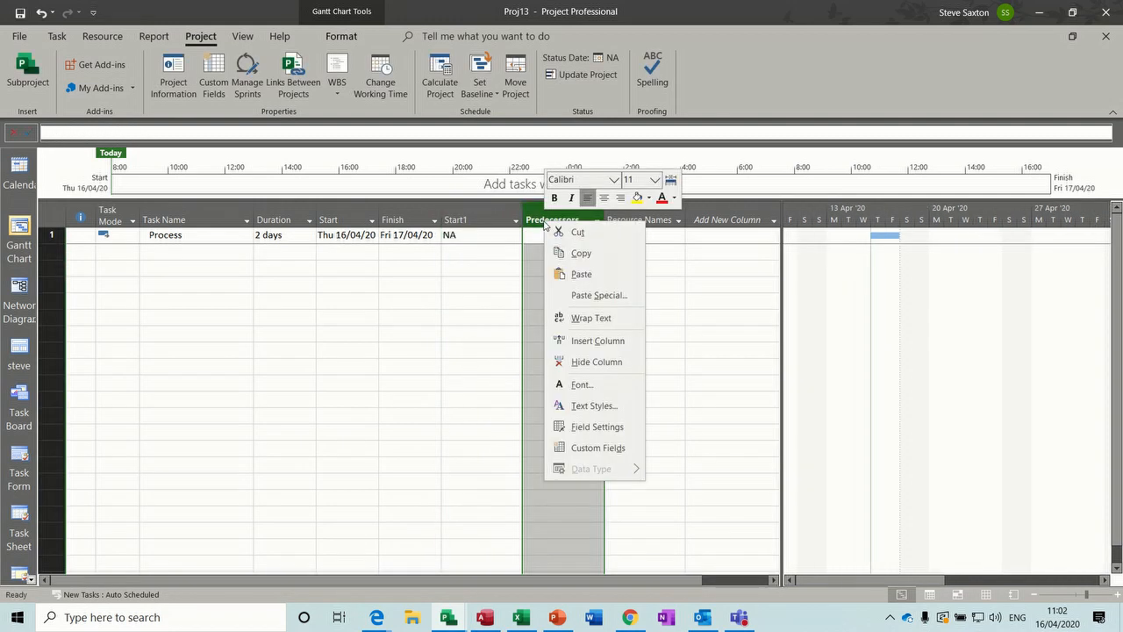
{"action": "left_click", "coordinate": [566, 340]}
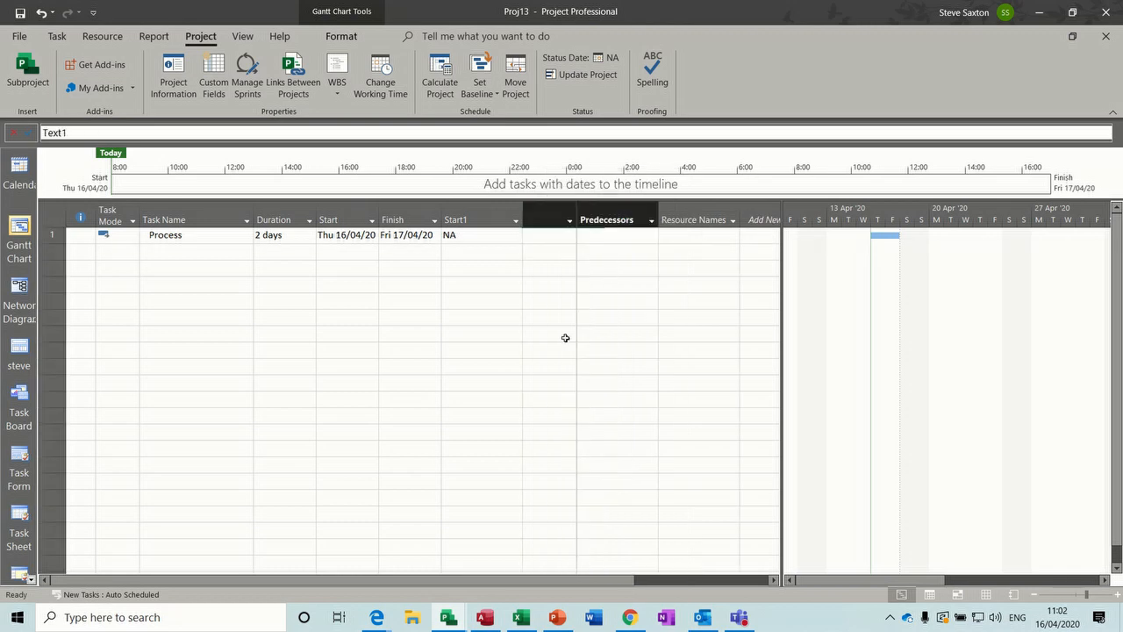
{"action": "type", "text": "finish"}
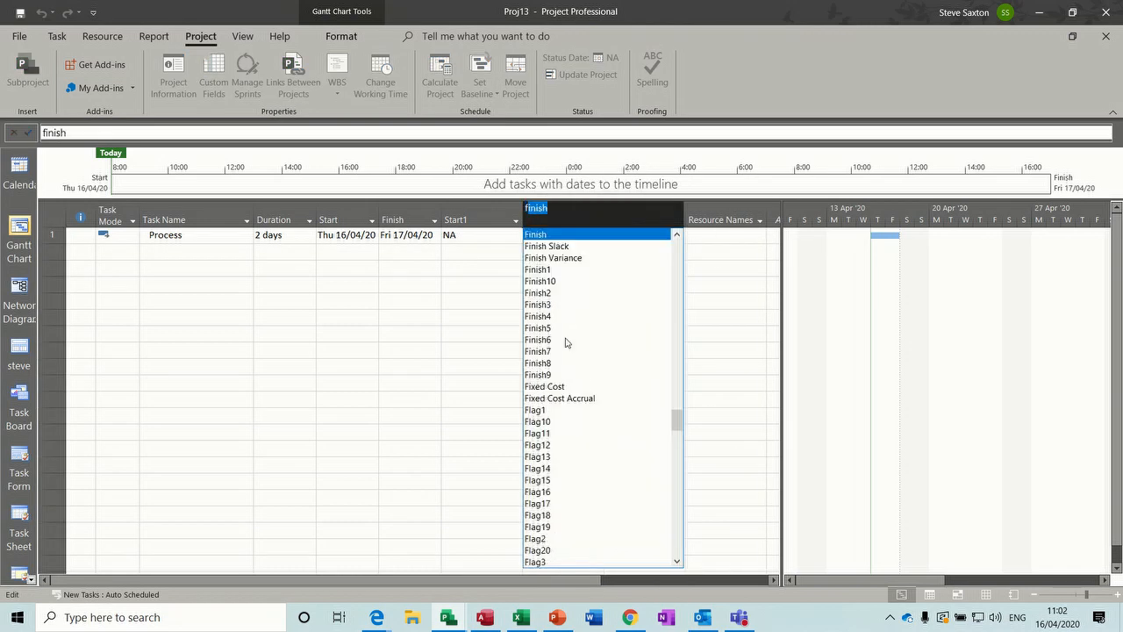
{"action": "left_click", "coordinate": [535, 269]}
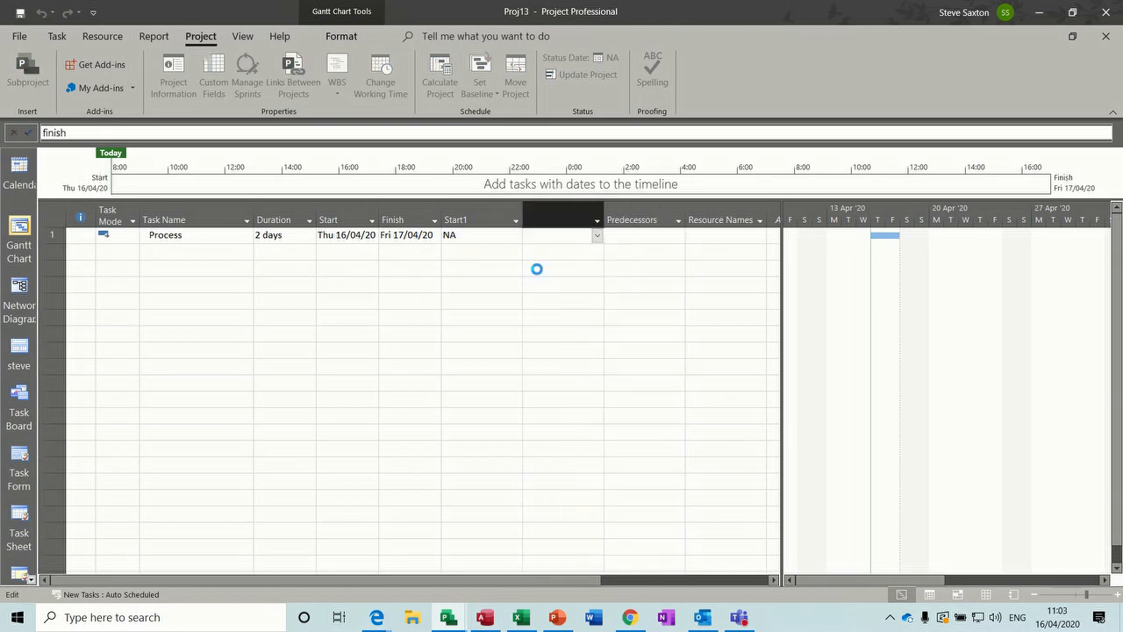
Insert a Start2 column between Finish1 and Predecessors.
{"action": "right_click", "coordinate": [630, 211]}
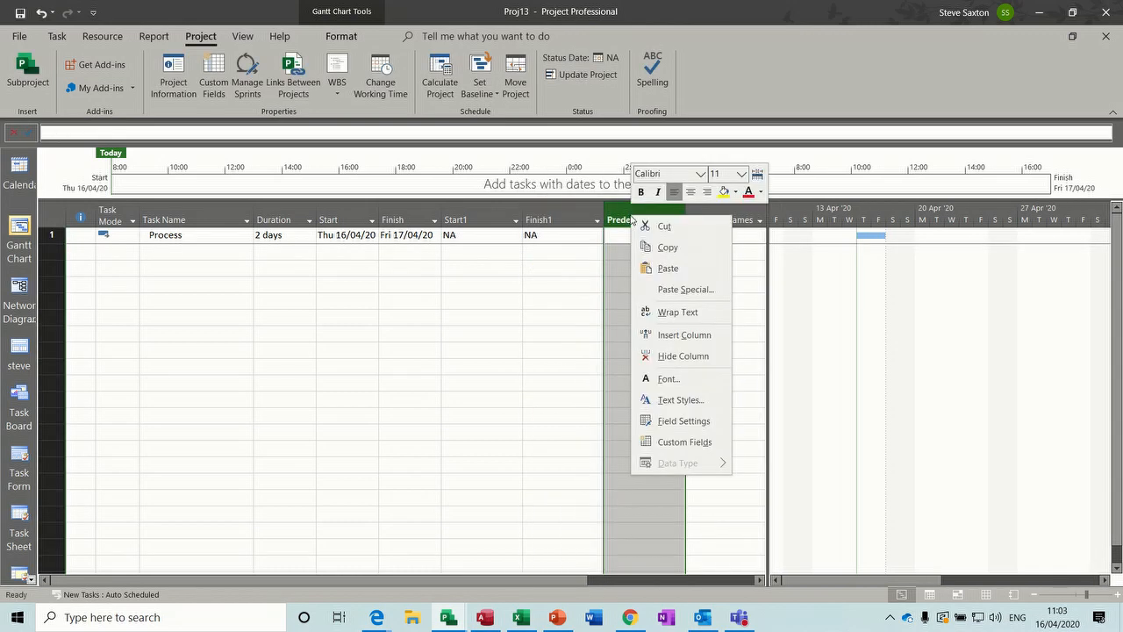
{"action": "left_click", "coordinate": [653, 338]}
{"action": "type", "text": "scheduled Duration"}
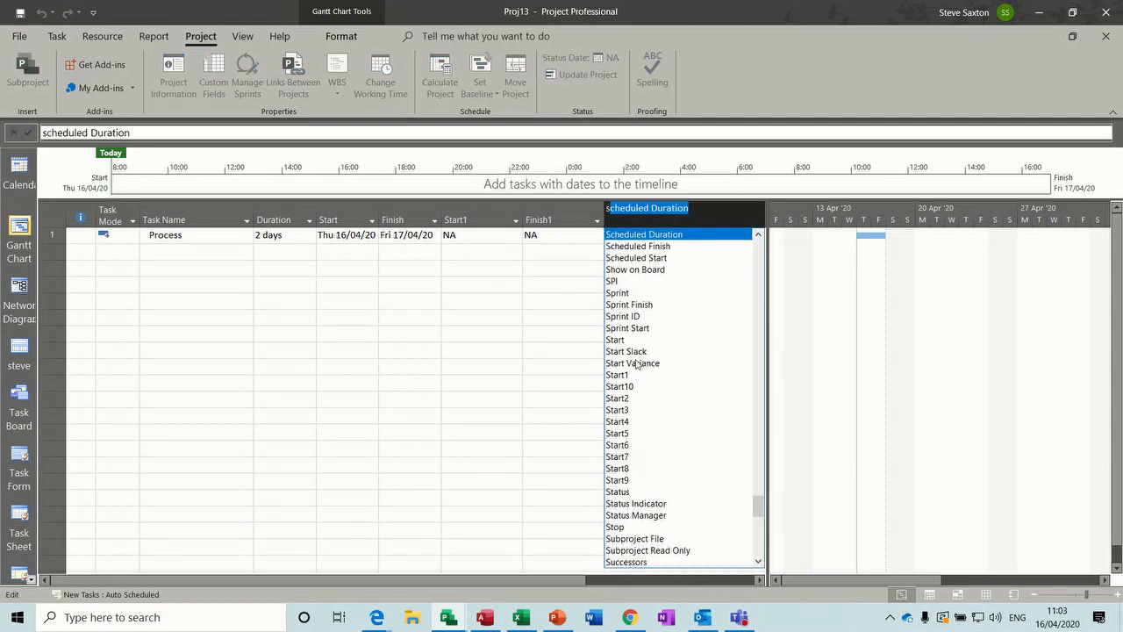
{"action": "left_click", "coordinate": [627, 402]}
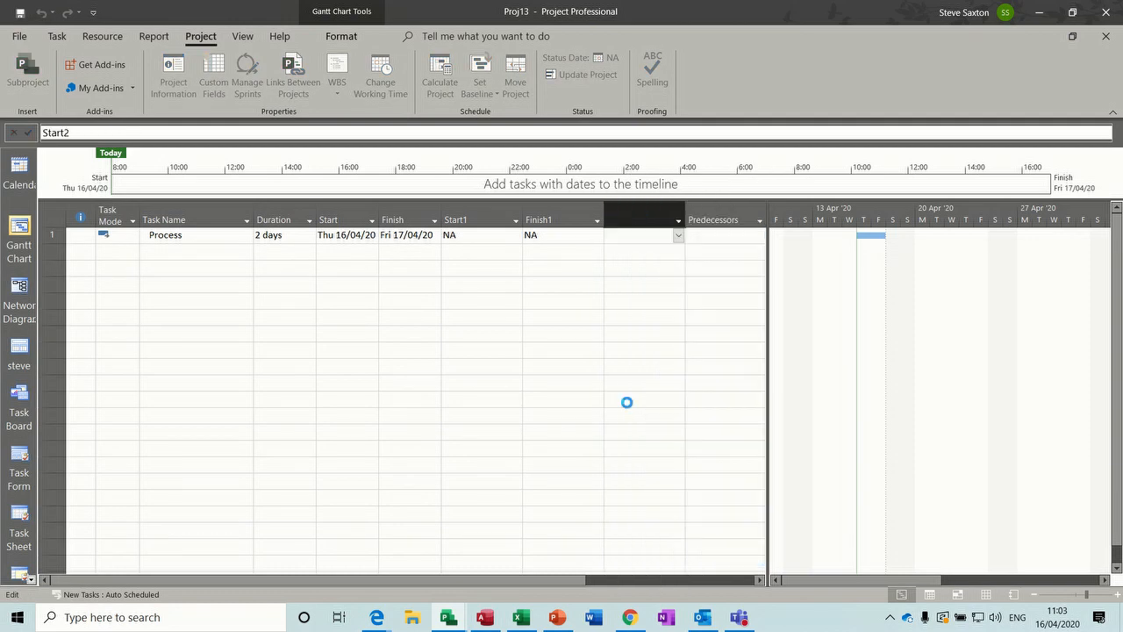
Insert a Finish2 column between Start2 and Predecessors.
{"action": "left_click", "coordinate": [715, 220]}
{"action": "right_click", "coordinate": [715, 221]}
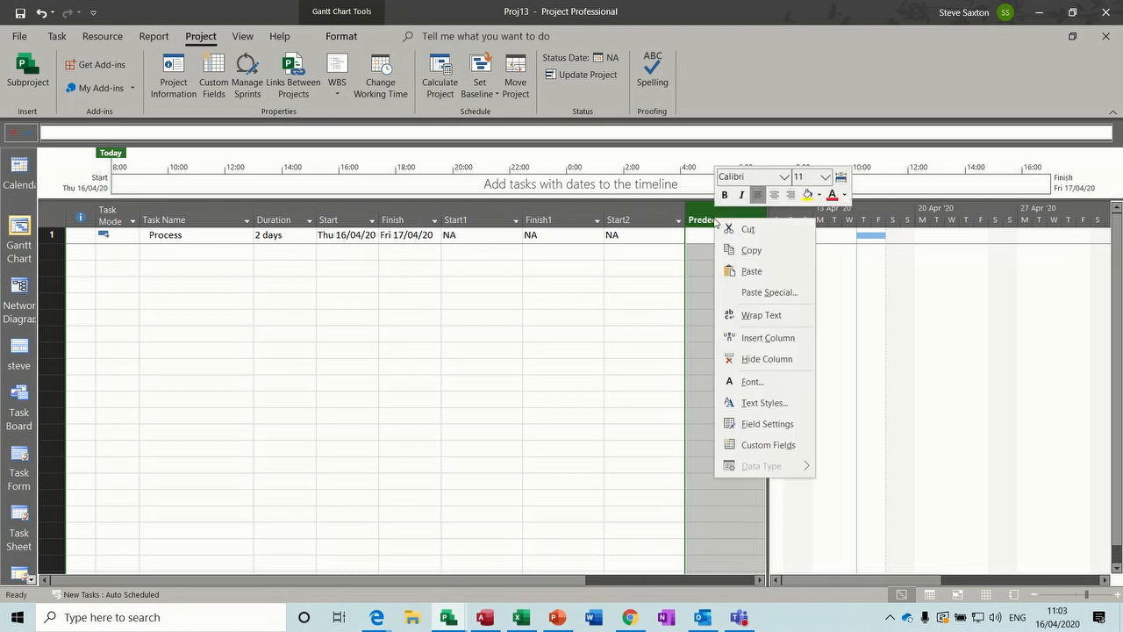
{"action": "left_click", "coordinate": [737, 334]}
{"action": "type", "text": "finish"}
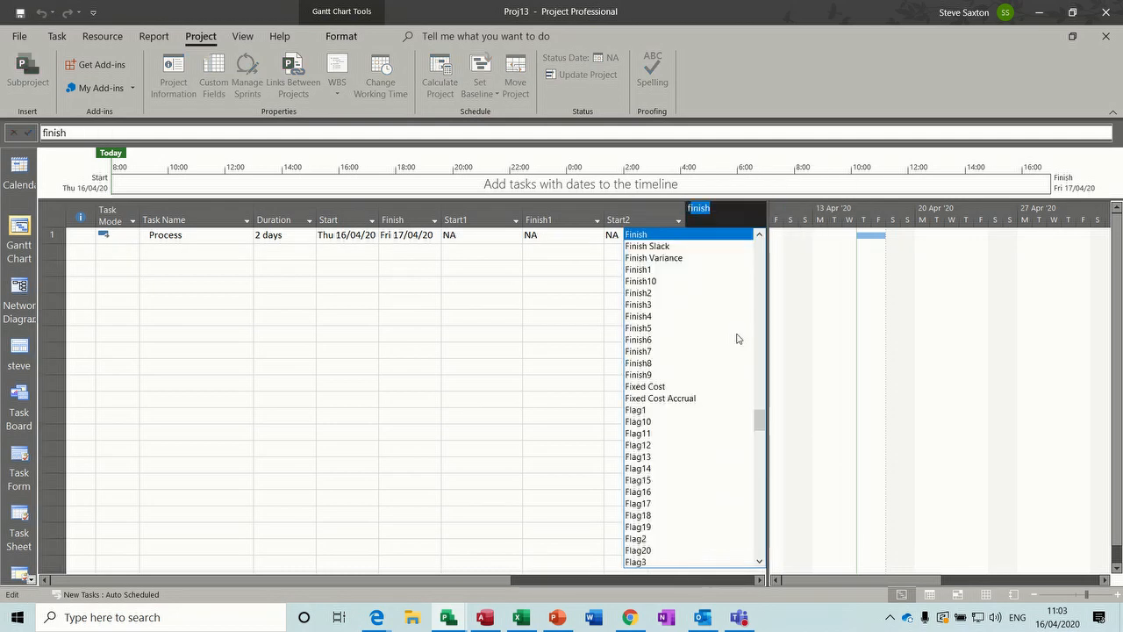
{"action": "left_click", "coordinate": [641, 295]}
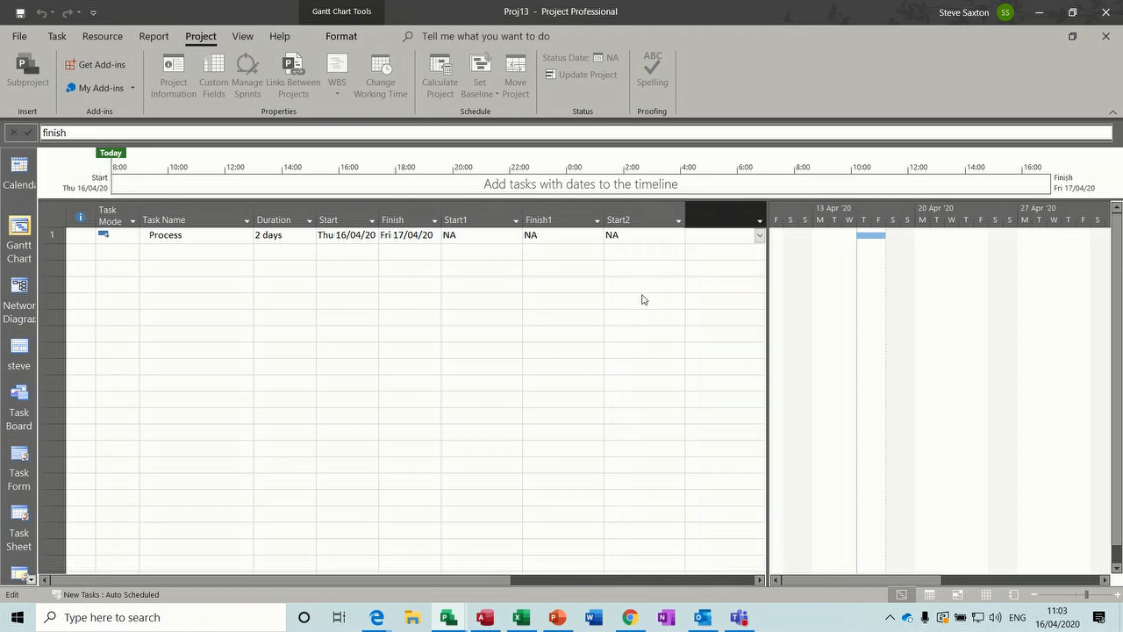
Set the Process task's Start1 date to Thu 23/04/20 and its Finish1 date to Fri 24/04/20.
{"action": "left_click", "coordinate": [481, 236]}
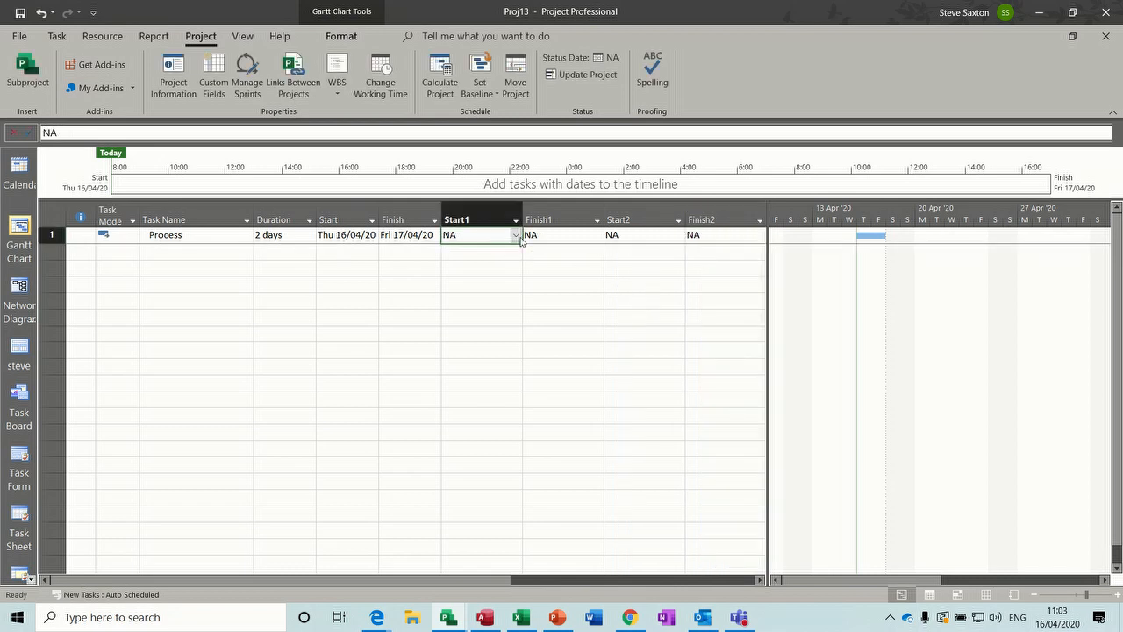
{"action": "left_click", "coordinate": [515, 235]}
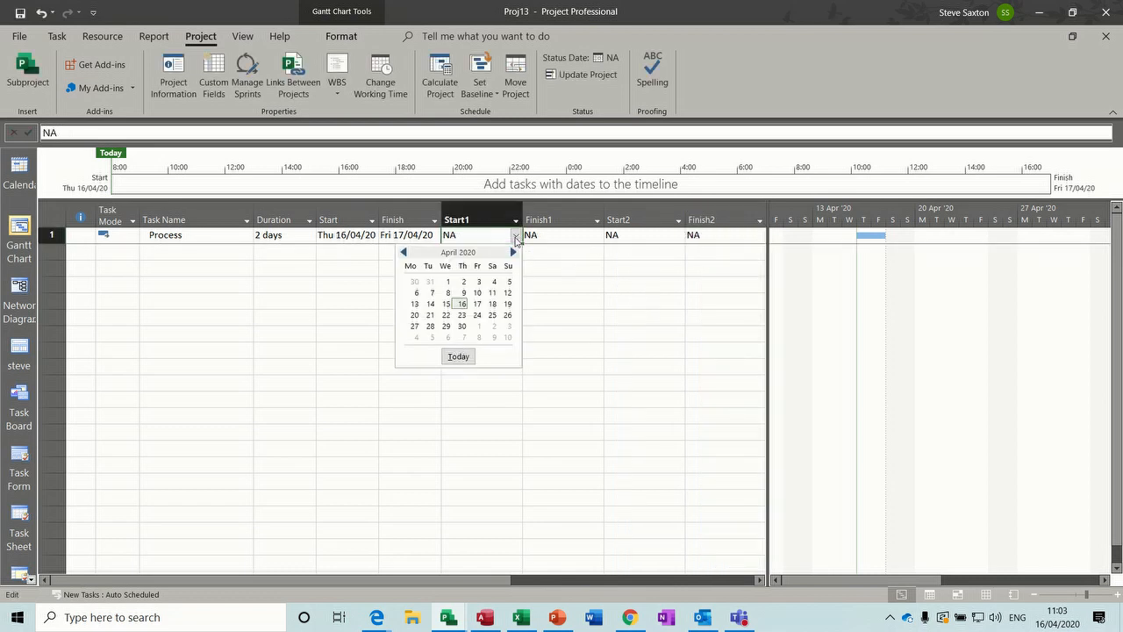
{"action": "left_click", "coordinate": [461, 315]}
{"action": "left_click", "coordinate": [564, 232]}
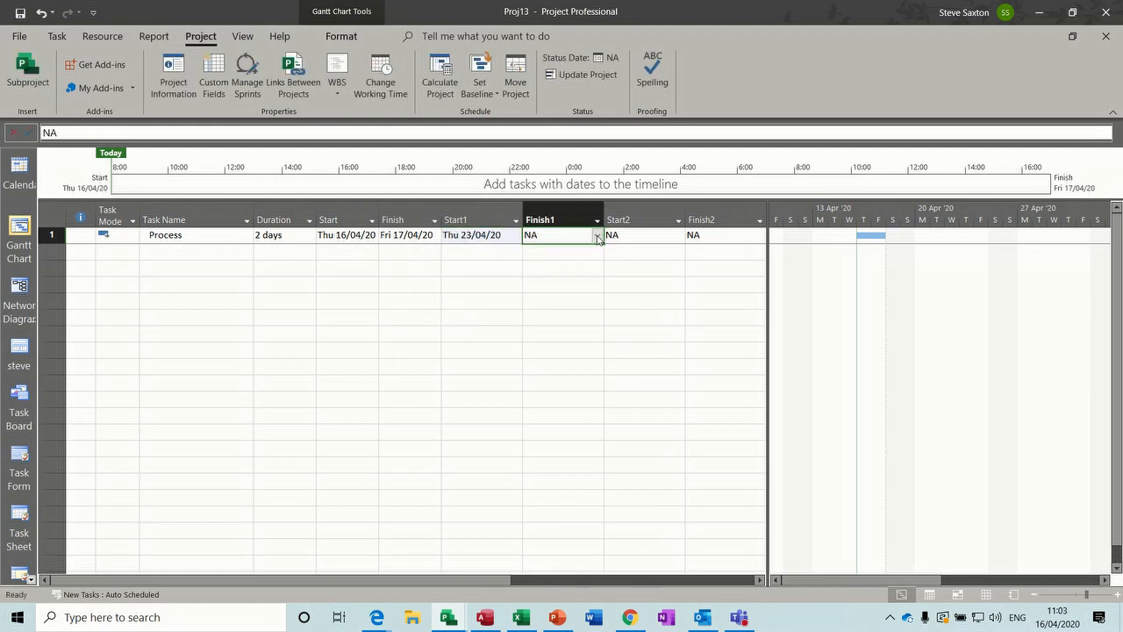
{"action": "left_click", "coordinate": [597, 237]}
{"action": "left_click", "coordinate": [555, 316]}
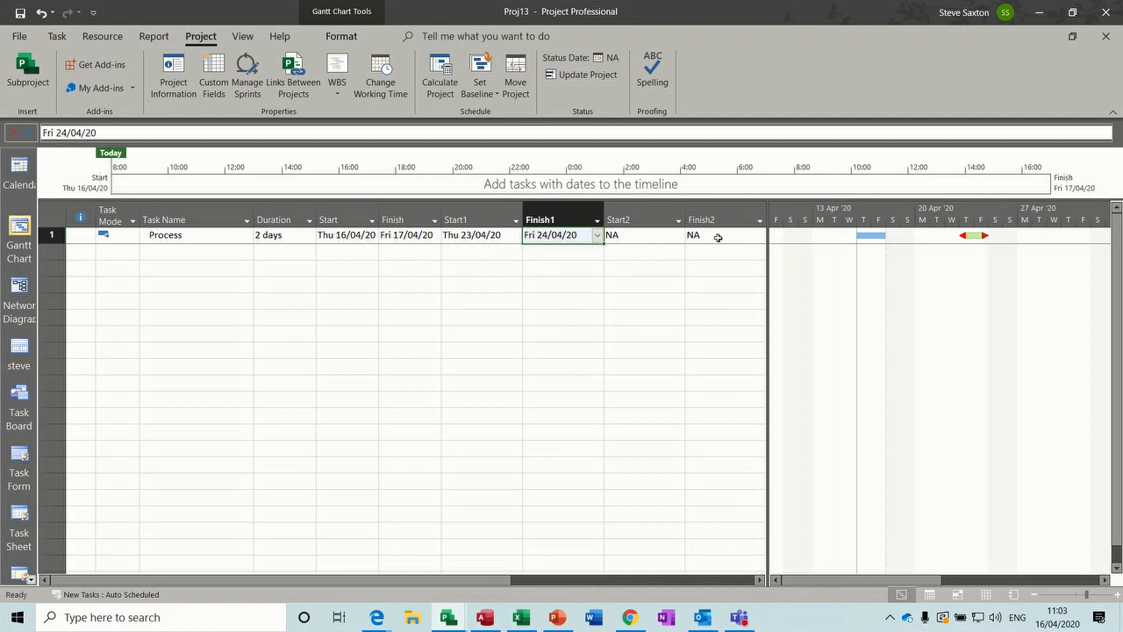
Set the Process task's Start2 date to Thu 30/04/20 and its Finish2 date to Fri 01/05/20.
{"action": "left_click", "coordinate": [662, 234]}
{"action": "left_click", "coordinate": [679, 242]}
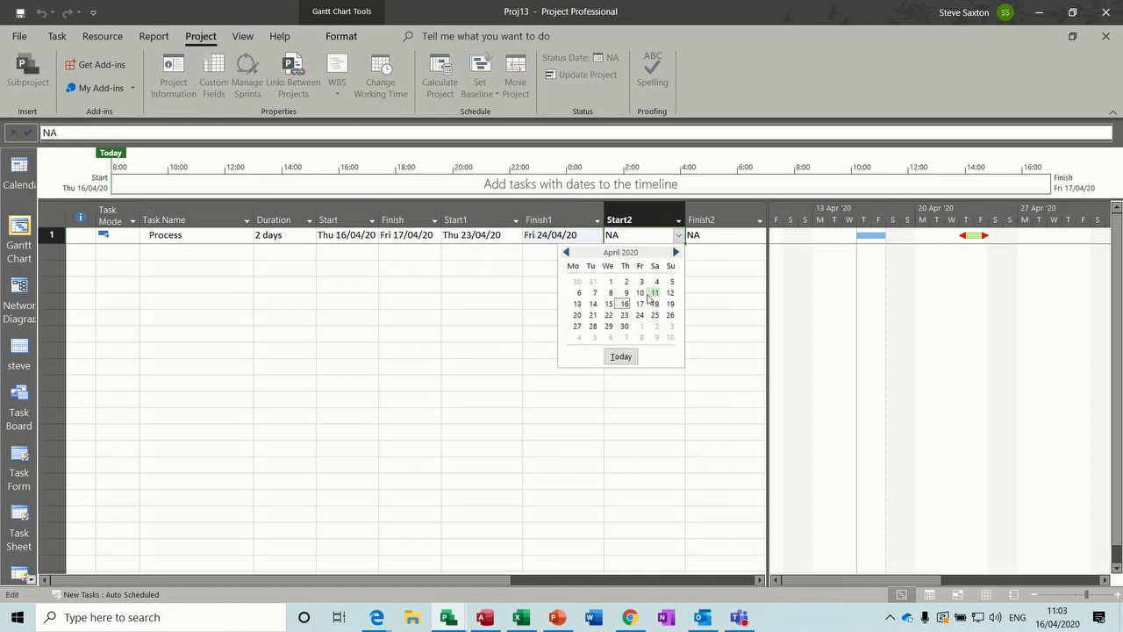
{"action": "left_click", "coordinate": [626, 327]}
{"action": "left_click", "coordinate": [724, 238]}
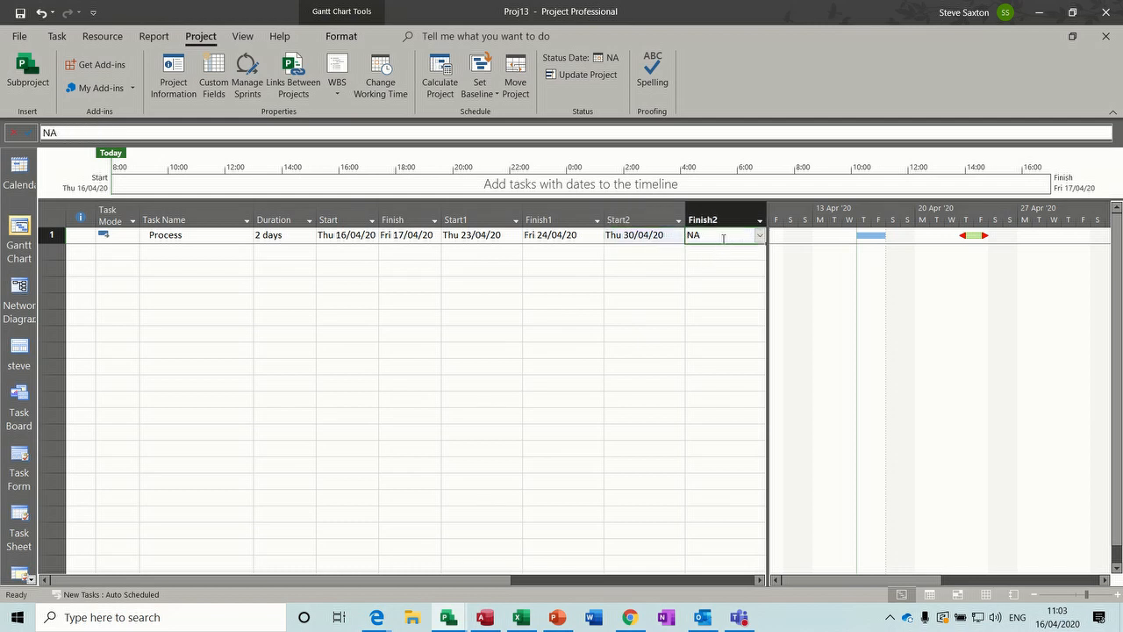
{"action": "left_click", "coordinate": [761, 242]}
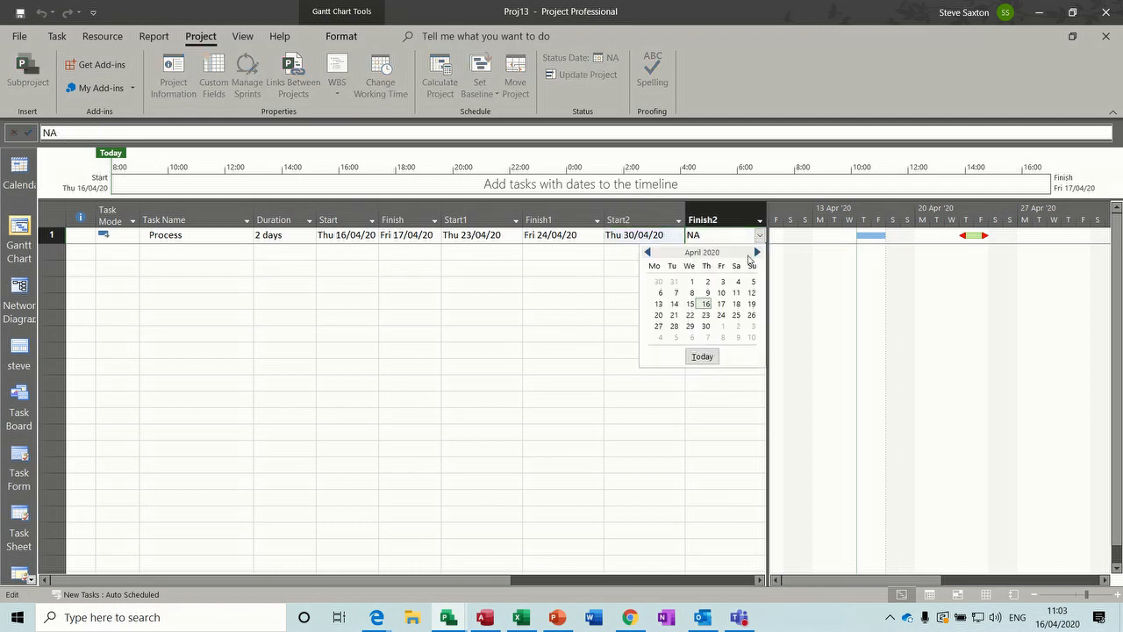
{"action": "left_click", "coordinate": [721, 327]}
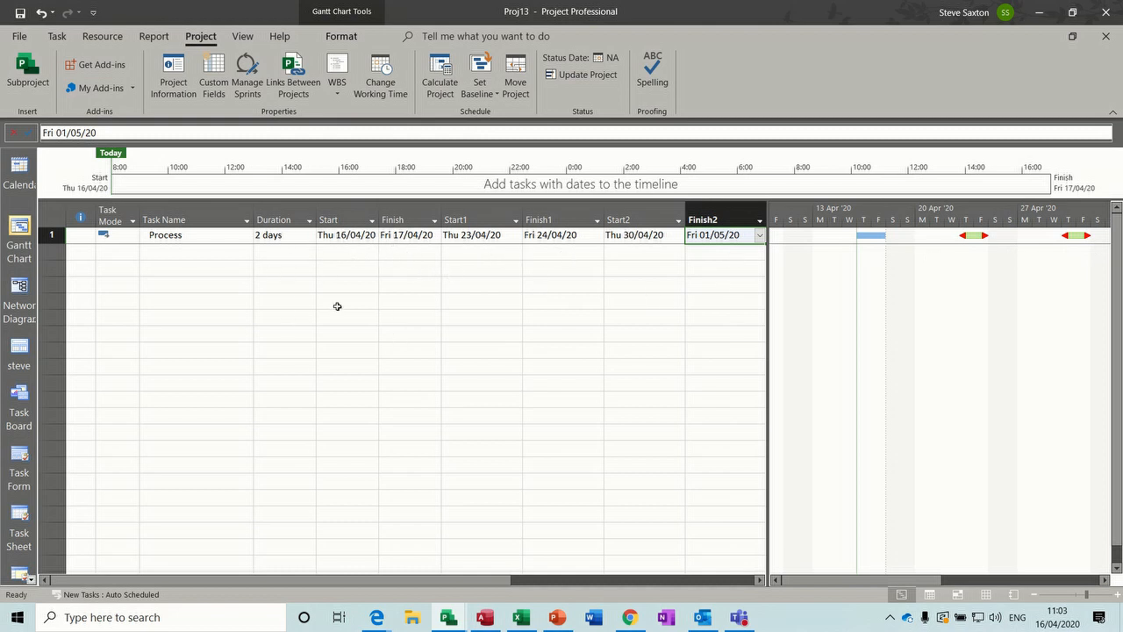
Save the current table's fields as a new table named Process.
{"action": "left_click", "coordinate": [243, 37]}
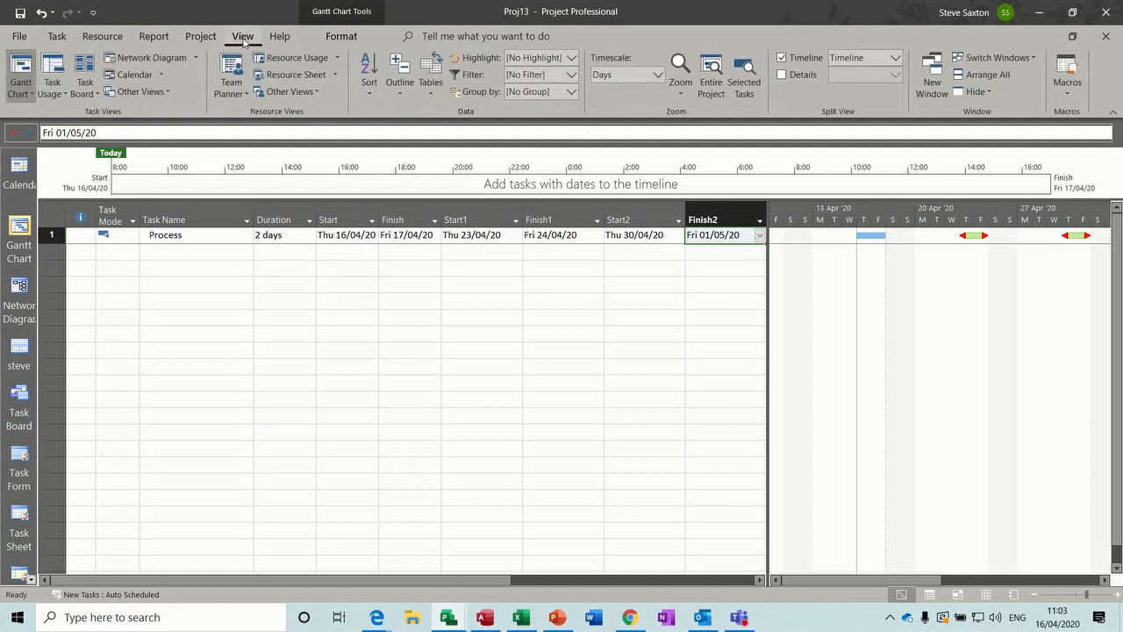
{"action": "left_click", "coordinate": [430, 95]}
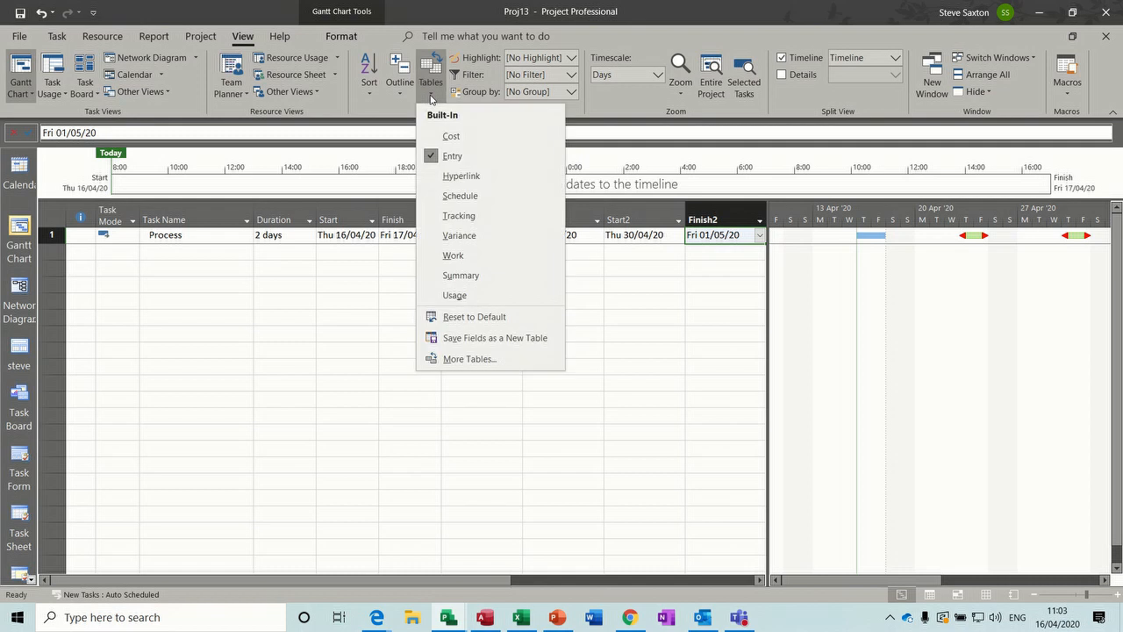
{"action": "left_click", "coordinate": [466, 344]}
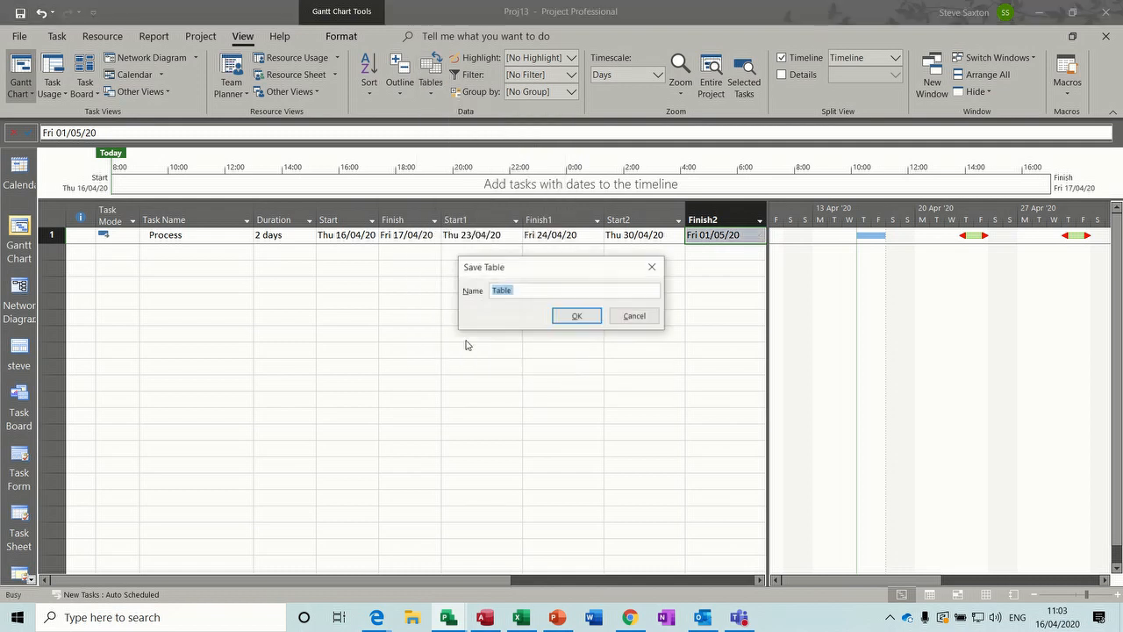
{"action": "type", "text": "Process"}
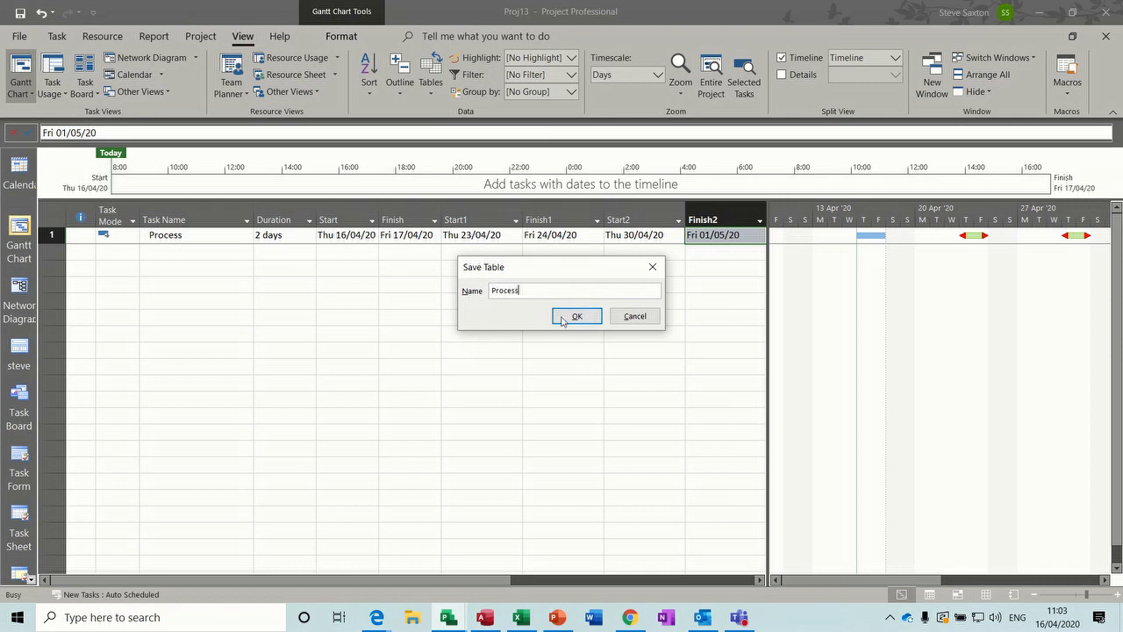
{"action": "left_click", "coordinate": [563, 318]}
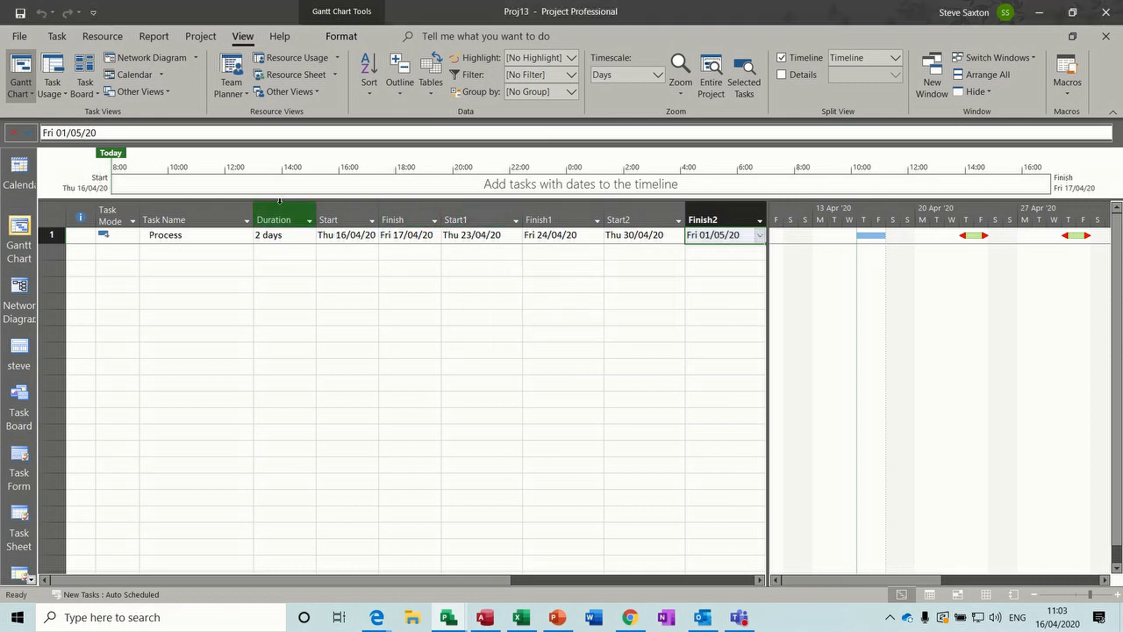
Remove the Start1, Finish1, Start2 and Finish2 columns from the Process table.
{"action": "left_click_drag", "start_coordinate": [468, 215], "coordinate": [693, 209]}
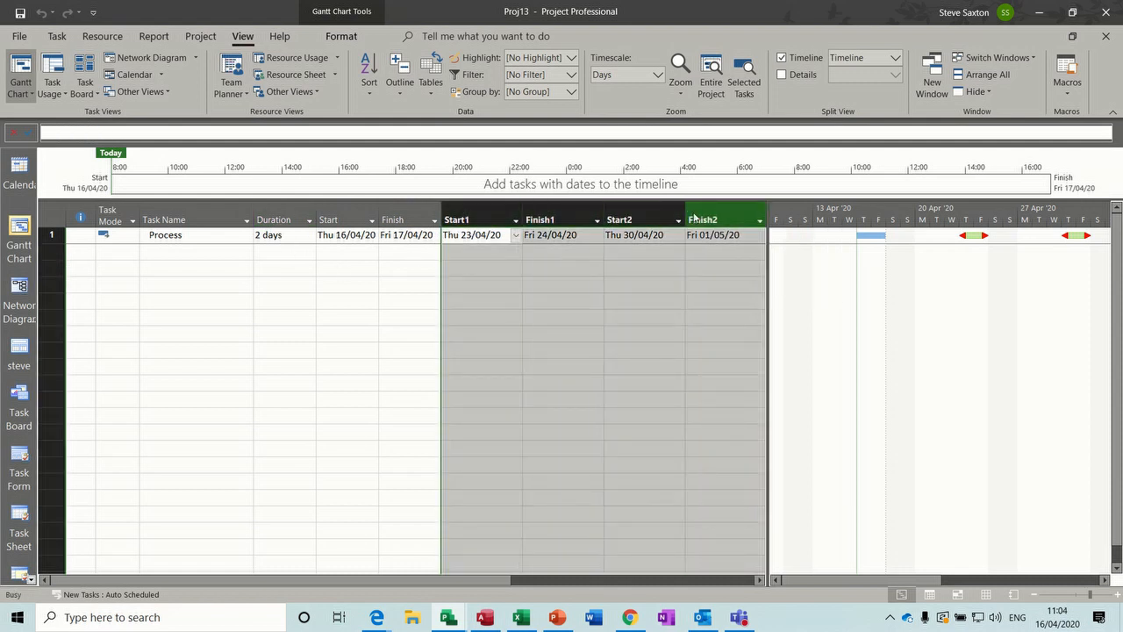
{"action": "key", "text": "Delete"}
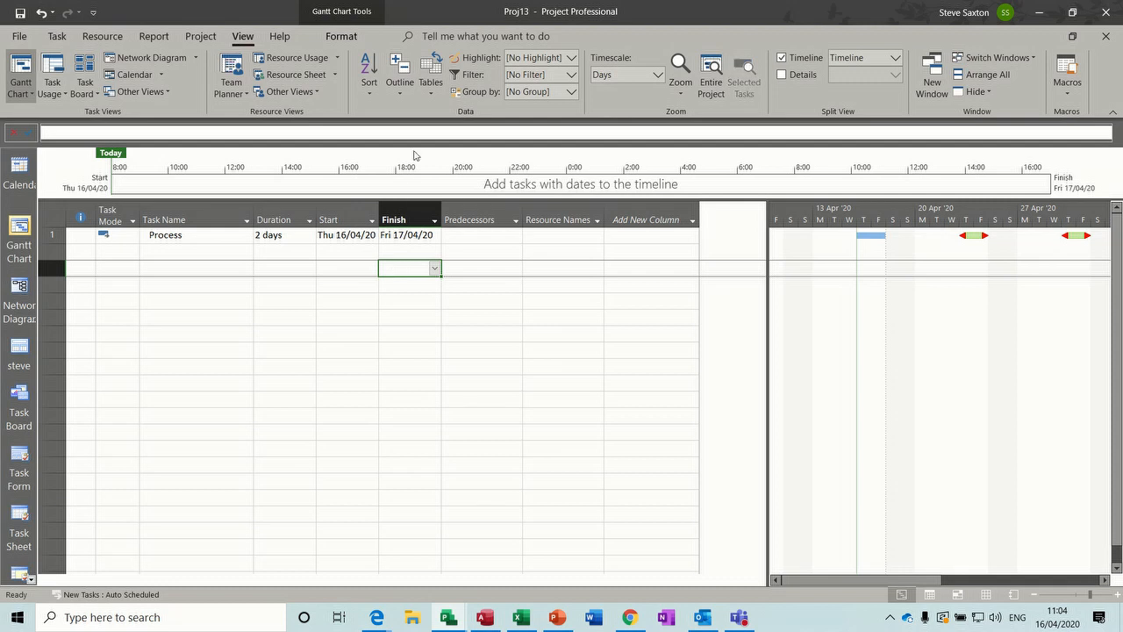
Switch to the Entry table and remove its Start1, Finish1, Start2 and Finish2 columns.
{"action": "left_click", "coordinate": [430, 88]}
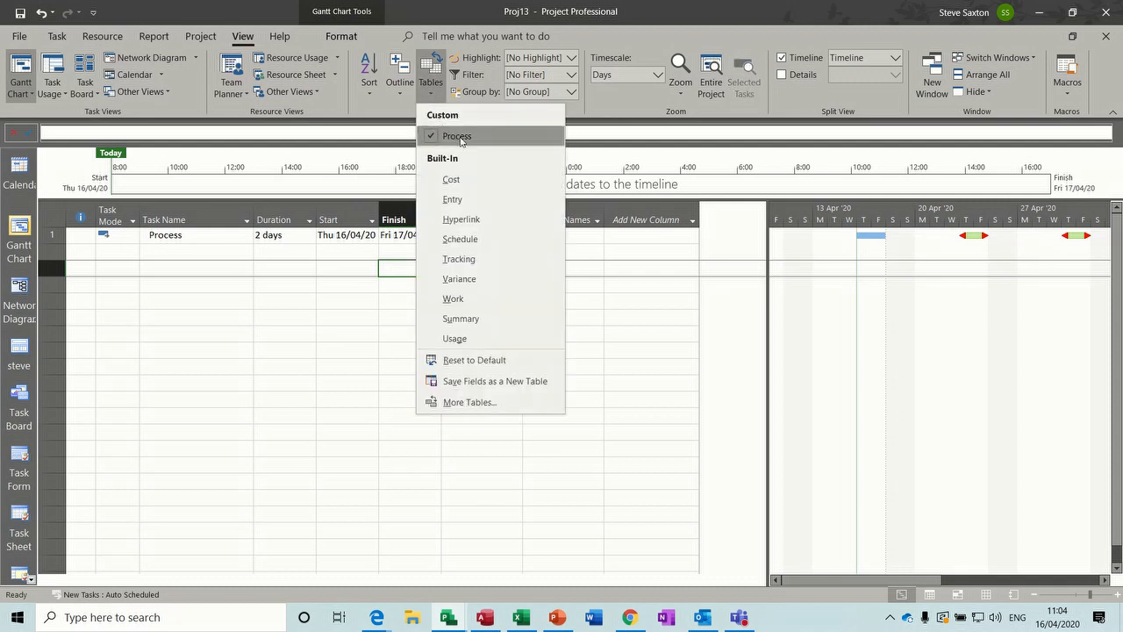
{"action": "left_click", "coordinate": [454, 199]}
{"action": "left_click_drag", "start_coordinate": [457, 200], "coordinate": [711, 198]}
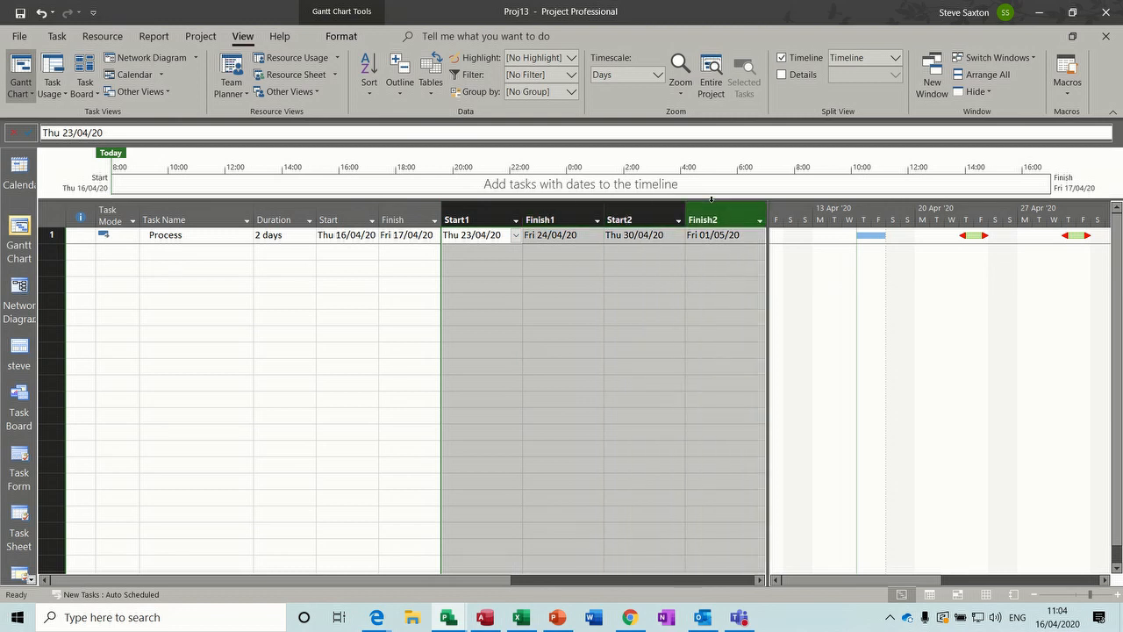
{"action": "key", "text": "Delete"}
{"action": "left_click", "coordinate": [319, 272]}
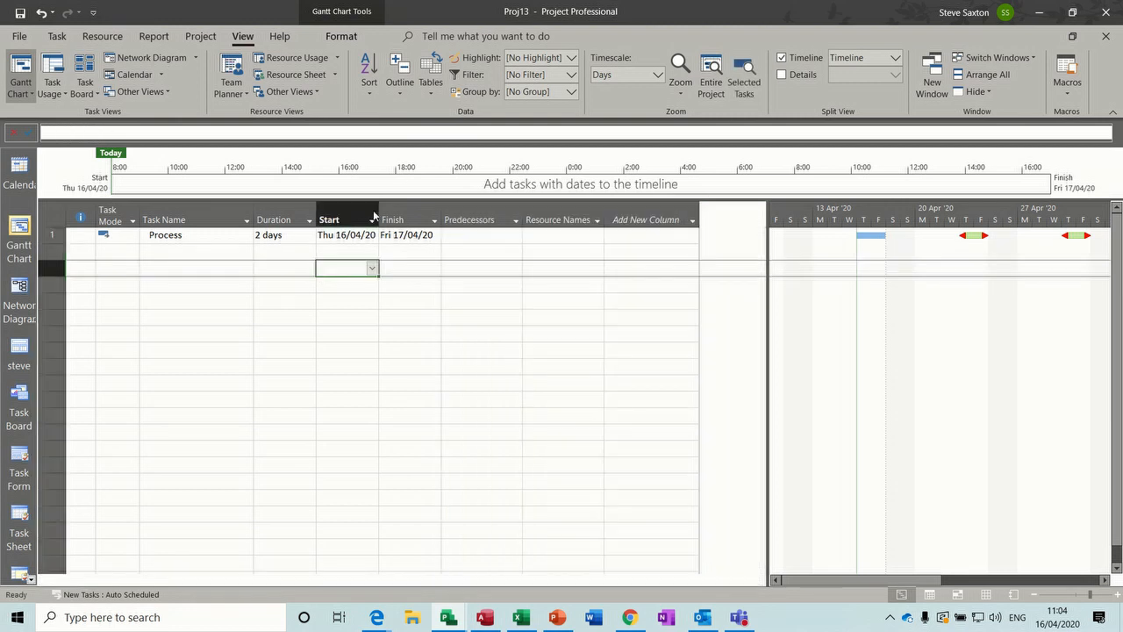
Switch to the custom Process table and insert a Start1 column before Predecessors.
{"action": "left_click", "coordinate": [431, 75]}
{"action": "left_click", "coordinate": [455, 134]}
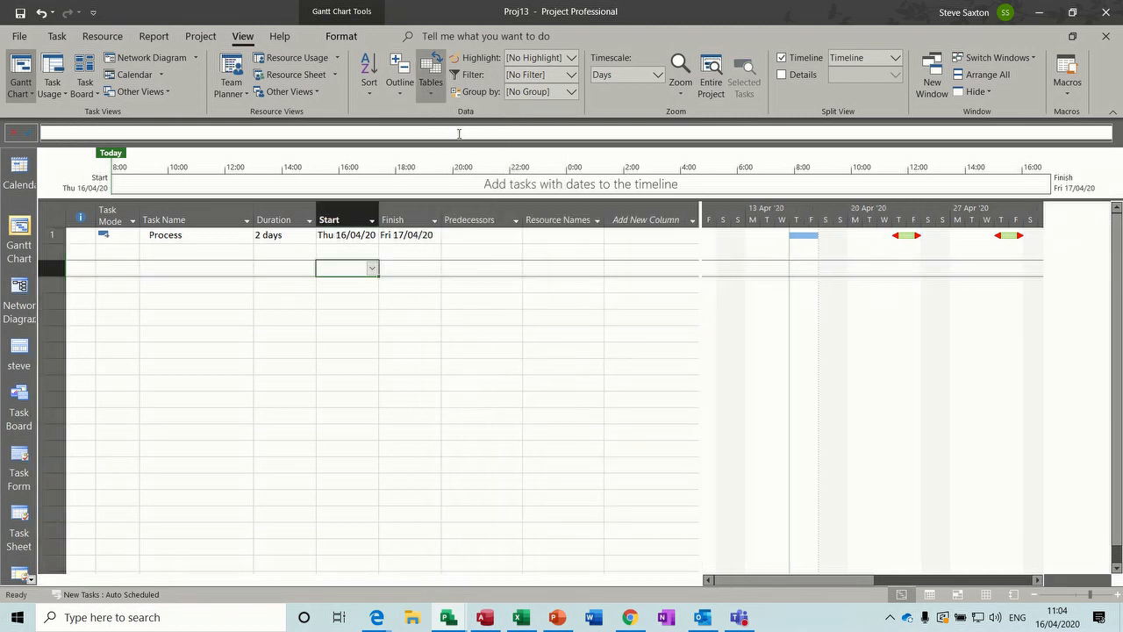
{"action": "right_click", "coordinate": [472, 218]}
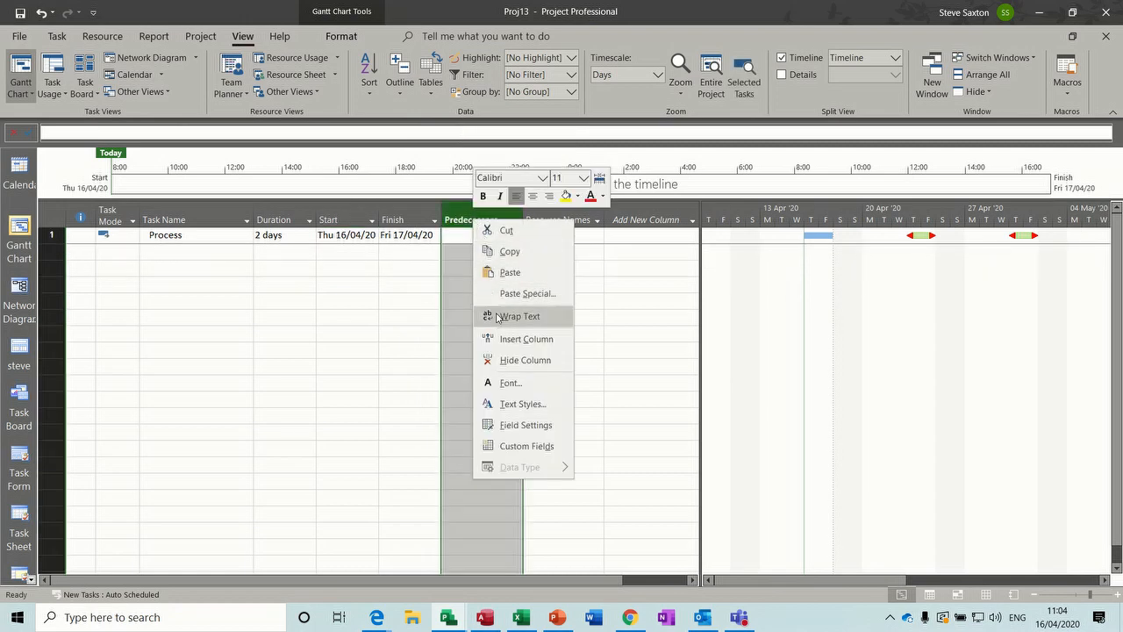
{"action": "left_click", "coordinate": [498, 341]}
{"action": "type", "text": "scheduled Duration"}
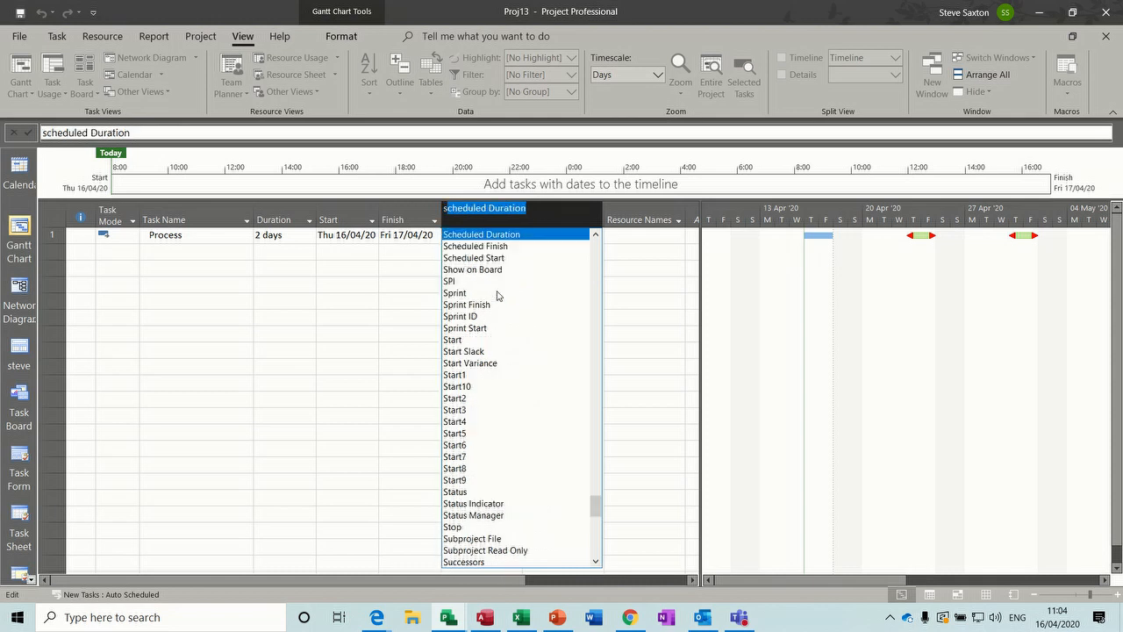
{"action": "left_click", "coordinate": [460, 375]}
Insert a Finish1 column between Start1 and Predecessors in the Process table.
{"action": "right_click", "coordinate": [548, 219]}
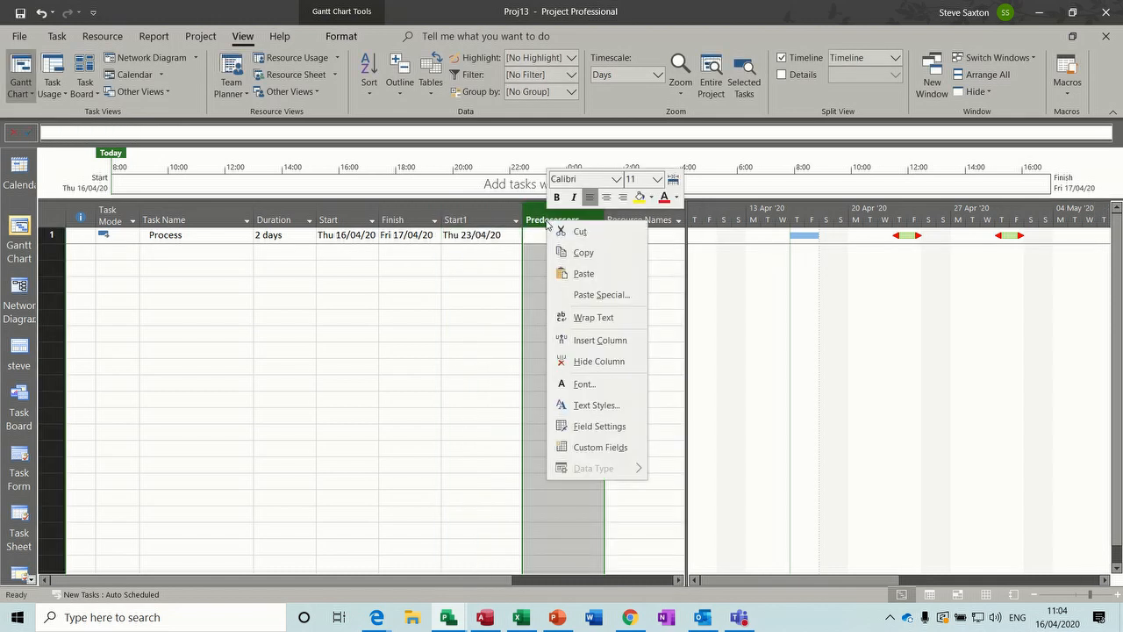
{"action": "left_click", "coordinate": [575, 340]}
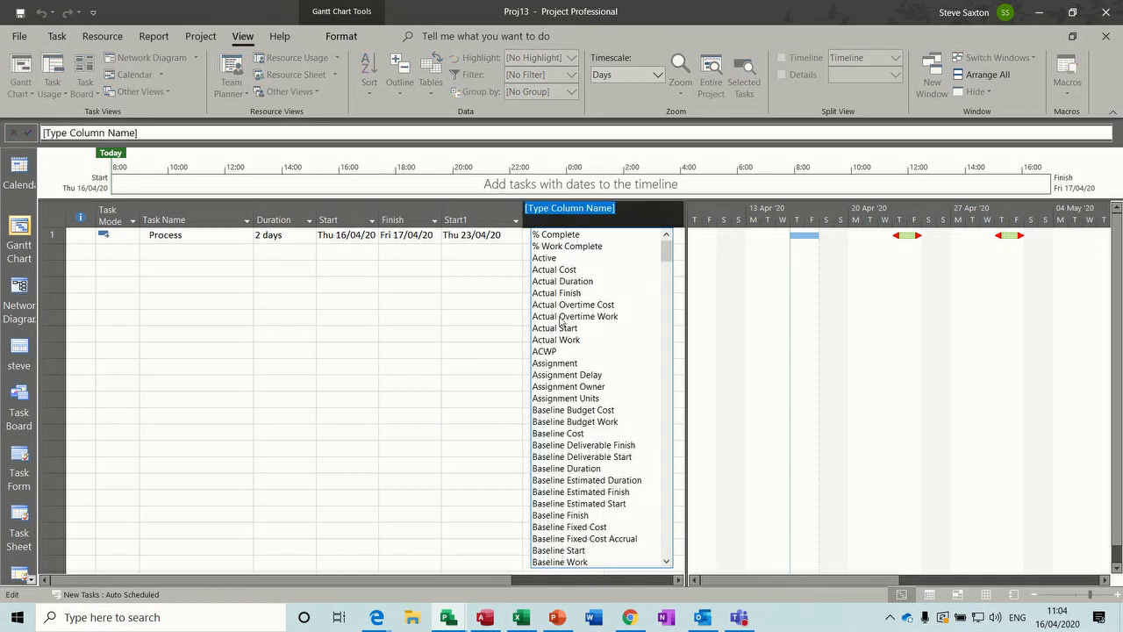
{"action": "type", "text": "finish"}
{"action": "left_click", "coordinate": [544, 271]}
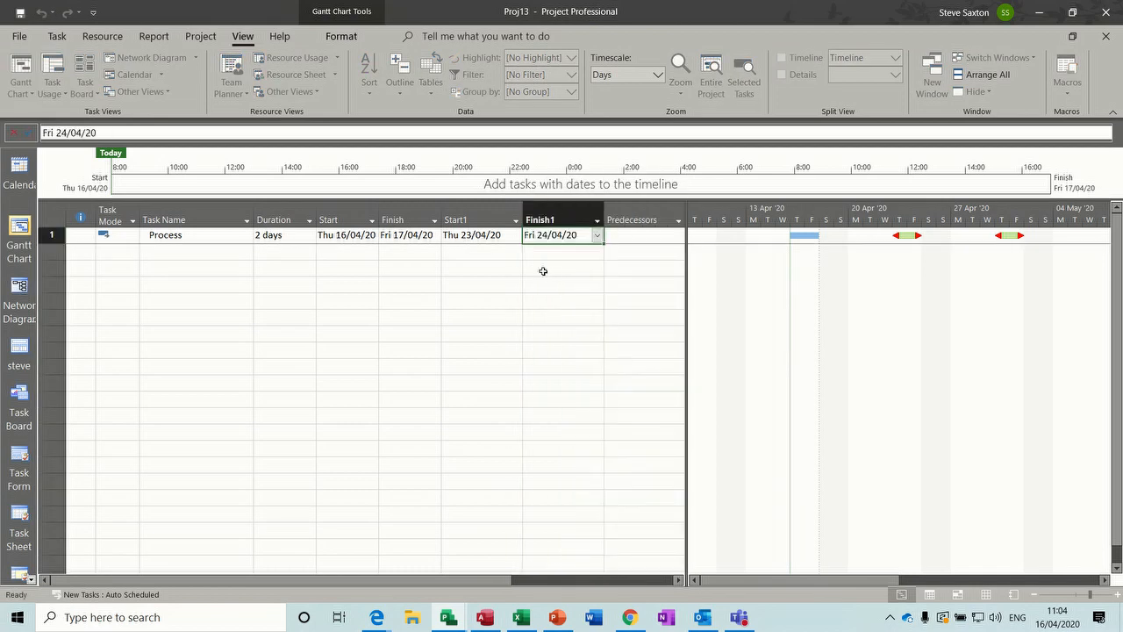
Insert a Start2 column between Finish1 and Predecessors in the Process table.
{"action": "right_click", "coordinate": [622, 211]}
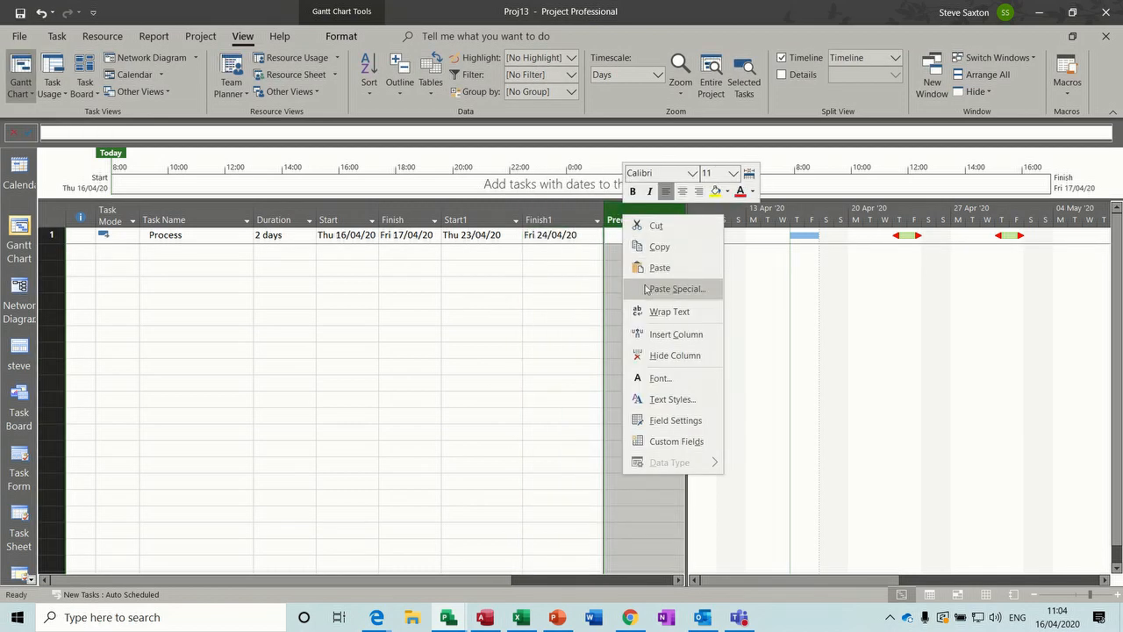
{"action": "left_click", "coordinate": [636, 351]}
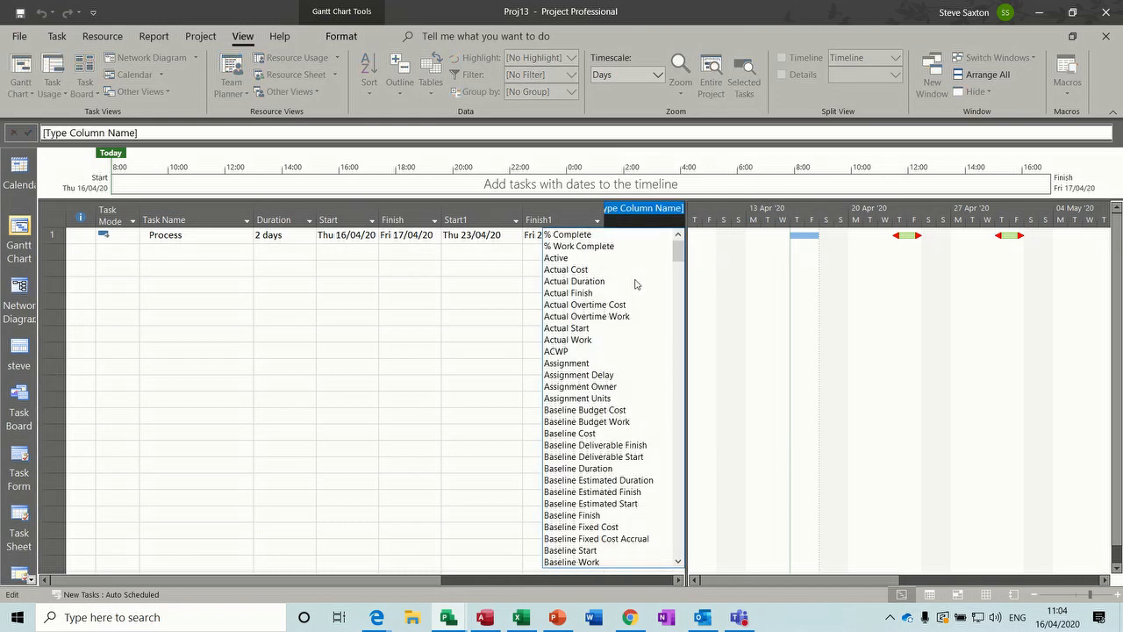
{"action": "type", "text": "scheduled Duration"}
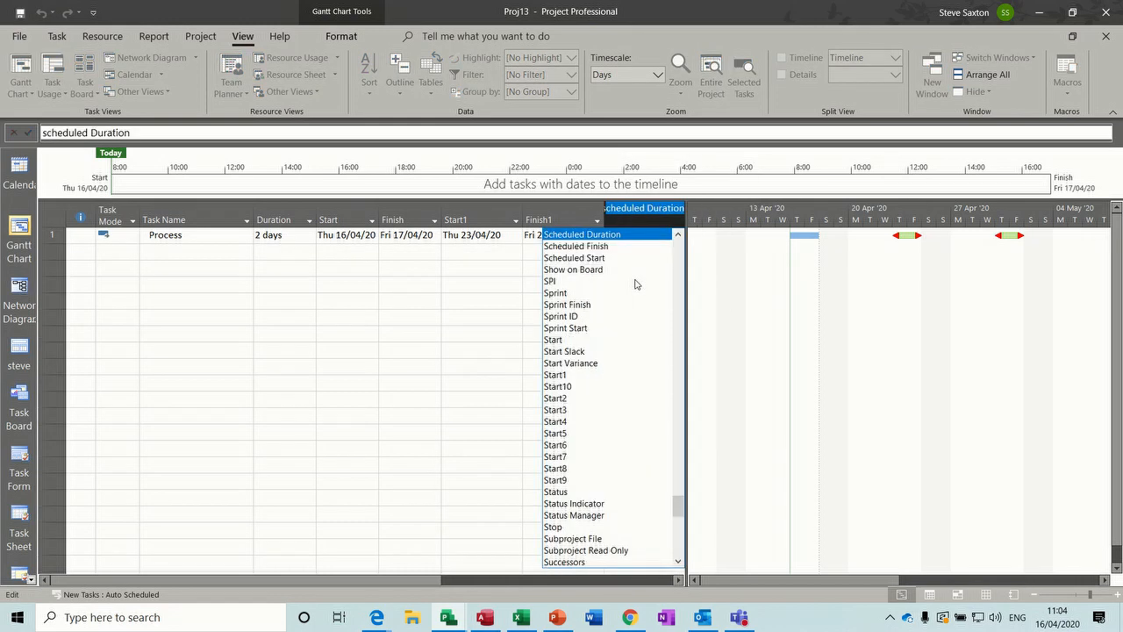
{"action": "left_click", "coordinate": [563, 399]}
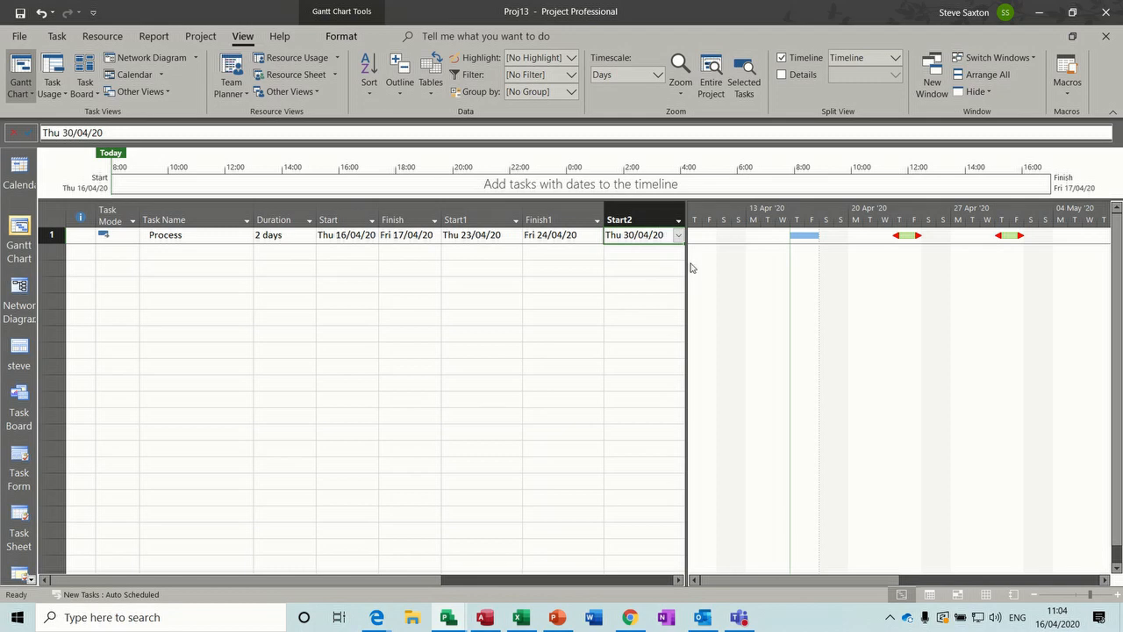
Widen the table area over the chart and insert a Finish2 column between Start2 and Predecessors.
{"action": "left_click_drag", "start_coordinate": [688, 263], "coordinate": [787, 254]}
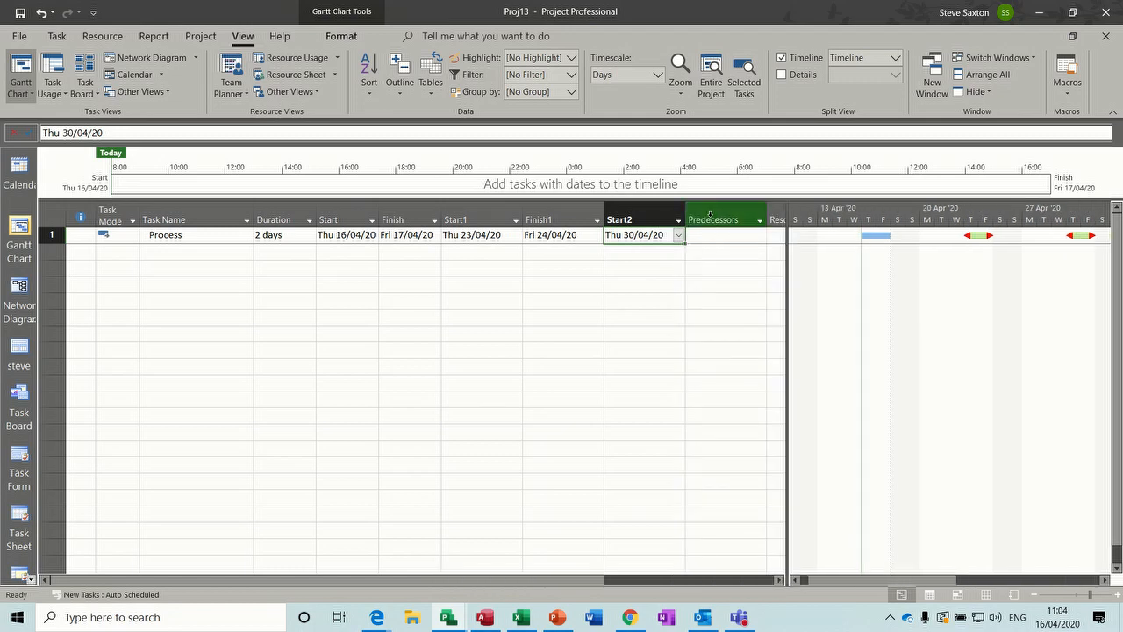
{"action": "right_click", "coordinate": [711, 215]}
{"action": "left_click", "coordinate": [725, 337]}
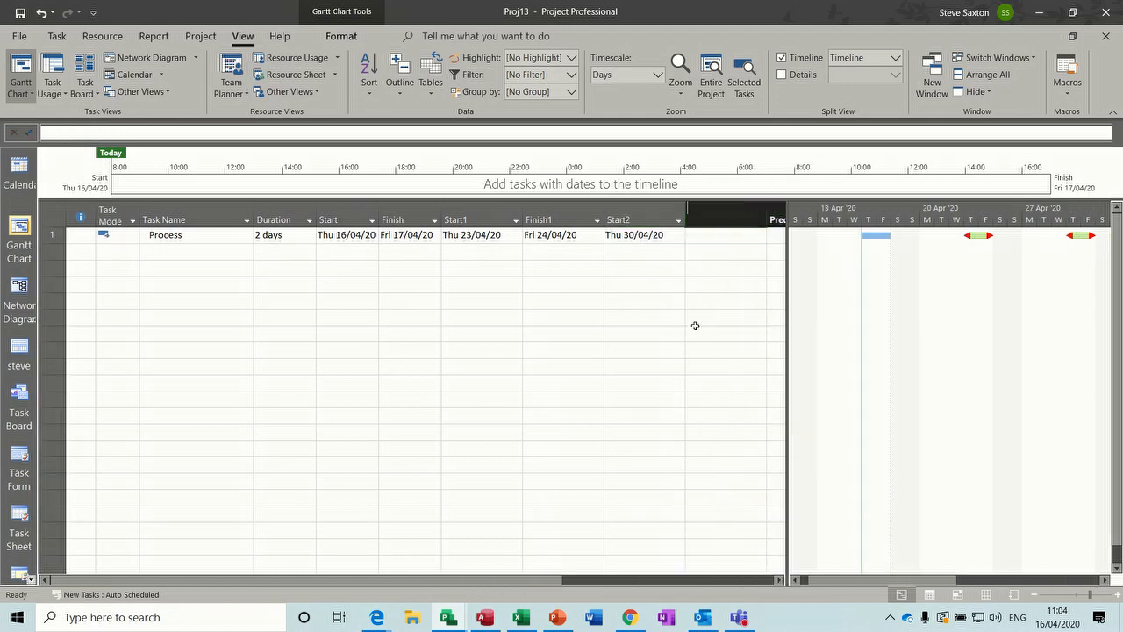
{"action": "type", "text": "finish"}
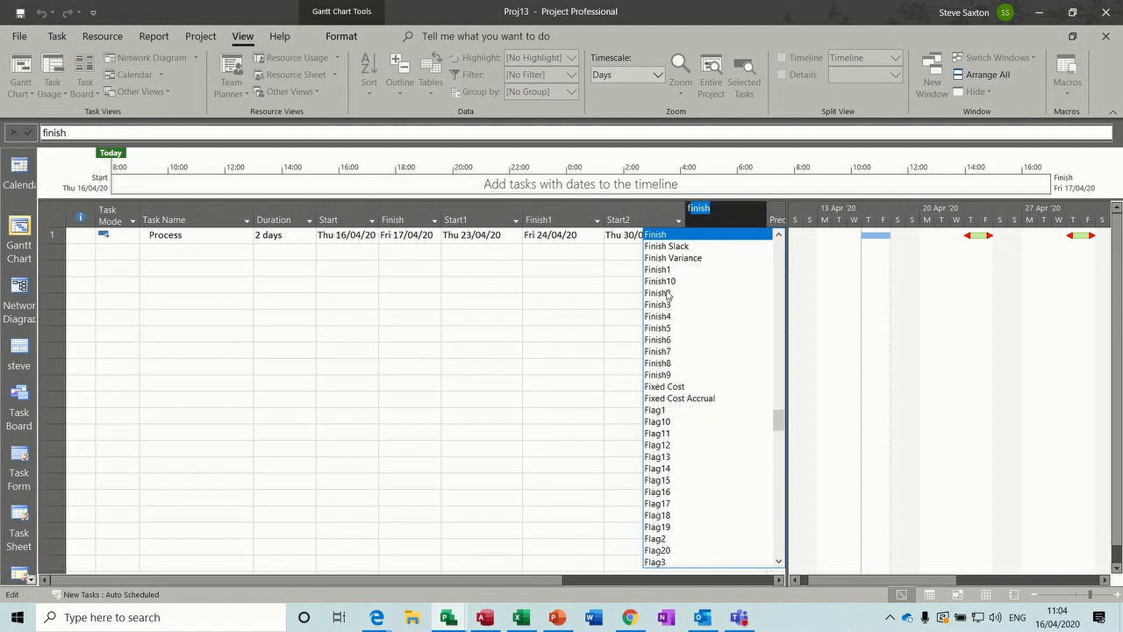
{"action": "key", "text": "Return"}
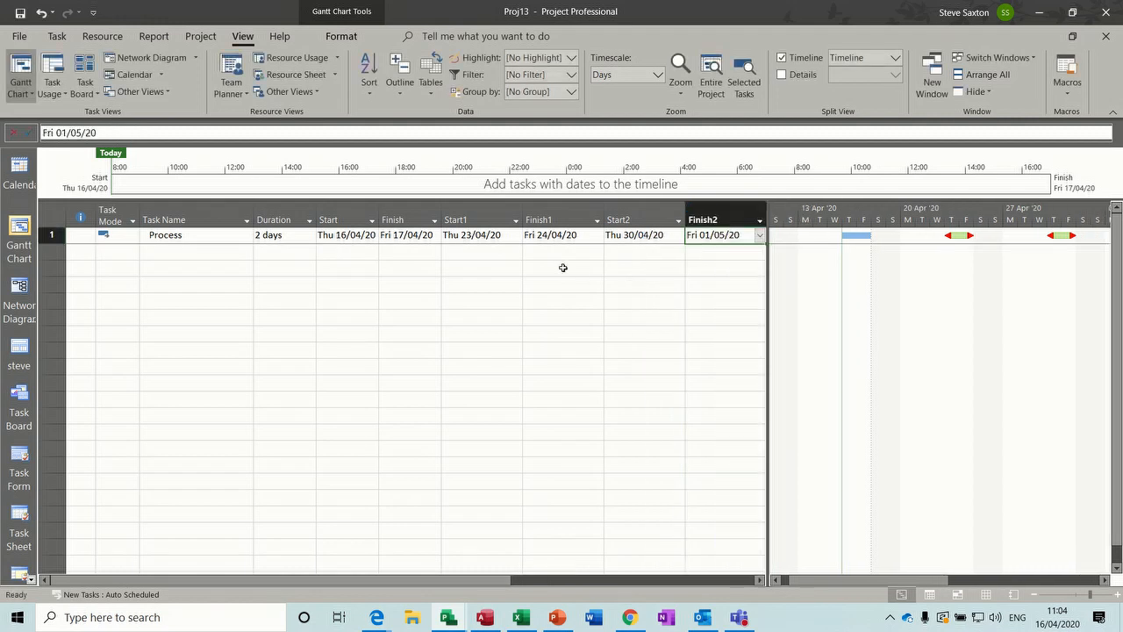
Switch the Gantt Chart view back to the built-in Entry table.
{"action": "left_click", "coordinate": [563, 267]}
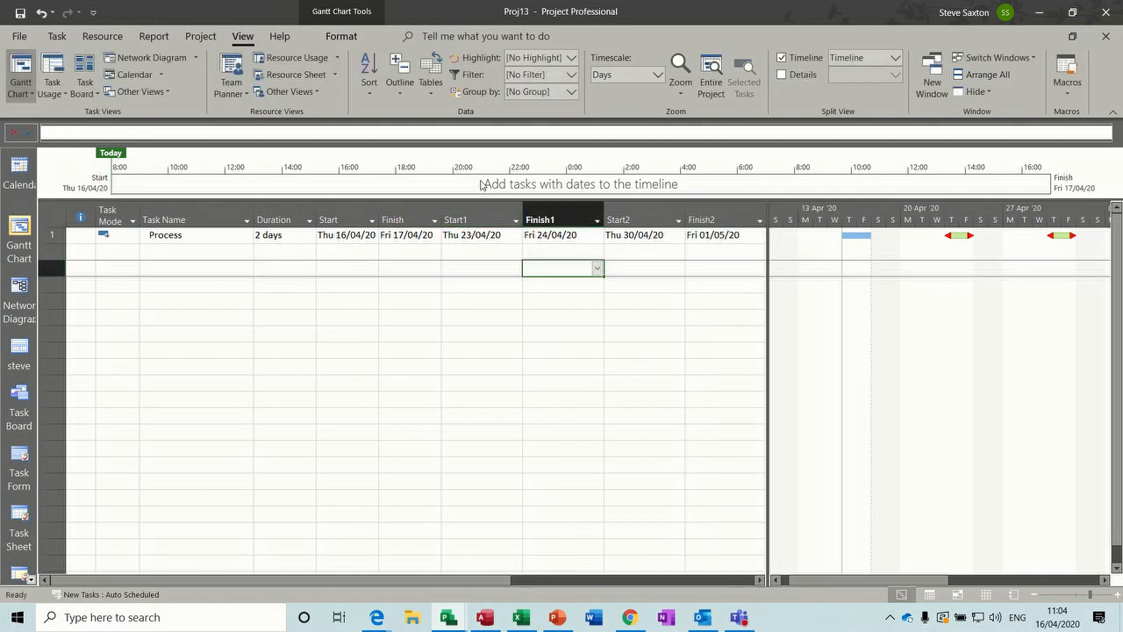
{"action": "left_click", "coordinate": [431, 79]}
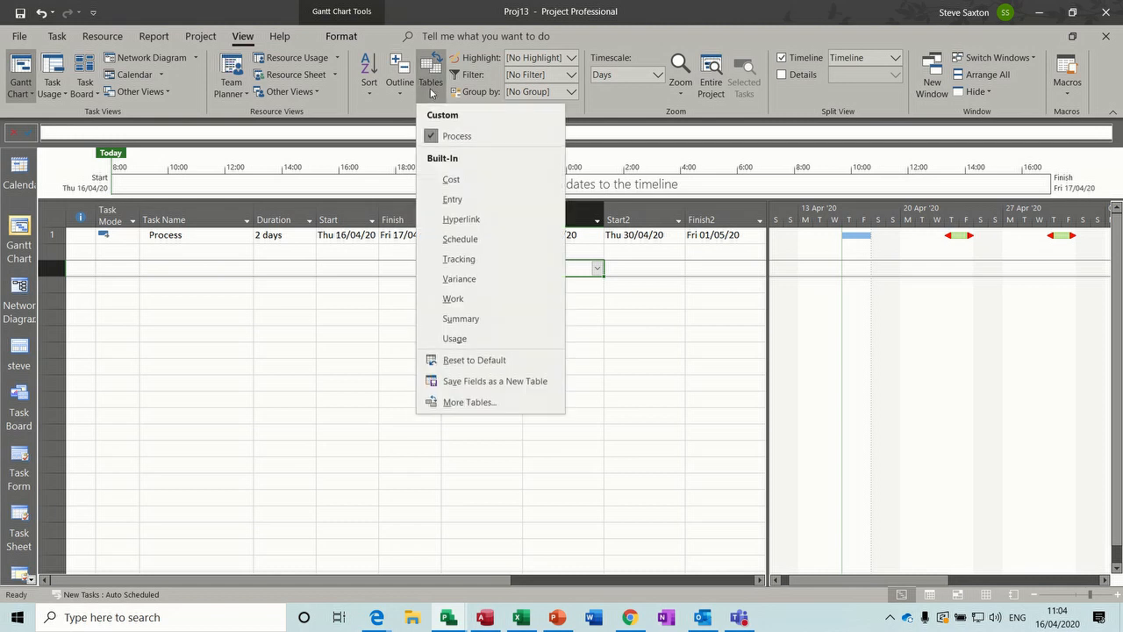
{"action": "left_click", "coordinate": [459, 198]}
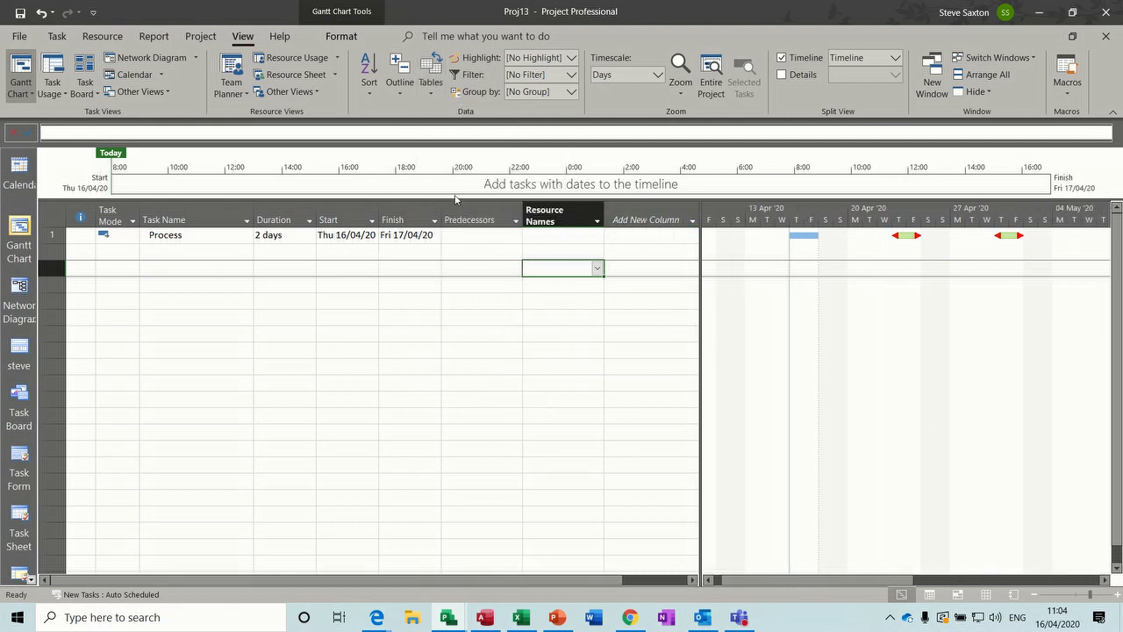
Compare the Gantt Chart in the custom Process table and in the built-in Entry table.
{"action": "left_click", "coordinate": [430, 79]}
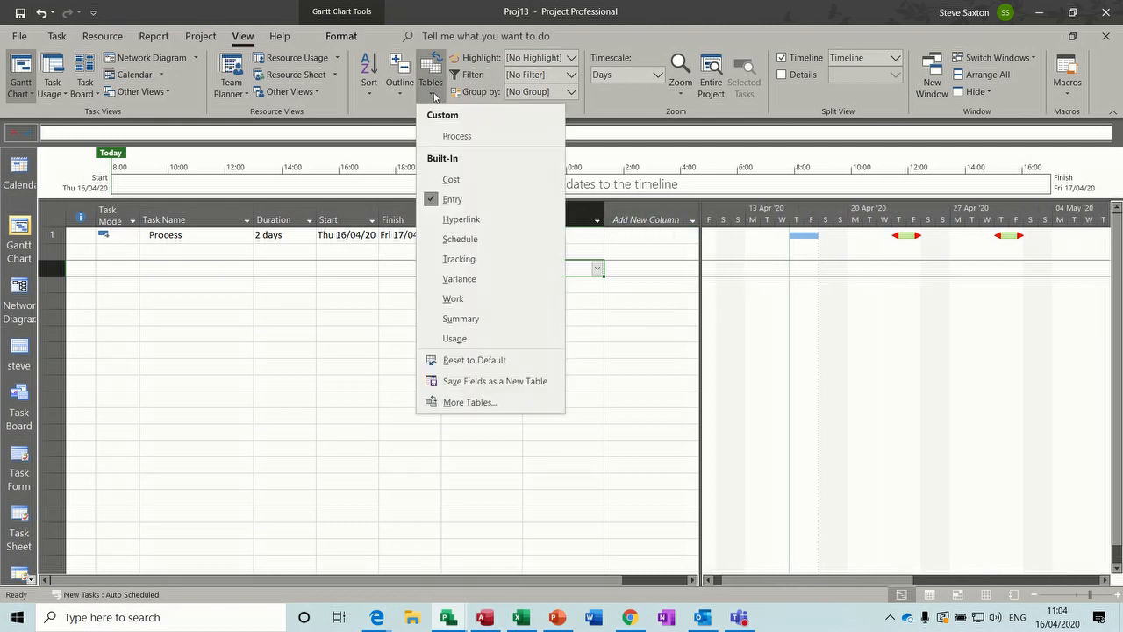
{"action": "left_click", "coordinate": [457, 136]}
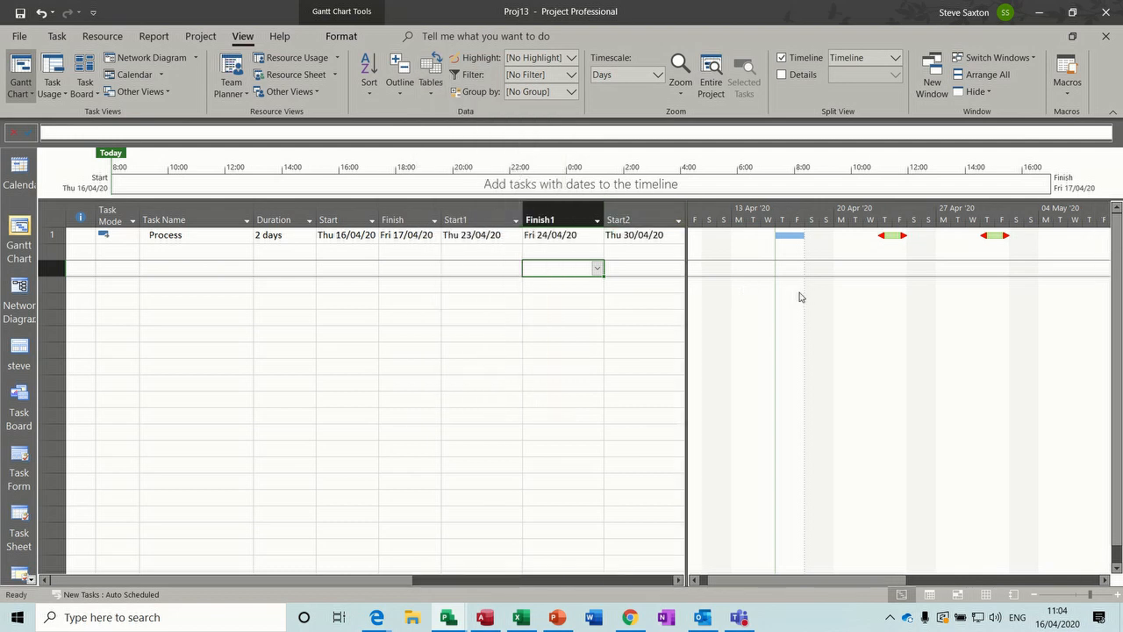
{"action": "left_click", "coordinate": [430, 77]}
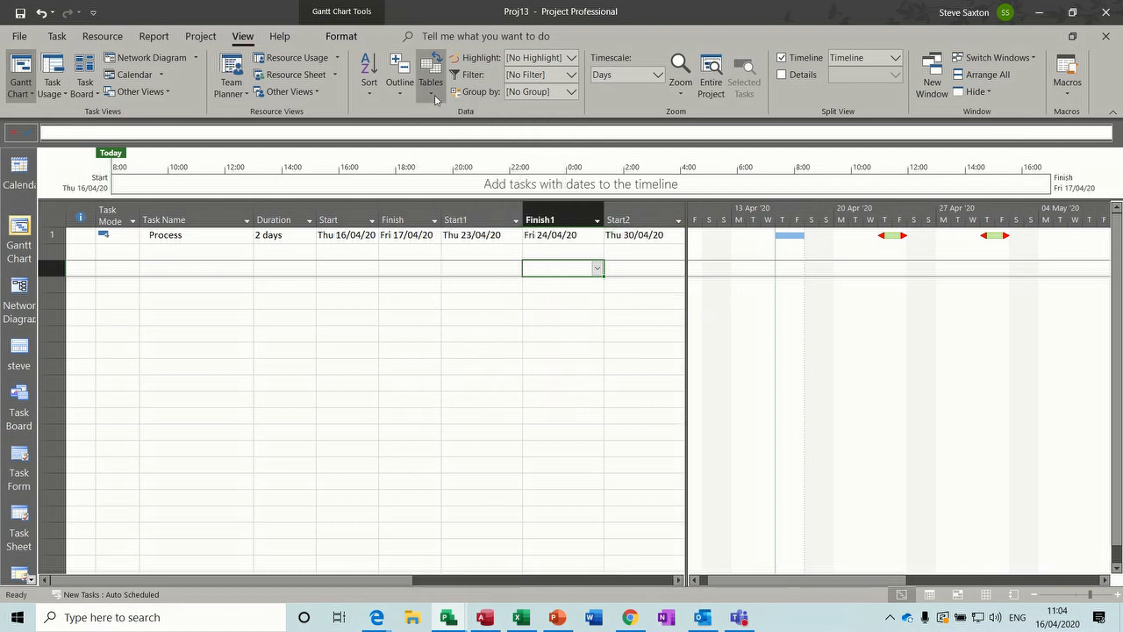
{"action": "left_click", "coordinate": [452, 200]}
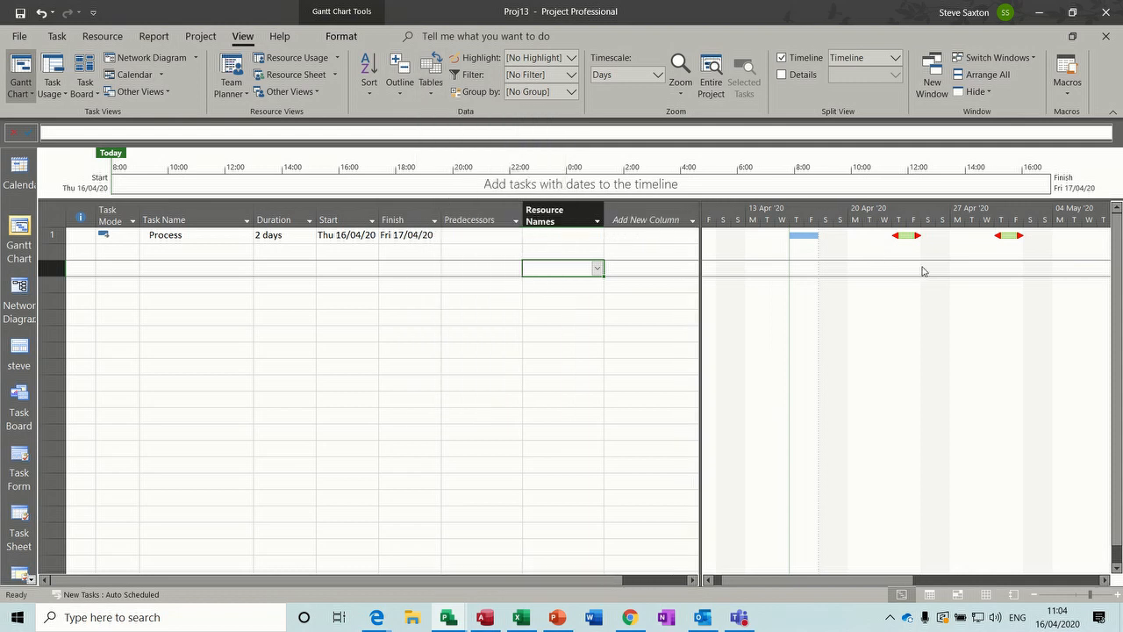
Widen the table area over the chart and apply the custom Process table to the Gantt Chart.
{"action": "left_click_drag", "start_coordinate": [700, 288], "coordinate": [745, 297]}
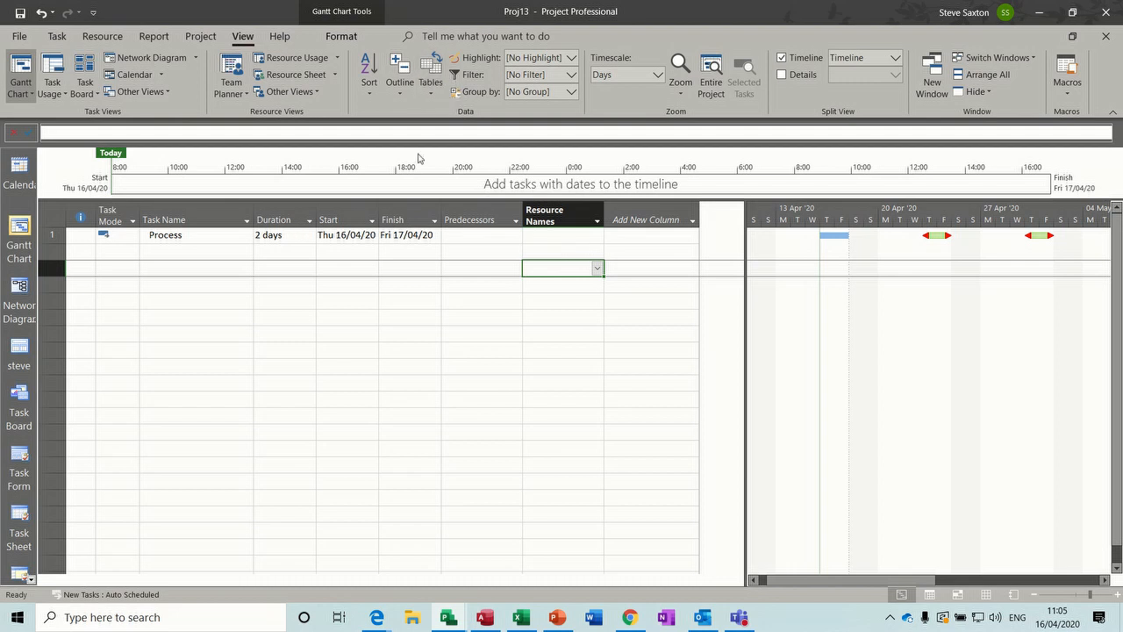
{"action": "left_click_drag", "start_coordinate": [227, 249], "coordinate": [202, 316]}
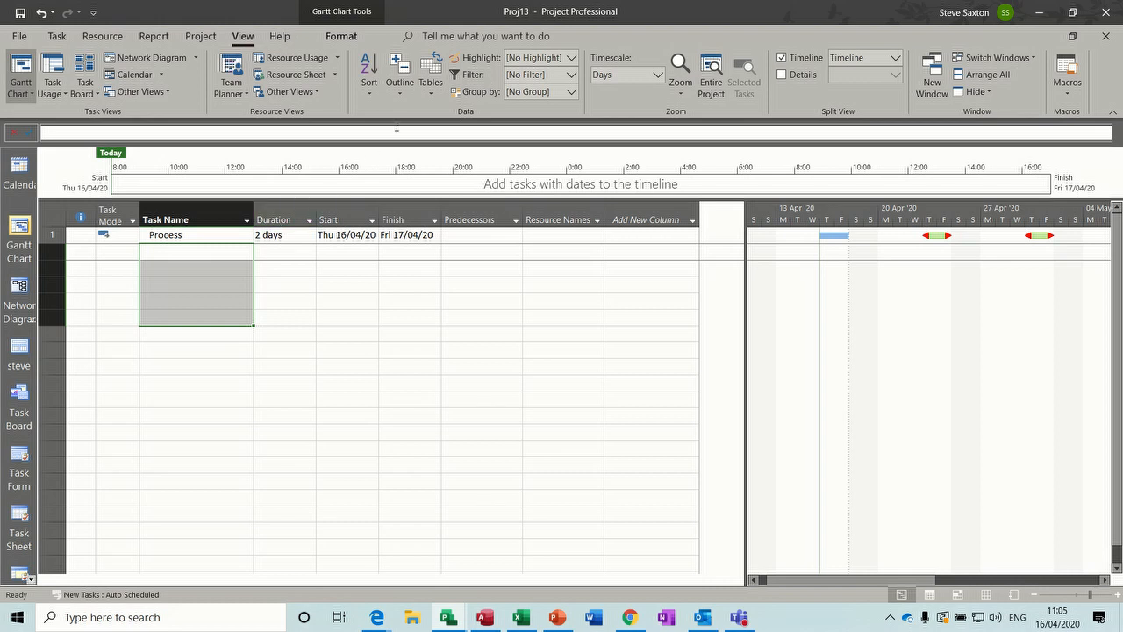
{"action": "left_click", "coordinate": [430, 81]}
{"action": "left_click", "coordinate": [450, 133]}
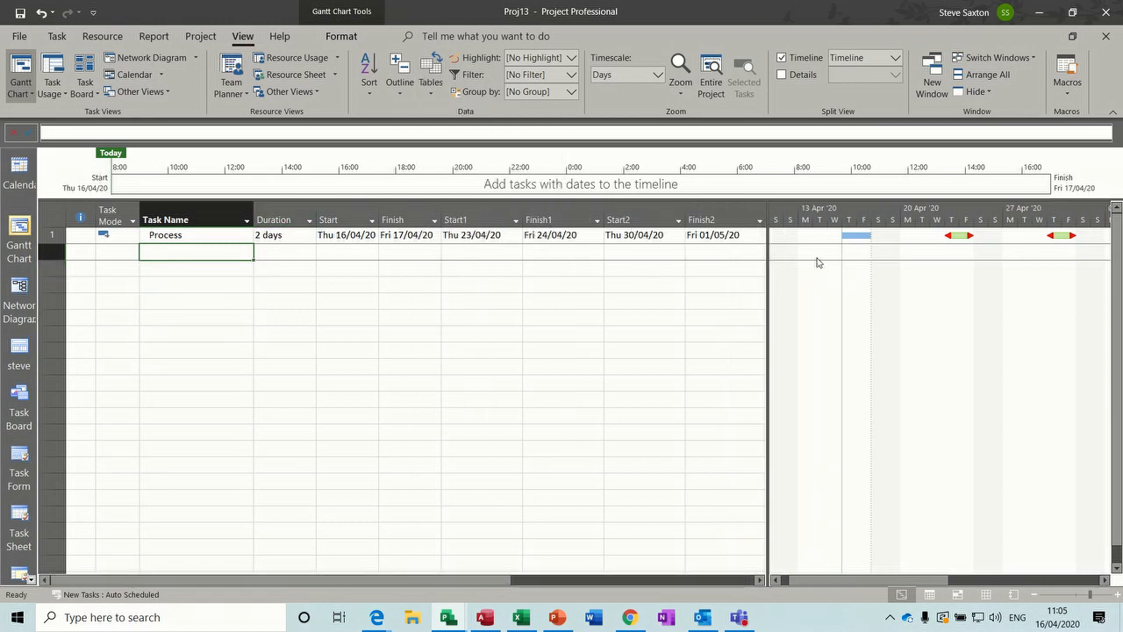
Review the bar definitions in Bar Styles and close the dialog without changes.
{"action": "double_click", "coordinate": [924, 328]}
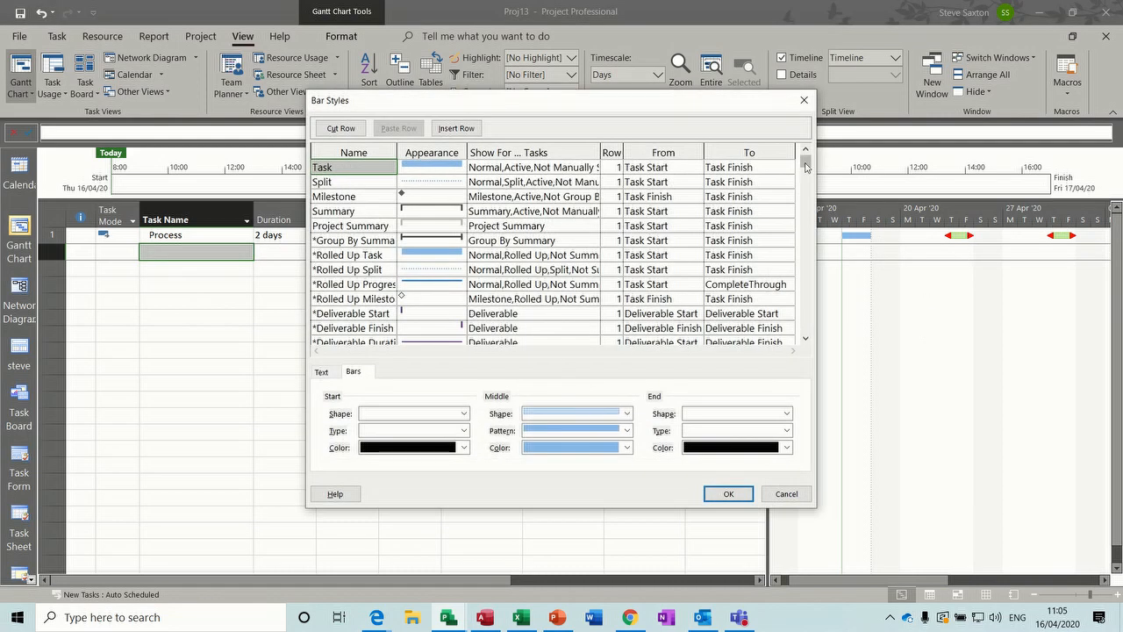
{"action": "left_click_drag", "start_coordinate": [806, 163], "coordinate": [805, 191]}
{"action": "left_click", "coordinate": [783, 497]}
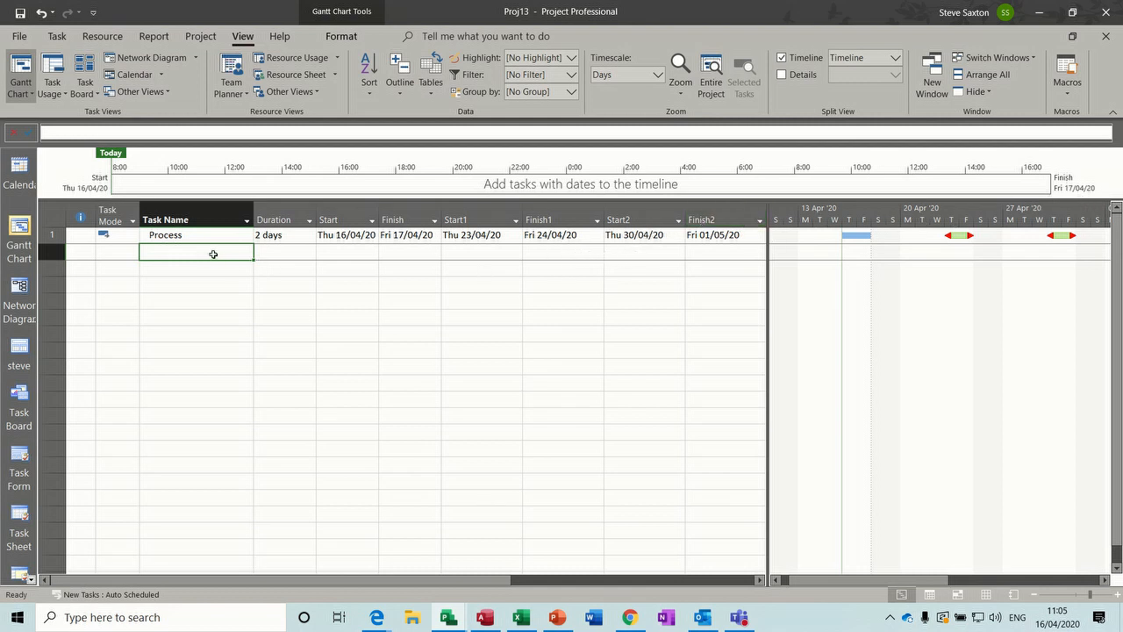
Add a task named Process 1 below the Process task and set its duration to 1 day.
{"action": "type", "text": "Process 1"}
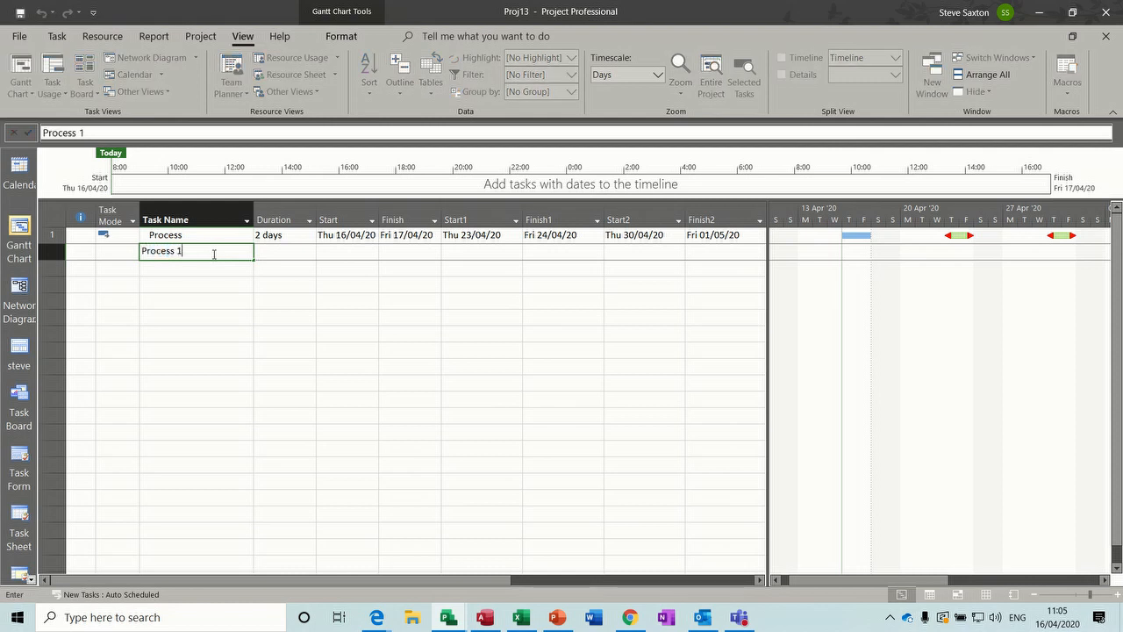
{"action": "left_click", "coordinate": [265, 249]}
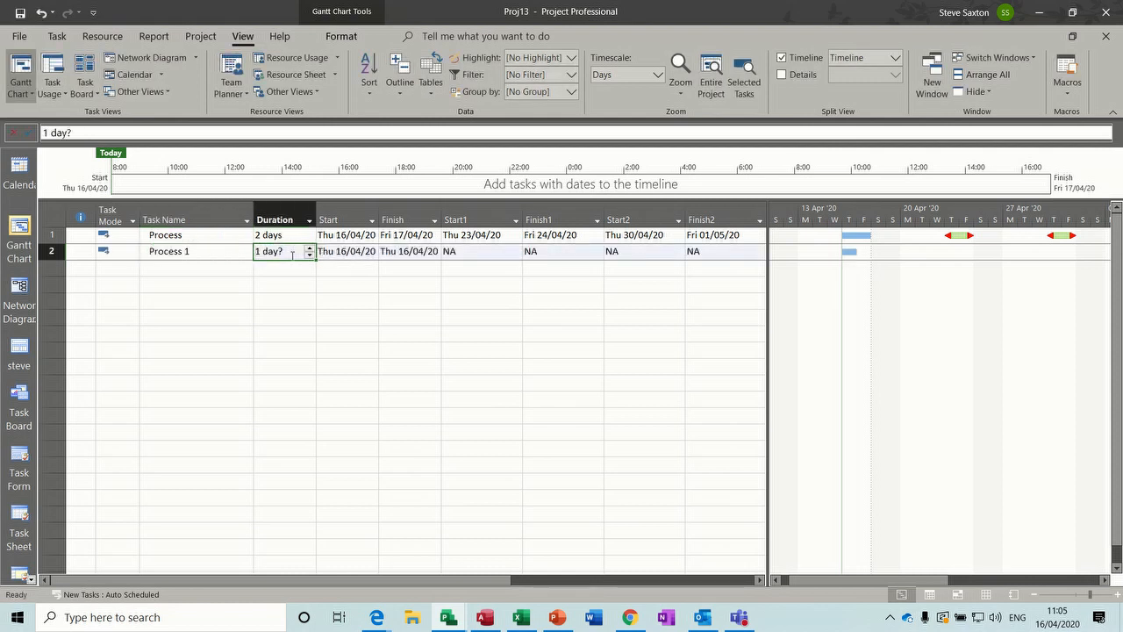
{"action": "type", "text": "1"}
Set the Process 1 task's Start1 date to 23/04/20 and its Finish1 date to 24/04/20.
{"action": "left_click", "coordinate": [484, 255]}
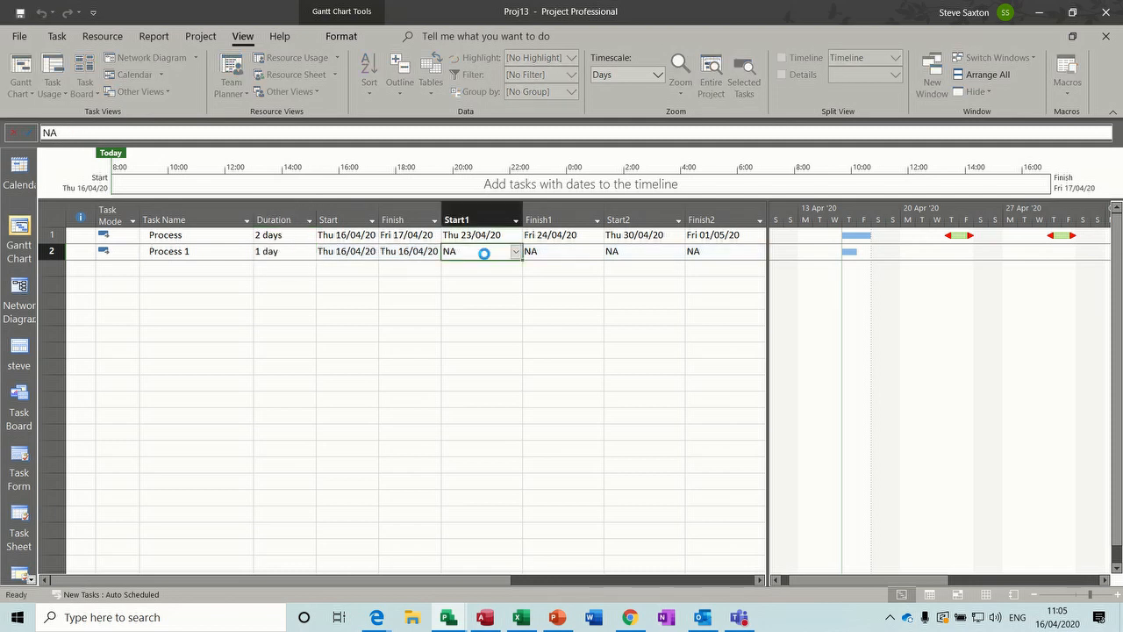
{"action": "left_click", "coordinate": [515, 252]}
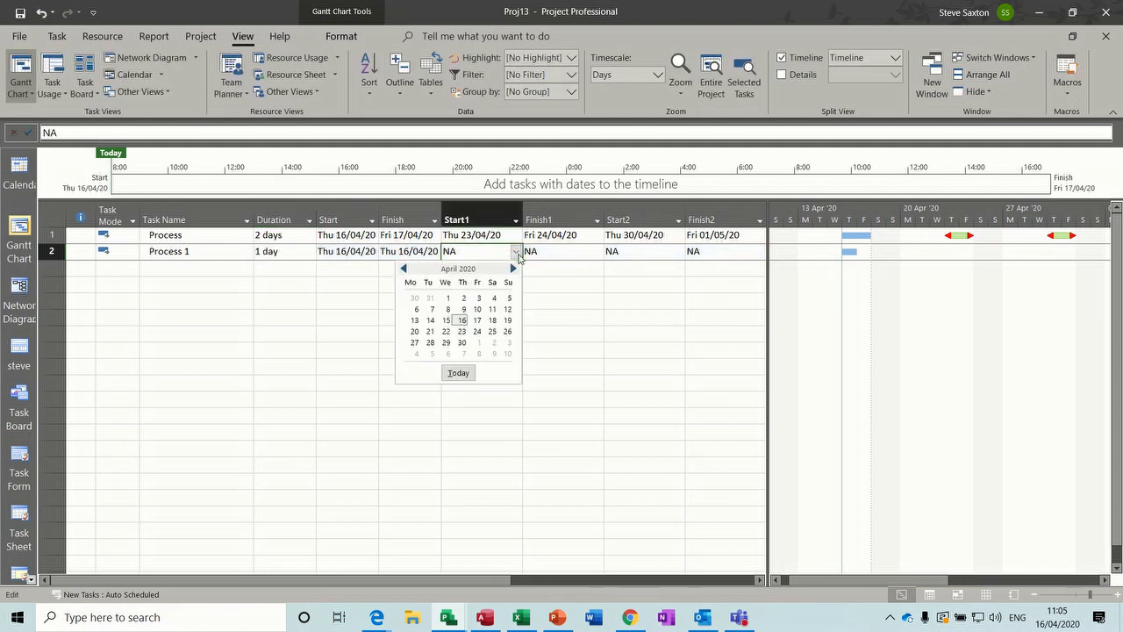
{"action": "left_click", "coordinate": [462, 331]}
{"action": "left_click", "coordinate": [563, 255]}
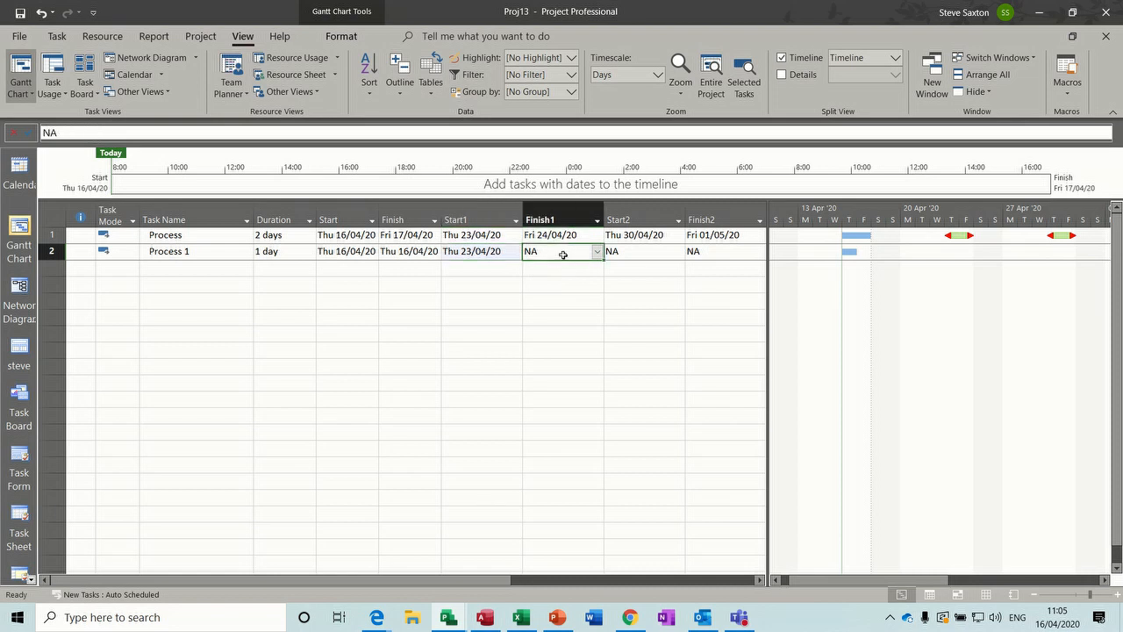
{"action": "left_click", "coordinate": [597, 255]}
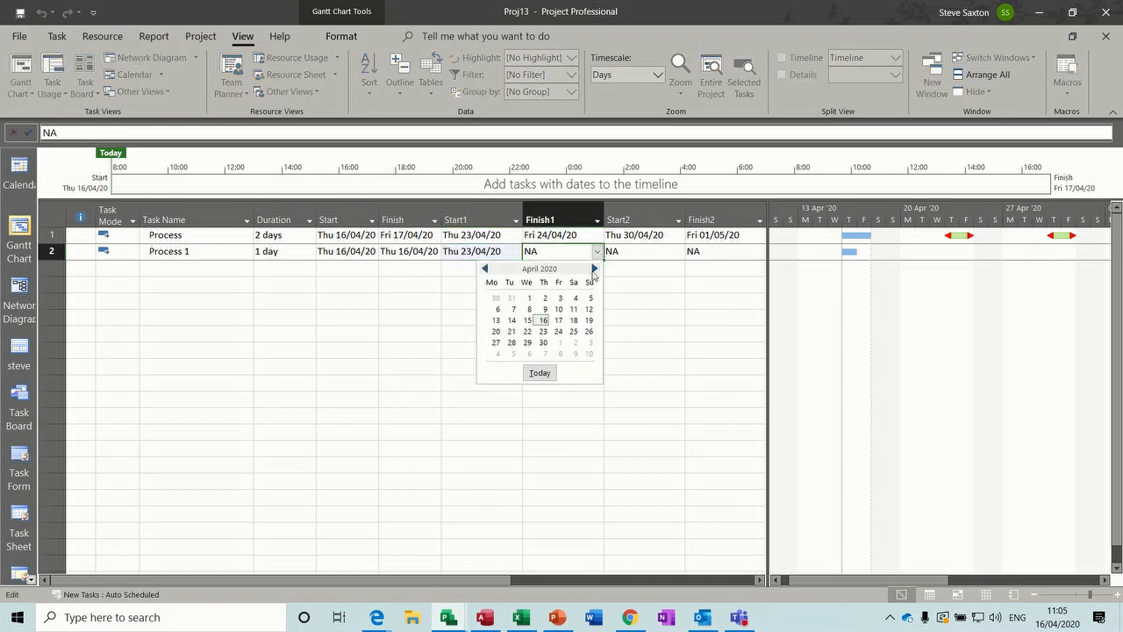
{"action": "left_click", "coordinate": [559, 332]}
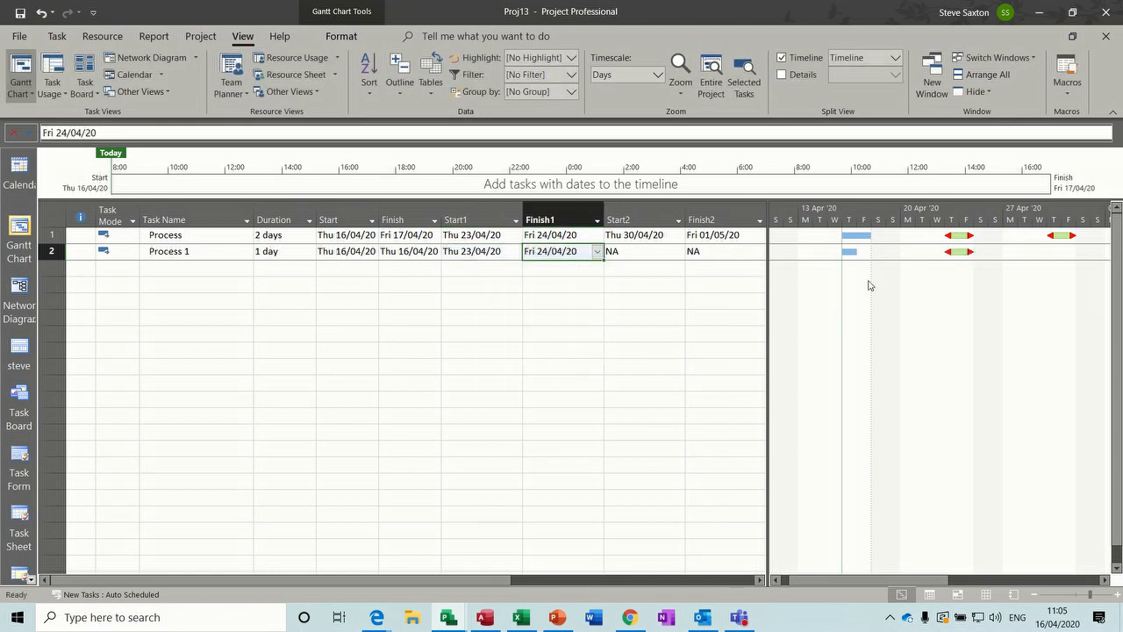
{"action": "left_click", "coordinate": [653, 255]}
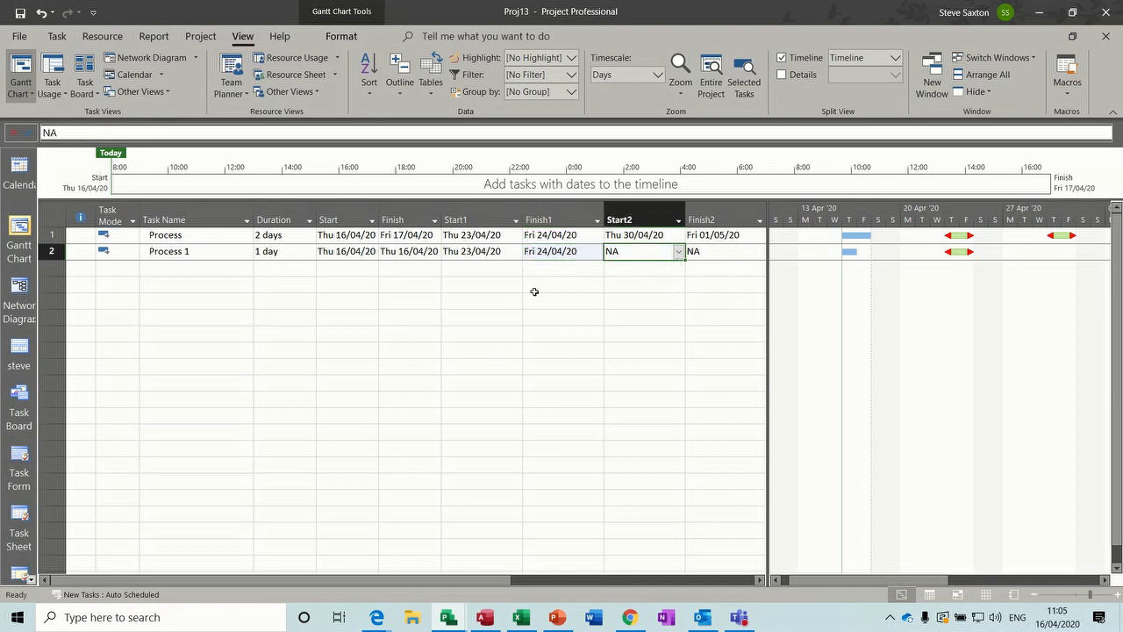
Check in the Organizer whether the Process table is stored in Global.MPT as well as in Proj13.
{"action": "left_click", "coordinate": [429, 92]}
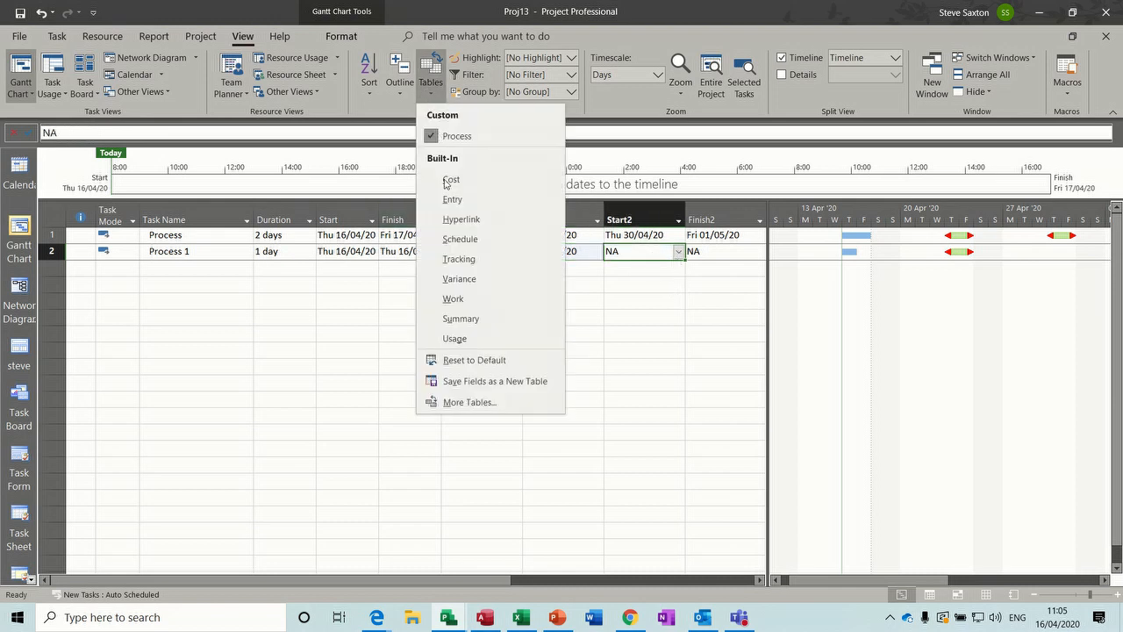
{"action": "left_click", "coordinate": [460, 402]}
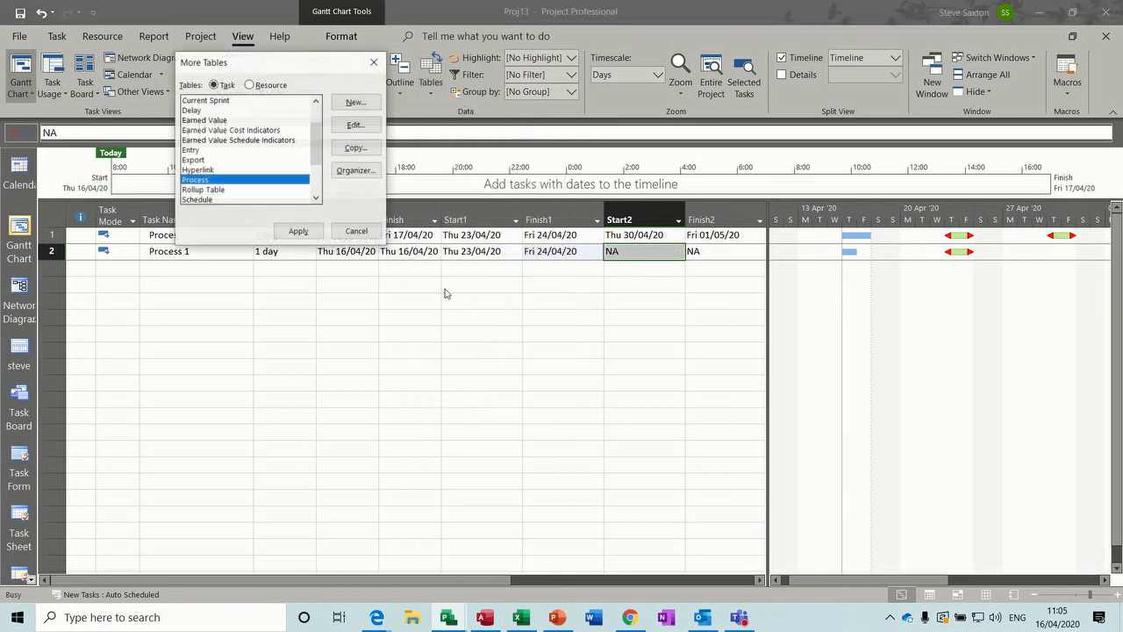
{"action": "left_click", "coordinate": [355, 171]}
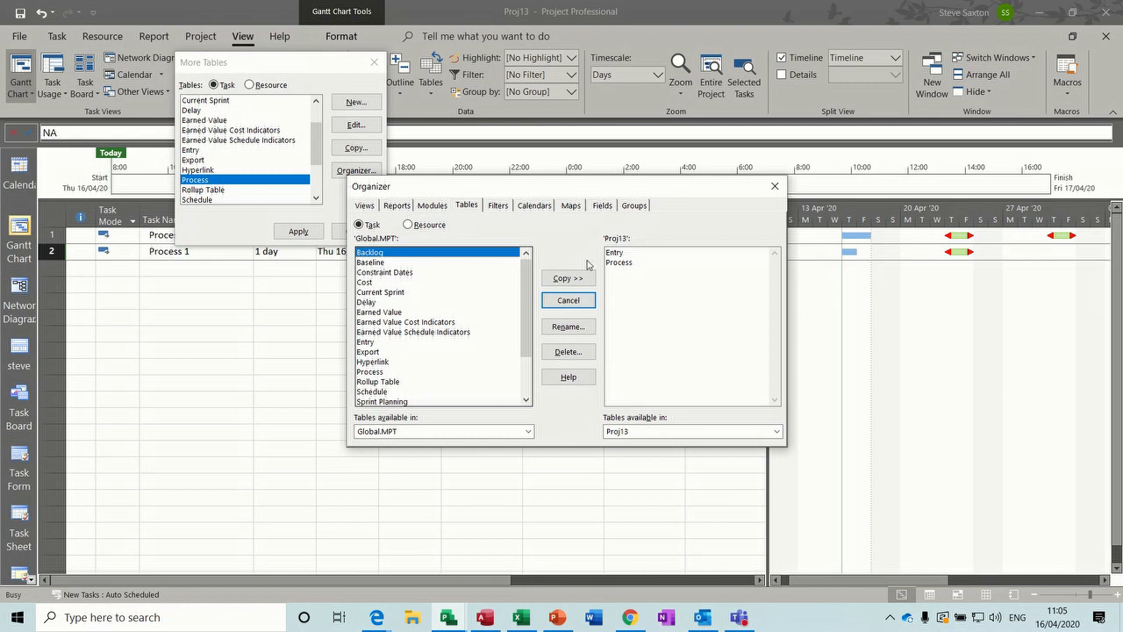
{"action": "left_click", "coordinate": [377, 372]}
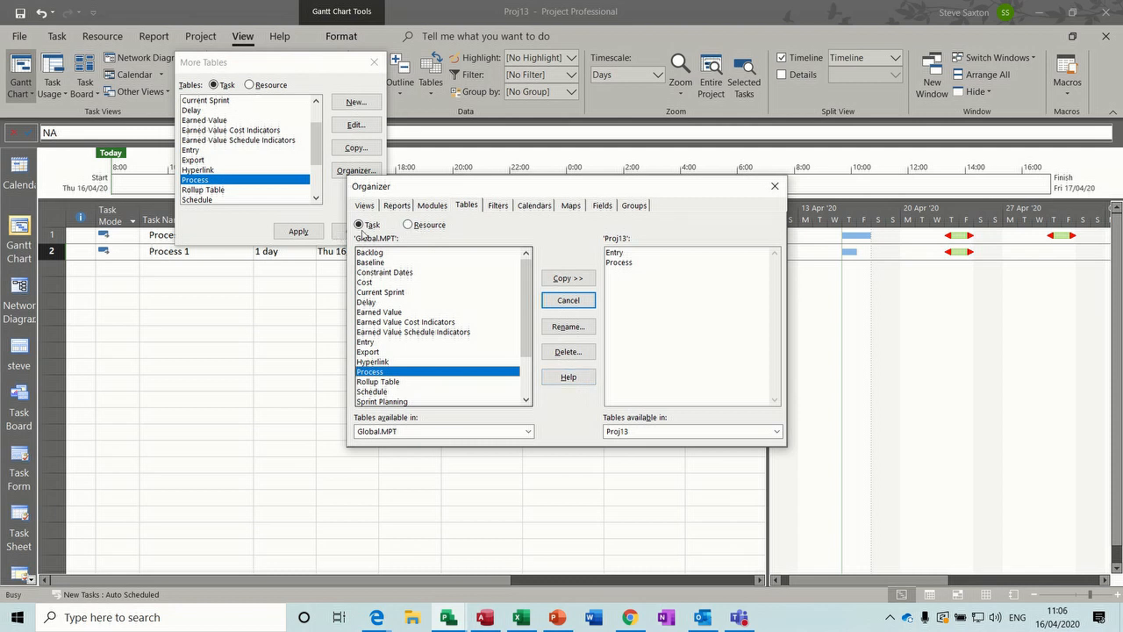
{"action": "left_click", "coordinate": [775, 186]}
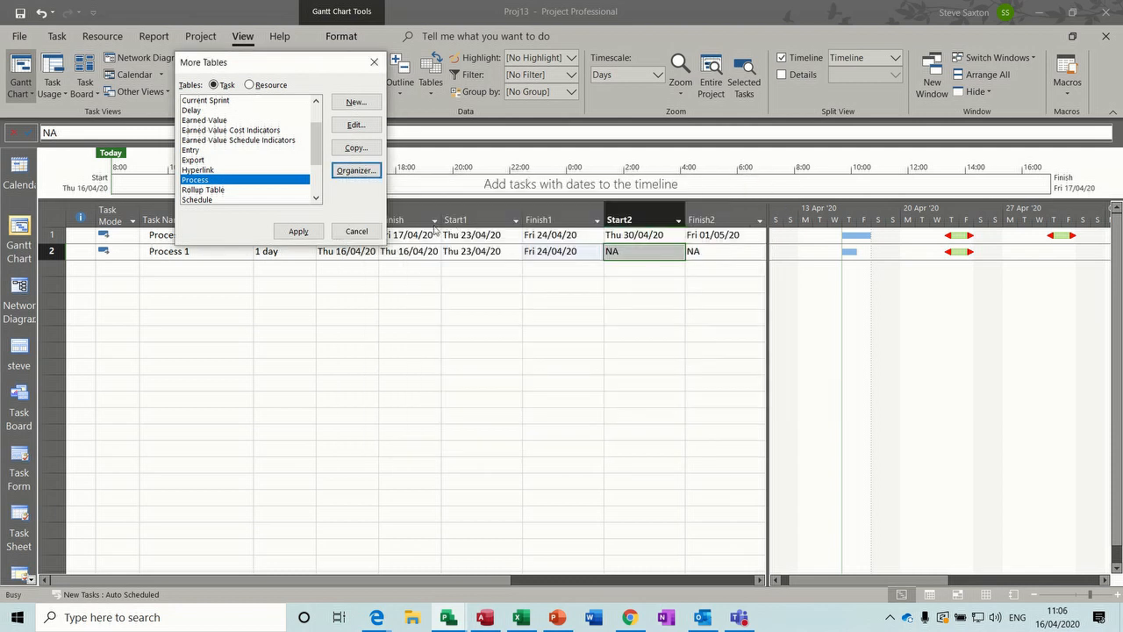
{"action": "left_click", "coordinate": [357, 232]}
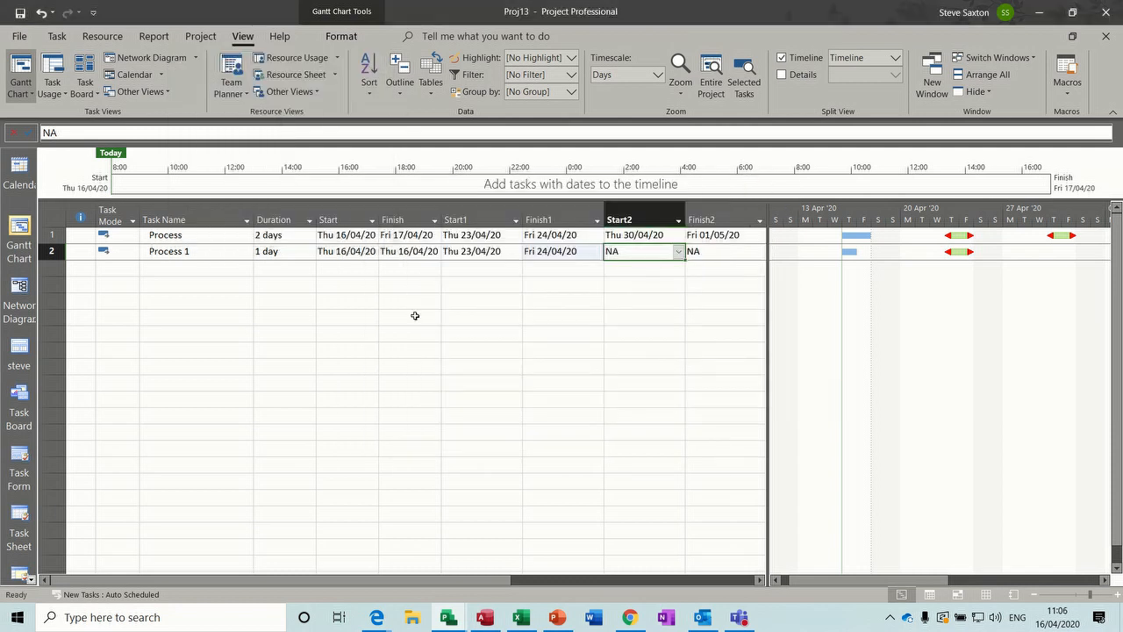
Create a new blank project, apply the custom Process table and widen the table area to show the Start1 to Finish2 columns.
{"action": "key", "text": "ctrl+n"}
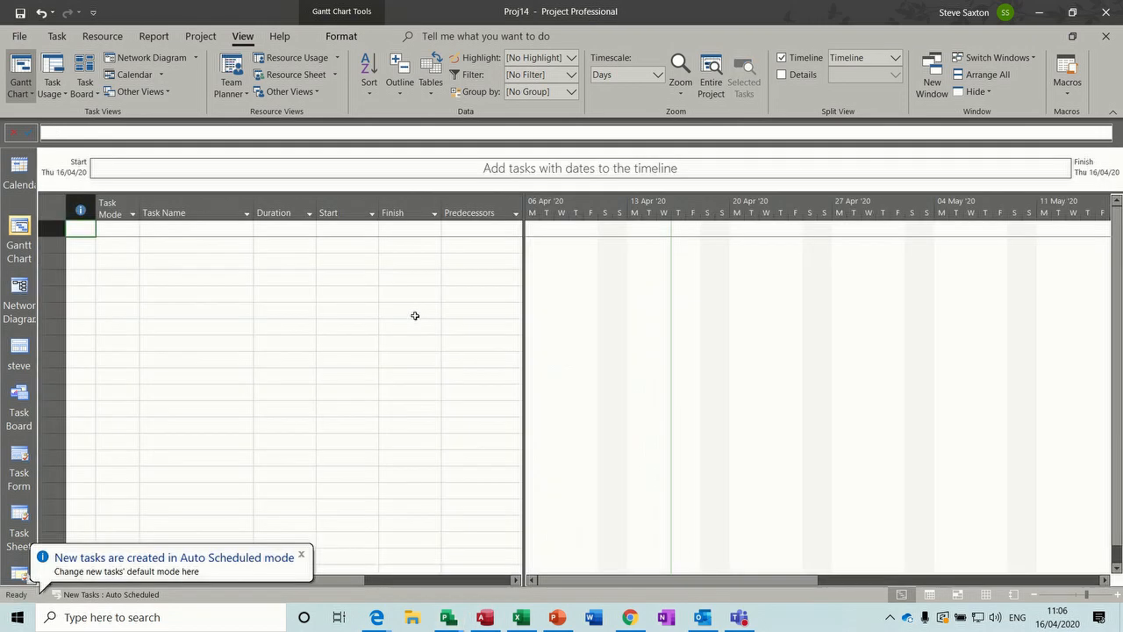
{"action": "left_click", "coordinate": [431, 93]}
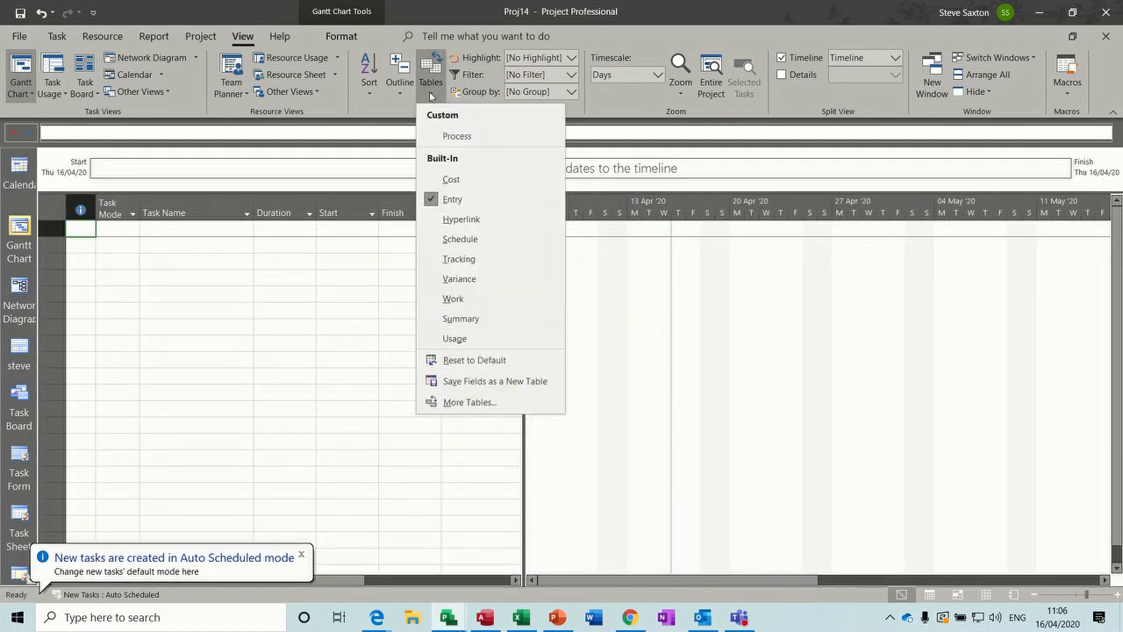
{"action": "left_click", "coordinate": [457, 136]}
{"action": "left_click_drag", "start_coordinate": [514, 233], "coordinate": [748, 248]}
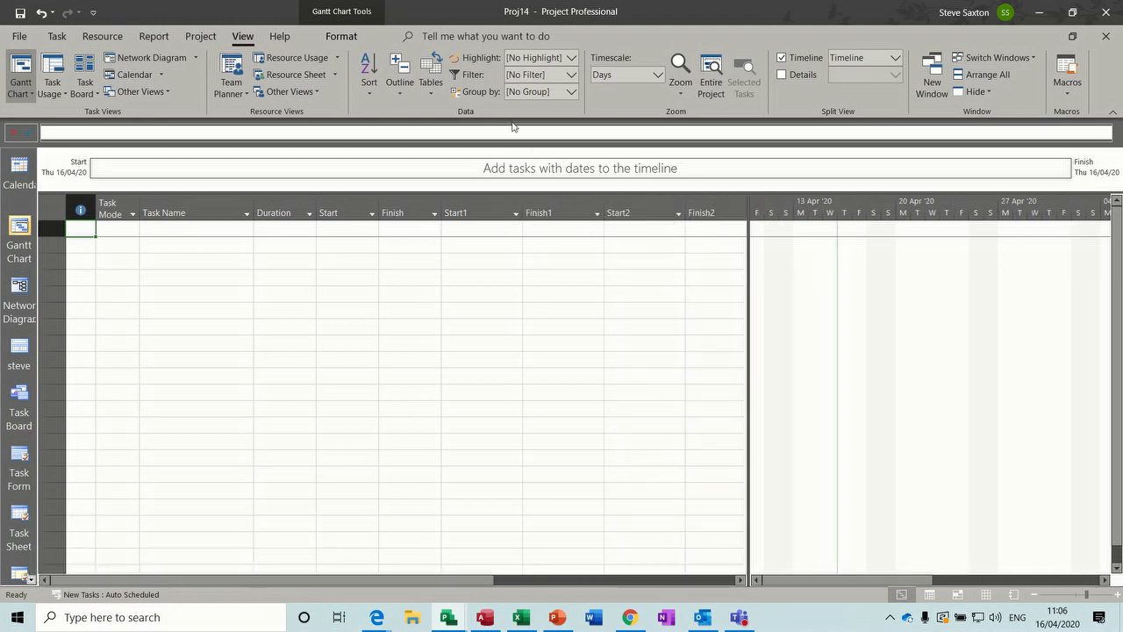
Check where the Process table is stored by looking it up in the new project's Organizer.
{"action": "left_click", "coordinate": [430, 88]}
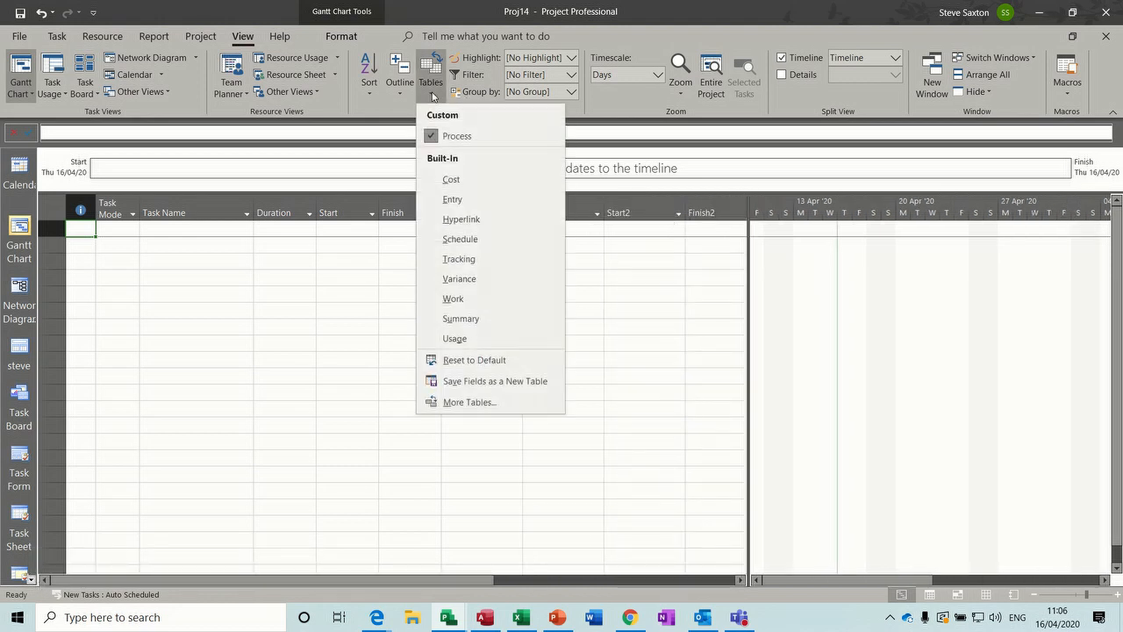
{"action": "left_click", "coordinate": [465, 402]}
{"action": "left_click", "coordinate": [354, 170]}
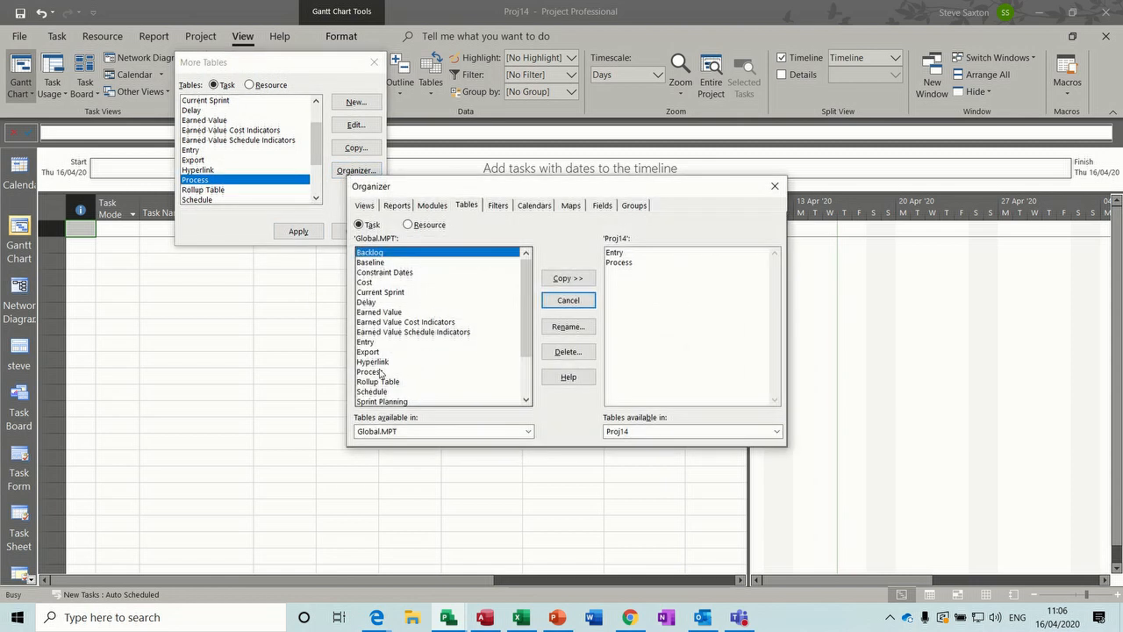
{"action": "left_click", "coordinate": [370, 372]}
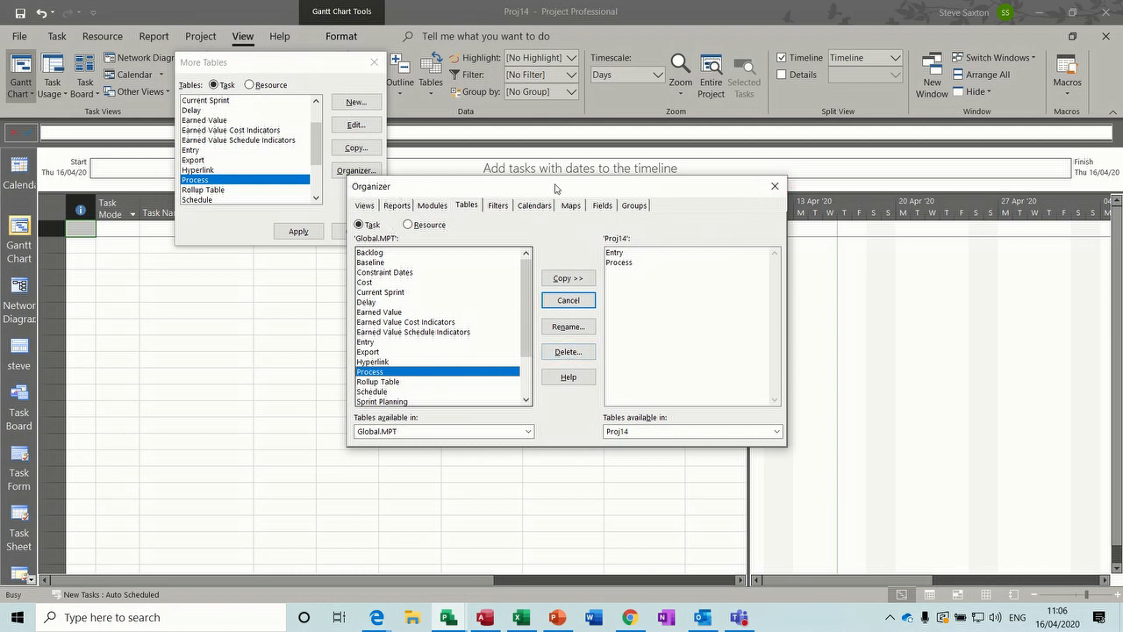
{"action": "left_click", "coordinate": [774, 186]}
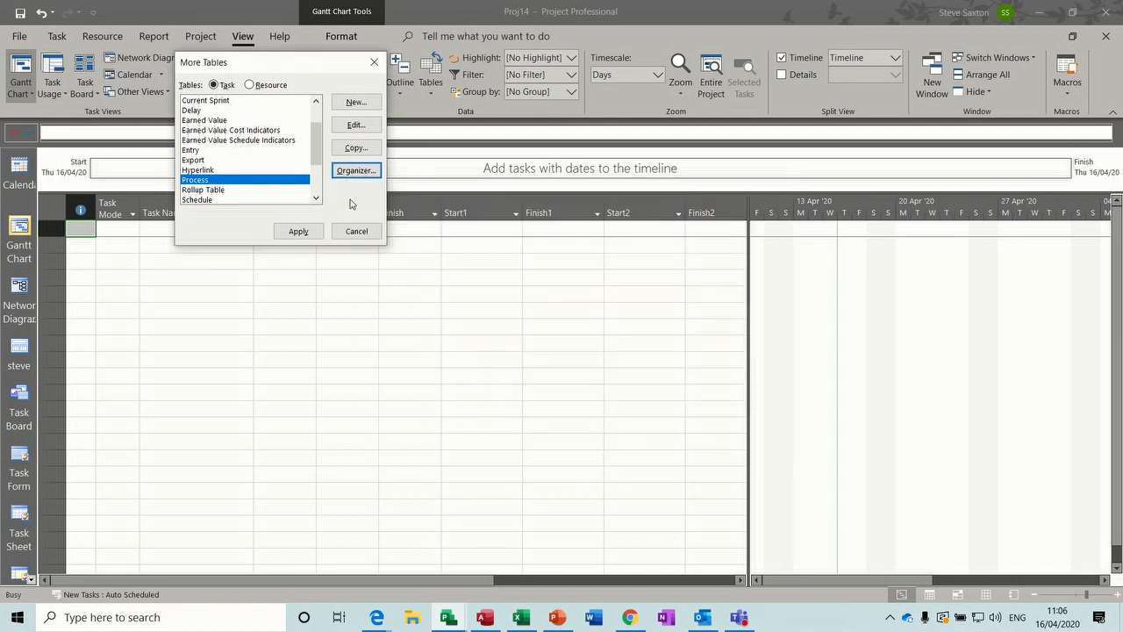
{"action": "left_click", "coordinate": [356, 231]}
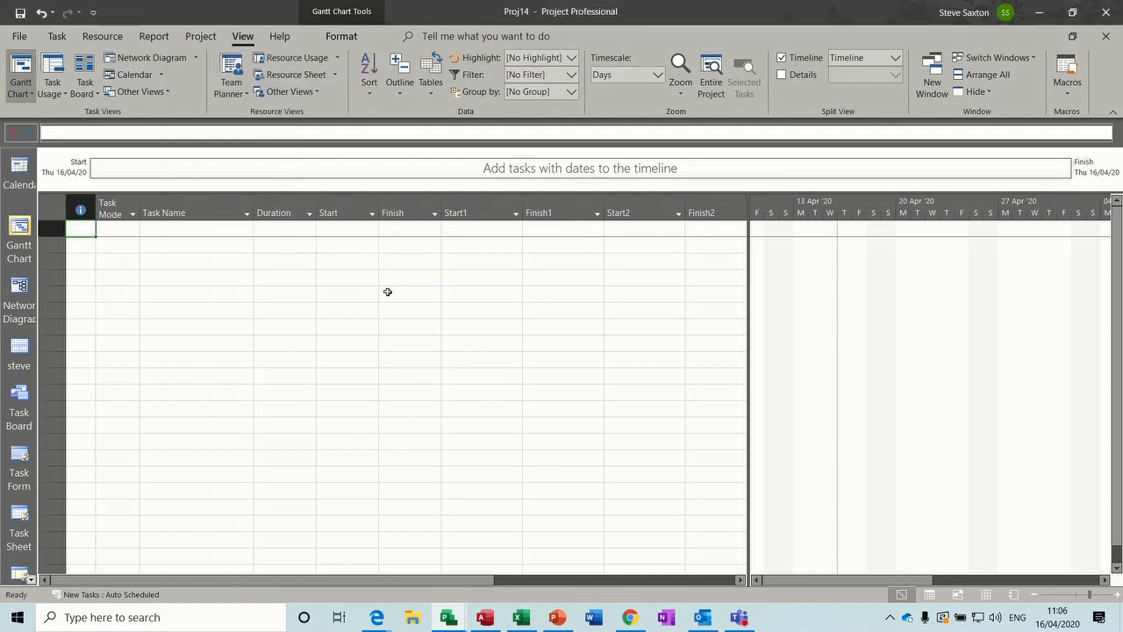
Close the new blank project.
{"action": "key", "text": "ctrl+w"}
{"action": "left_click", "coordinate": [566, 353]}
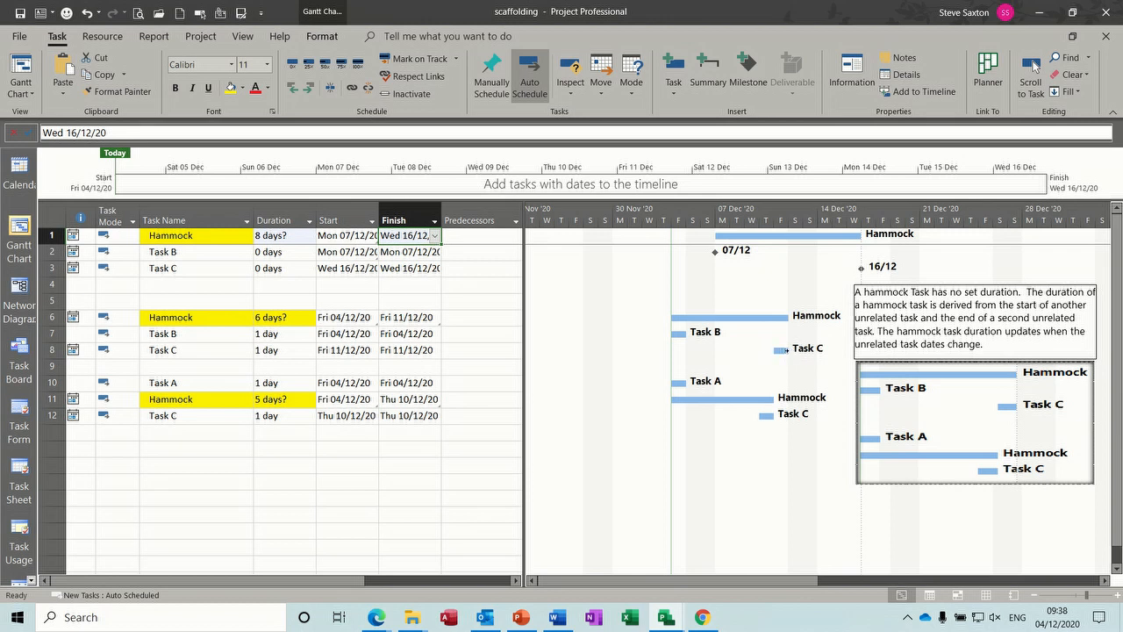
Add three tasks named Task A, Task B and Task C below the last group, leaving one blank row.
{"action": "mouse_move", "coordinate": [785, 350]}
{"action": "mouse_move", "coordinate": [724, 400]}
{"action": "left_click", "coordinate": [165, 448]}
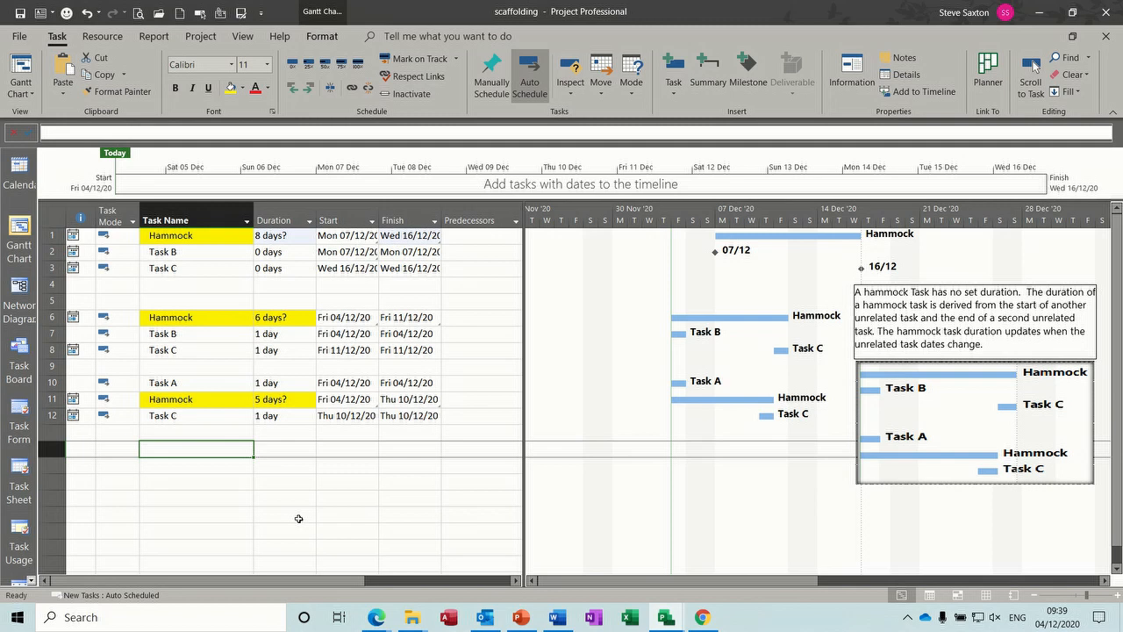
{"action": "type", "text": "Task A"}
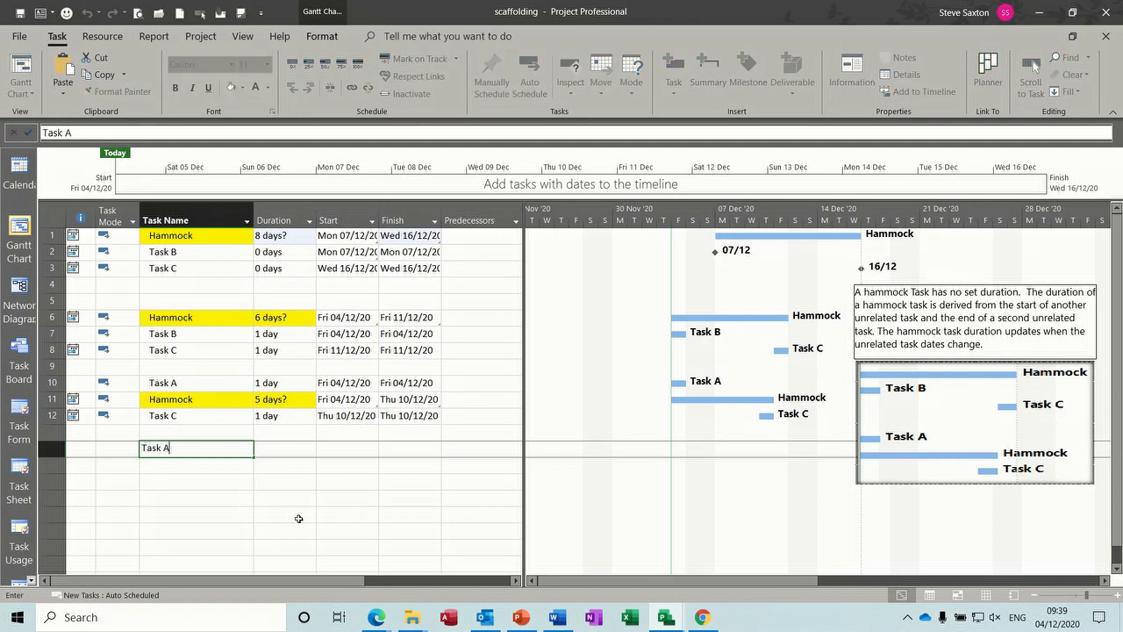
{"action": "key", "text": "Return"}
{"action": "type", "text": "Task B"}
{"action": "key", "text": "Return"}
{"action": "type", "text": "Task C"}
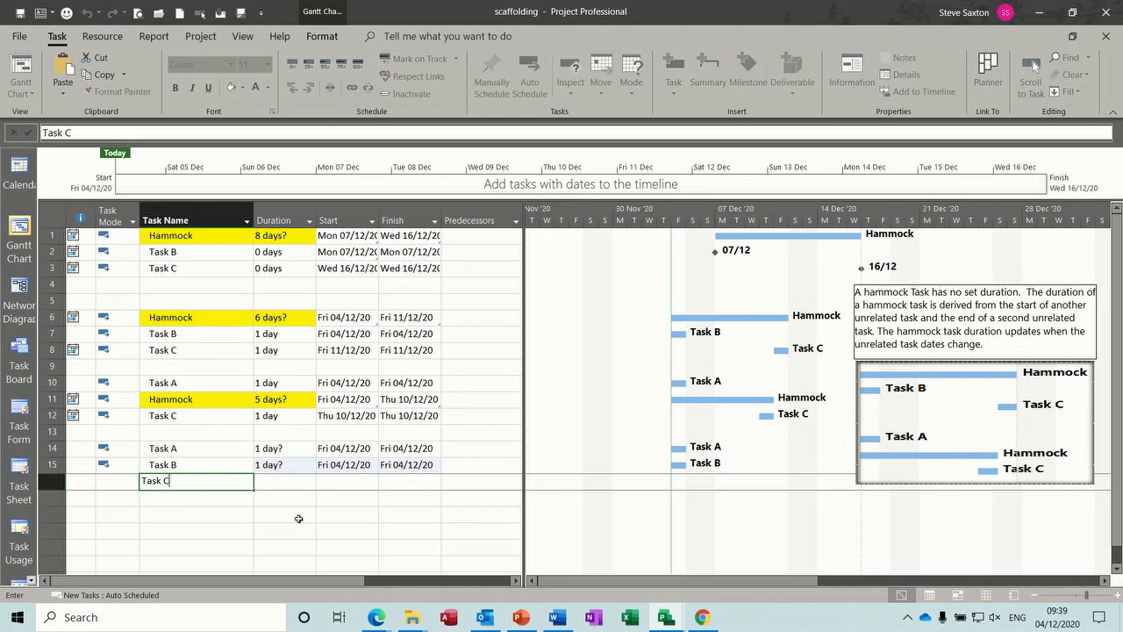
{"action": "key", "text": "Return"}
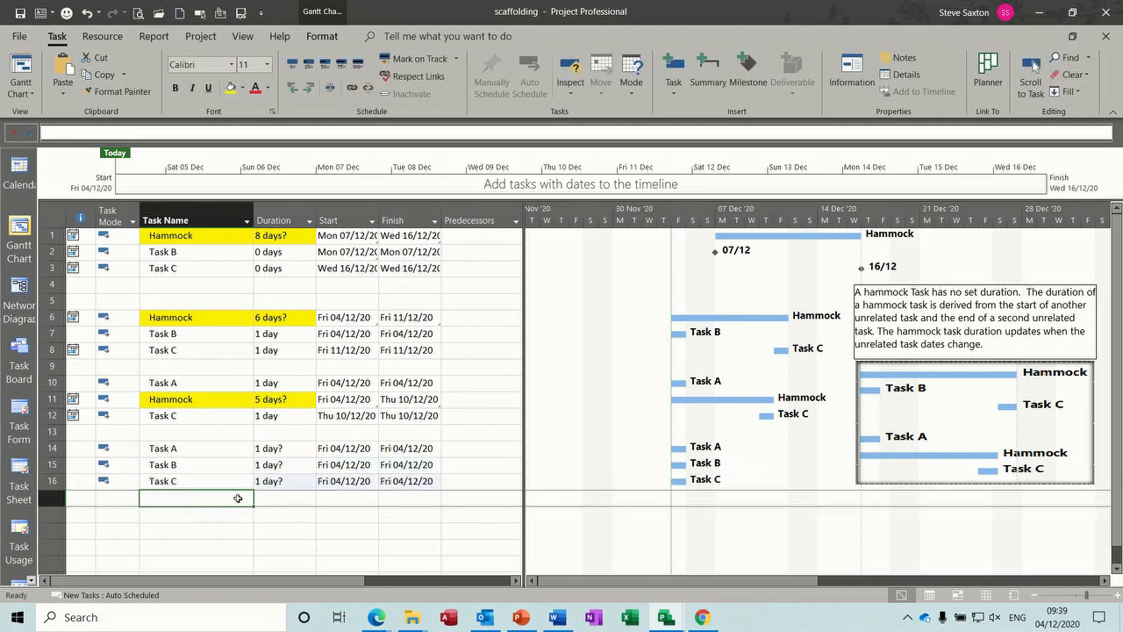
Rename Task A in row 14 as Hammock.
{"action": "left_click", "coordinate": [212, 452]}
{"action": "type", "text": "Hammock"}
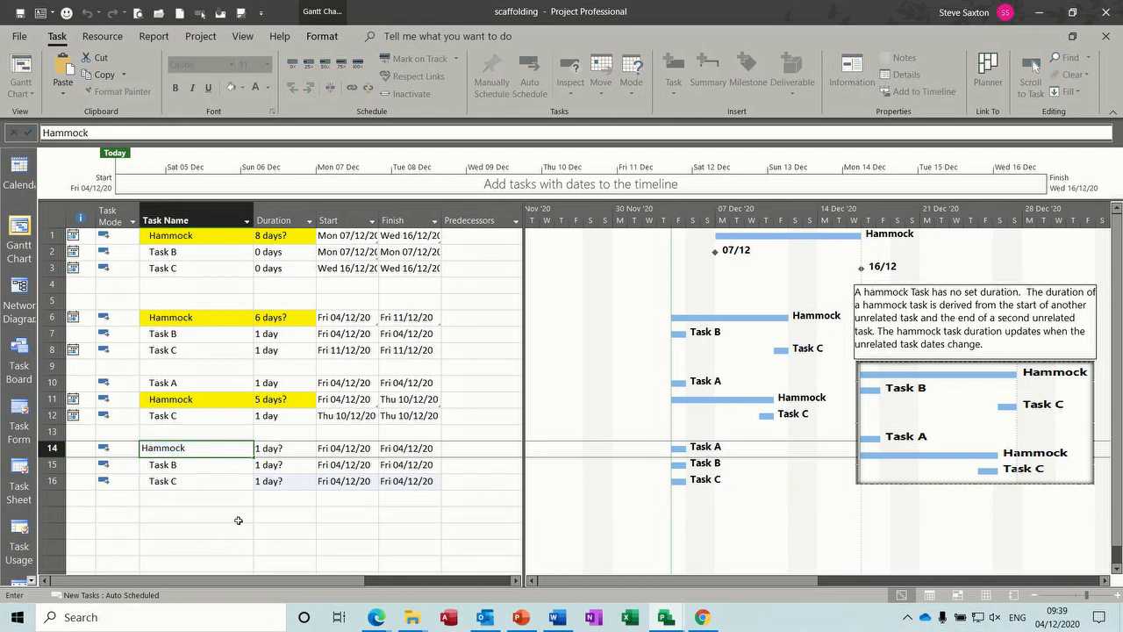
{"action": "left_click", "coordinate": [240, 498]}
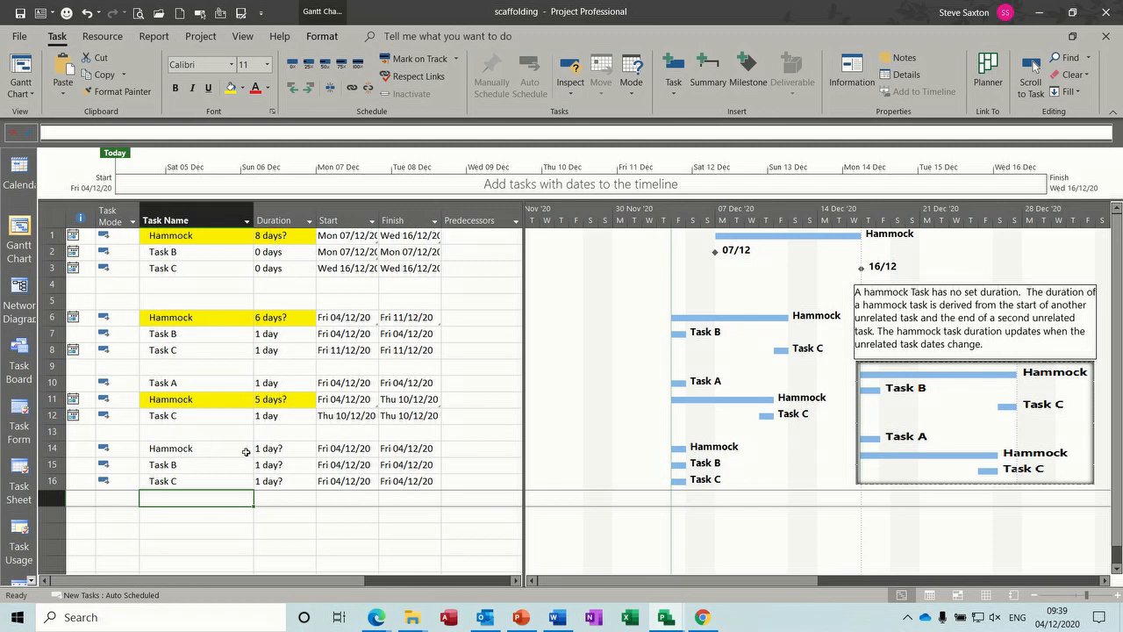
Paste-link Task B's start date into the row 14 Hammock's start and highlight both start cells in yellow.
{"action": "left_click", "coordinate": [344, 465]}
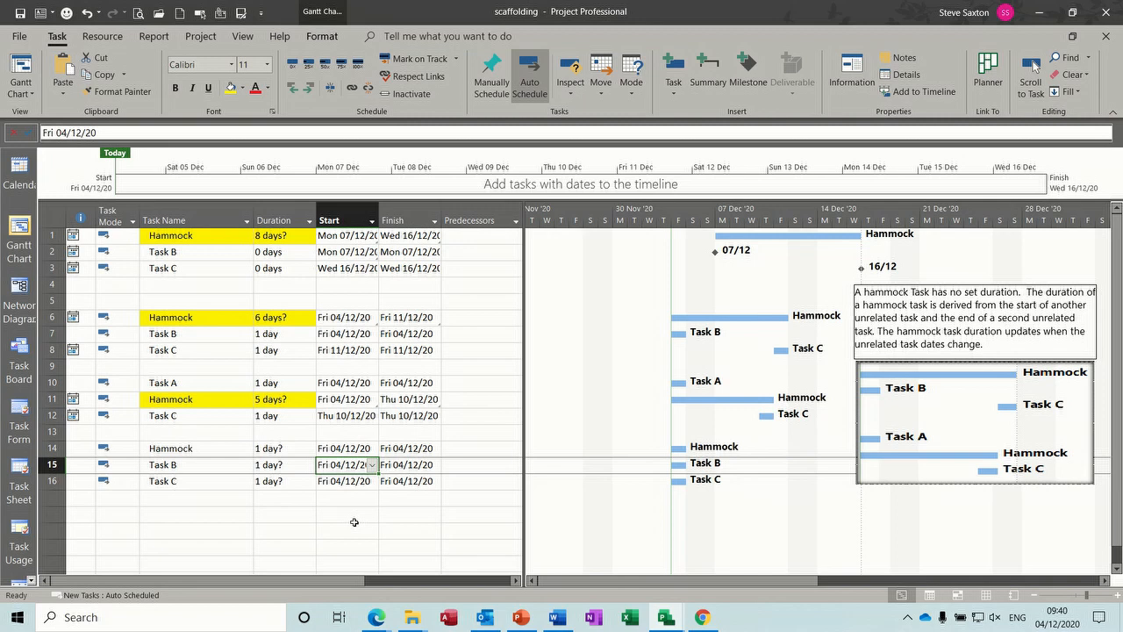
{"action": "left_click", "coordinate": [349, 449]}
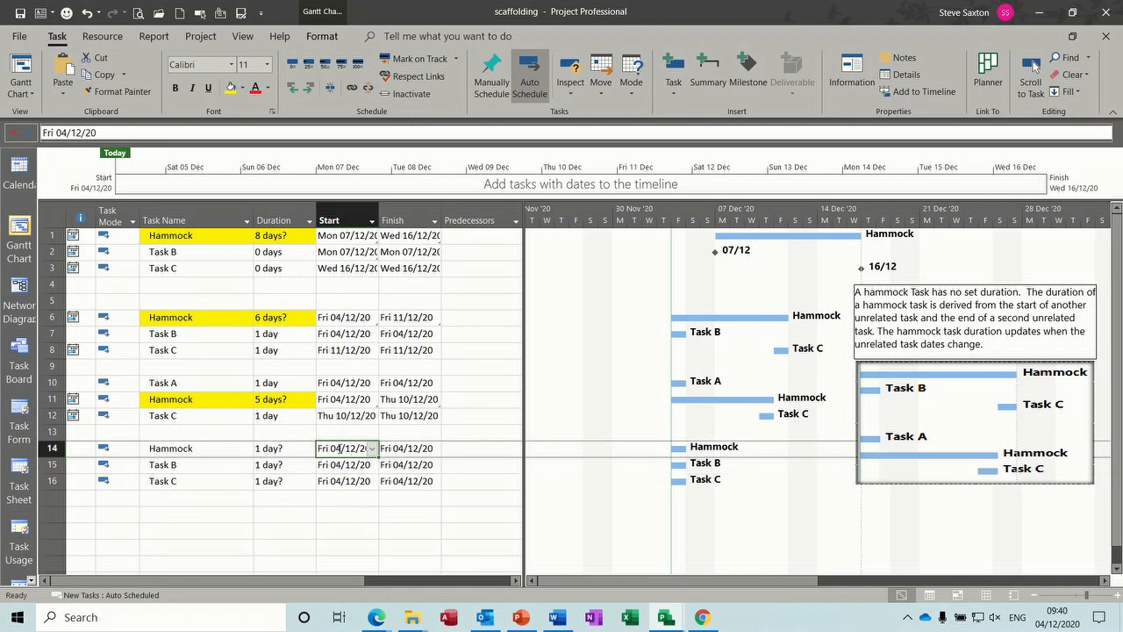
{"action": "left_click", "coordinate": [62, 91]}
{"action": "left_click", "coordinate": [88, 160]}
{"action": "left_click", "coordinate": [23, 95]}
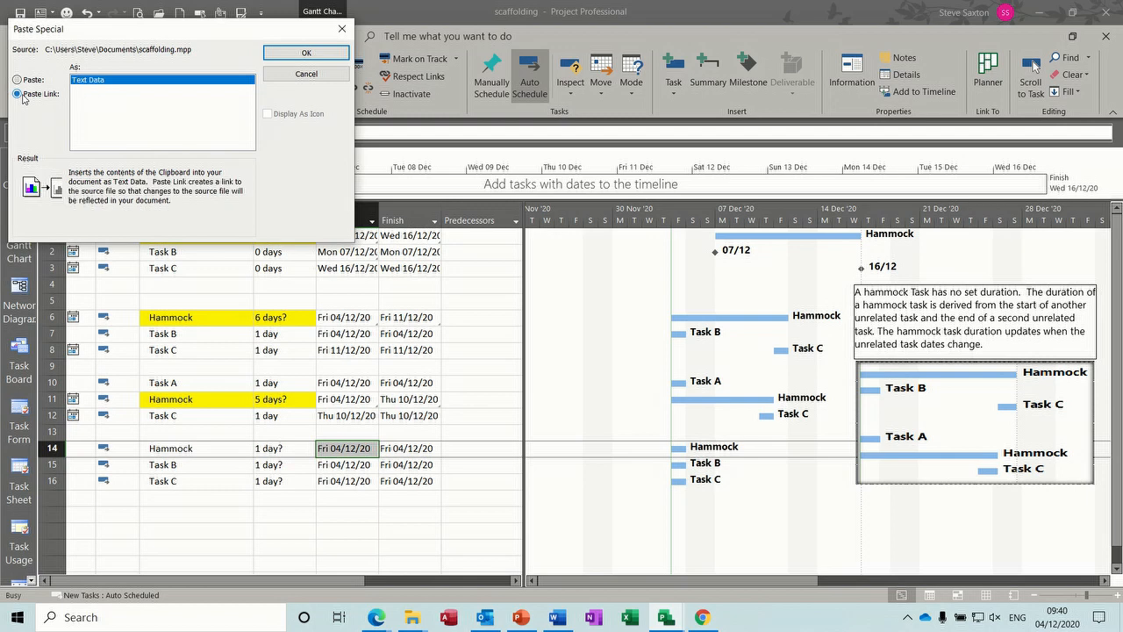
{"action": "left_click", "coordinate": [304, 54]}
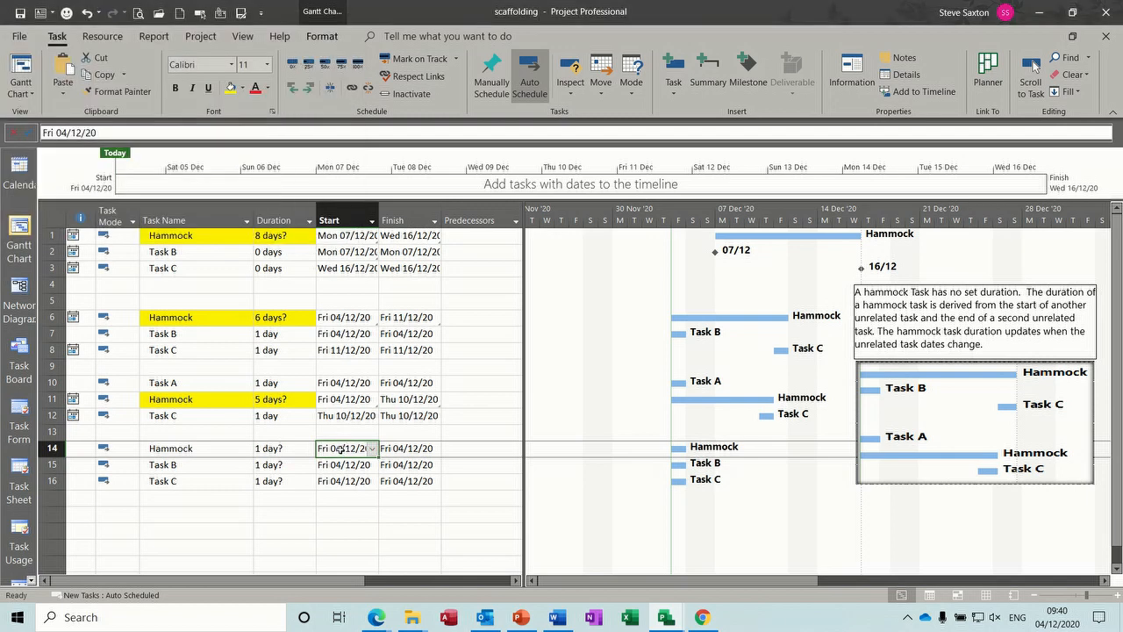
{"action": "left_click_drag", "start_coordinate": [340, 448], "coordinate": [340, 462]}
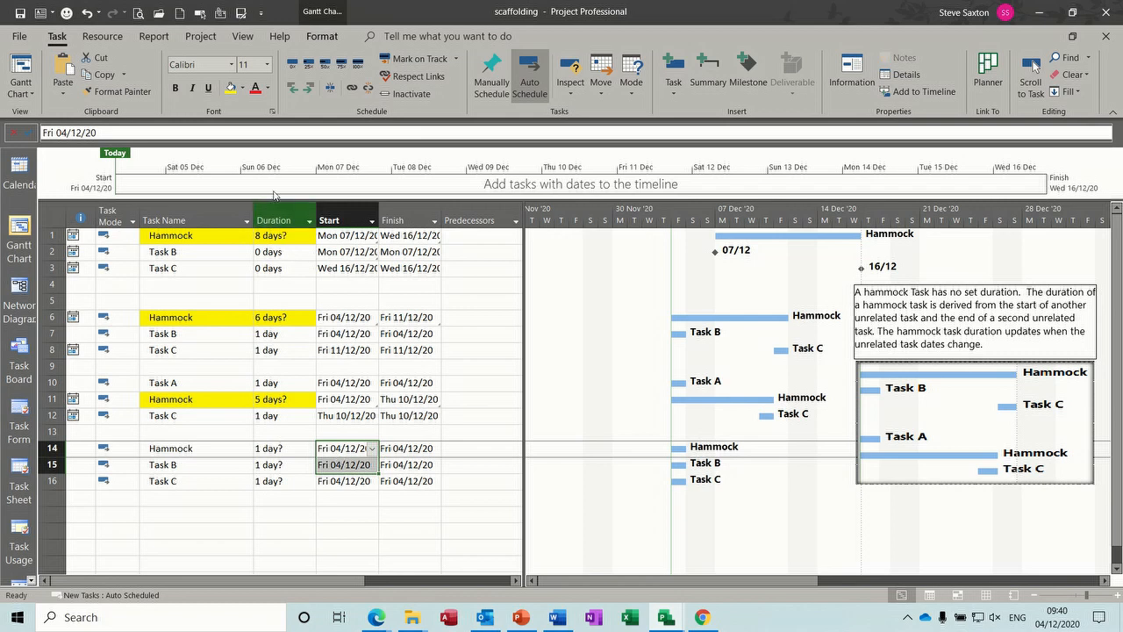
{"action": "left_click", "coordinate": [231, 88]}
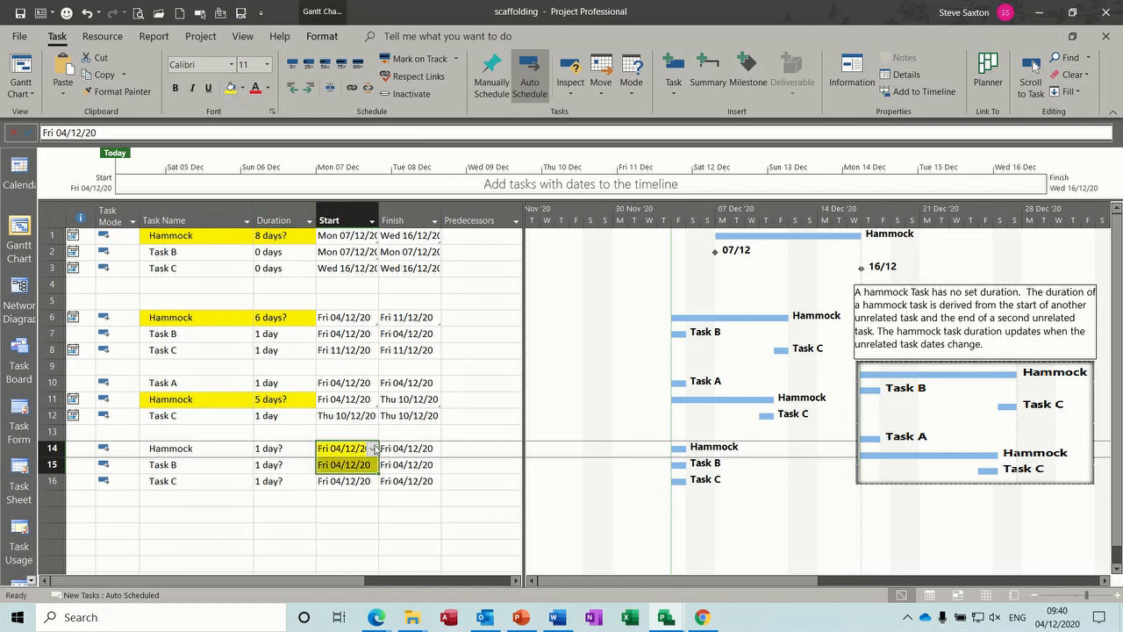
Paste-link the row 16 Task C's finish date into the row 14 Hammock's finish.
{"action": "left_click", "coordinate": [405, 482]}
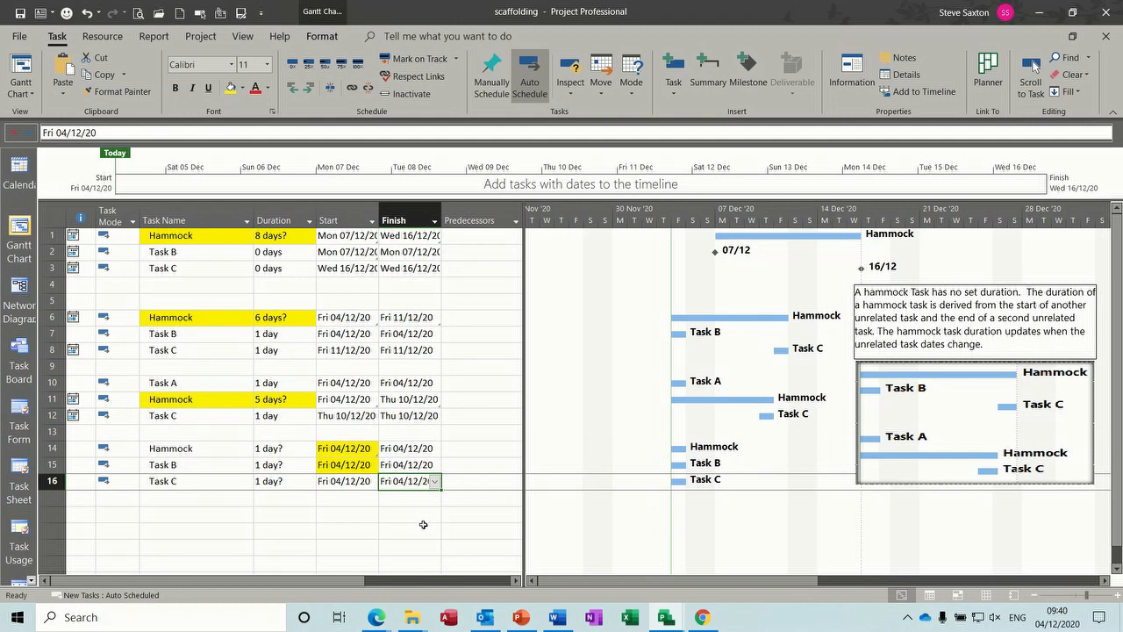
{"action": "left_click", "coordinate": [410, 449]}
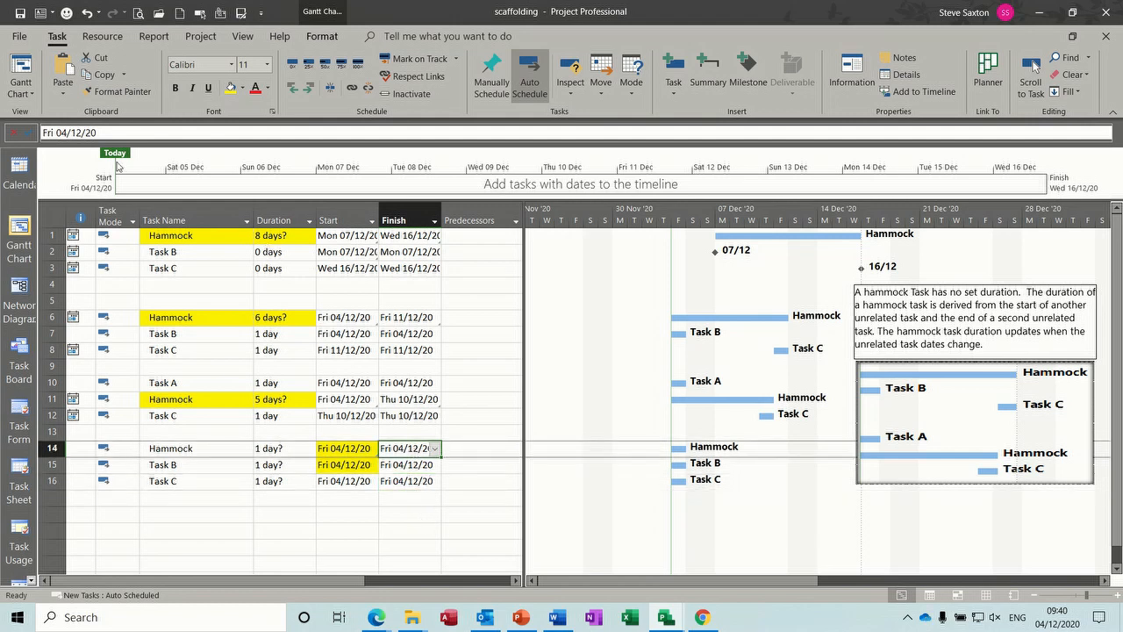
{"action": "left_click", "coordinate": [63, 94]}
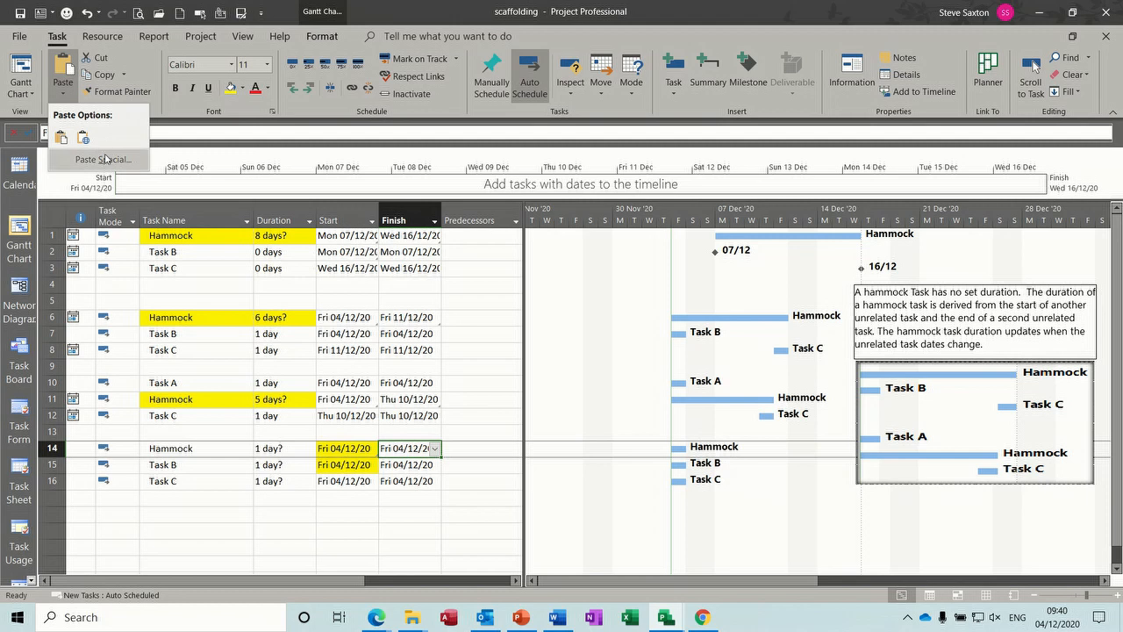
{"action": "left_click", "coordinate": [106, 158]}
{"action": "left_click", "coordinate": [41, 94]}
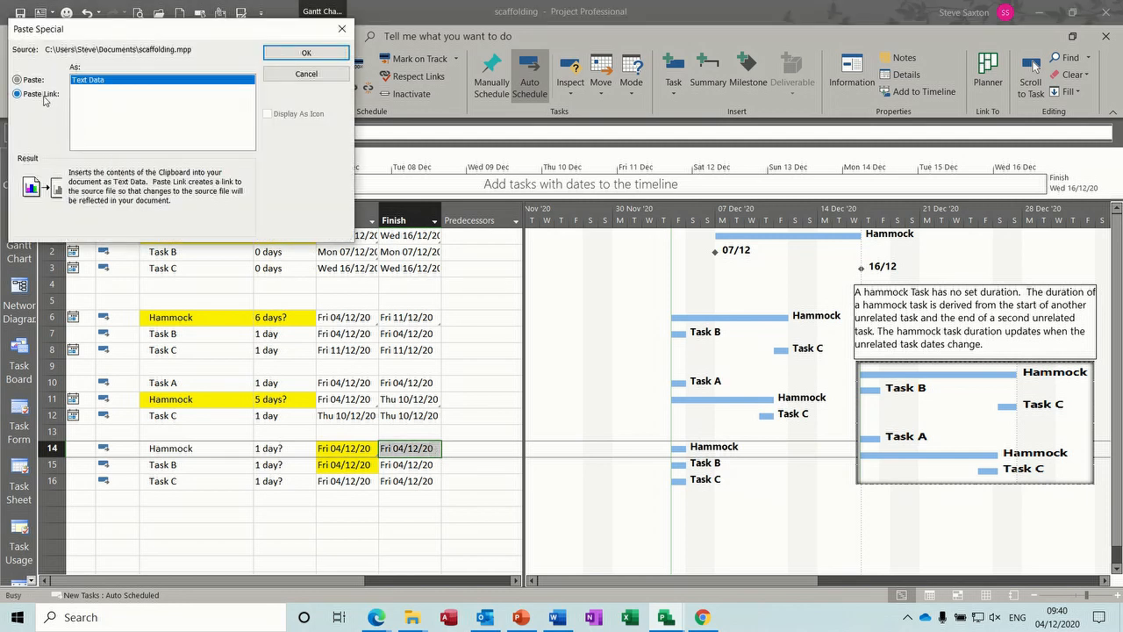
{"action": "left_click", "coordinate": [298, 55]}
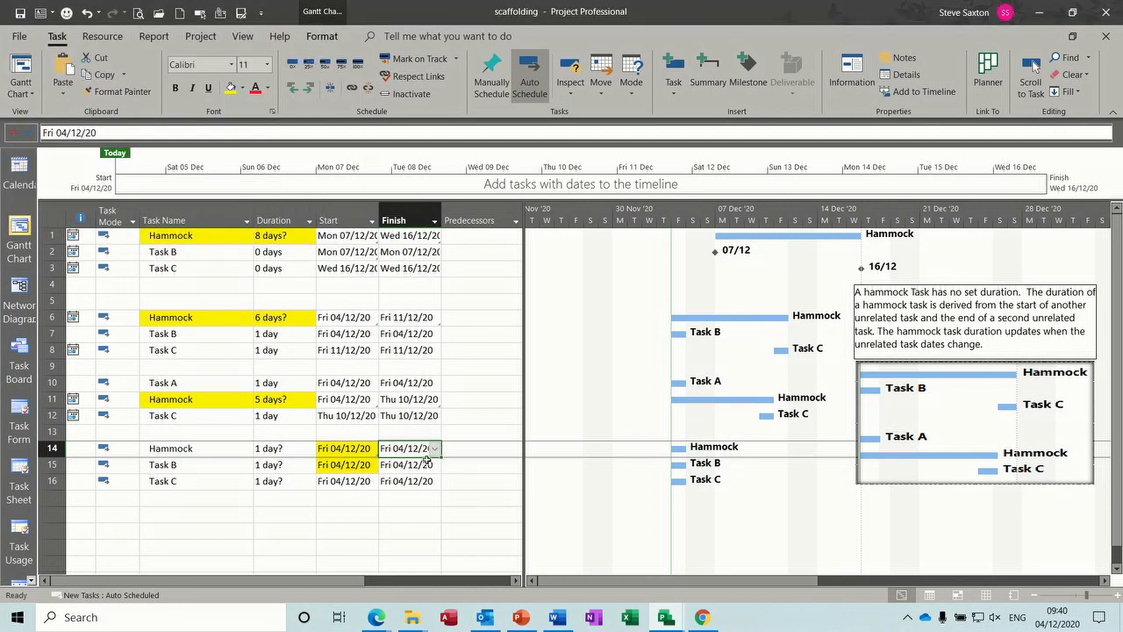
Highlight the linked finish cells of the row 14 Hammock and row 16 Task C in light blue.
{"action": "left_click", "coordinate": [242, 90]}
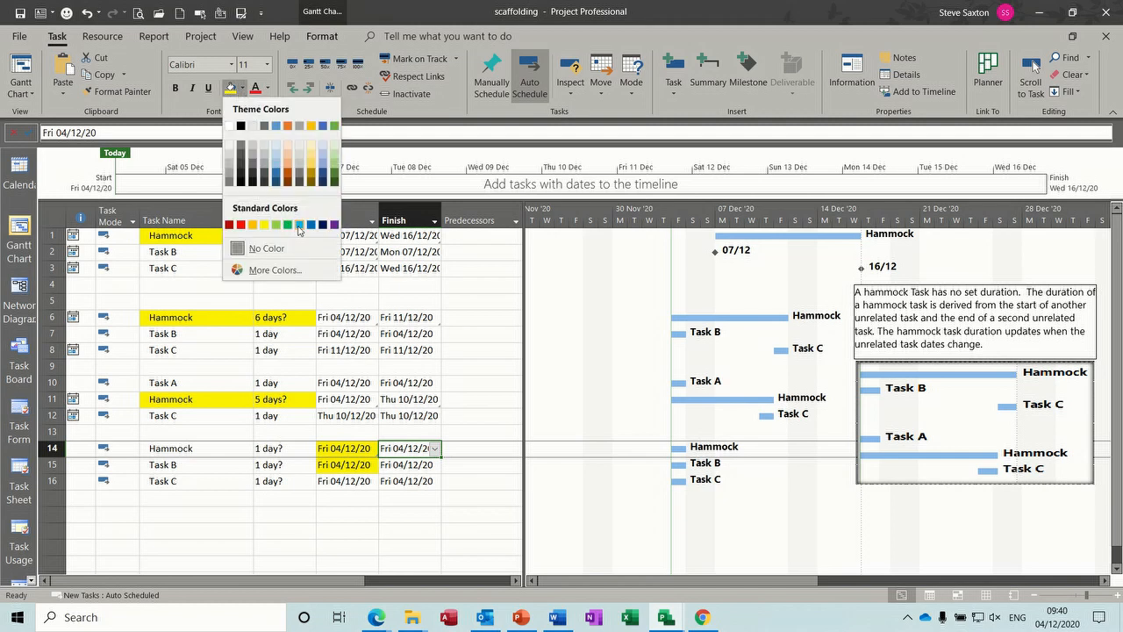
{"action": "left_click", "coordinate": [300, 227]}
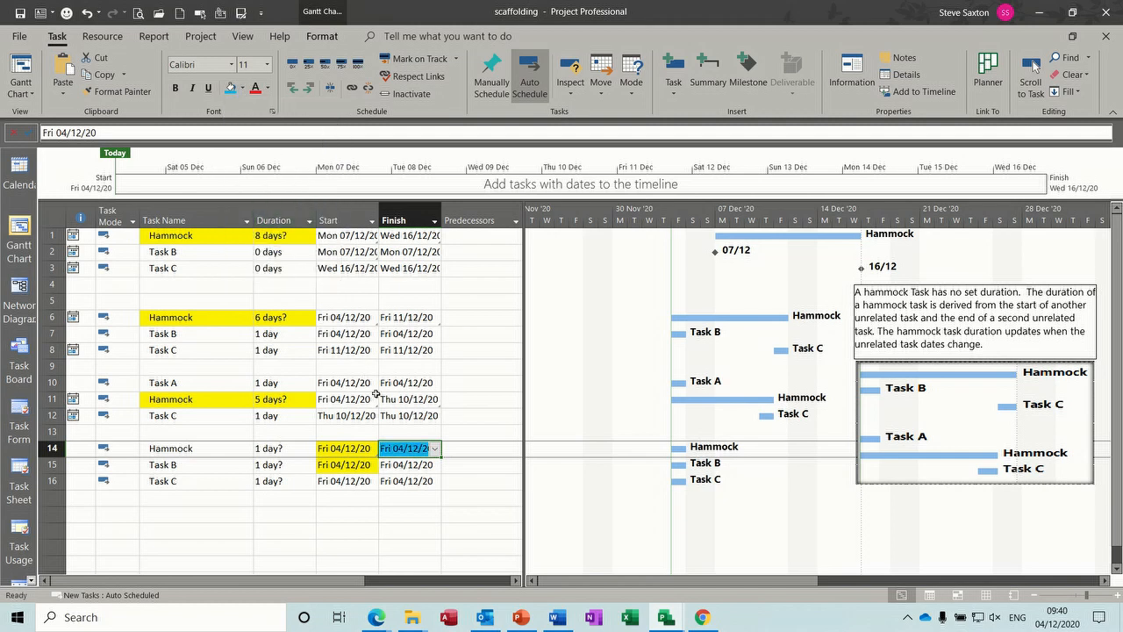
{"action": "left_click", "coordinate": [407, 483]}
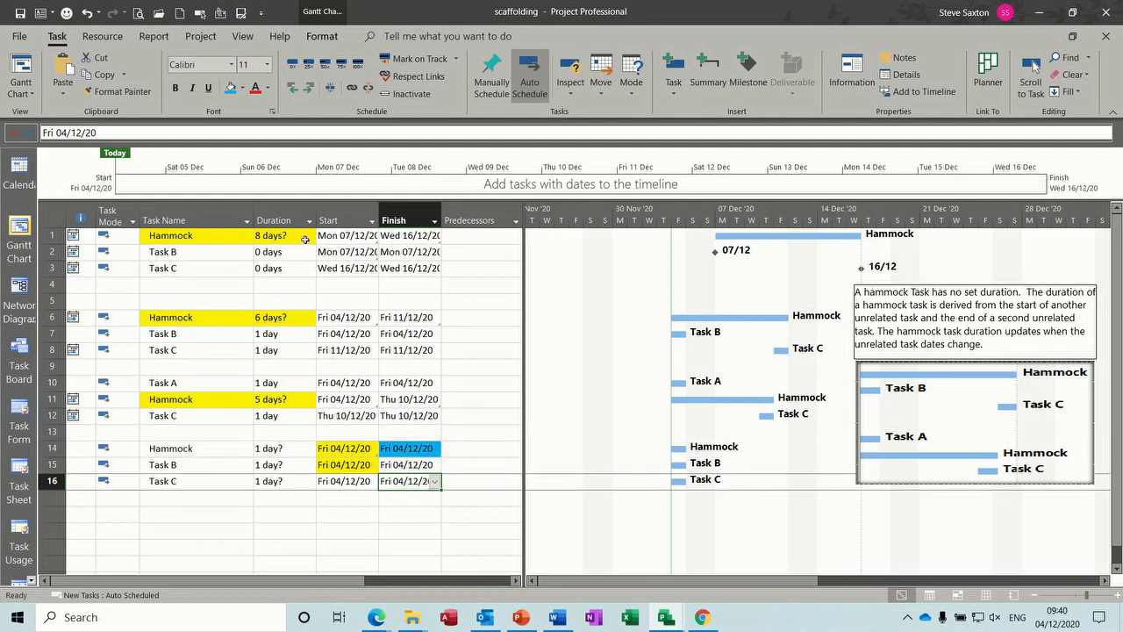
{"action": "left_click", "coordinate": [230, 87]}
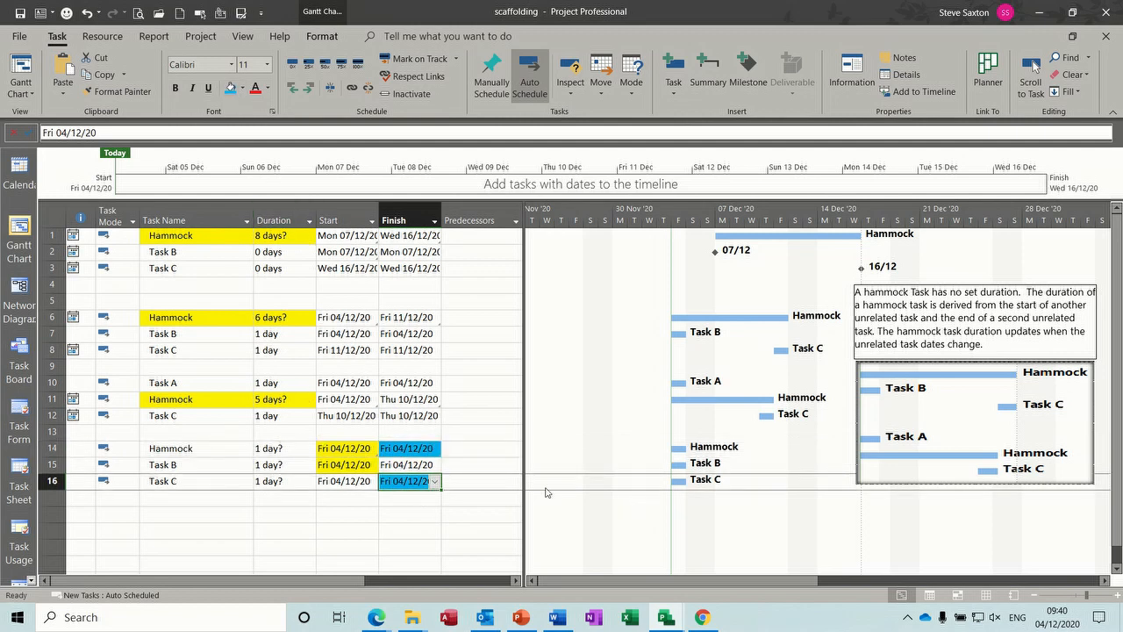
Widen the chart area and move the row 16 Task C bar to Fri 11/12/20 without adding a link.
{"action": "left_click_drag", "start_coordinate": [524, 481], "coordinate": [471, 480]}
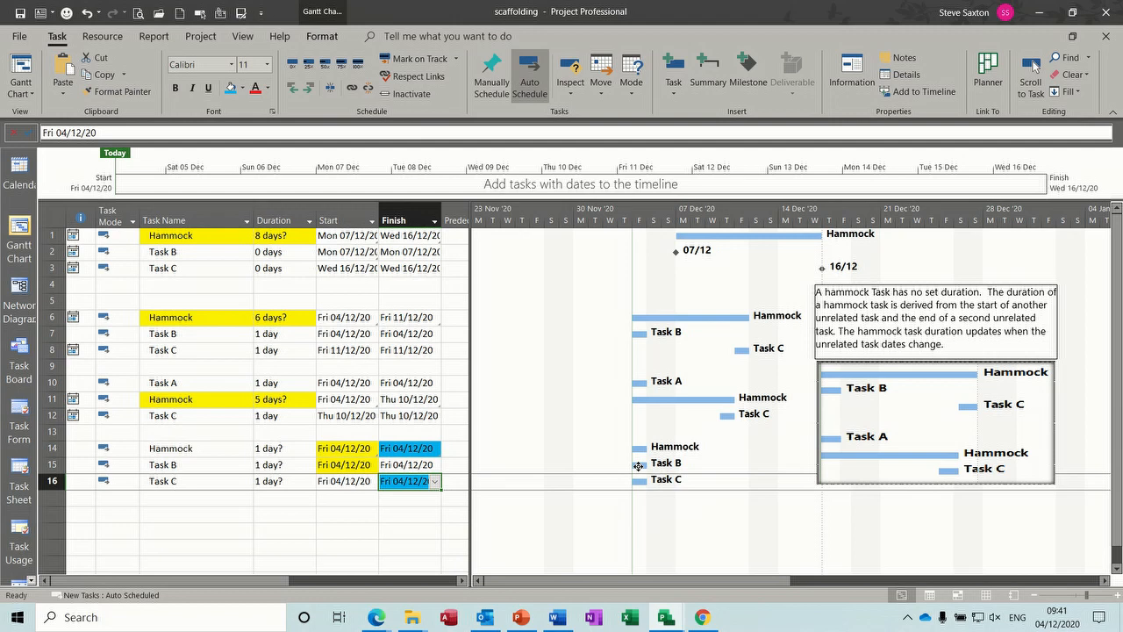
{"action": "mouse_move", "coordinate": [638, 466]}
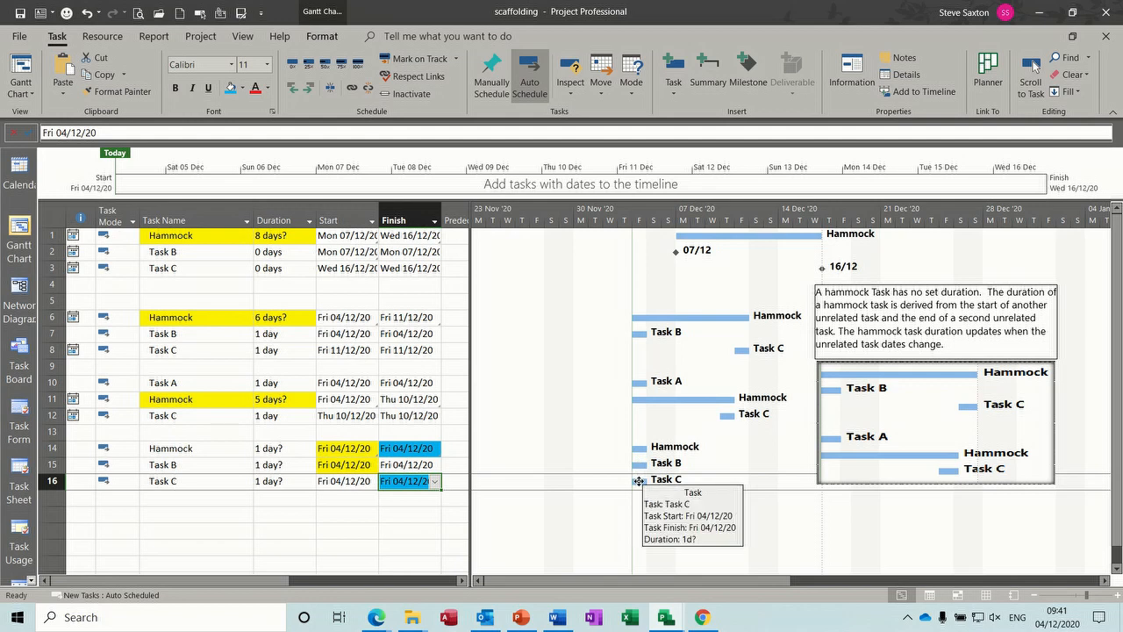
{"action": "left_click_drag", "start_coordinate": [638, 481], "coordinate": [671, 494]}
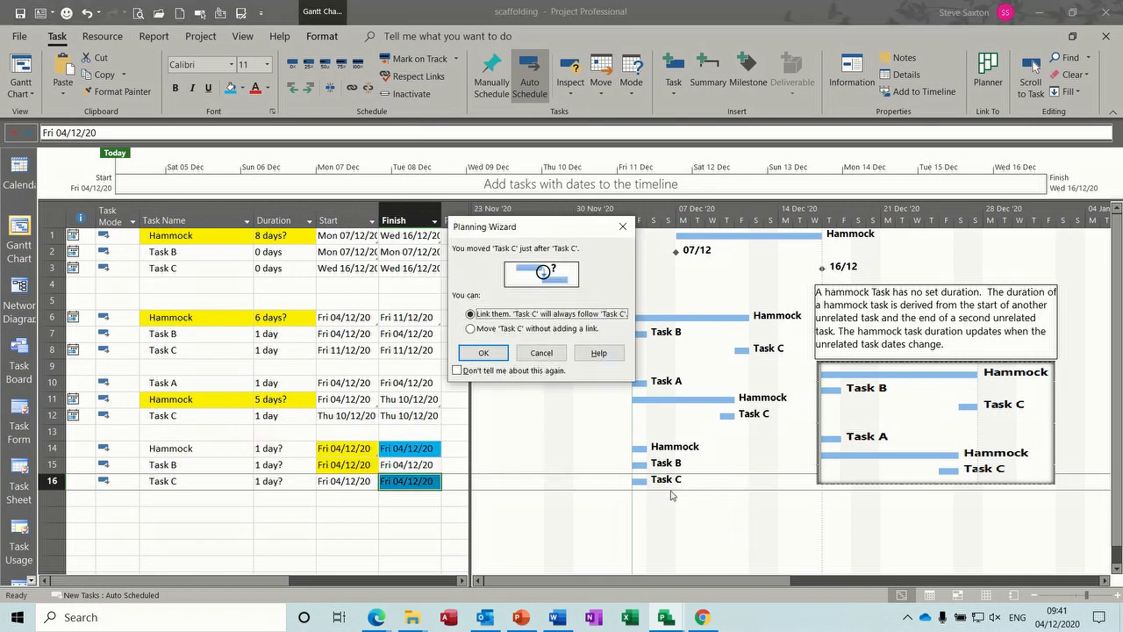
{"action": "left_click", "coordinate": [480, 331]}
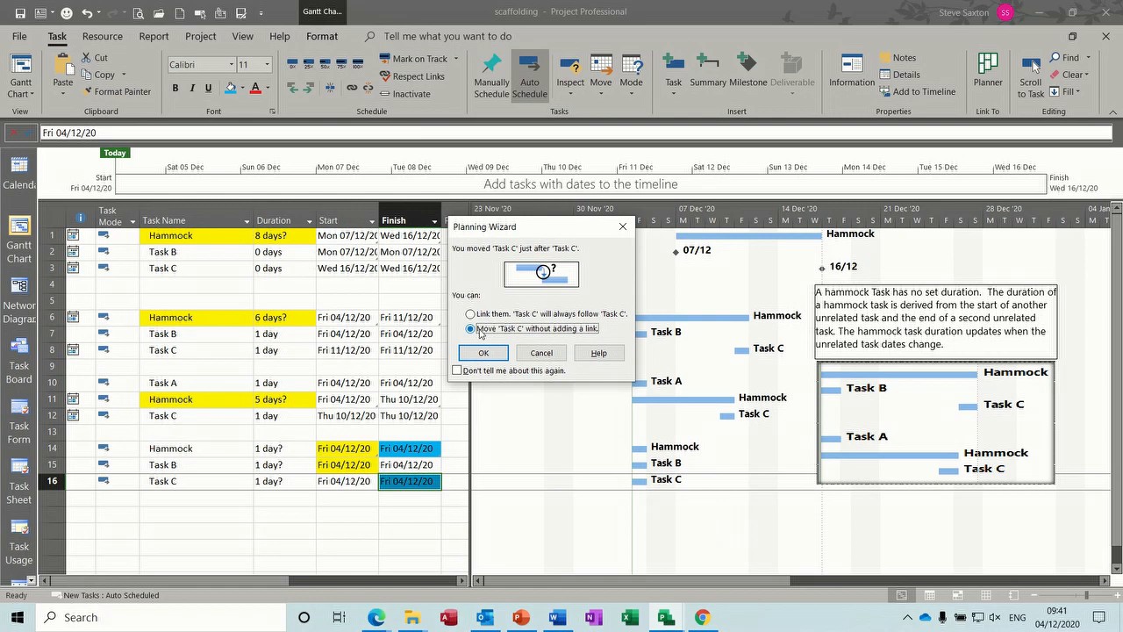
{"action": "left_click", "coordinate": [485, 353]}
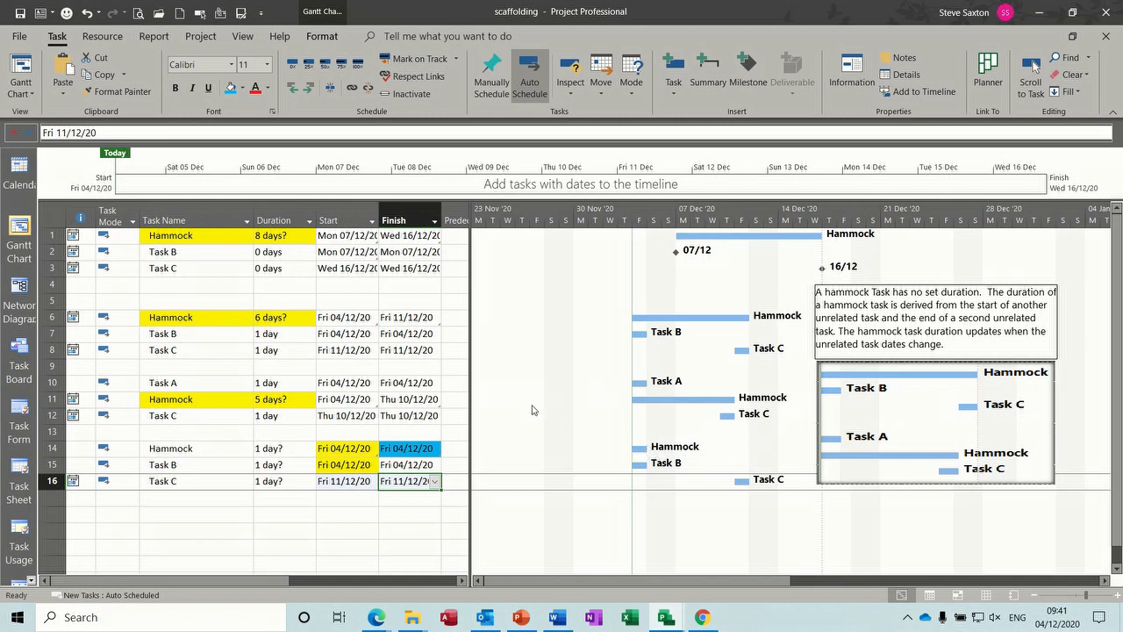
Close the scaffolding project and reopen it, re-establishing its links.
{"action": "left_click", "coordinate": [21, 37]}
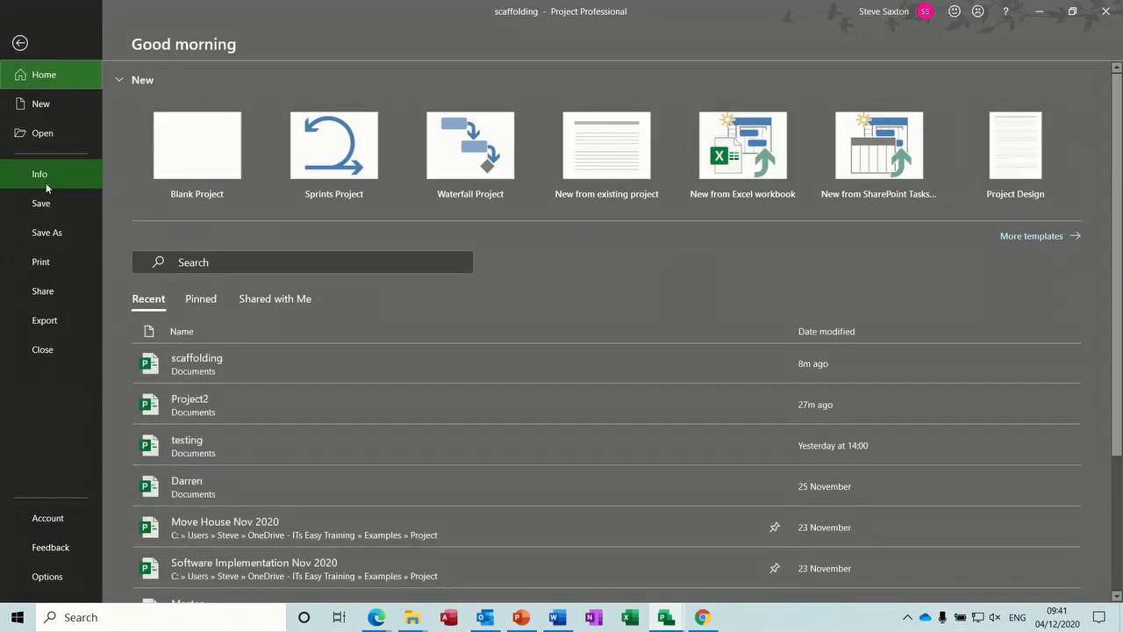
{"action": "left_click", "coordinate": [46, 348]}
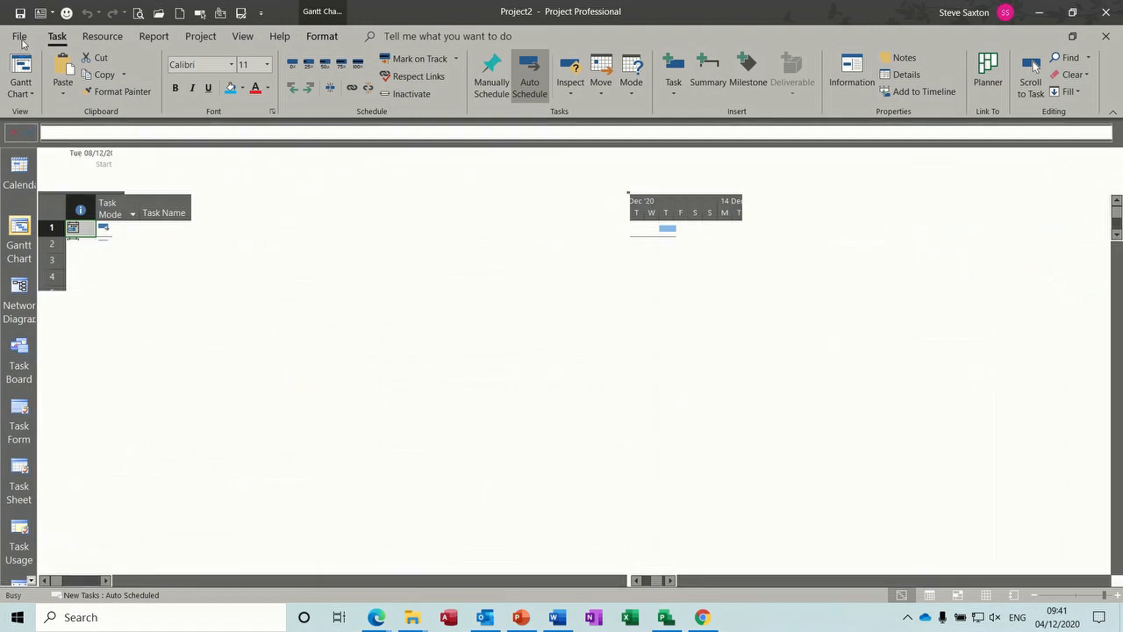
{"action": "left_click", "coordinate": [20, 39]}
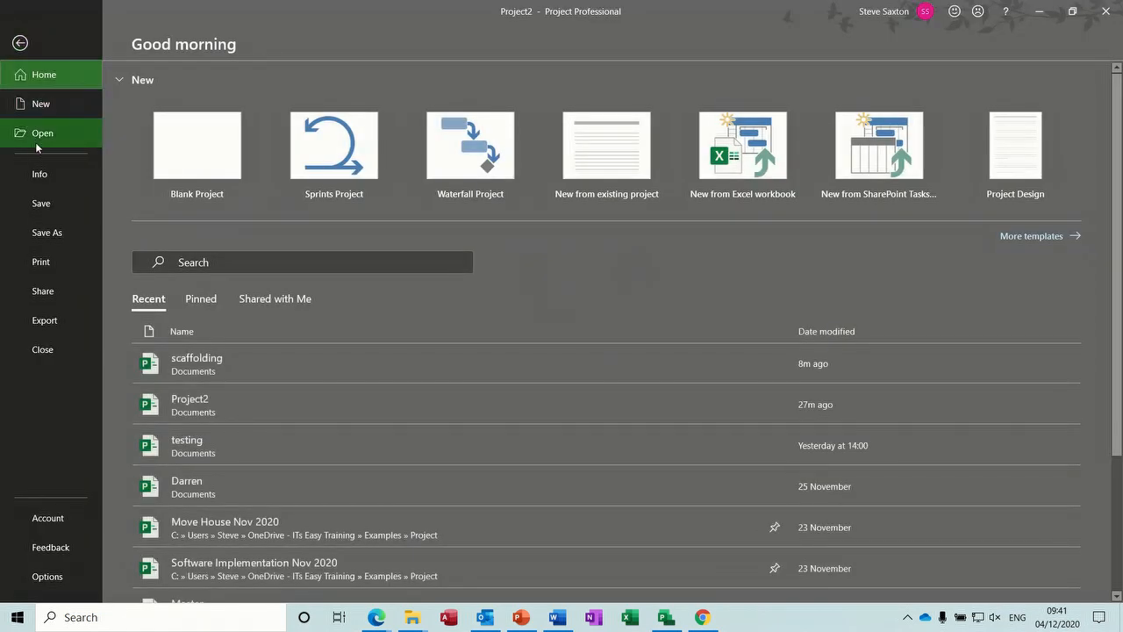
{"action": "left_click", "coordinate": [35, 134]}
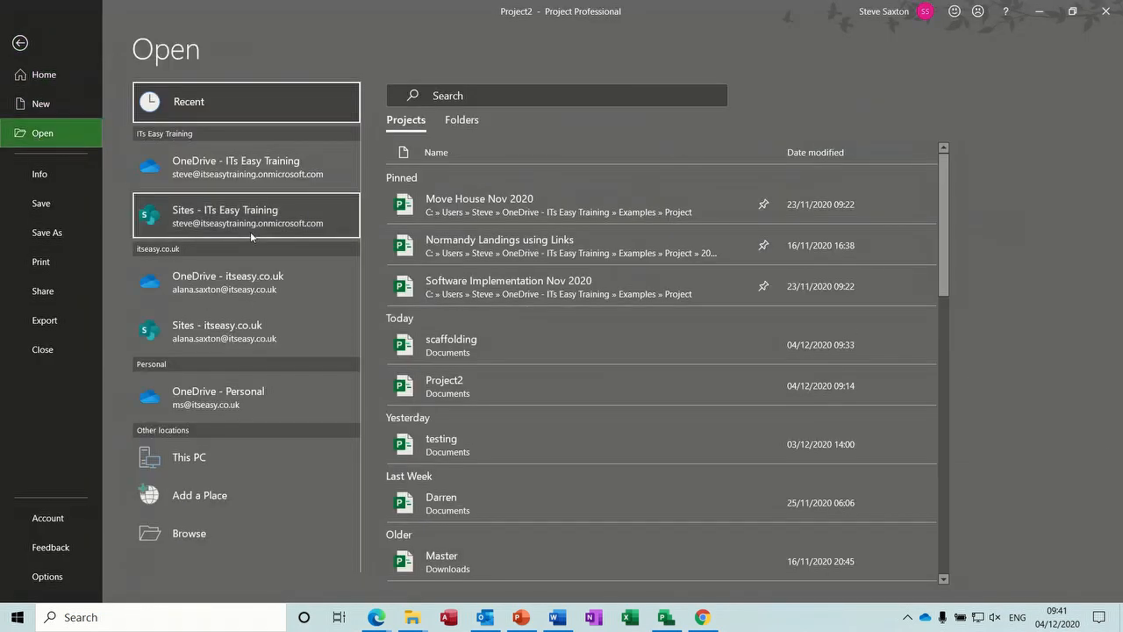
{"action": "left_click", "coordinate": [465, 353]}
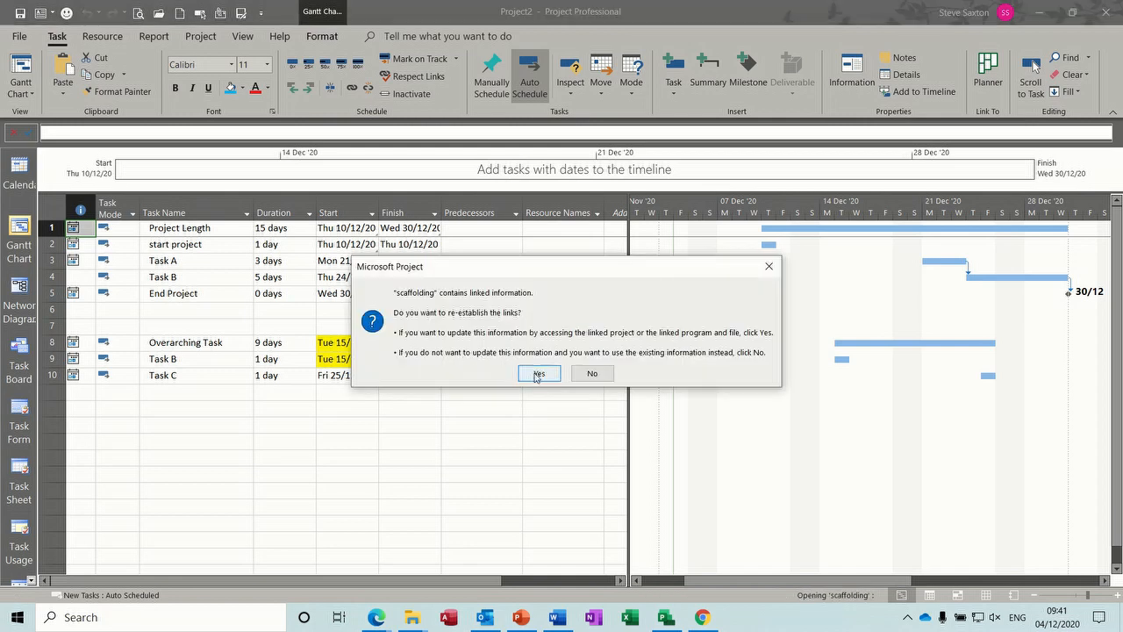
{"action": "left_click", "coordinate": [538, 374]}
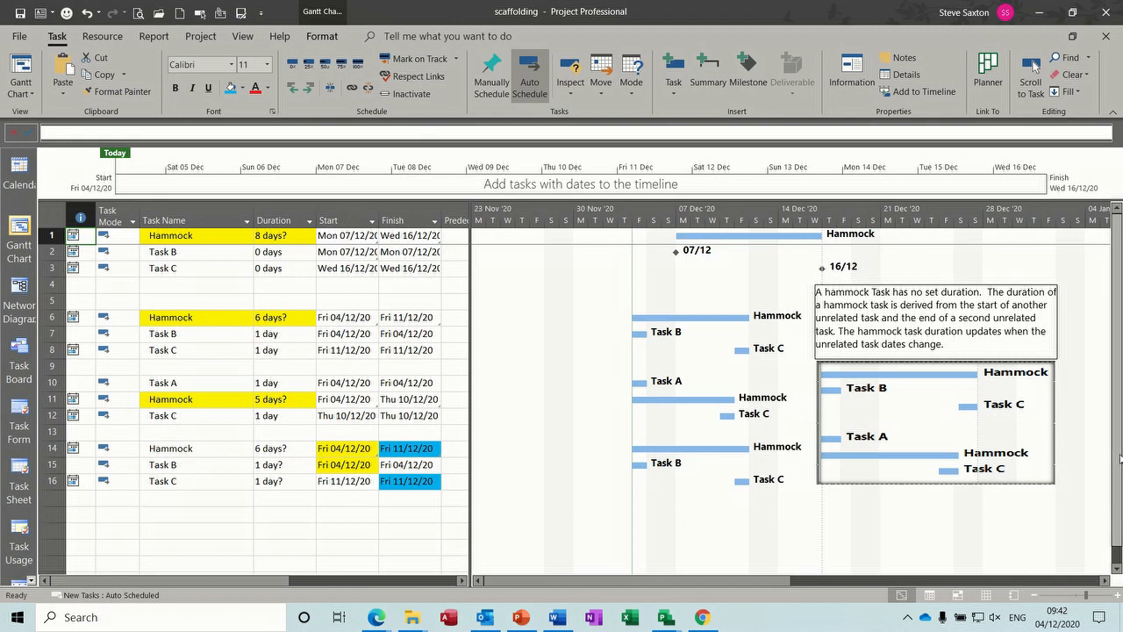
Add three tasks named Task A, hammock and Task B in rows 18 to 20 below the existing examples.
{"action": "scroll", "coordinate": [1119, 458], "scroll_direction": "down", "scroll_amount": 1}
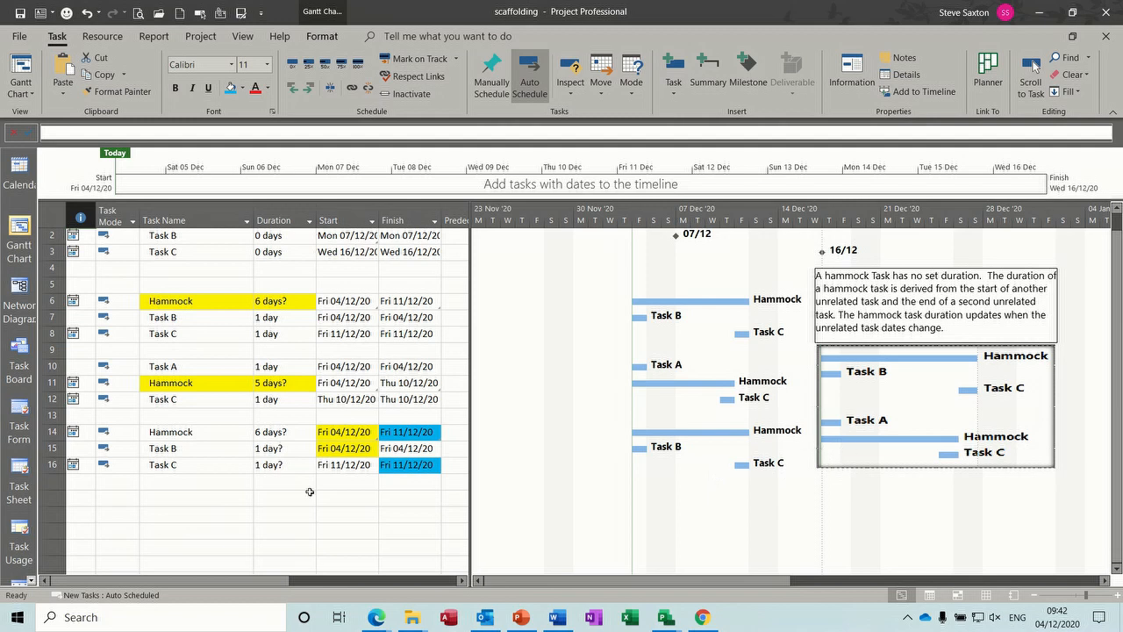
{"action": "left_click", "coordinate": [184, 495]}
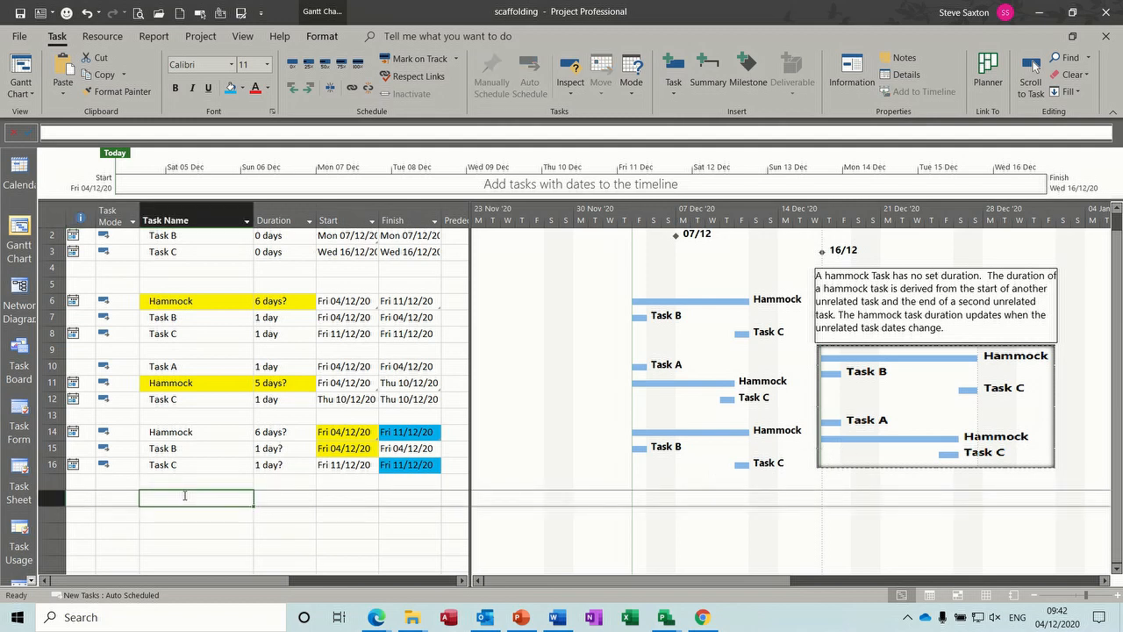
{"action": "type", "text": "Task "}
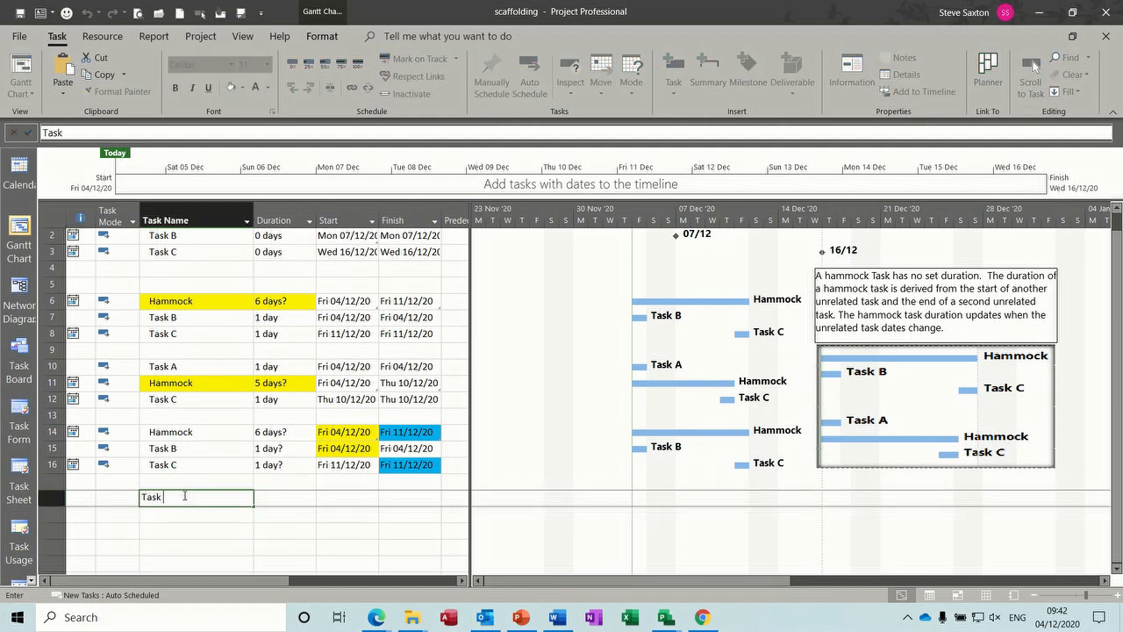
{"action": "type", "text": "A"}
{"action": "key", "text": "Return"}
{"action": "type", "text": "hammock"}
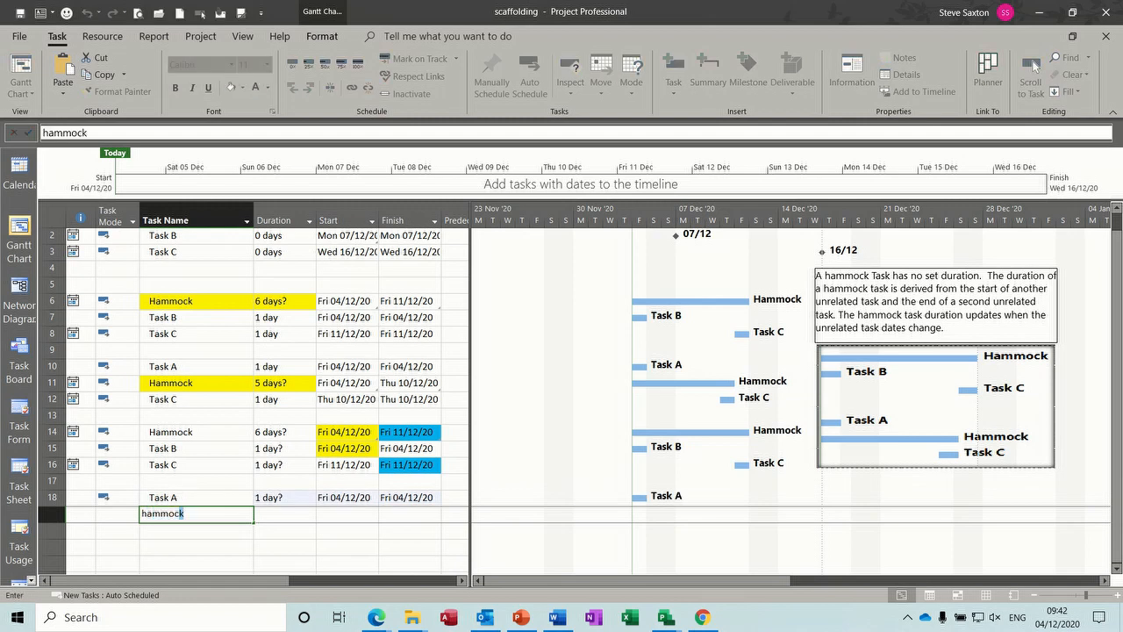
{"action": "key", "text": "Return"}
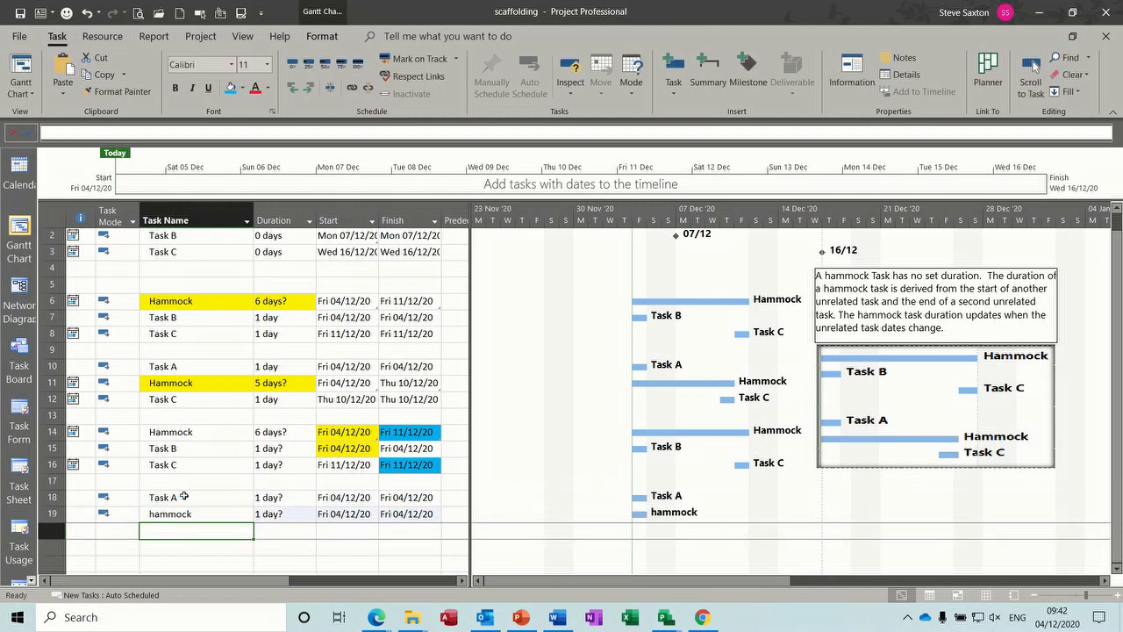
{"action": "type", "text": "Task B"}
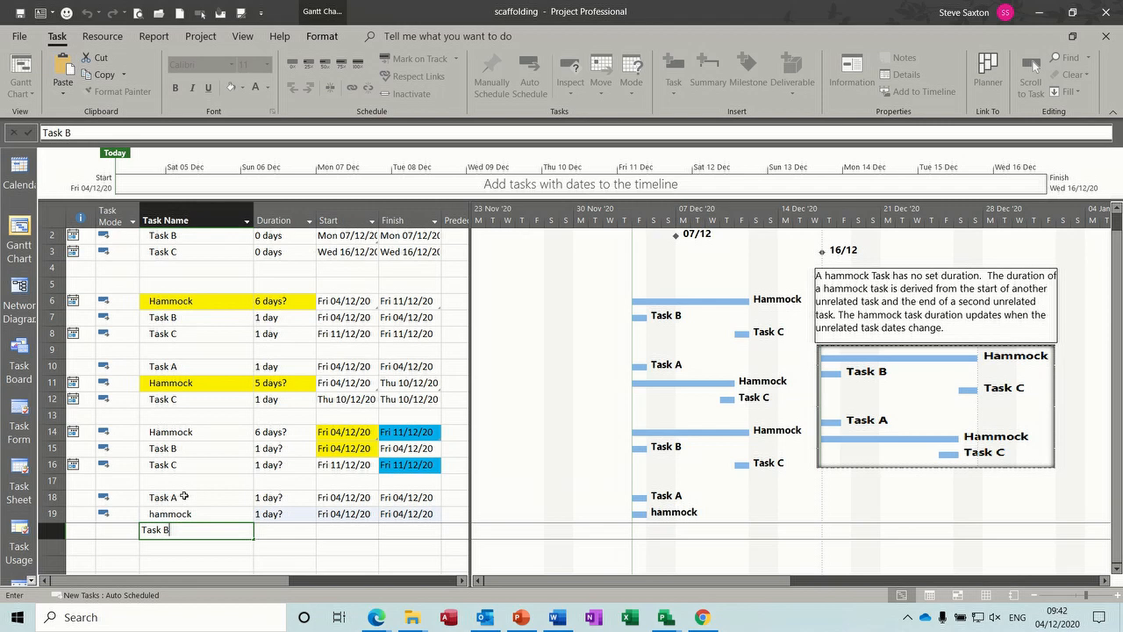
{"action": "key", "text": "Return"}
Capitalise the row 19 task name so that it reads Hammock.
{"action": "left_click", "coordinate": [151, 514]}
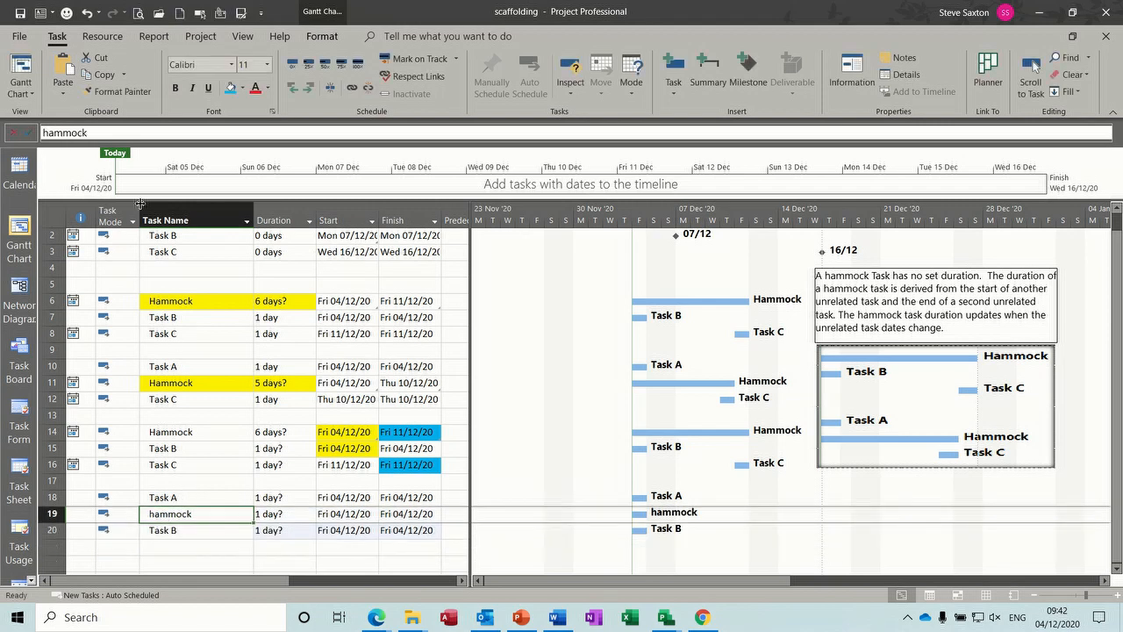
{"action": "left_click", "coordinate": [50, 130]}
{"action": "key", "text": "BackSpace"}
{"action": "type", "text": "H"}
{"action": "left_click", "coordinate": [195, 482]}
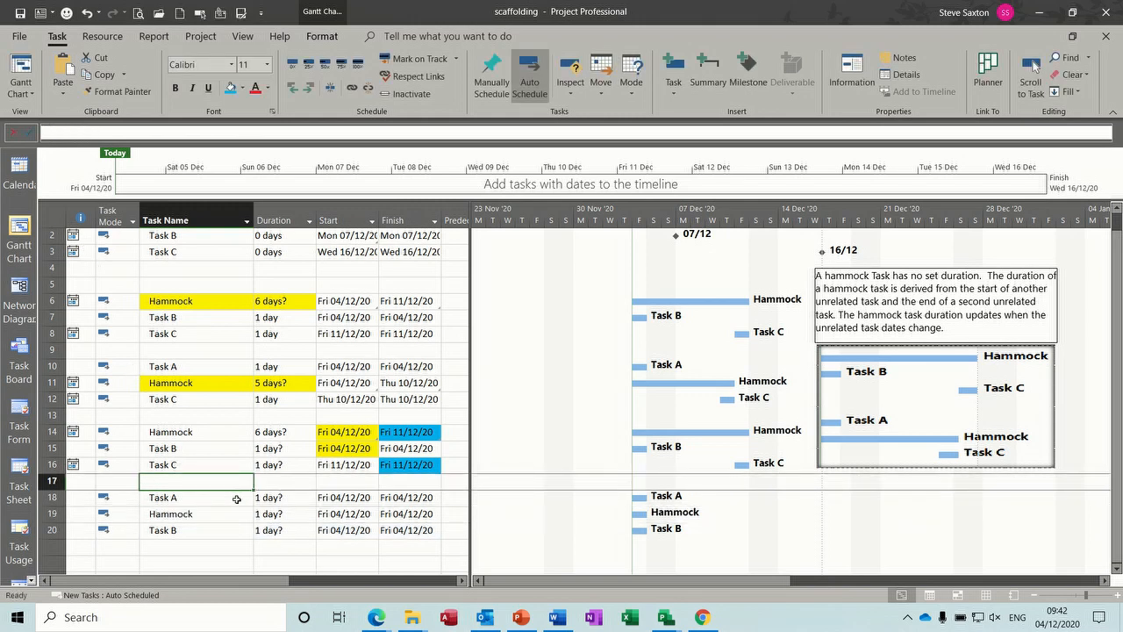
Paste-link the row 18 Task A's start date into the row 19 Hammock's start.
{"action": "left_click", "coordinate": [348, 498]}
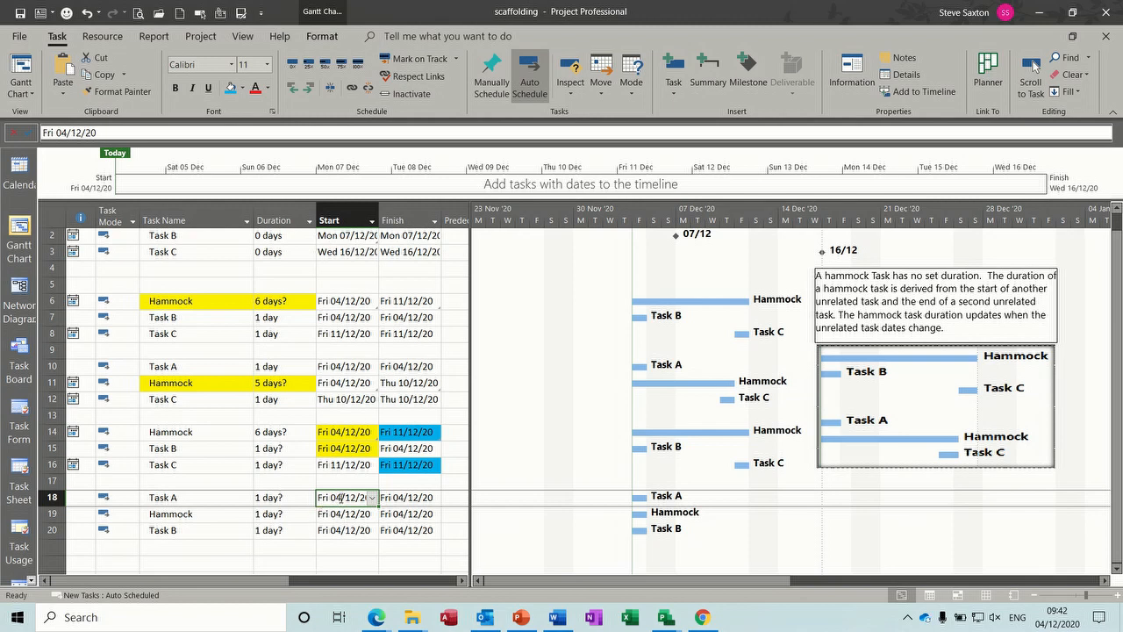
{"action": "left_click", "coordinate": [339, 517]}
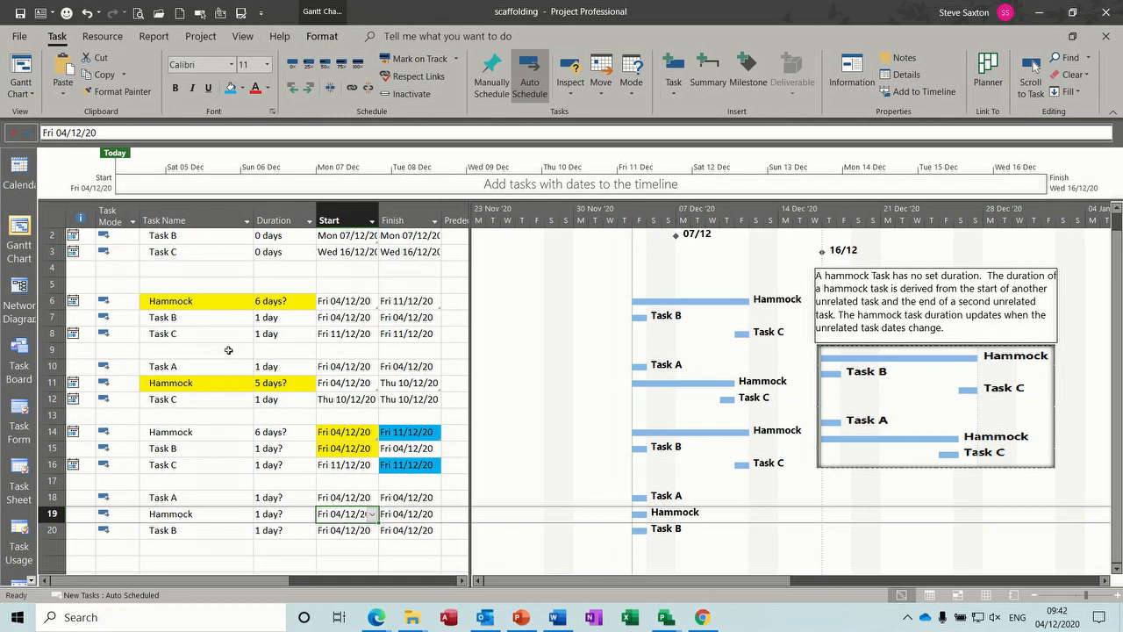
{"action": "left_click", "coordinate": [64, 92]}
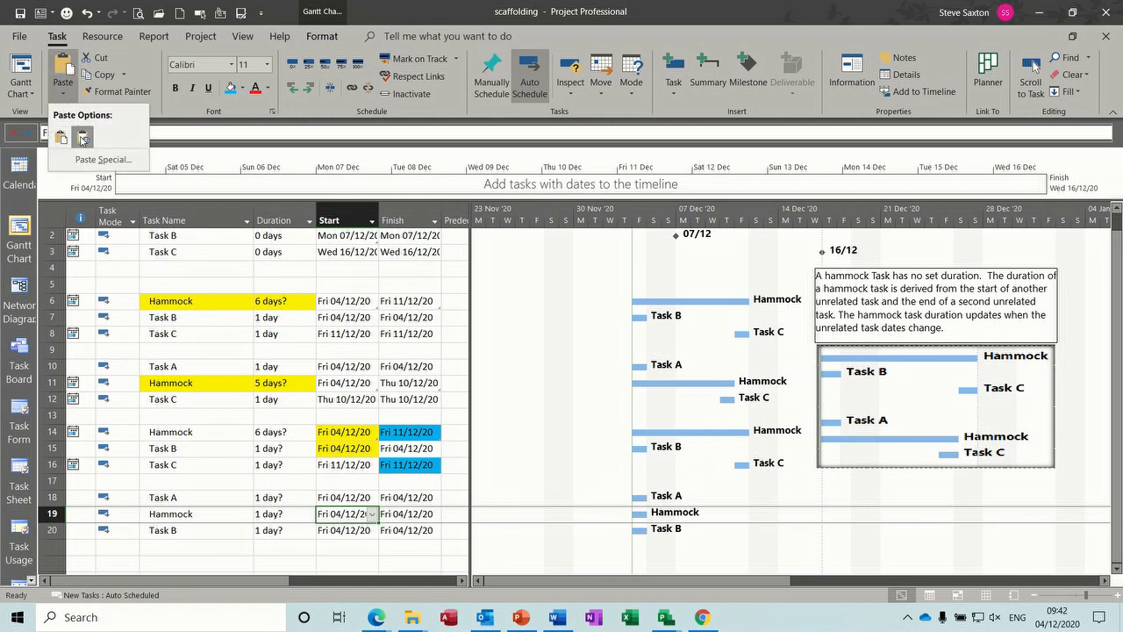
{"action": "left_click", "coordinate": [91, 160]}
{"action": "left_click", "coordinate": [40, 94]}
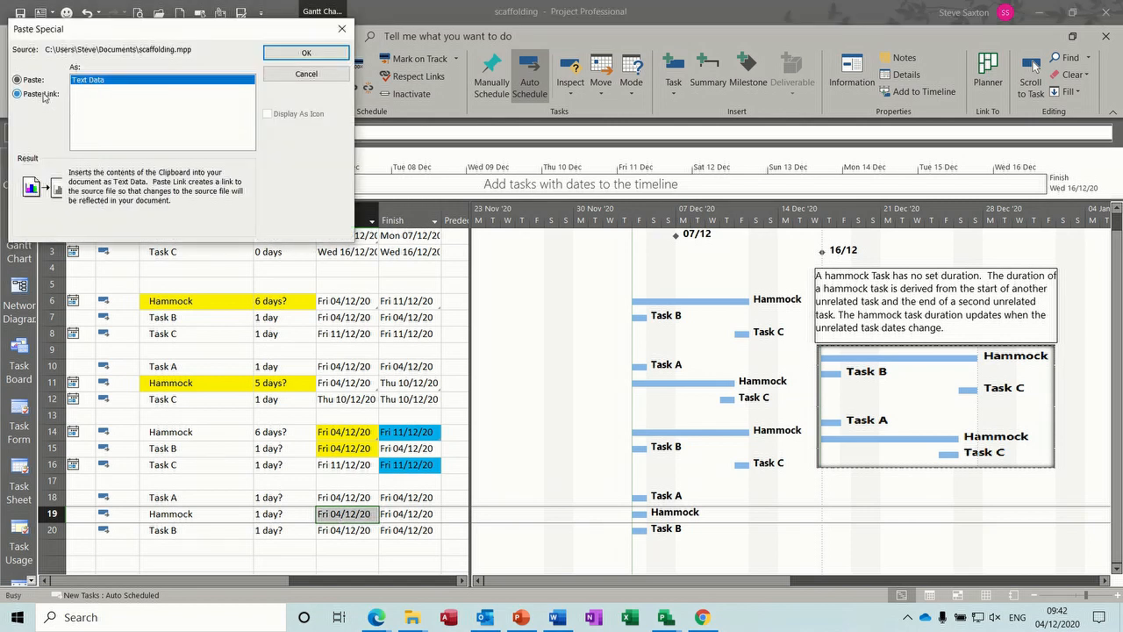
{"action": "left_click", "coordinate": [298, 55]}
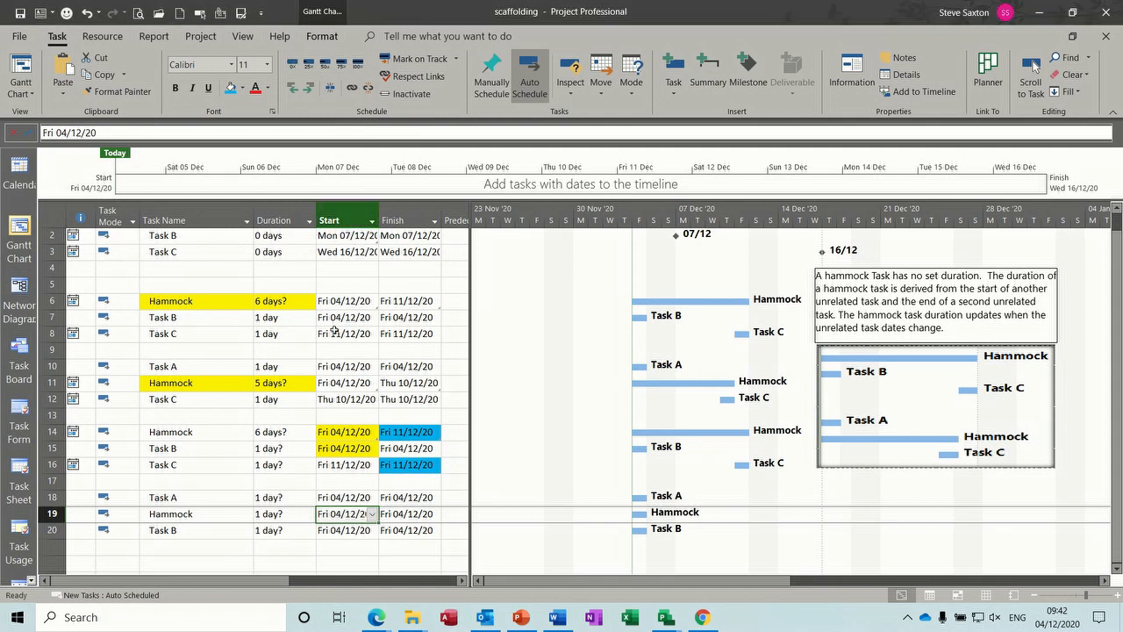
Highlight the linked start cells of the row 18 Task A and row 19 Hammock in light blue.
{"action": "left_click", "coordinate": [341, 496]}
{"action": "left_click_drag", "start_coordinate": [341, 497], "coordinate": [342, 513]}
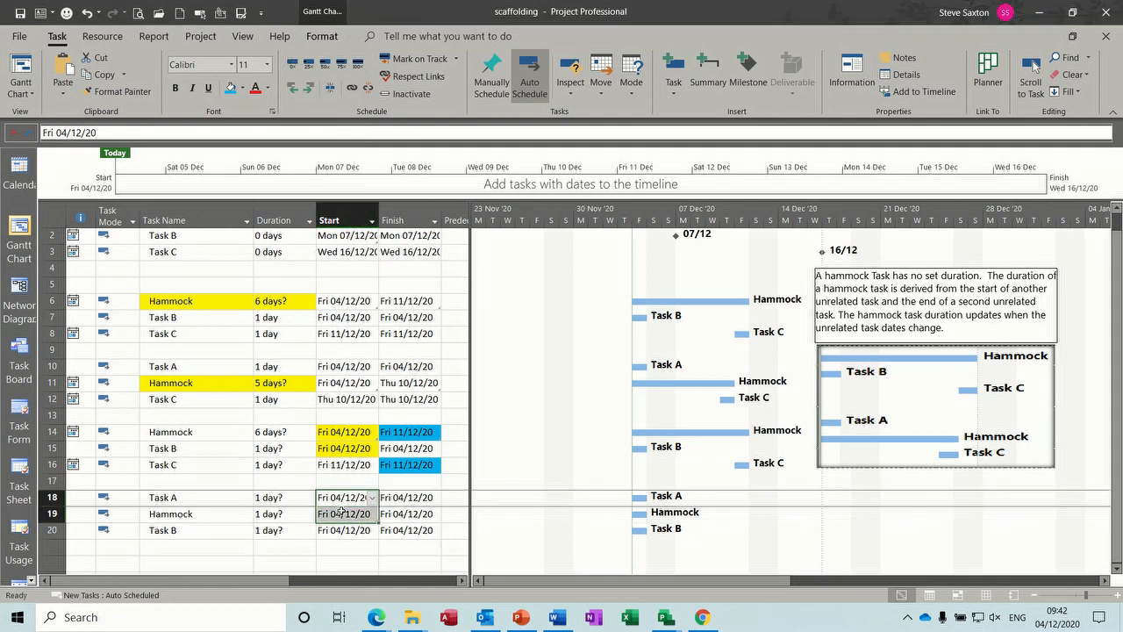
{"action": "left_click", "coordinate": [234, 93]}
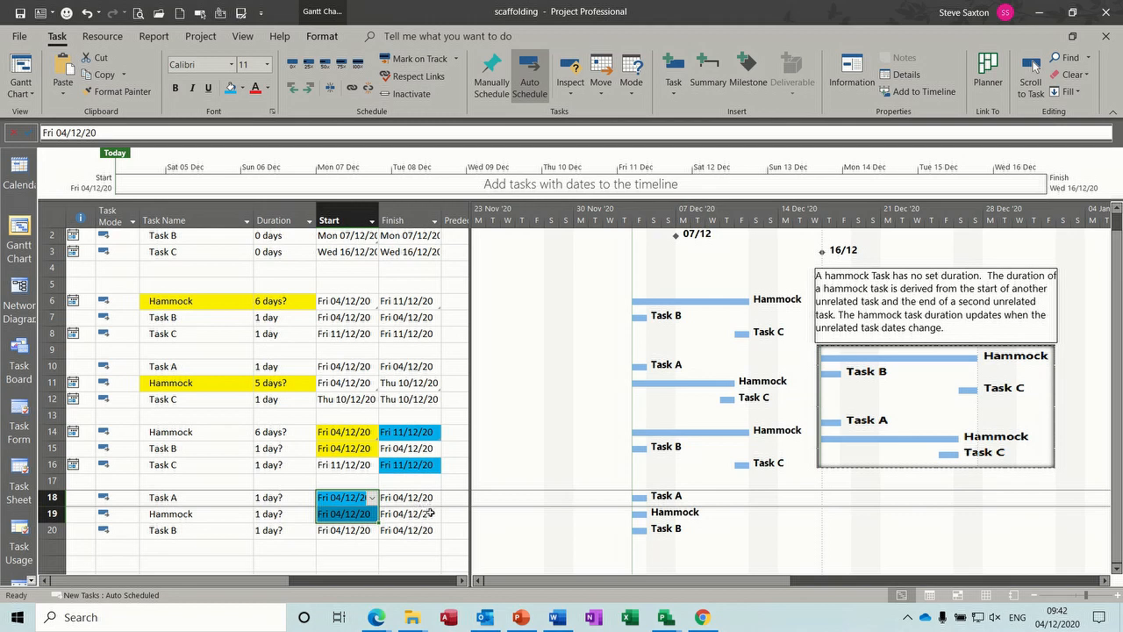
Paste-link the row 20 Task B's finish date into the row 19 Hammock's finish.
{"action": "left_click", "coordinate": [411, 531]}
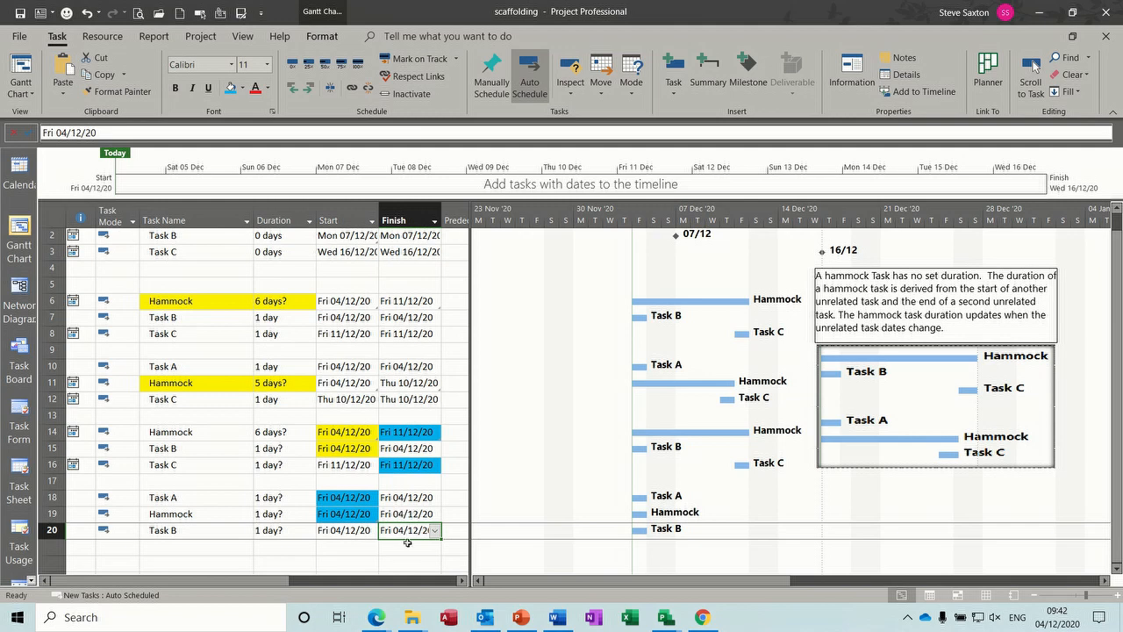
{"action": "left_click", "coordinate": [405, 514]}
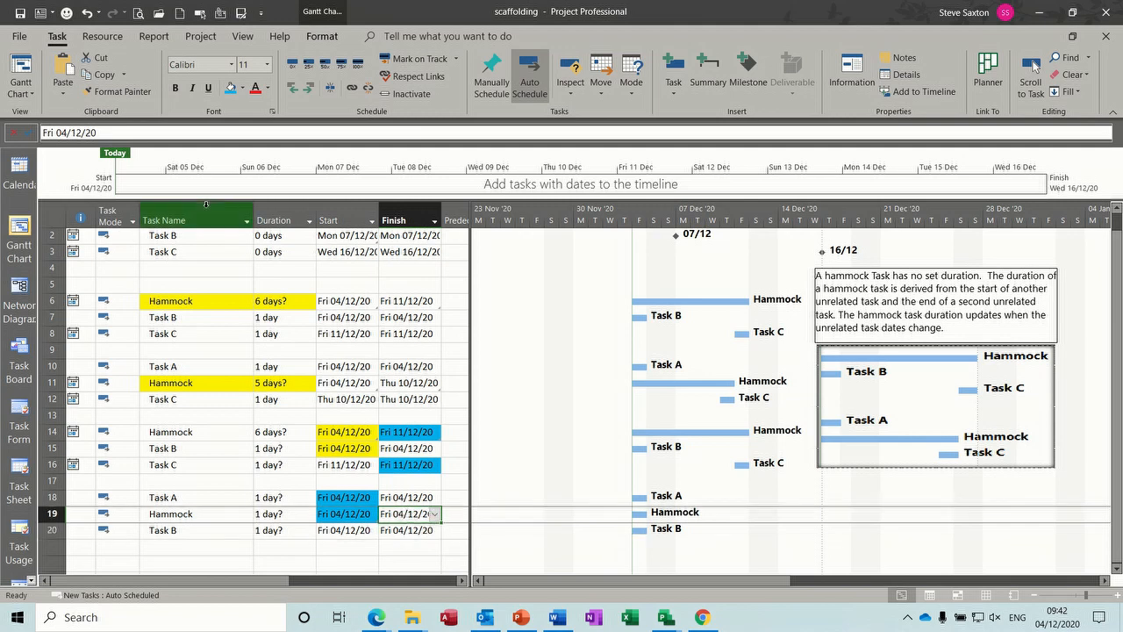
{"action": "left_click", "coordinate": [60, 95]}
{"action": "left_click", "coordinate": [95, 160]}
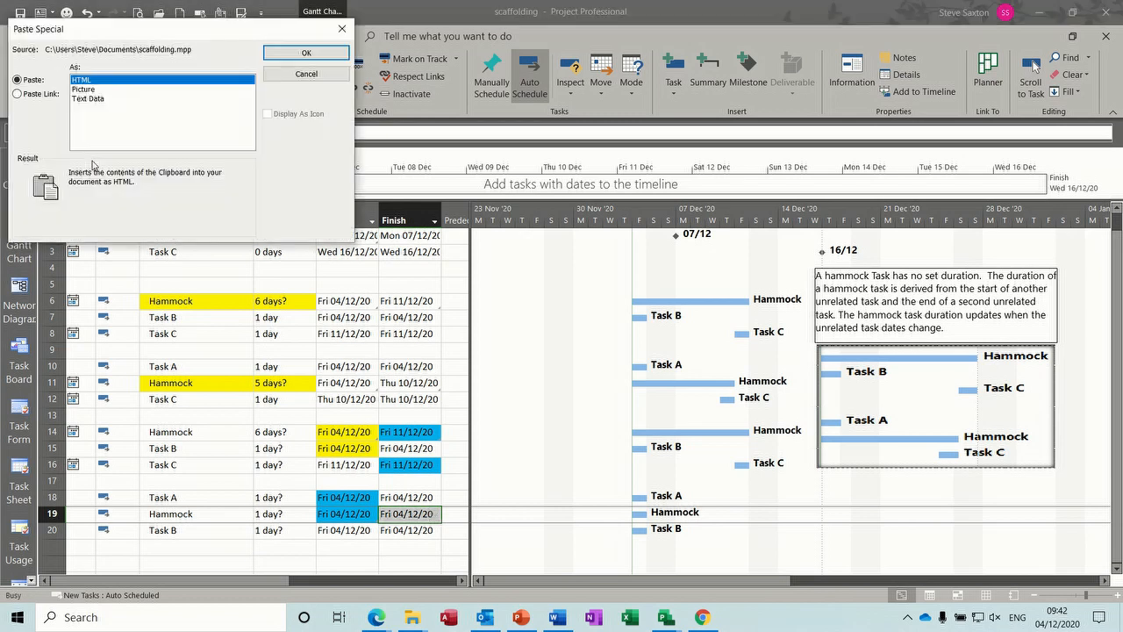
{"action": "left_click", "coordinate": [303, 53]}
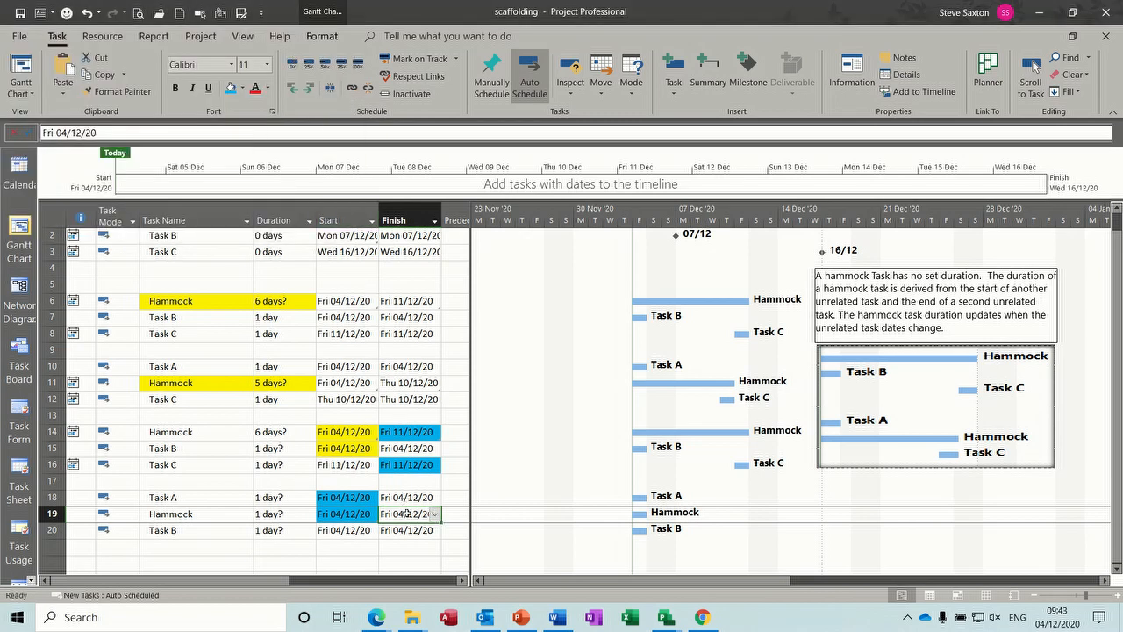
Highlight the linked finish cells of the row 19 Hammock and row 20 Task B in yellow.
{"action": "left_click_drag", "start_coordinate": [406, 513], "coordinate": [406, 528]}
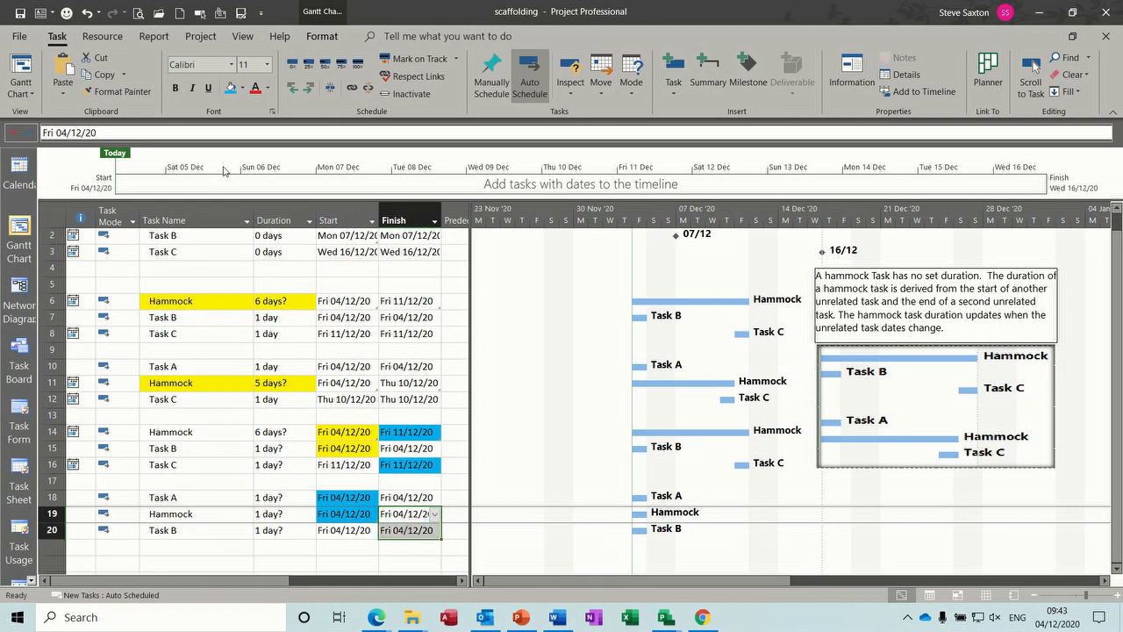
{"action": "left_click", "coordinate": [242, 88]}
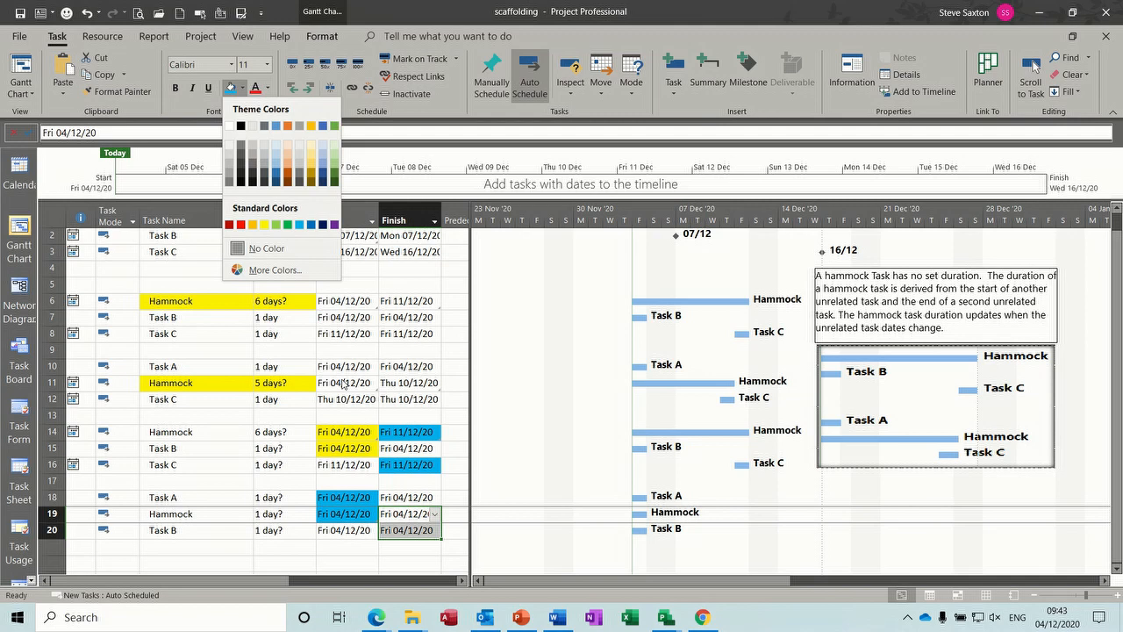
{"action": "left_click", "coordinate": [265, 225]}
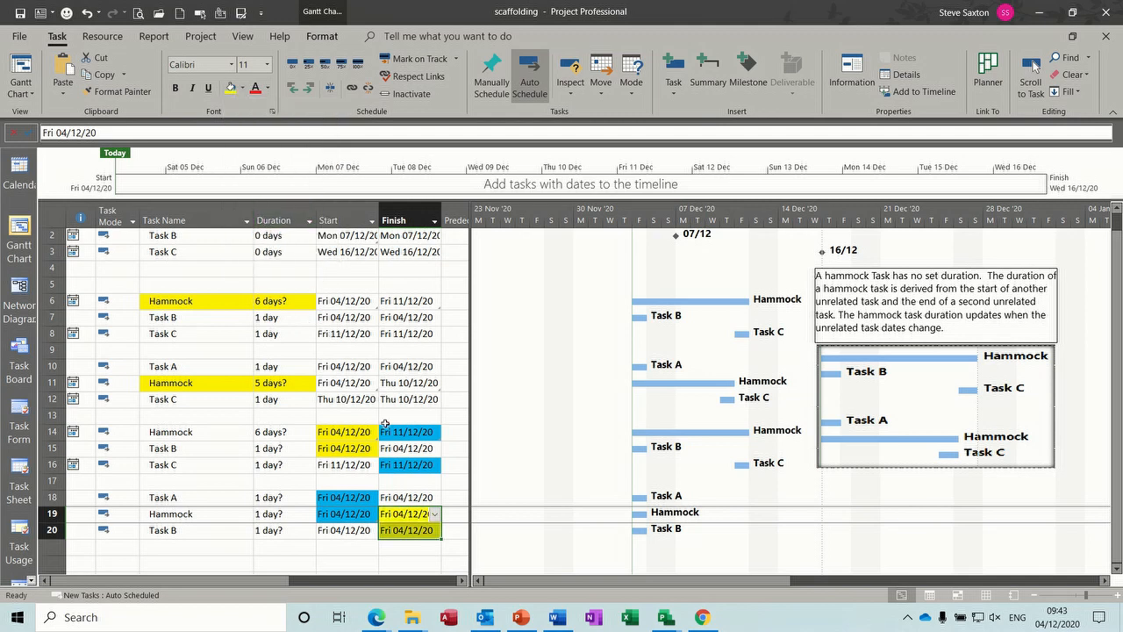
{"action": "left_click", "coordinate": [211, 514]}
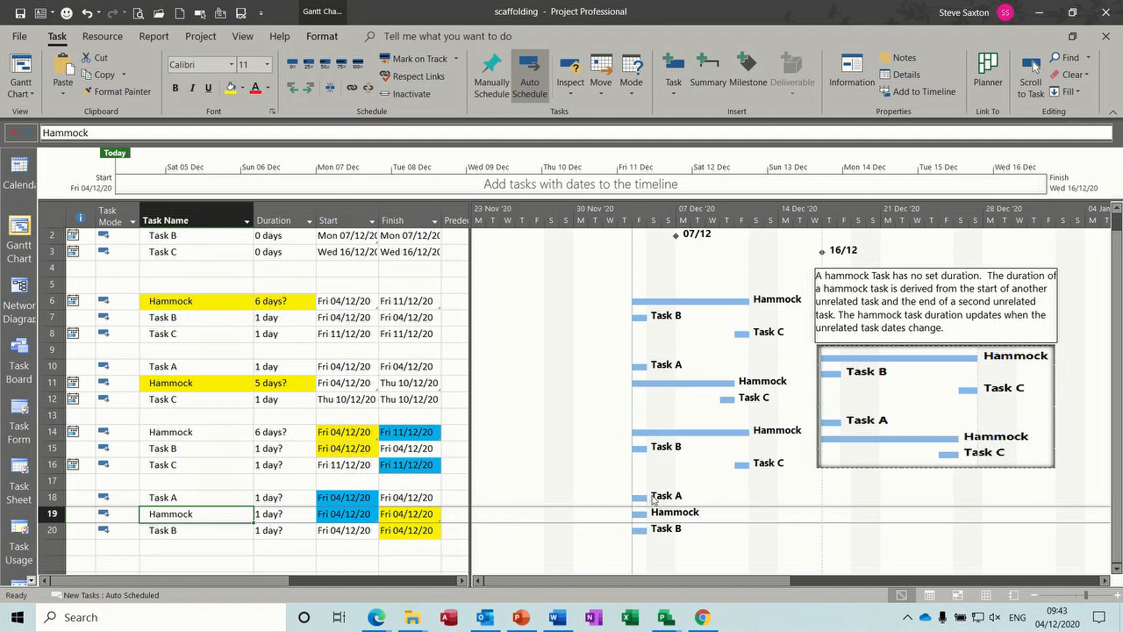
Move the row 18 Task A bar to Mon 07/12/20 without adding a link.
{"action": "left_click_drag", "start_coordinate": [640, 496], "coordinate": [688, 504]}
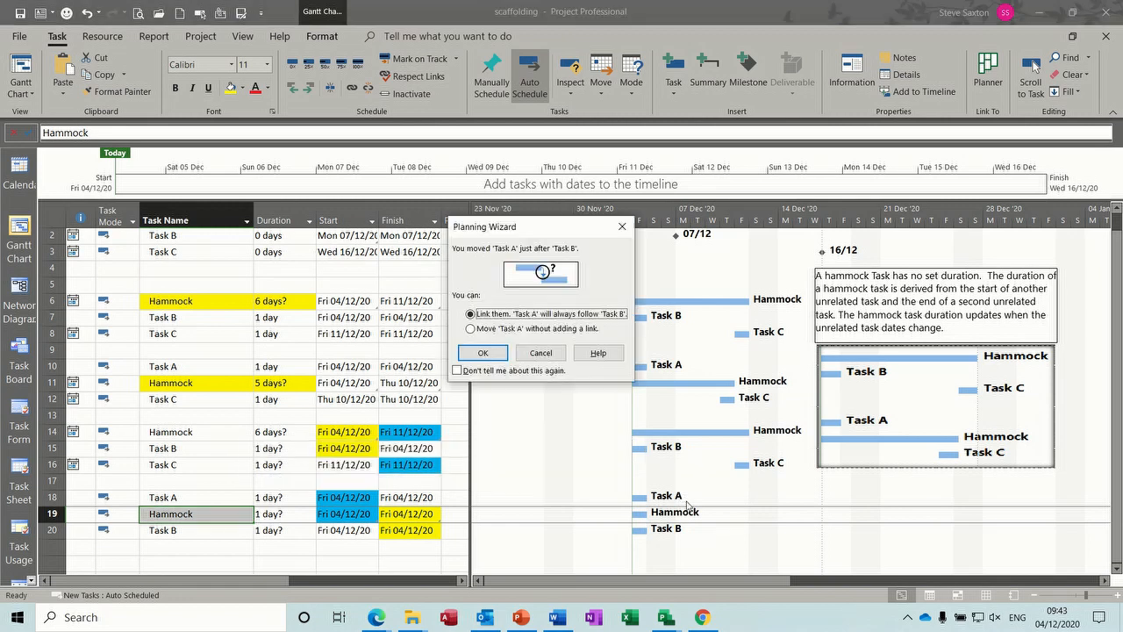
{"action": "left_click", "coordinate": [477, 329]}
{"action": "left_click", "coordinate": [488, 354]}
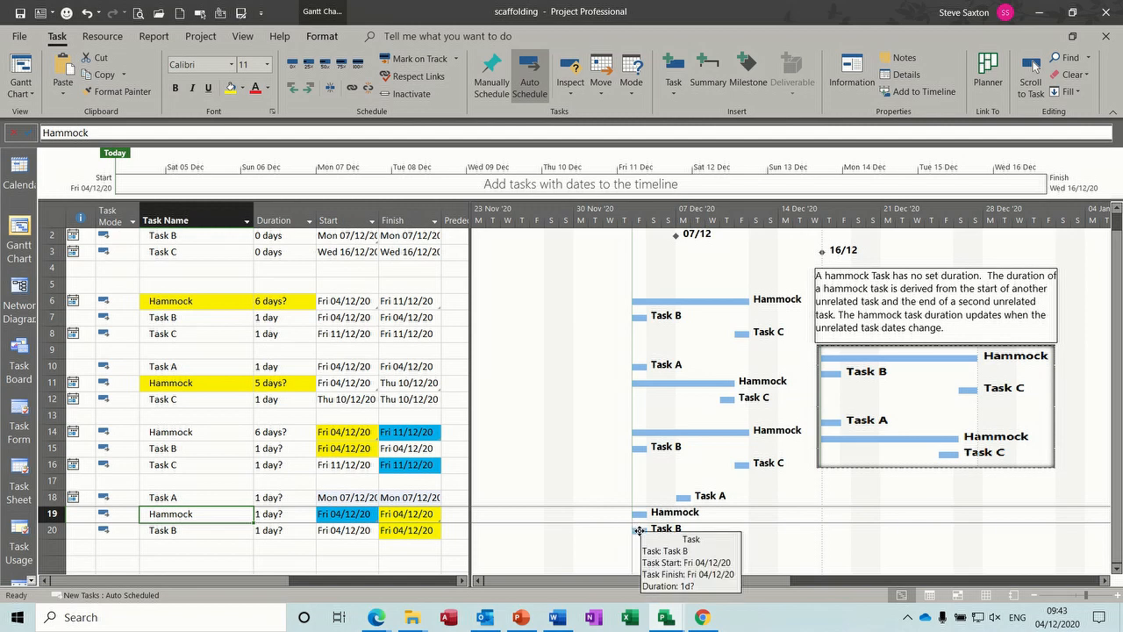
Move the row 20 Task B bar to Tue 15/12/20 without adding a link.
{"action": "left_click_drag", "start_coordinate": [639, 530], "coordinate": [808, 530]}
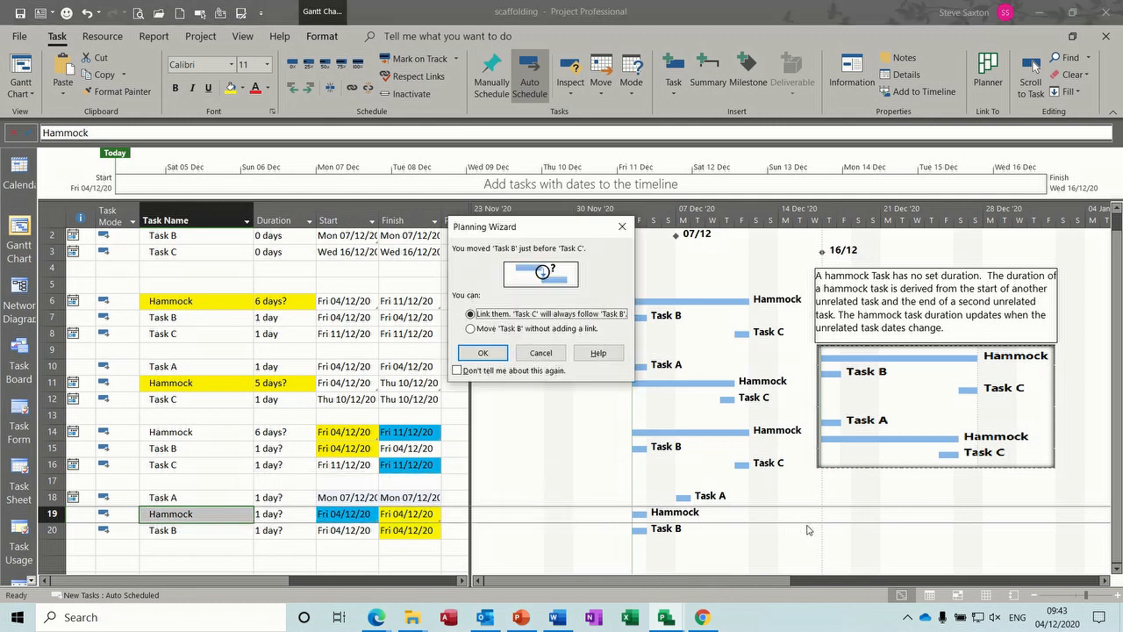
{"action": "left_click", "coordinate": [491, 330]}
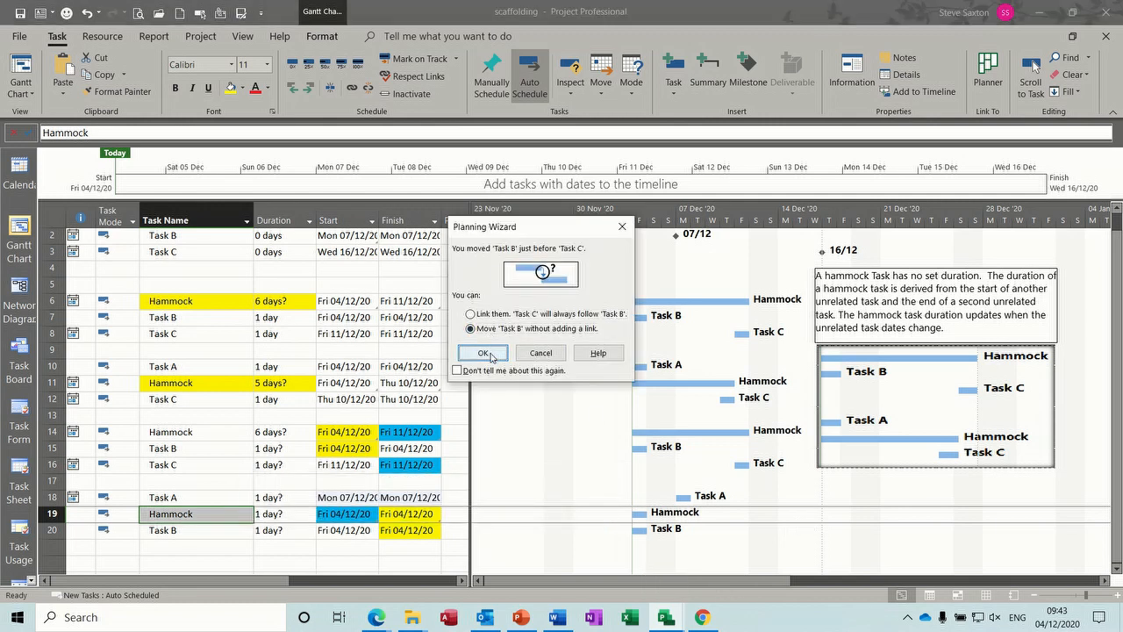
{"action": "left_click", "coordinate": [482, 353]}
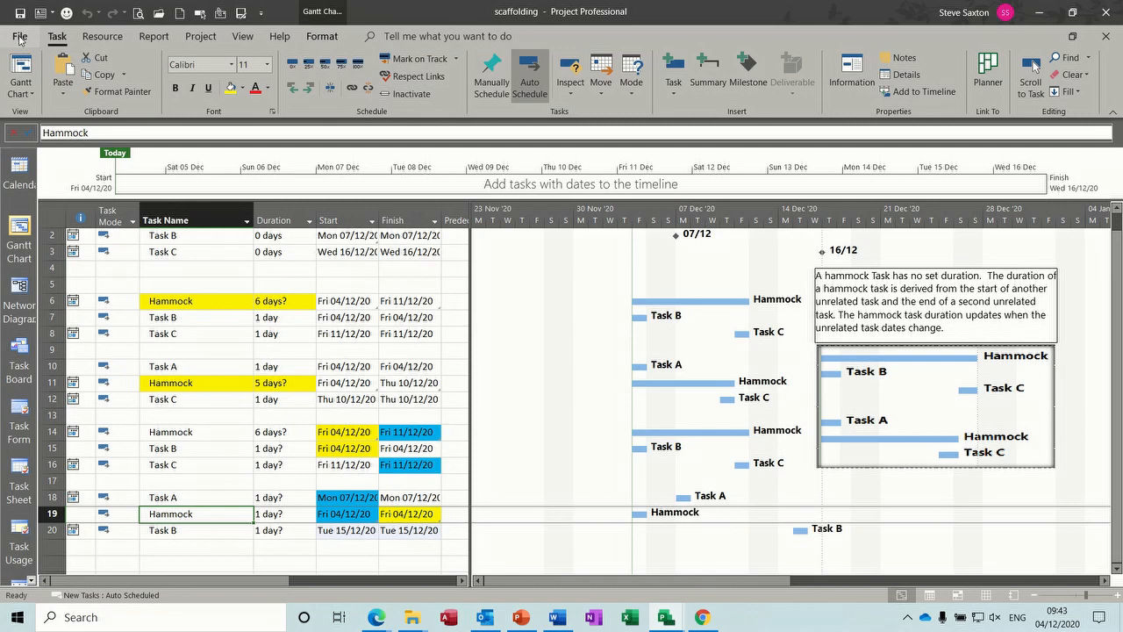
Close and reopen the scaffolding project, re-establishing its links to update the row 19 Hammock.
{"action": "left_click", "coordinate": [20, 38]}
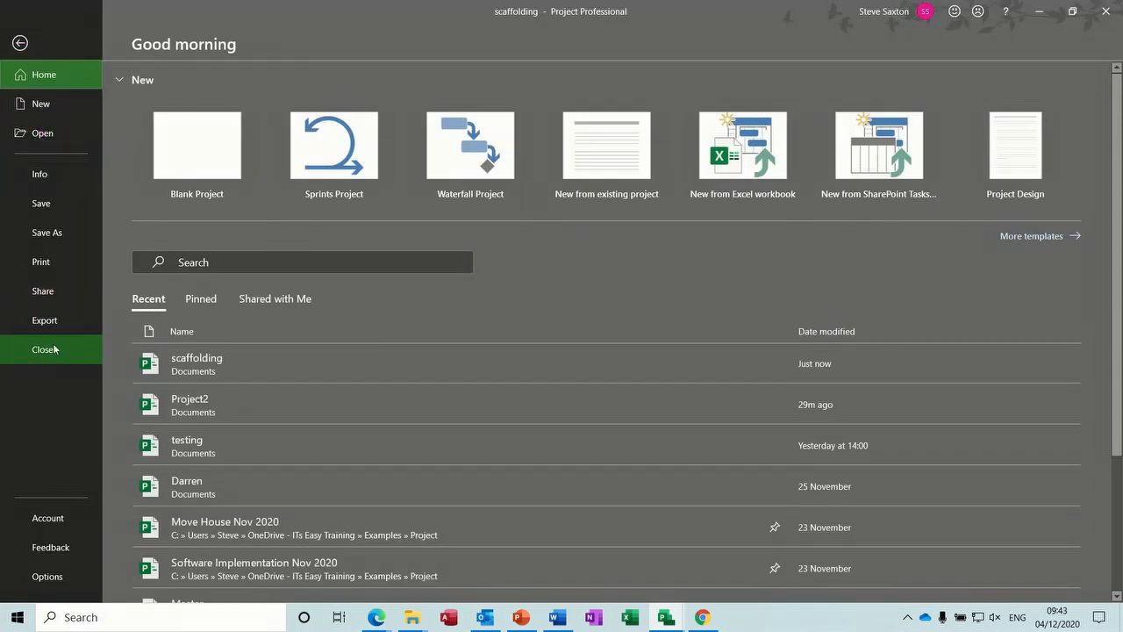
{"action": "left_click", "coordinate": [53, 349]}
{"action": "left_click", "coordinate": [23, 40]}
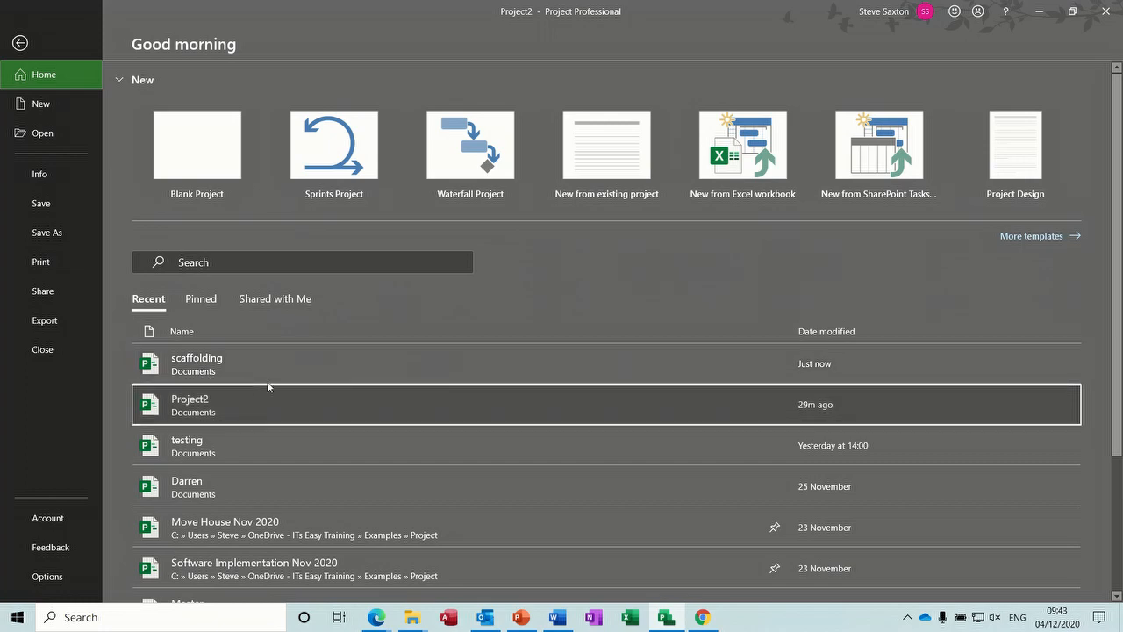
{"action": "left_click", "coordinate": [294, 377]}
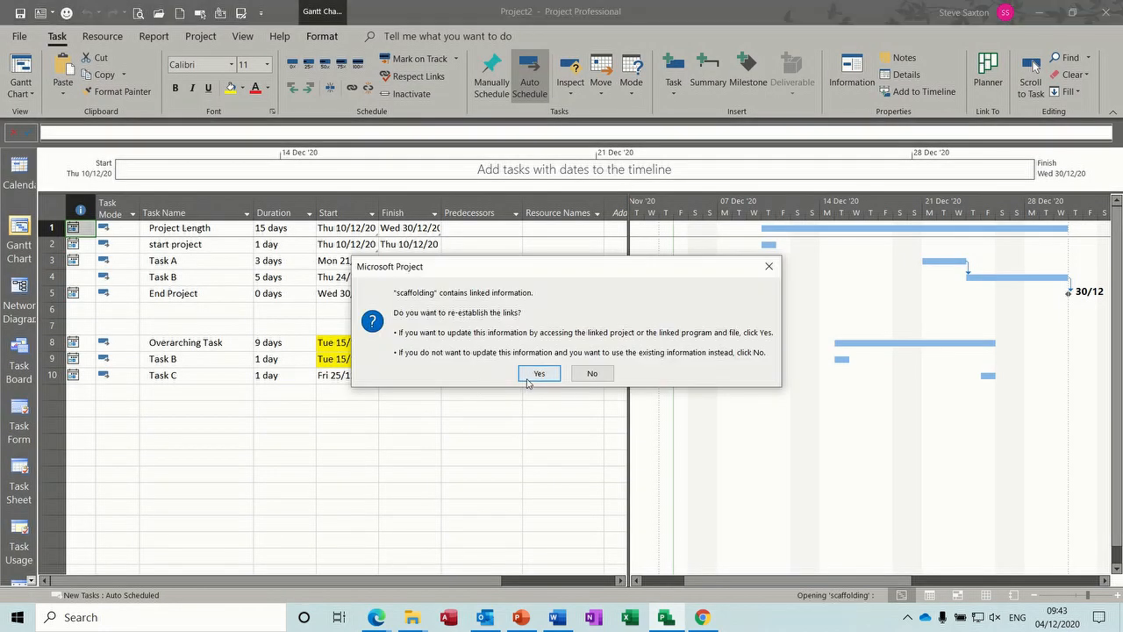
{"action": "left_click", "coordinate": [529, 378]}
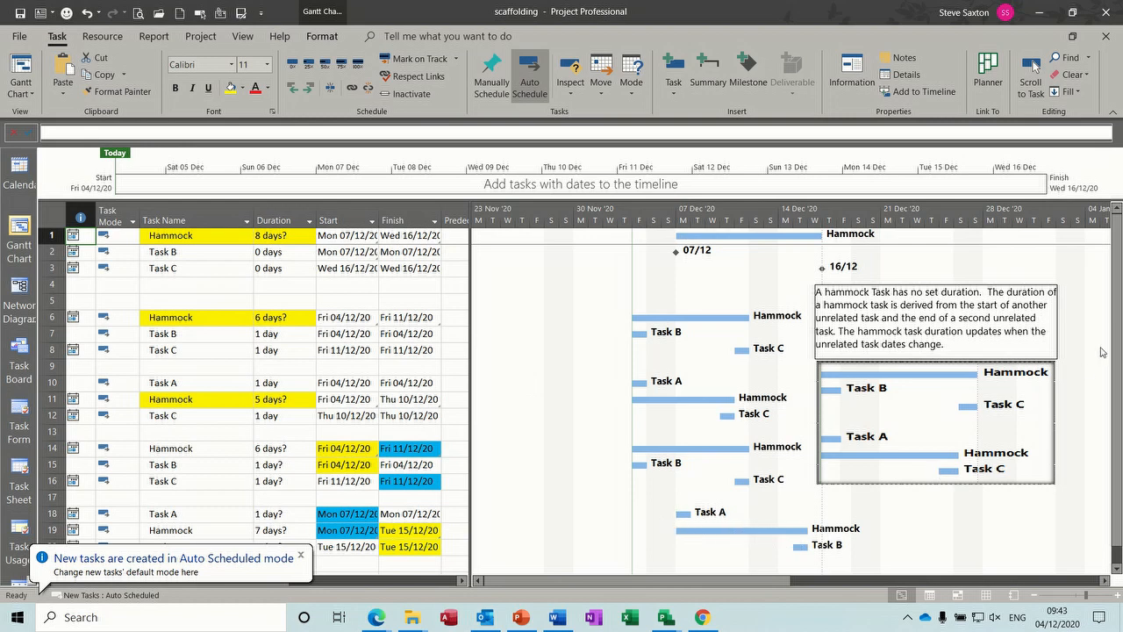
{"action": "scroll", "coordinate": [1102, 352], "scroll_direction": "down", "scroll_amount": 1}
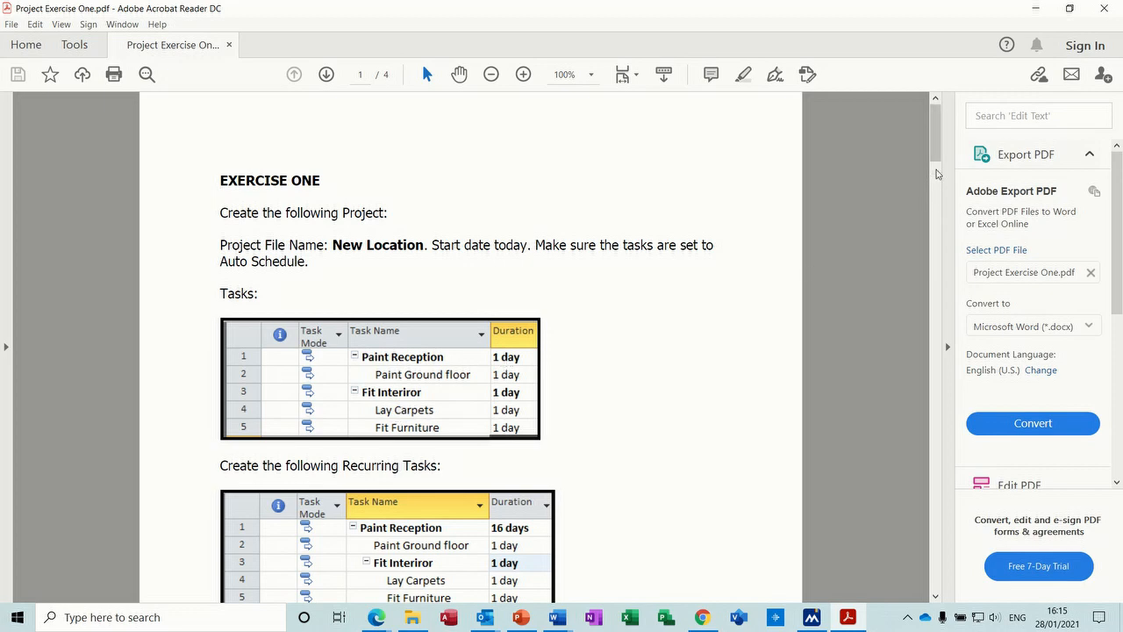
Read through the four-page Project Exercise One instructions, covering the New Location, Software Implementation and Moving To A New House projects.
{"action": "left_click_drag", "start_coordinate": [937, 140], "coordinate": [938, 200]}
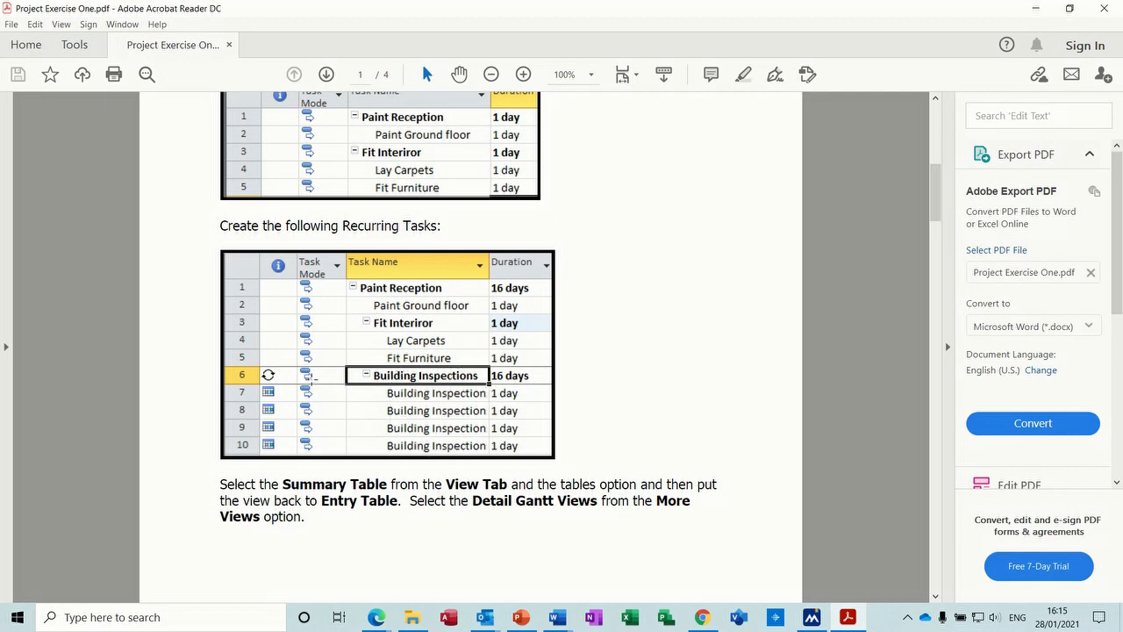
{"action": "left_click_drag", "start_coordinate": [933, 173], "coordinate": [933, 208]}
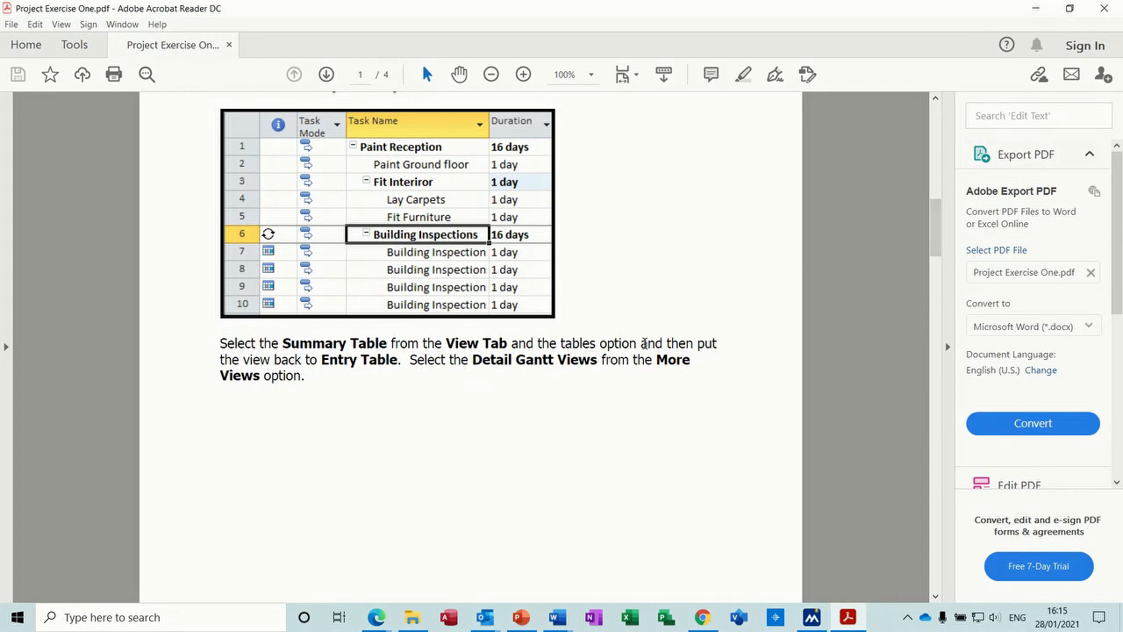
{"action": "mouse_move", "coordinate": [936, 228]}
{"action": "left_mouse_down"}
{"action": "mouse_move", "coordinate": [938, 257]}
{"action": "mouse_move", "coordinate": [941, 234]}
{"action": "left_mouse_up"}
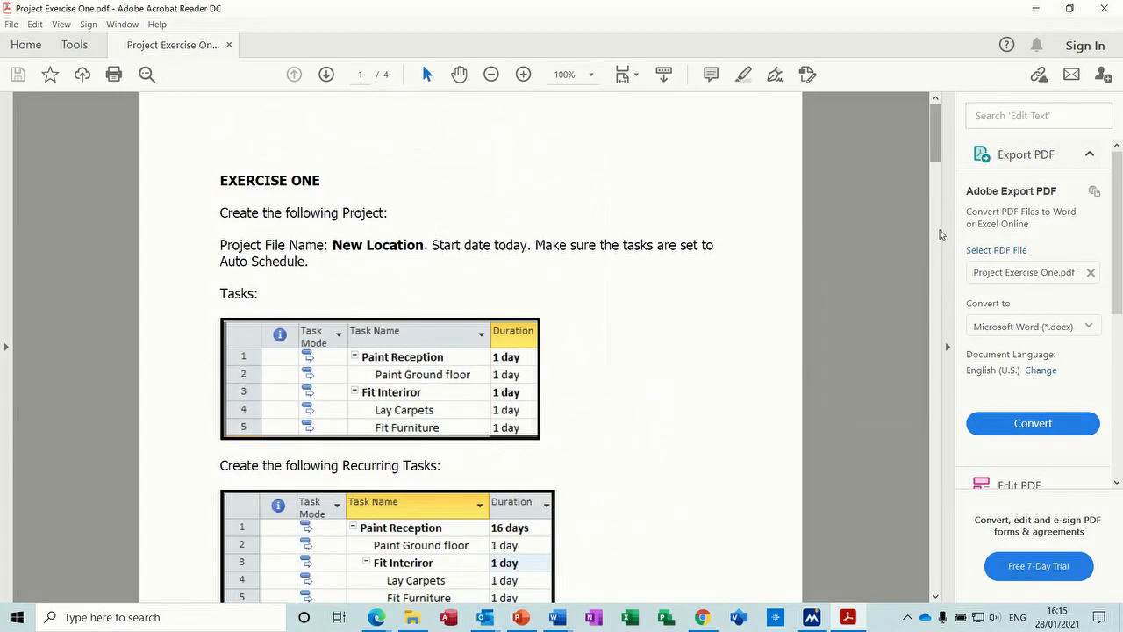
{"action": "left_click_drag", "start_coordinate": [939, 165], "coordinate": [946, 269]}
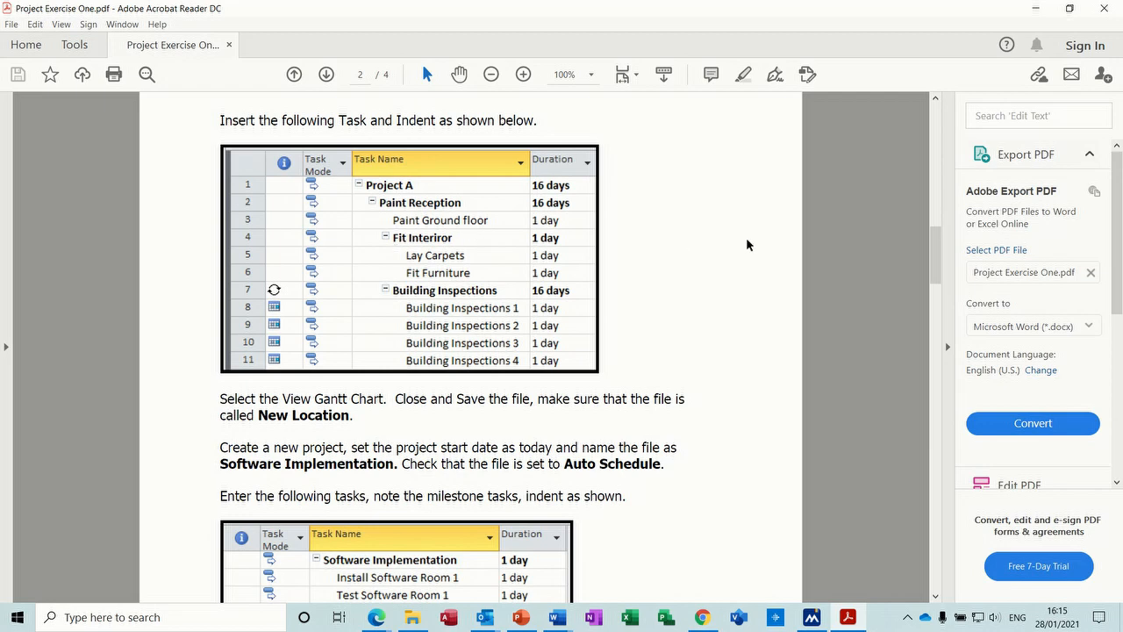
{"action": "left_click_drag", "start_coordinate": [937, 245], "coordinate": [937, 284]}
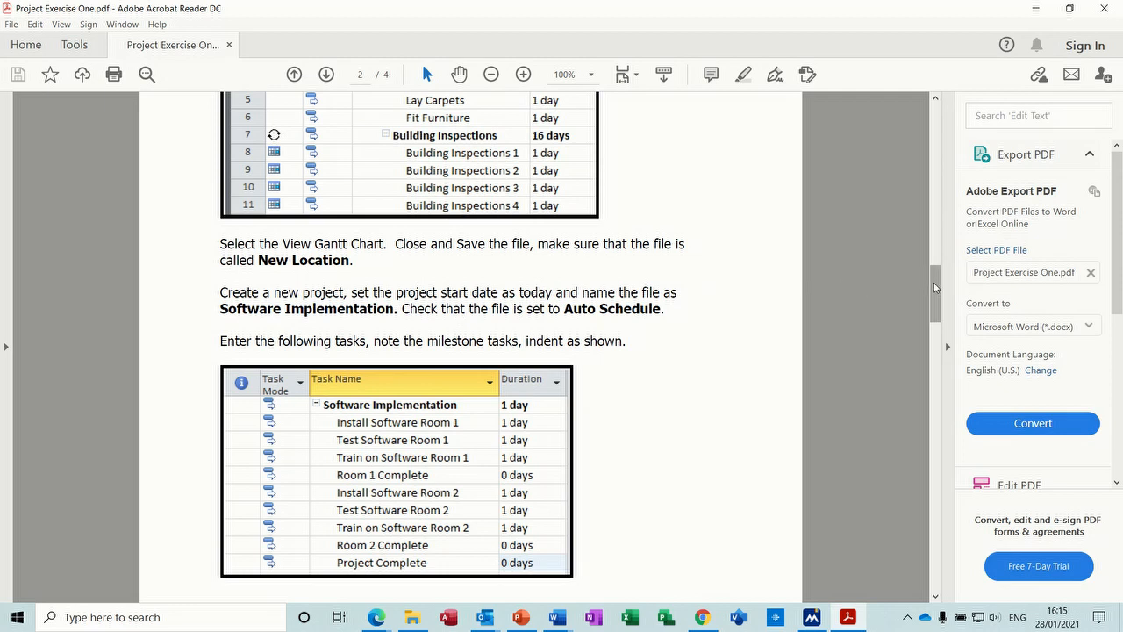
{"action": "left_click_drag", "start_coordinate": [934, 287], "coordinate": [948, 341]}
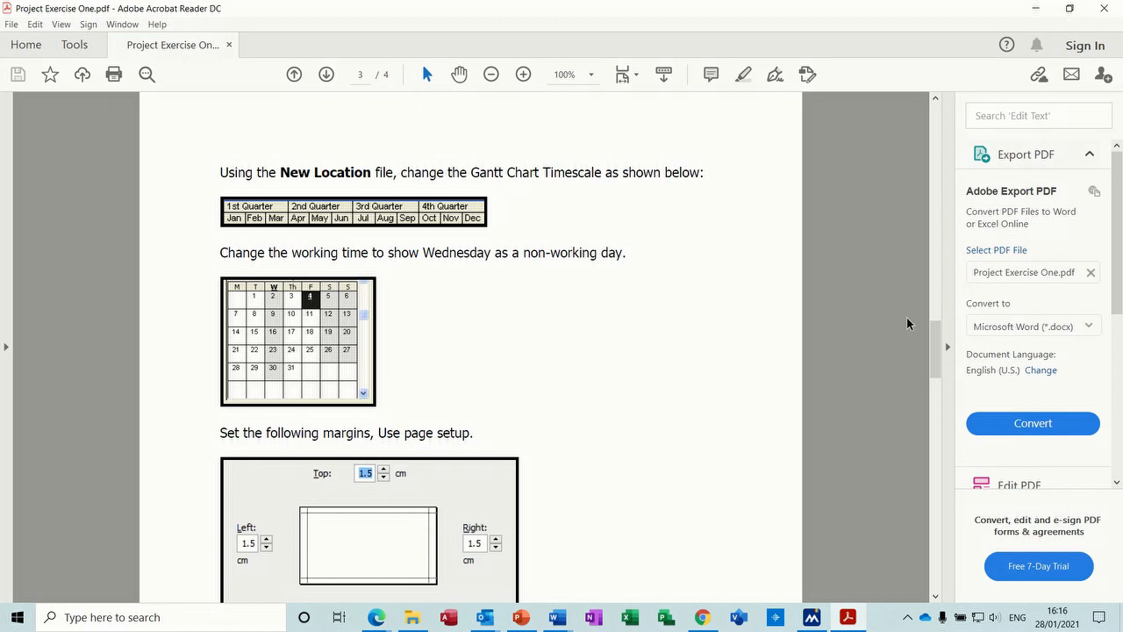
{"action": "left_click_drag", "start_coordinate": [936, 348], "coordinate": [945, 436]}
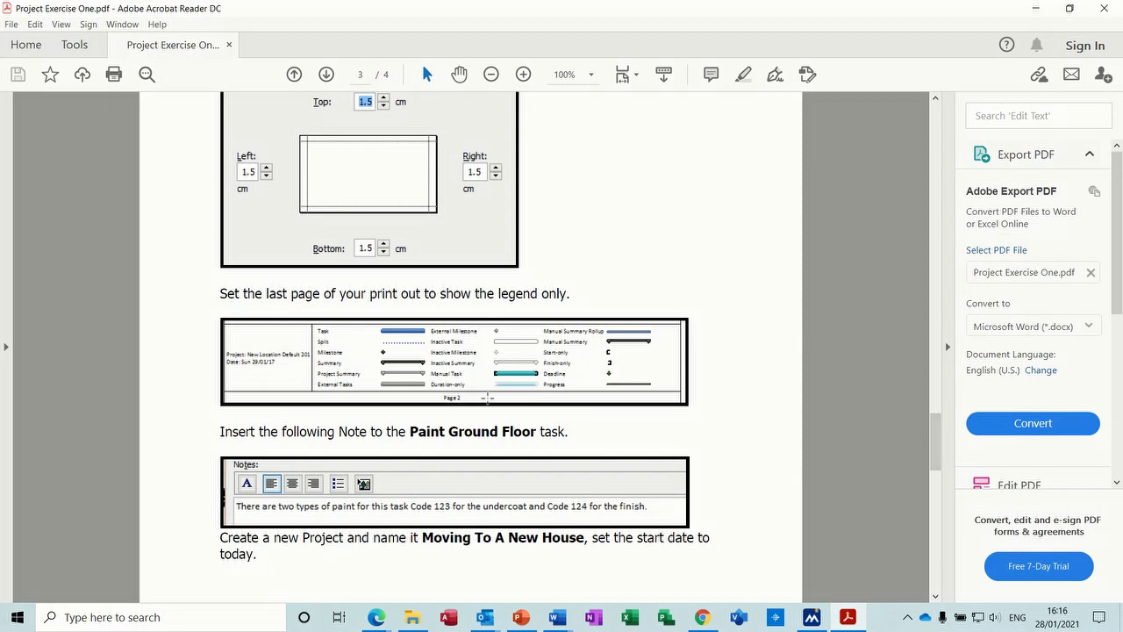
{"action": "left_click_drag", "start_coordinate": [934, 430], "coordinate": [937, 466]}
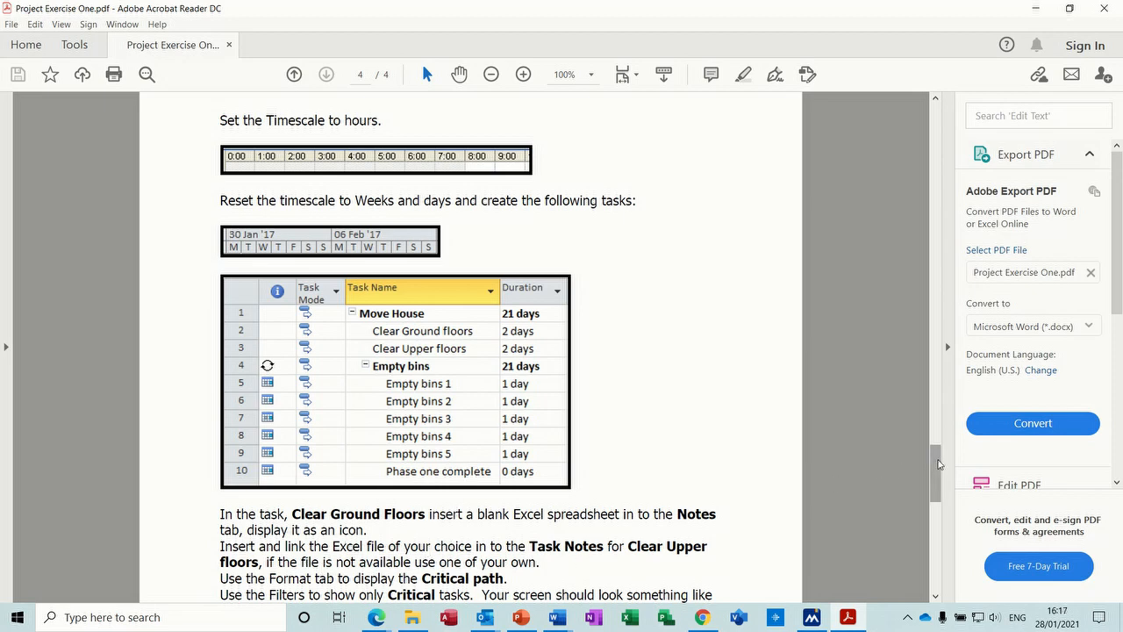
{"action": "left_click_drag", "start_coordinate": [937, 463], "coordinate": [933, 532]}
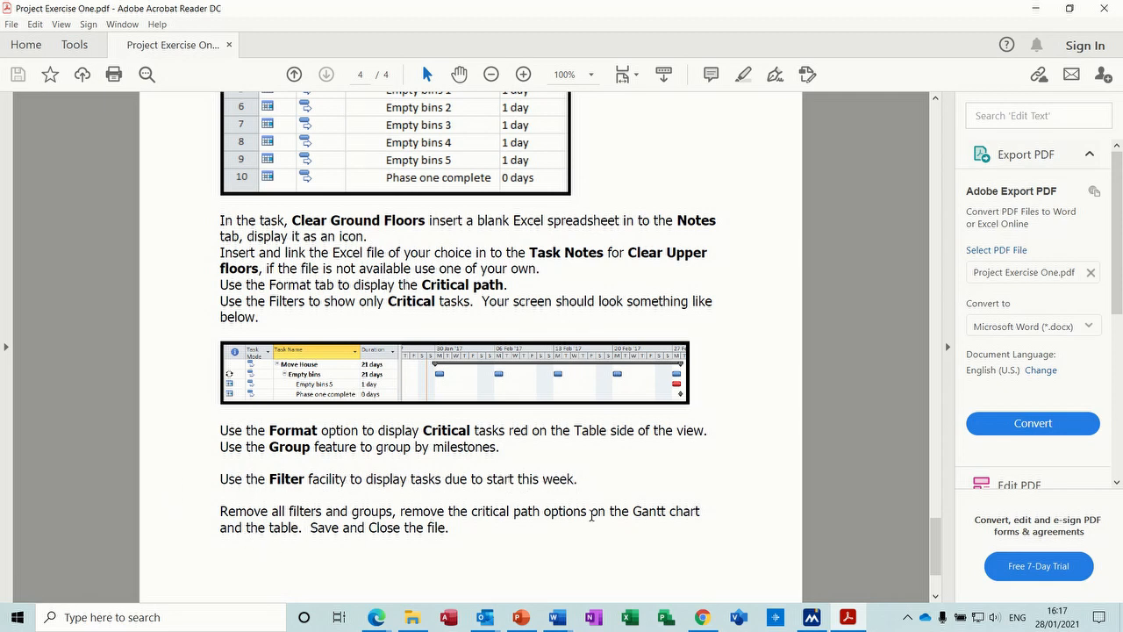
{"action": "left_click_drag", "start_coordinate": [932, 523], "coordinate": [937, 555]}
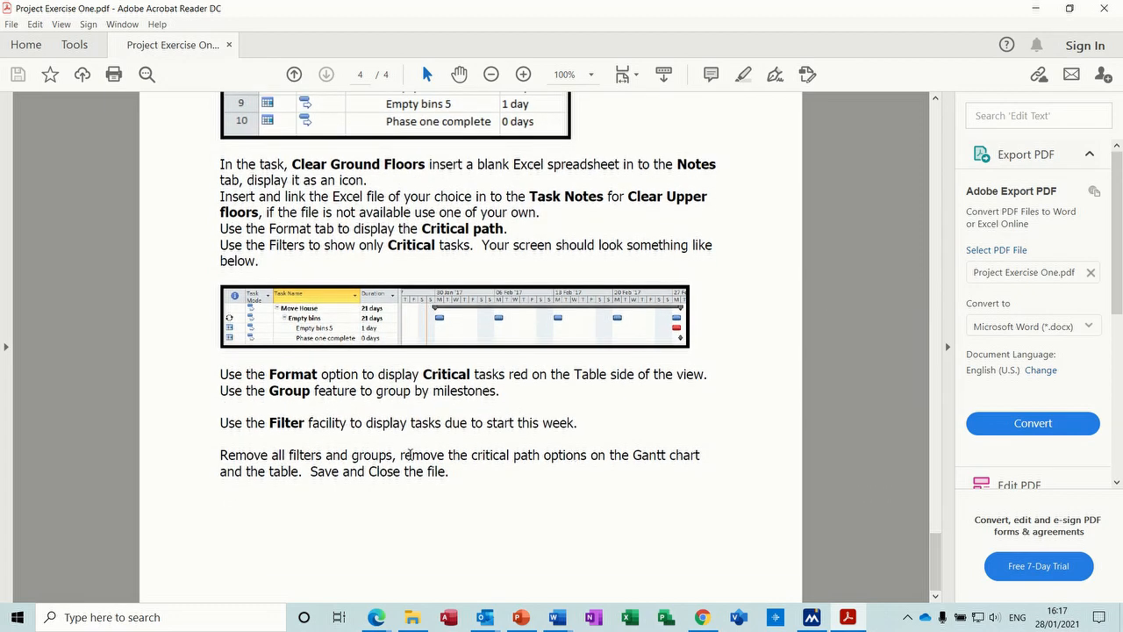